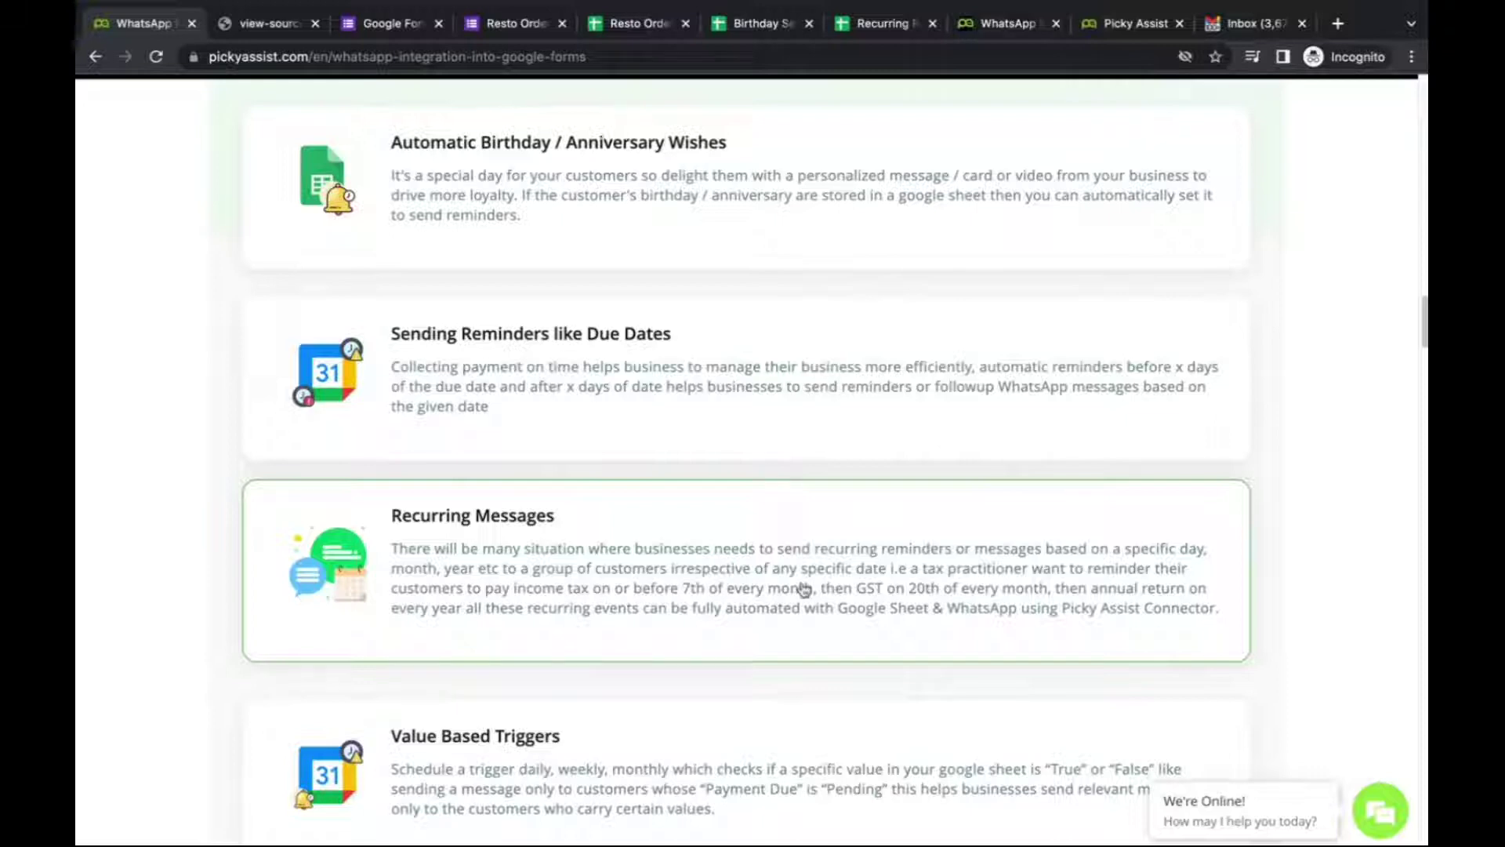
scroll(799, 580, "down", 3)
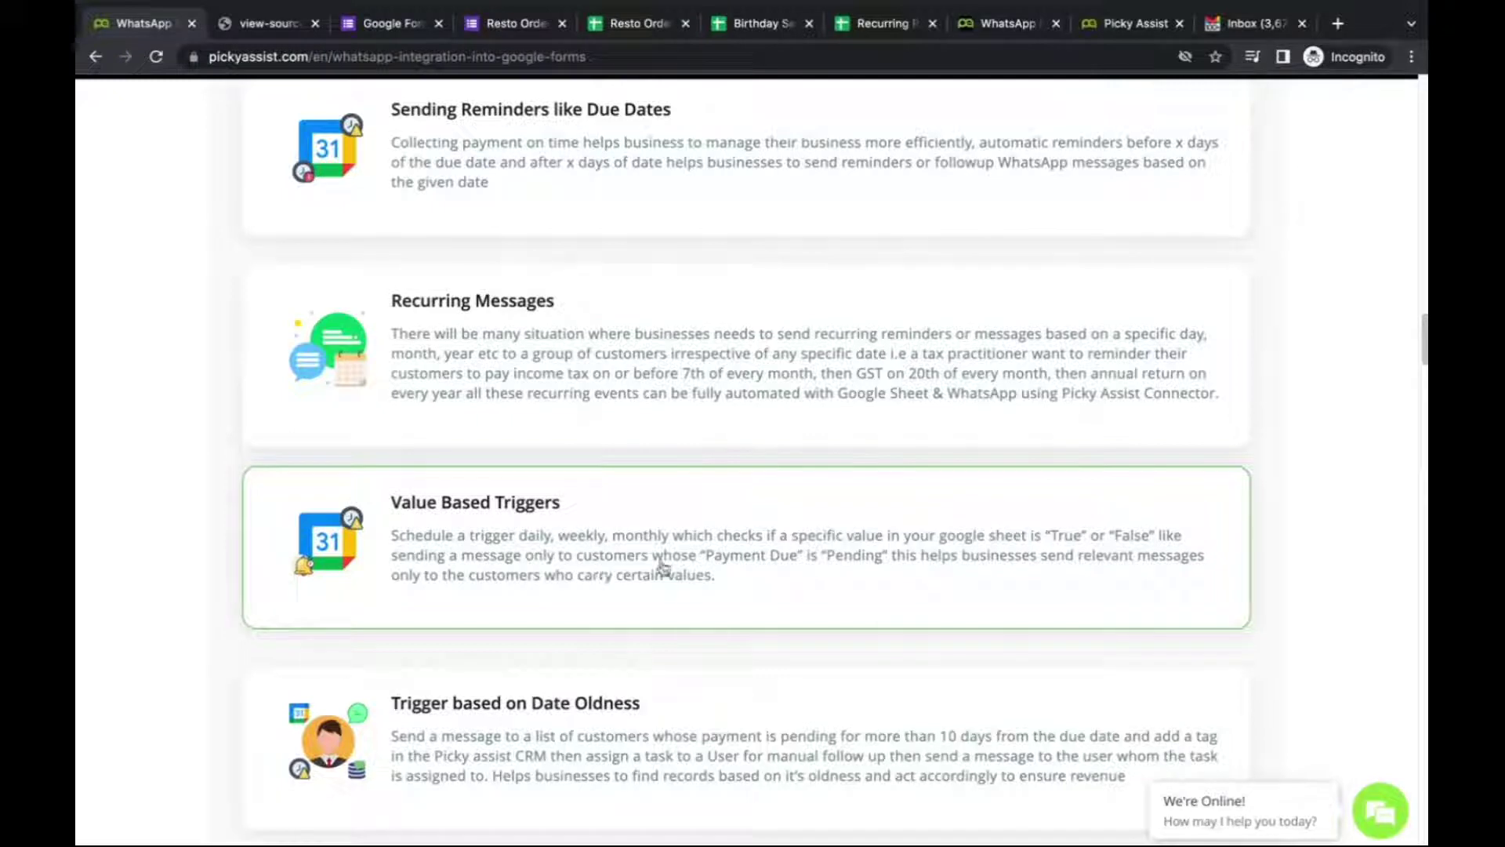
scroll(605, 576, "down", 2)
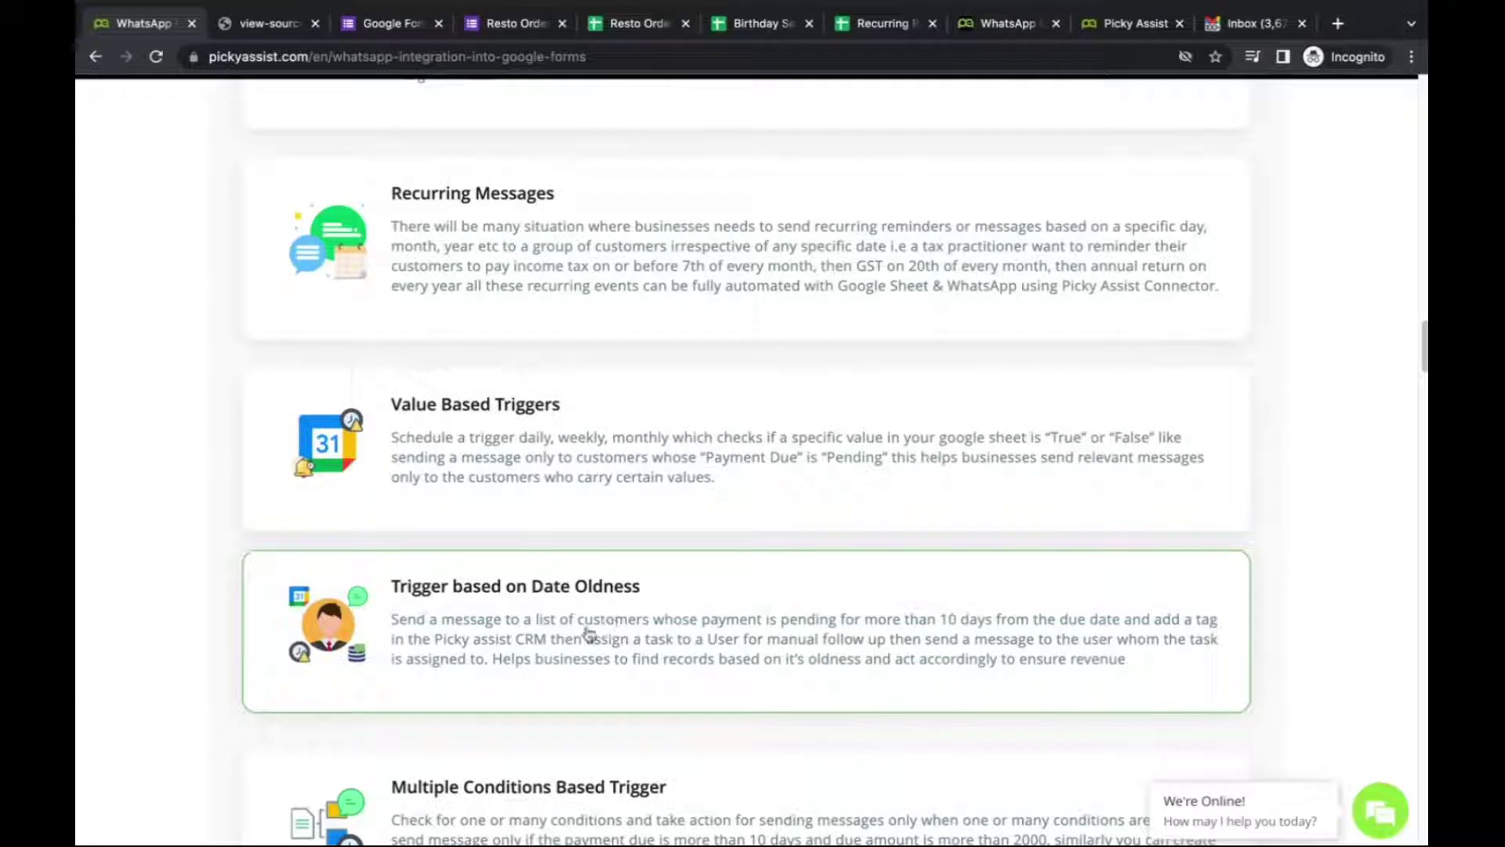
scroll(600, 627, "down", 4)
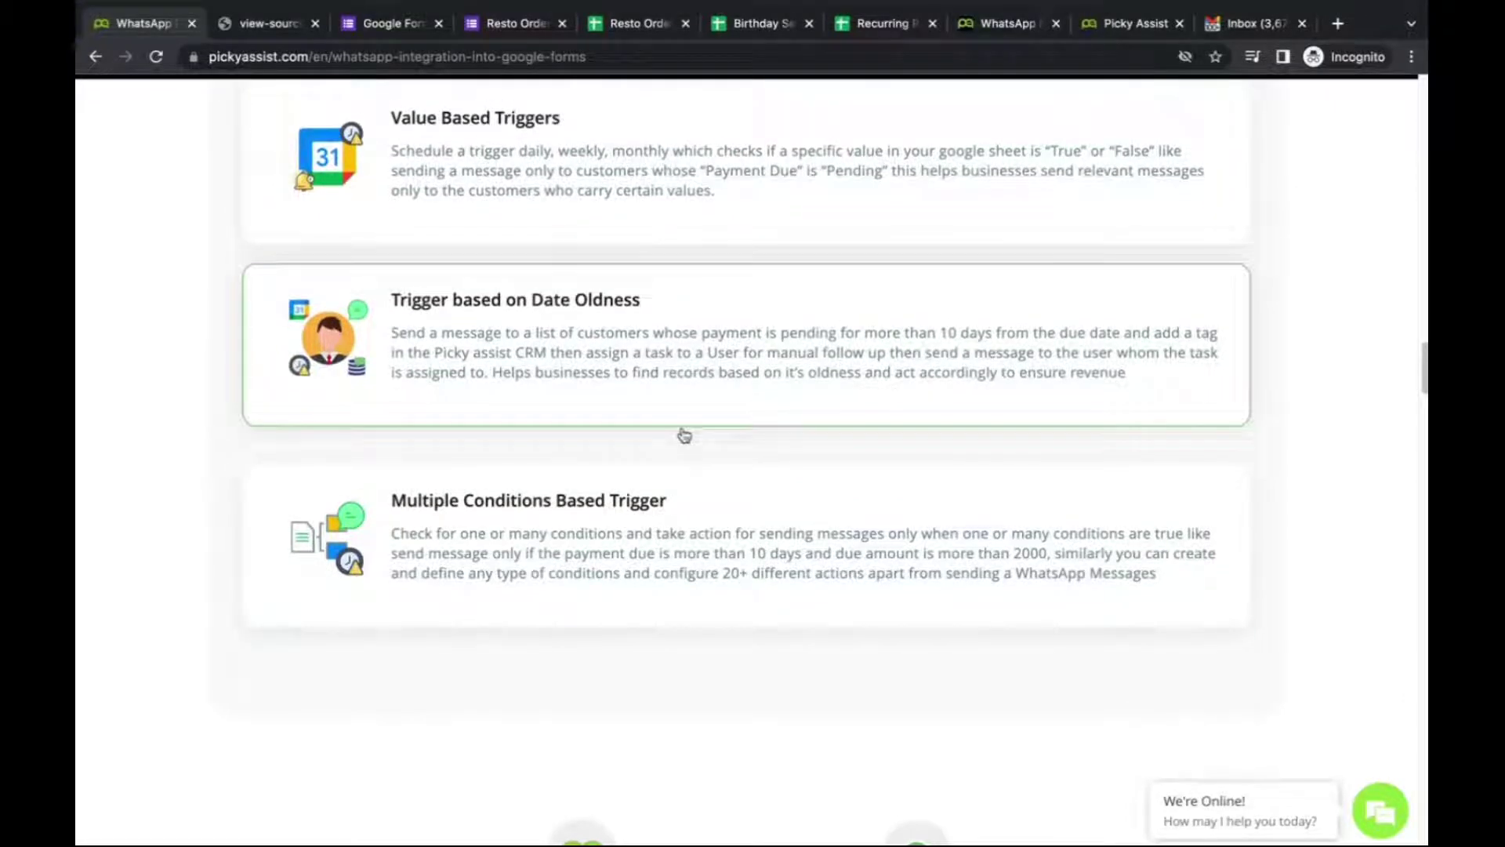
scroll(716, 454, "down", 4)
scroll(733, 457, "up", 1)
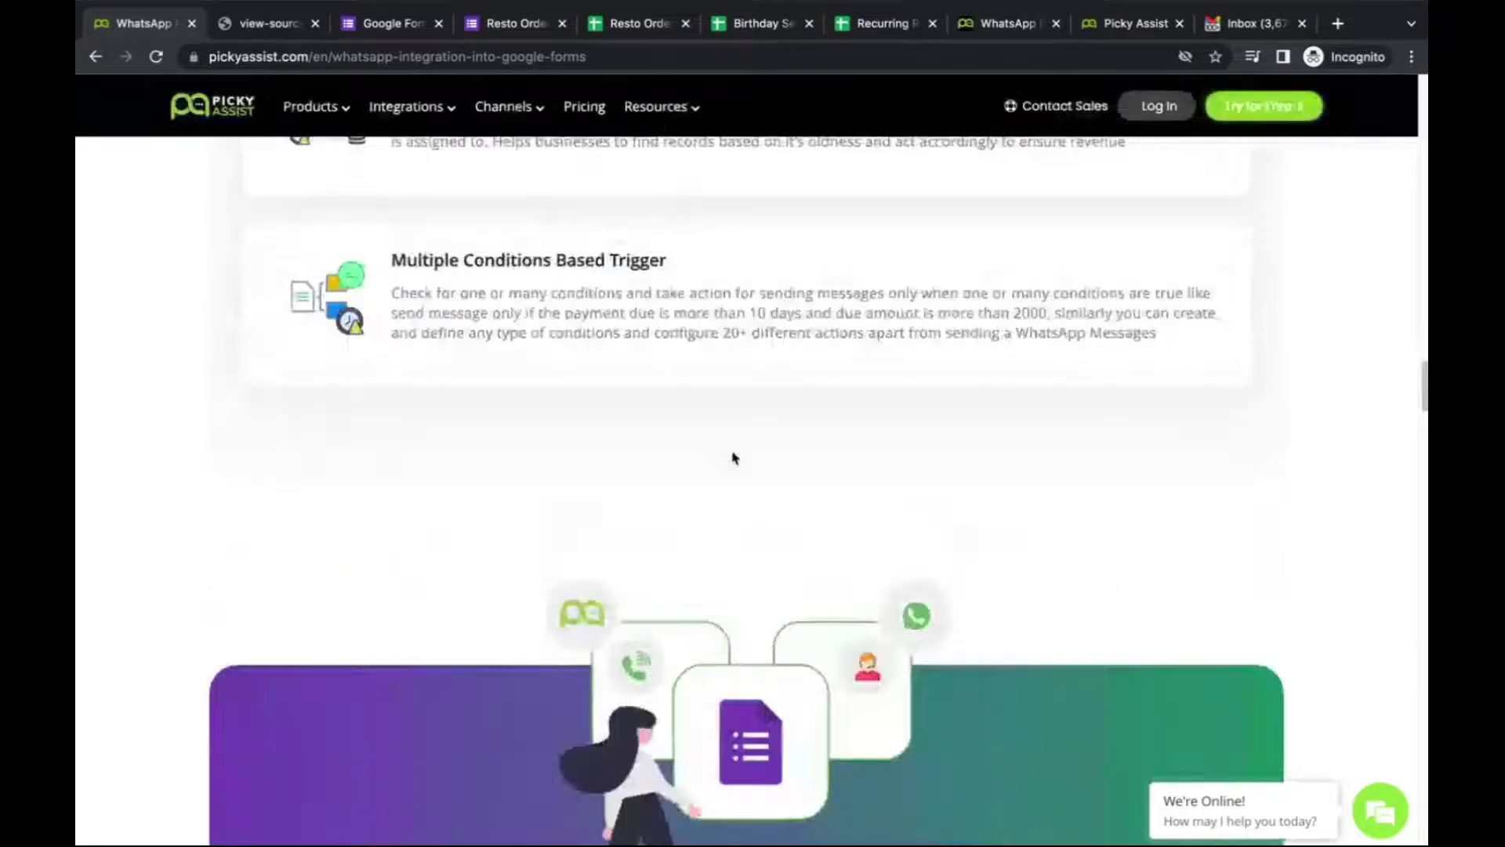
scroll(755, 453, "down", 4)
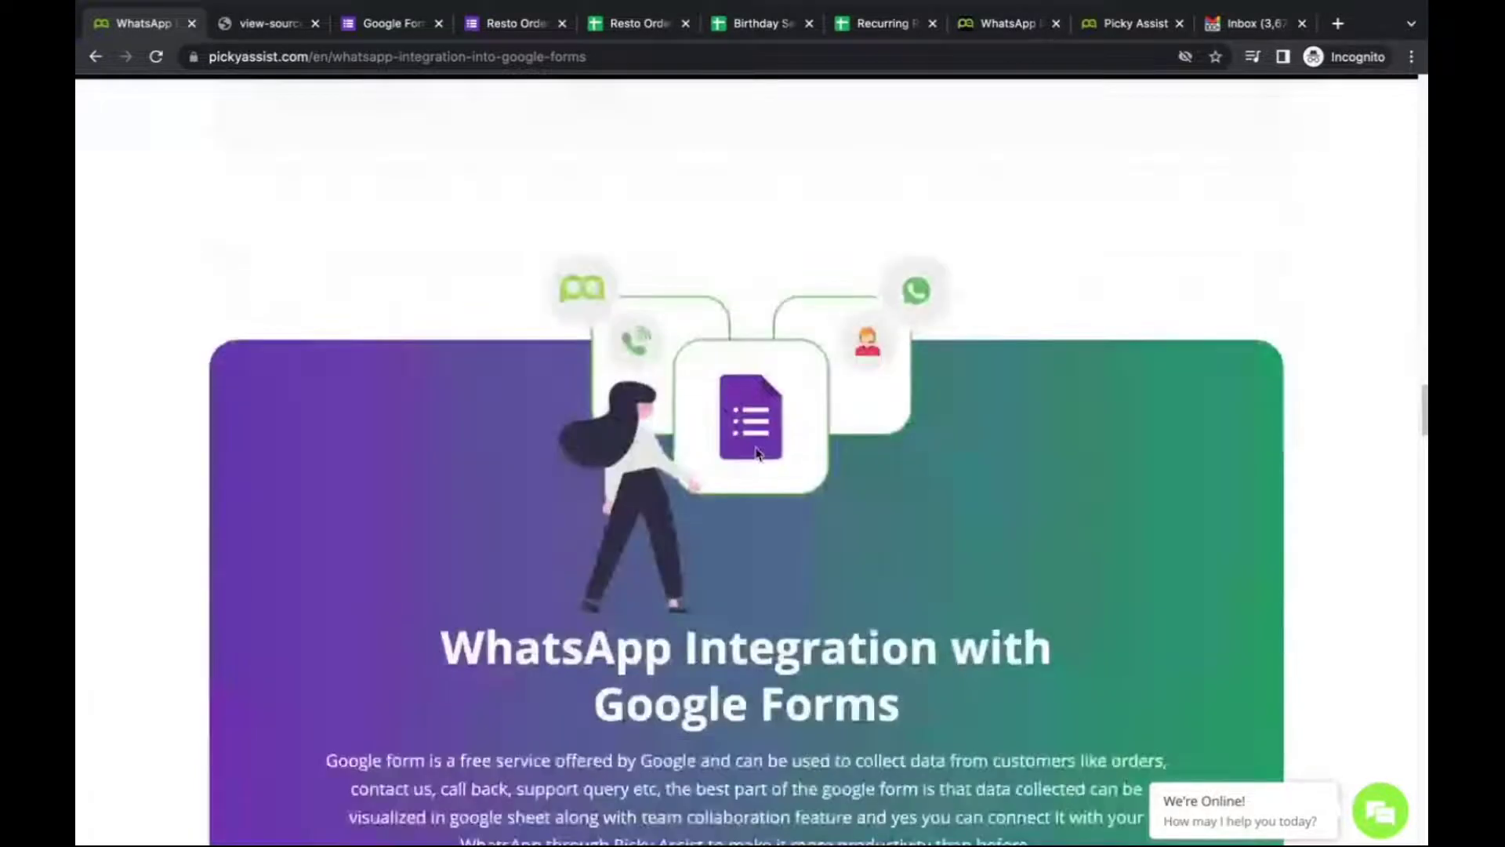
scroll(757, 448, "down", 1)
scroll(764, 471, "down", 2)
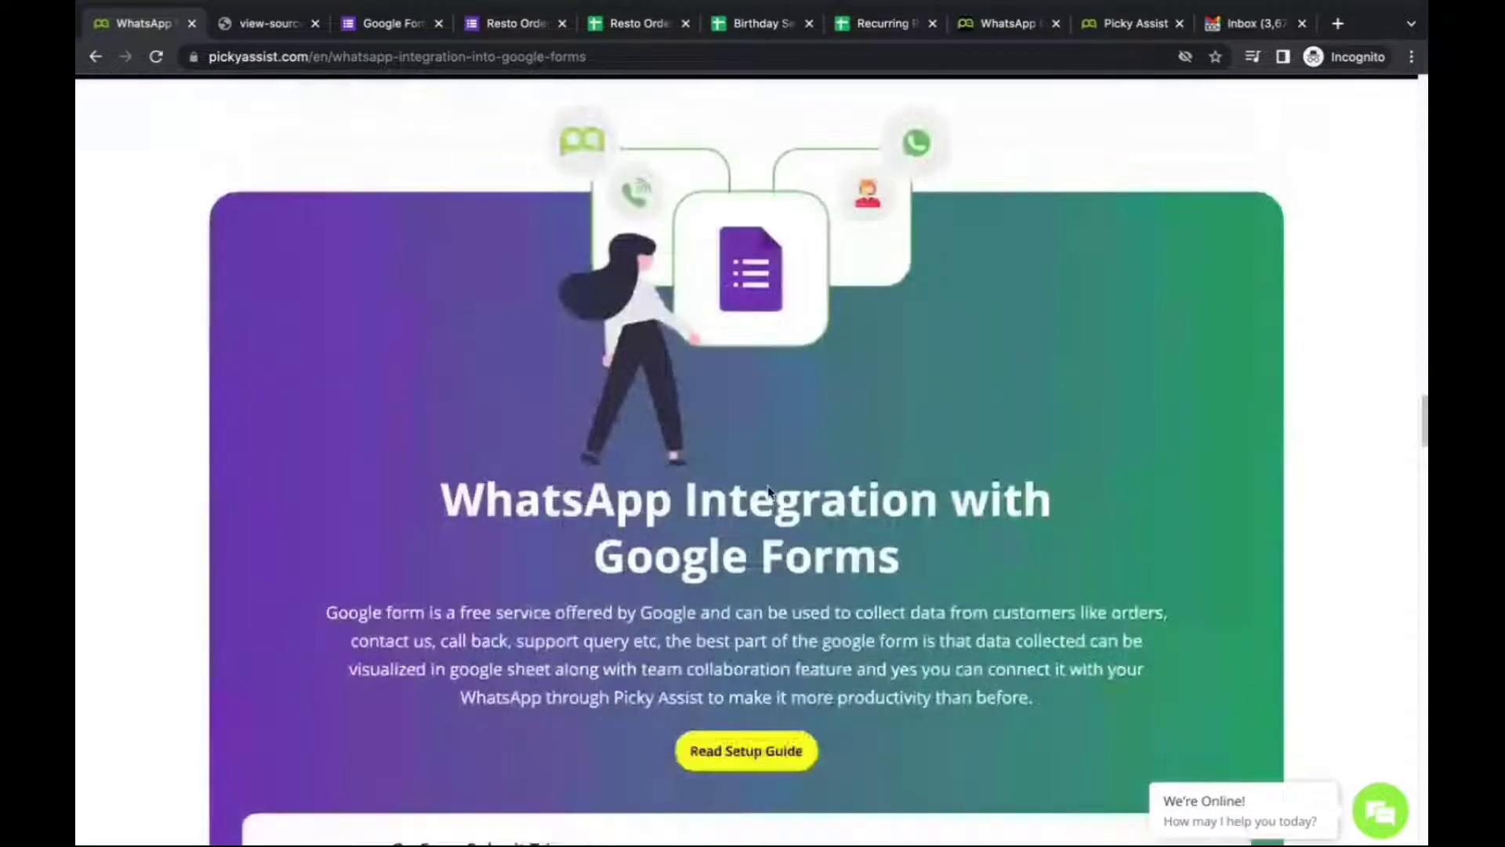
scroll(770, 491, "down", 1)
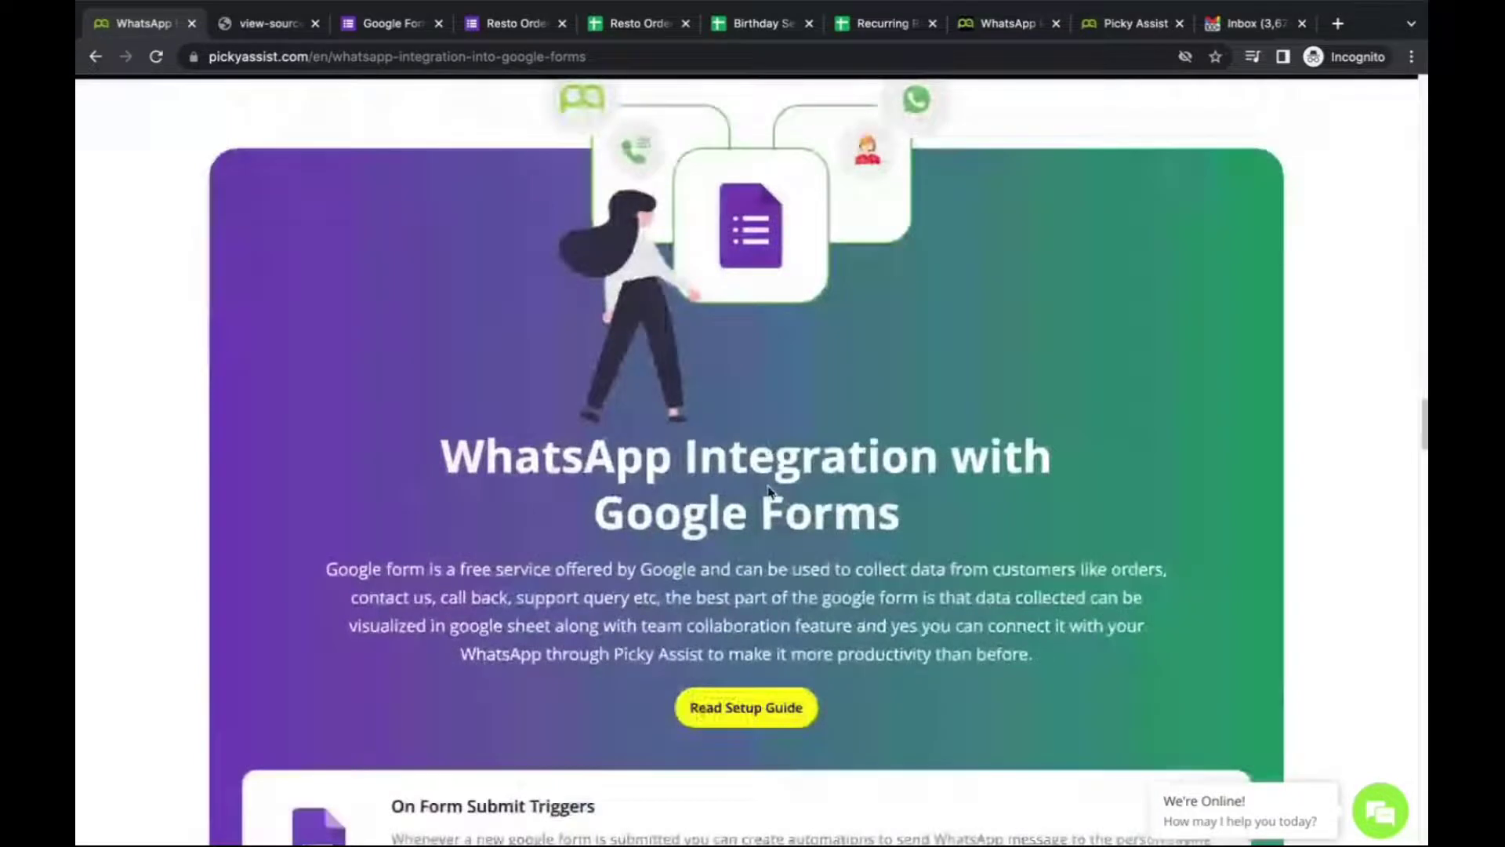
scroll(769, 491, "down", 2)
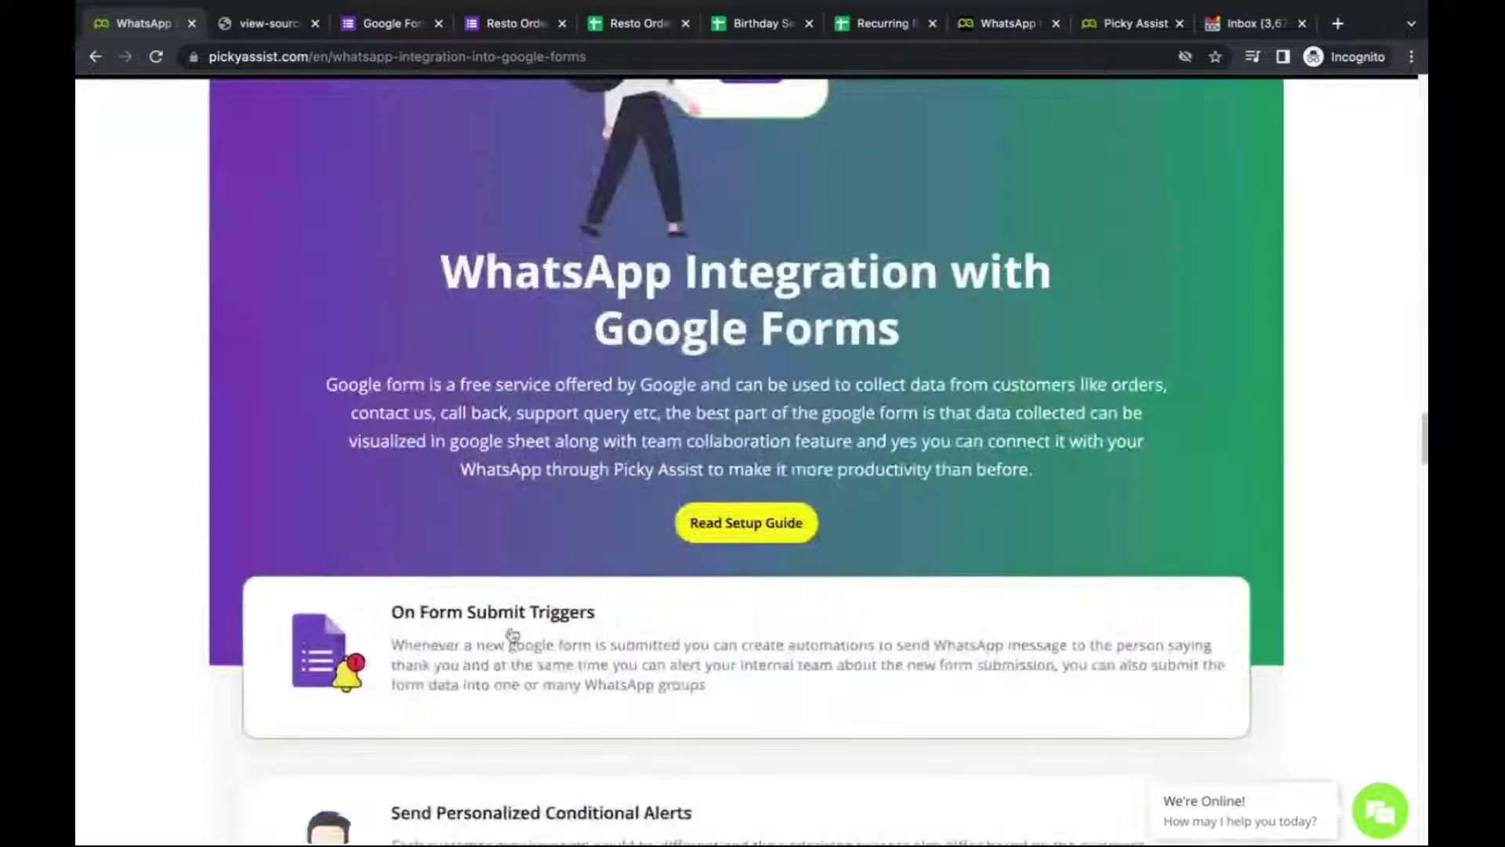
left_click(400, 25)
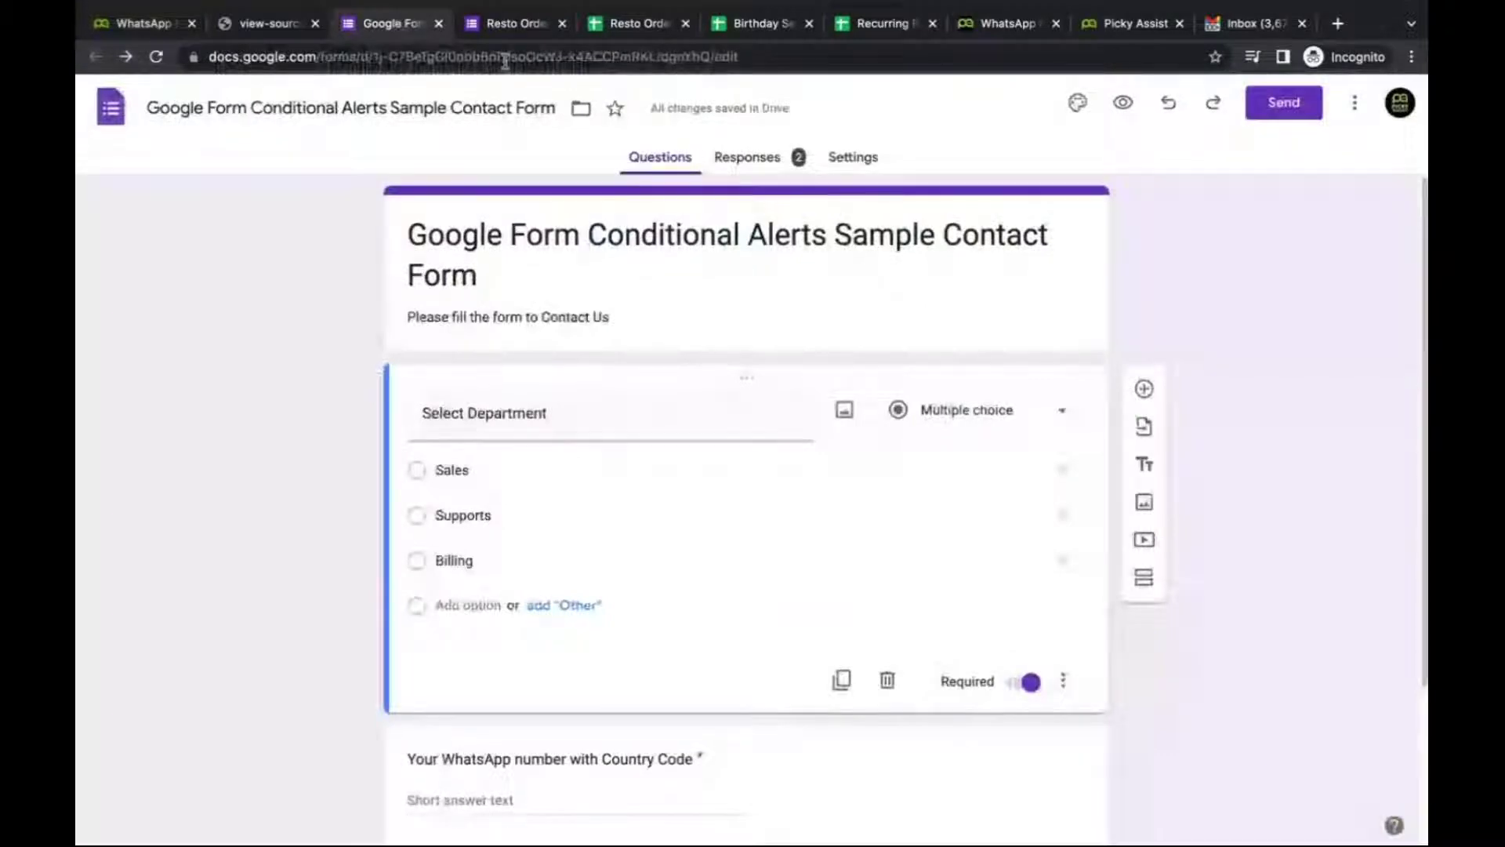
Step: Glance at the Resto Order Form, close the page-source tab, and return to the integration page
left_click(515, 23)
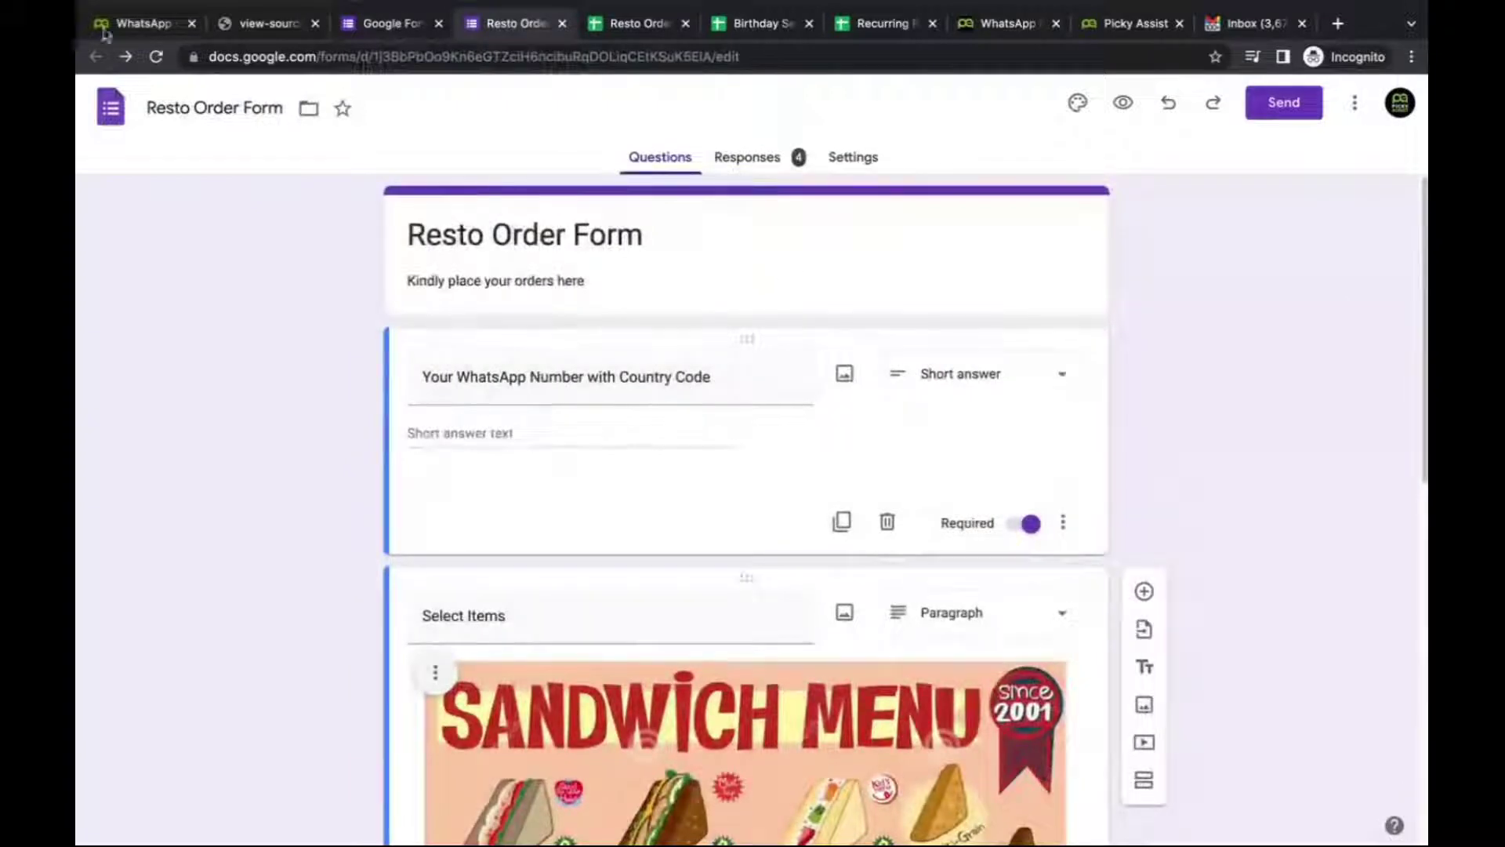
left_click(314, 23)
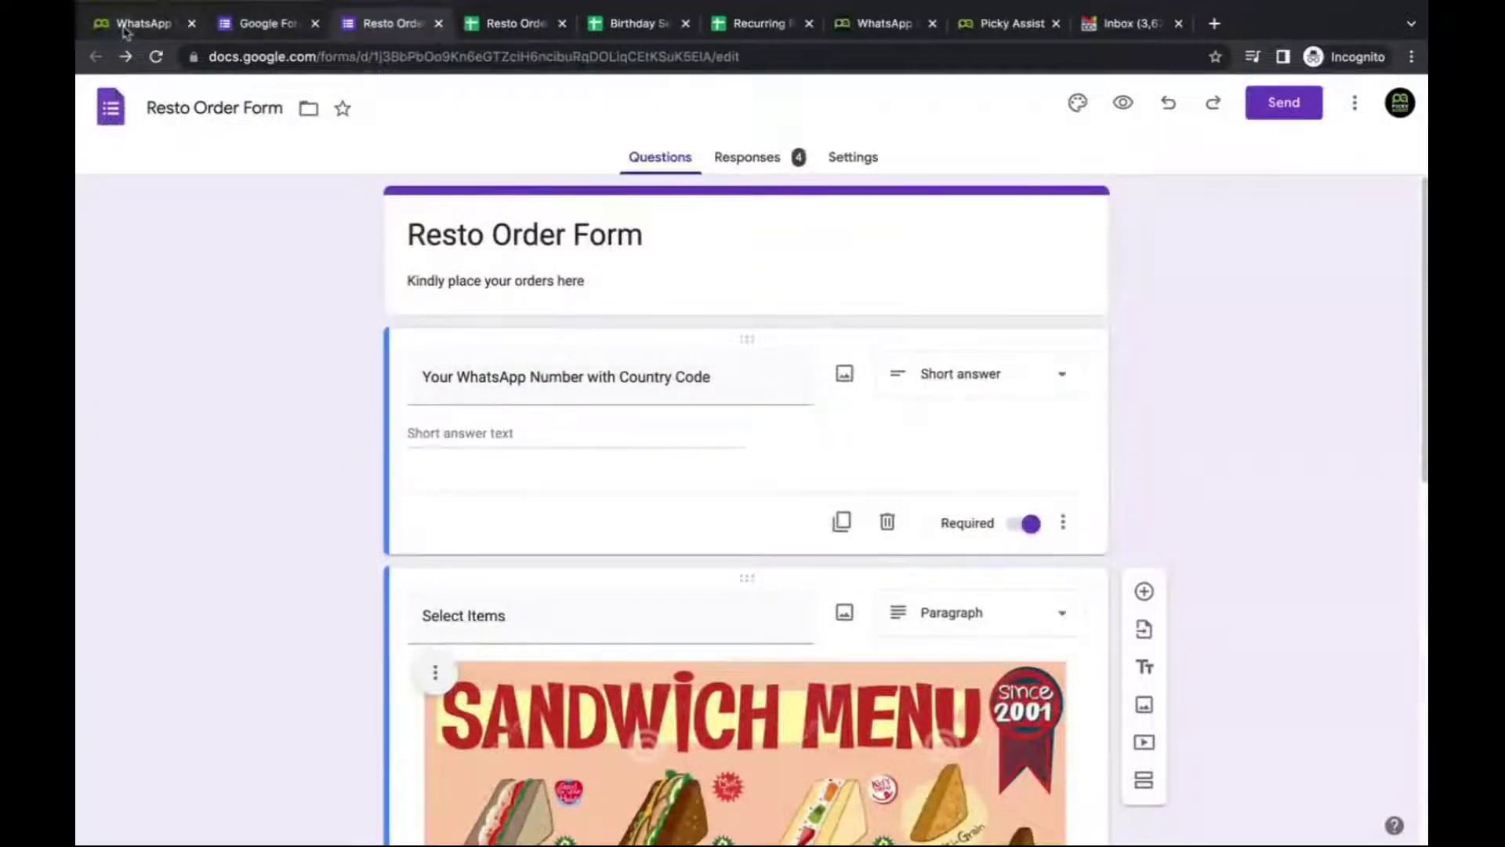
left_click(129, 23)
scroll(766, 459, "down", 1)
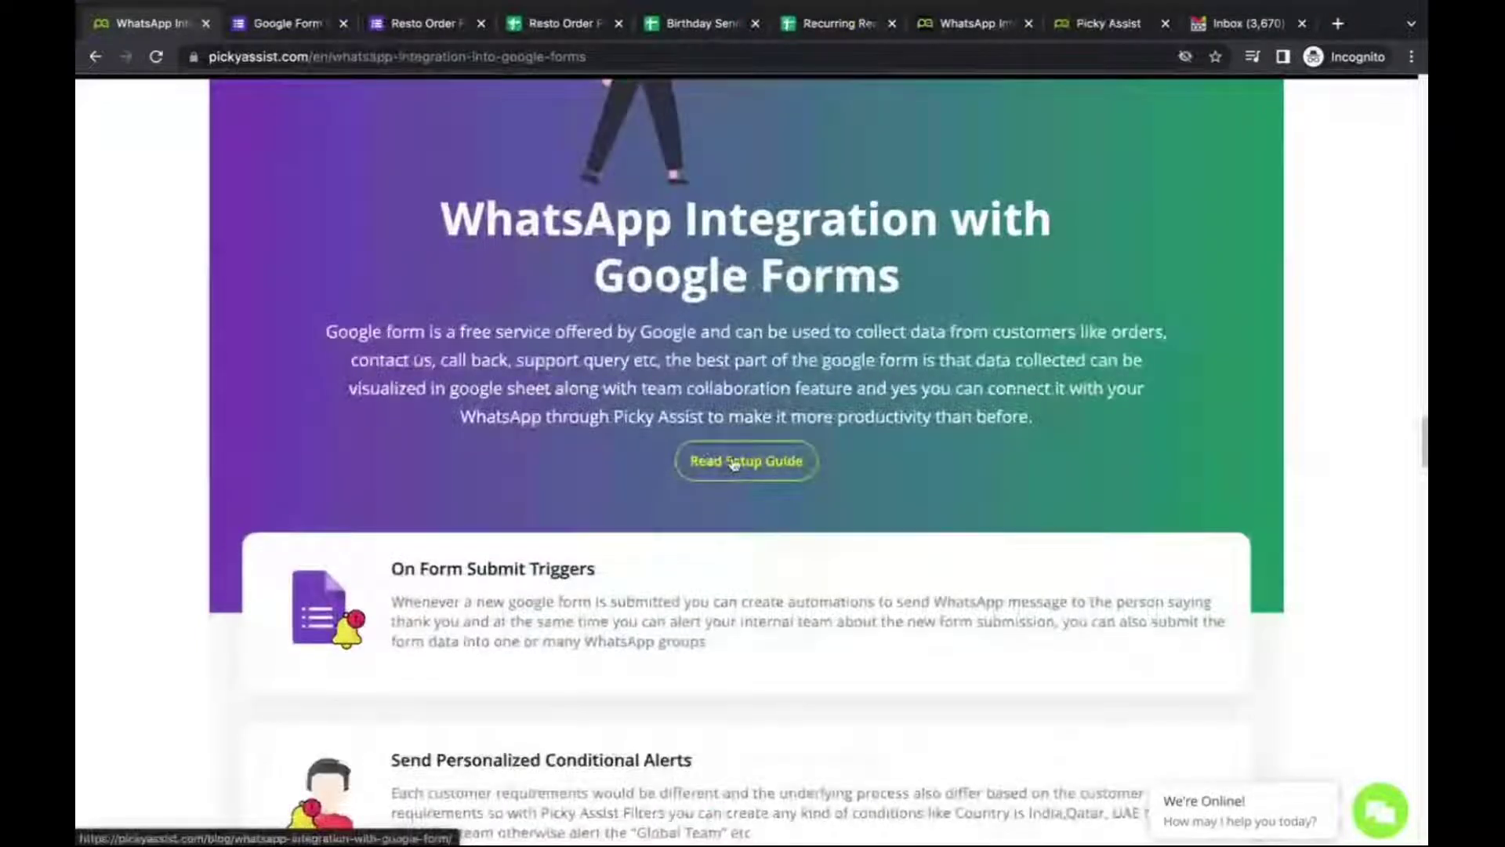
scroll(418, 387, "up", 7)
scroll(722, 405, "down", 1)
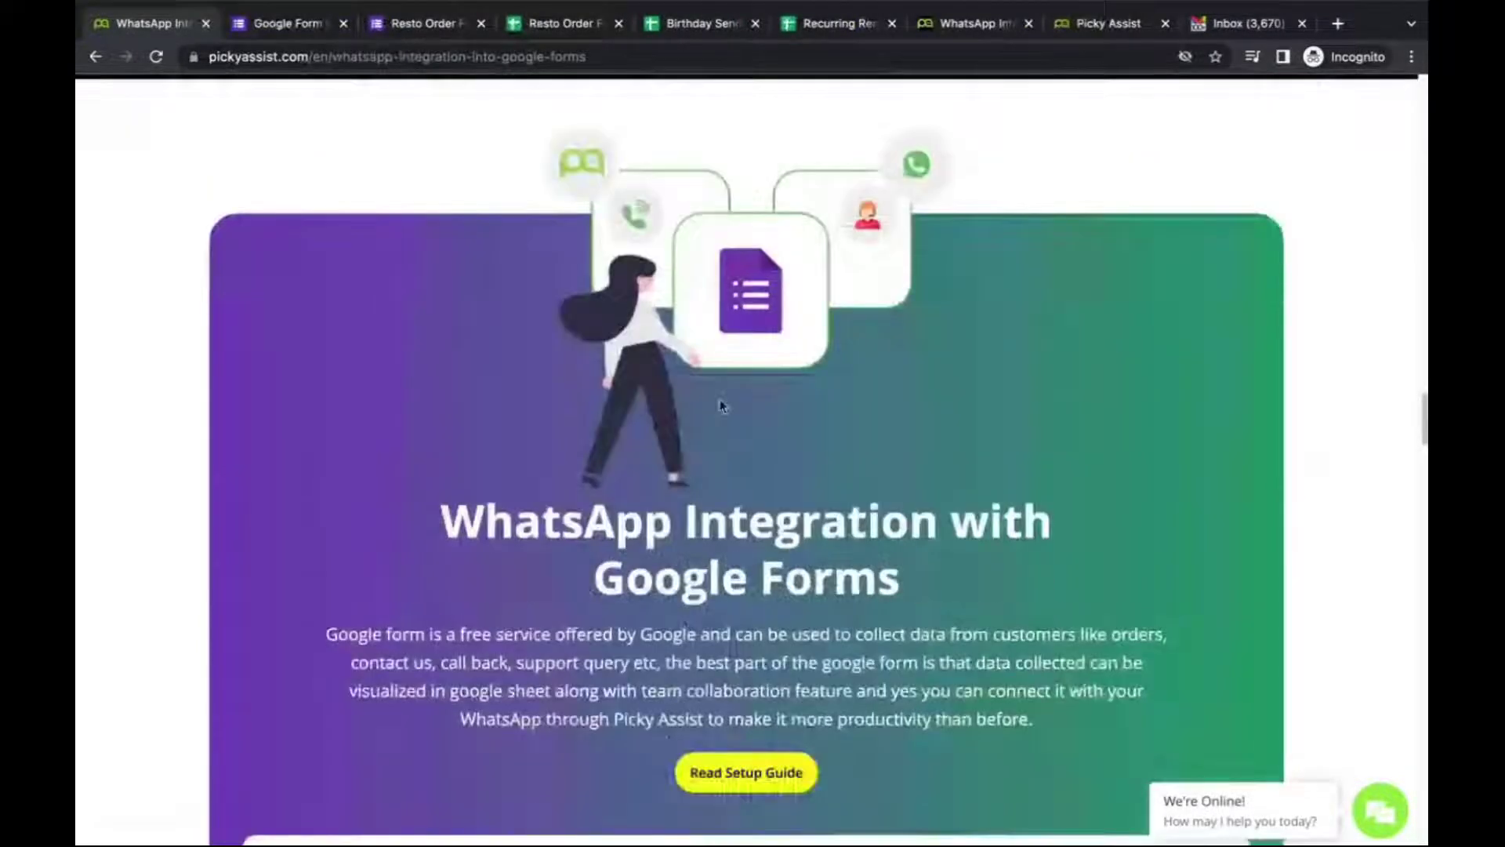
scroll(722, 405, "down", 2)
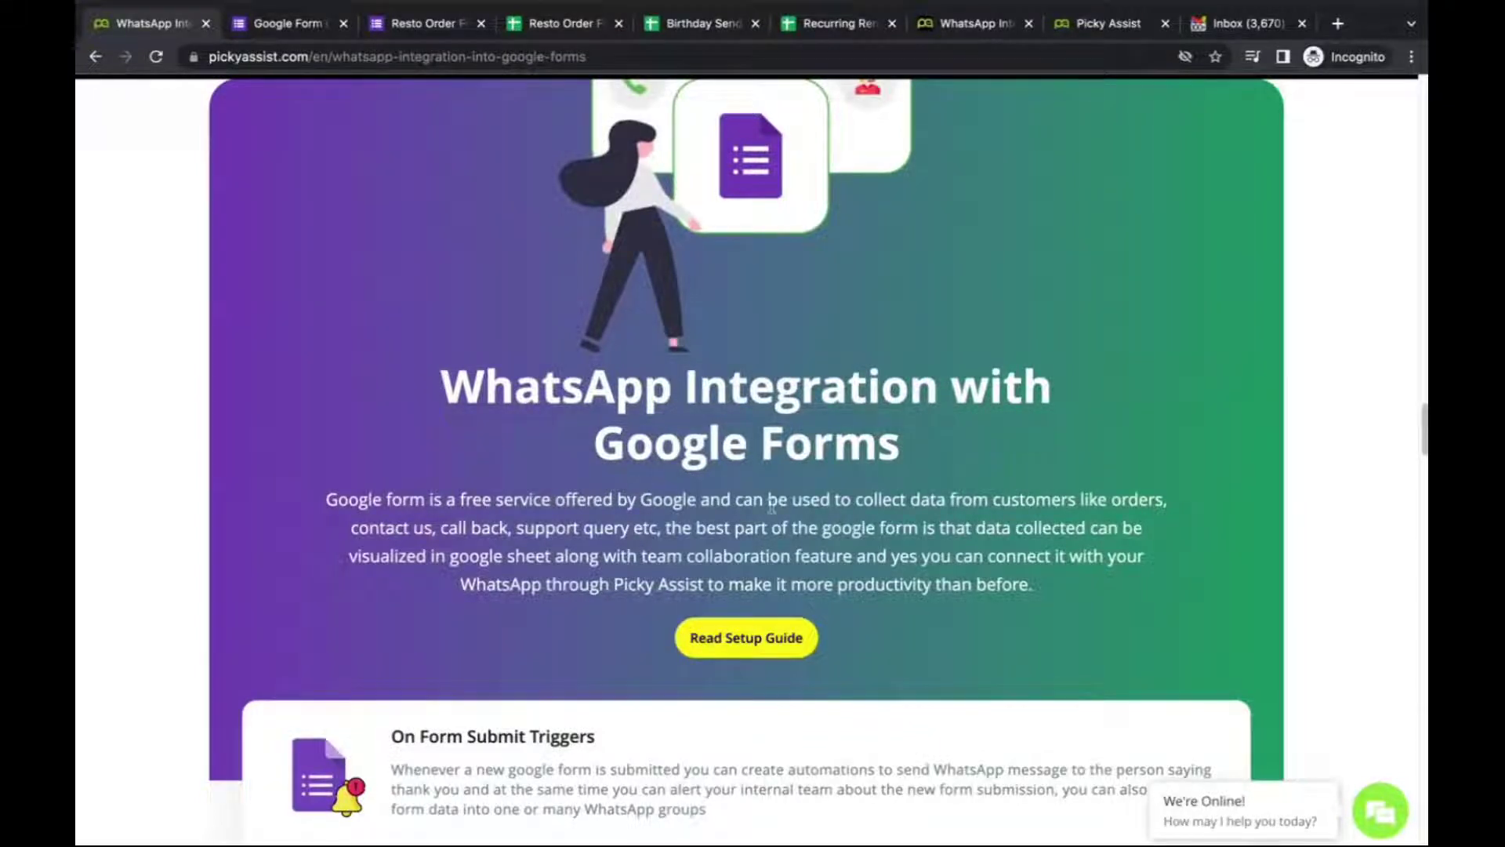
scroll(772, 501, "down", 2)
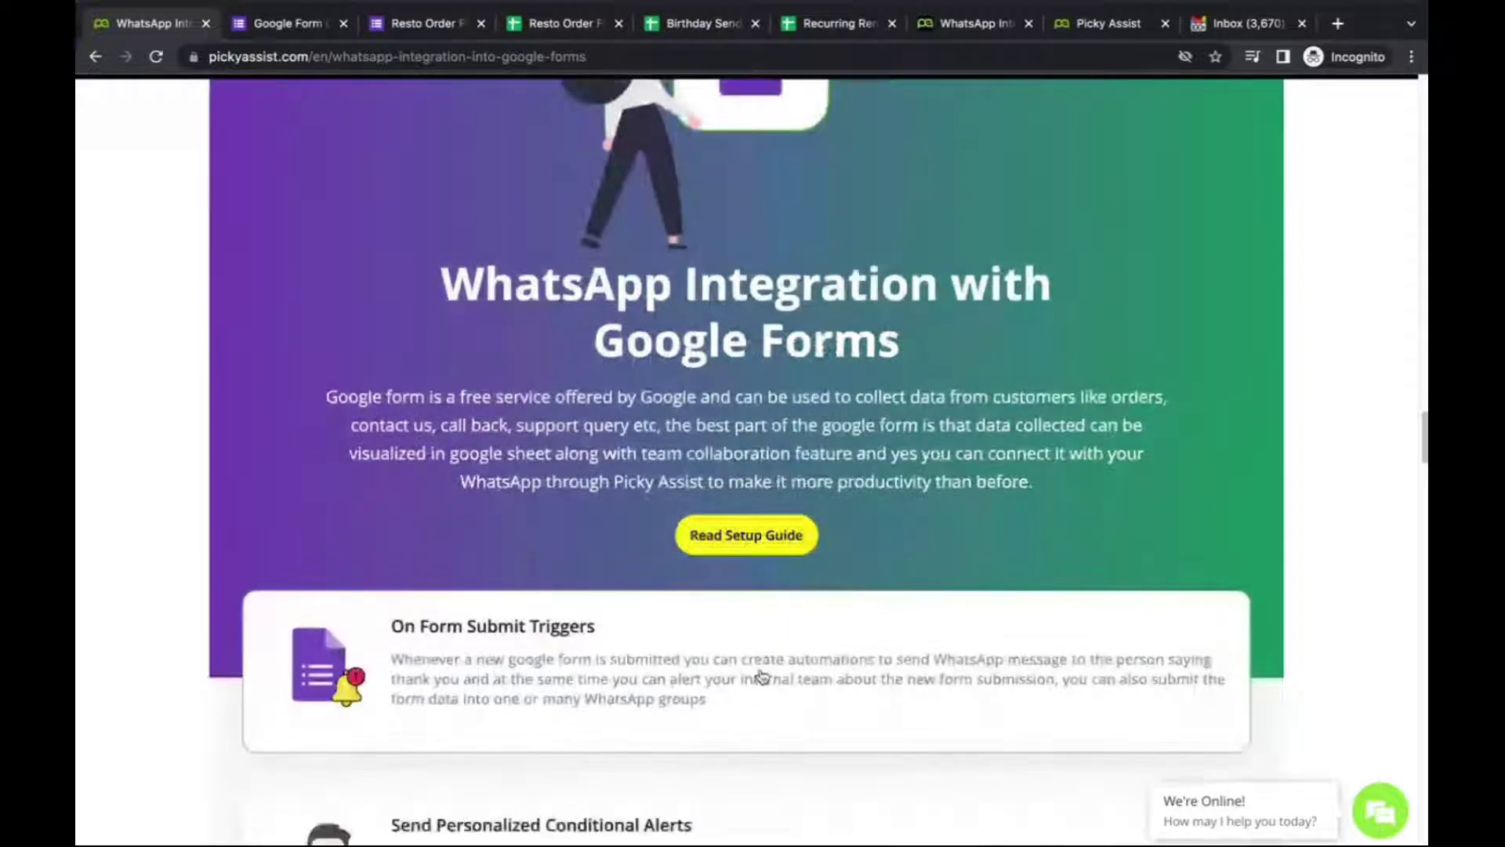
scroll(761, 676, "down", 1)
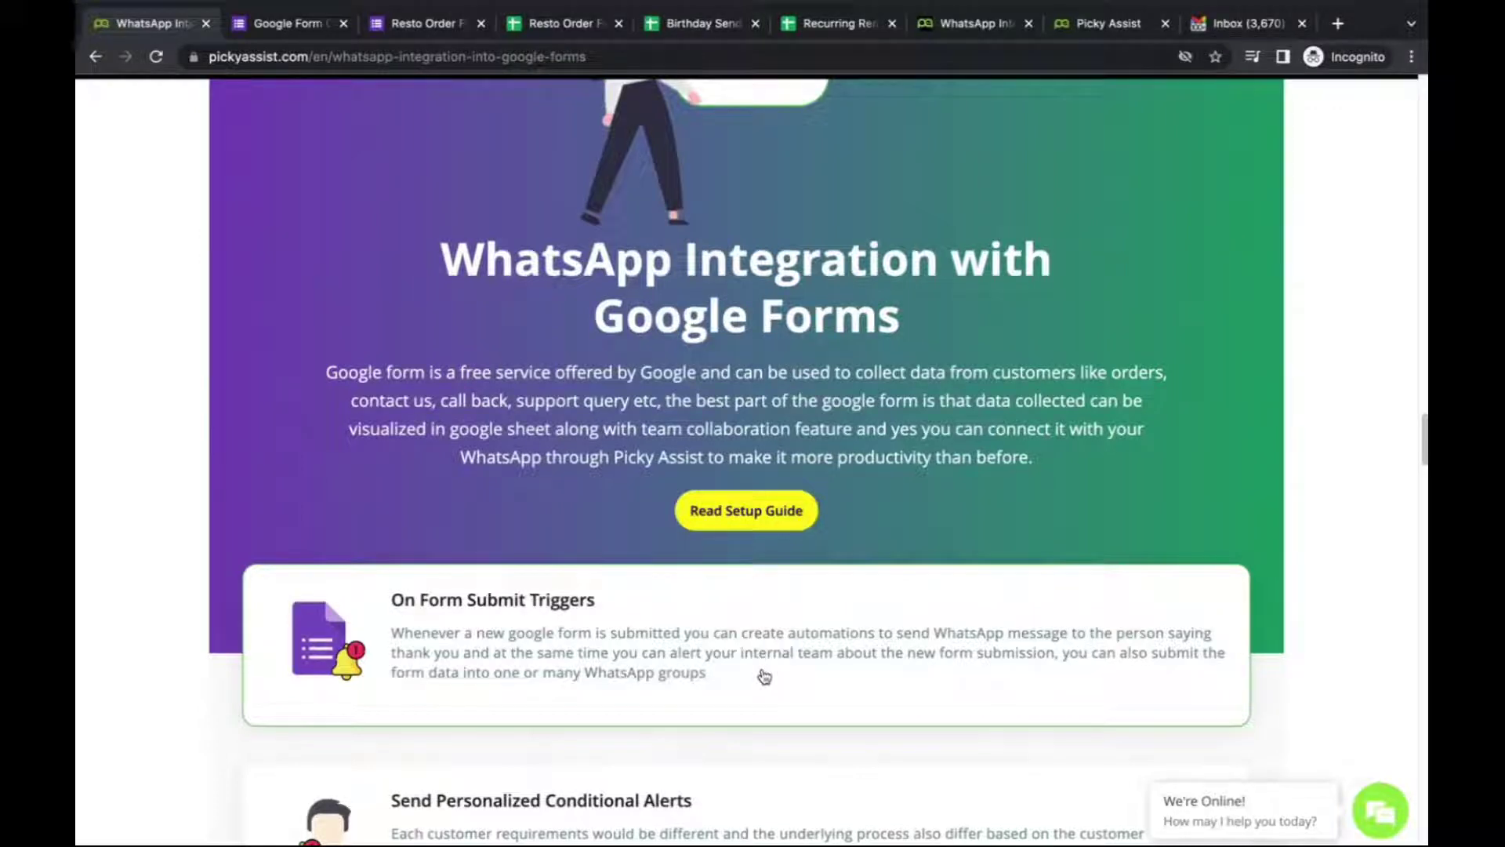
scroll(881, 575, "down", 1)
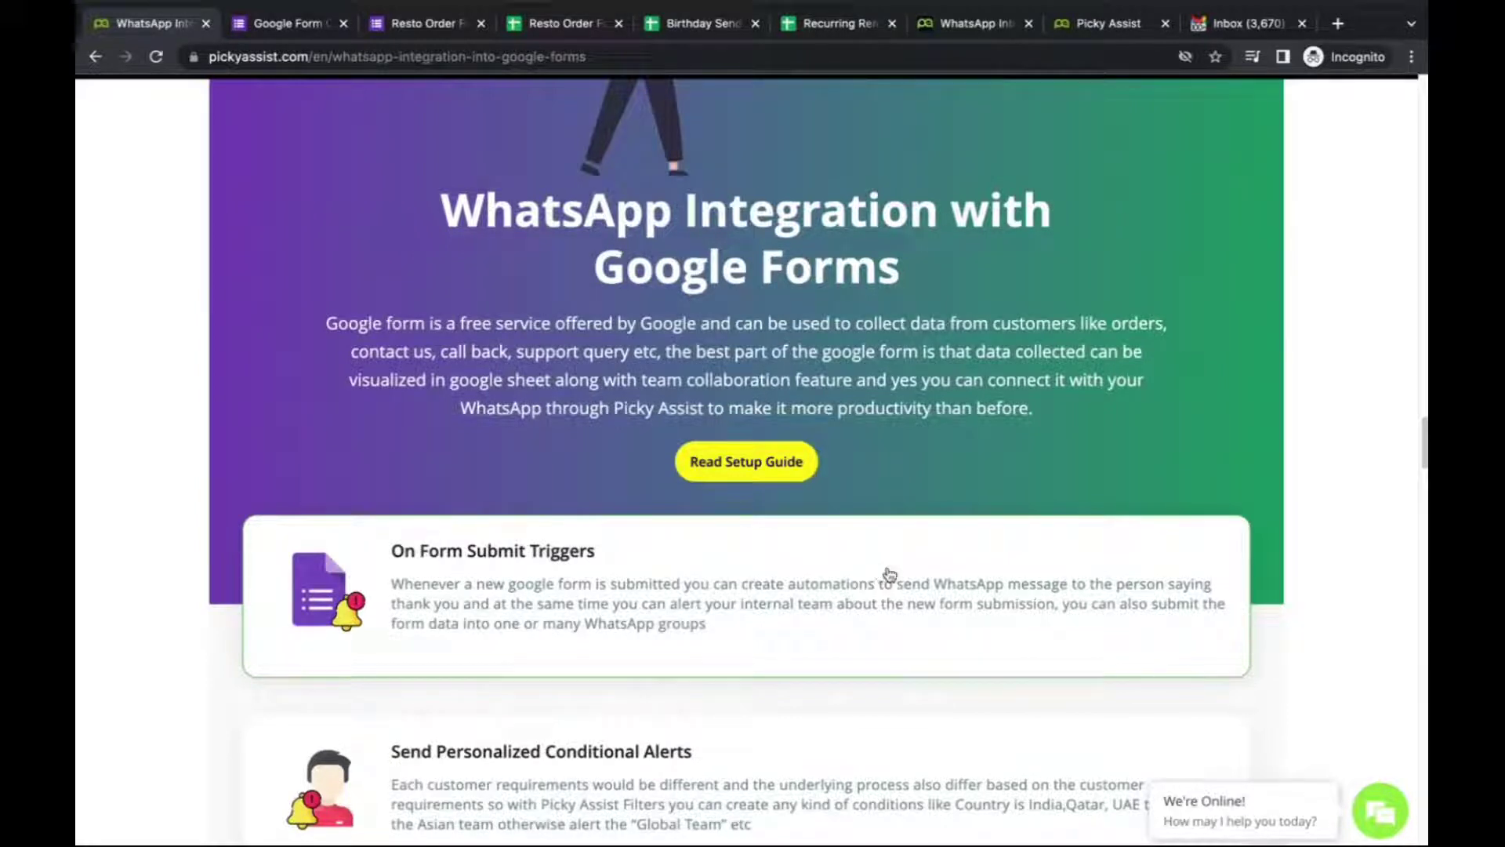
scroll(880, 576, "down", 1)
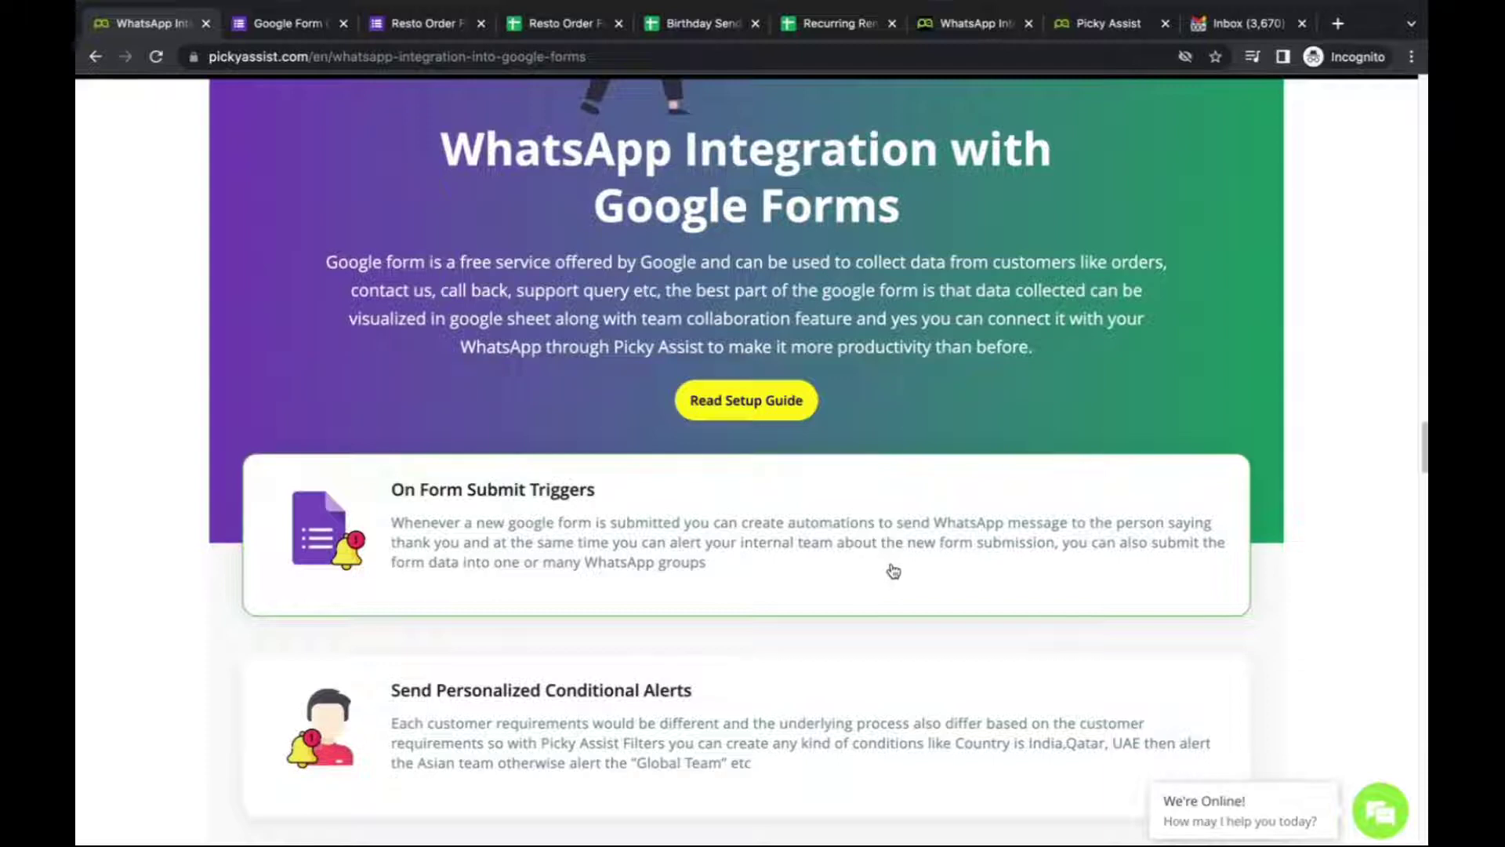
scroll(889, 574, "down", 2)
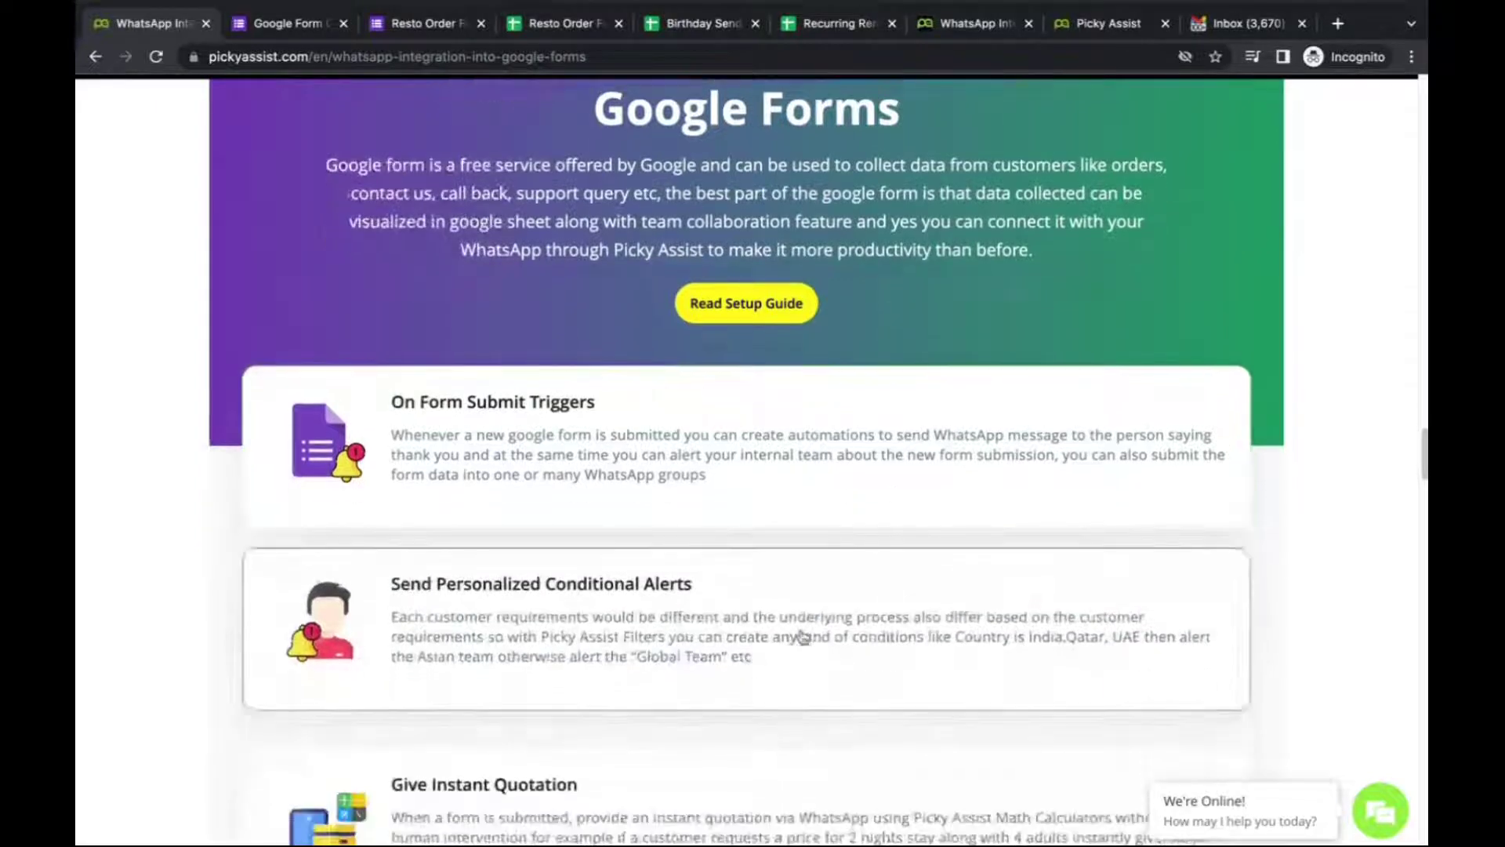
scroll(803, 636, "down", 1)
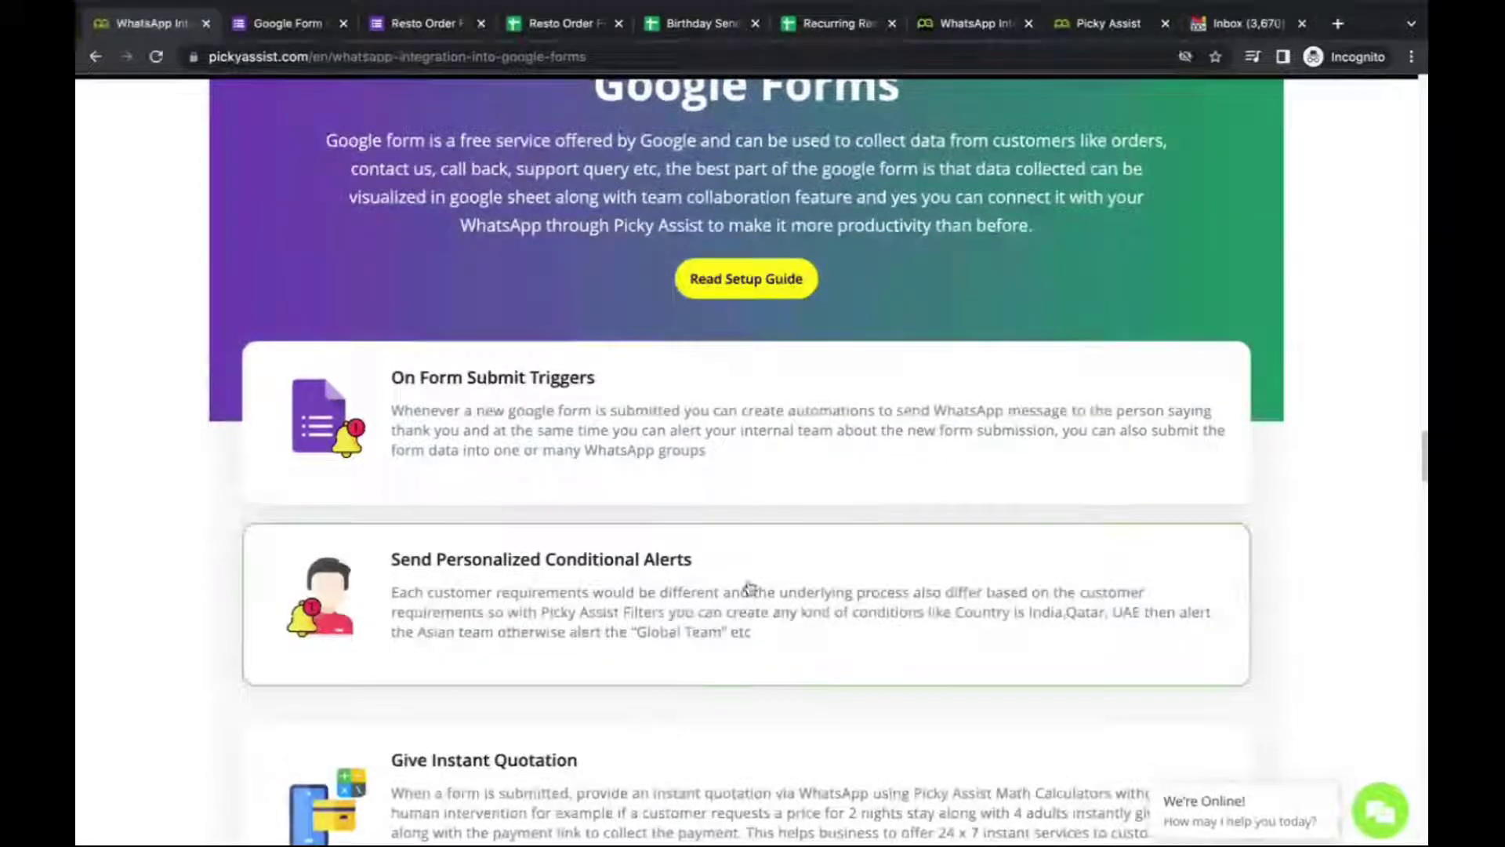
left_click(288, 23)
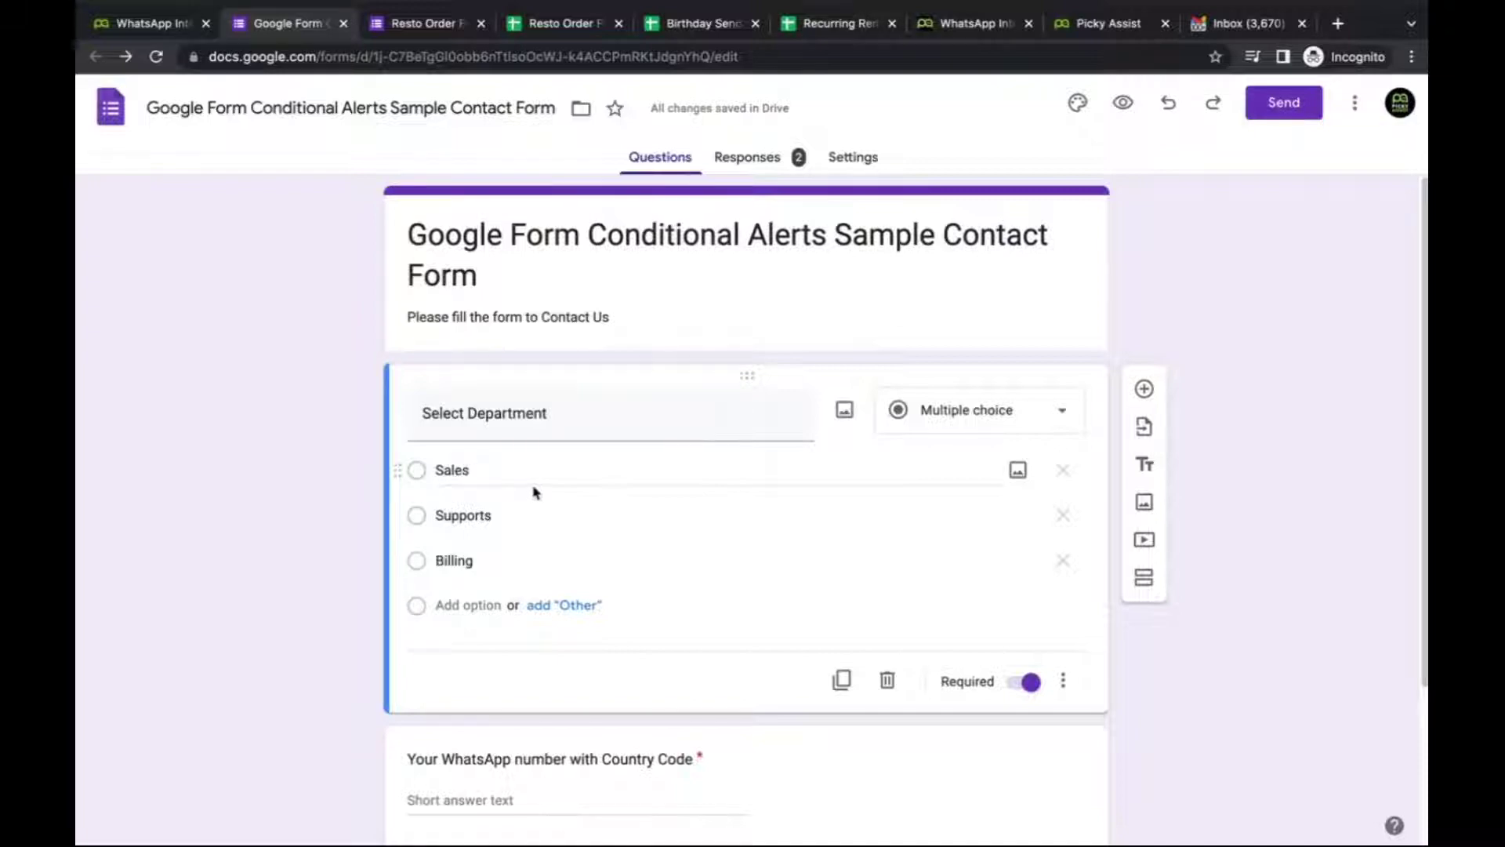
Step: Scroll the Conditional Alerts contact form to its Select Department and WhatsApp number questions
scroll(535, 492, "down", 1)
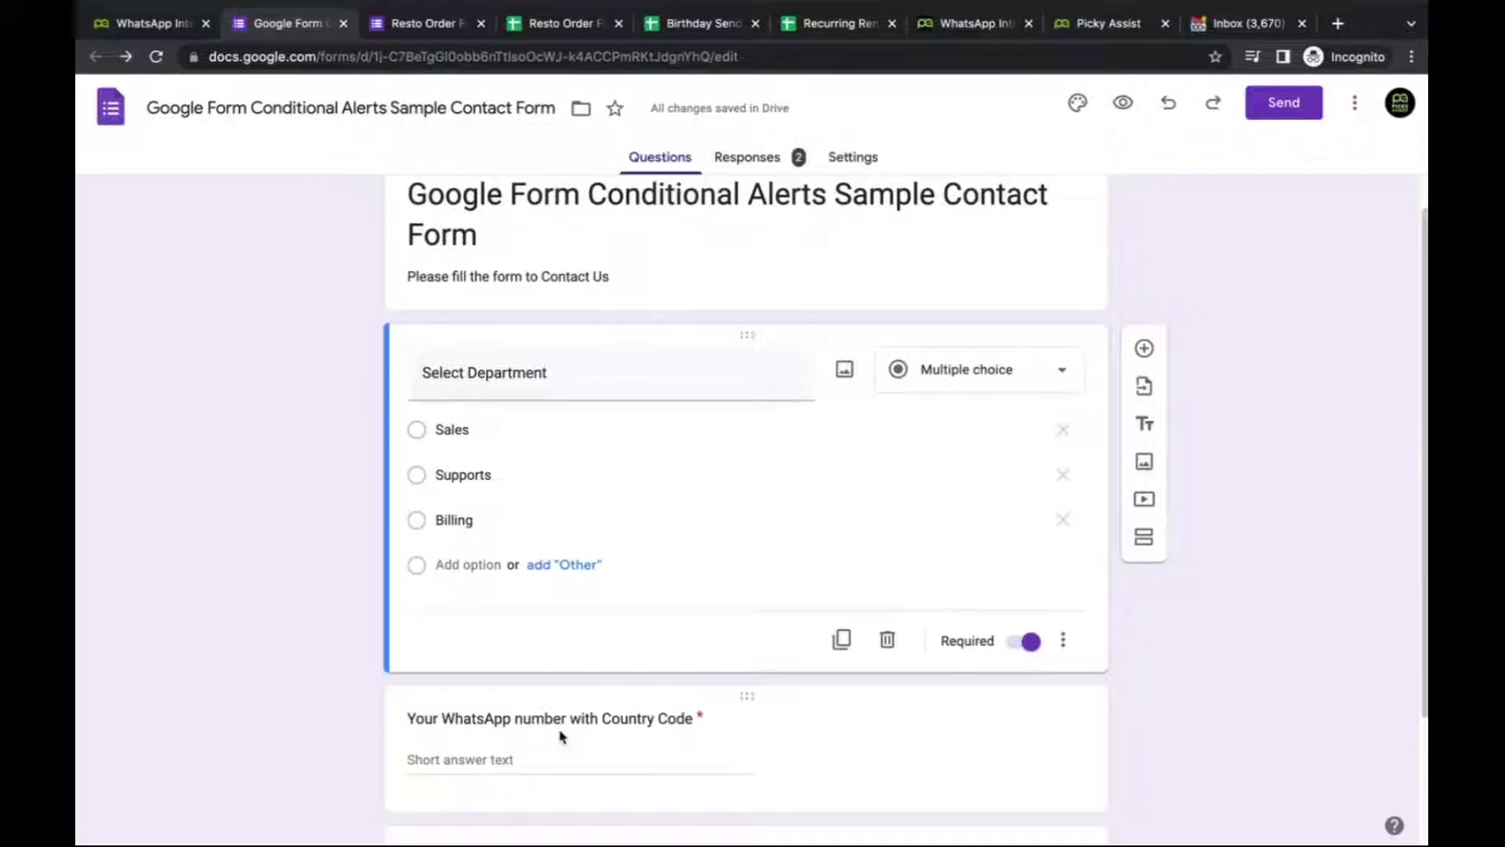
Step: Scroll the Google Forms integration page past Auto Followup, Drip Campaign and Instant Handover to Live Event Feed Sync
left_click(163, 35)
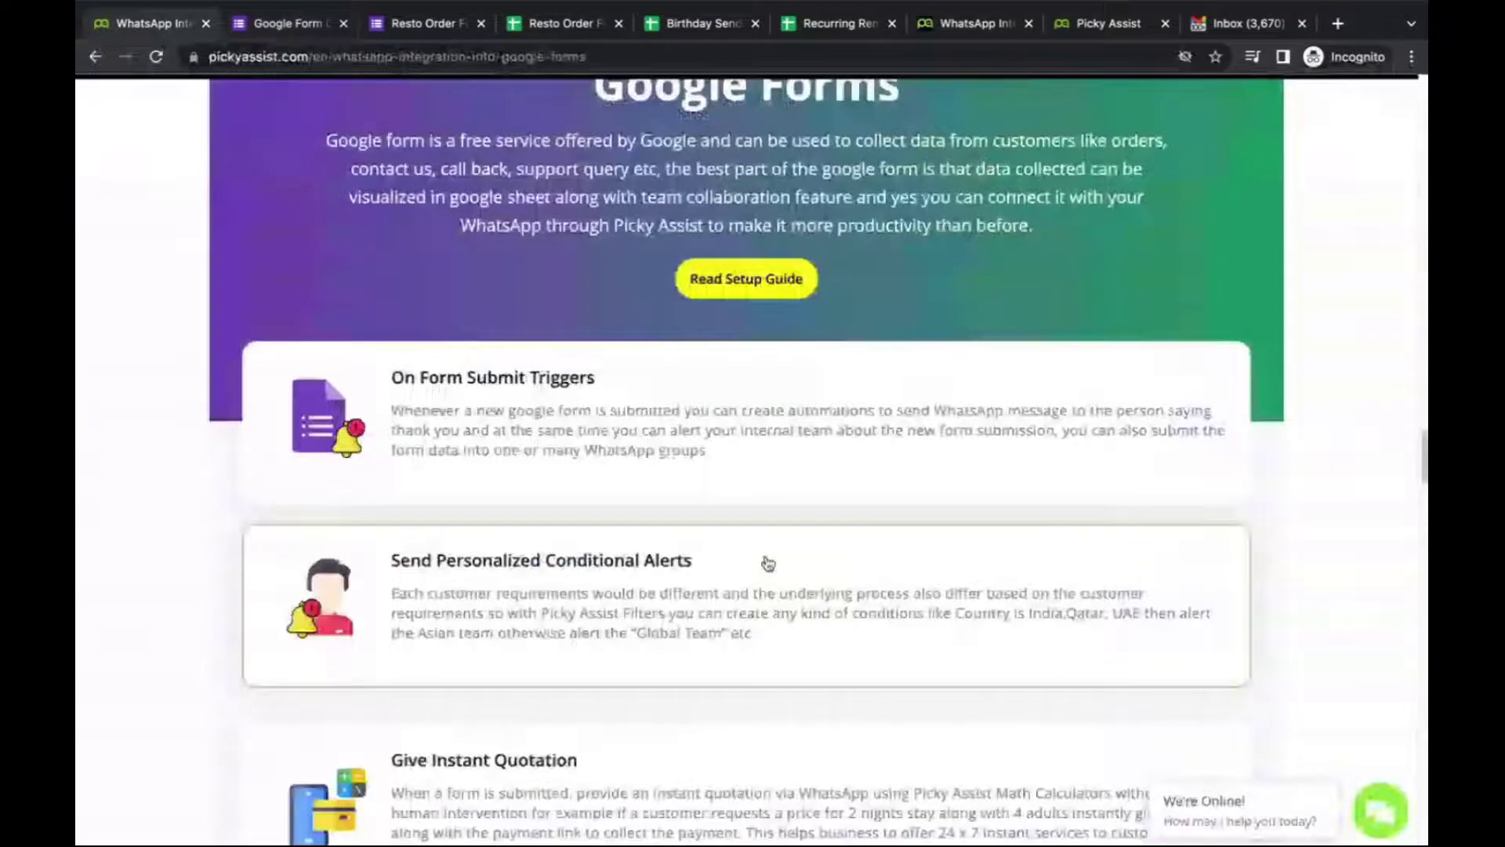
scroll(769, 563, "down", 1)
scroll(502, 497, "down", 3)
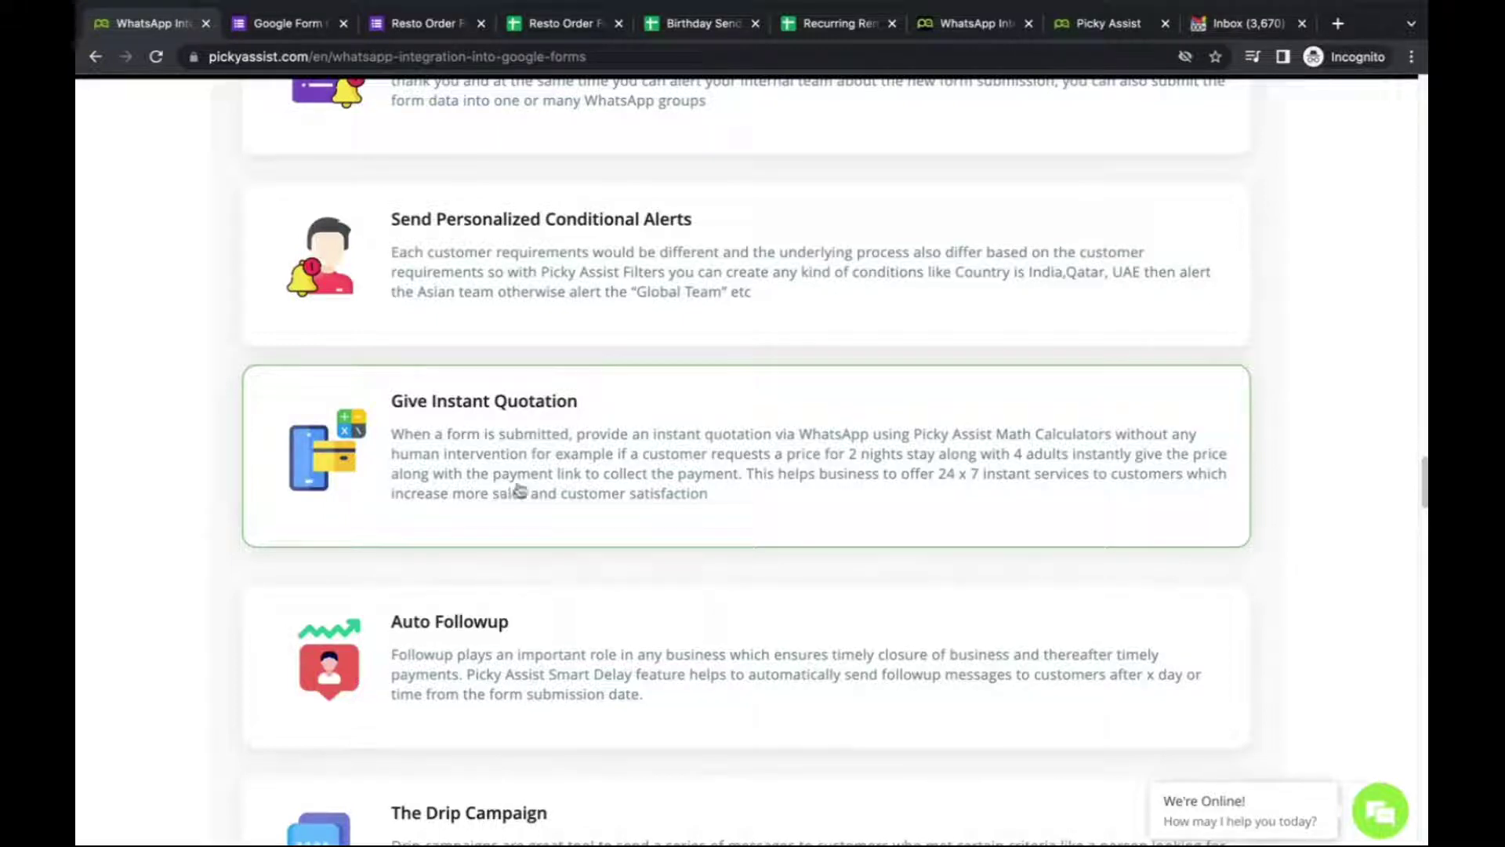
scroll(514, 494, "down", 2)
scroll(653, 584, "down", 1)
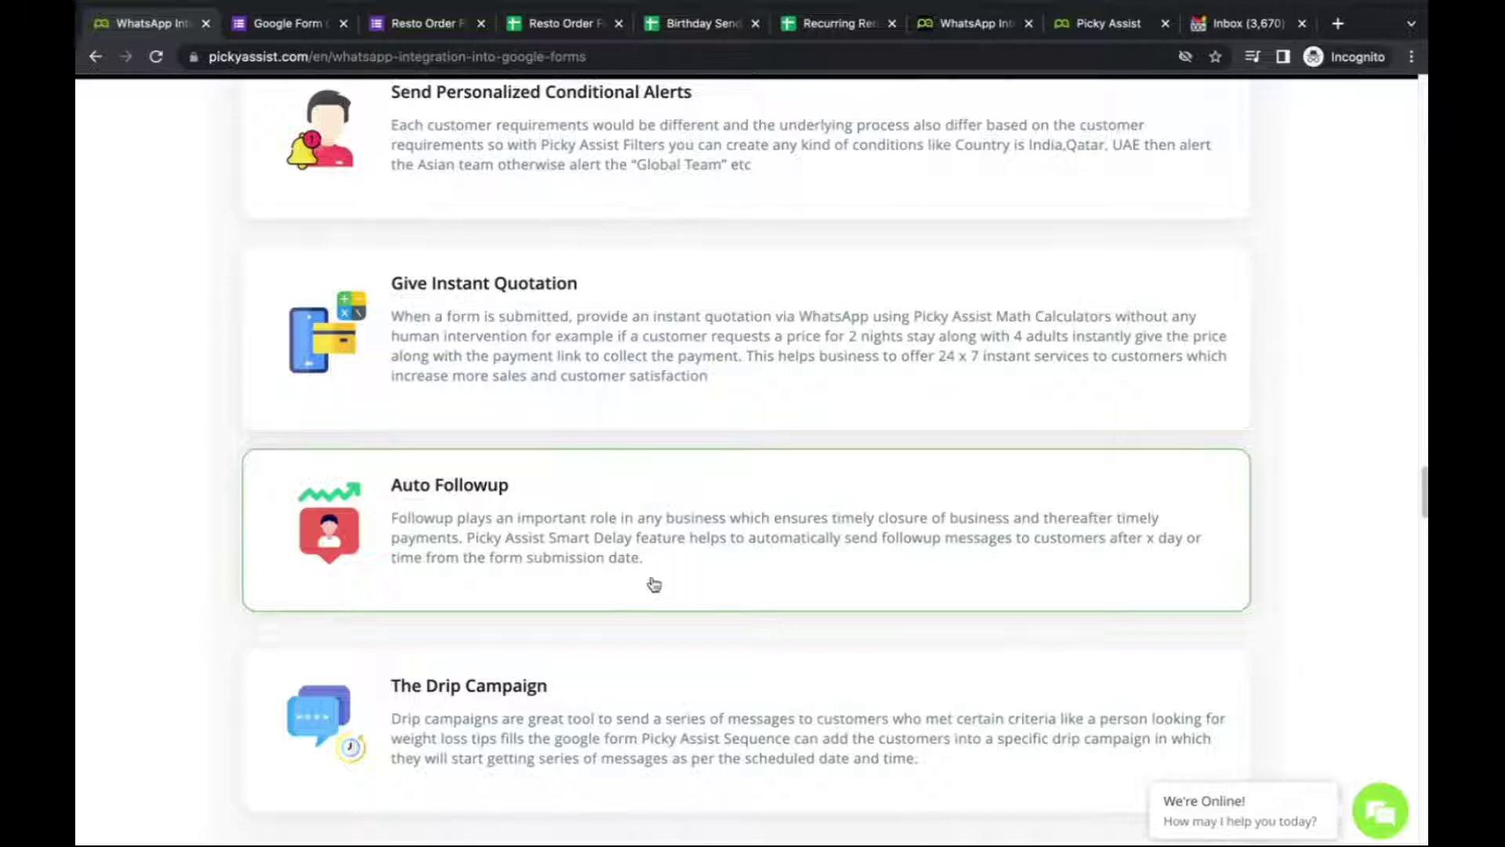
scroll(654, 583, "down", 2)
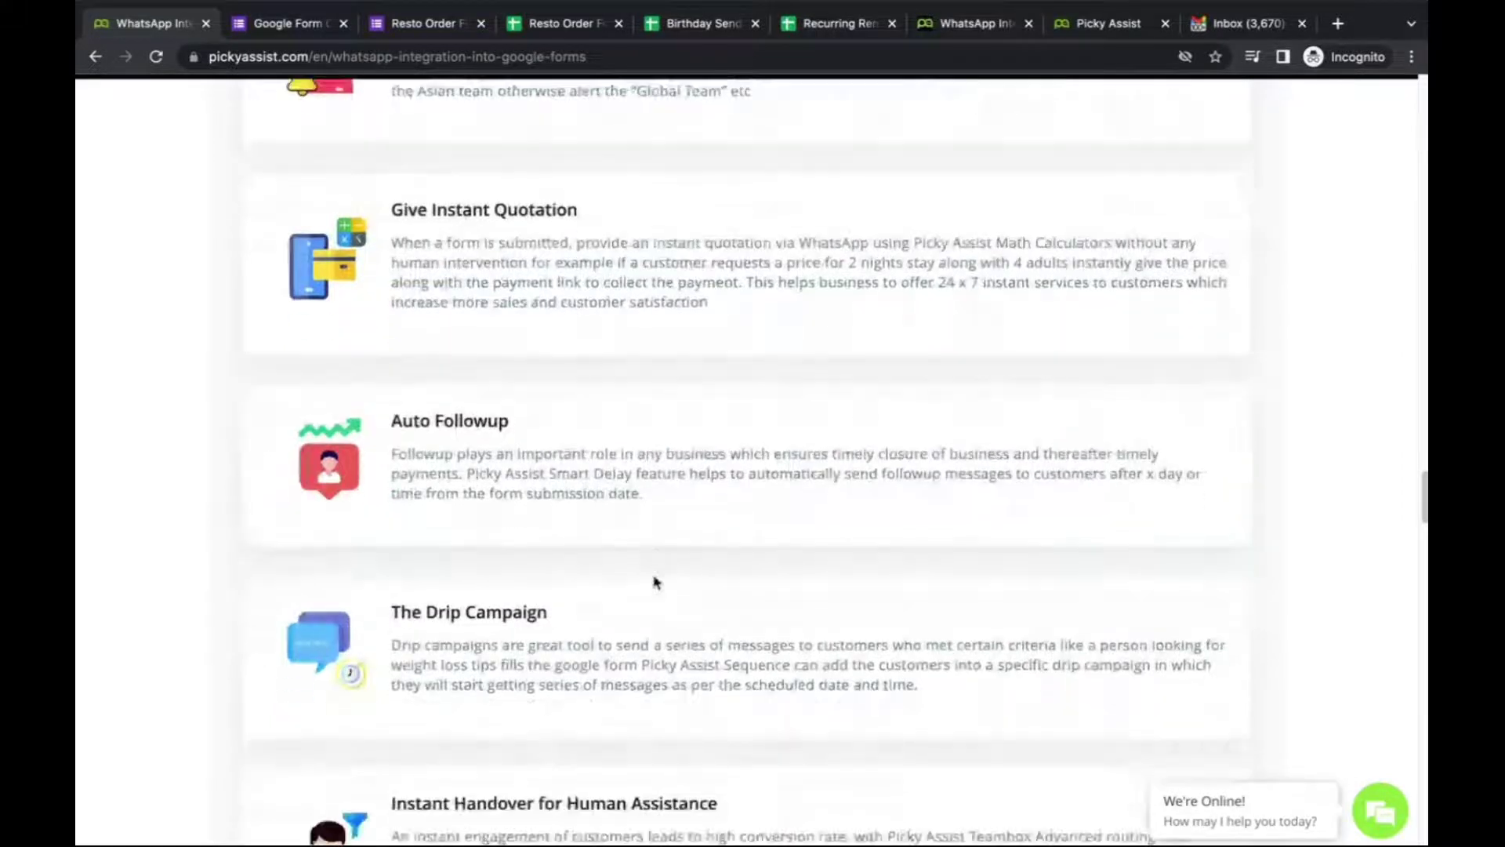
scroll(656, 582, "down", 1)
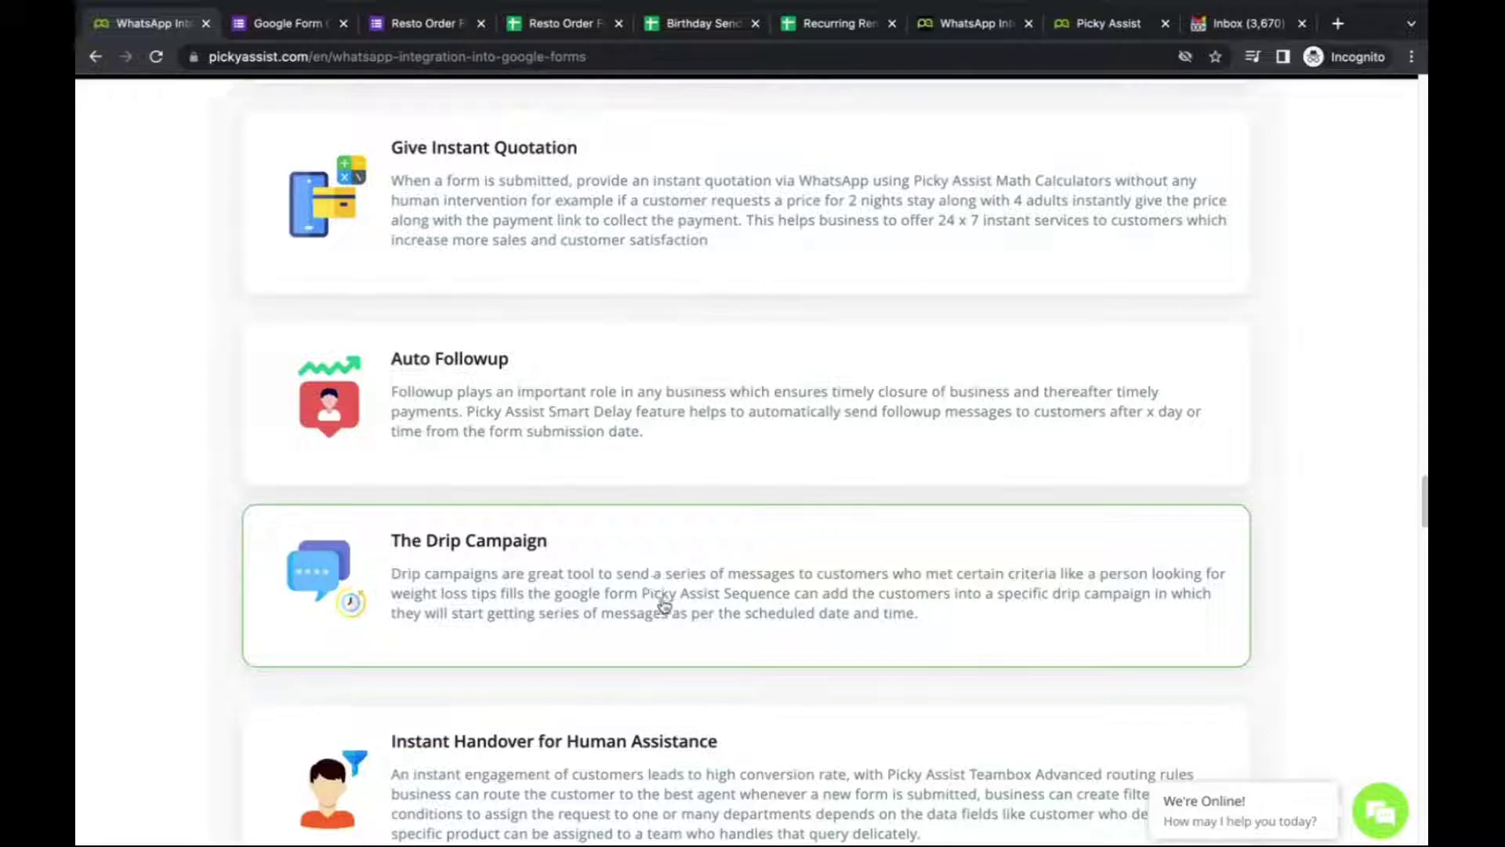
scroll(665, 603, "down", 3)
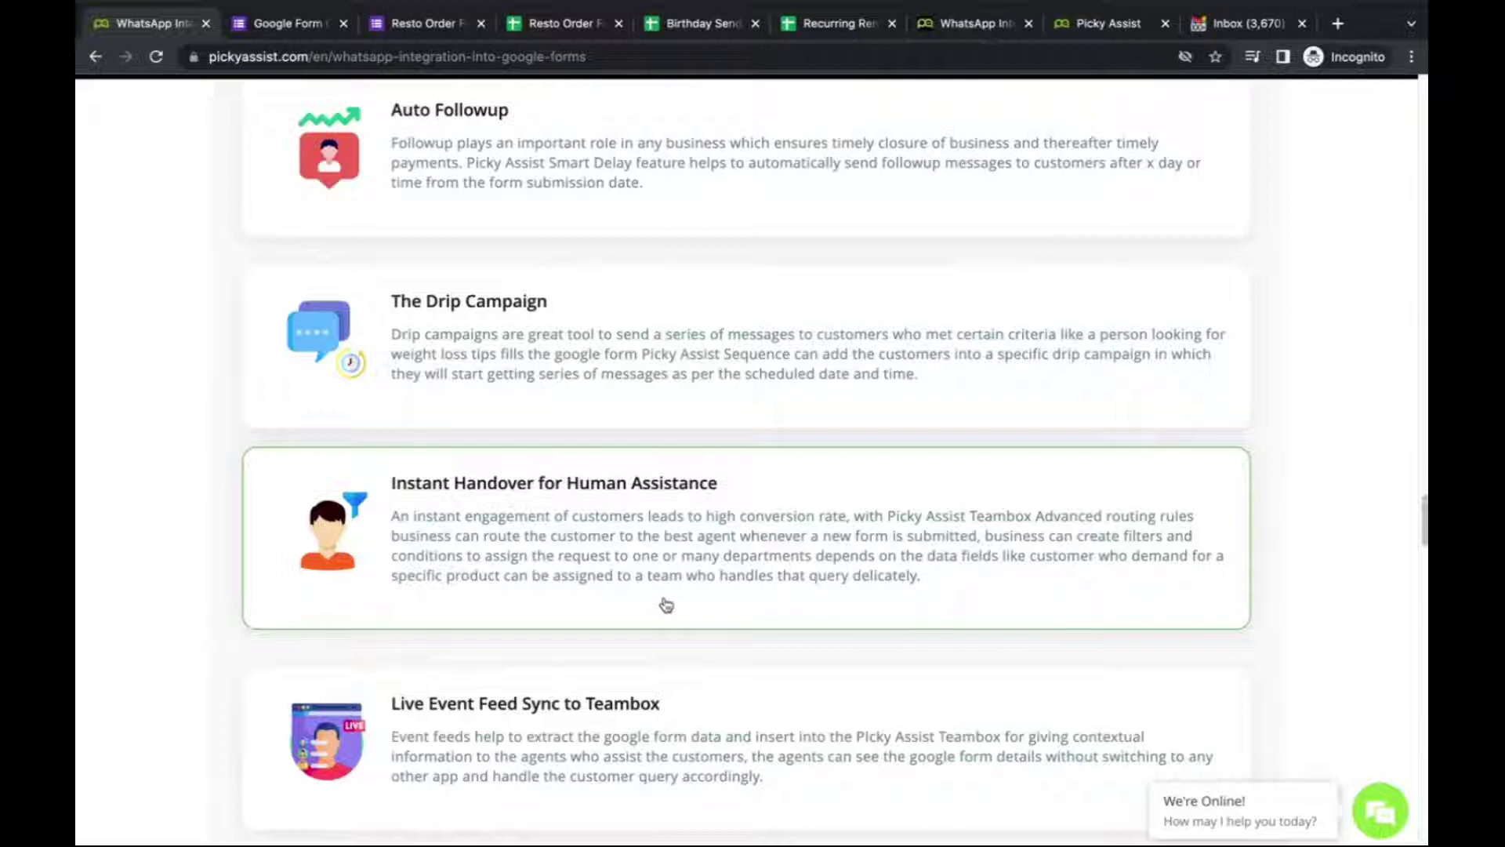
scroll(666, 605, "down", 1)
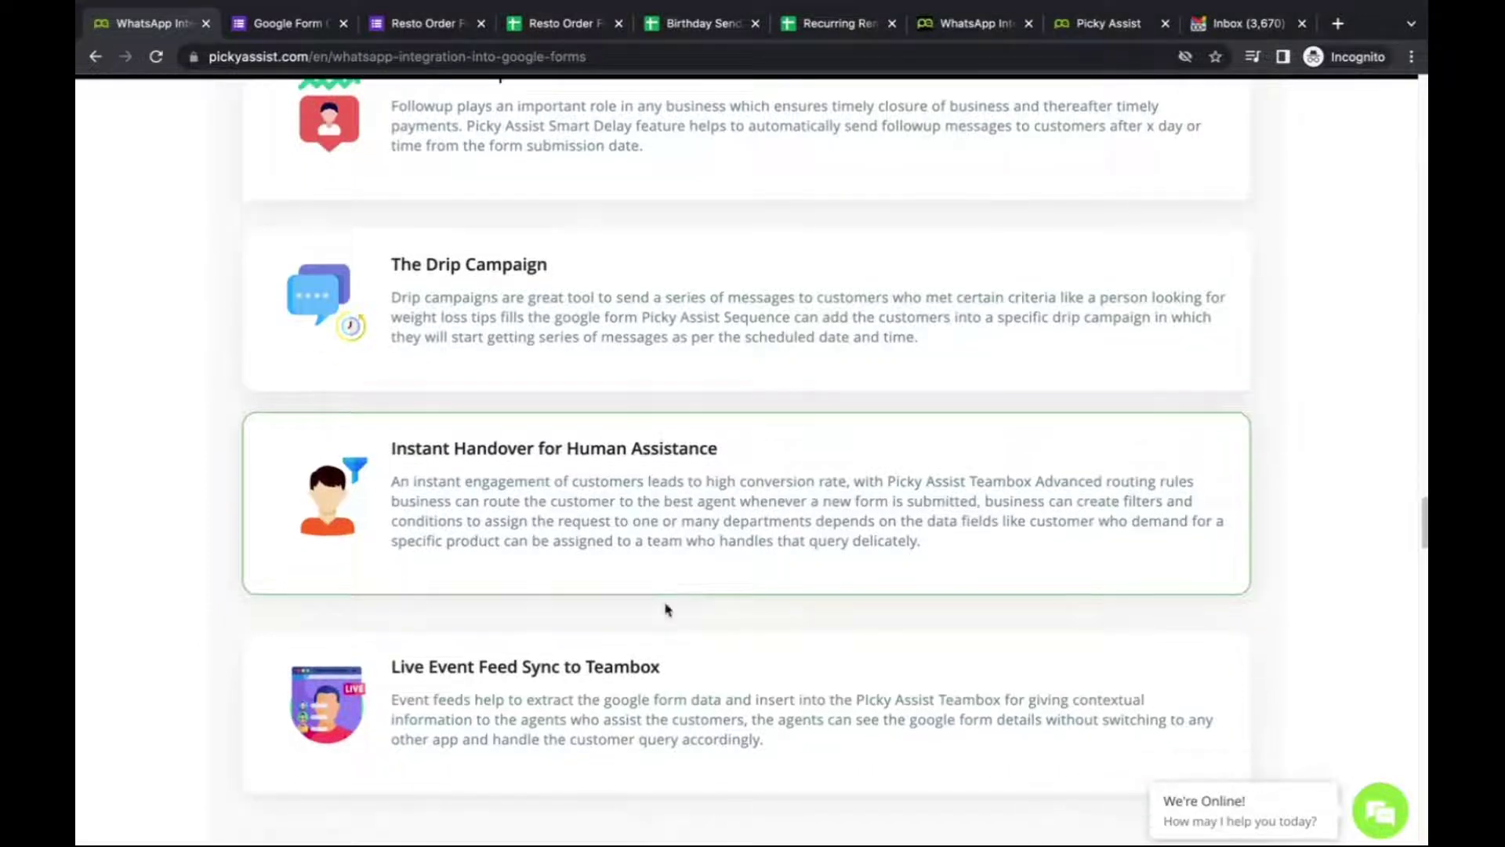
scroll(666, 610, "down", 1)
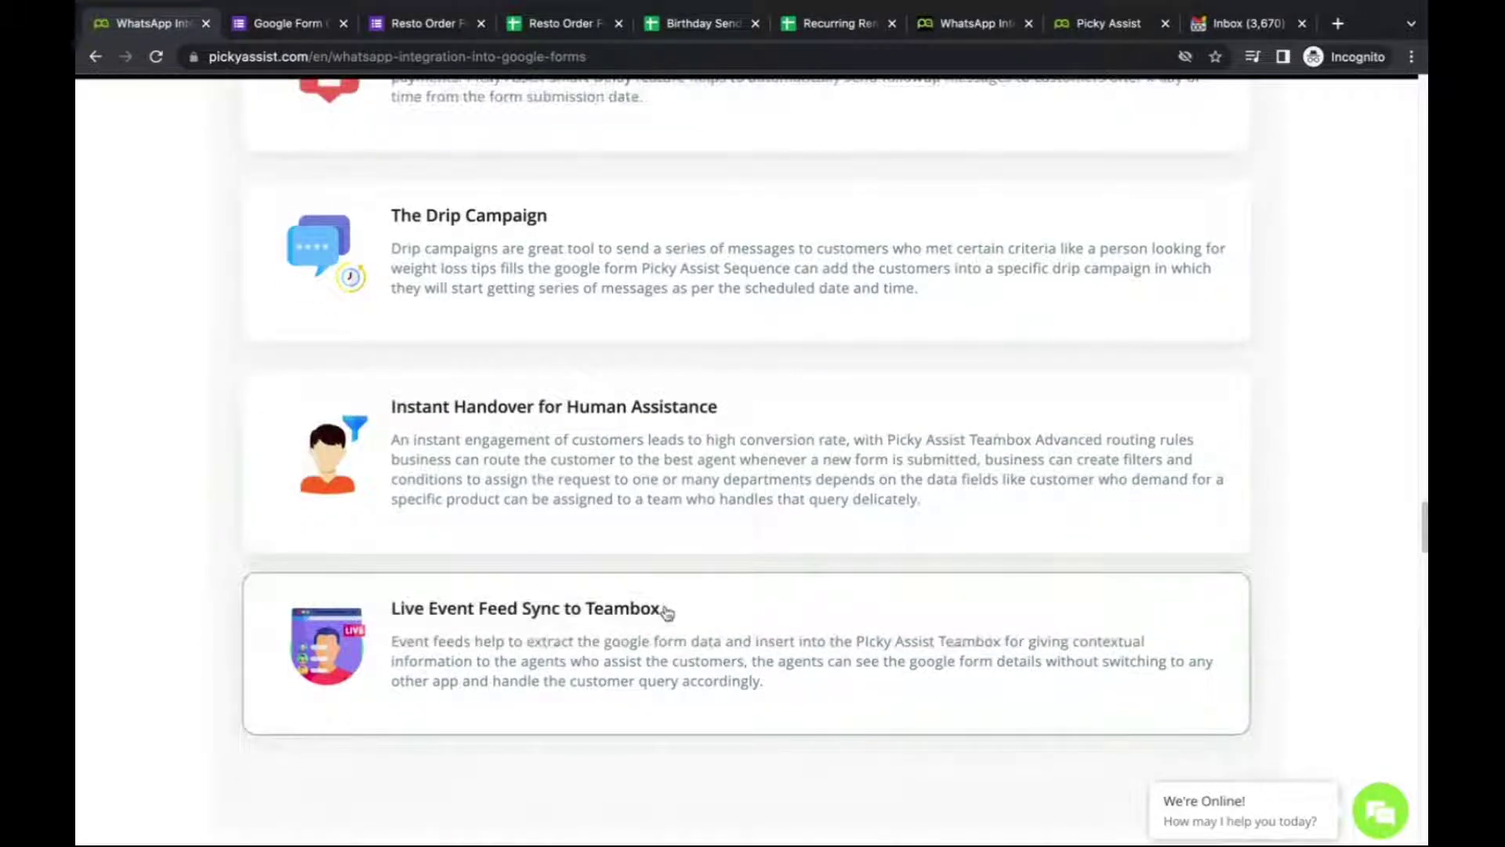
Step: Scroll through the contact form's questions, then view the Teambox contact's empty Events panel
left_click(286, 23)
scroll(758, 521, "down", 2)
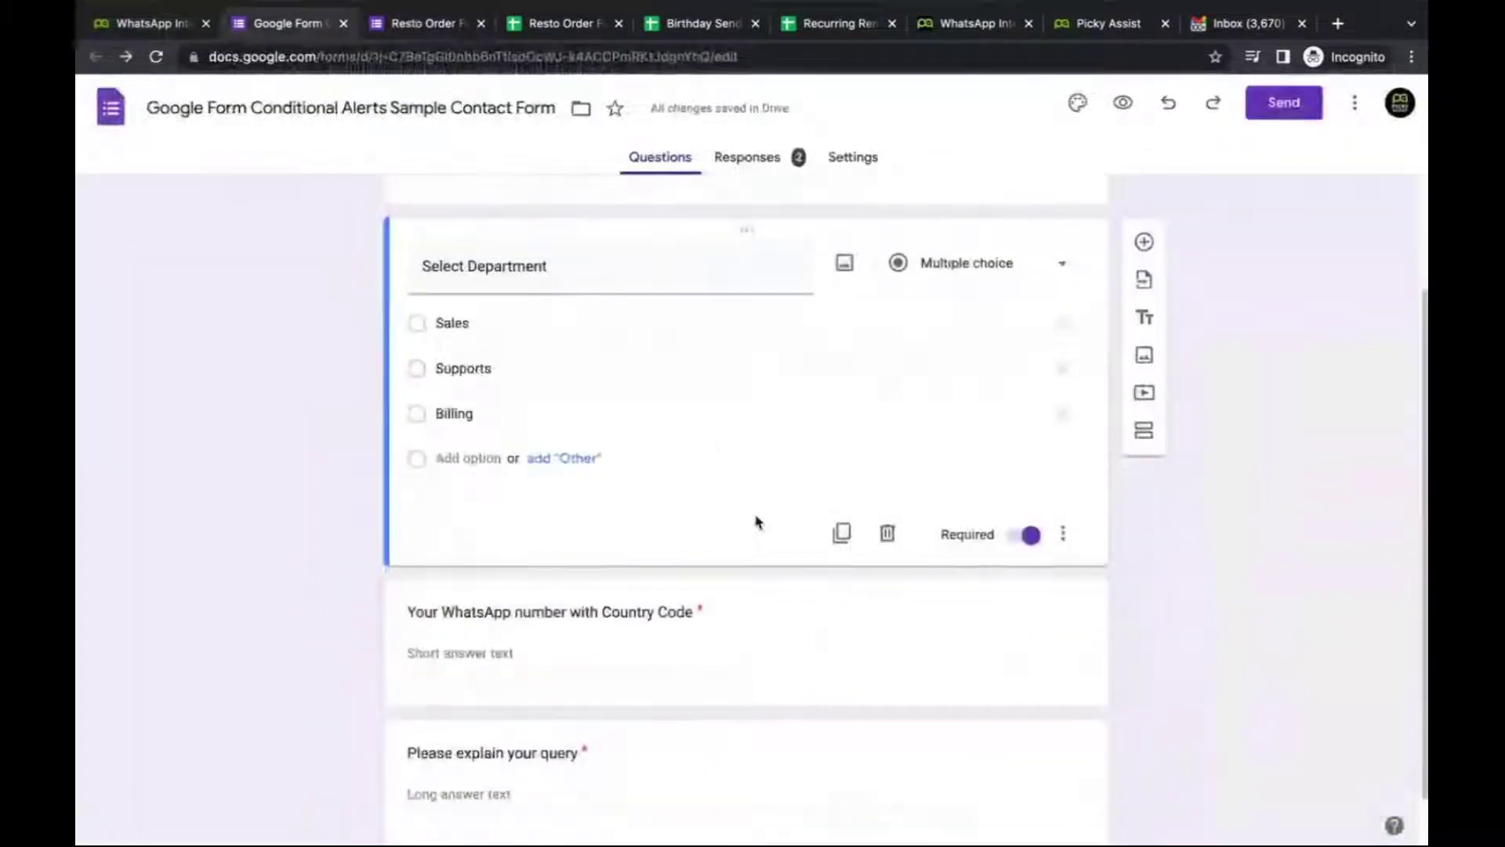
scroll(758, 521, "down", 1)
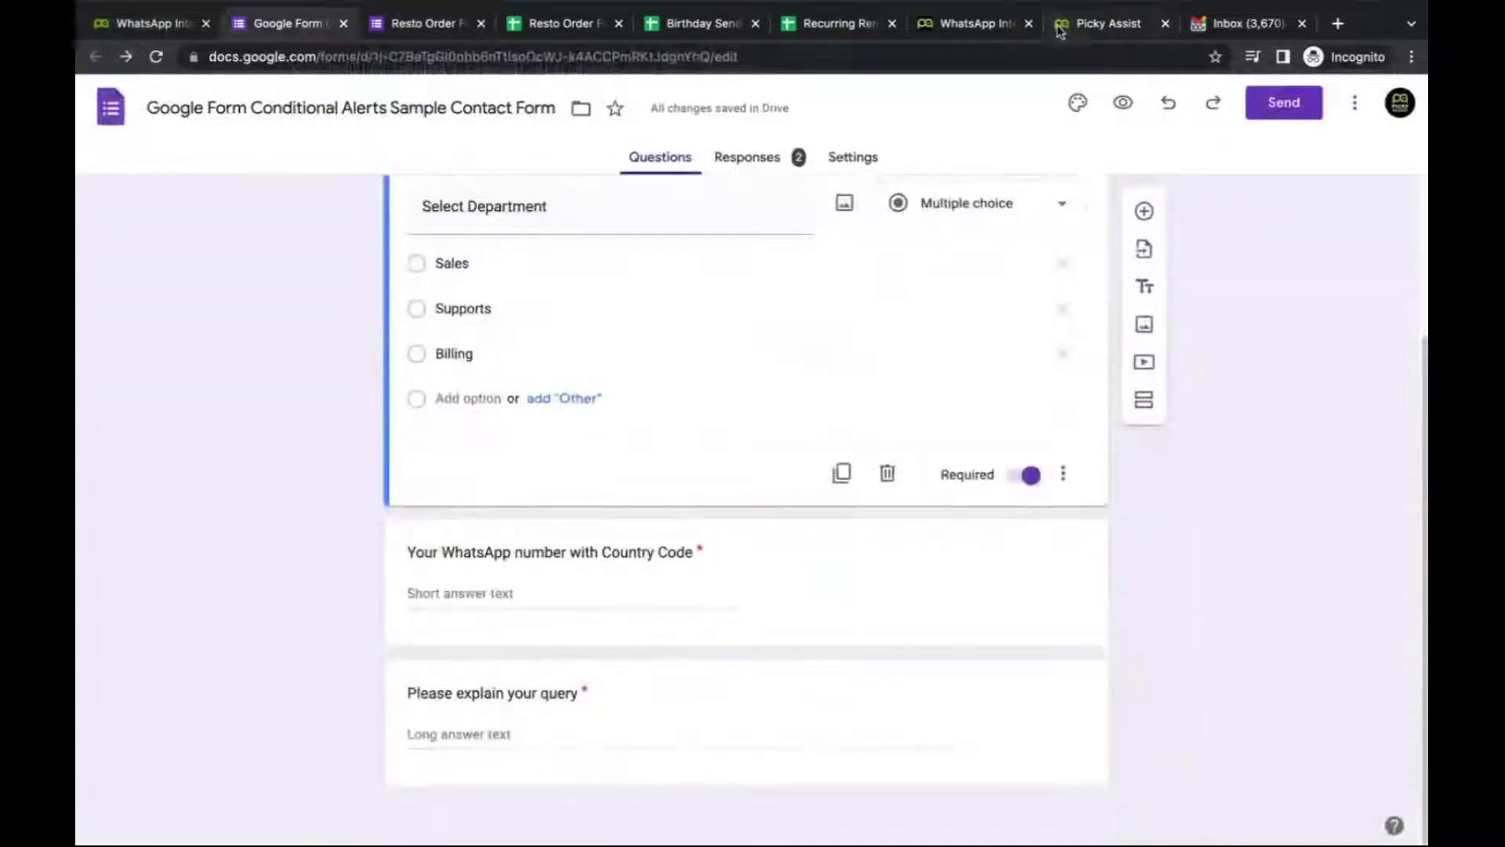
left_click(1117, 33)
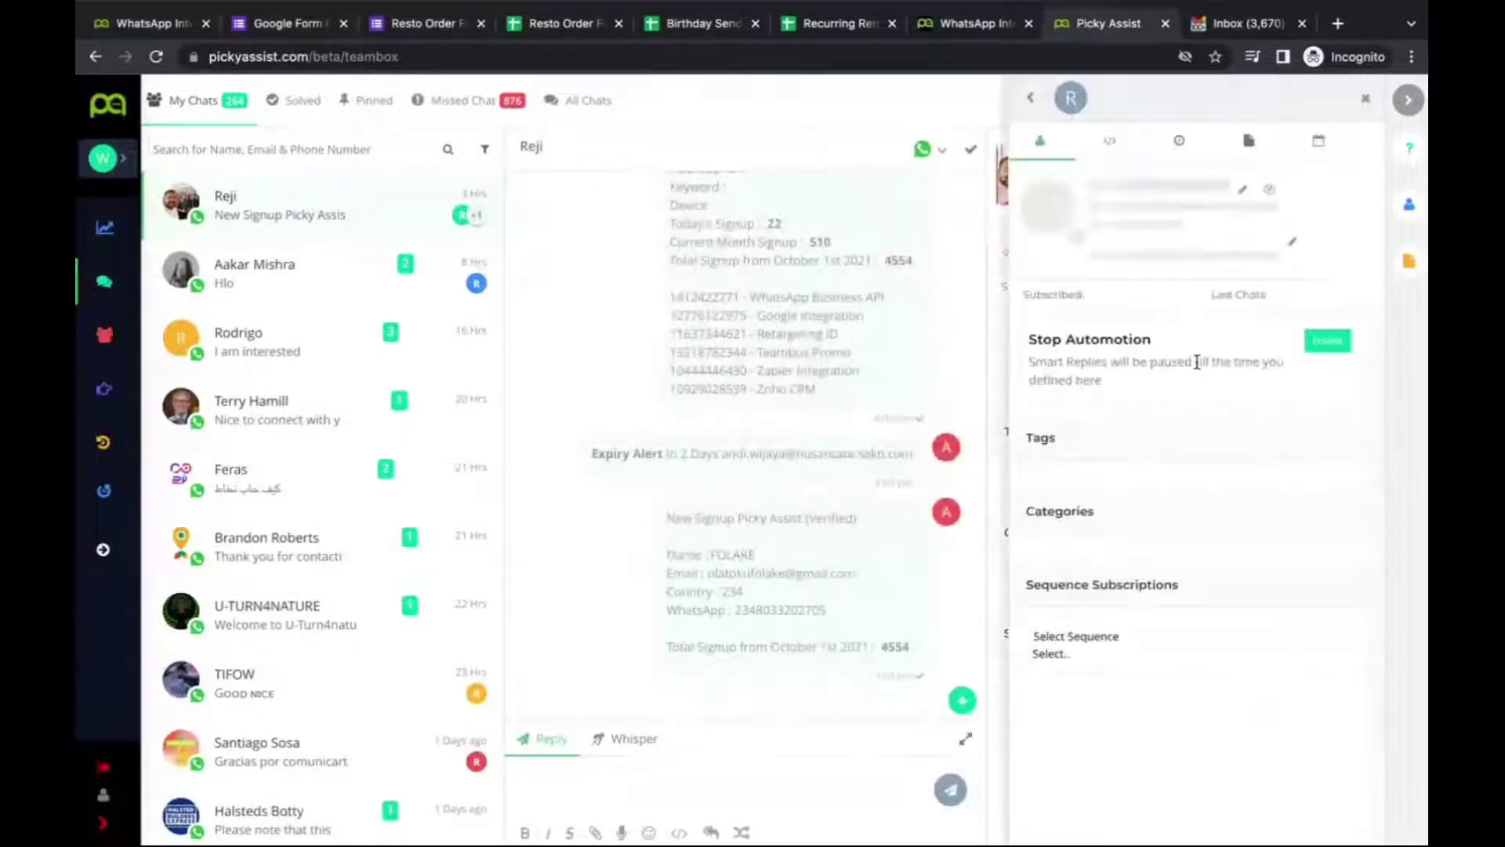
left_click(1319, 140)
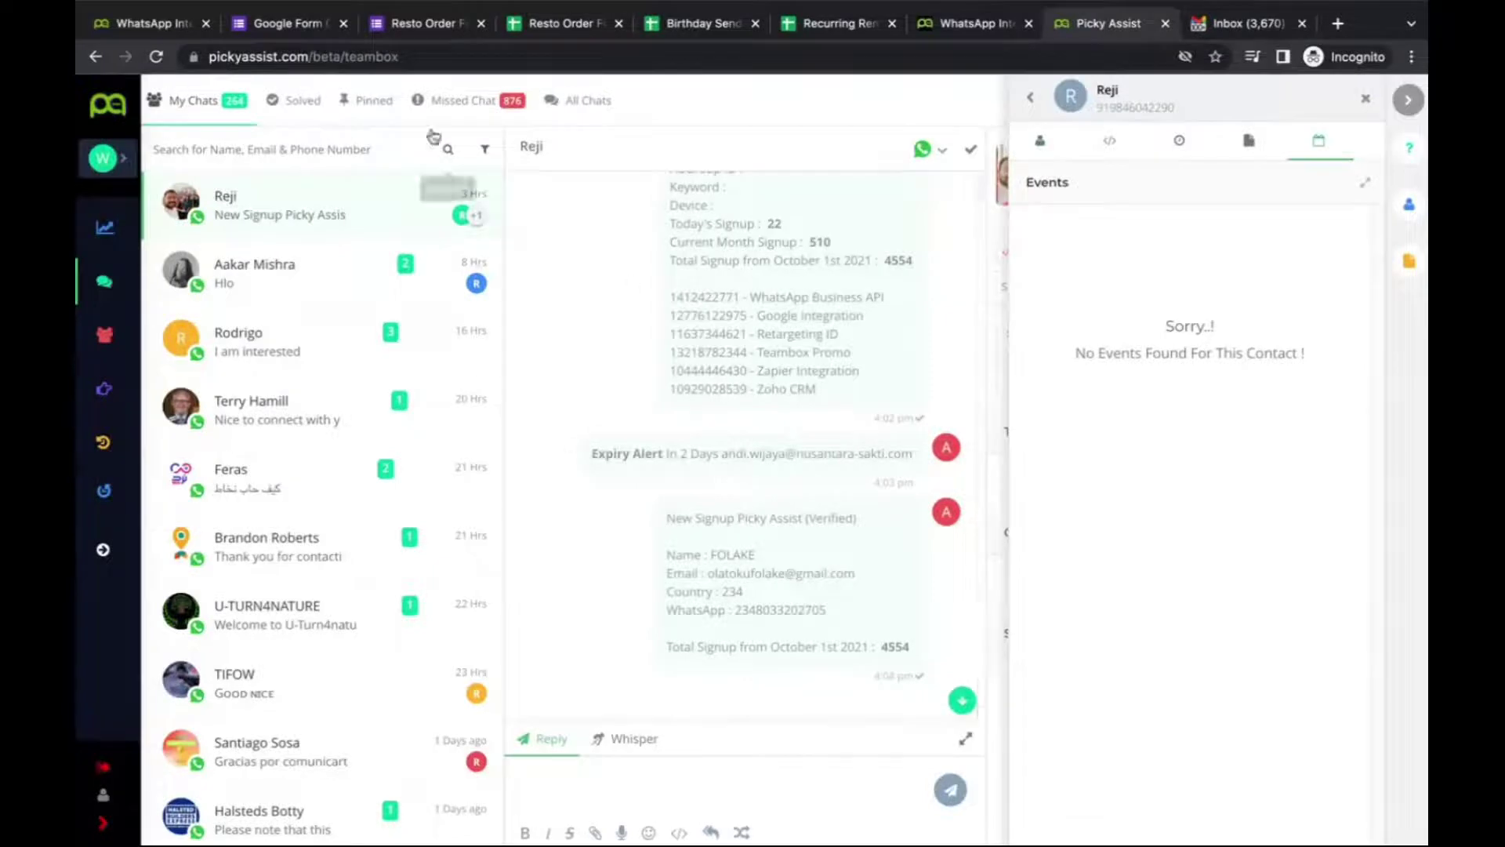
Step: Review the integration page's feature cards, then bring up the WhatsApp Integration with Google Form guide
left_click(155, 26)
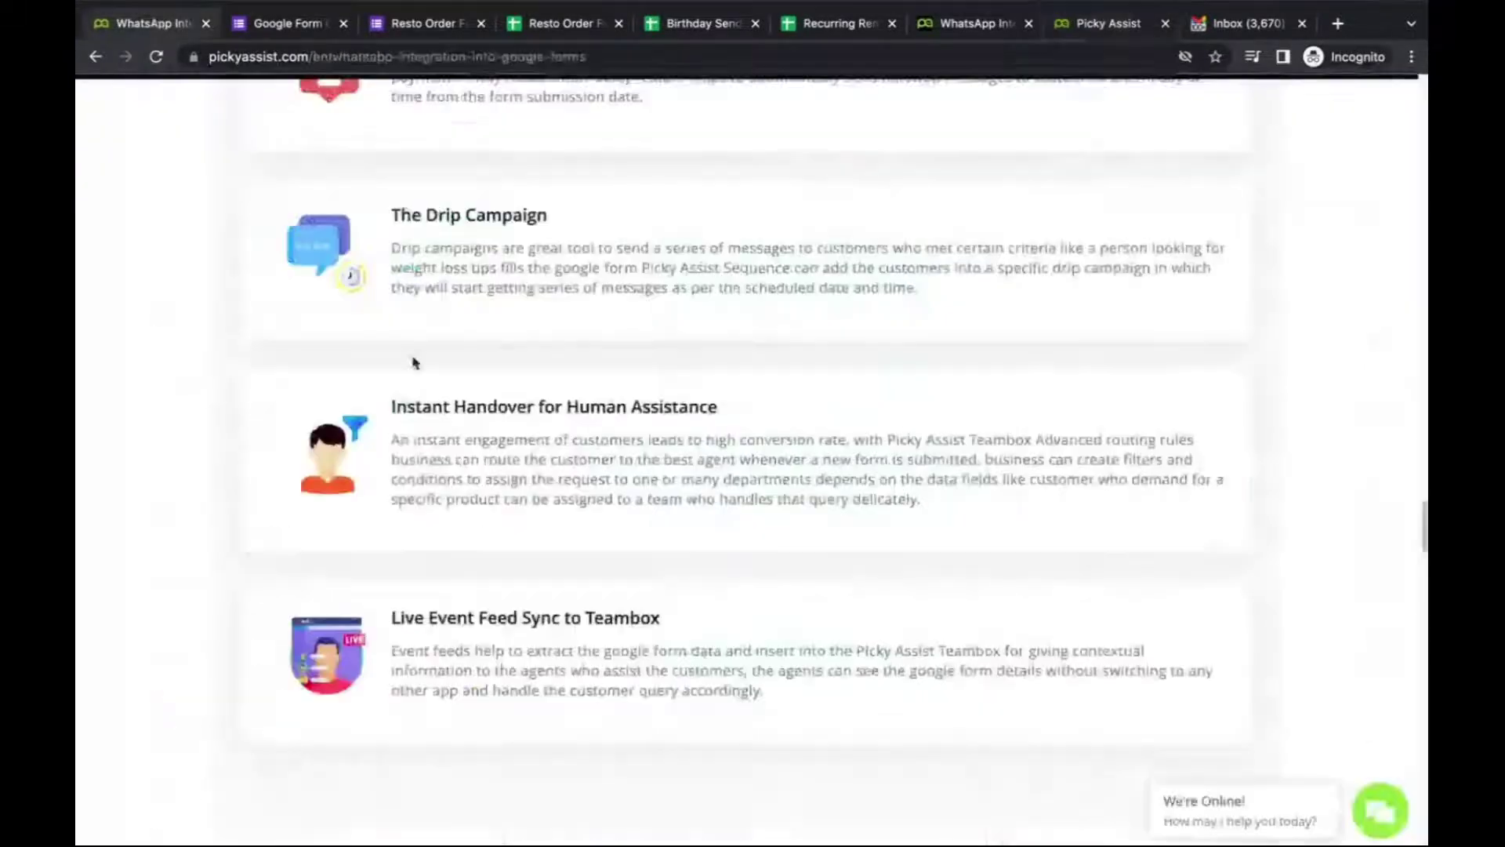
scroll(735, 514, "up", 3)
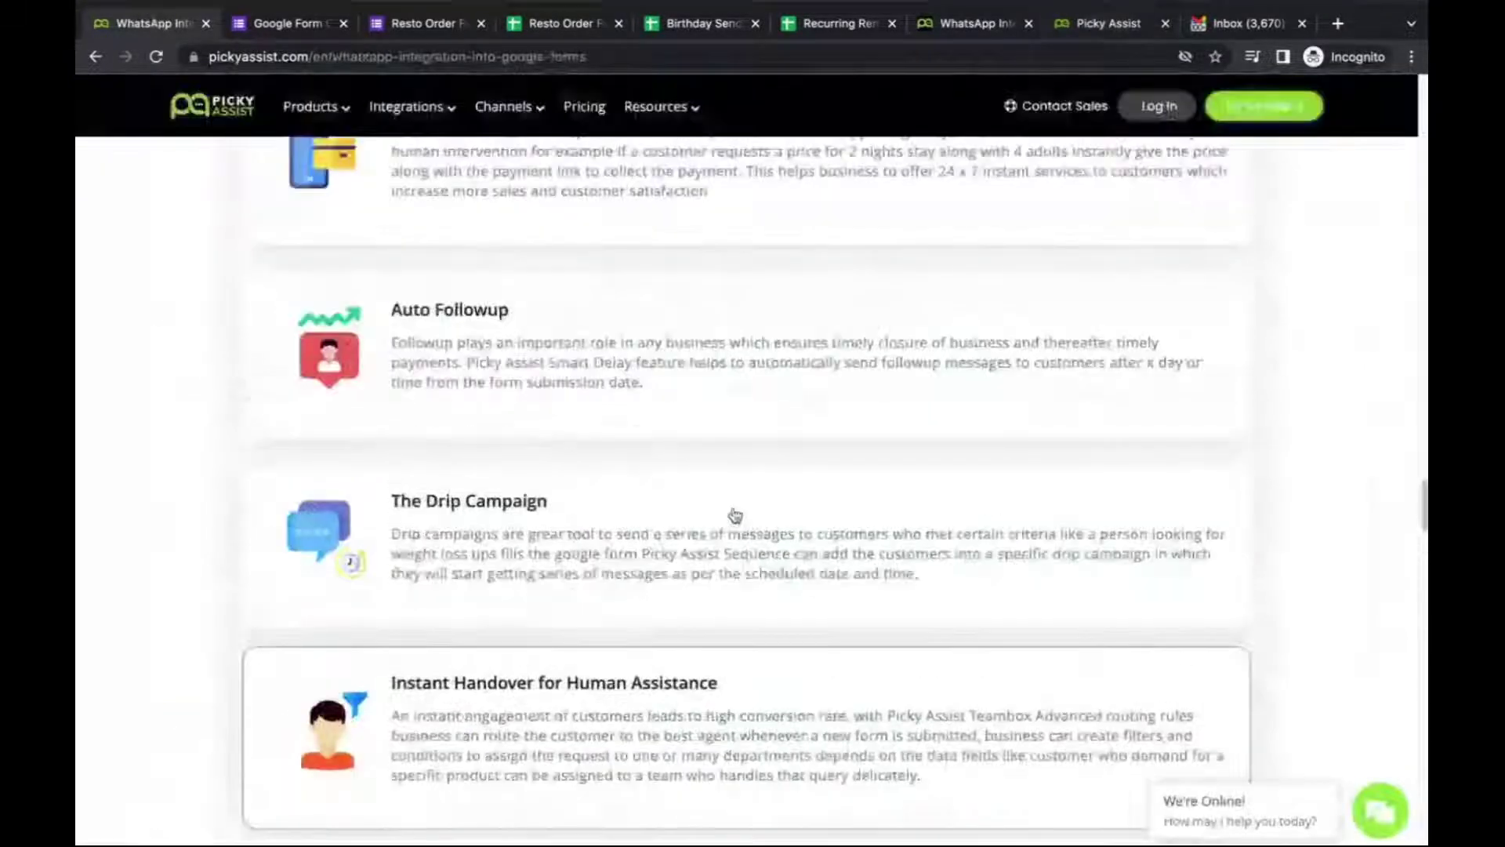
scroll(735, 514, "down", 1)
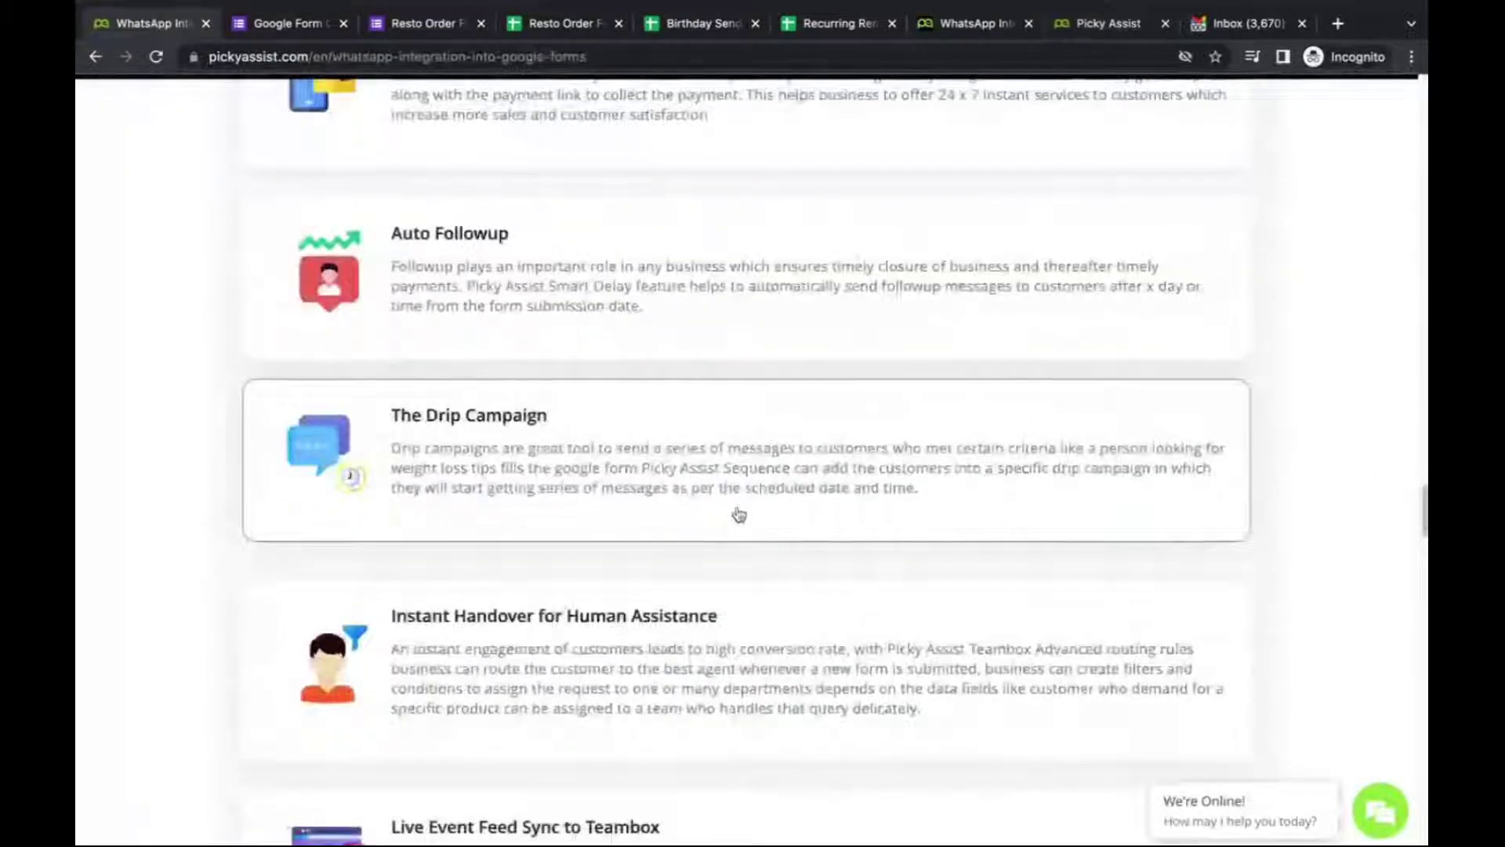
scroll(738, 515, "up", 1)
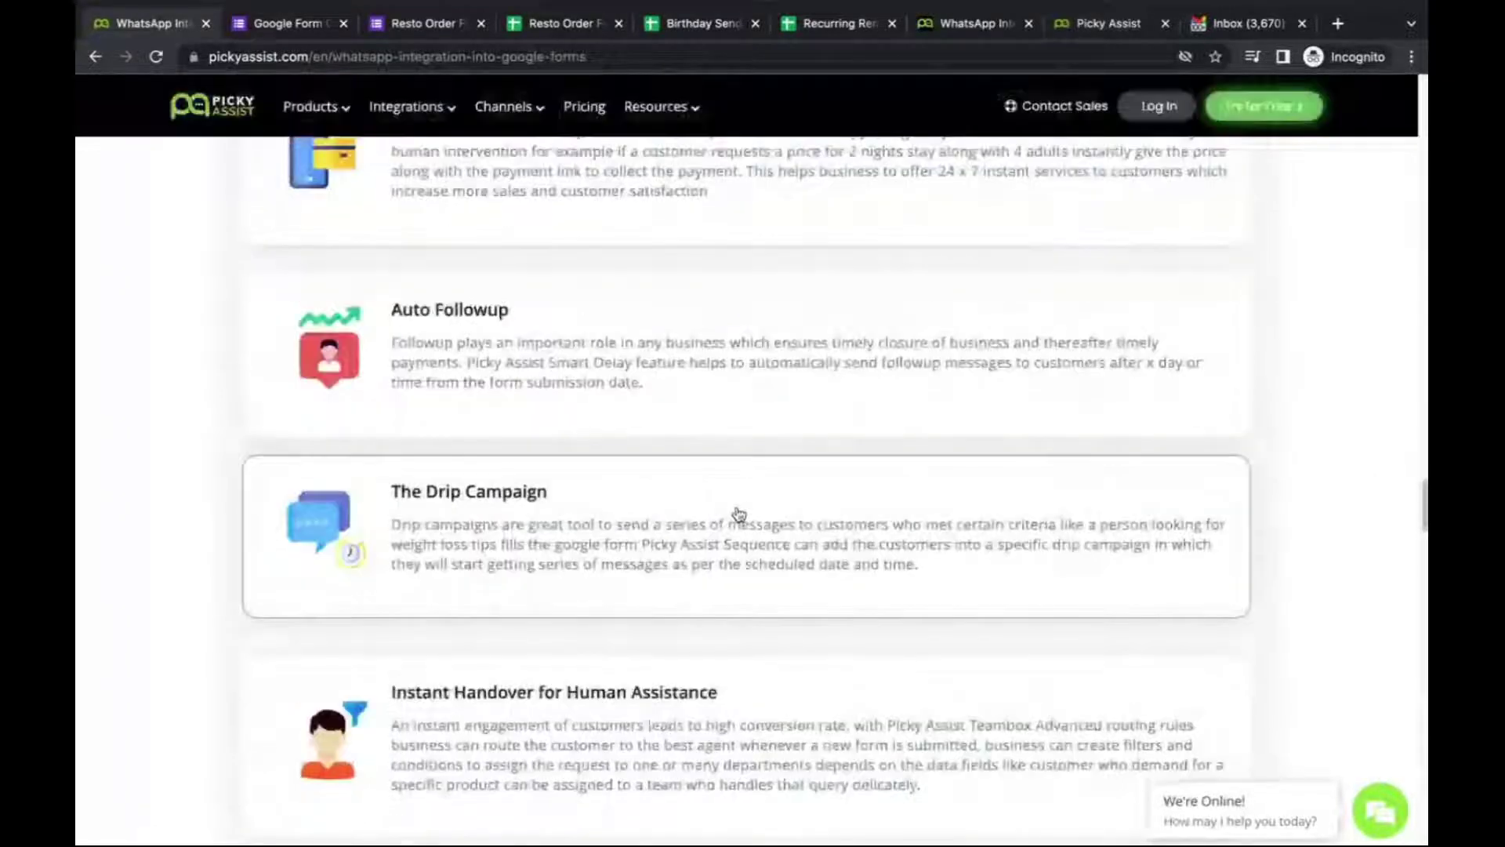
scroll(738, 515, "up", 1)
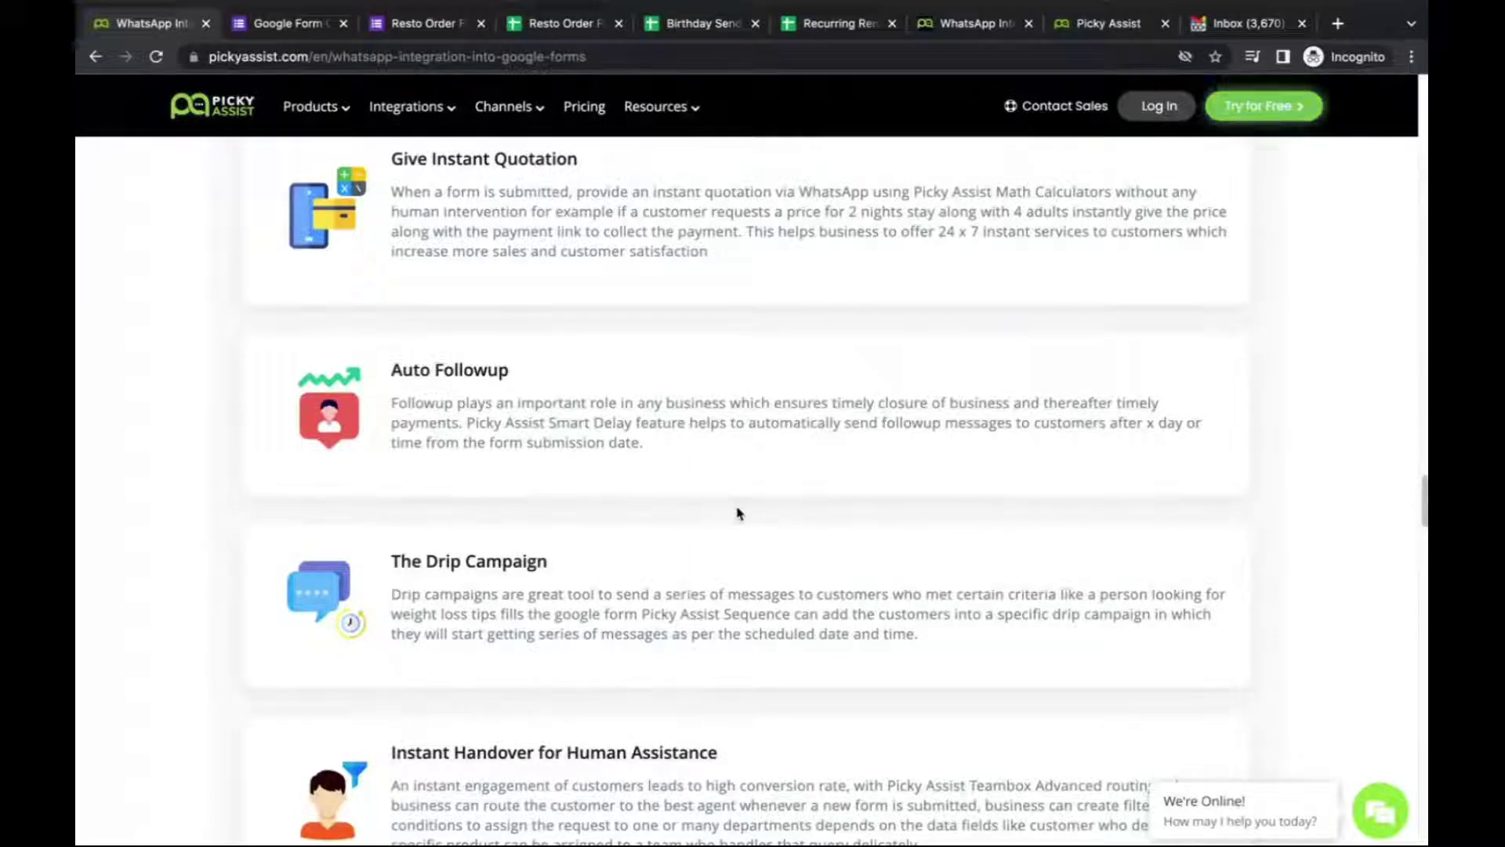
scroll(1019, 523, "up", 3)
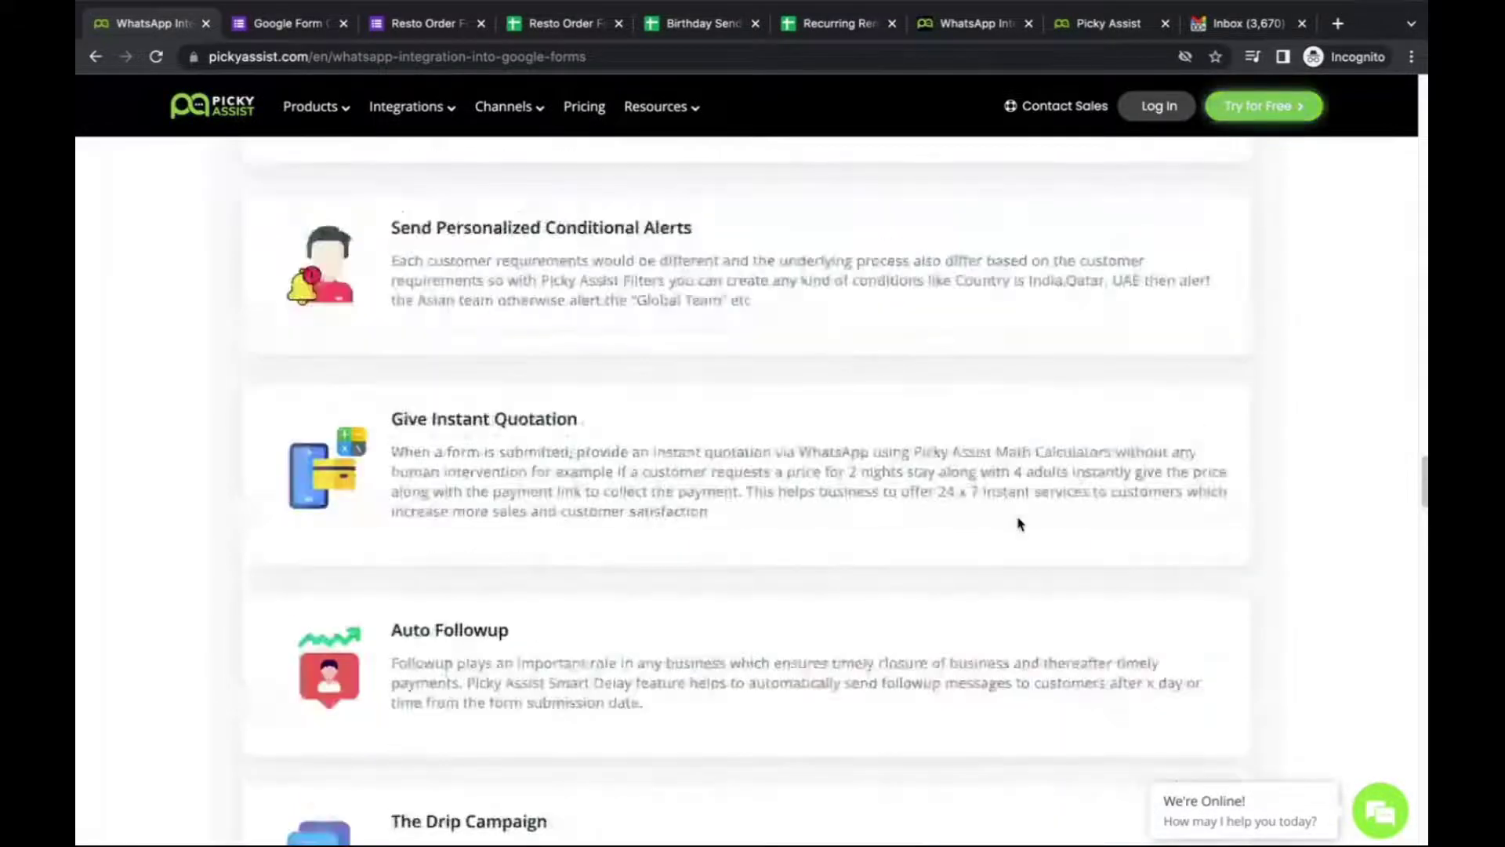
scroll(1019, 524, "up", 10)
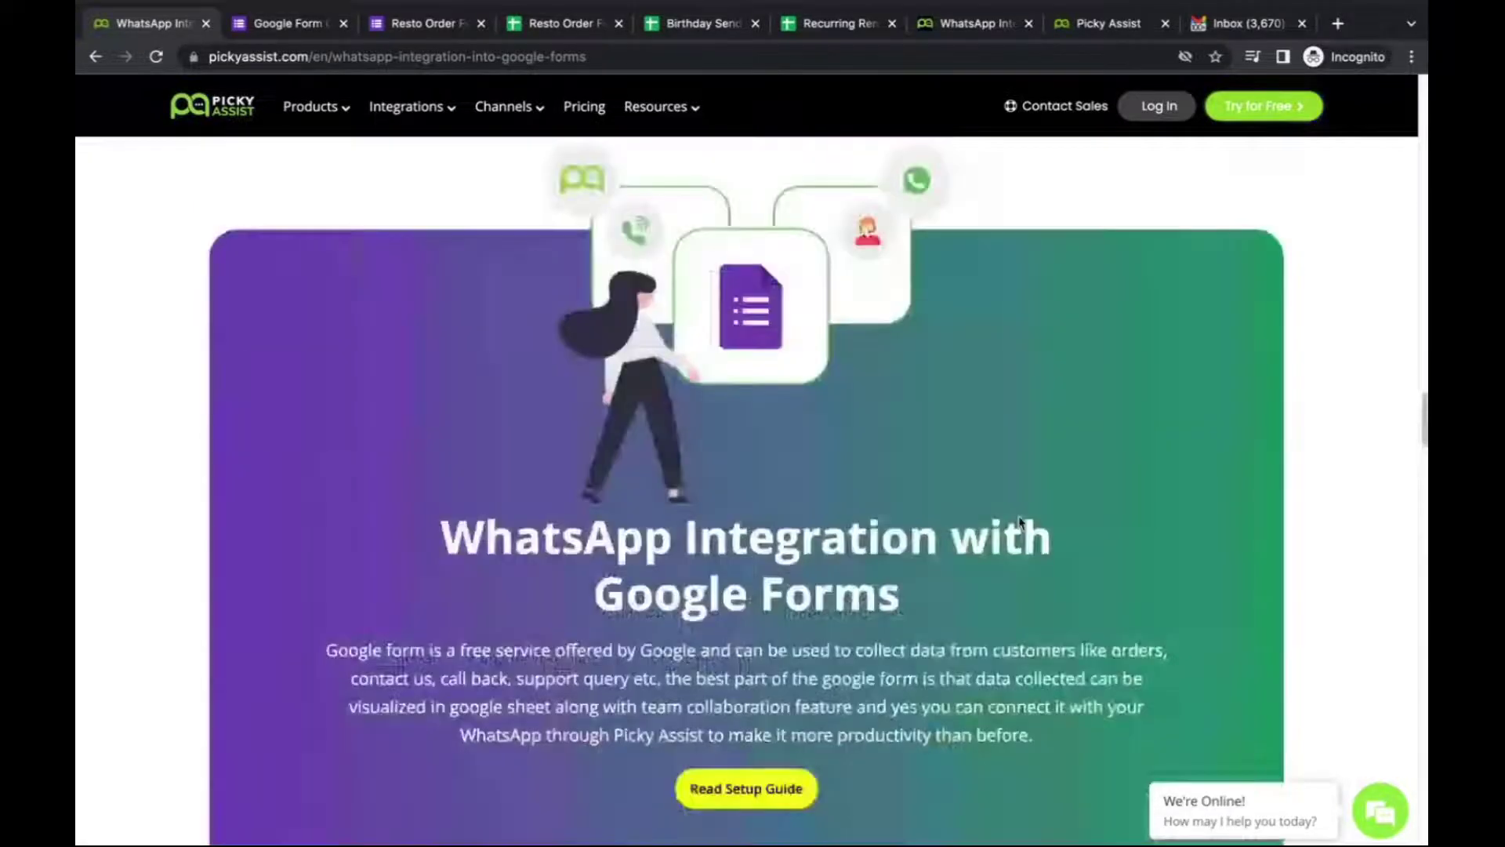
scroll(1019, 521, "up", 8)
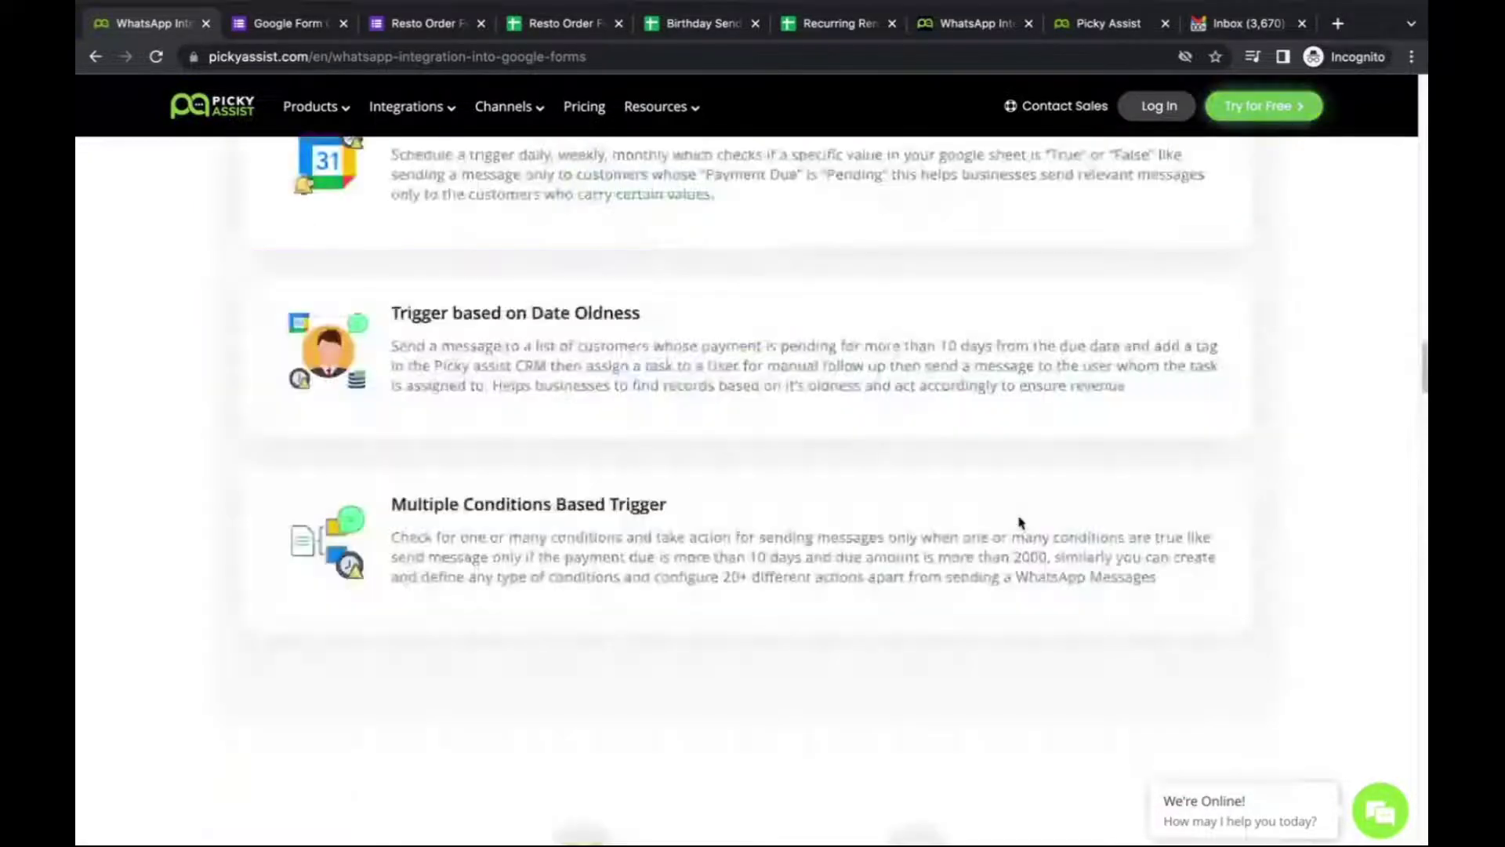
scroll(1021, 523, "up", 6)
scroll(1020, 523, "up", 4)
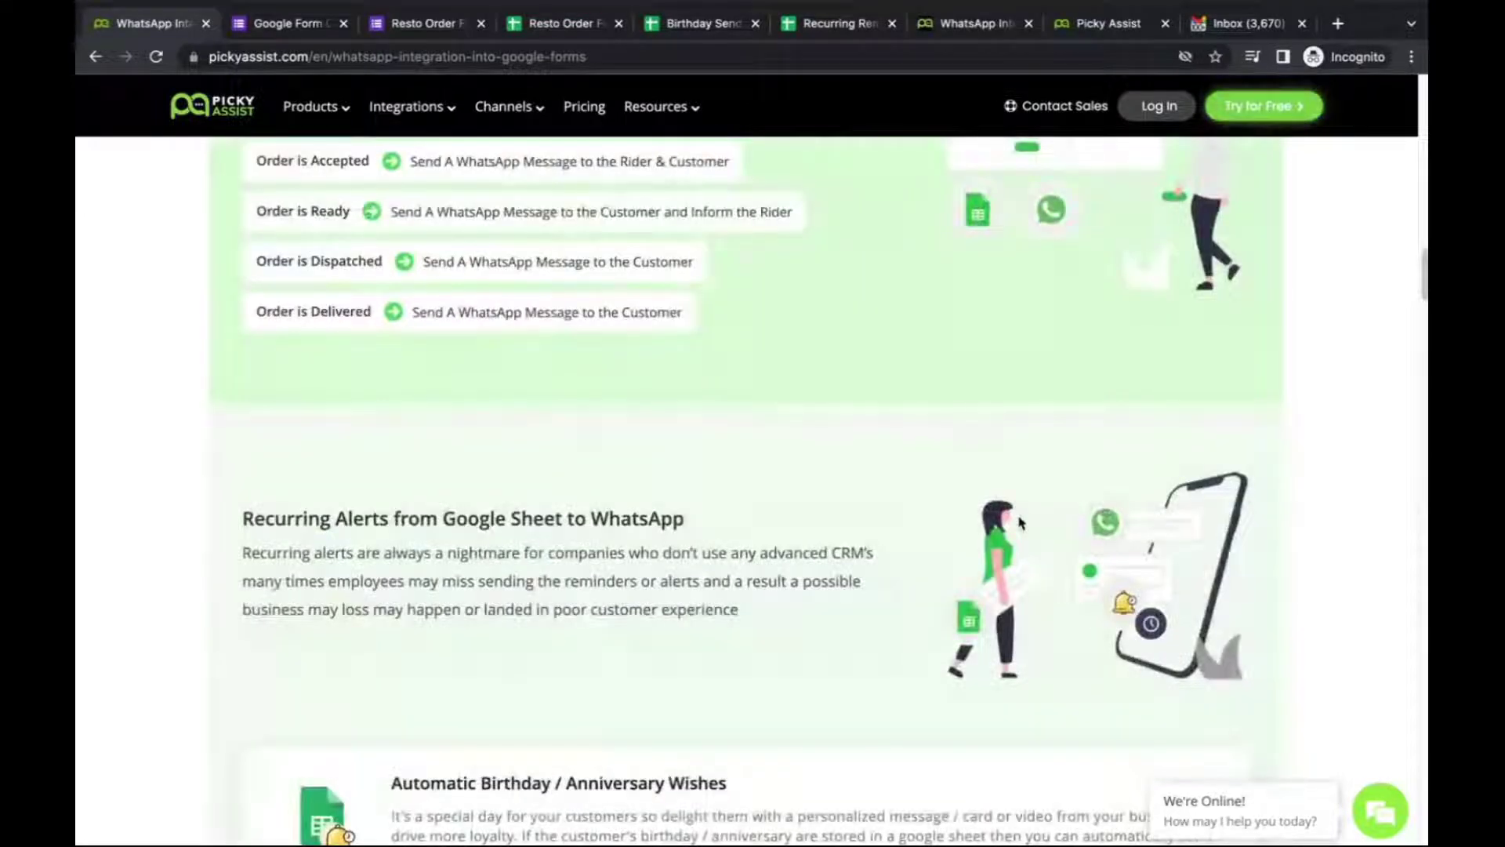
left_click(972, 25)
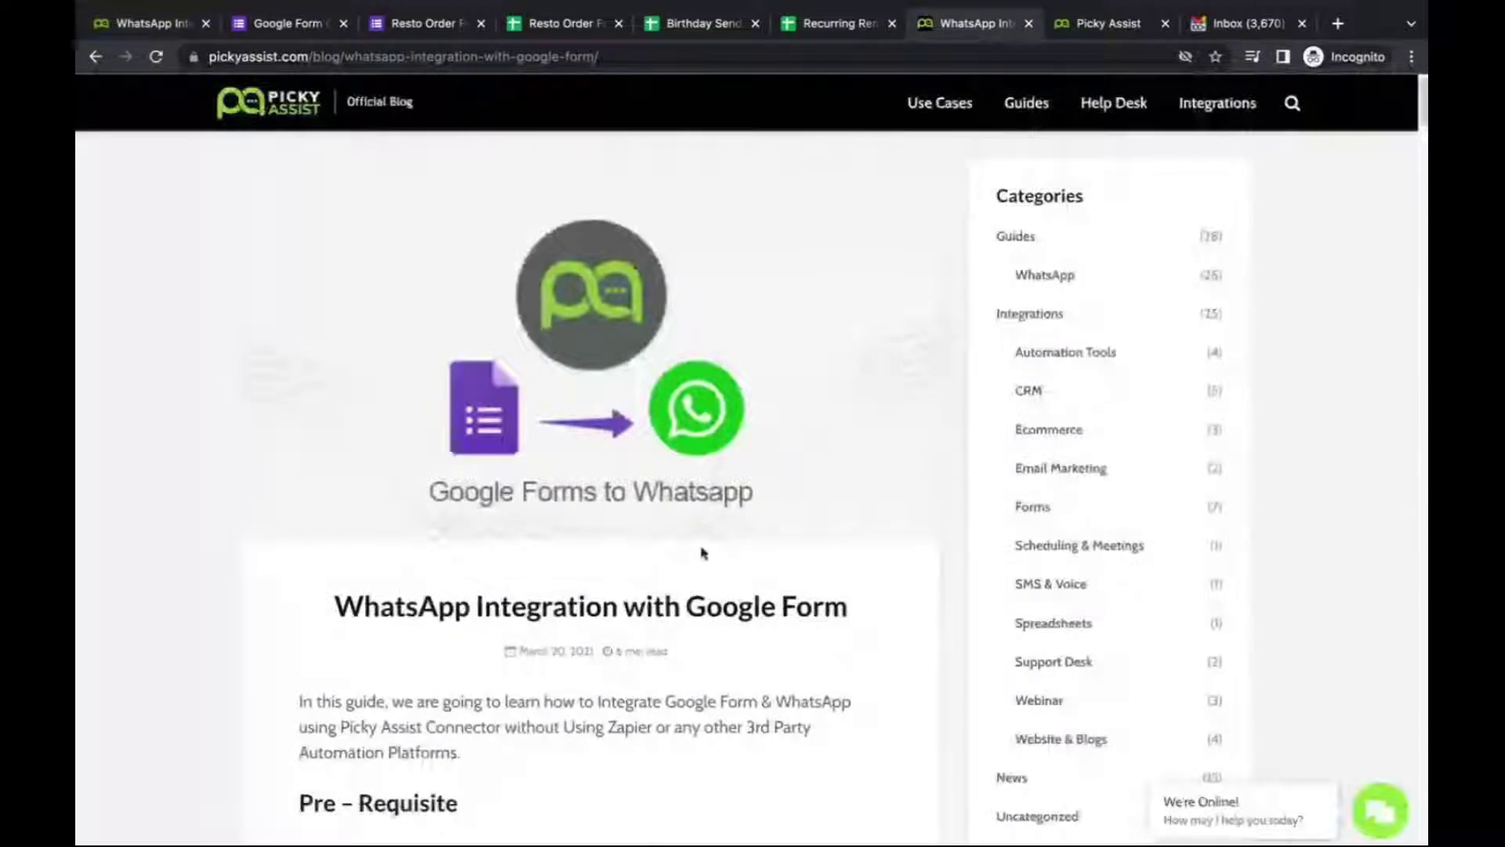
Step: Back on the Google Form guide, enter 'google' in the blog's search box
scroll(702, 553, "down", 2)
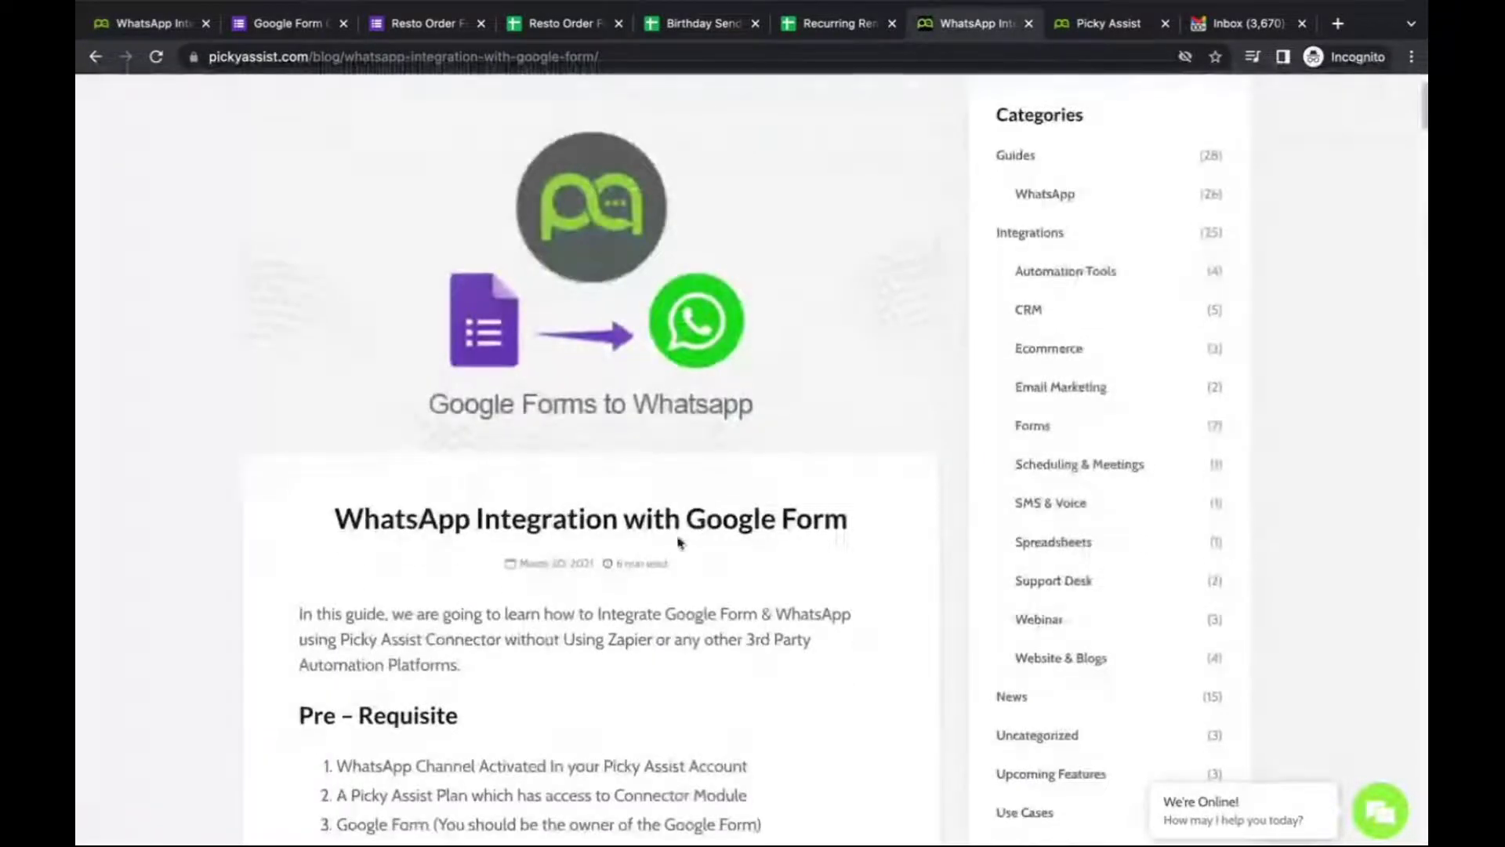
scroll(687, 504, "up", 2)
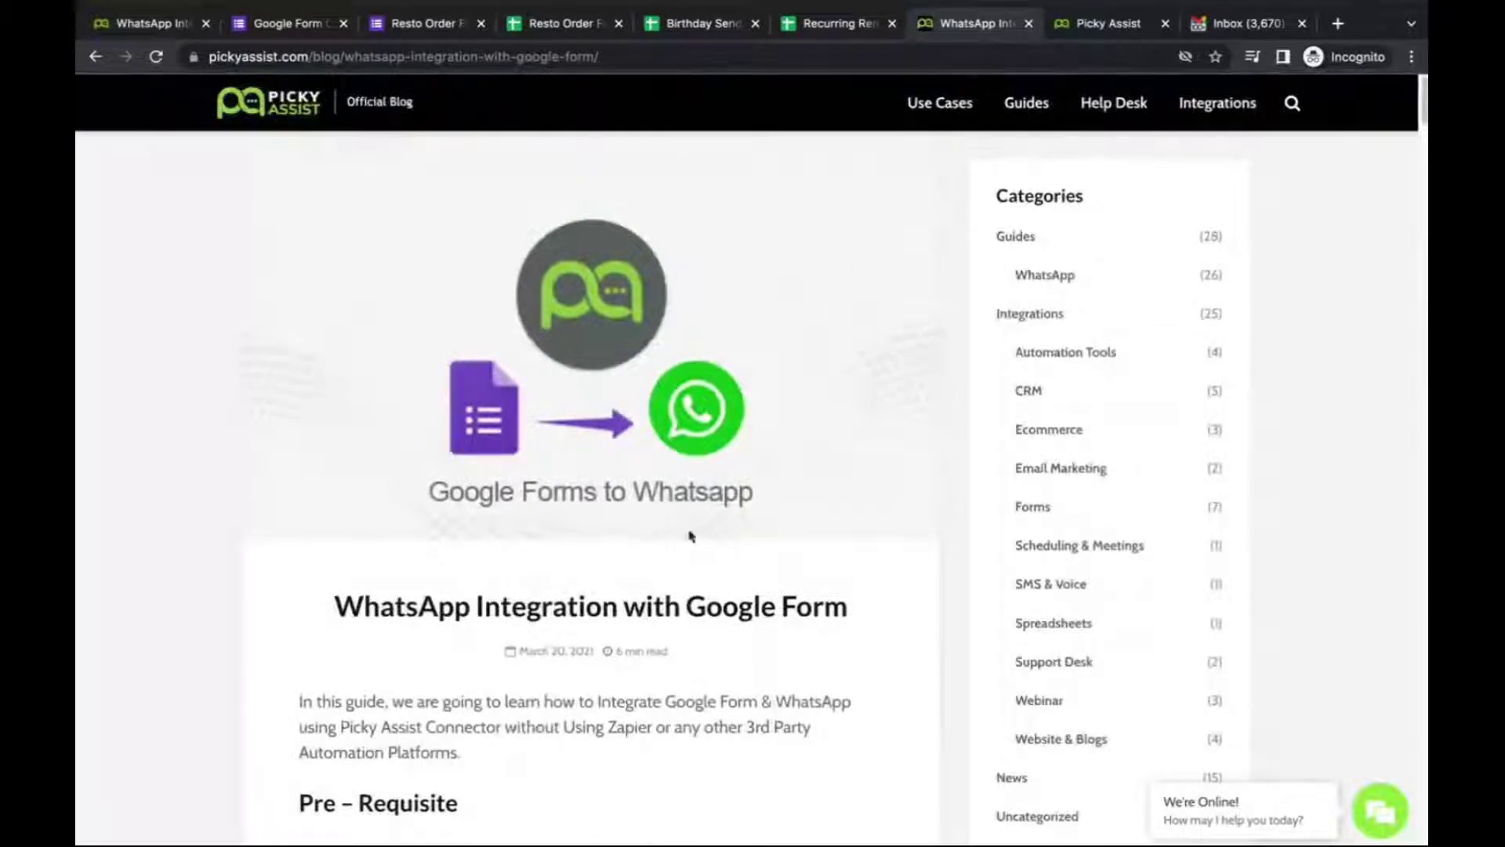
left_click(1105, 31)
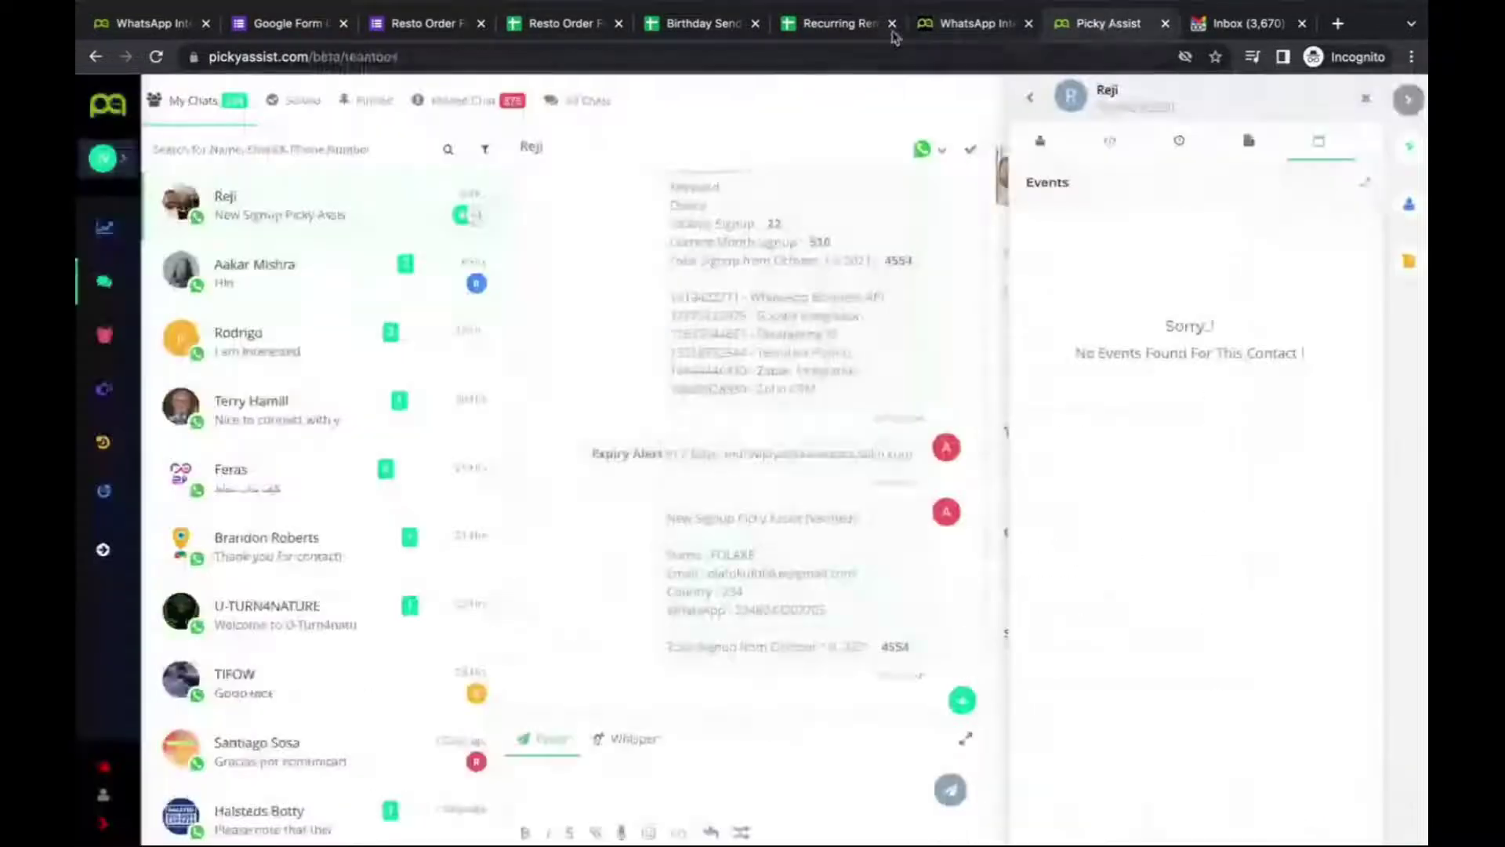
left_click(970, 23)
left_click(1290, 104)
type("google")
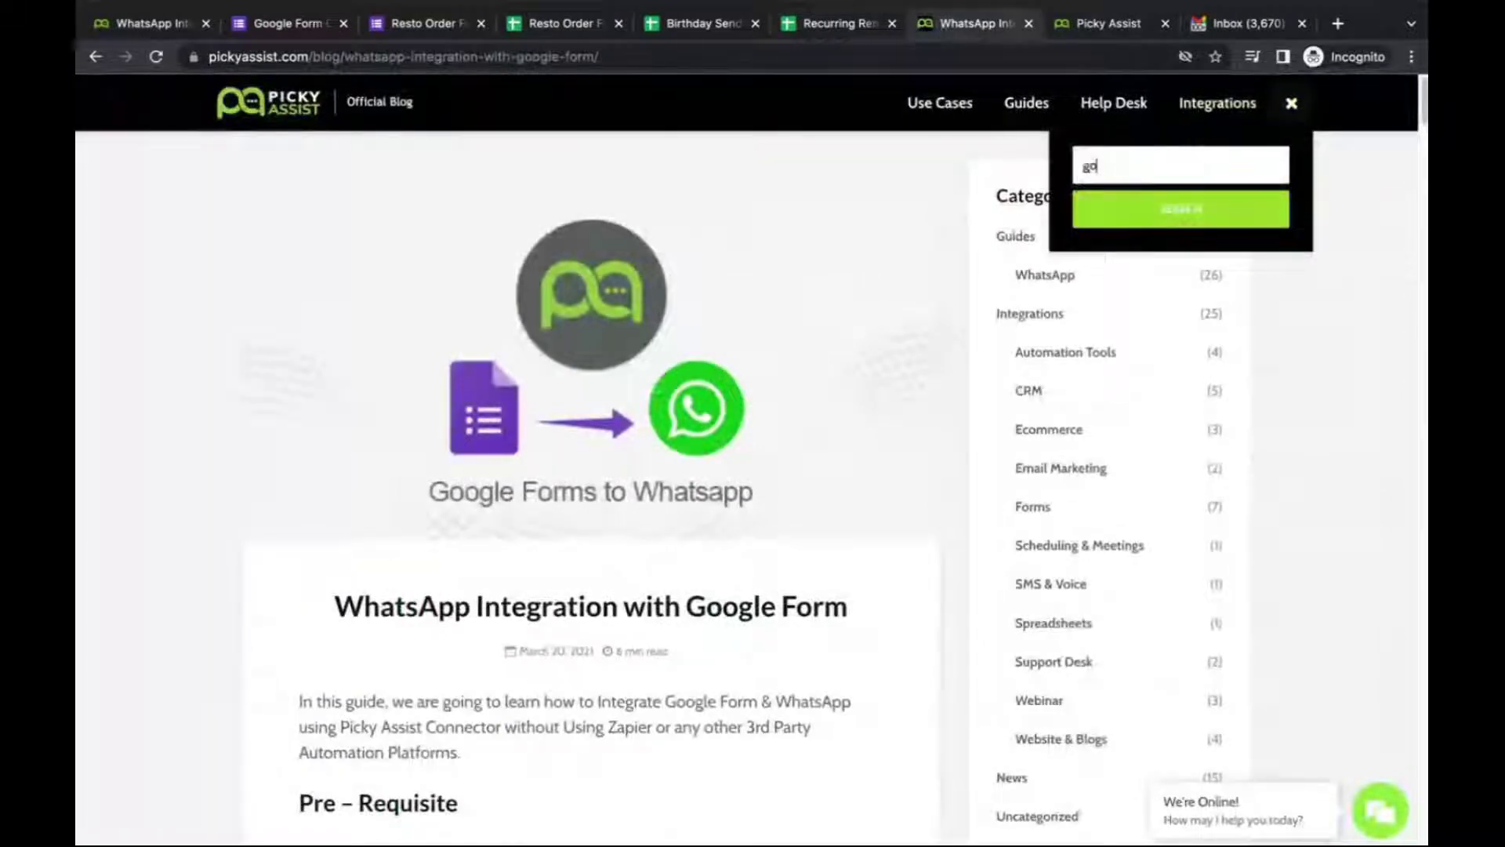
Step: Run the 'google' search and open the birthday greetings, Google Ads Lead Form, Google Sheets and Google Form articles in new tabs
left_click(1164, 210)
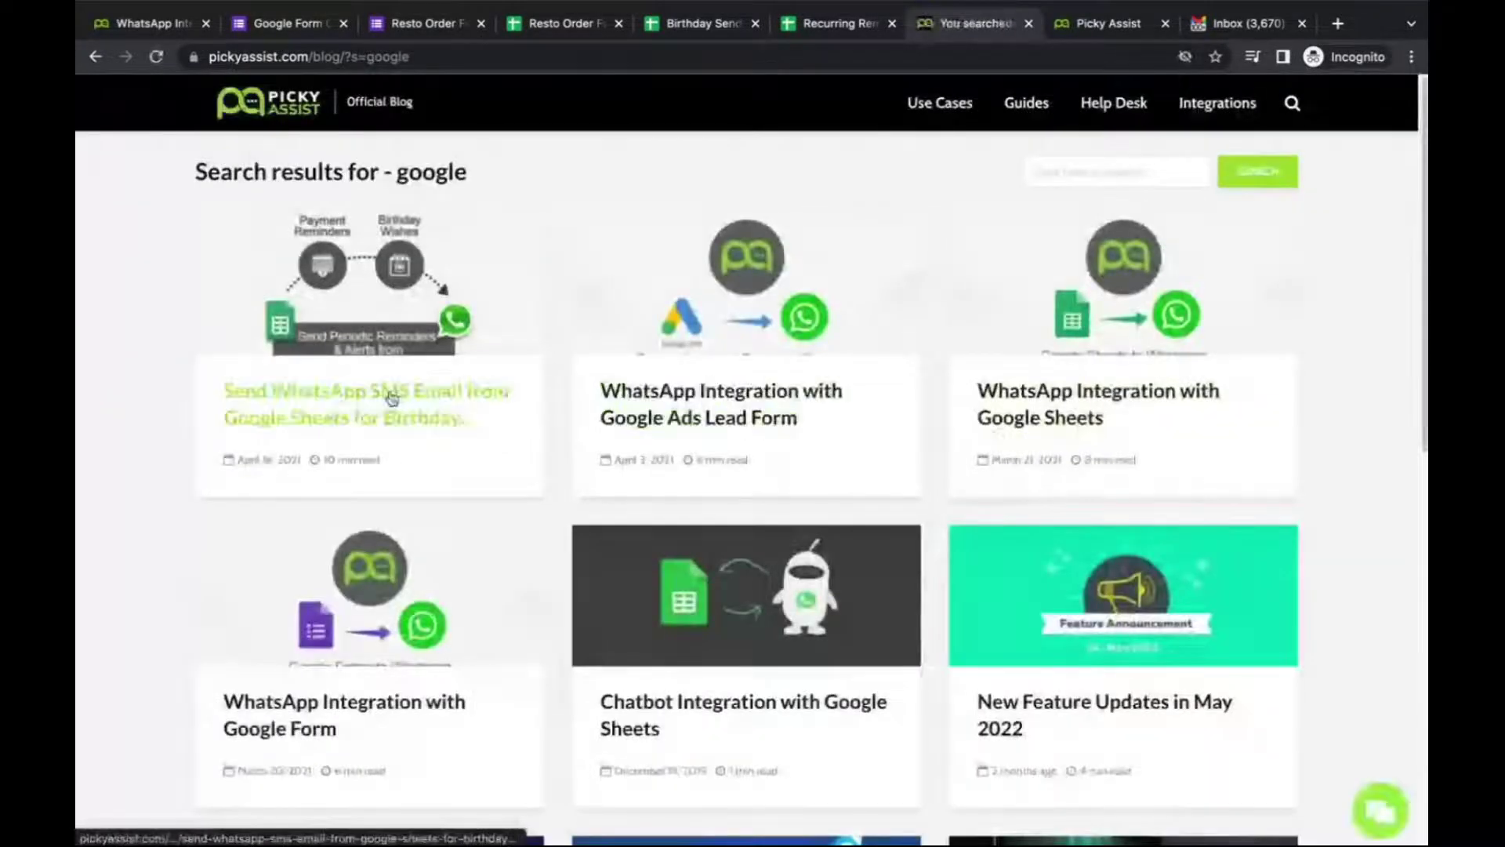
right_click(392, 399)
left_click(463, 397)
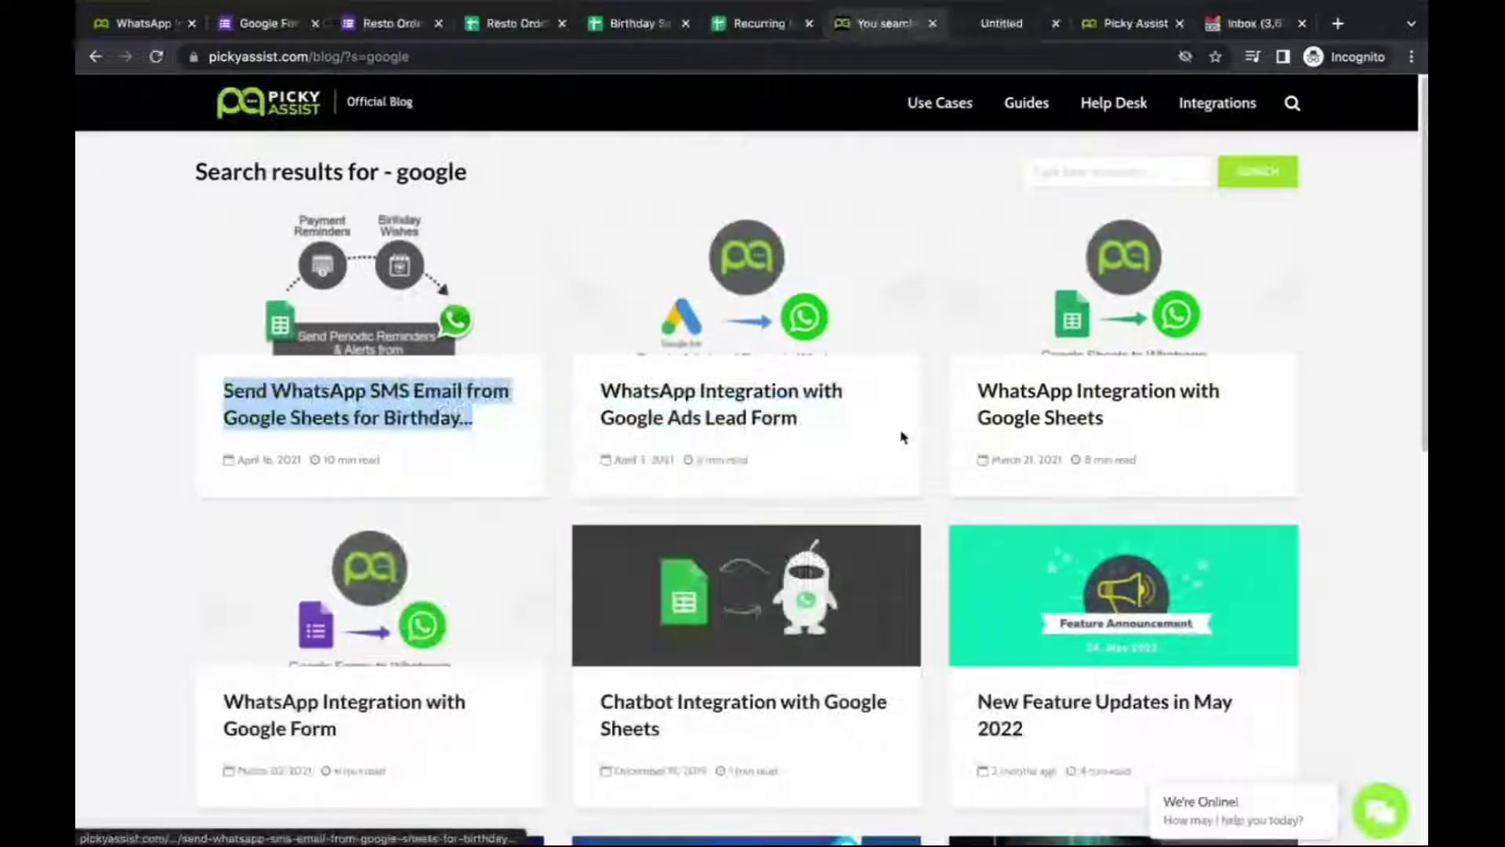
right_click(766, 397)
left_click(816, 413)
right_click(1042, 396)
left_click(674, 415)
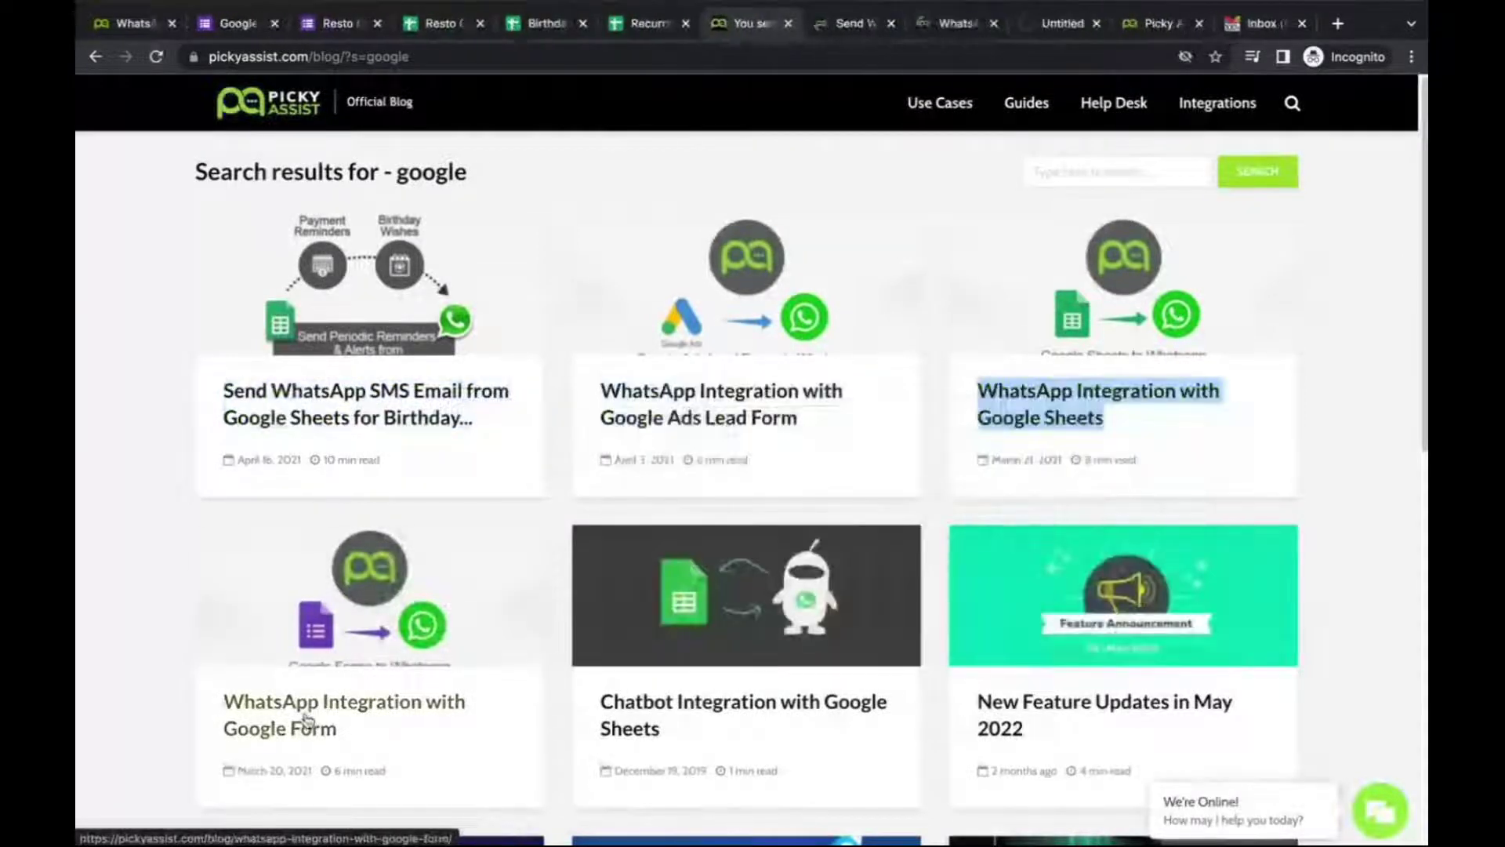
right_click(306, 720)
left_click(470, 584)
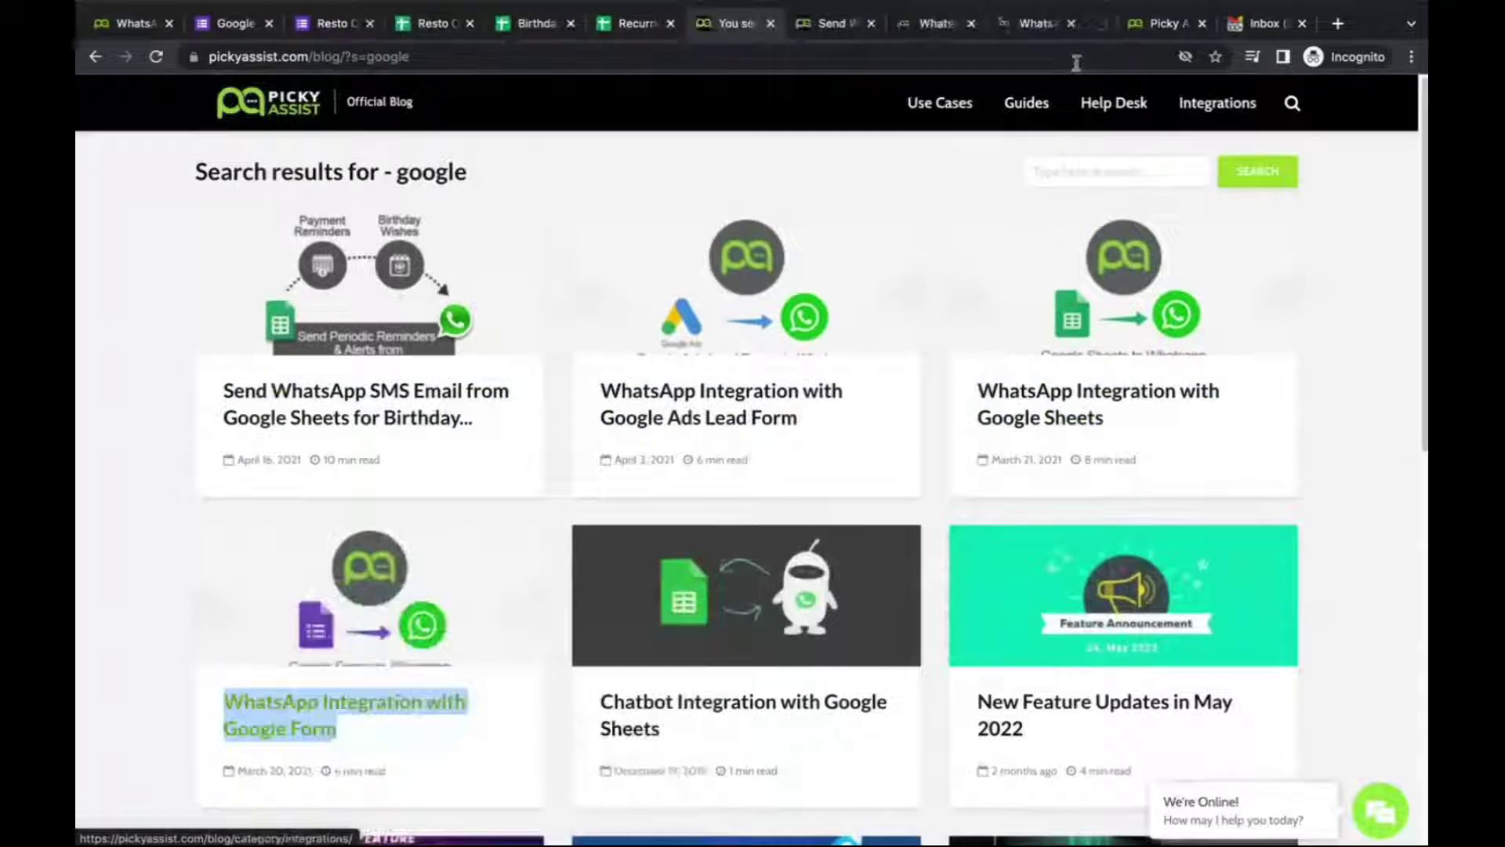
Step: Look over each opened article, then return to the Teambox inbox
left_click(790, 25)
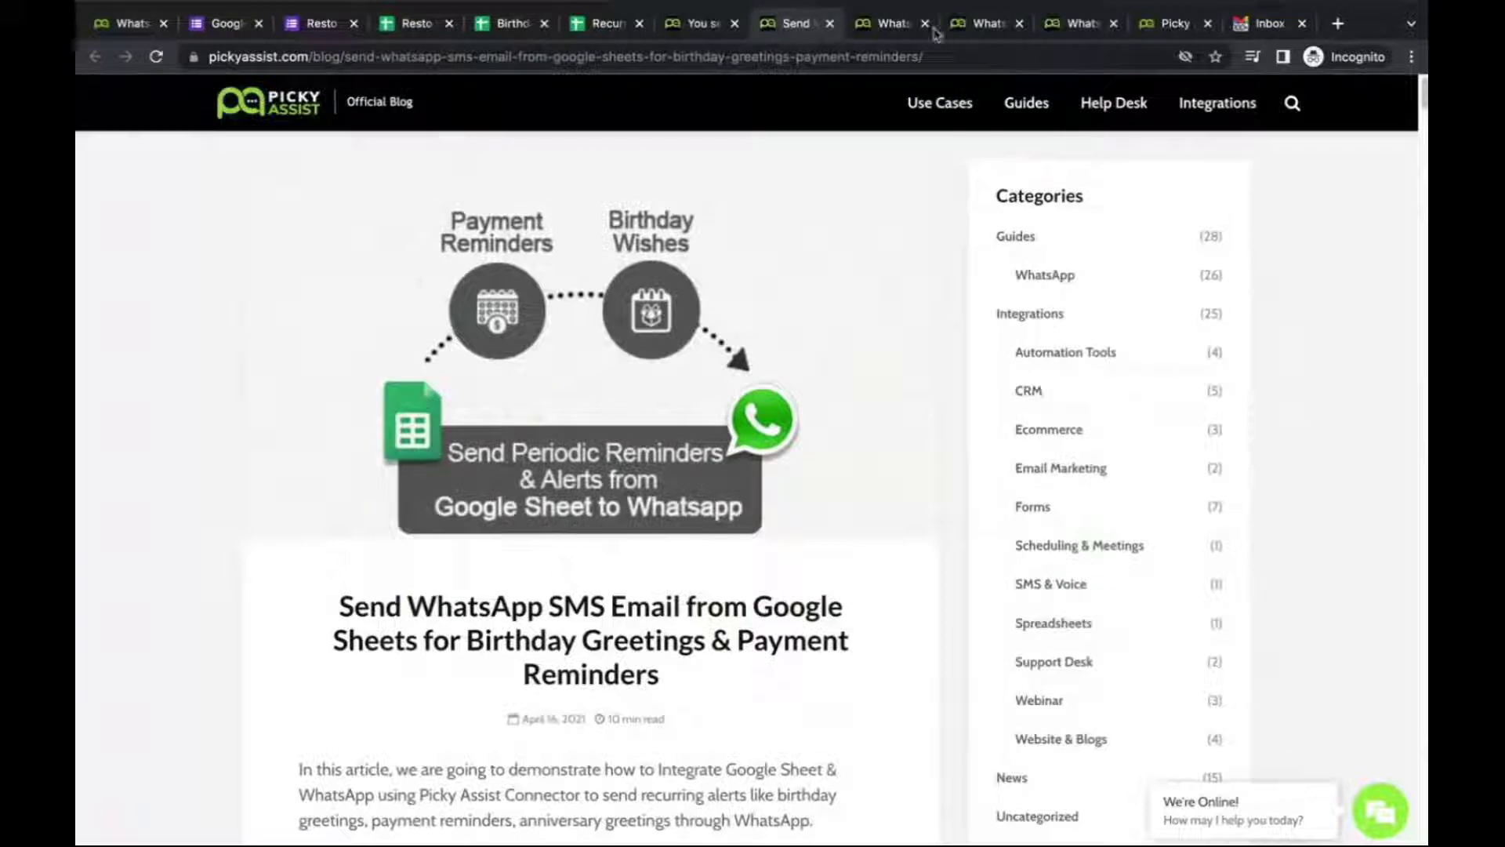
key("ctrl+Tab")
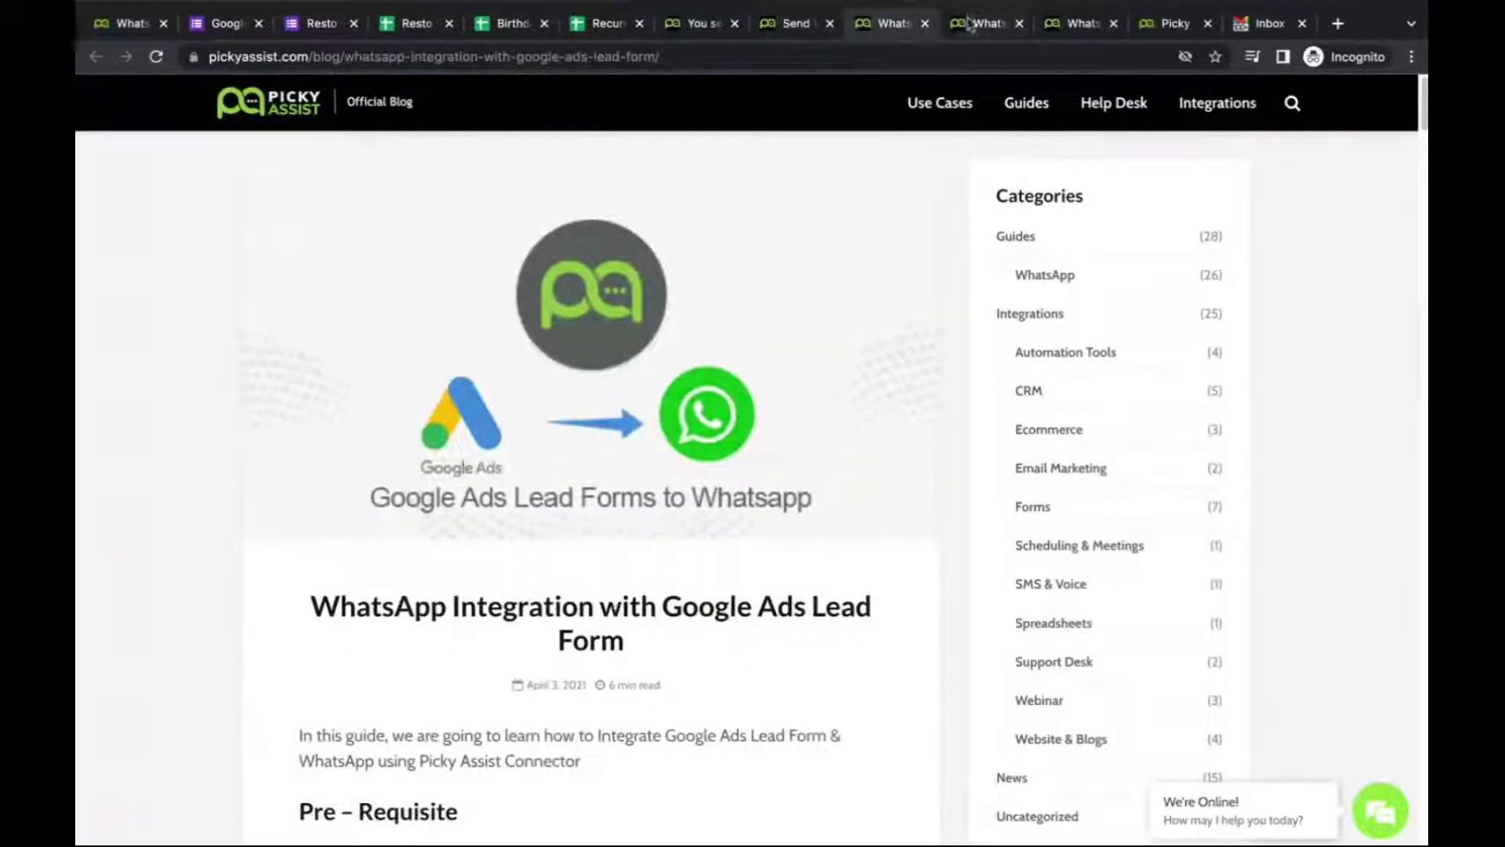
left_click(969, 23)
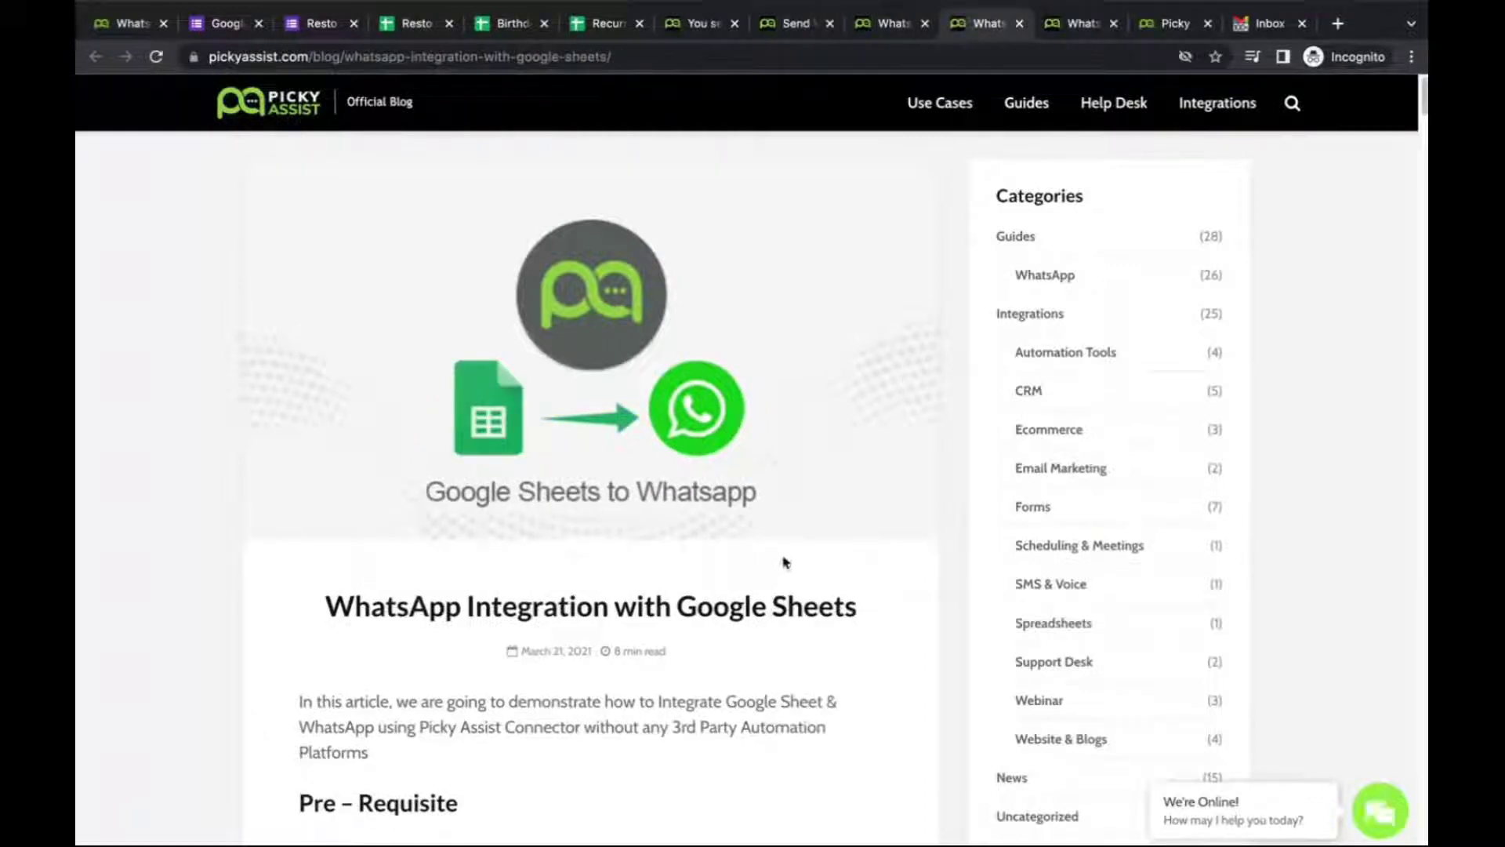
left_click(1084, 25)
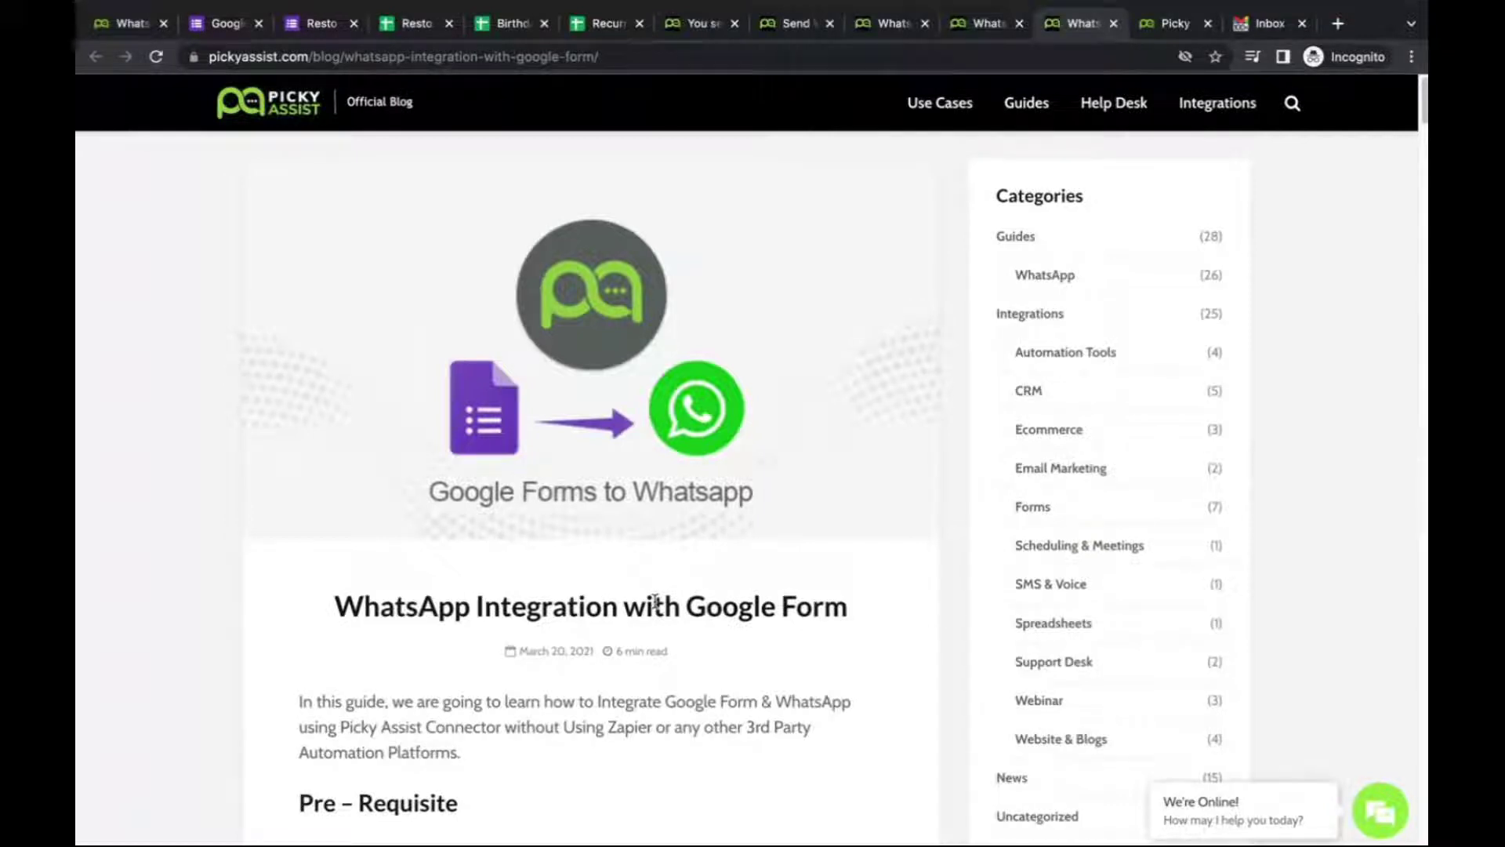
left_click(1182, 30)
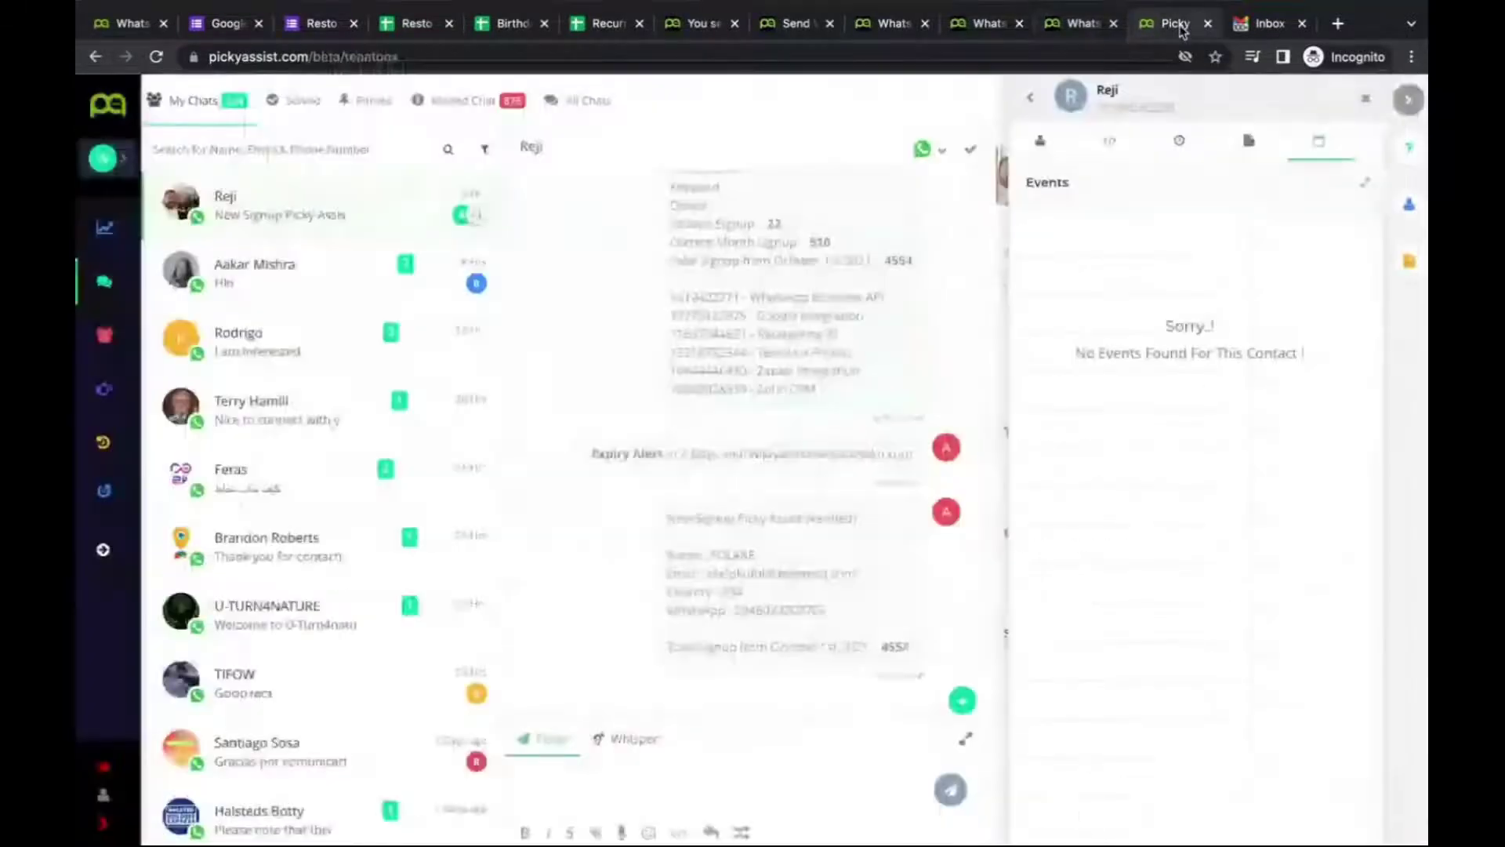
Step: Open Connectors from the Automation section of All Menus
left_click(125, 553)
left_click(268, 423)
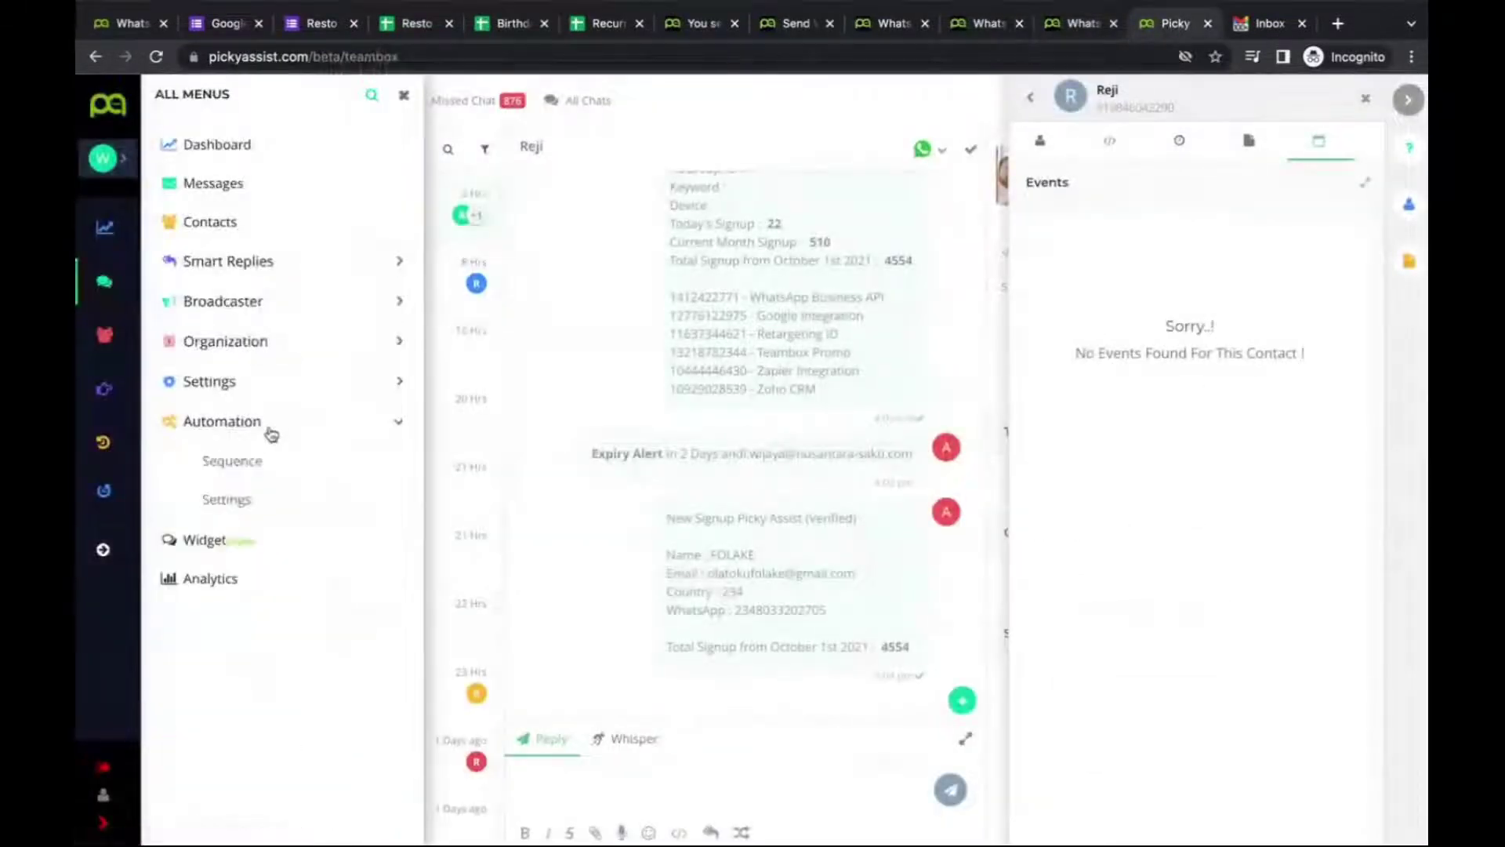
left_click(237, 539)
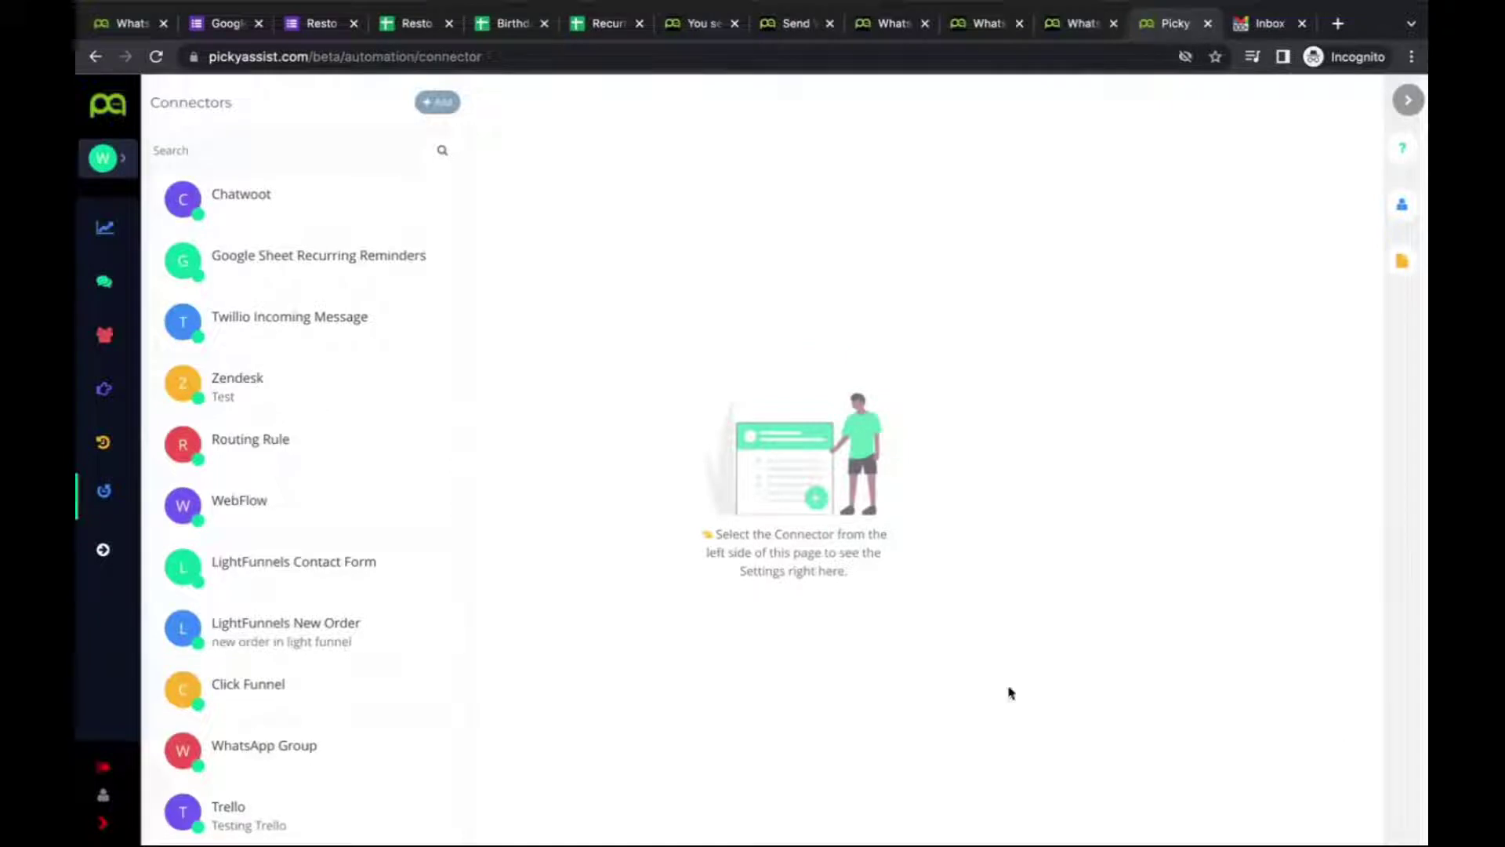
Step: Add a connector named 'Google Form Resto' and dismiss the success confirmation
left_click(437, 102)
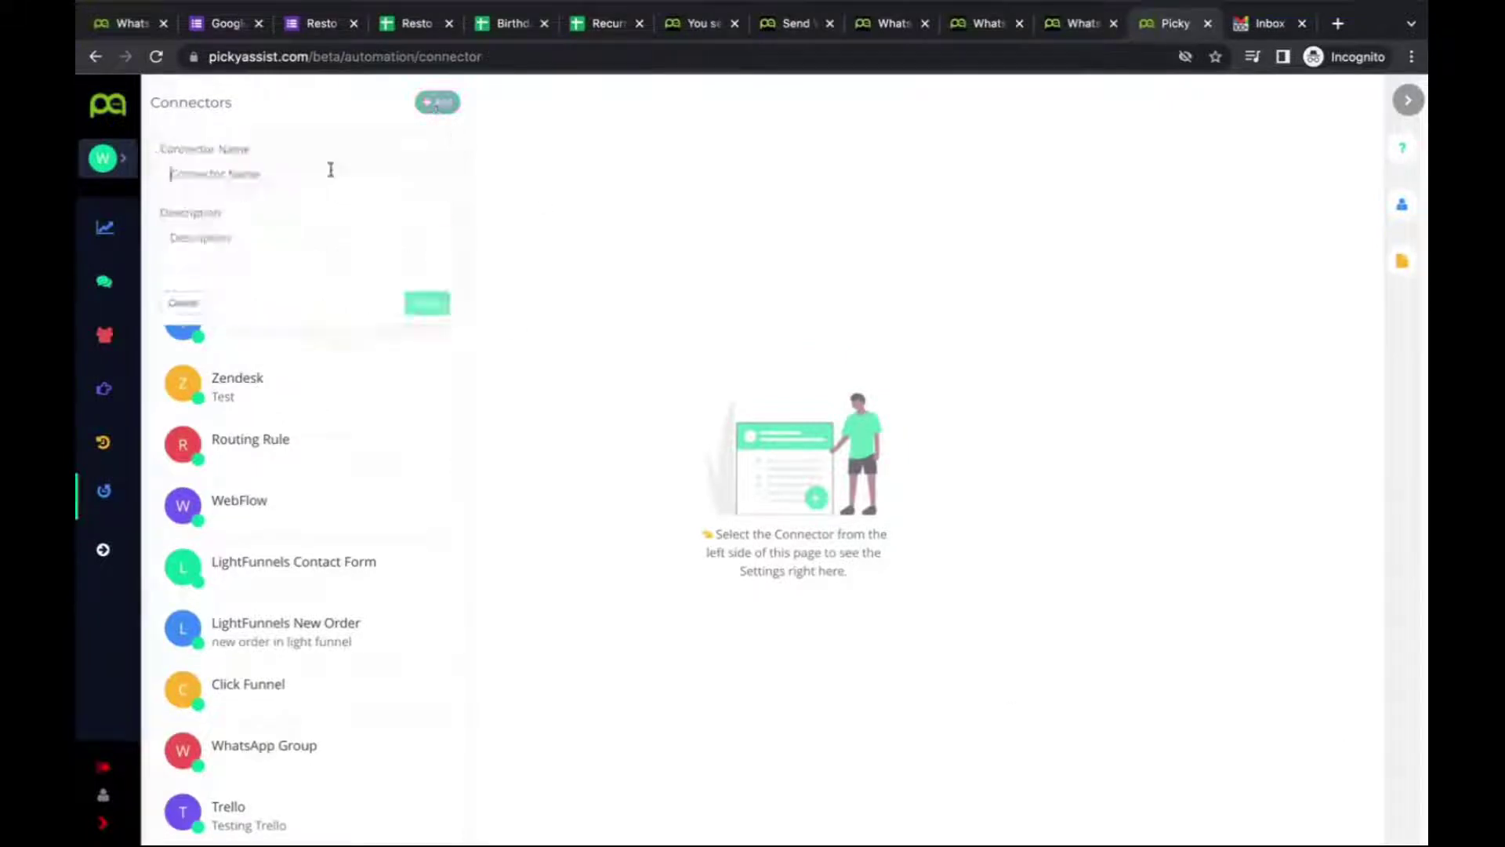
type("Google")
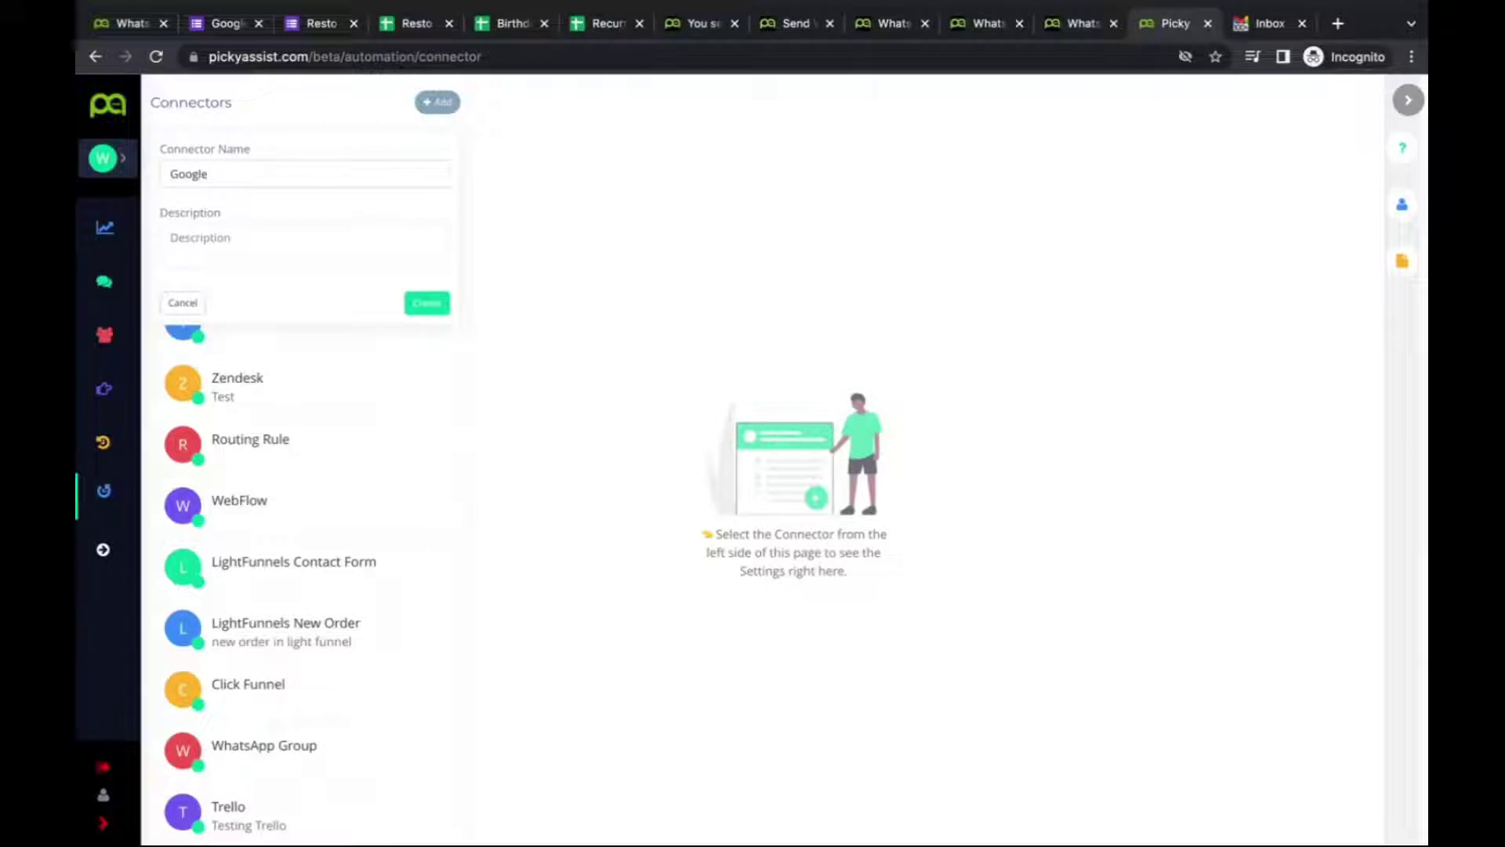
type(" Form Resto")
left_click(416, 311)
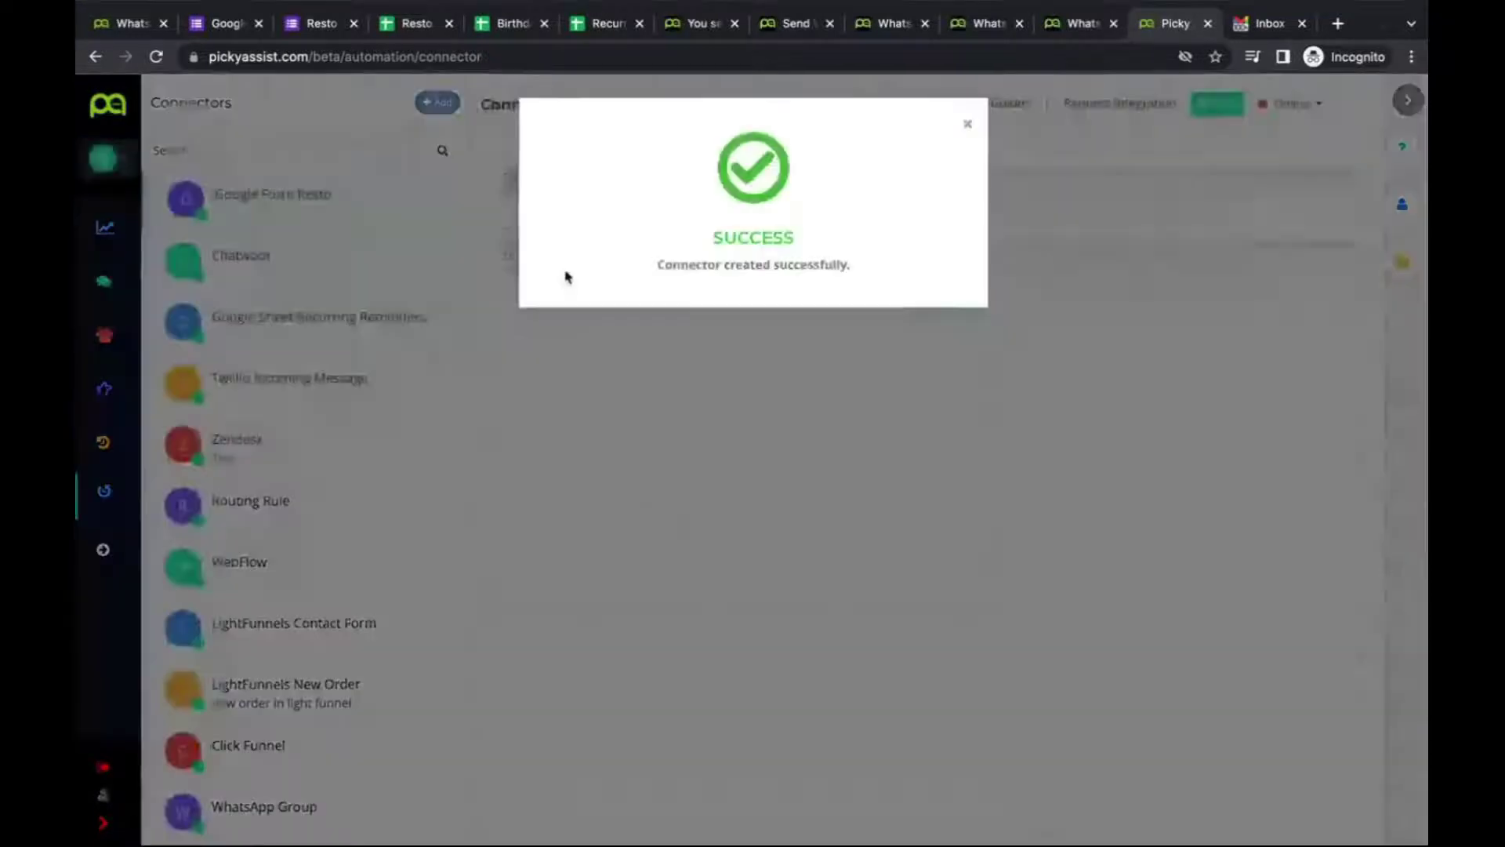
left_click(964, 127)
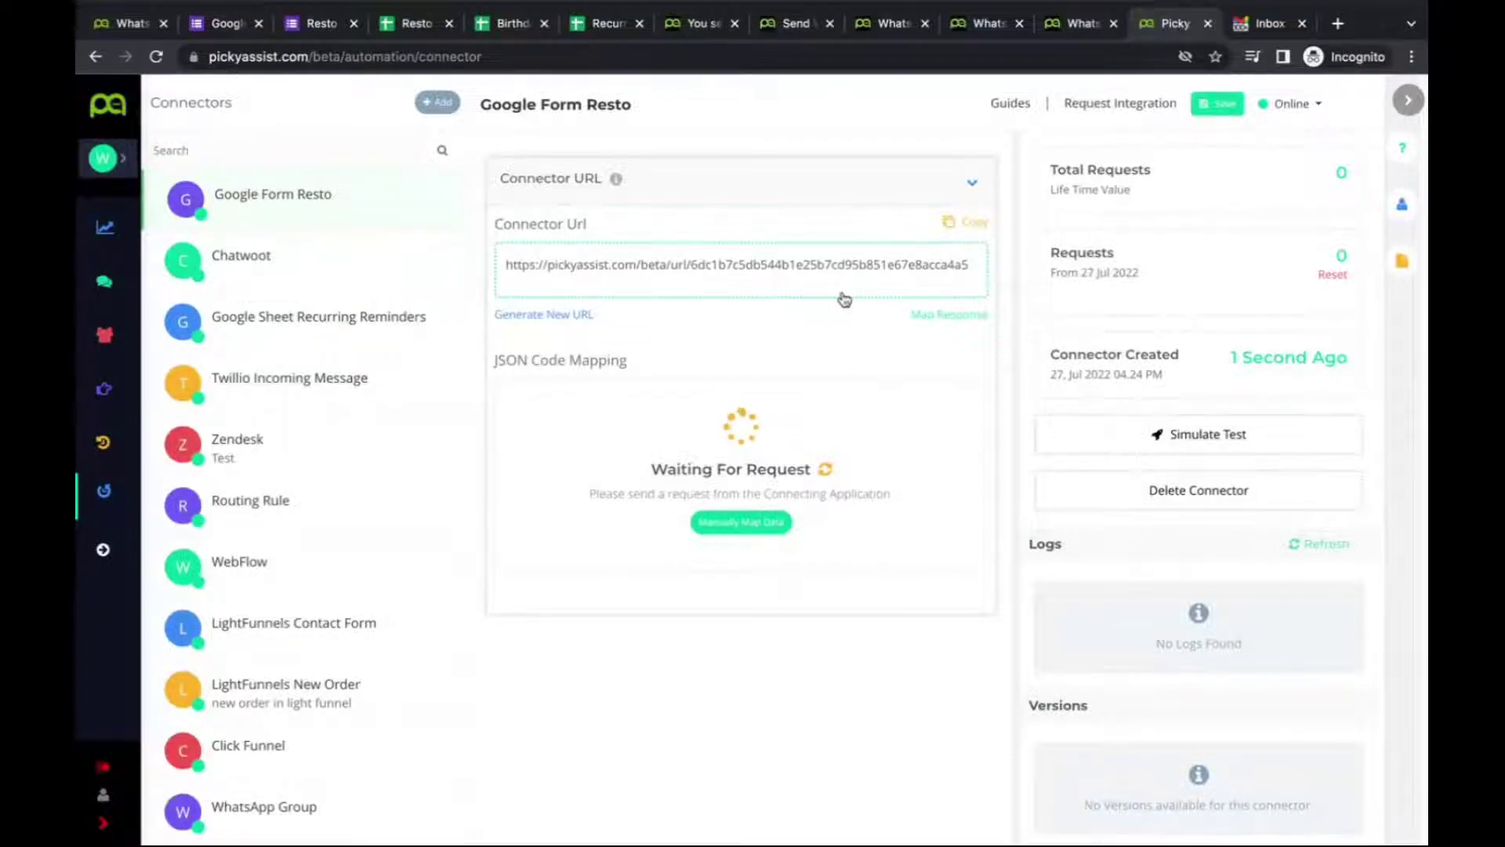
Step: Flip through the open articles, recheck the new connector, then scroll the Google Form guide to Pre-Requisite
left_click(797, 31)
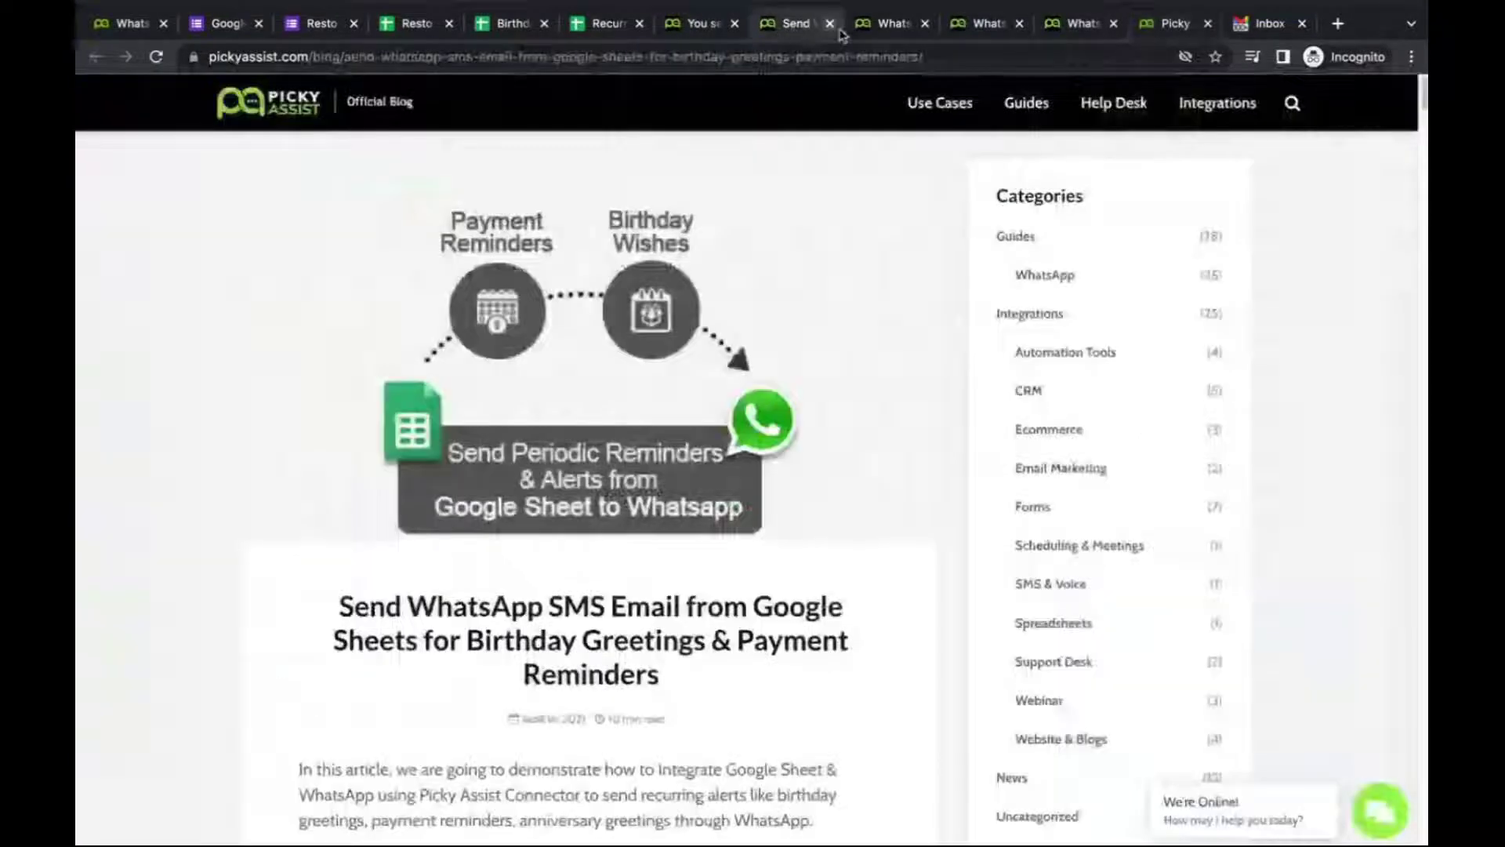
left_click(893, 32)
left_click(991, 32)
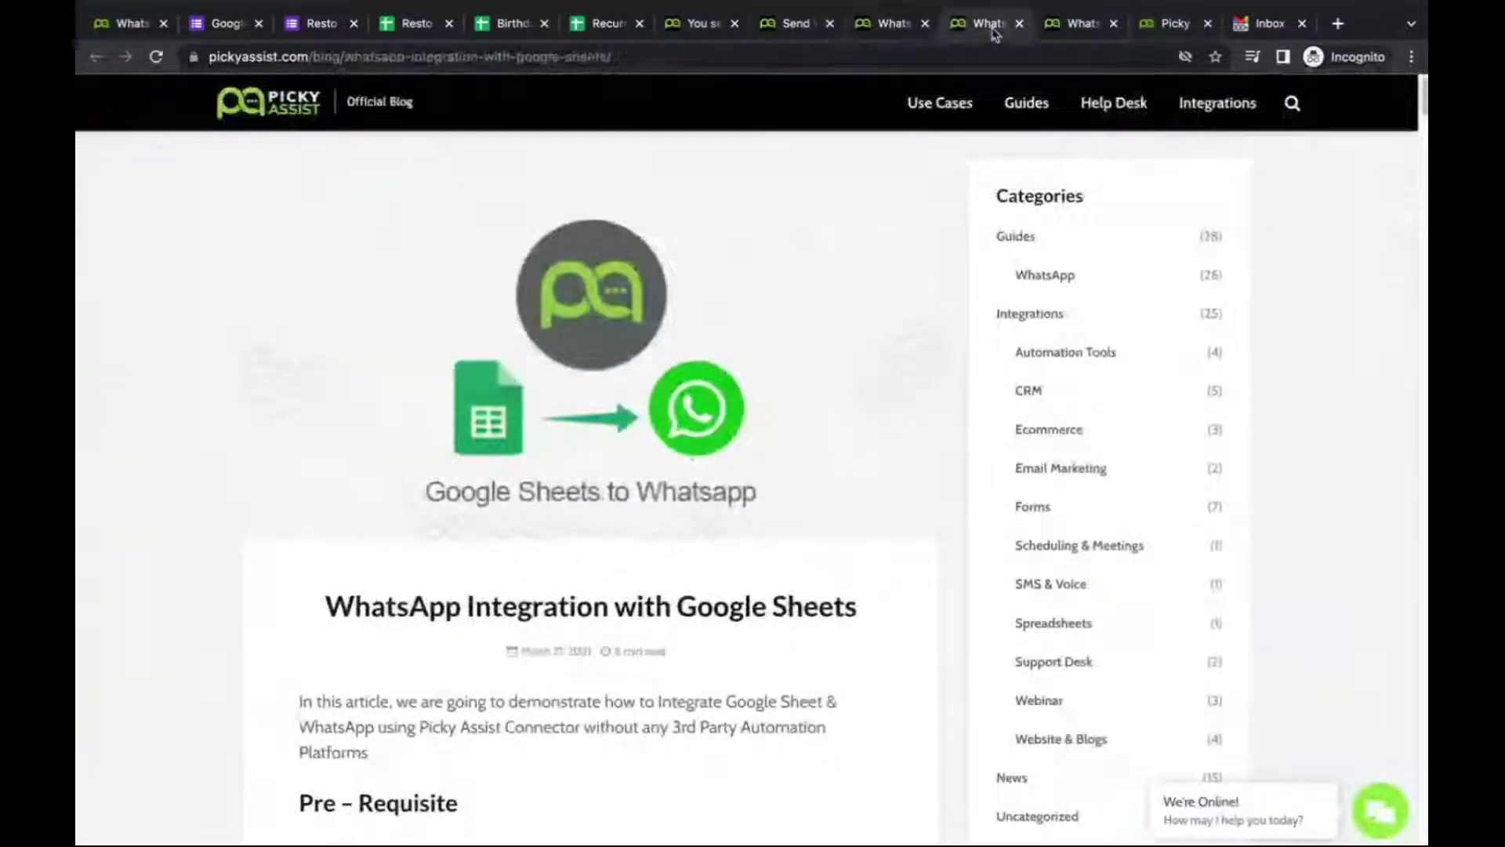
left_click(1065, 28)
scroll(682, 582, "down", 1)
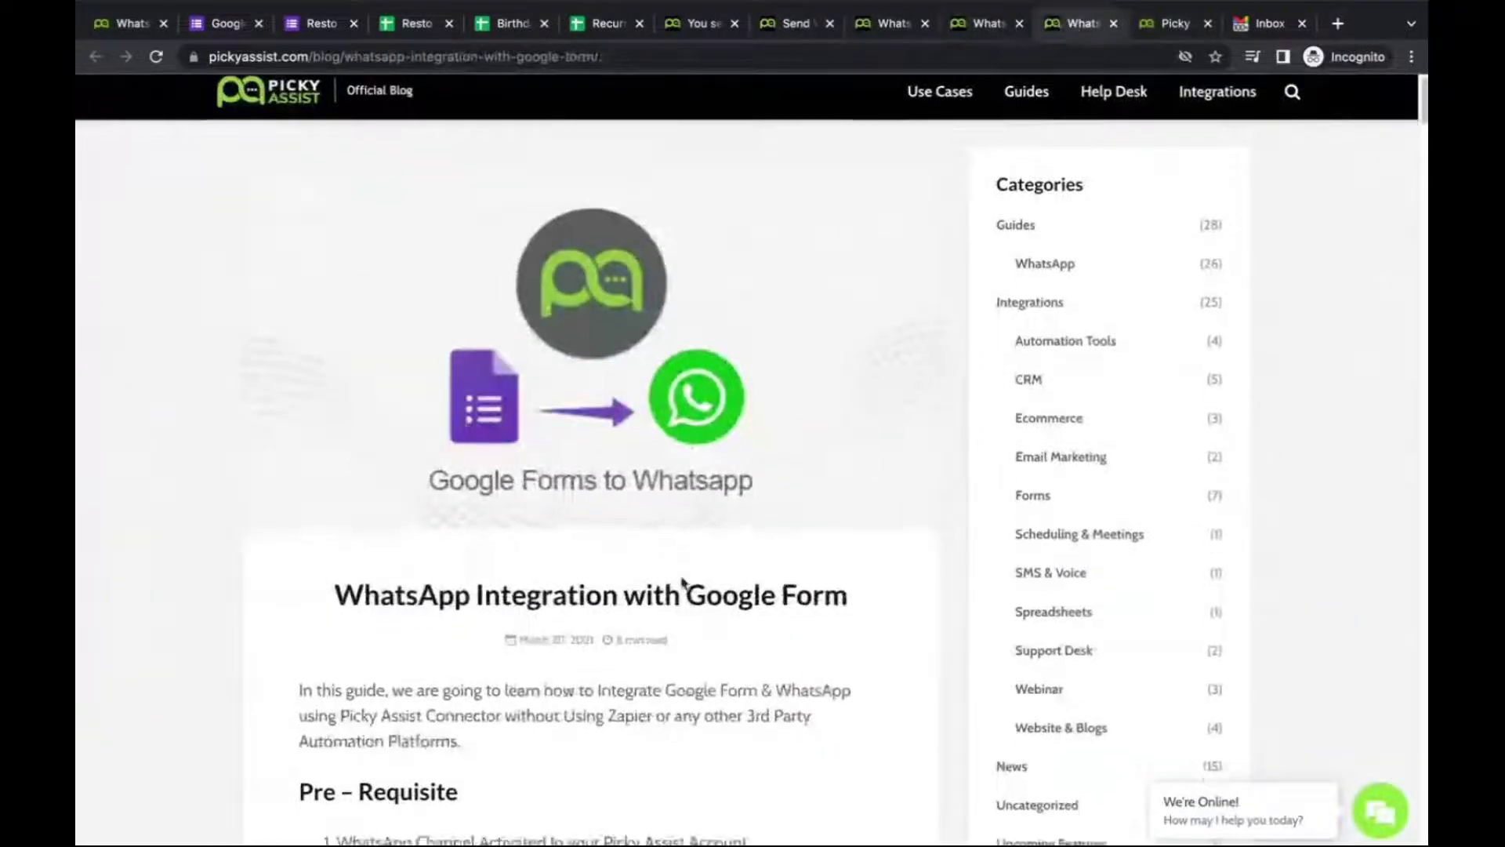
scroll(682, 582, "down", 1)
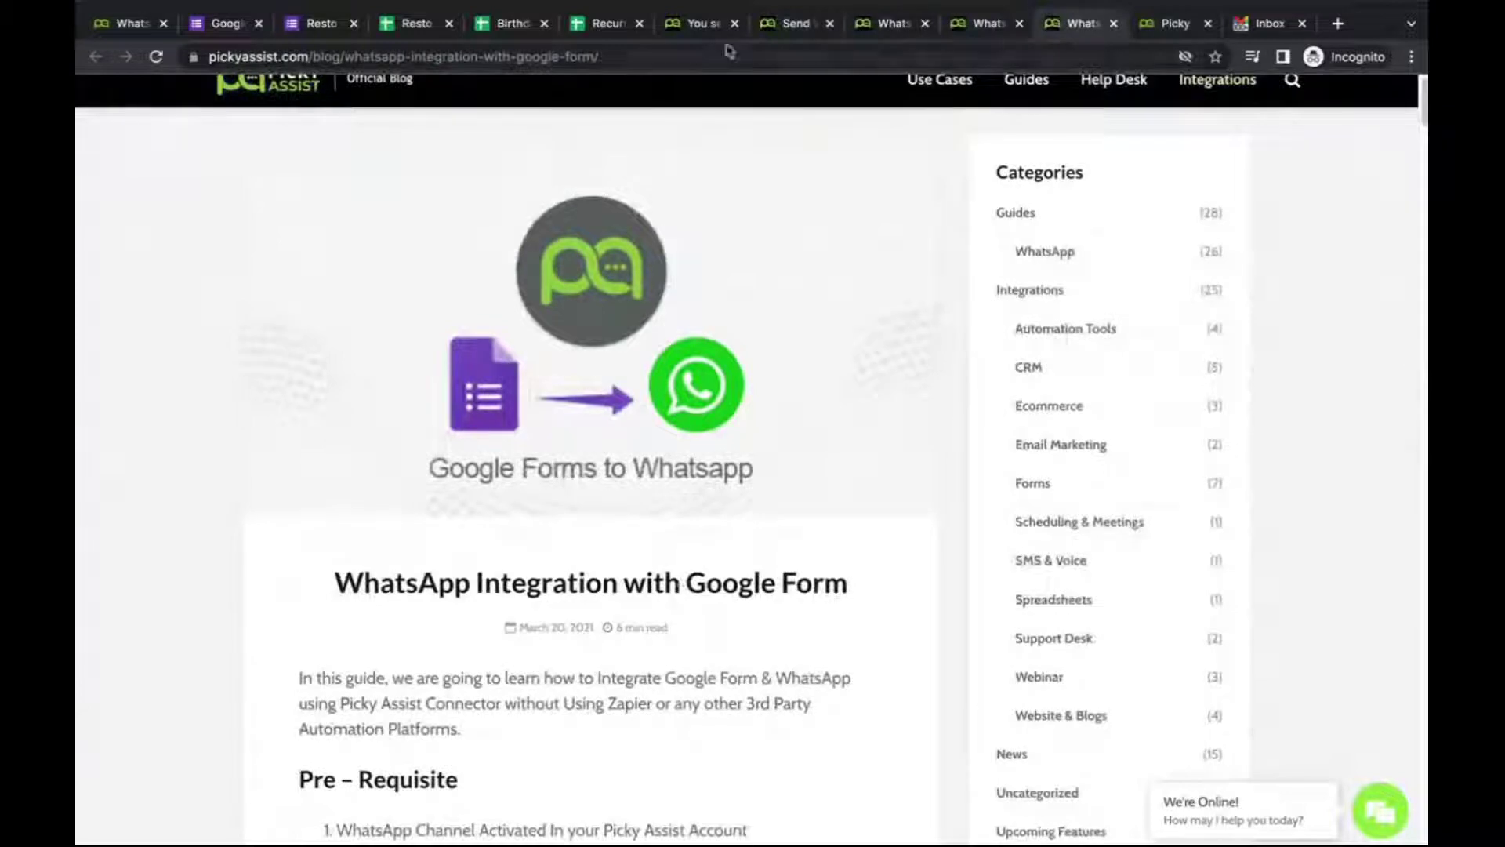
left_click(1157, 32)
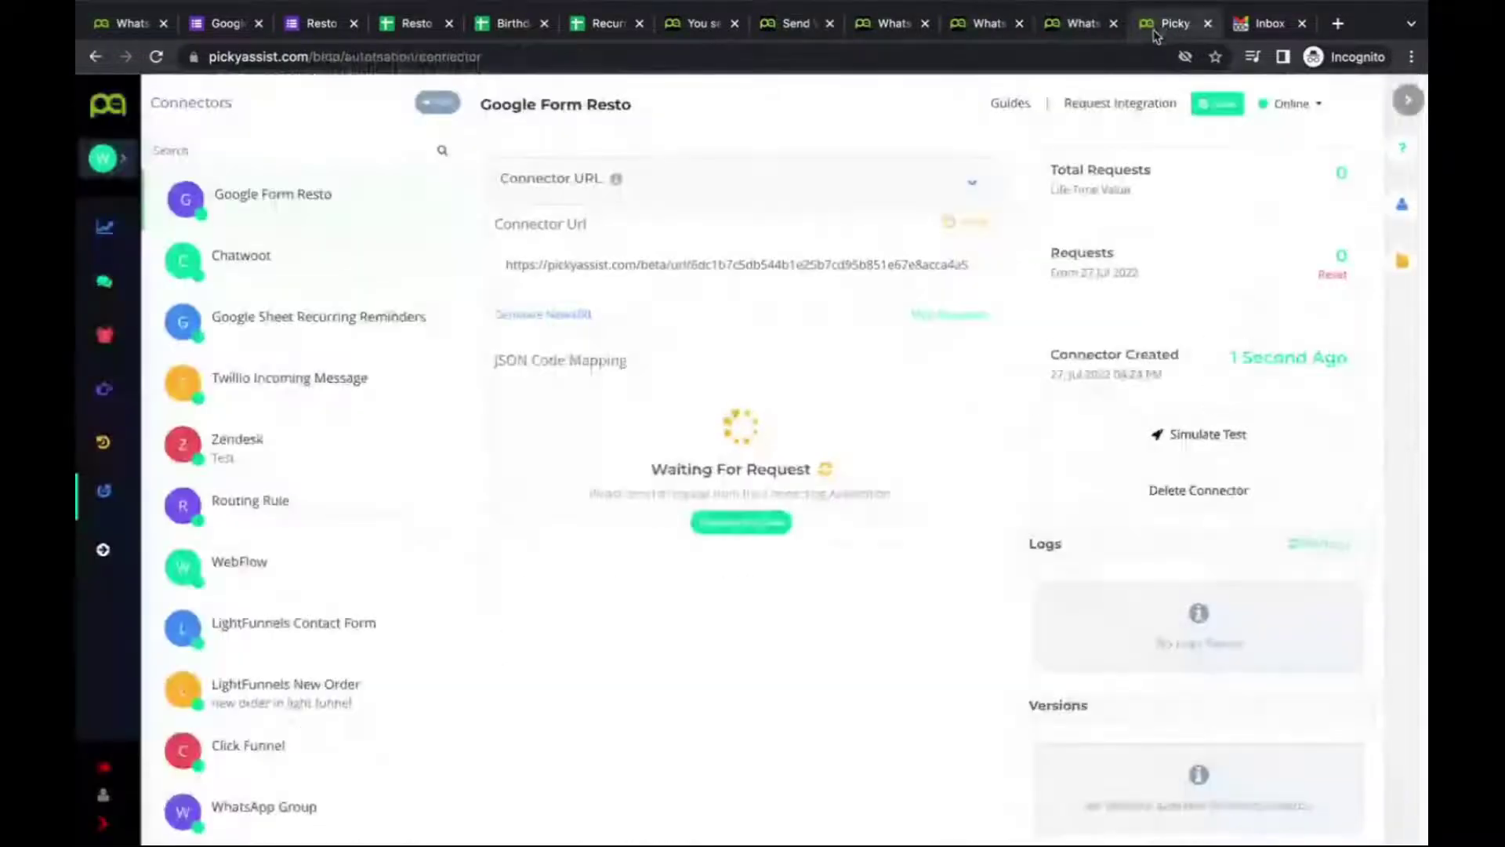
left_click(1086, 28)
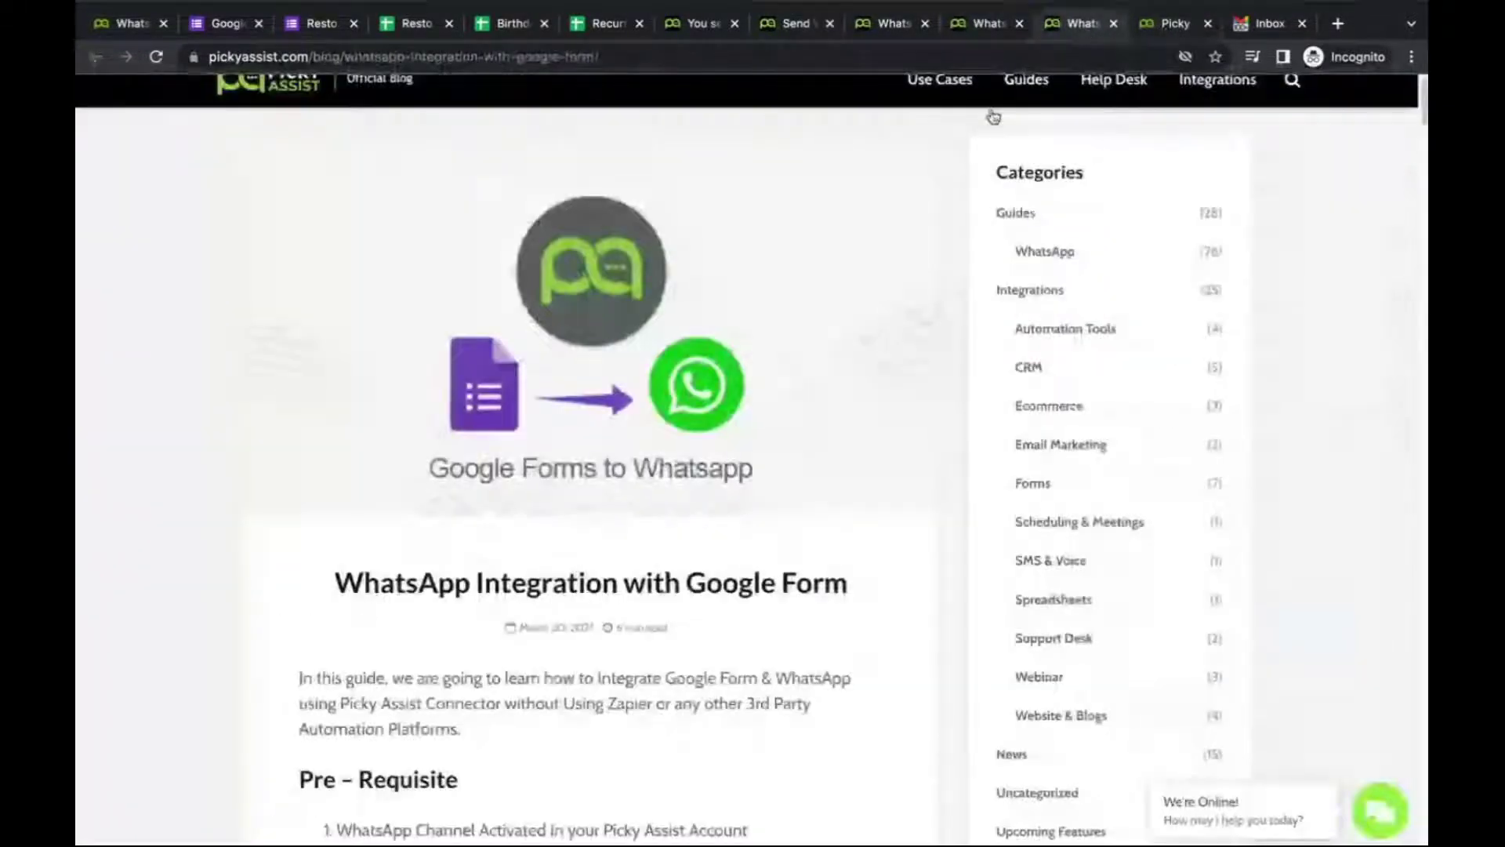
scroll(665, 635, "down", 5)
scroll(664, 635, "down", 1)
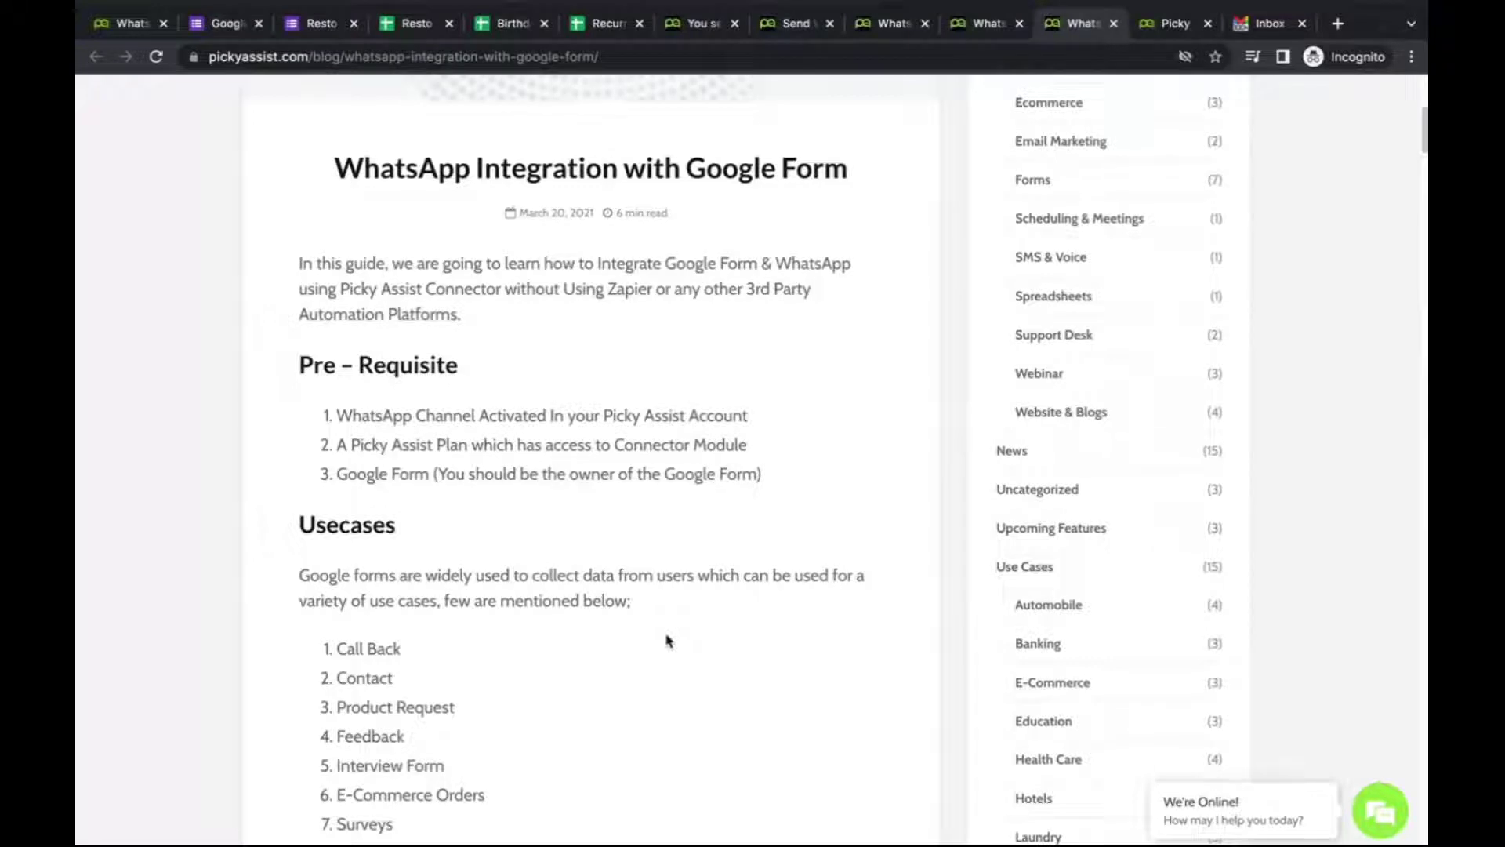
scroll(549, 650, "down", 1)
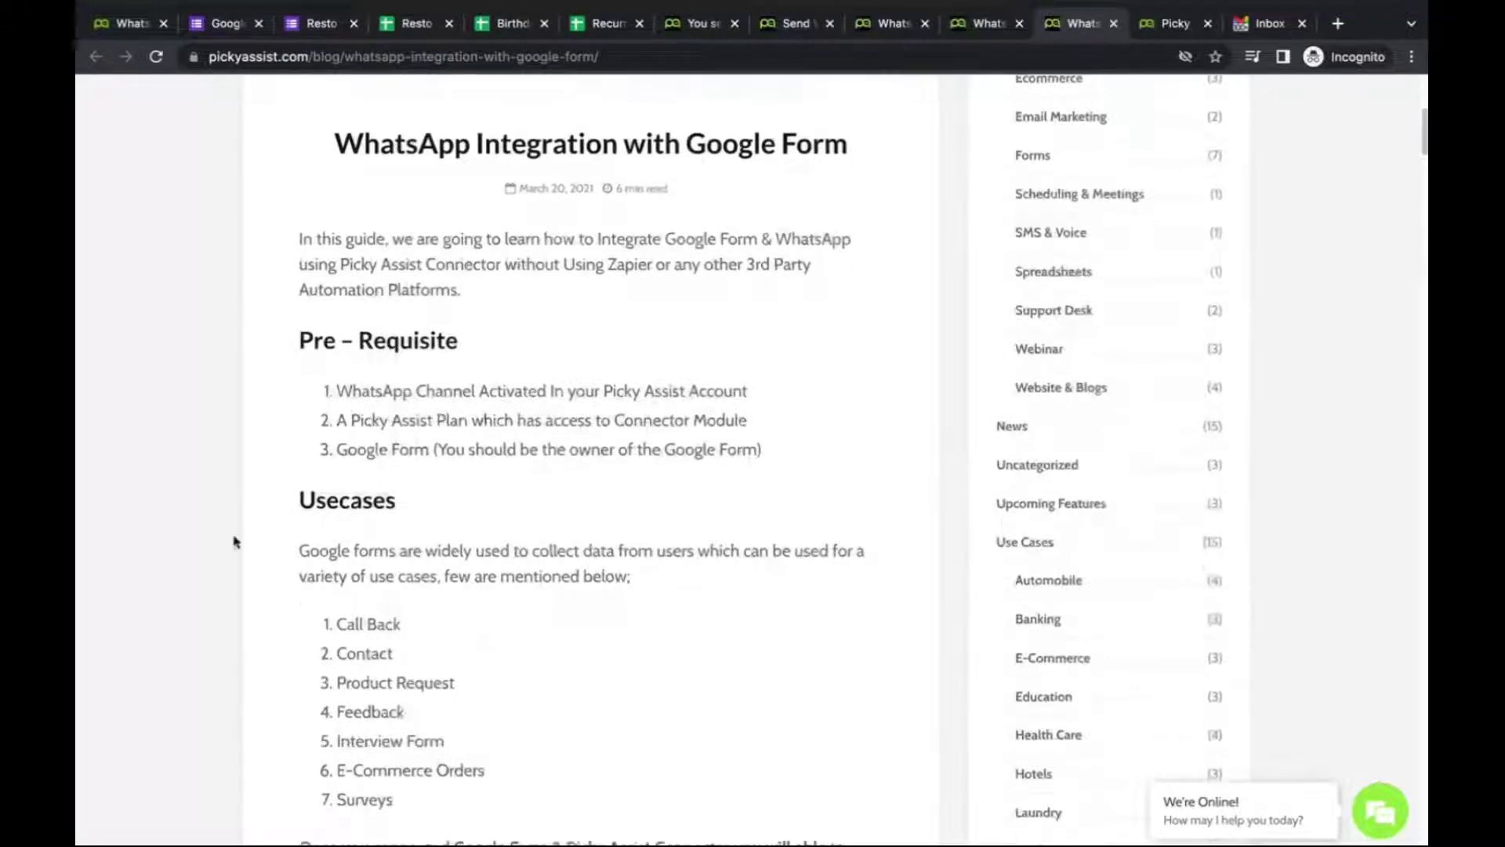
scroll(596, 561, "down", 3)
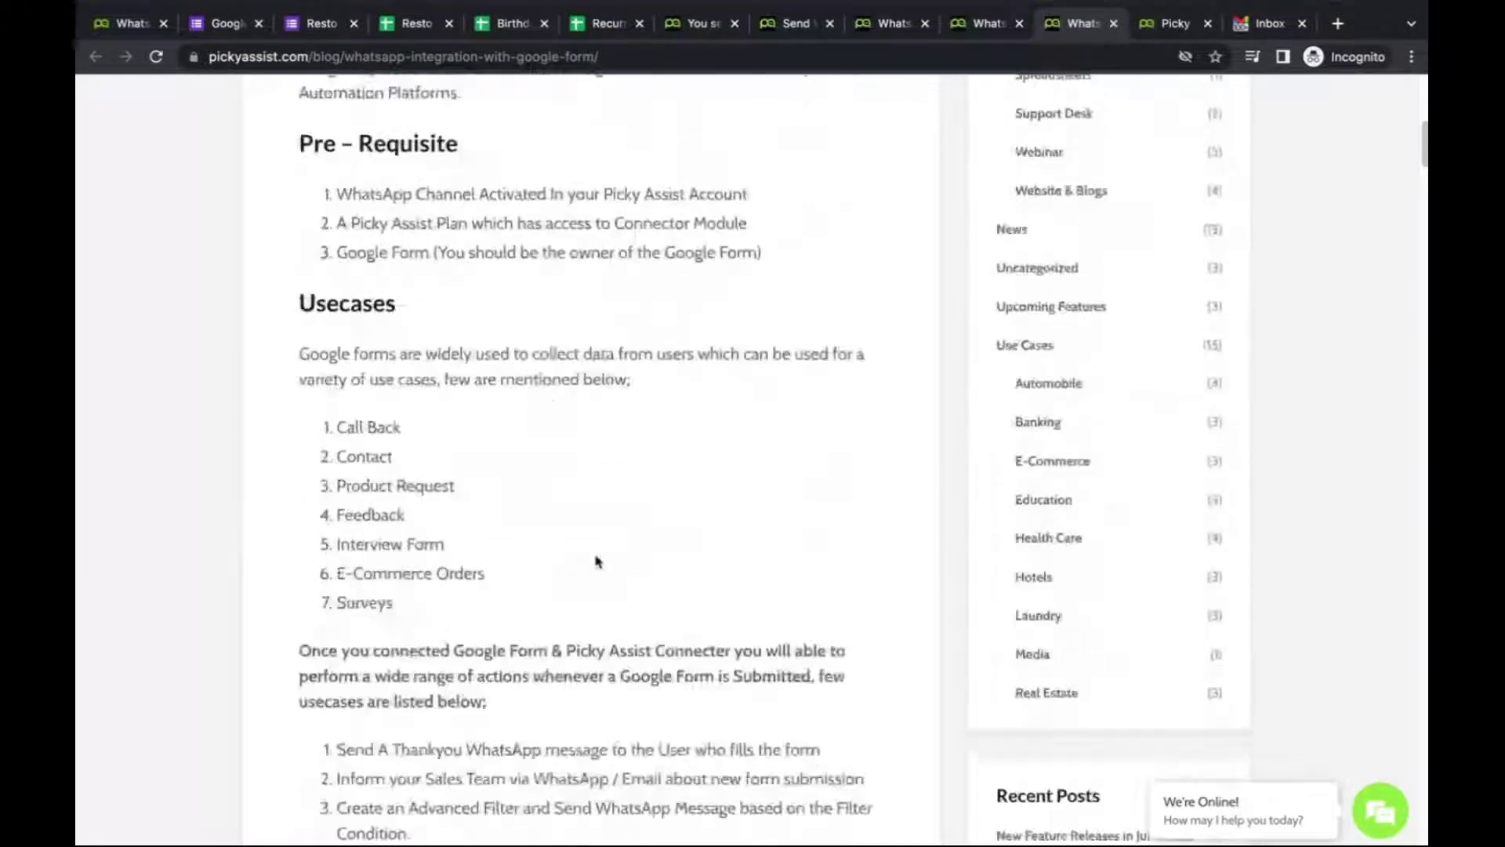
scroll(597, 561, "down", 3)
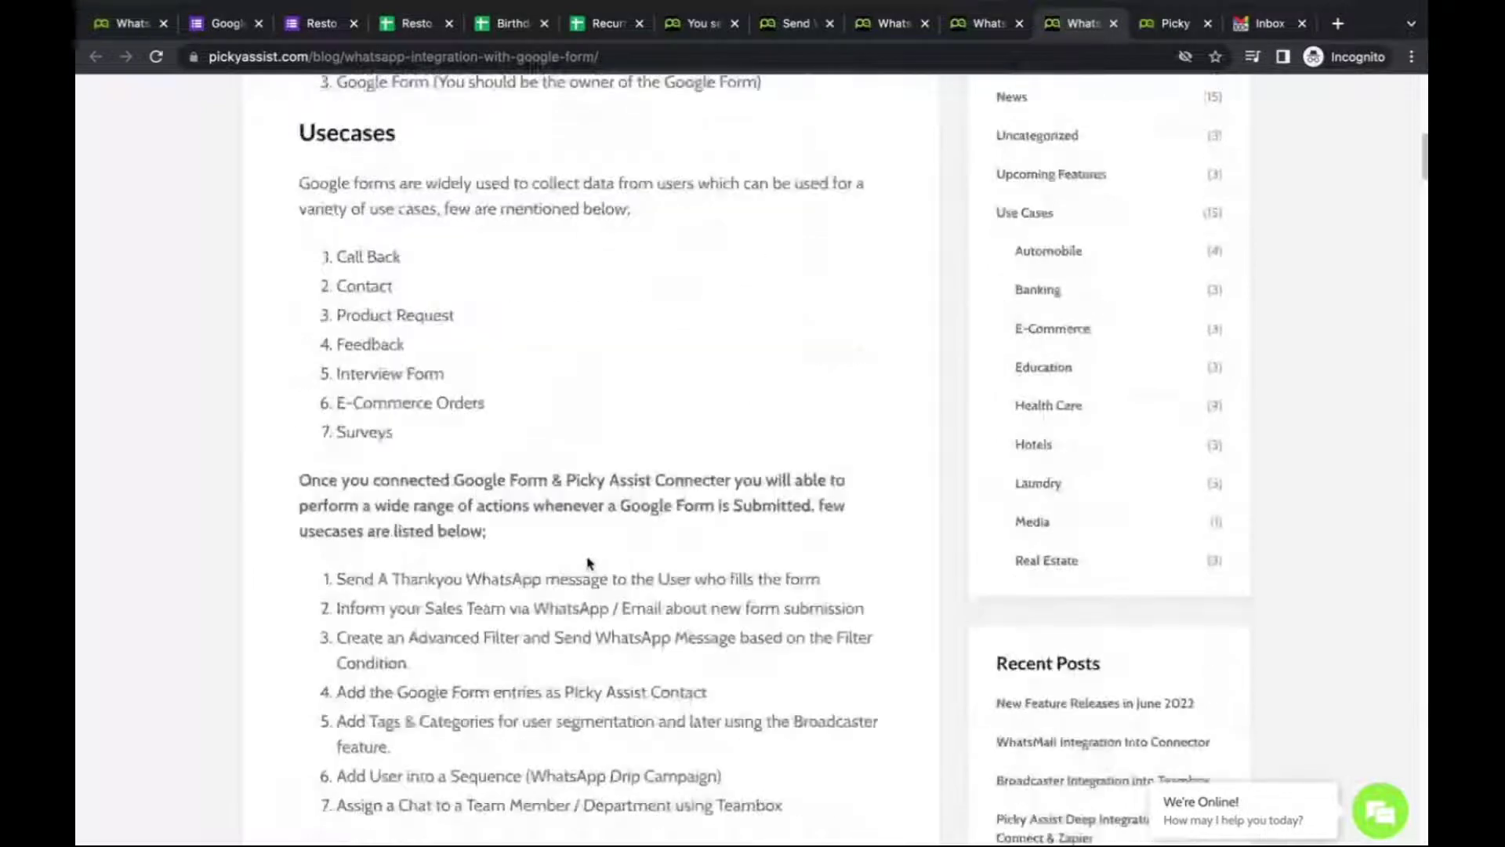
scroll(589, 563, "down", 18)
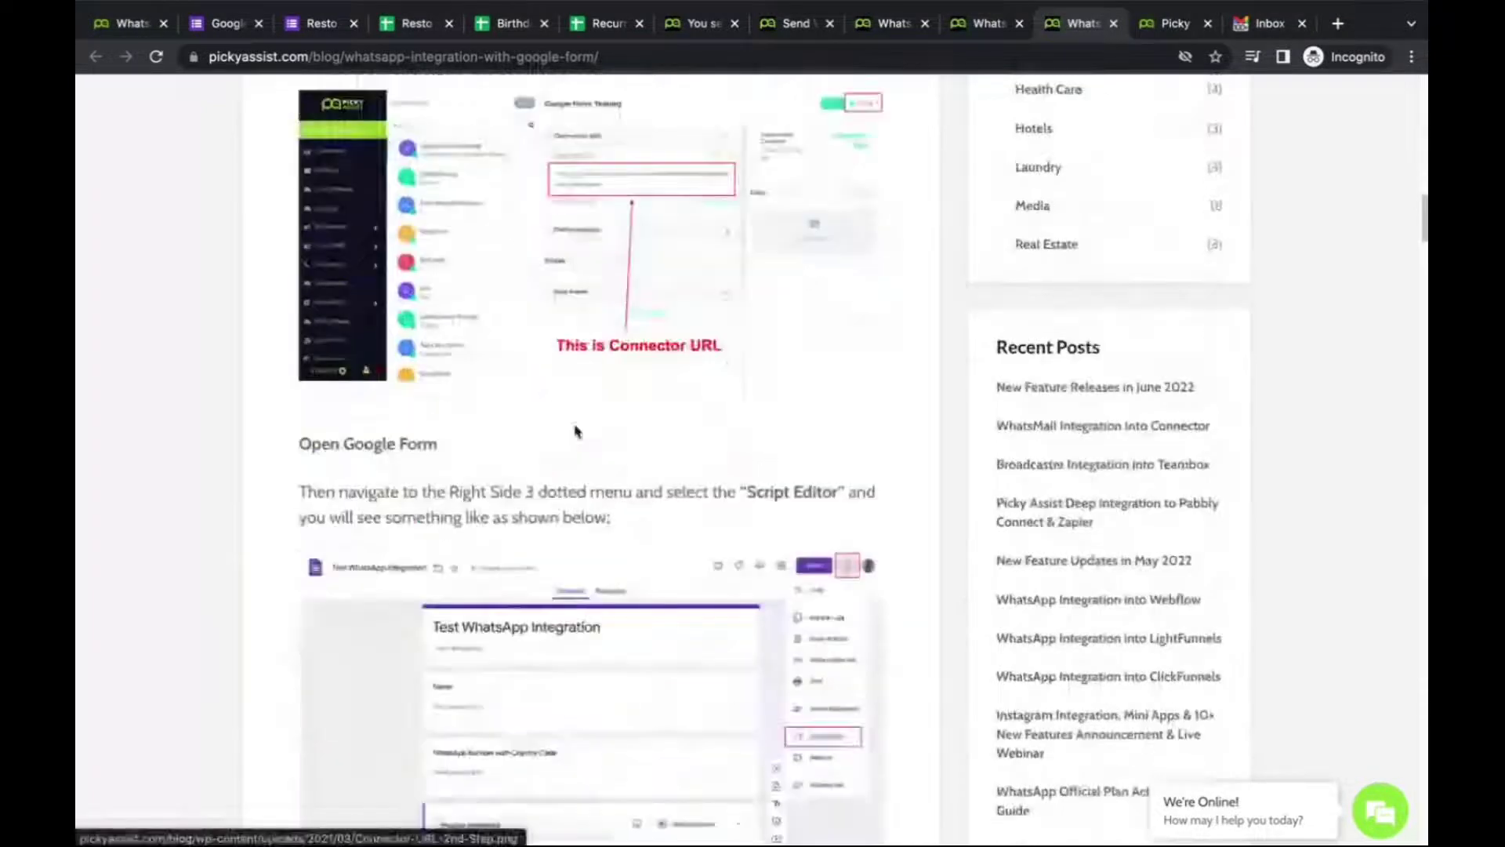
scroll(578, 398, "up", 10)
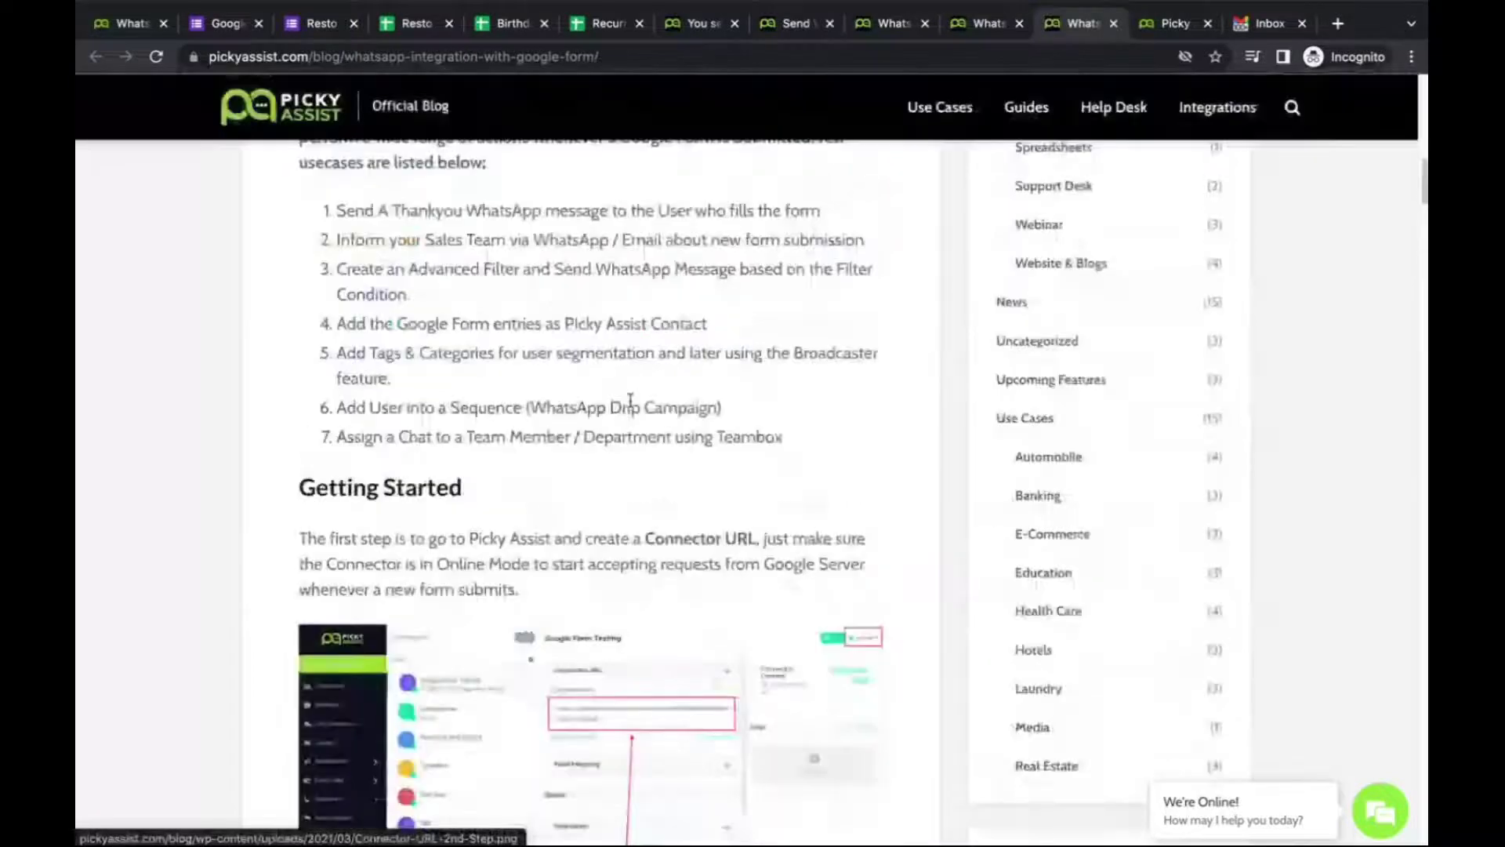
scroll(630, 400, "down", 4)
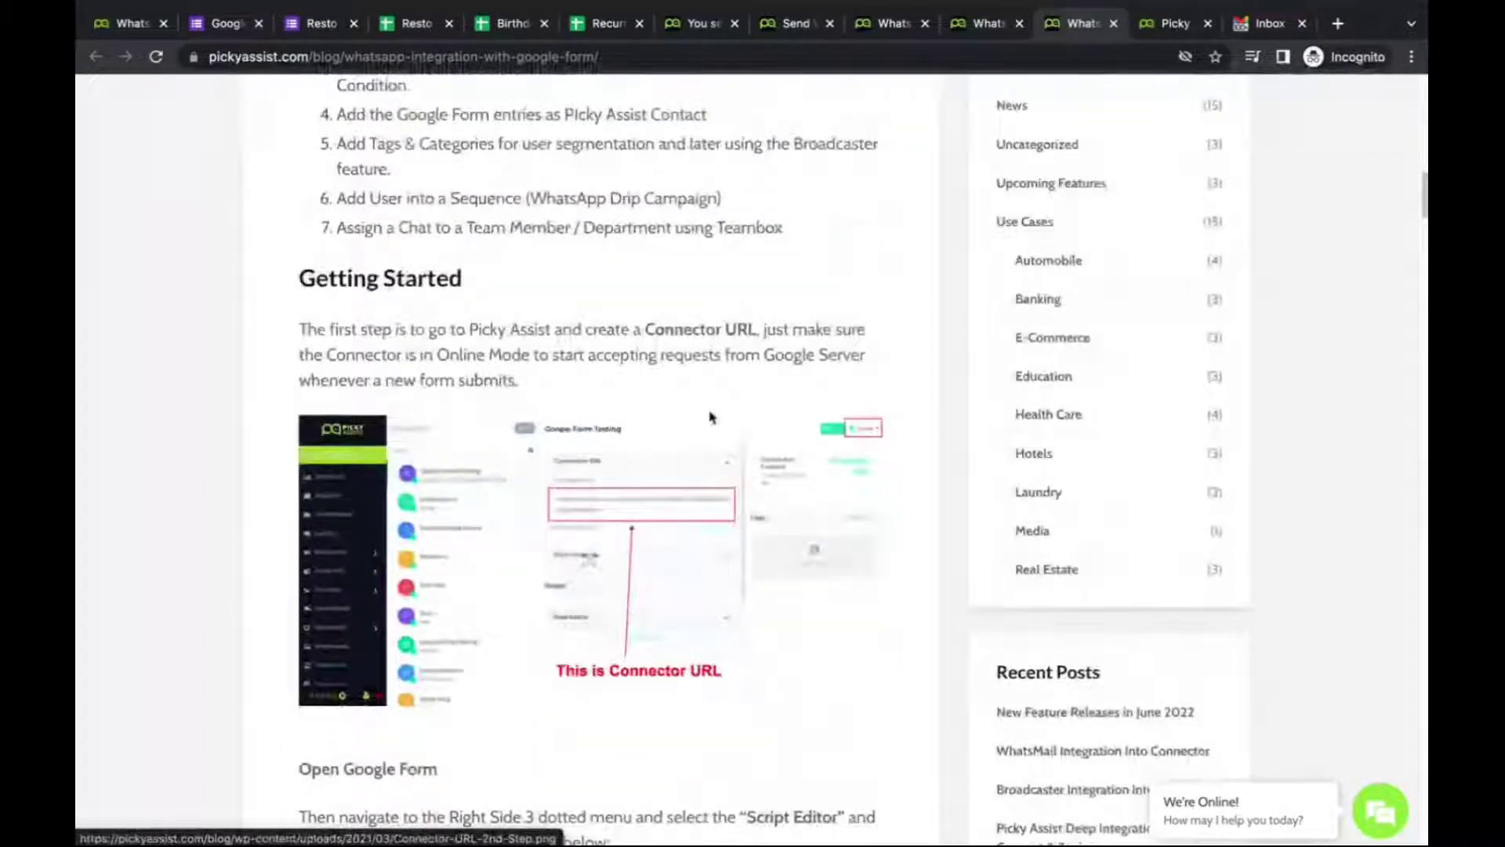
scroll(711, 417, "down", 1)
scroll(712, 417, "down", 6)
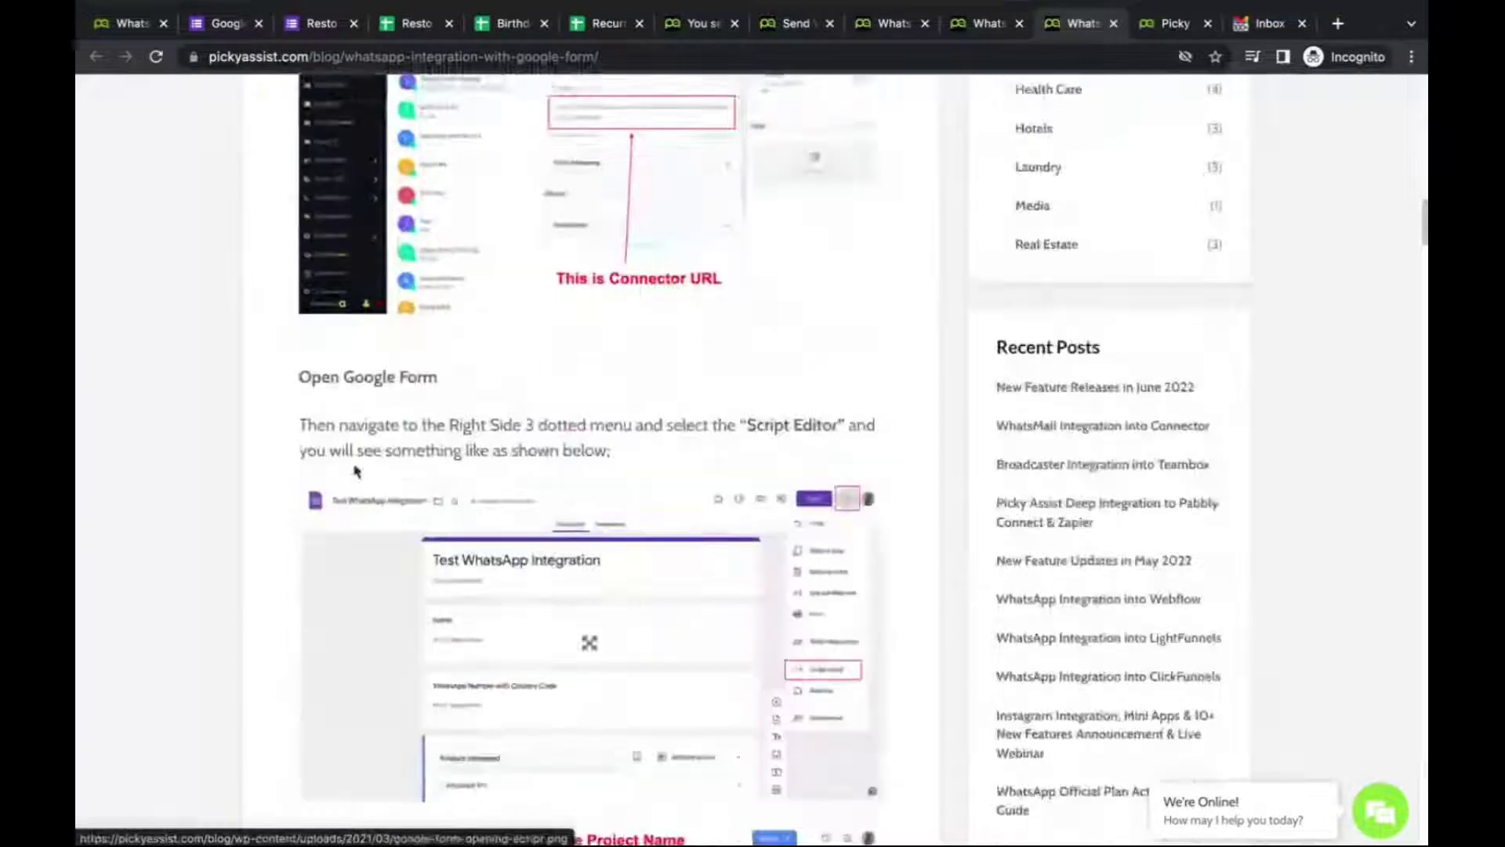
Step: From the Resto Order Form, choose Script editor in the More menu to create an Apps Script project
left_click(212, 24)
left_click(312, 24)
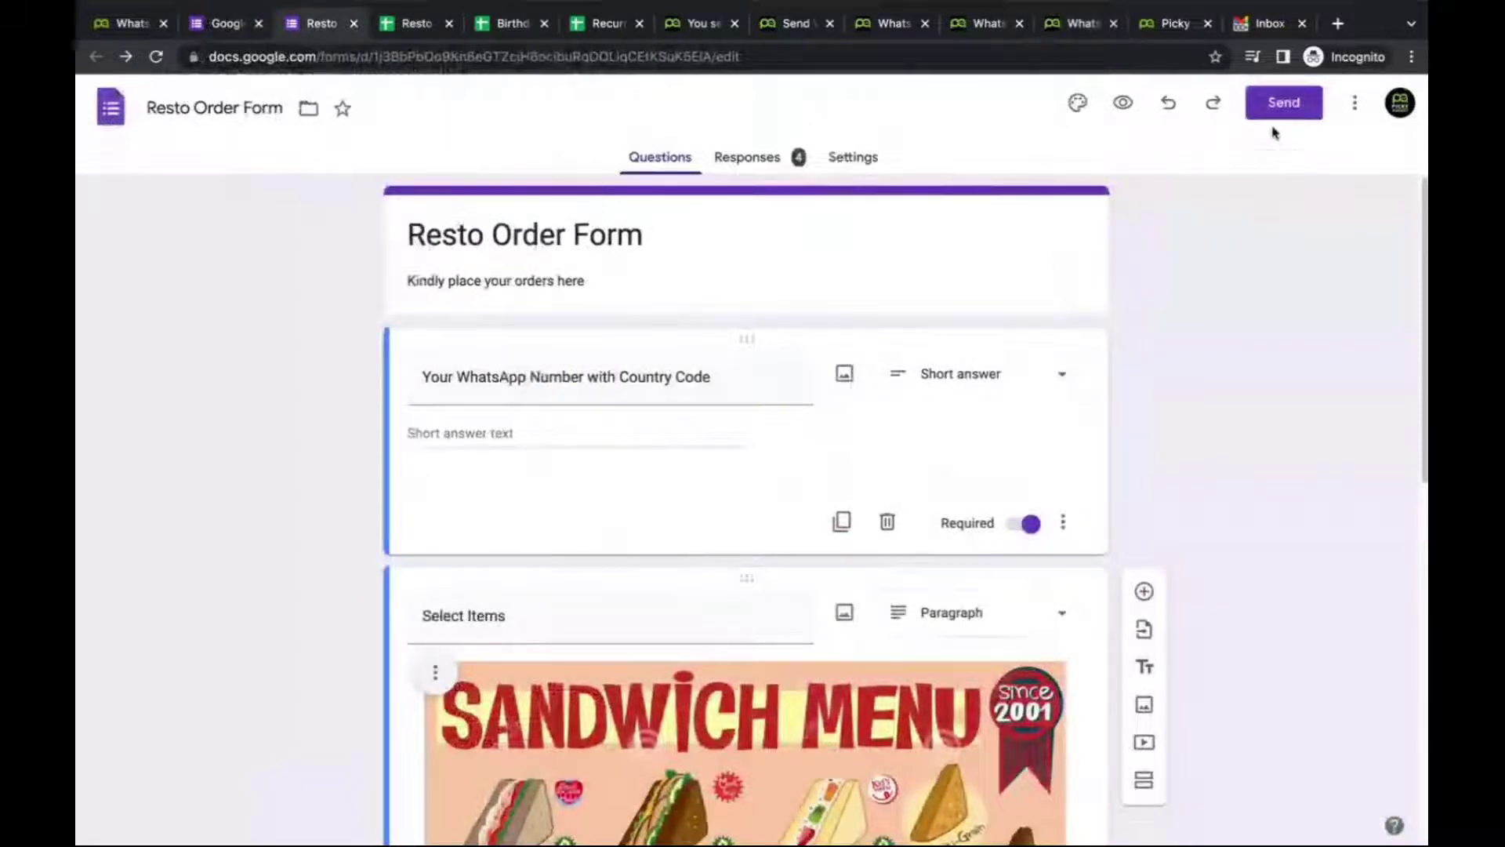
left_click(1355, 102)
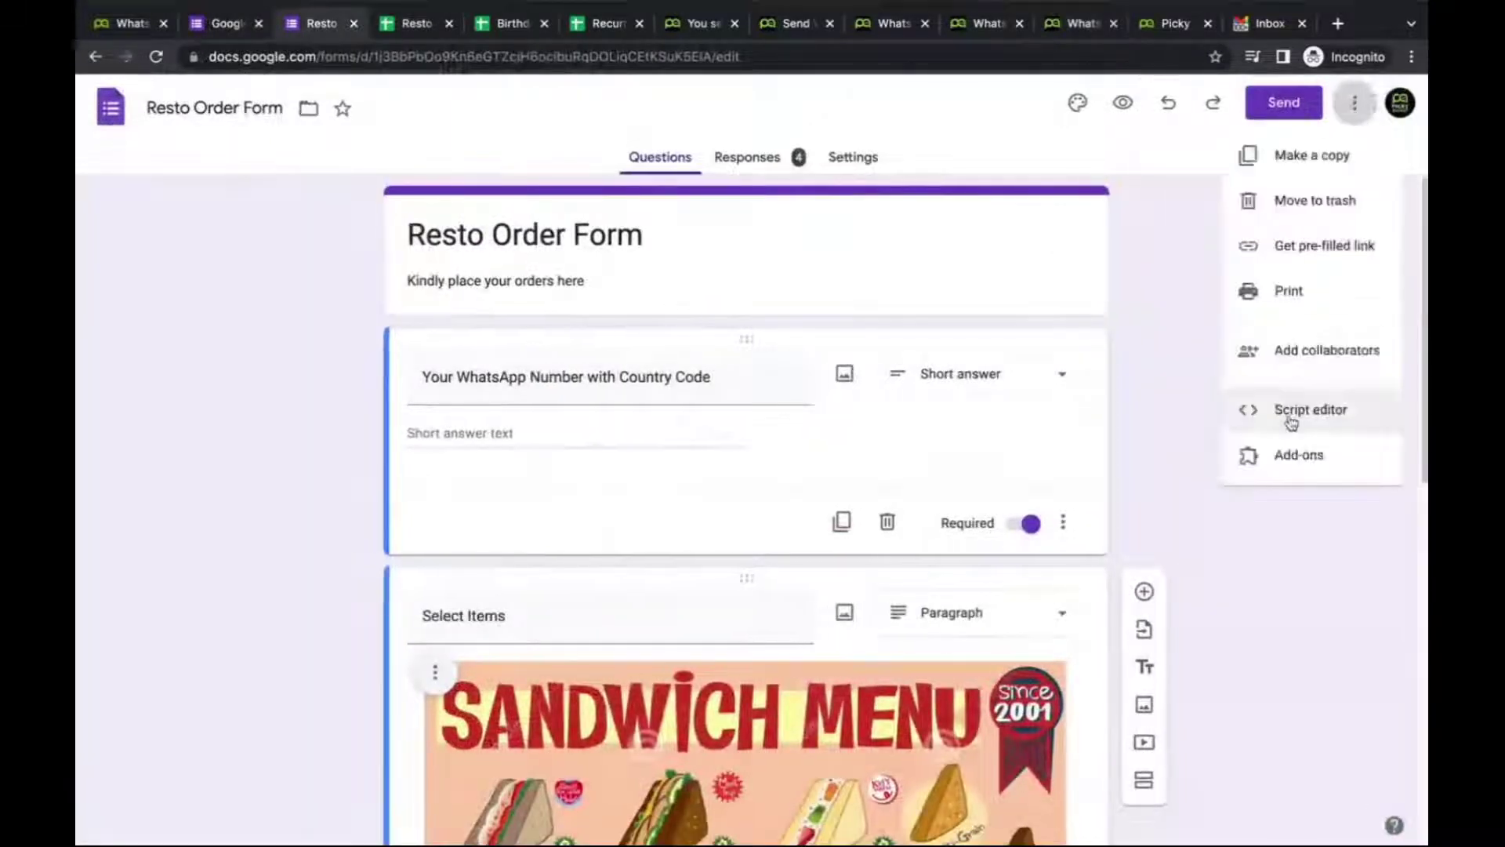
left_click(1292, 422)
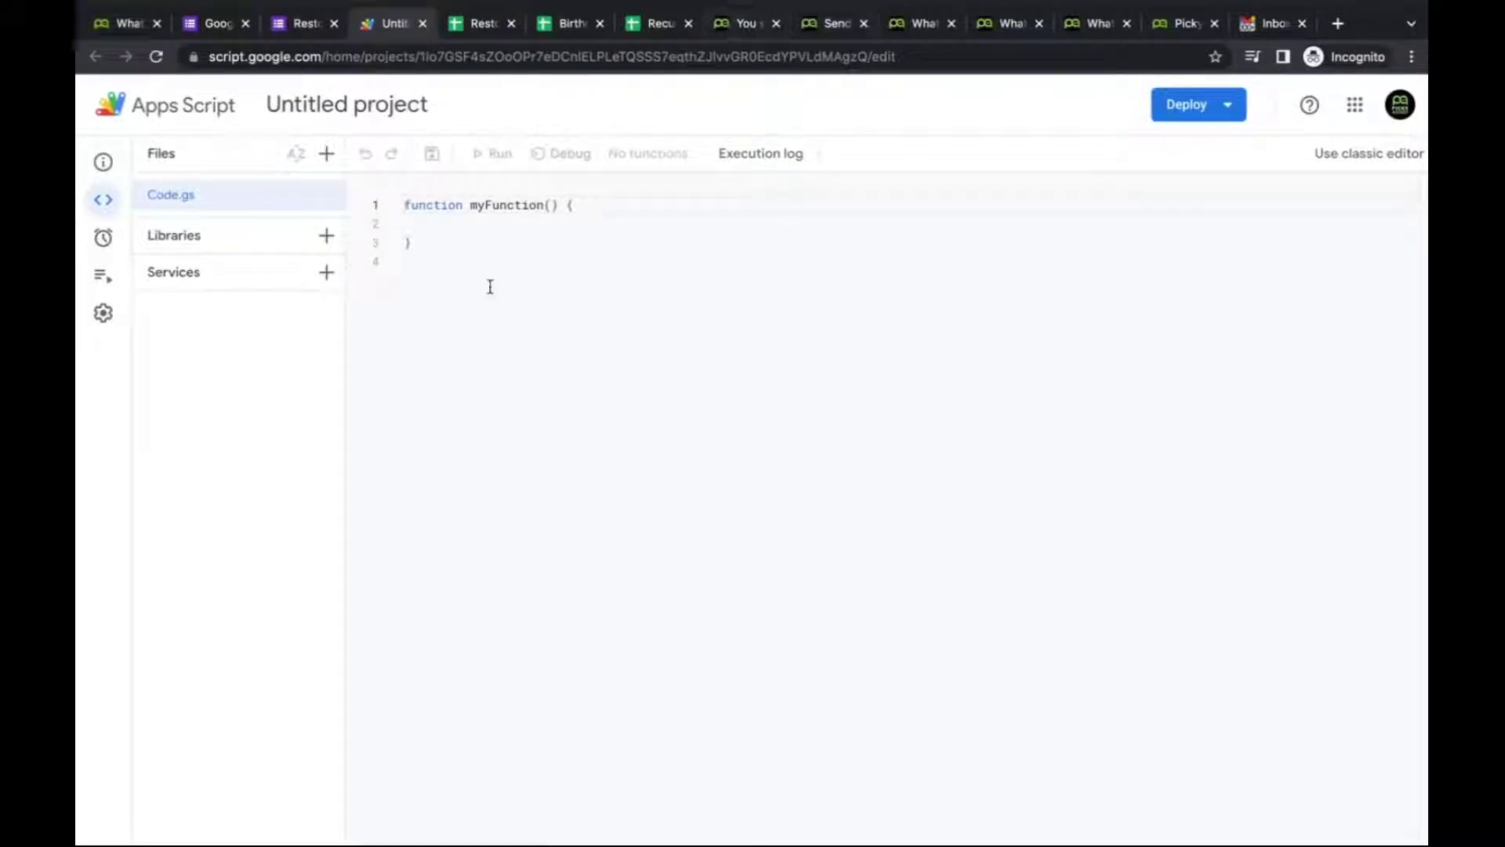
Step: Select the sample onSubmit webhook script in the Google Form integration guide
left_click(825, 23)
left_click(916, 25)
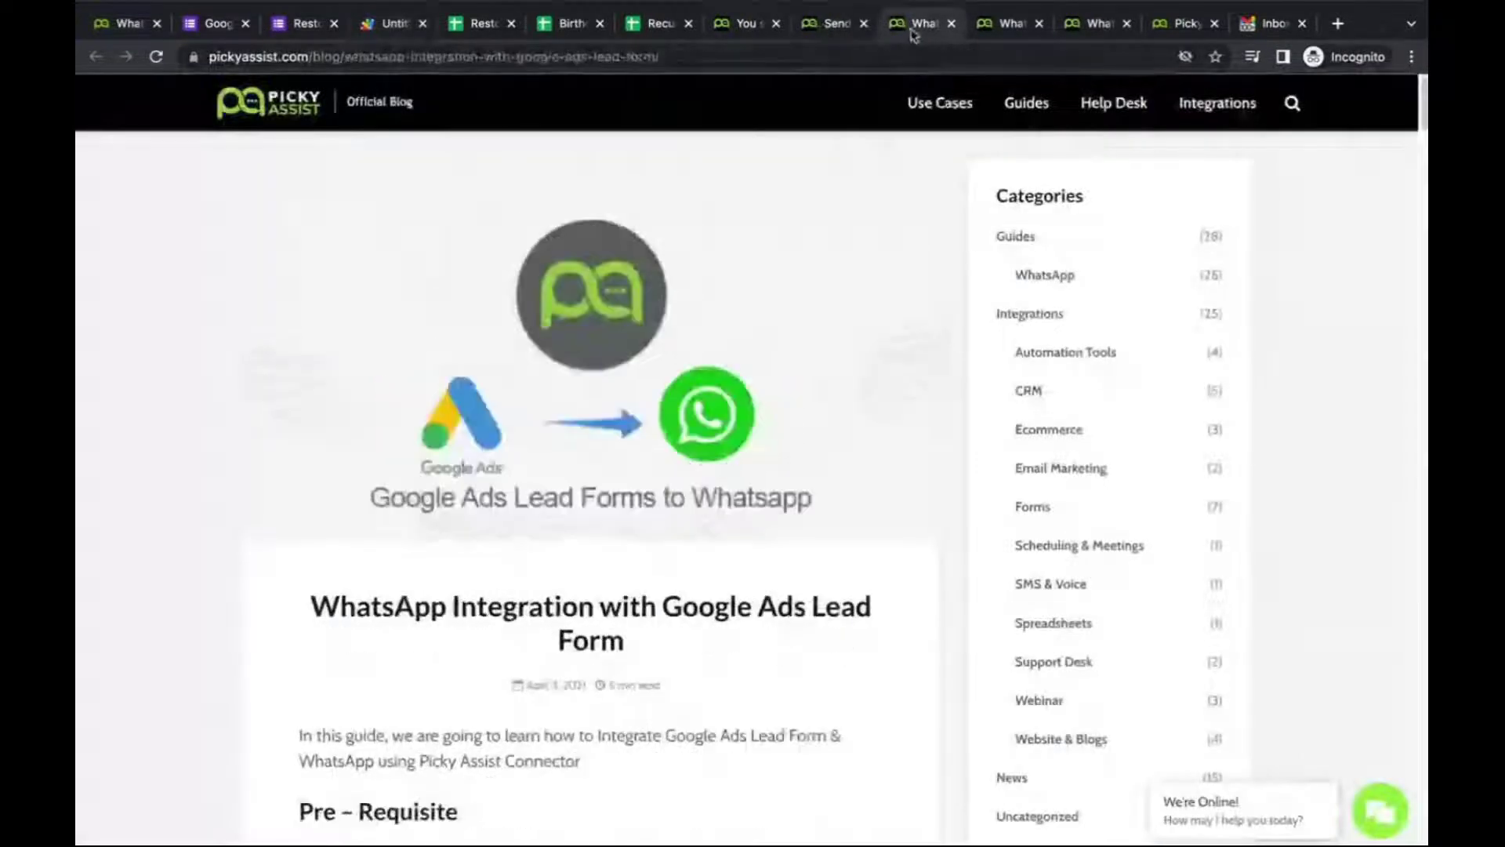
left_click(1007, 25)
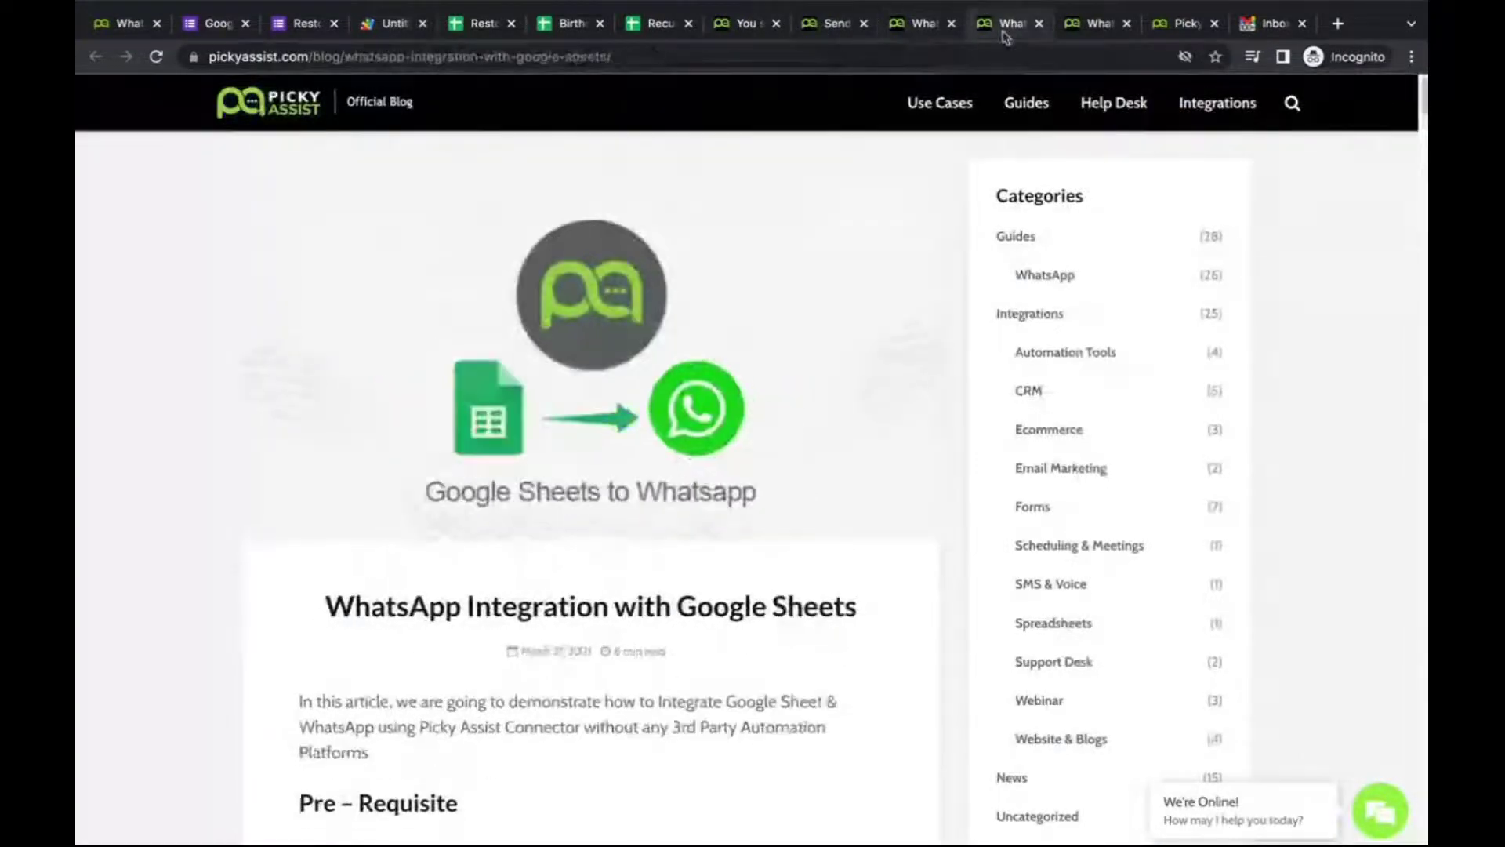
left_click(1076, 33)
scroll(618, 519, "down", 5)
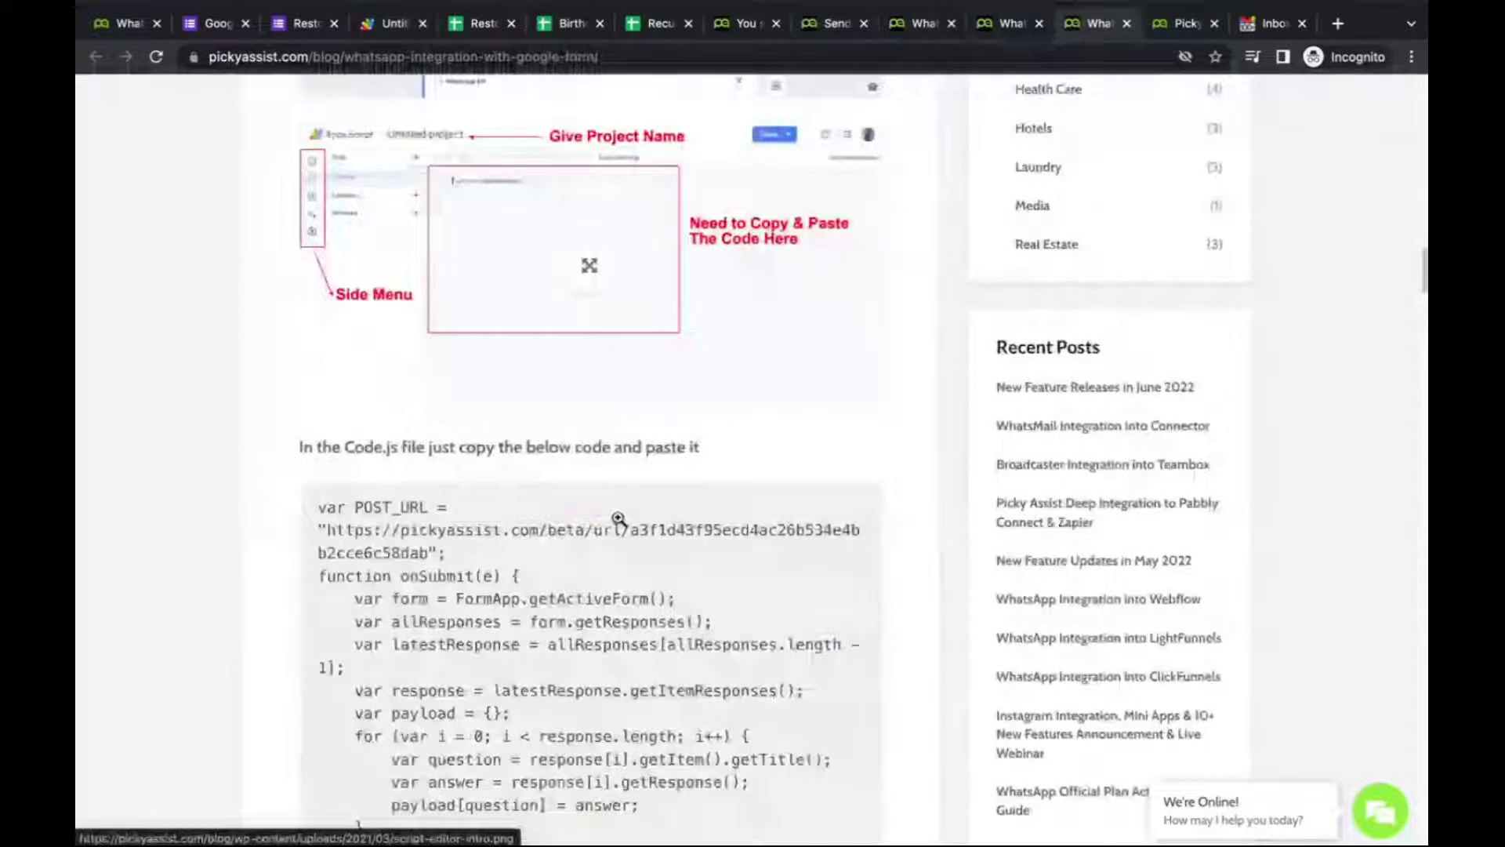
scroll(618, 518, "down", 4)
left_click_drag(319, 182, 509, 688)
key("ctrl+c")
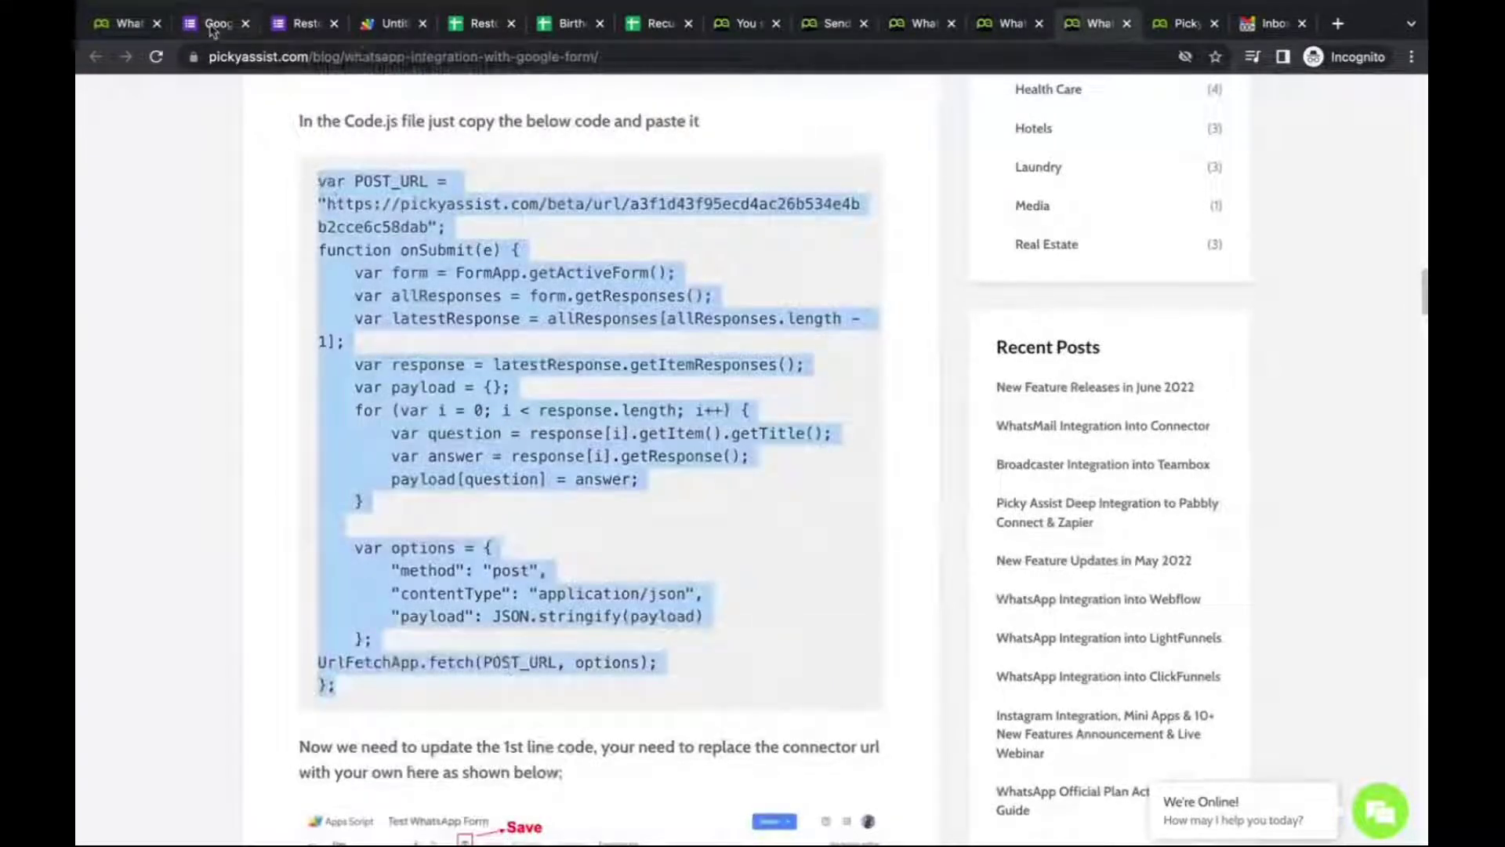
Step: Replace the default myFunction code in Code.gs with the guide's webhook script
left_click(389, 24)
left_click(470, 322)
key("ctrl+a")
key("ctrl+v")
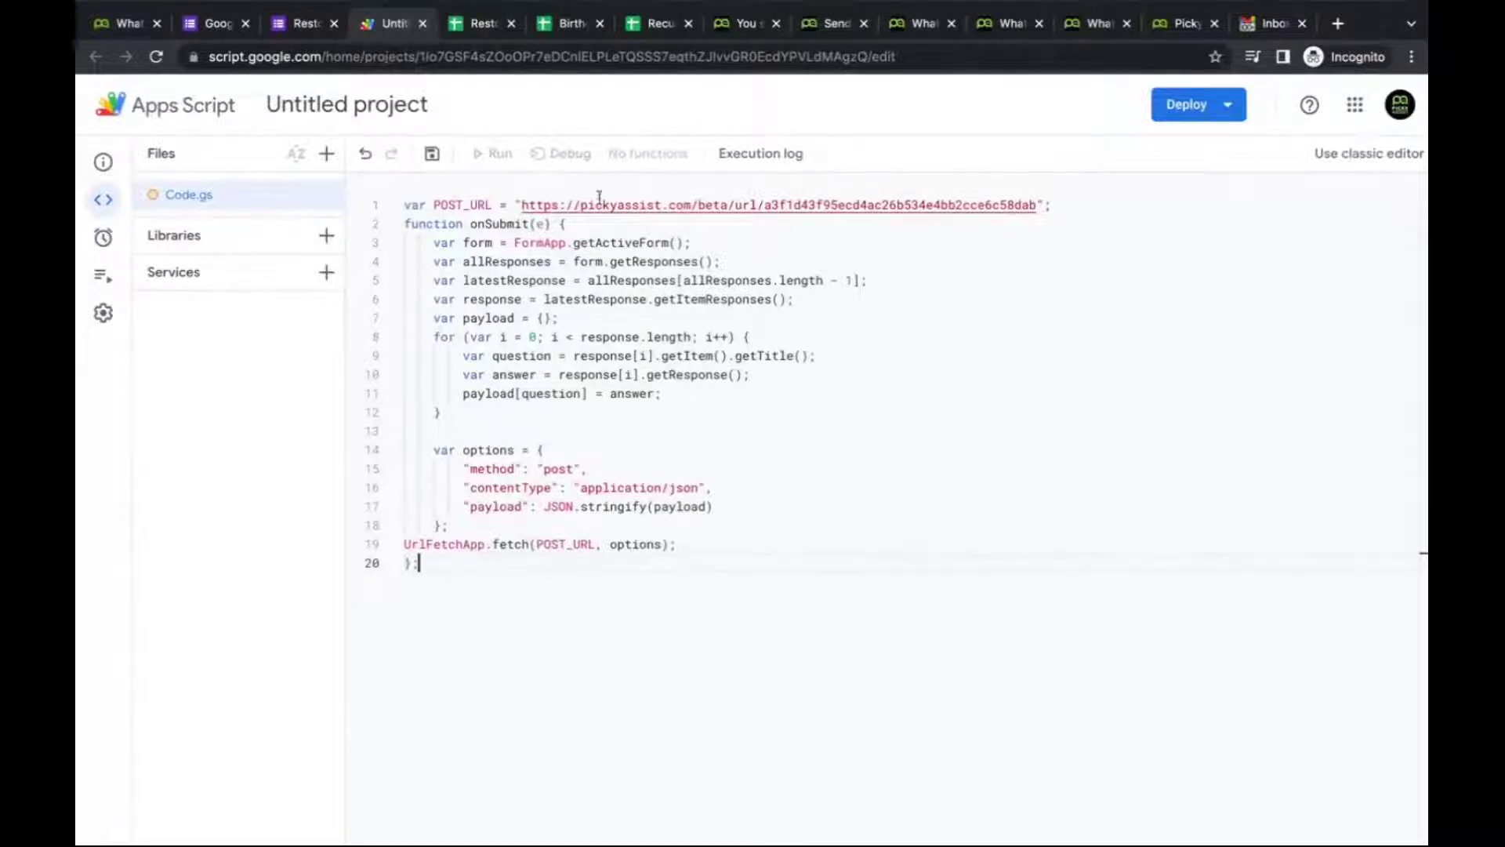
left_click(1173, 25)
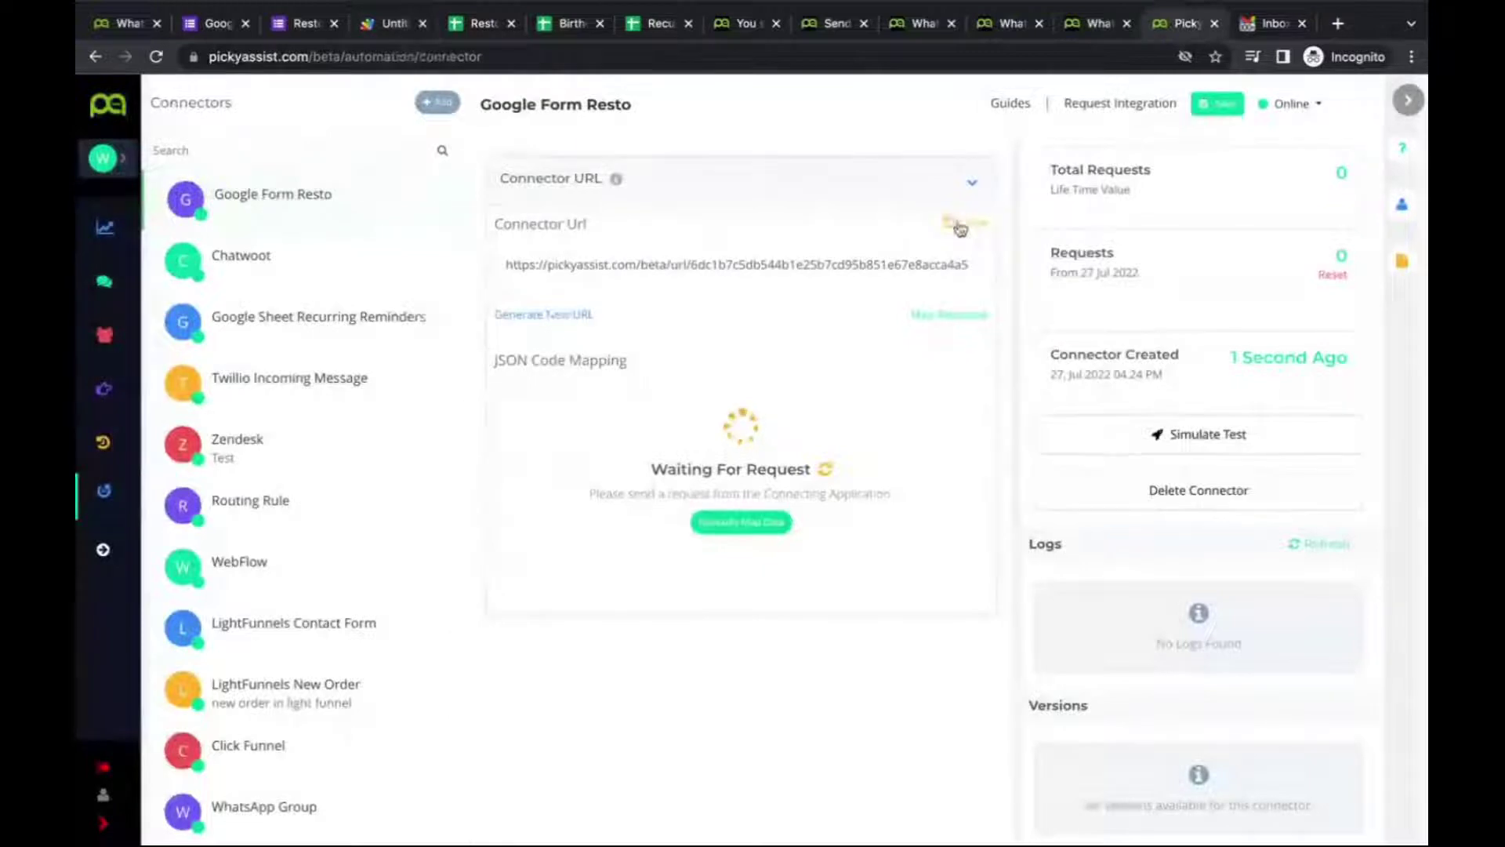
Step: Replace the placeholder POST_URL on line 1 with the copied Google Form Resto connector URL
left_click(950, 223)
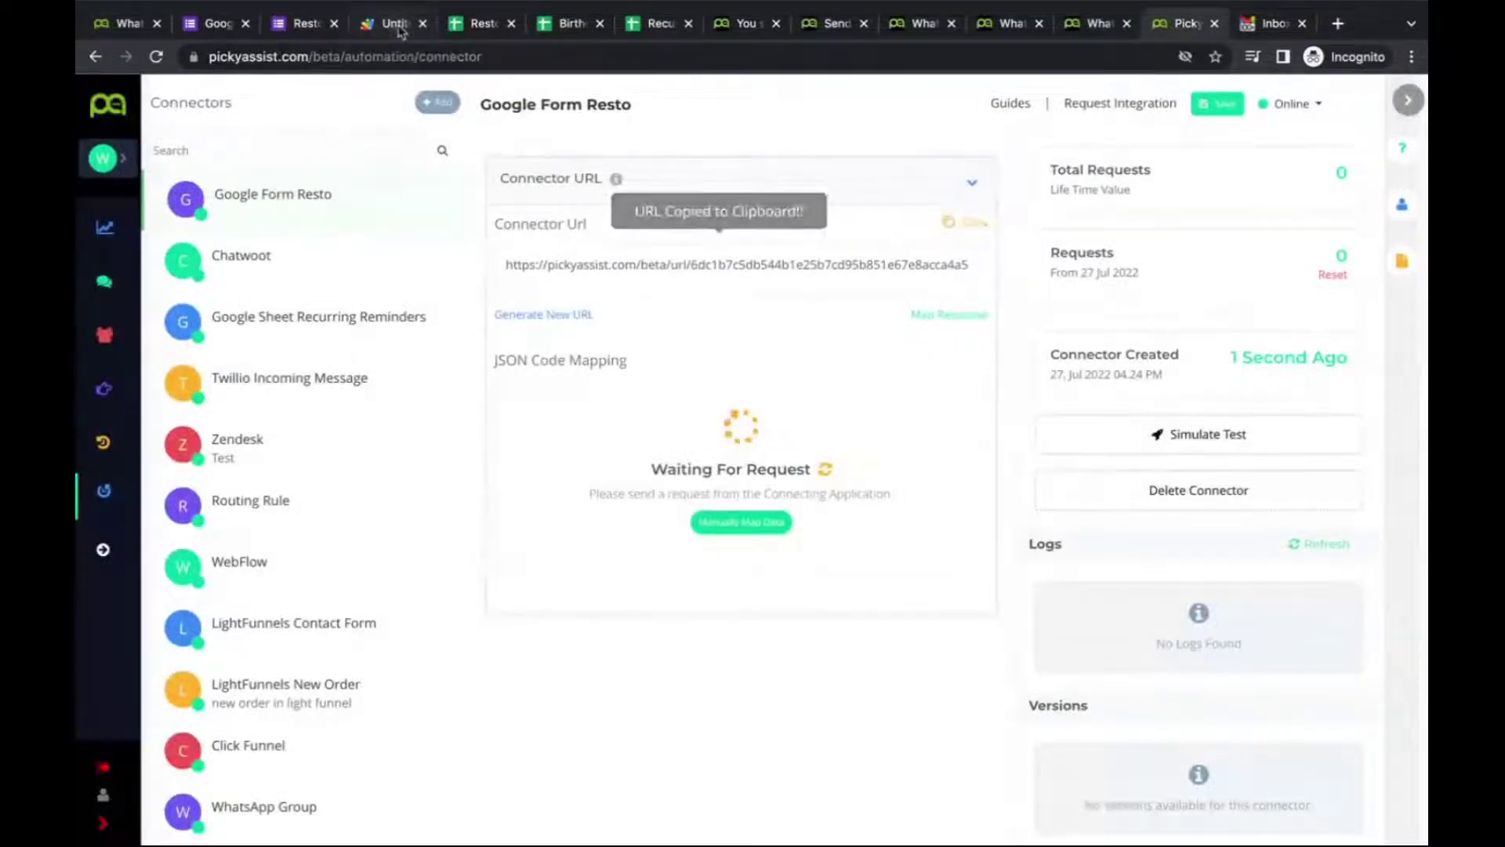
left_click(392, 23)
left_click_drag(1041, 205, 523, 204)
key("BackSpace")
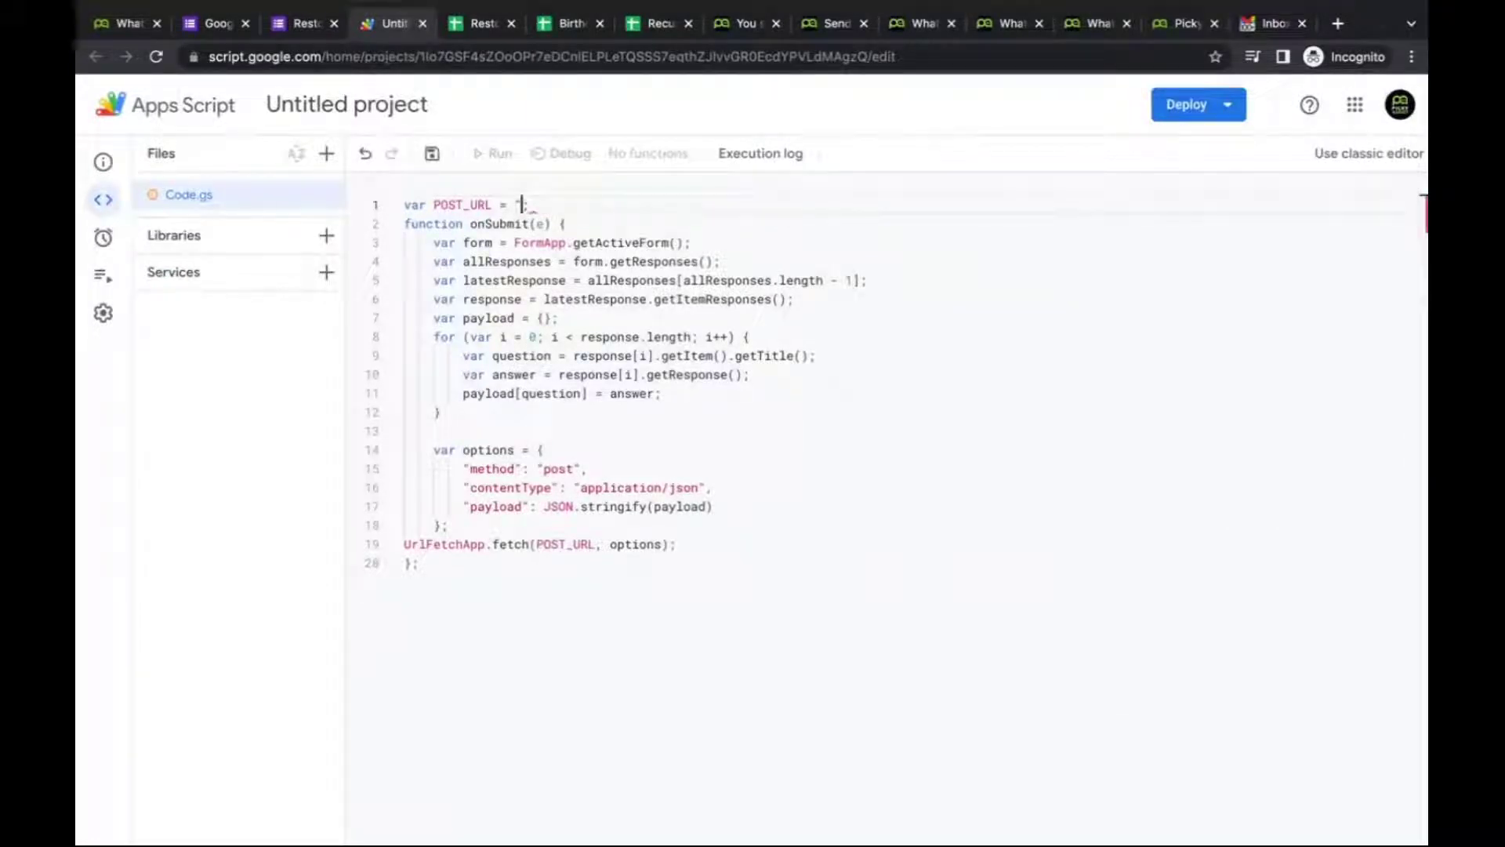
key("ctrl+v")
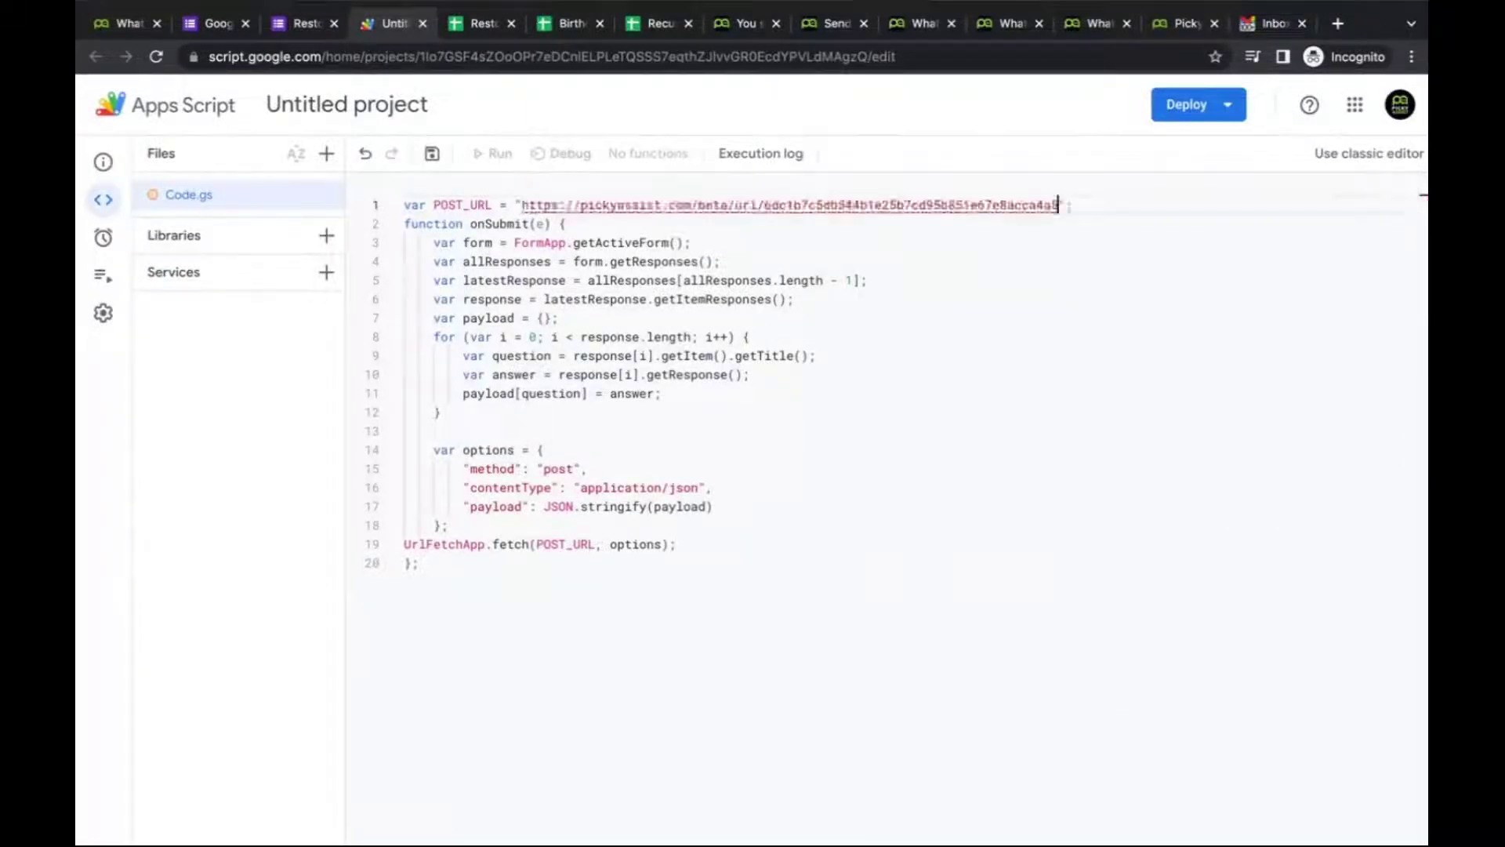
Step: Rename the Apps Script project to 'WhatsApp Alert Resto'
left_click(353, 104)
type("G")
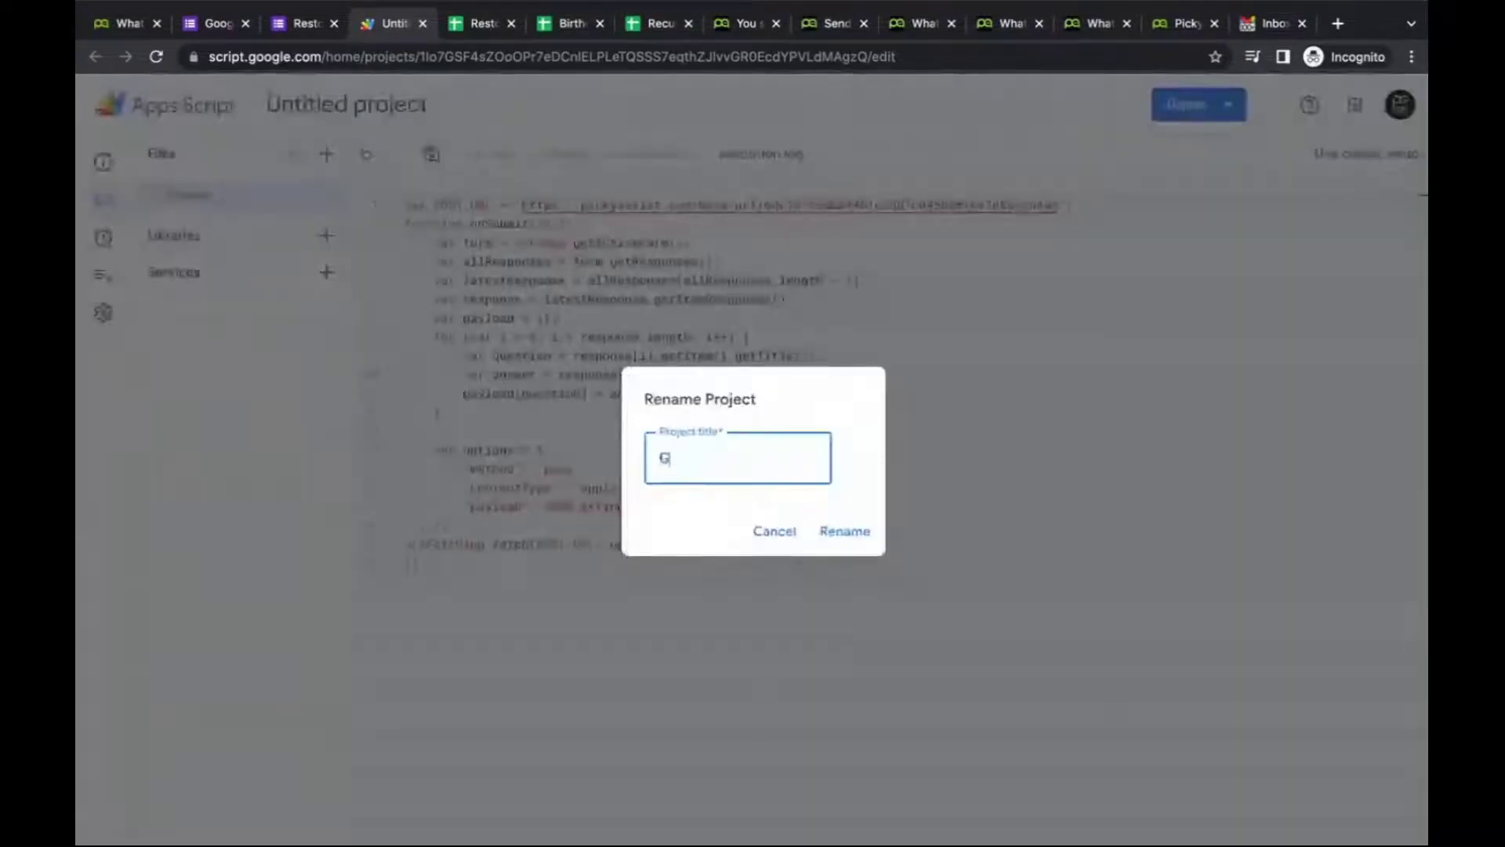
type("oogle Form Resto")
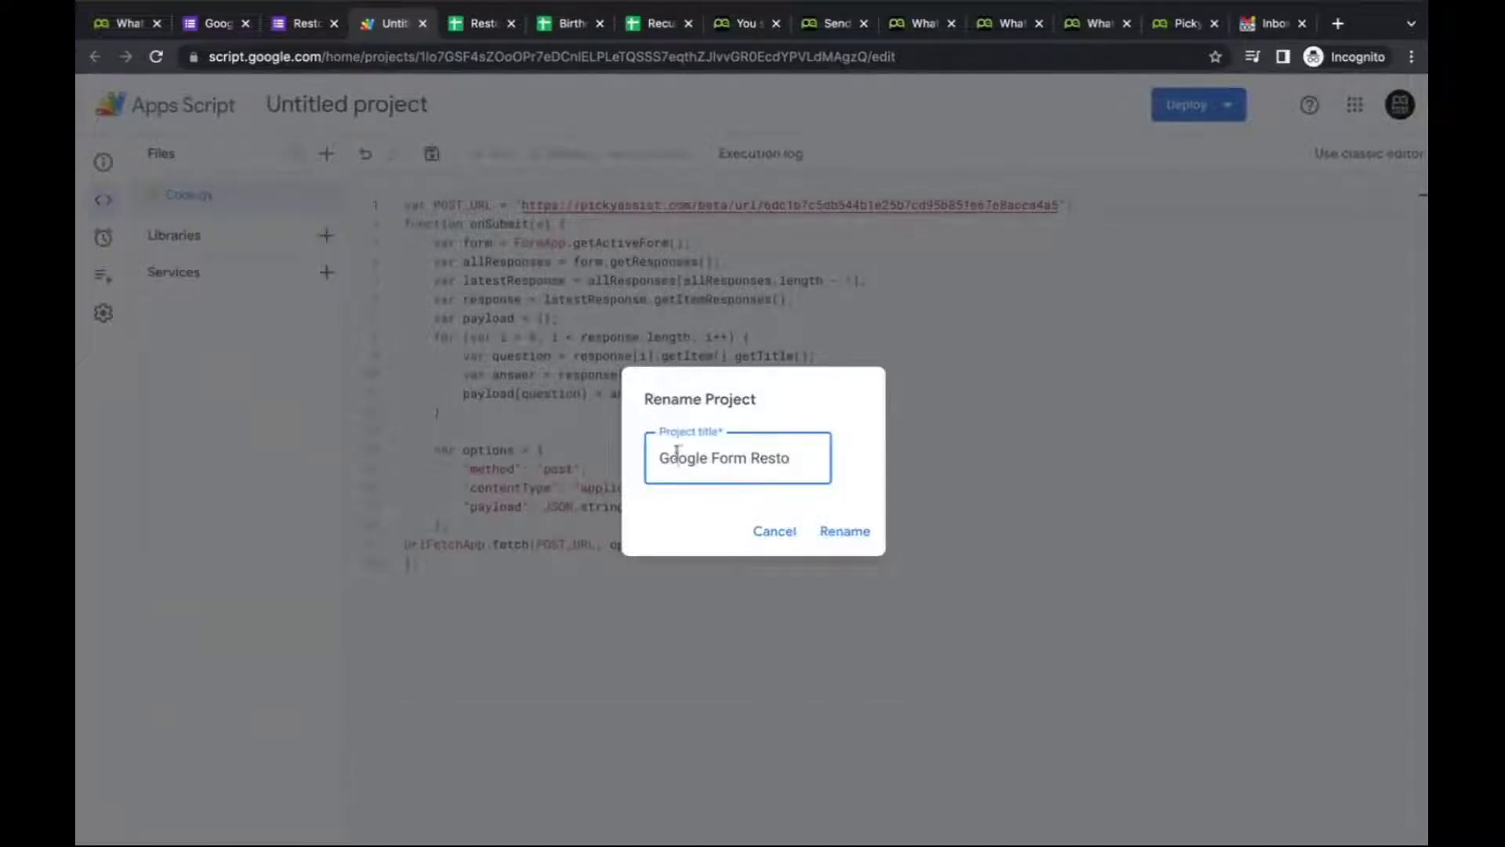
double_click(677, 455)
type("WhatsApp")
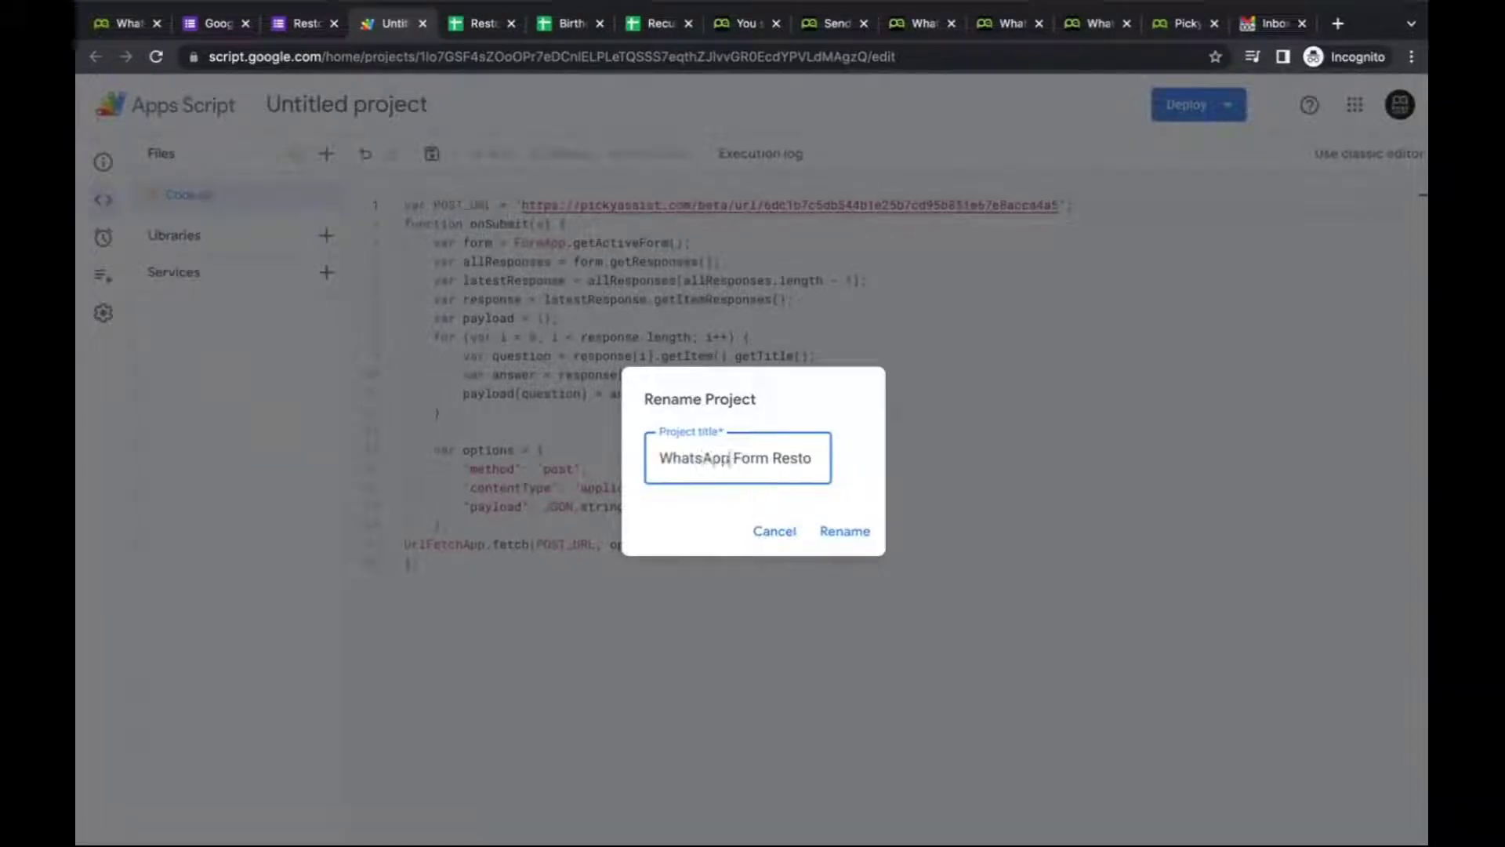
double_click(694, 458)
double_click(751, 458)
type("Alert")
left_click(833, 531)
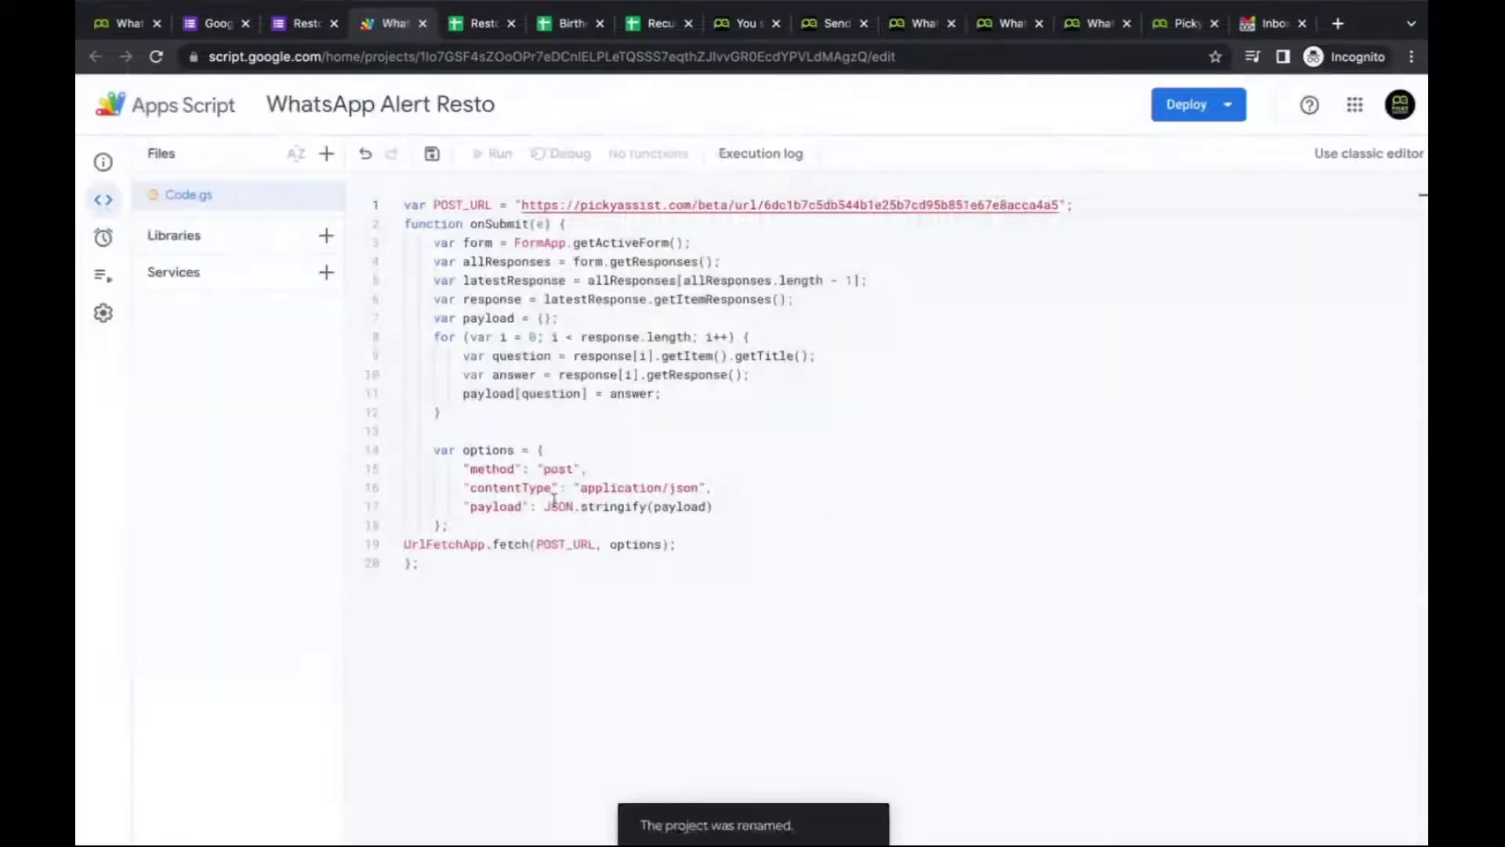
mouse_move(104, 244)
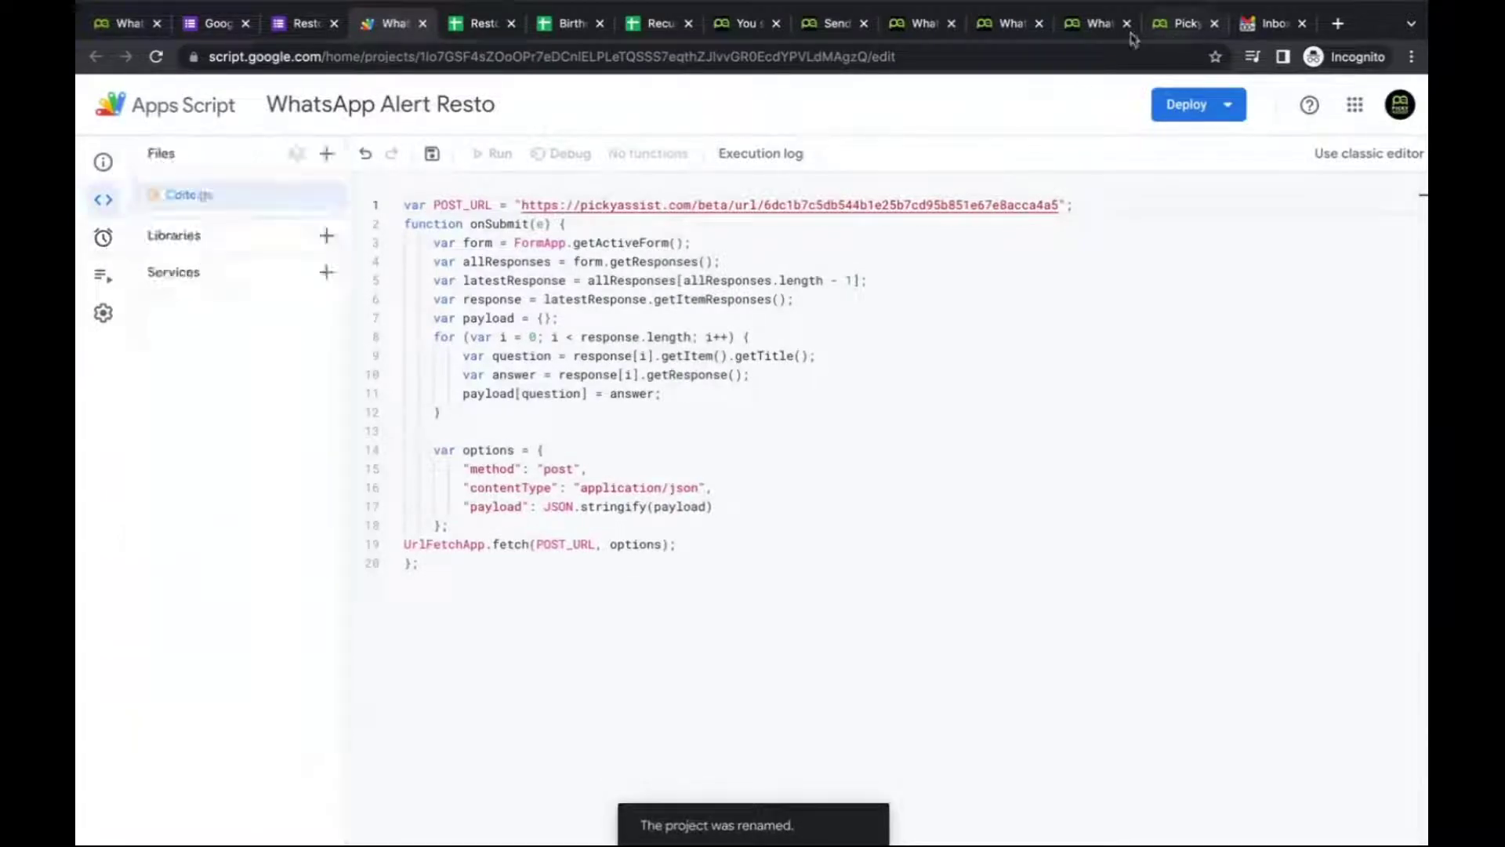
left_click(1096, 25)
Step: Save the WhatsApp Alert Resto script project
scroll(782, 541, "down", 2)
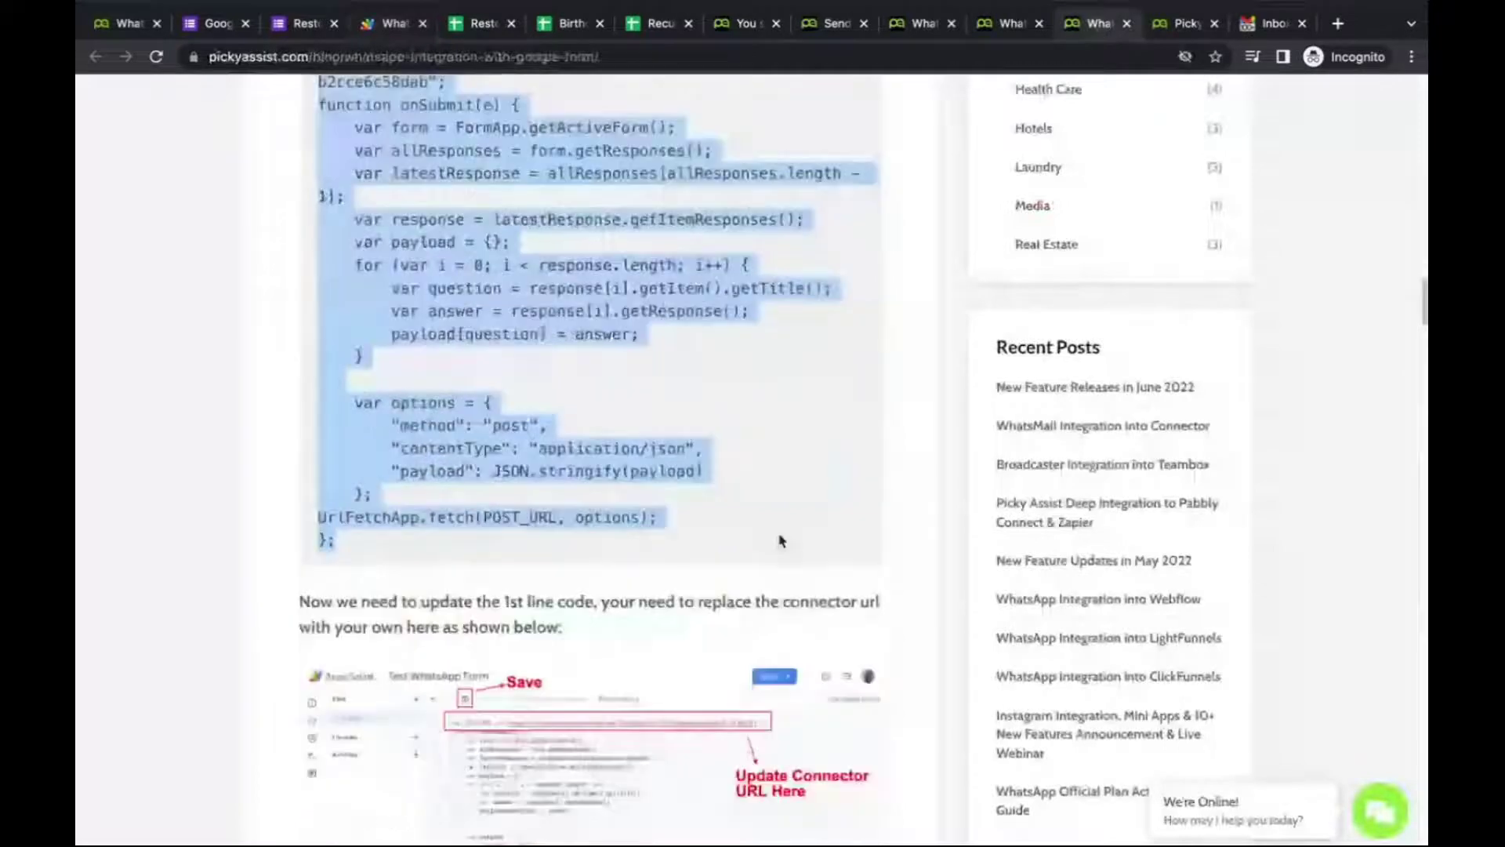
scroll(782, 541, "down", 3)
scroll(541, 470, "down", 1)
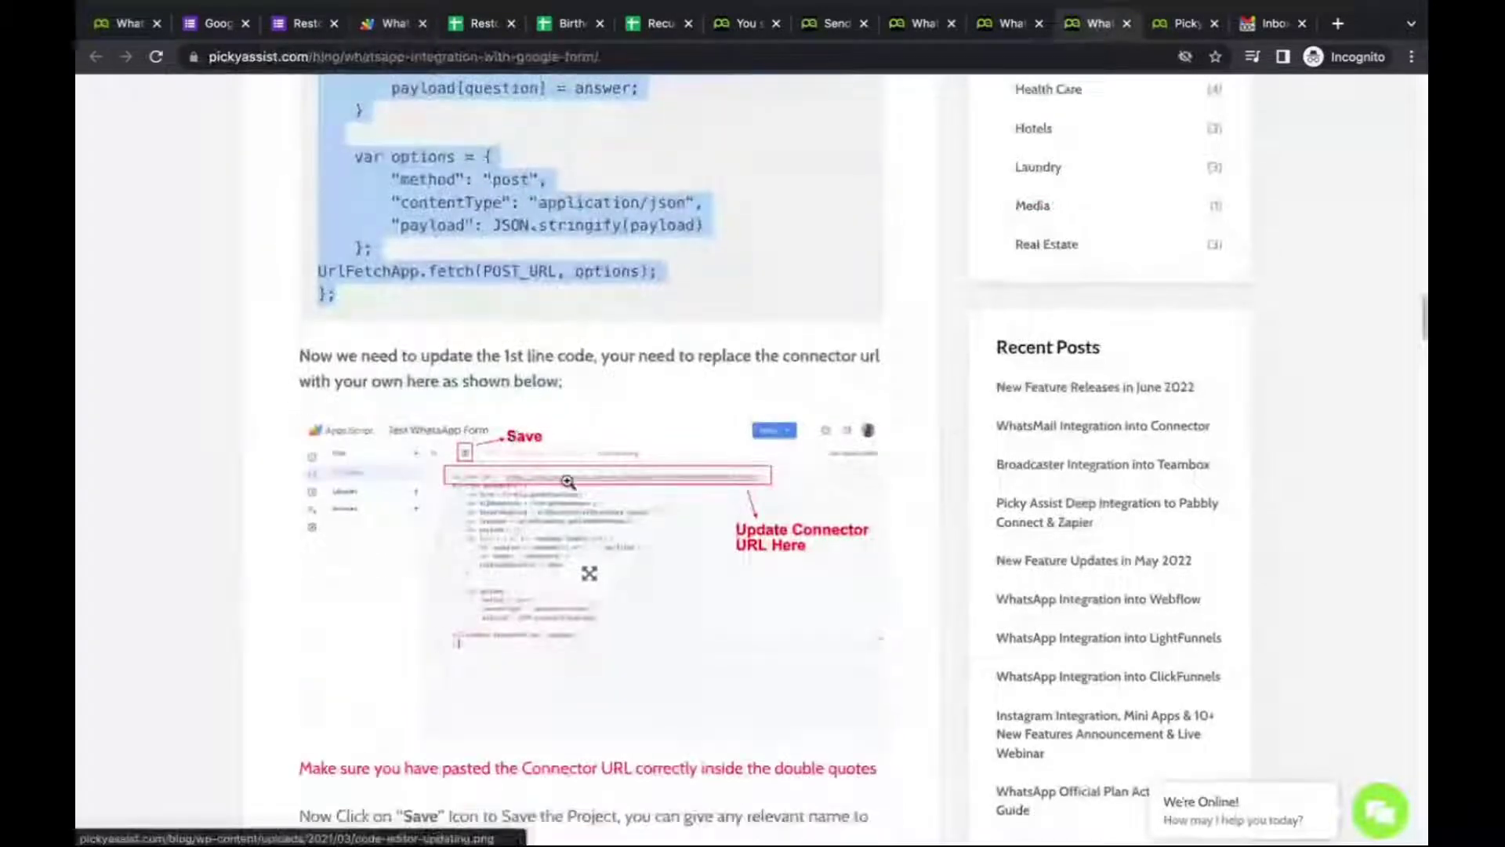
scroll(568, 481, "down", 2)
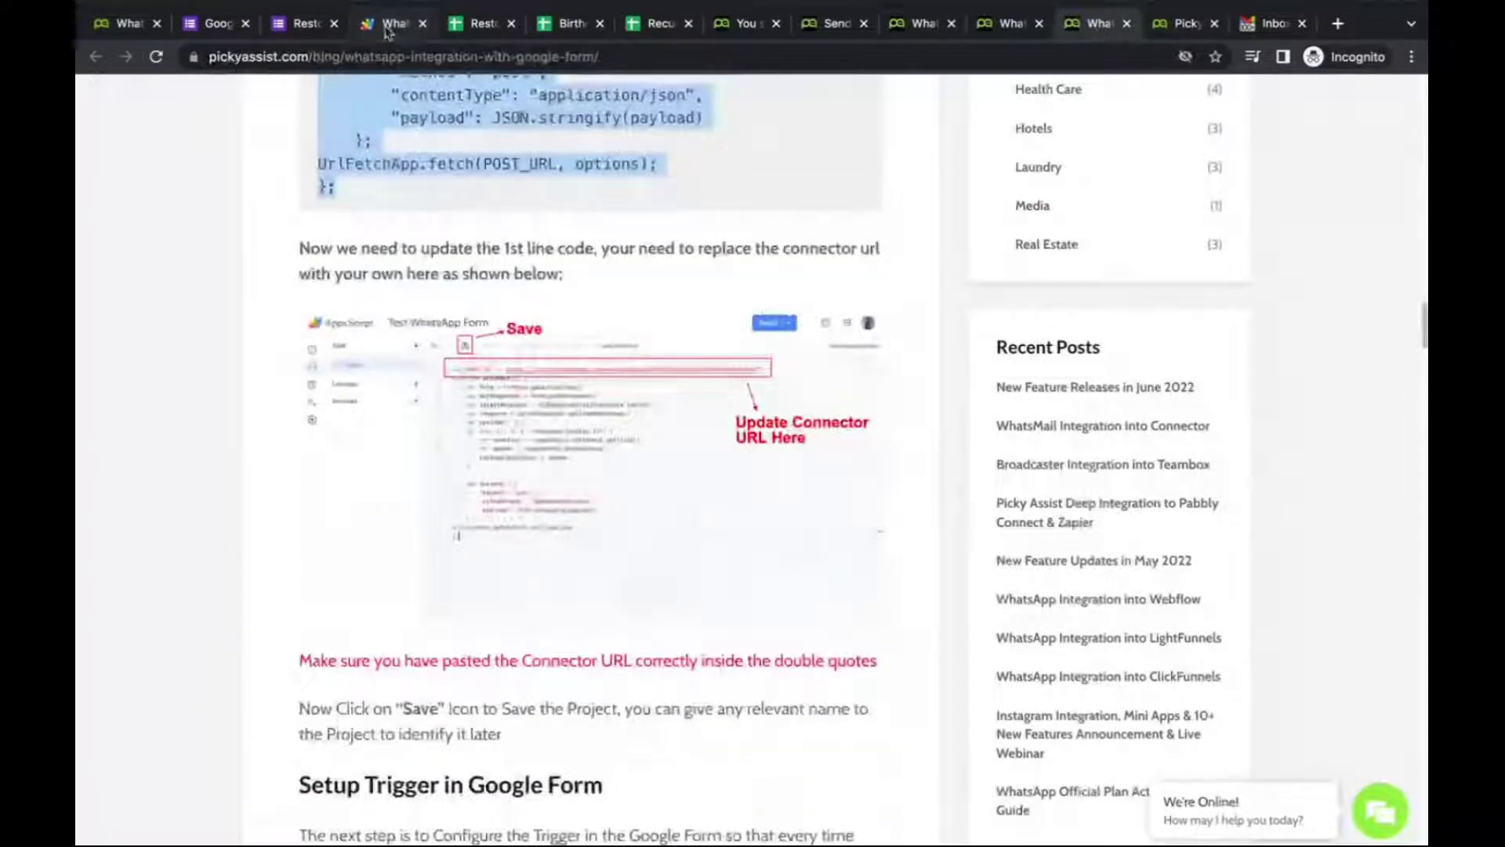
left_click(385, 32)
left_click(431, 154)
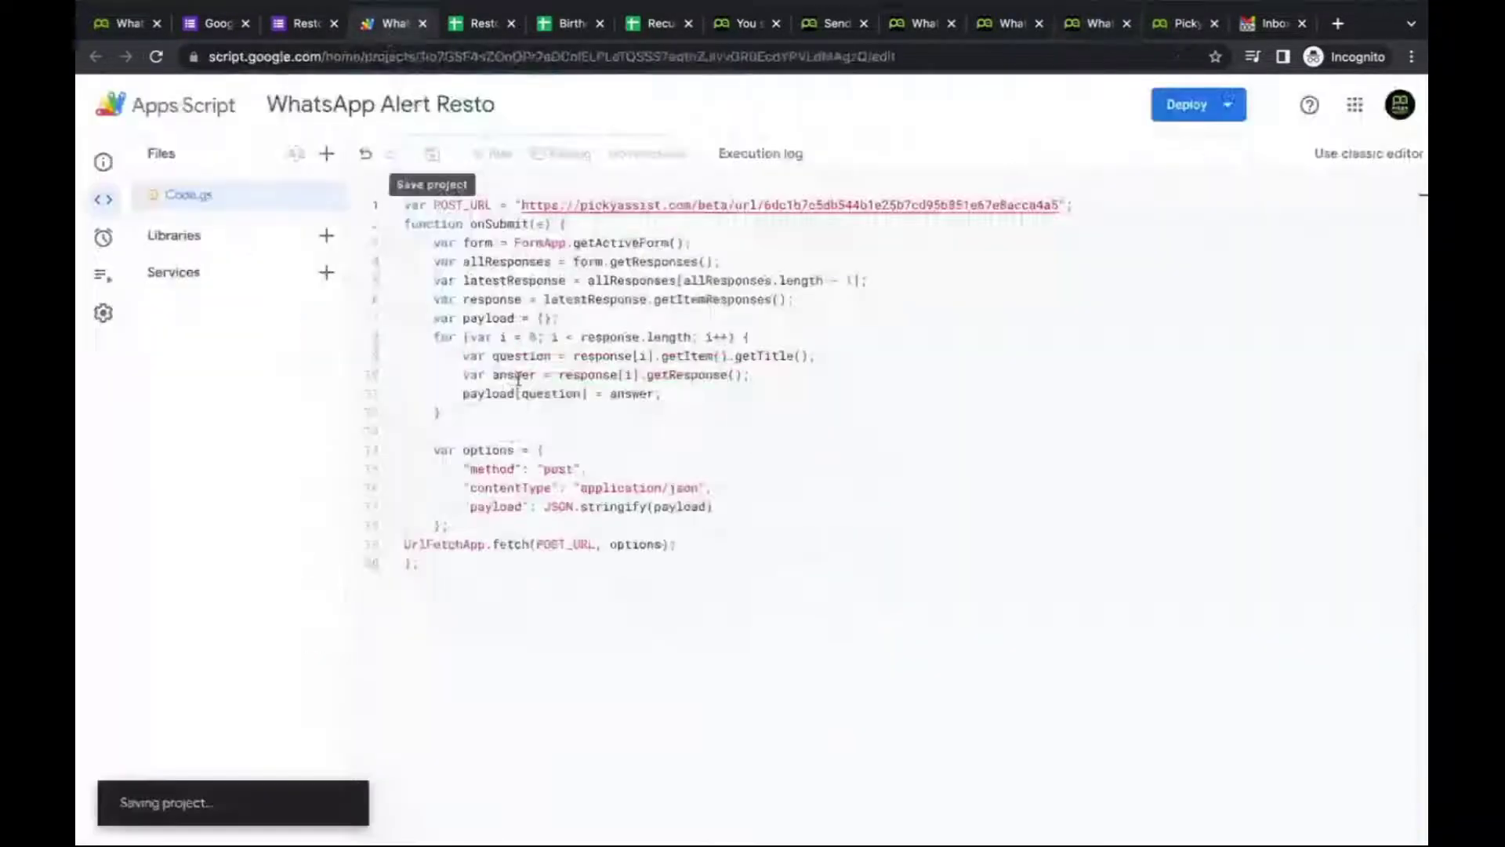
Step: Go to the project's Triggers list and start adding a new trigger
left_click(1185, 25)
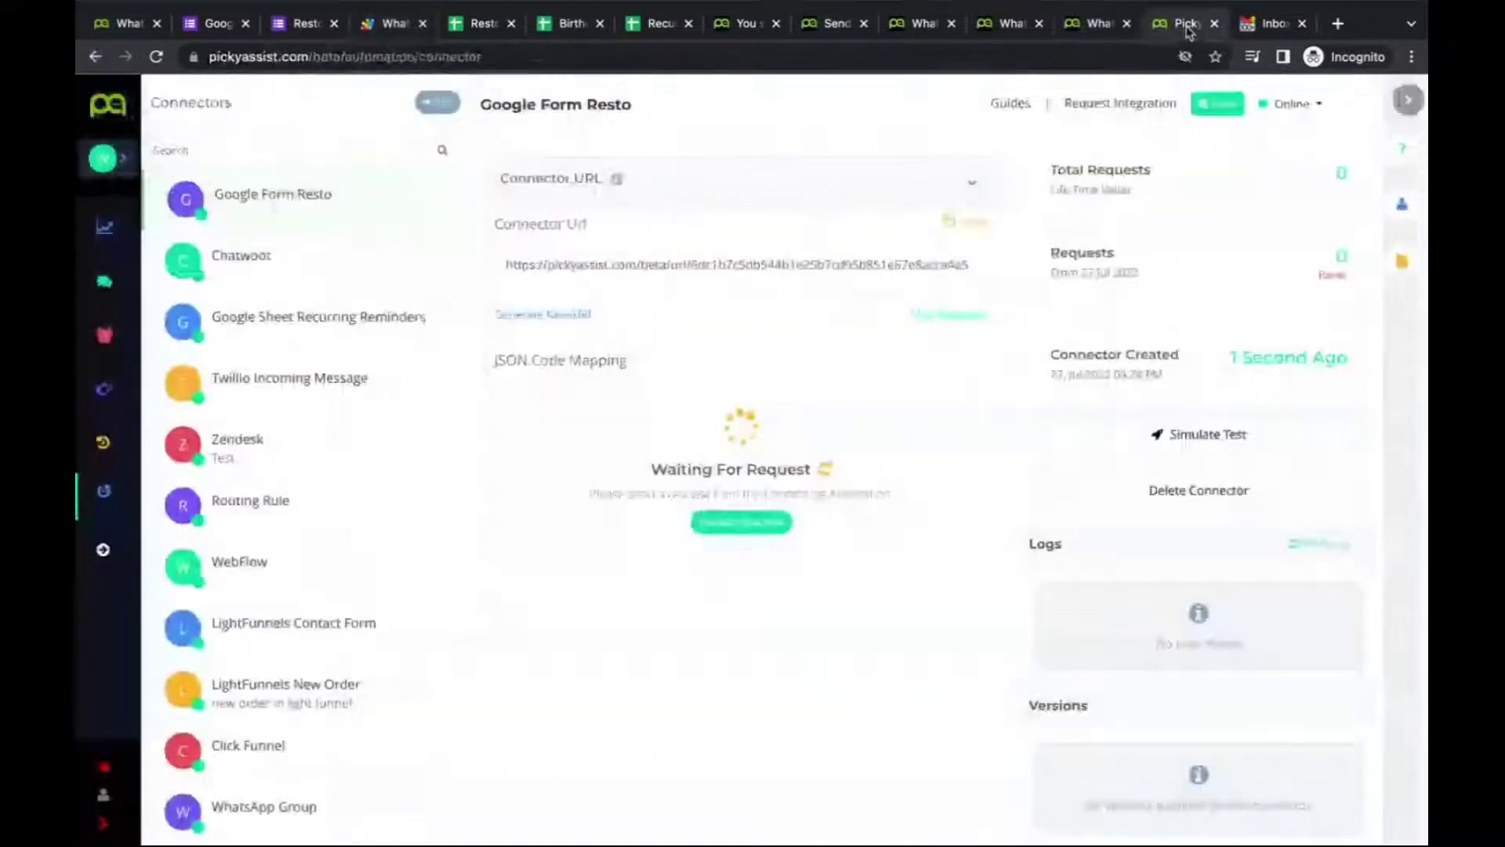
left_click(1095, 24)
scroll(592, 468, "down", 5)
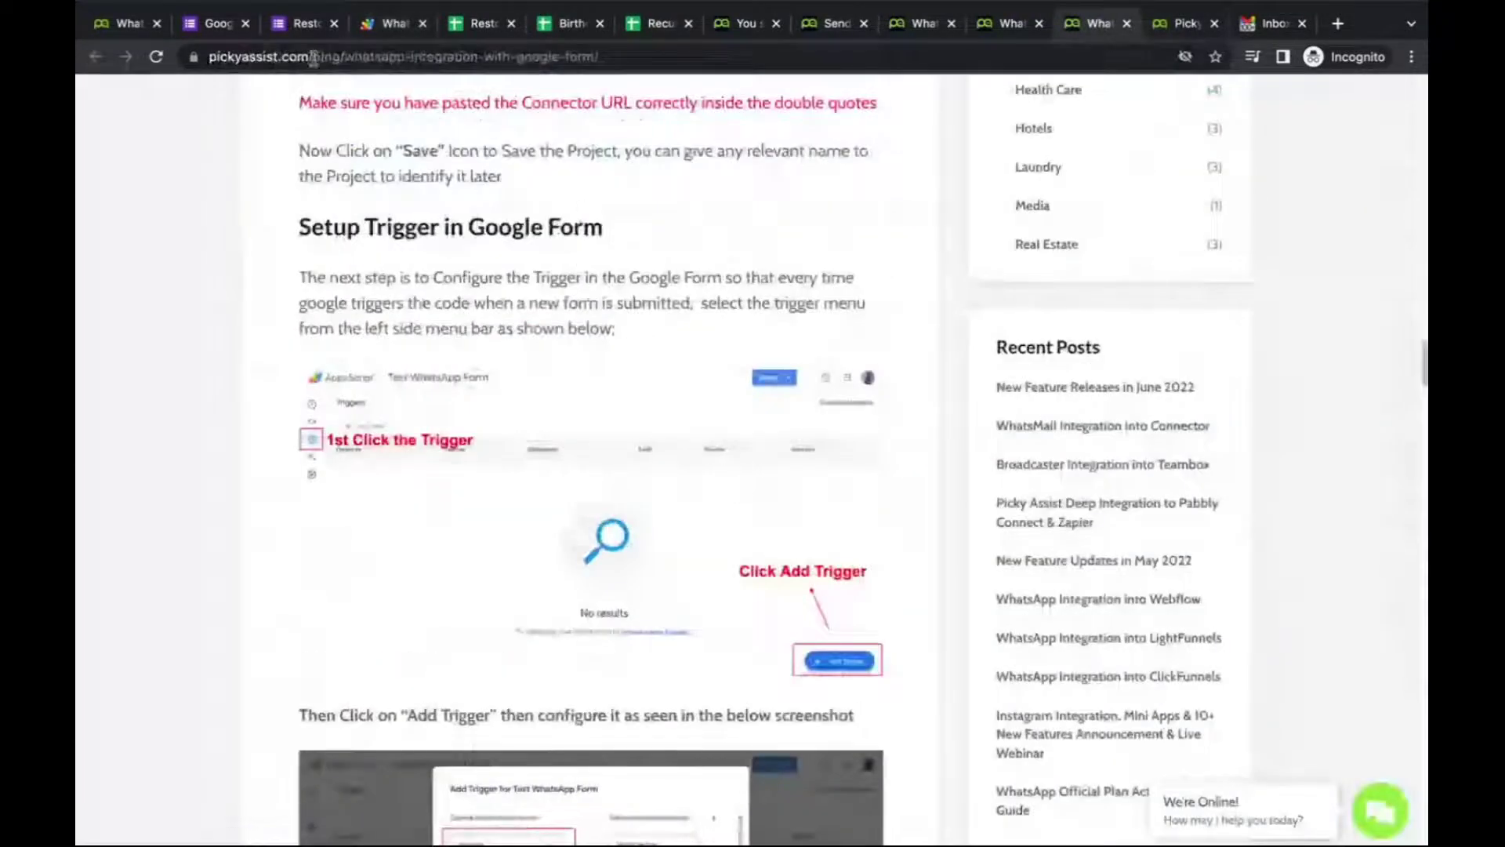
left_click(385, 25)
left_click(110, 241)
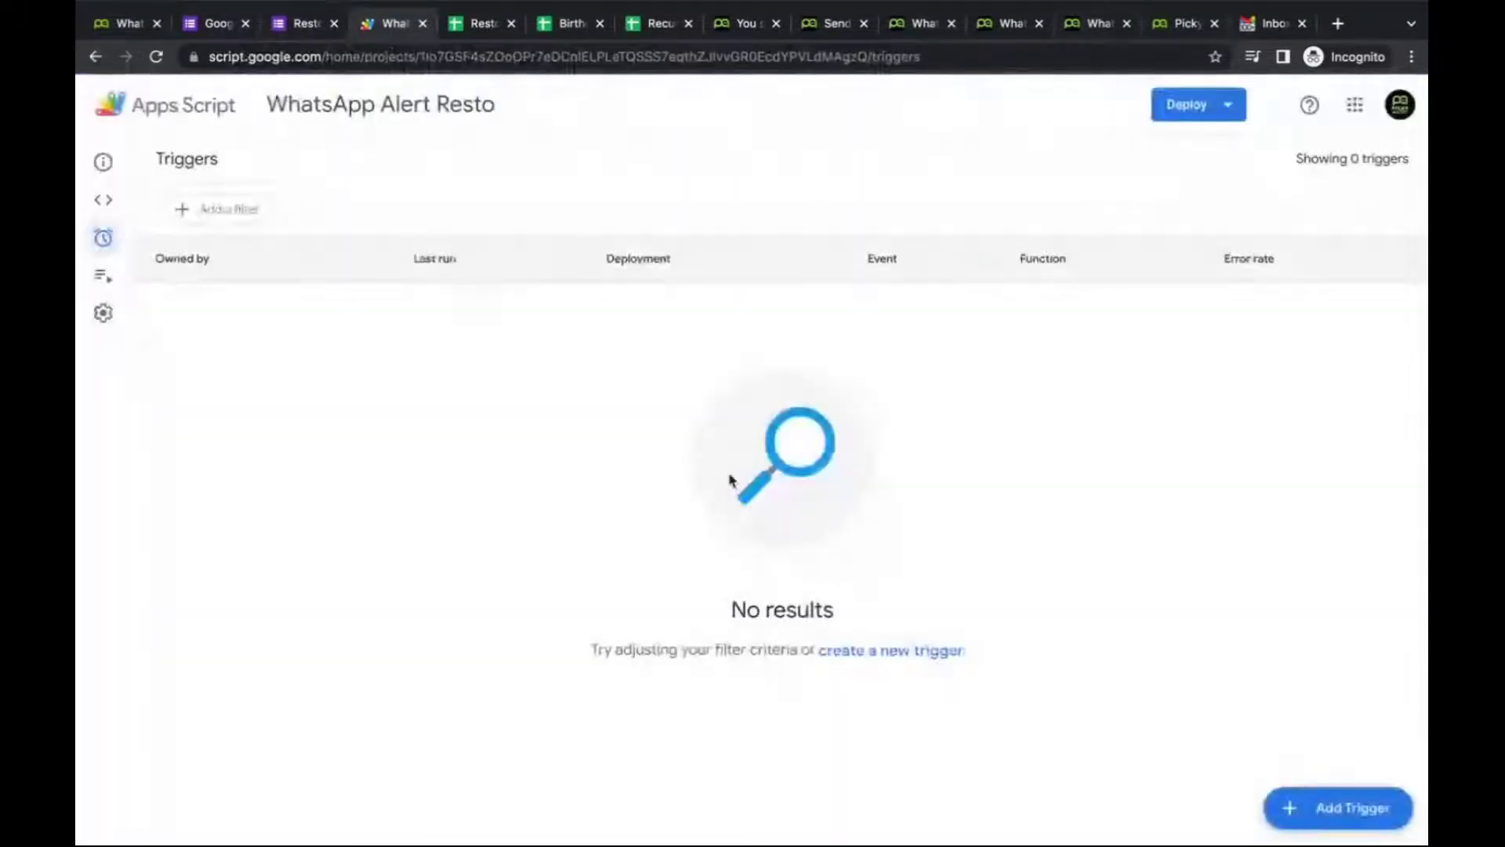
left_click(1350, 808)
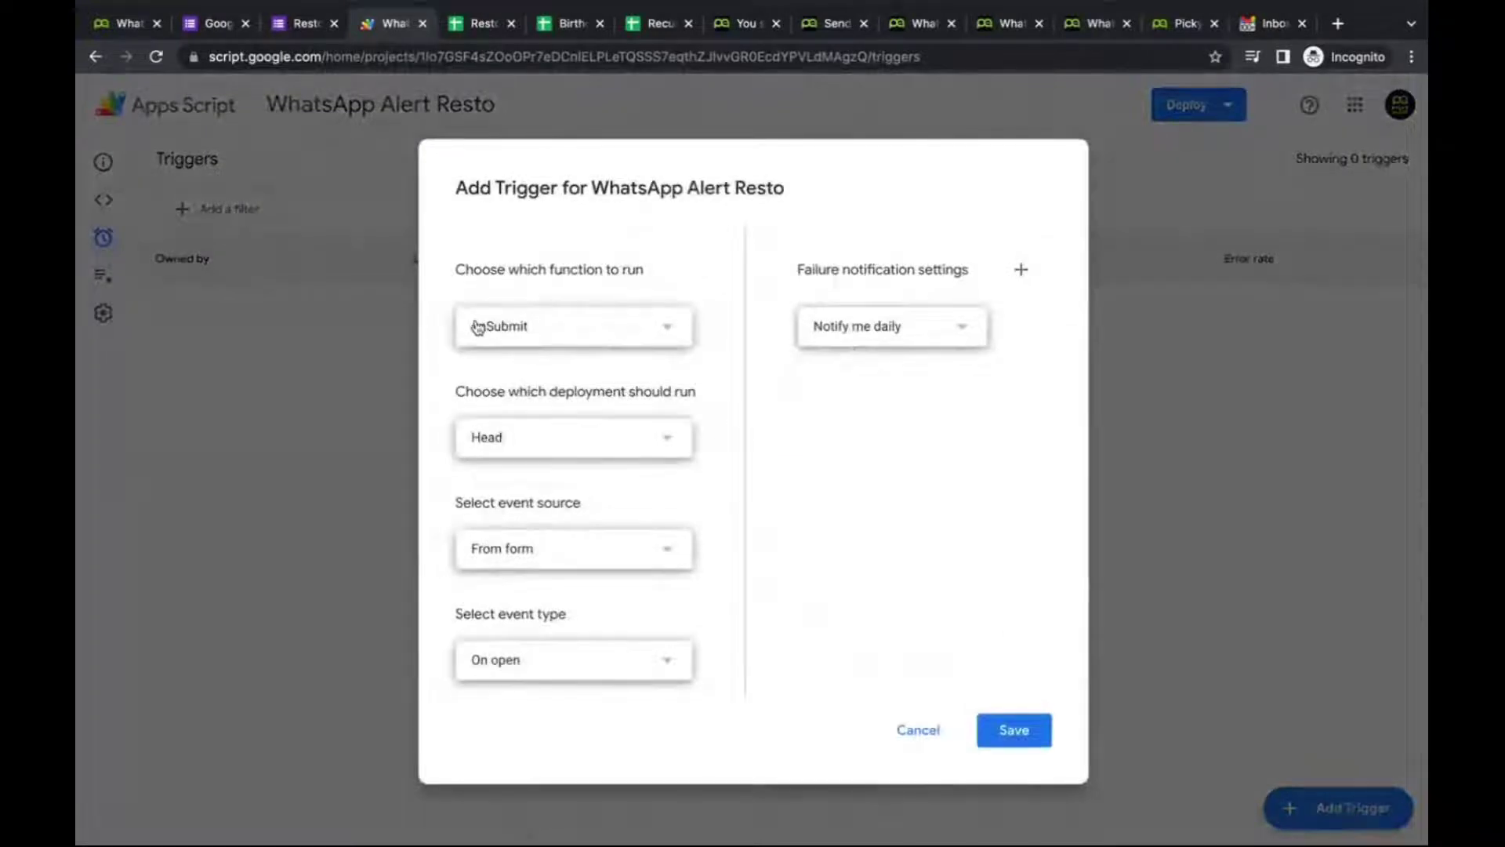
Step: Set the trigger to event source From form and event type On form submit, then save it
left_click(626, 551)
left_click(626, 551)
left_click(614, 670)
left_click(602, 708)
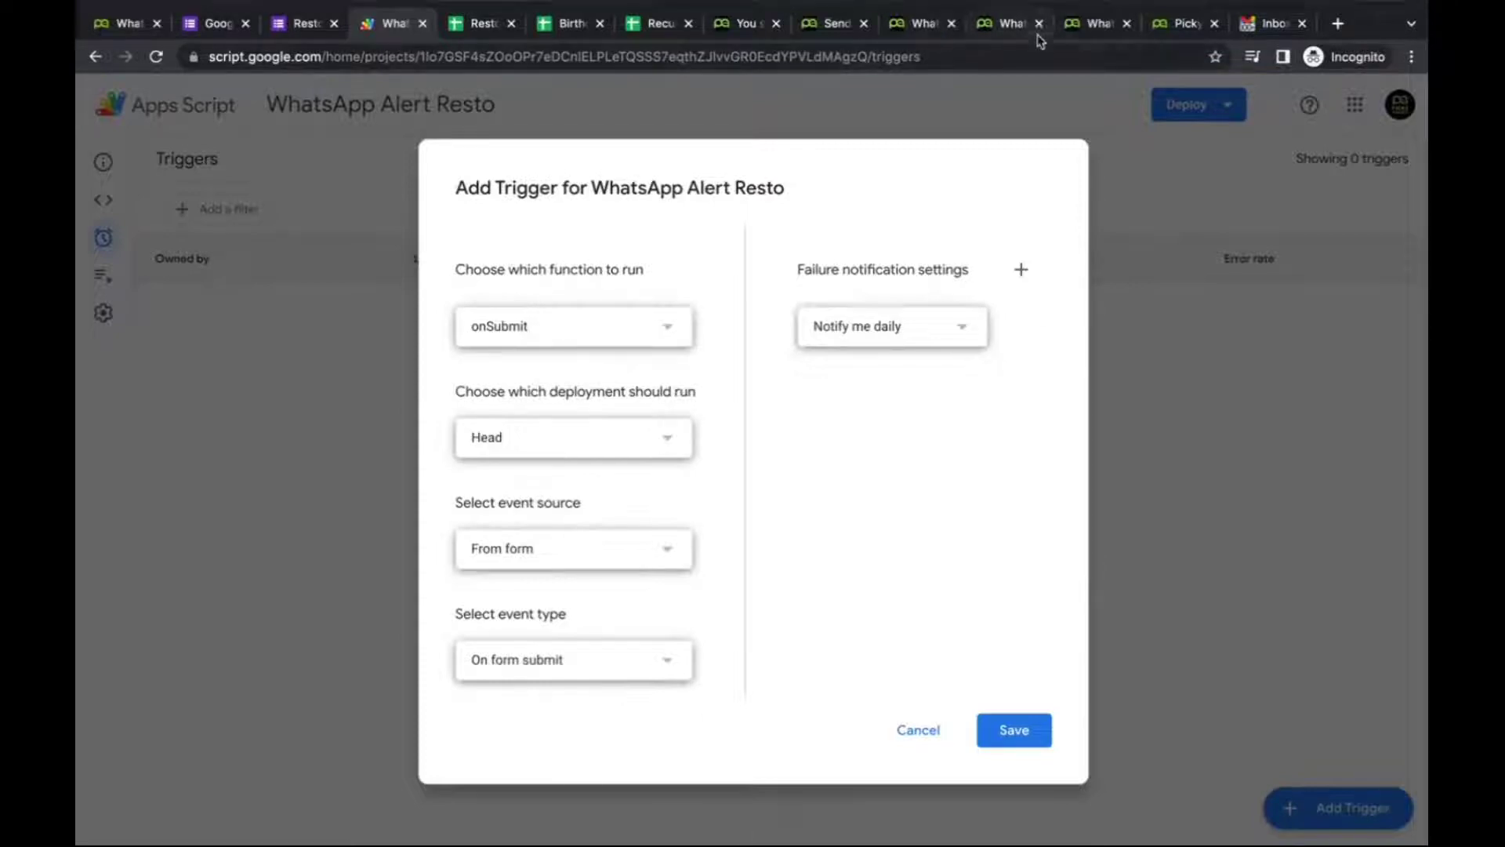
left_click(1090, 28)
scroll(588, 413, "down", 7)
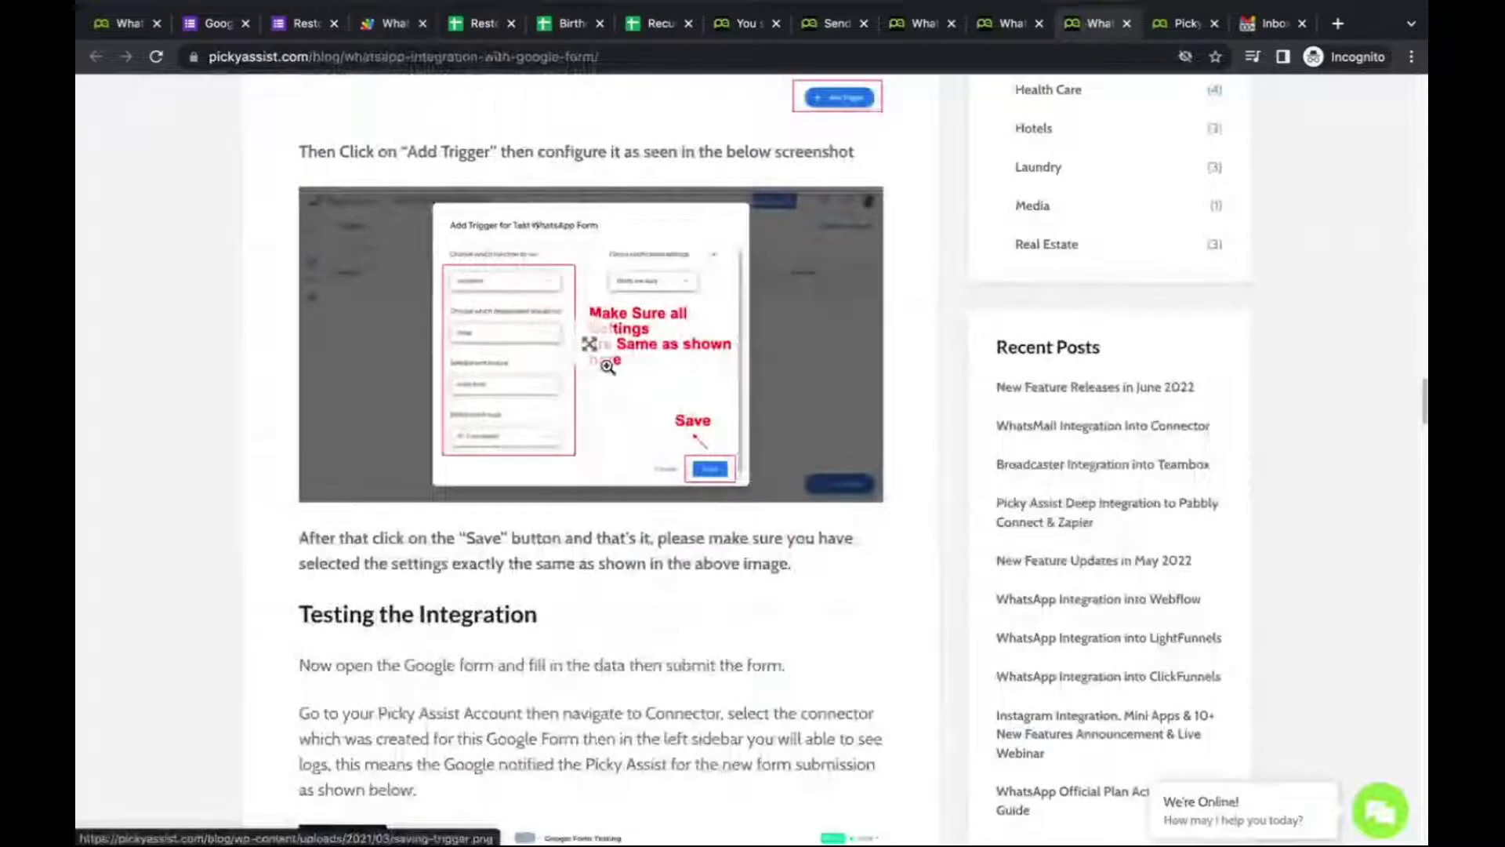
left_click(382, 23)
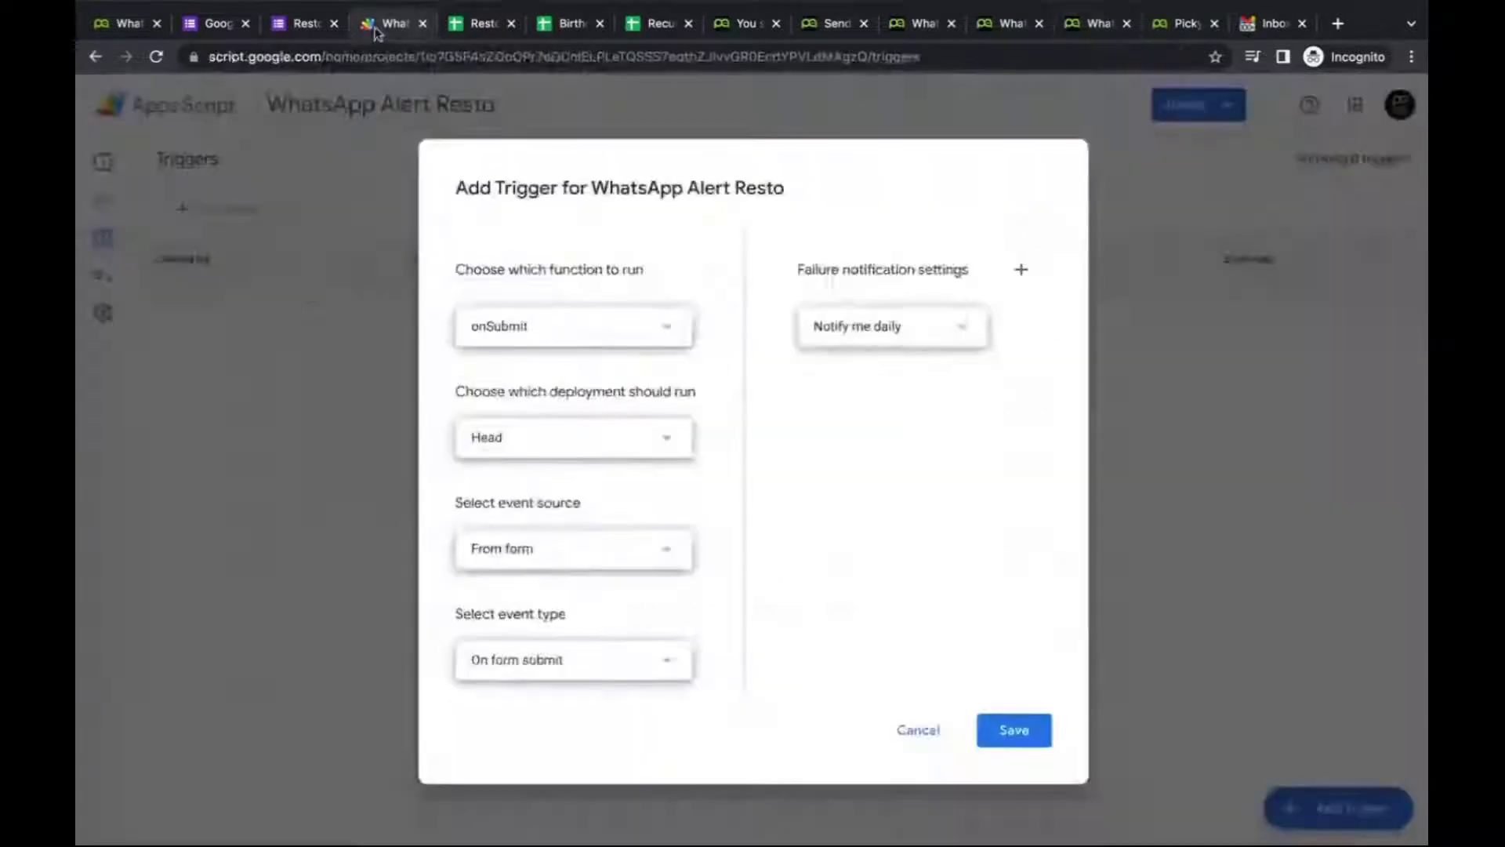
left_click(1019, 733)
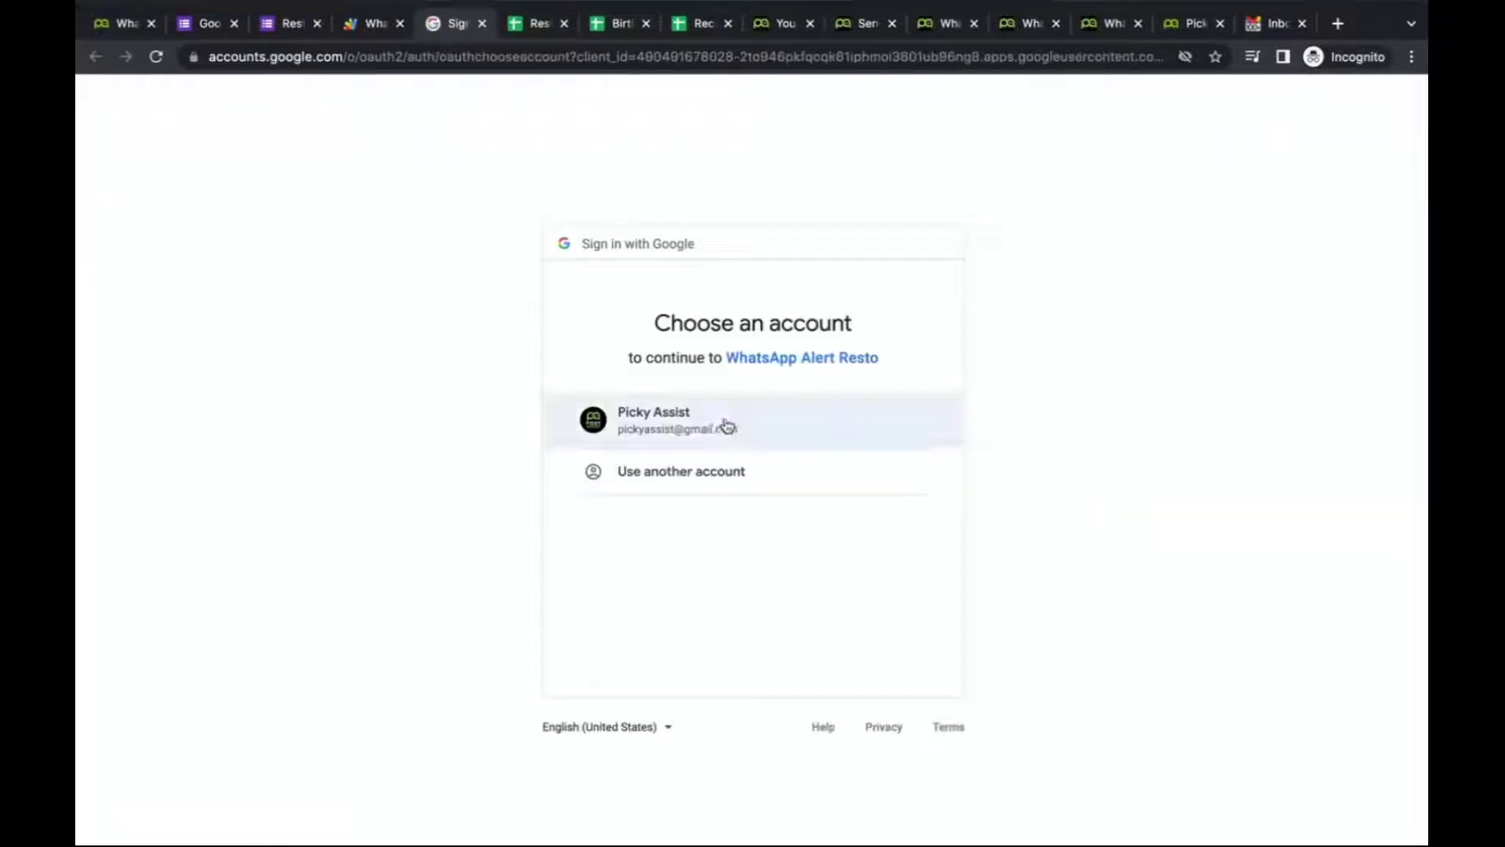
Step: Authorize WhatsApp Alert Resto with the Google account, proceeding past the unsafe-app warning and allowing access
left_click(726, 426)
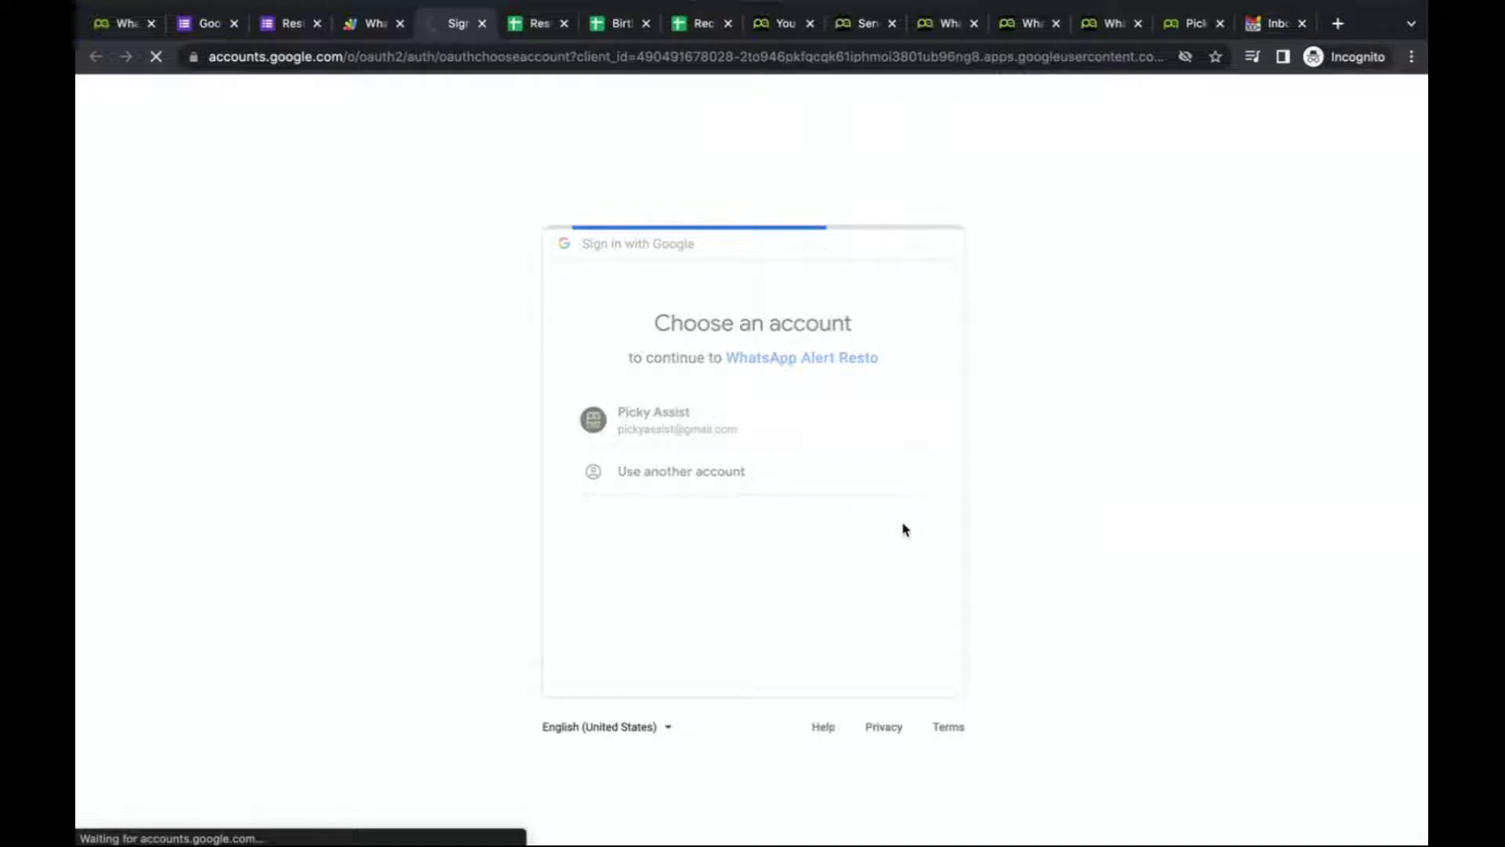
left_click(497, 426)
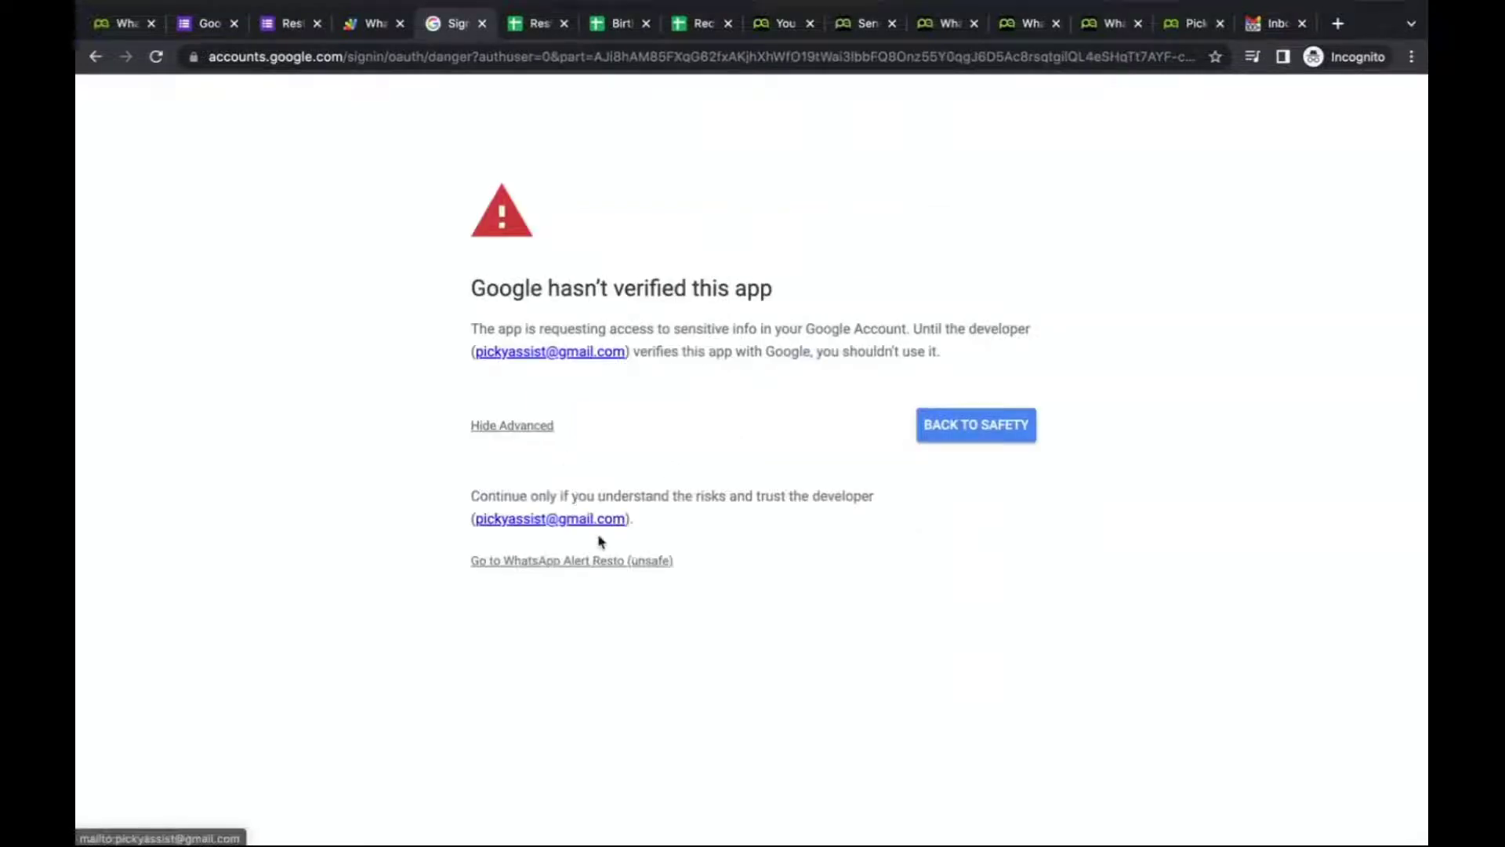
left_click(569, 562)
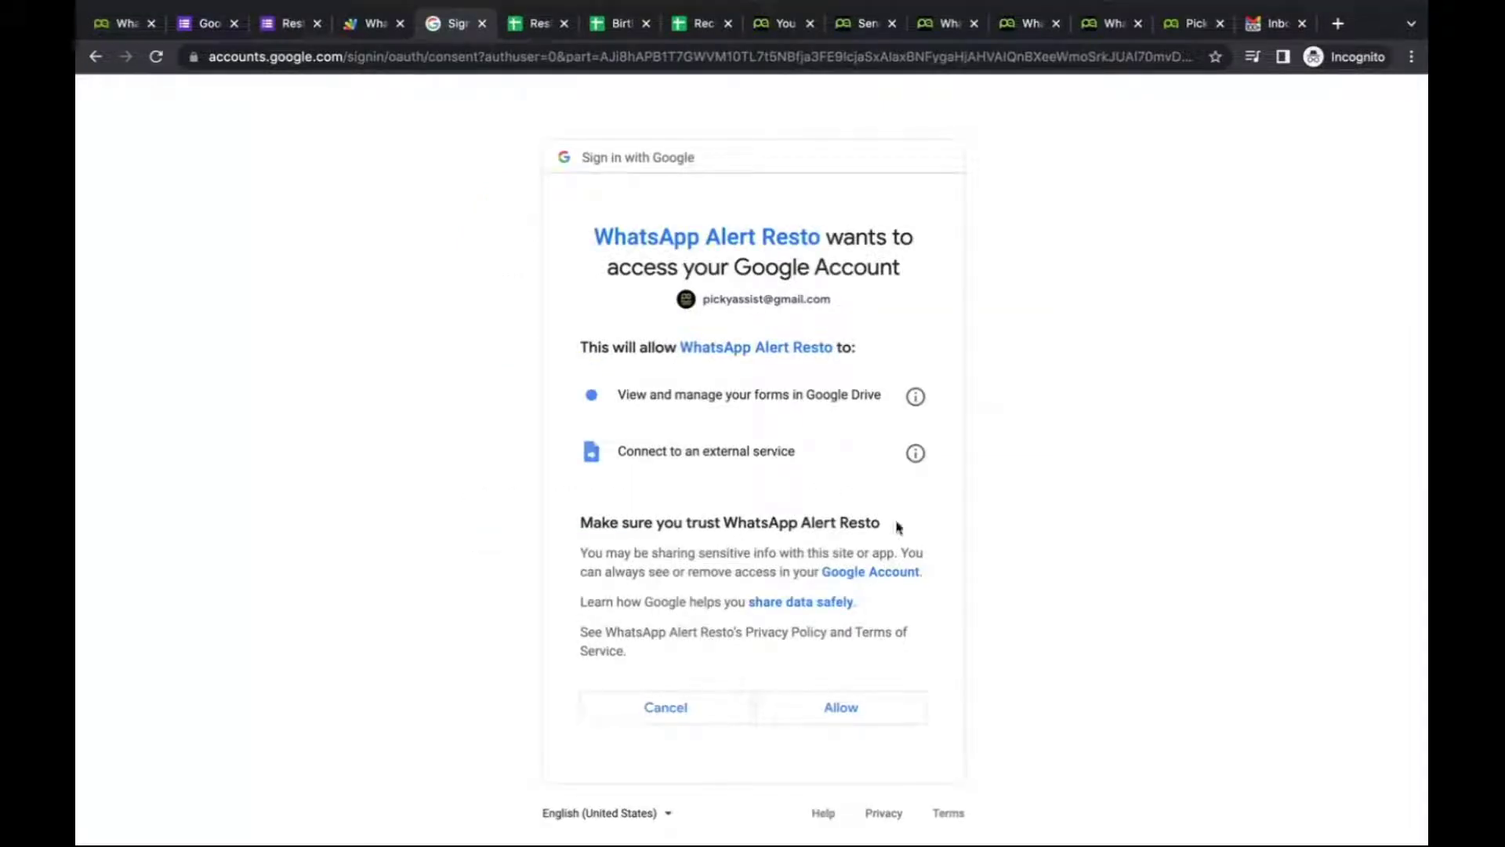
left_click(859, 710)
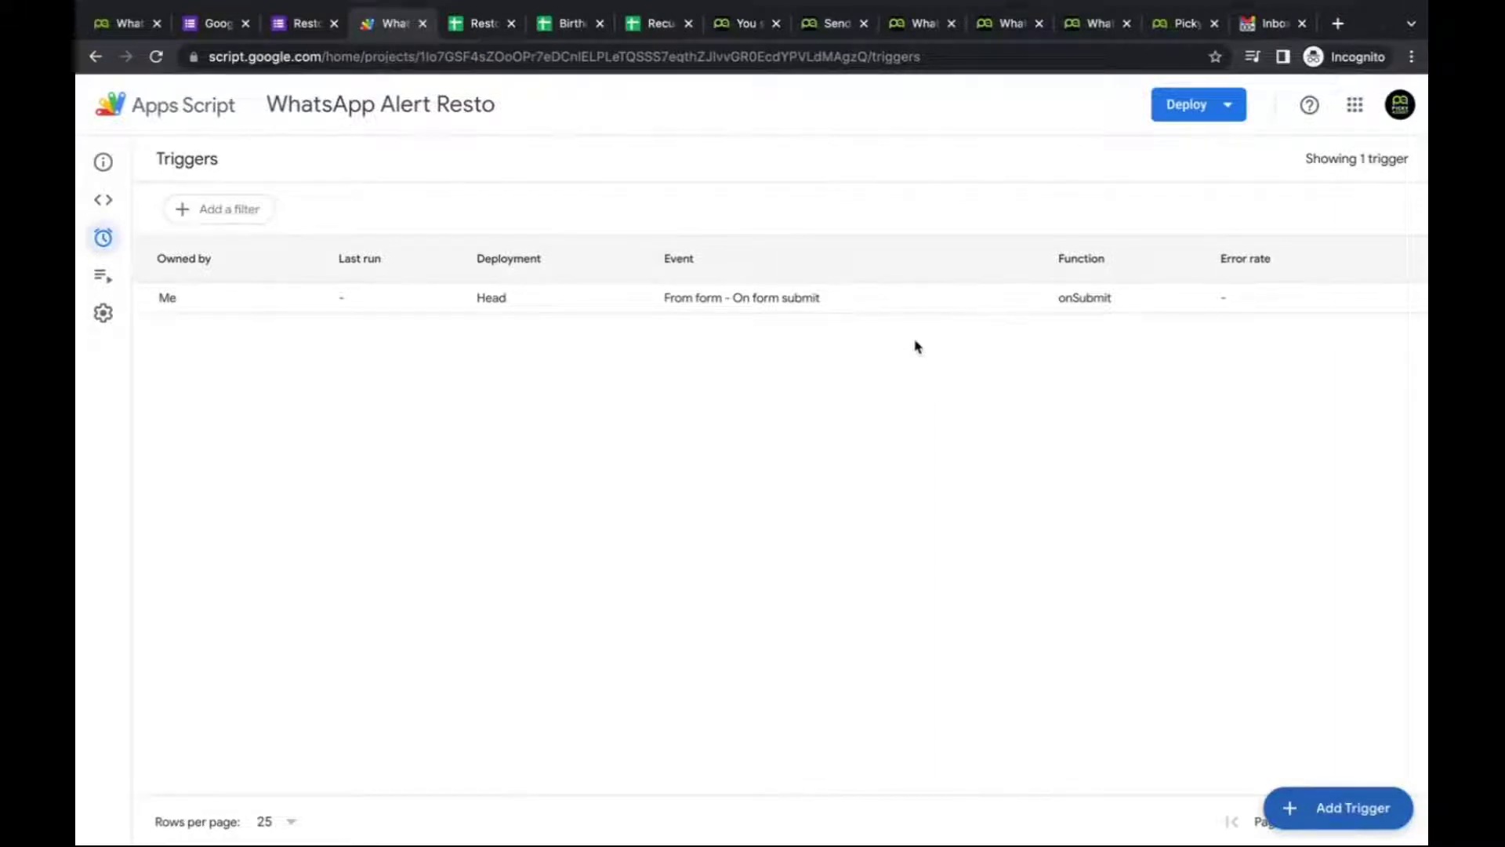
Step: Return to the script editor, then back to the Resto Order Form editor
left_click(110, 200)
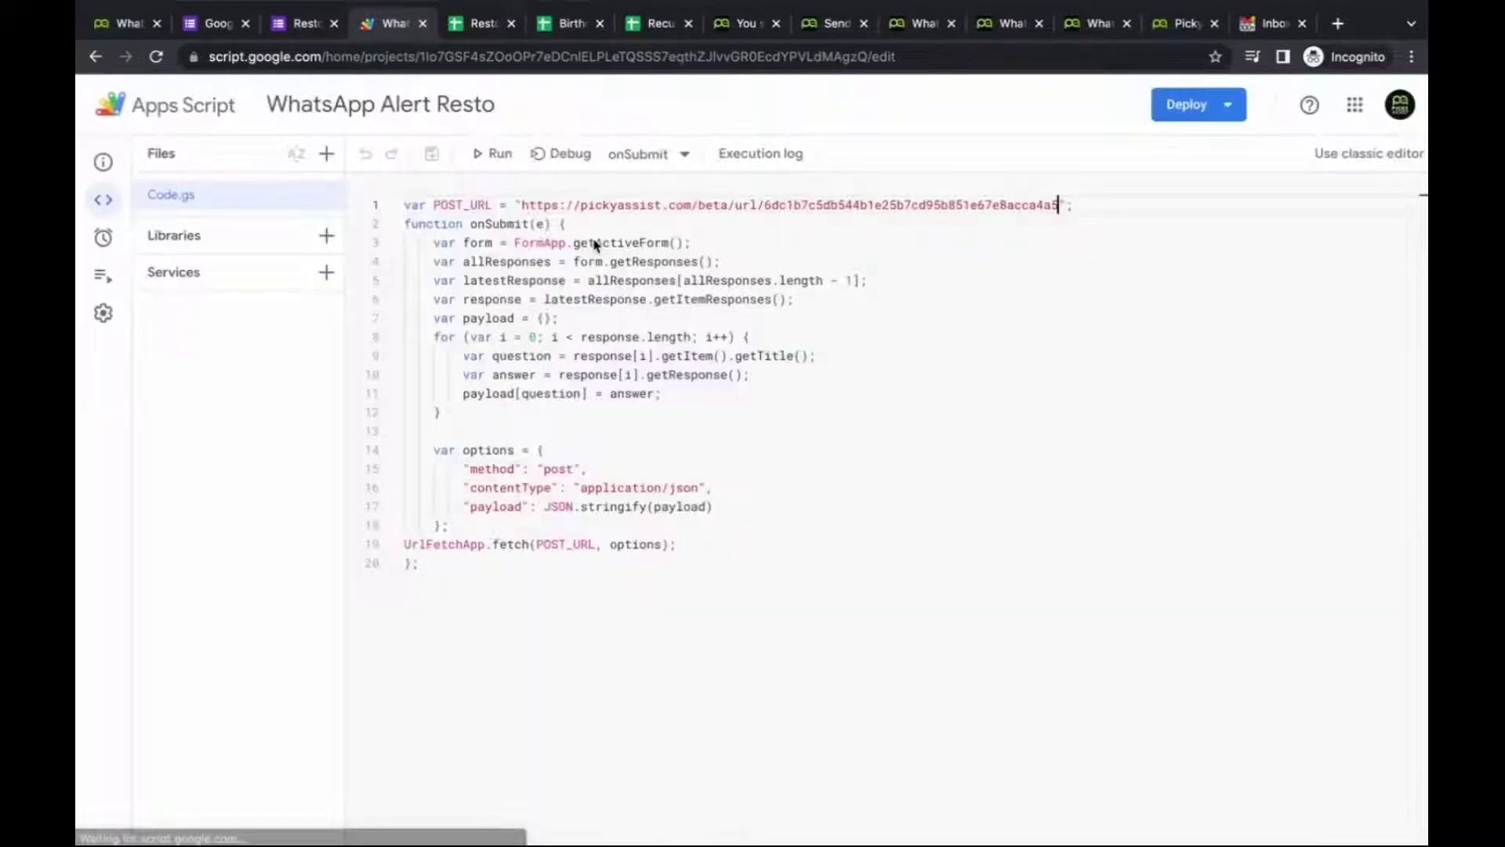
left_click(284, 30)
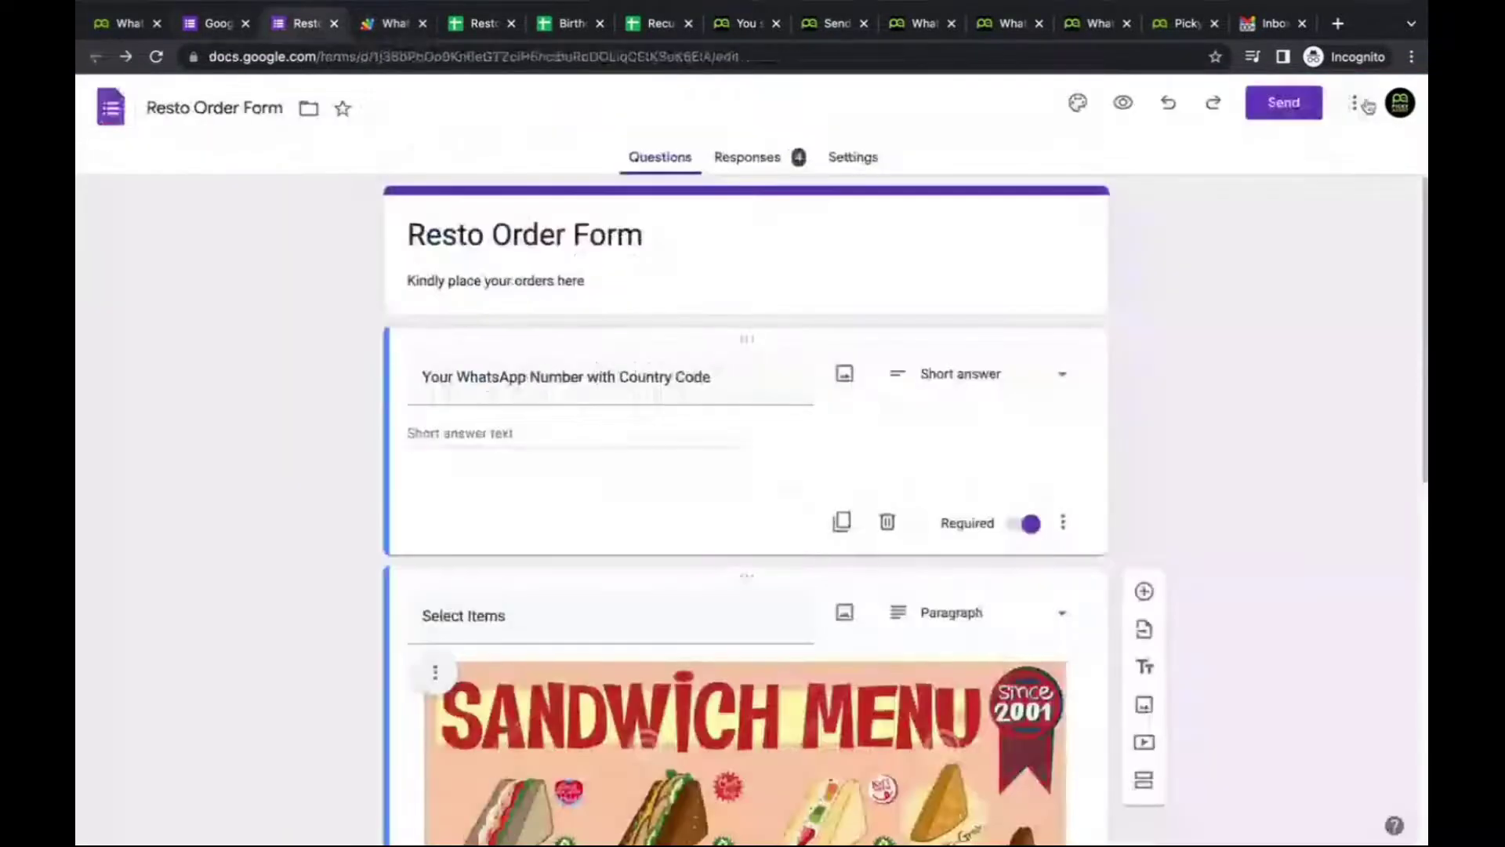
Step: Copy the Resto Order Form's shareable link from the Send dialog and load it in a new tab
left_click(1354, 103)
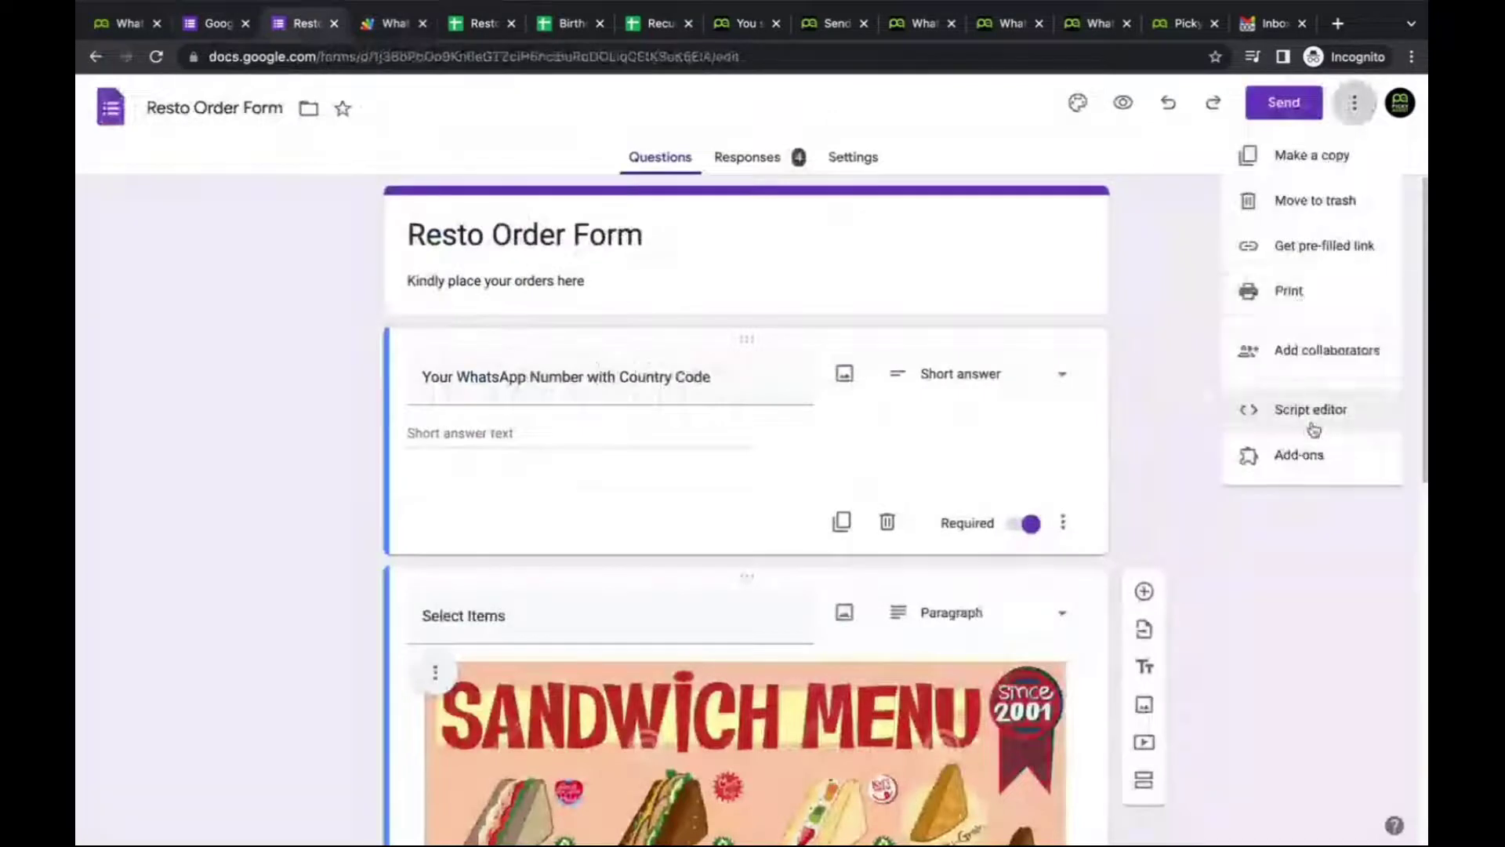
left_click(1202, 229)
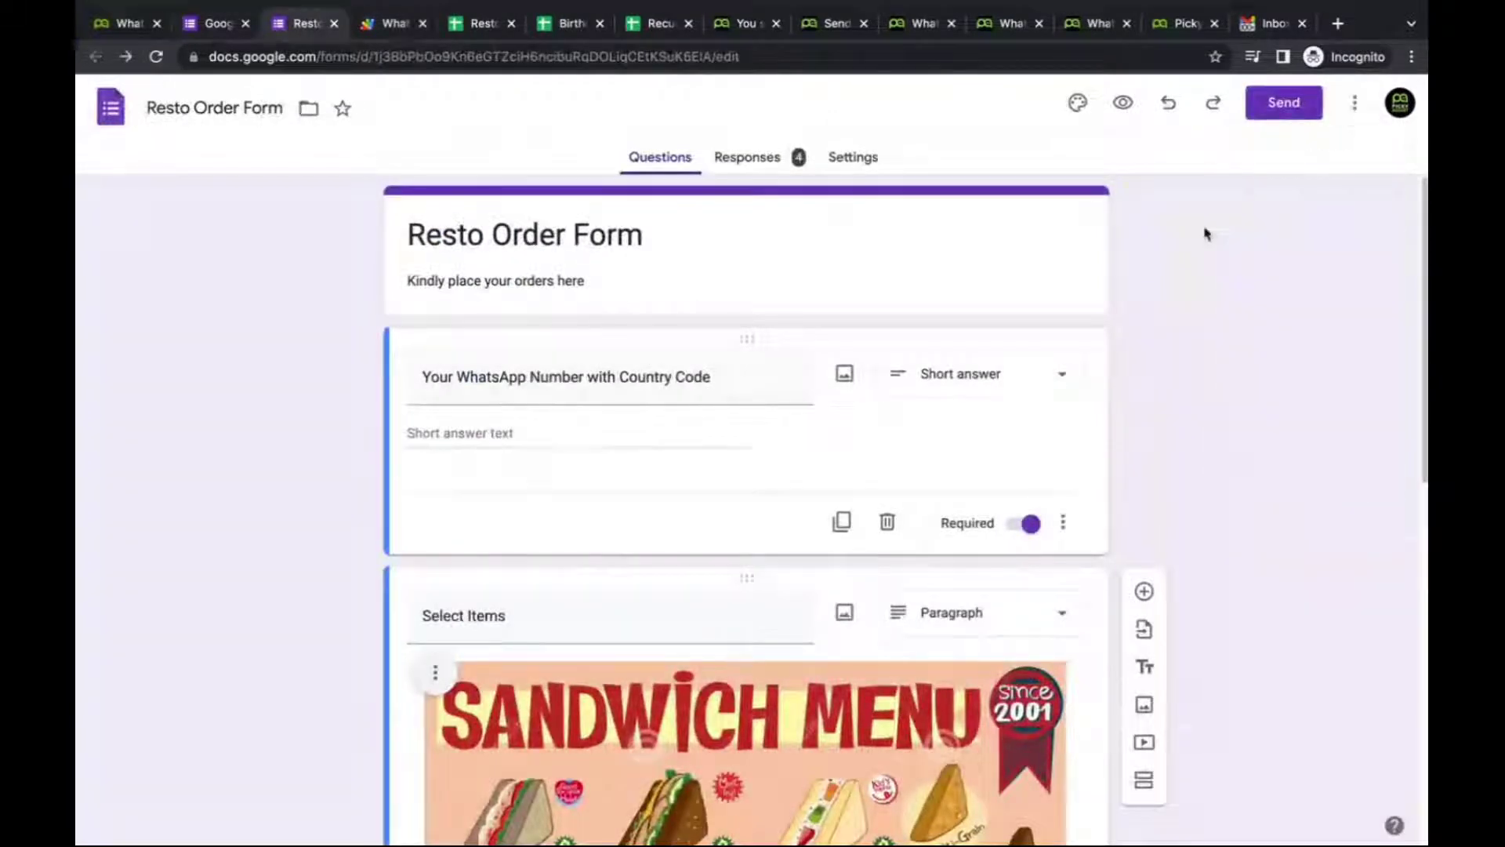
left_click(1283, 110)
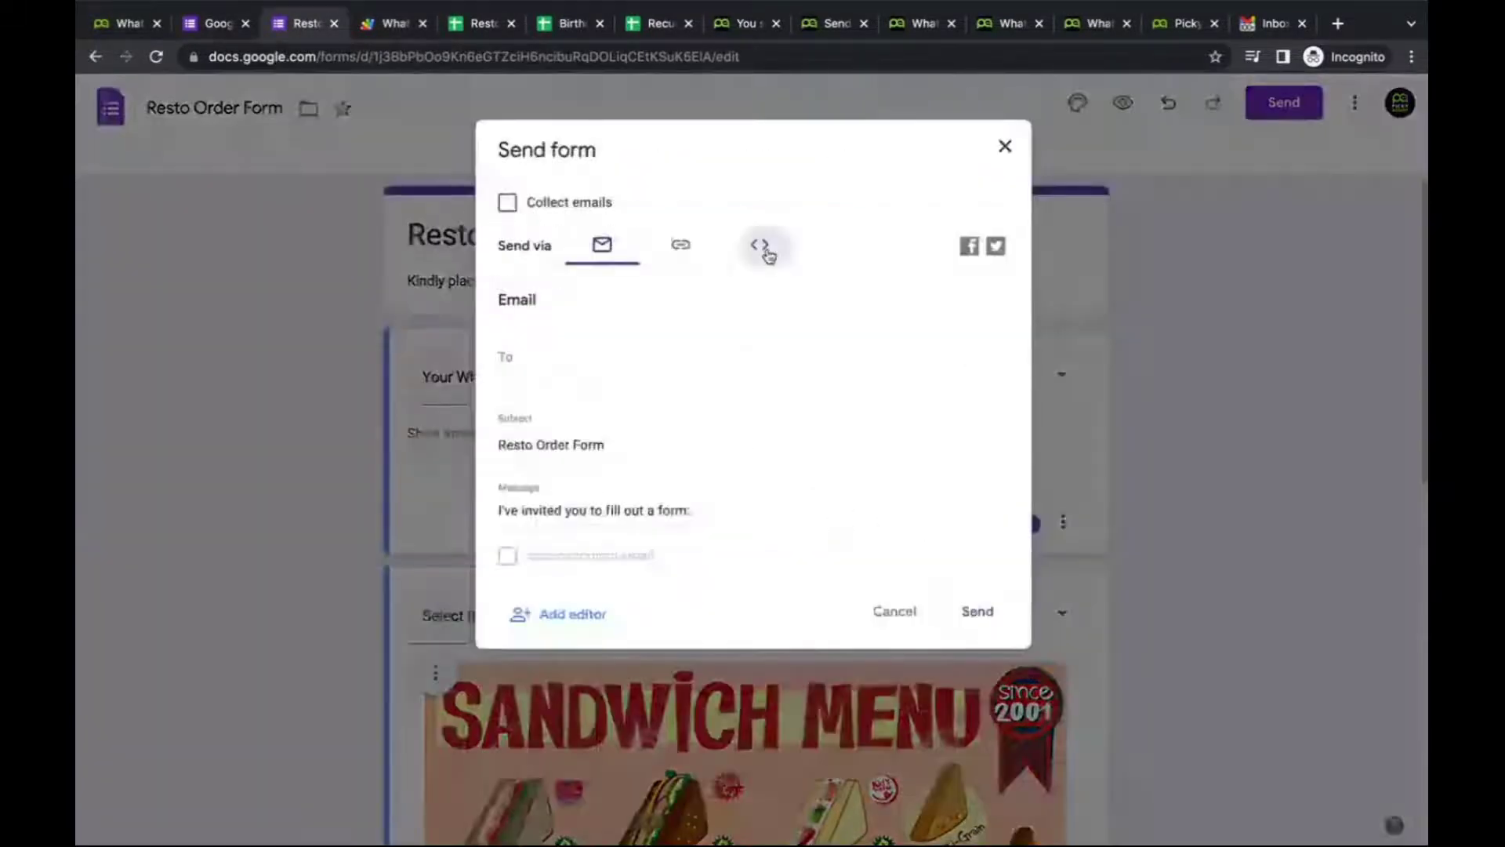
left_click(760, 246)
left_click(679, 246)
left_click(693, 339)
key("ctrl+c")
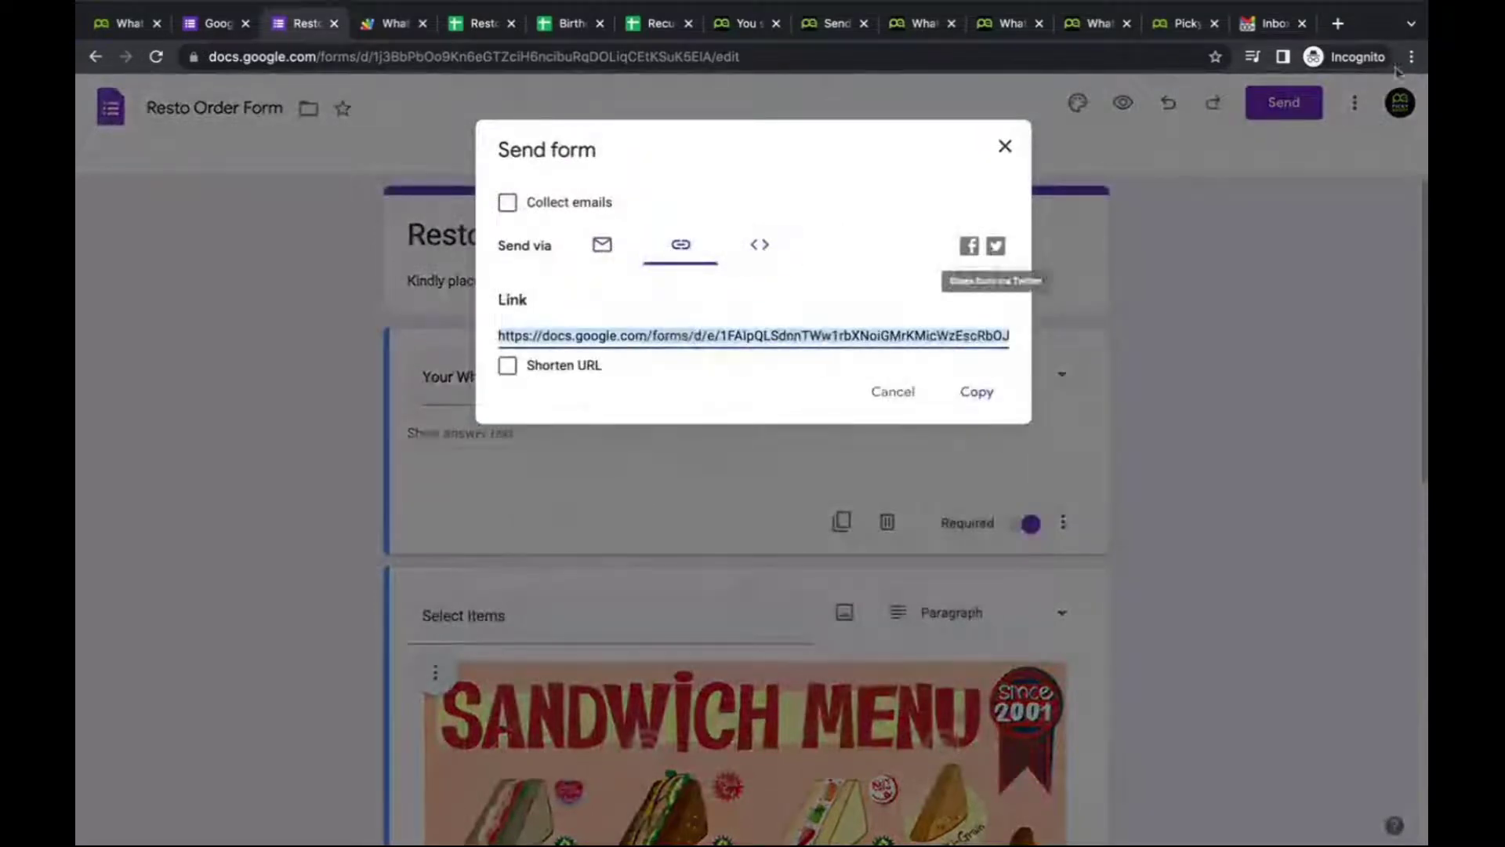
left_click(1339, 24)
key("ctrl+v")
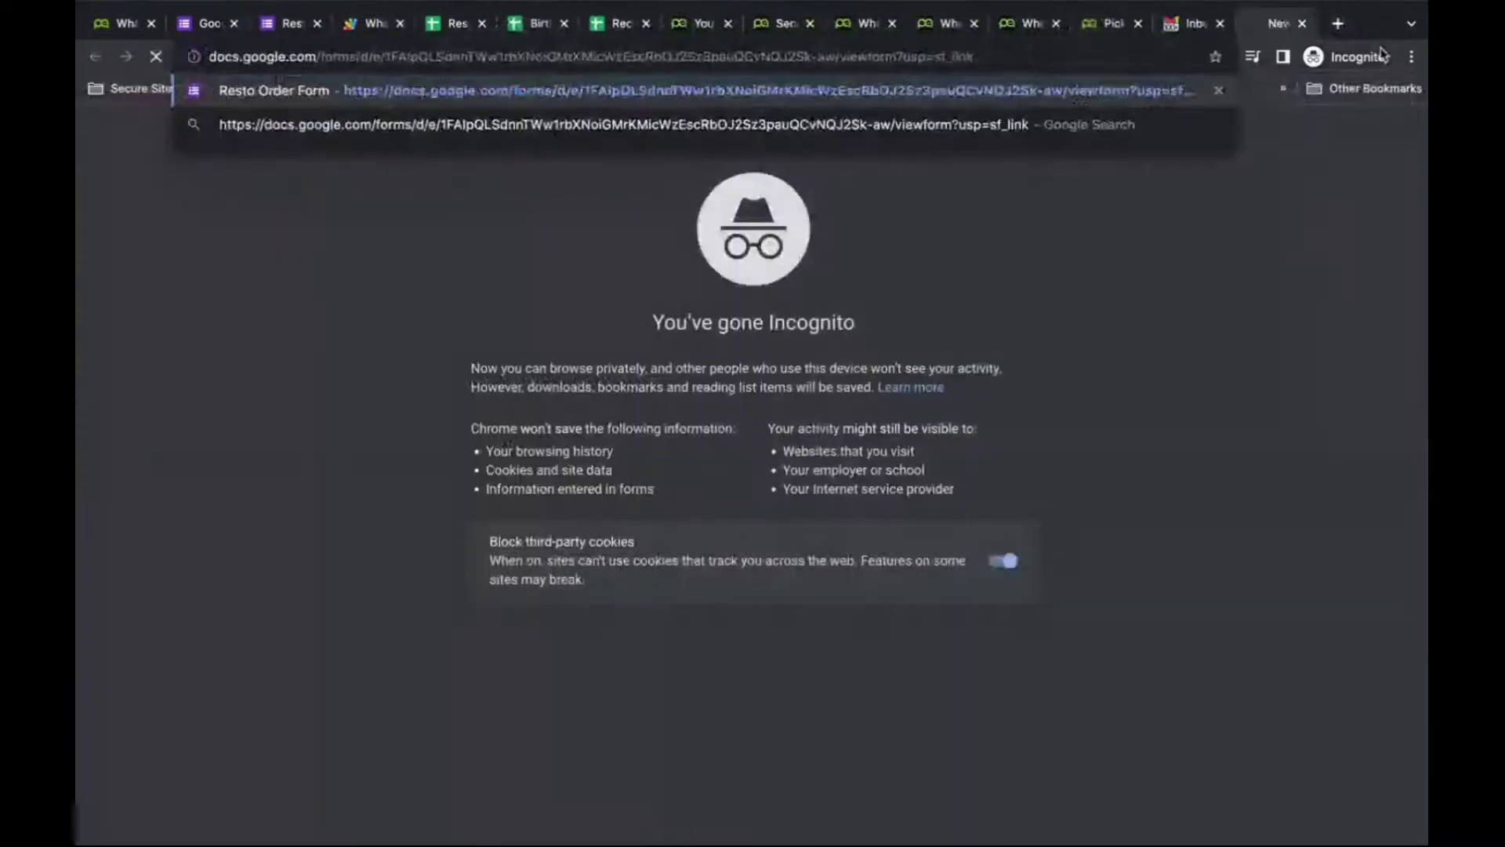
key("Return")
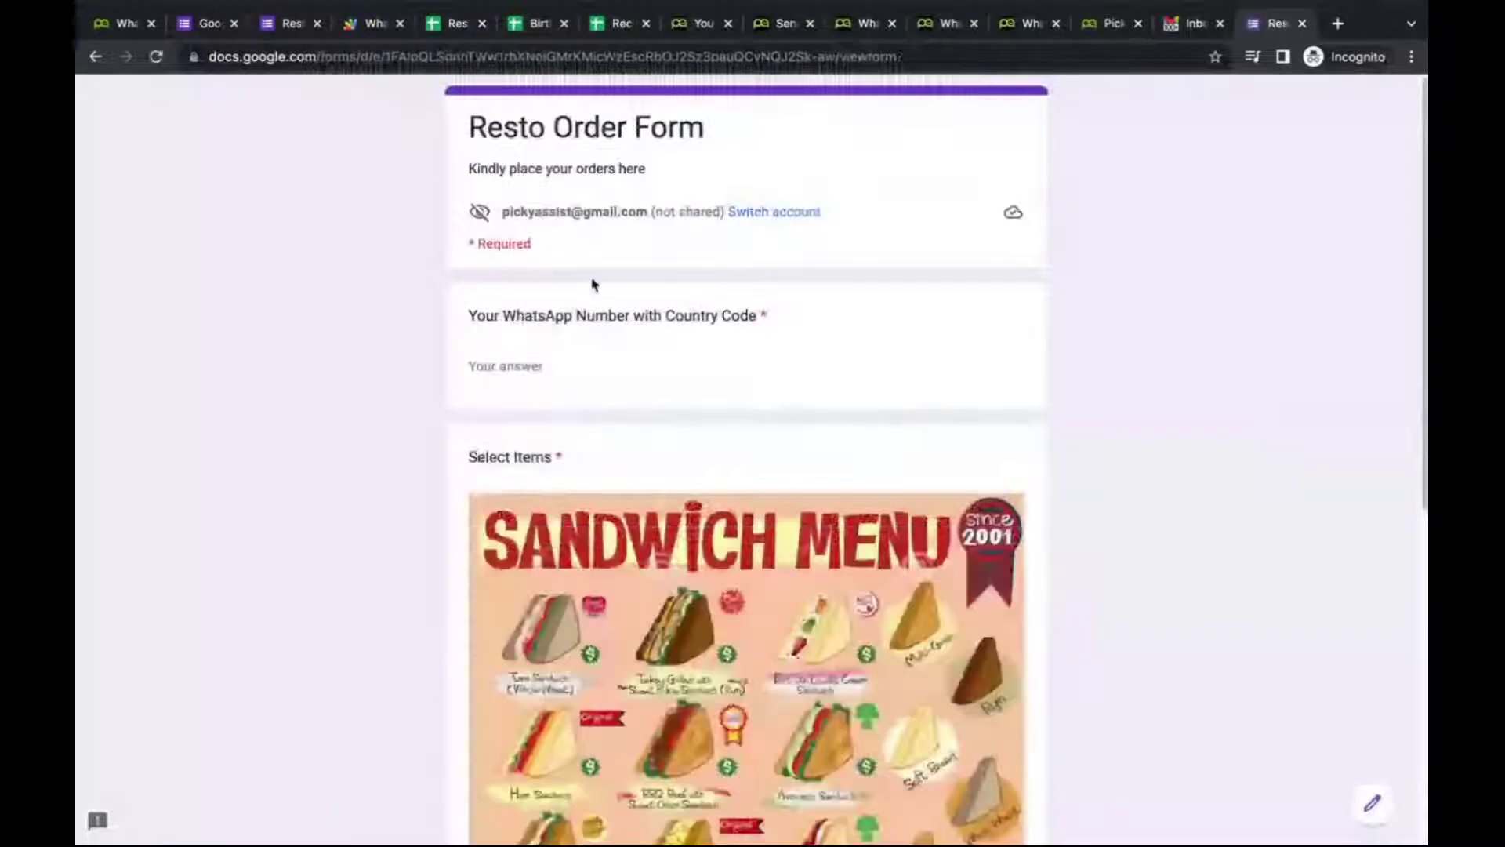
Step: Enter a WhatsApp number and paste the example order lines as the Select Items answer
left_click(557, 373)
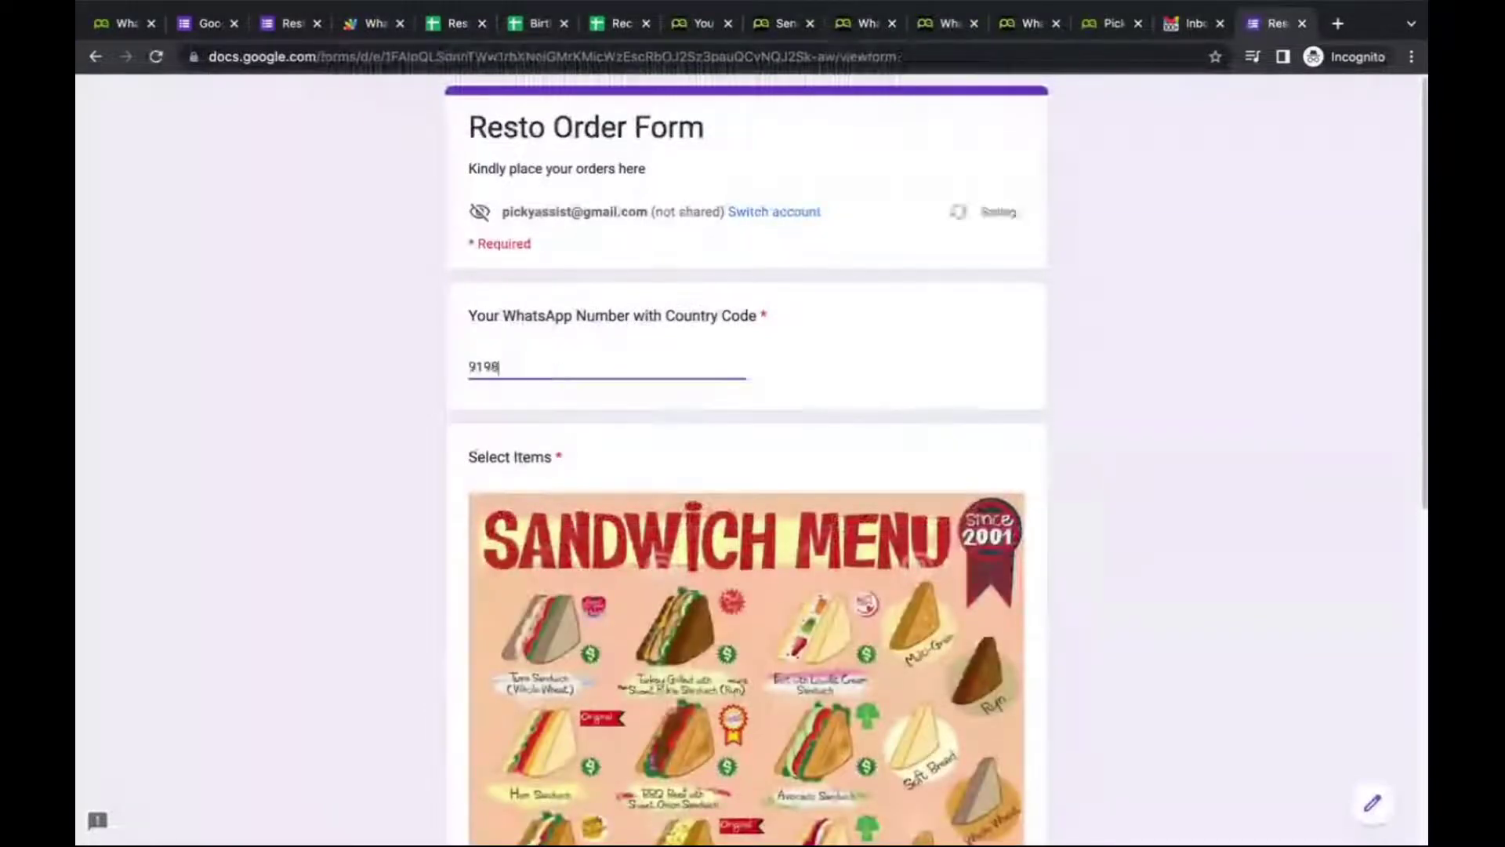
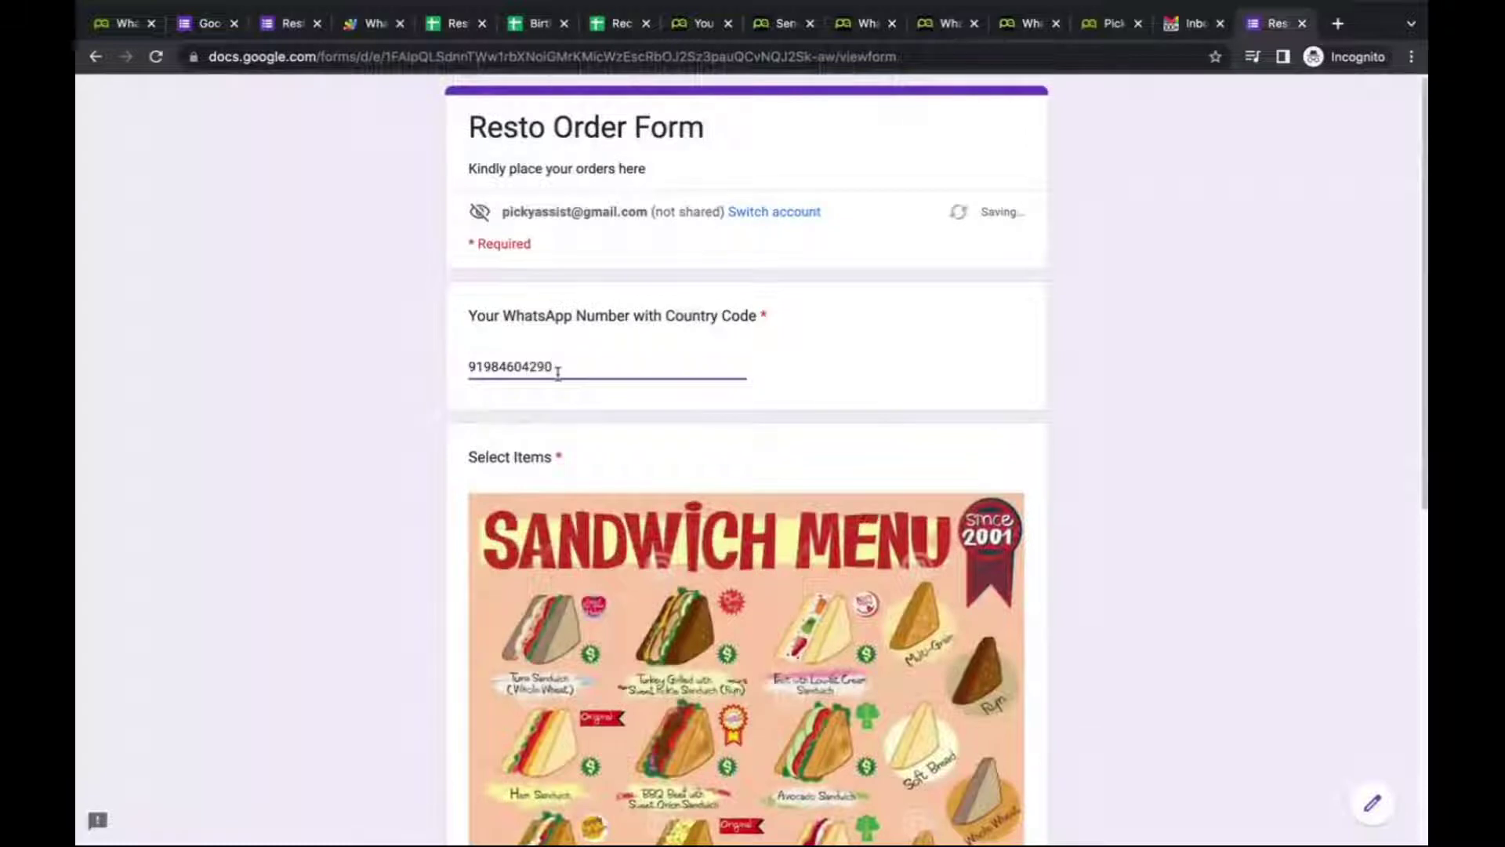
scroll(538, 639, "down", 6)
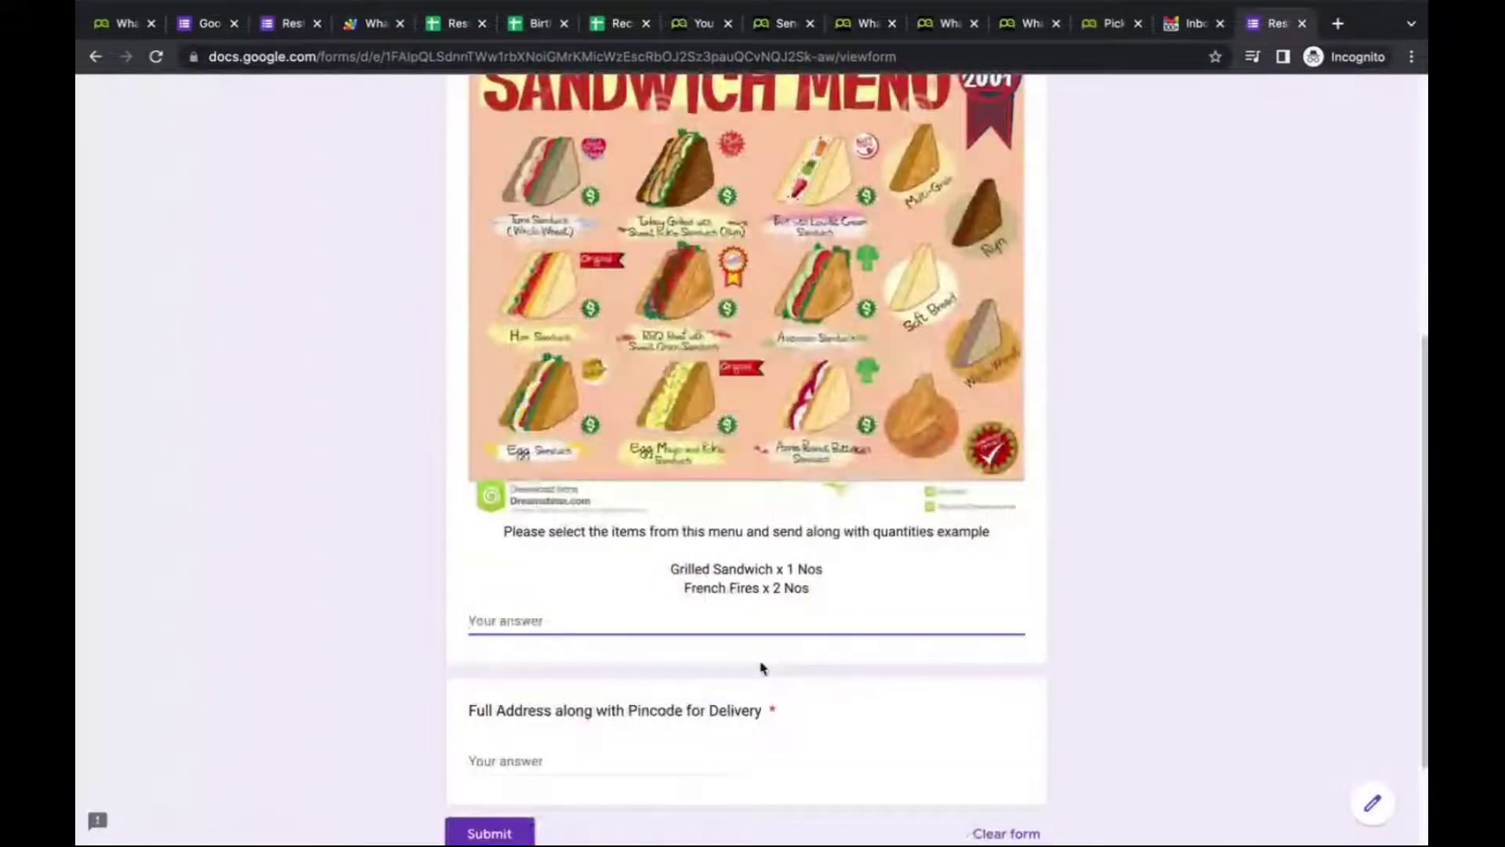
left_click_drag(836, 600, 648, 578)
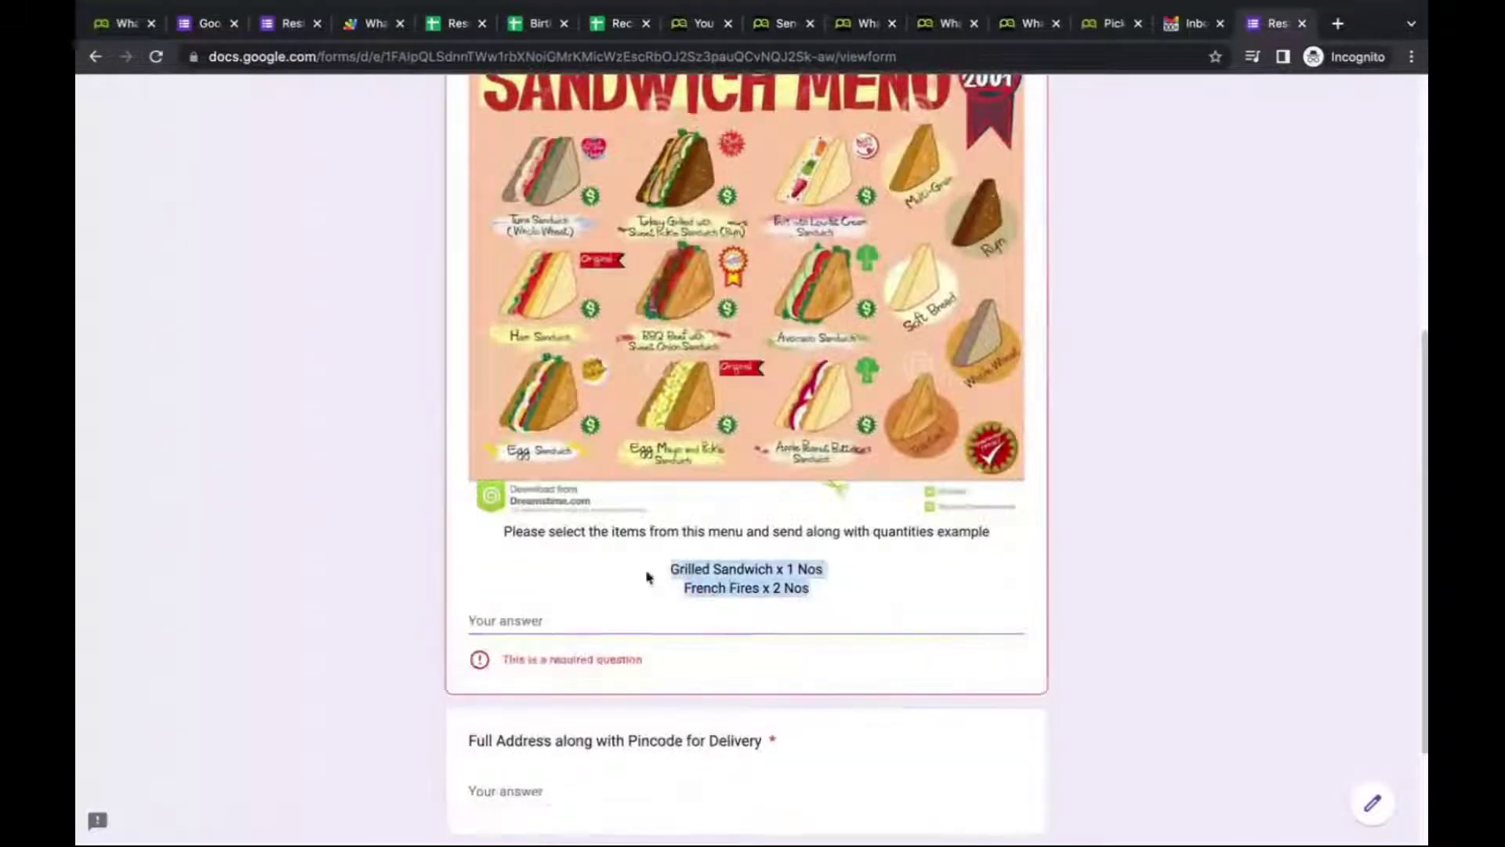
left_click(616, 625)
key("ctrl+v")
Step: Fill in the delivery address, submit the test order, and refresh the Picky Assist connector logs
scroll(890, 632, "down", 2)
left_click(645, 625)
type("8394839")
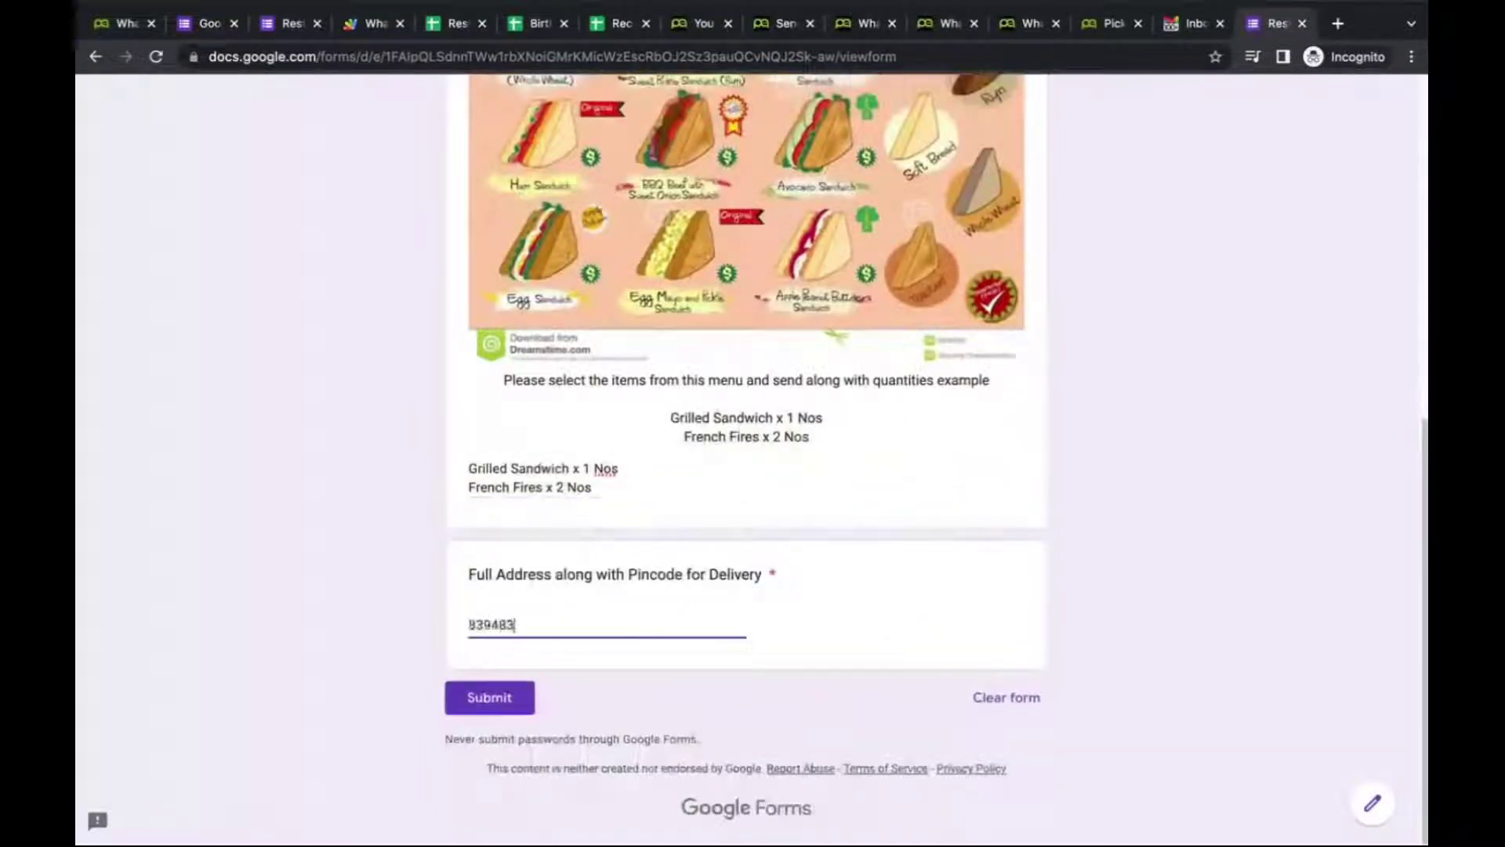
left_click(489, 698)
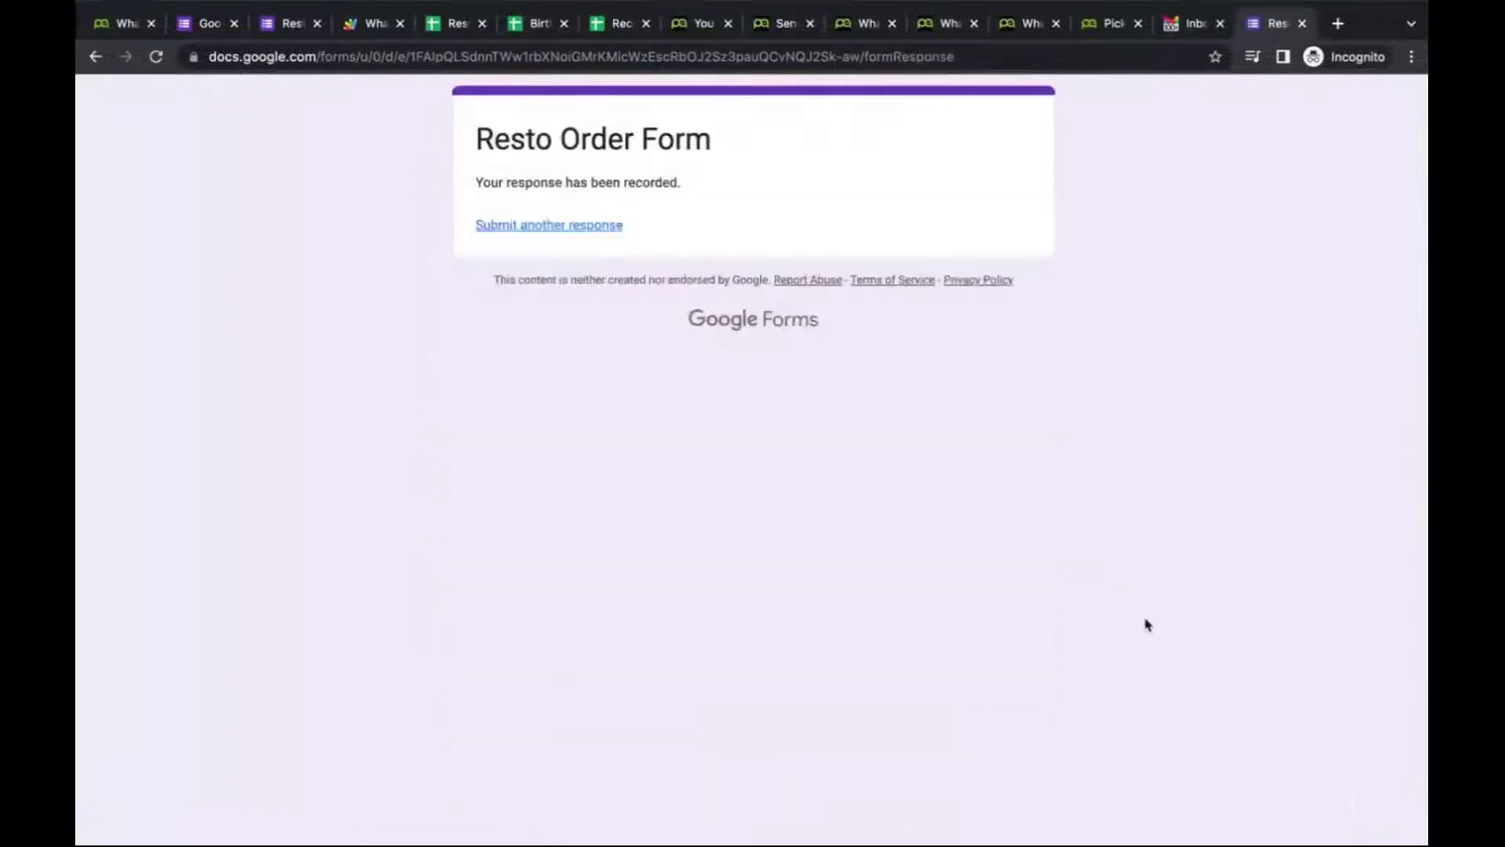
left_click(1117, 25)
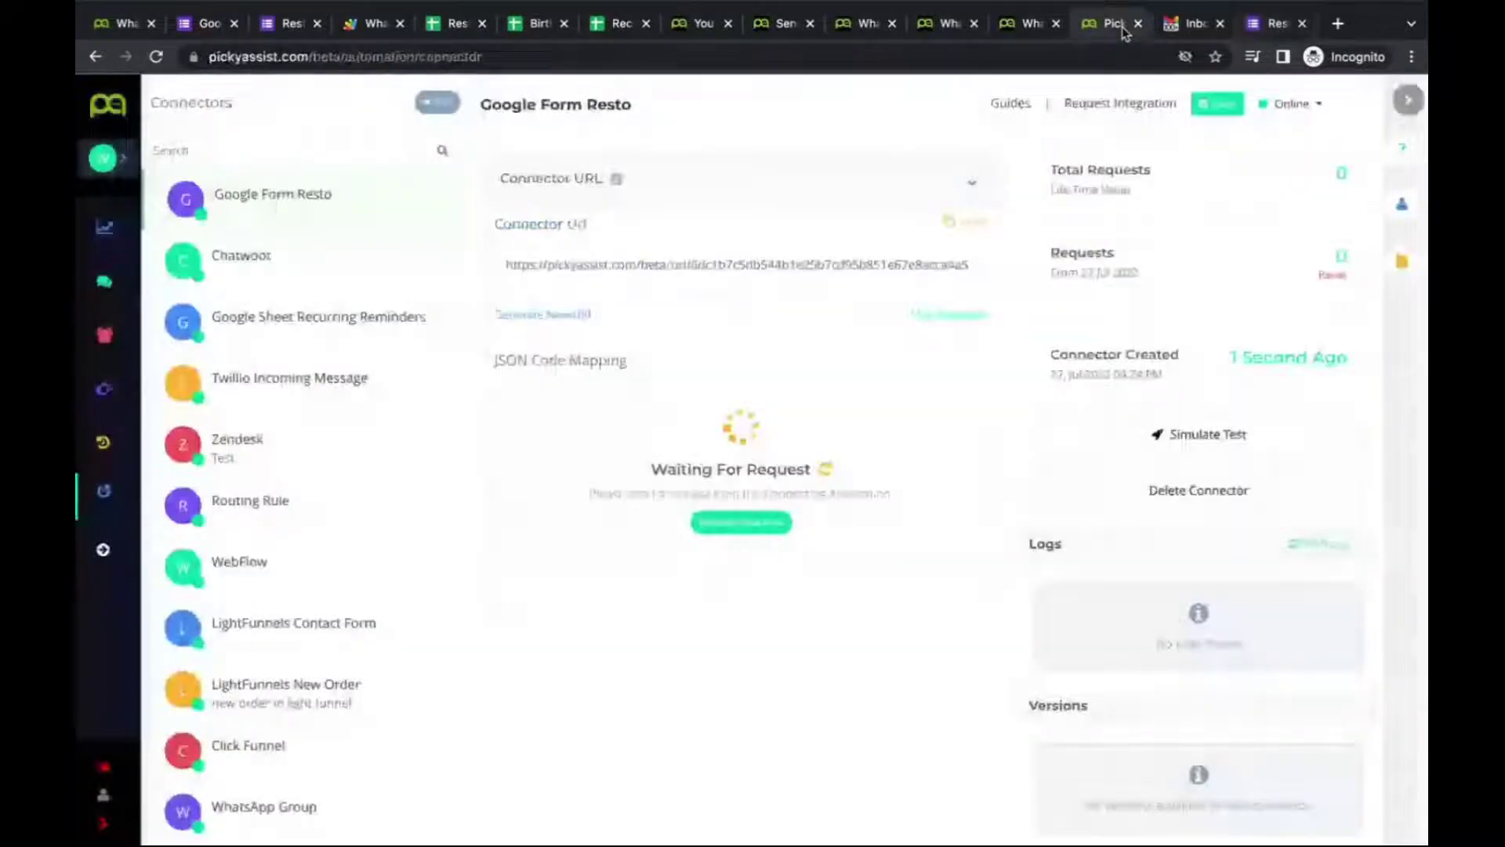
left_click(1333, 544)
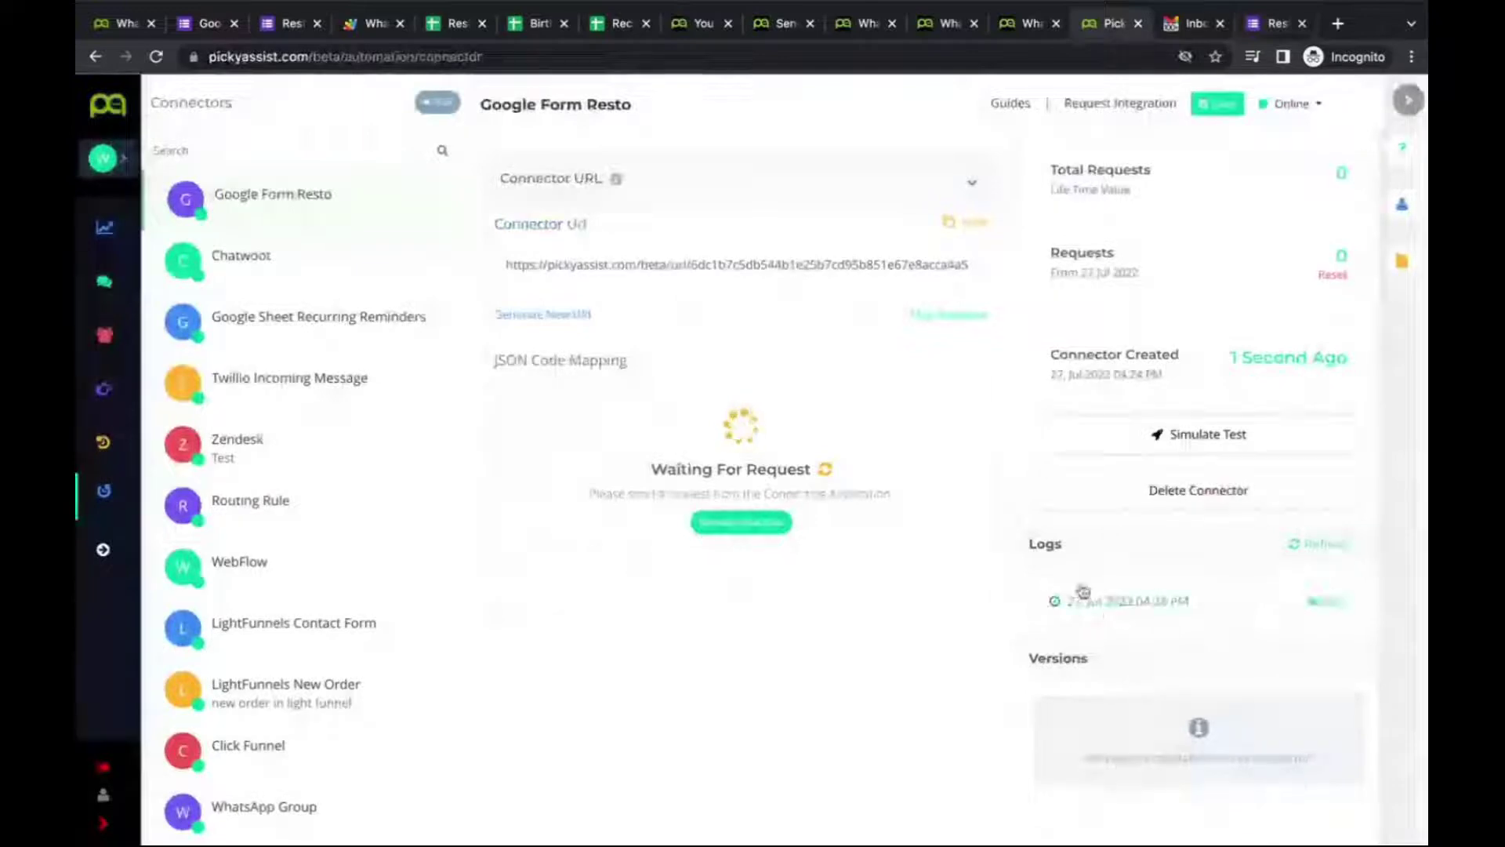
Step: Open the new log entry and expand Google Form Resto to check the number, items and address fields
left_click(1337, 606)
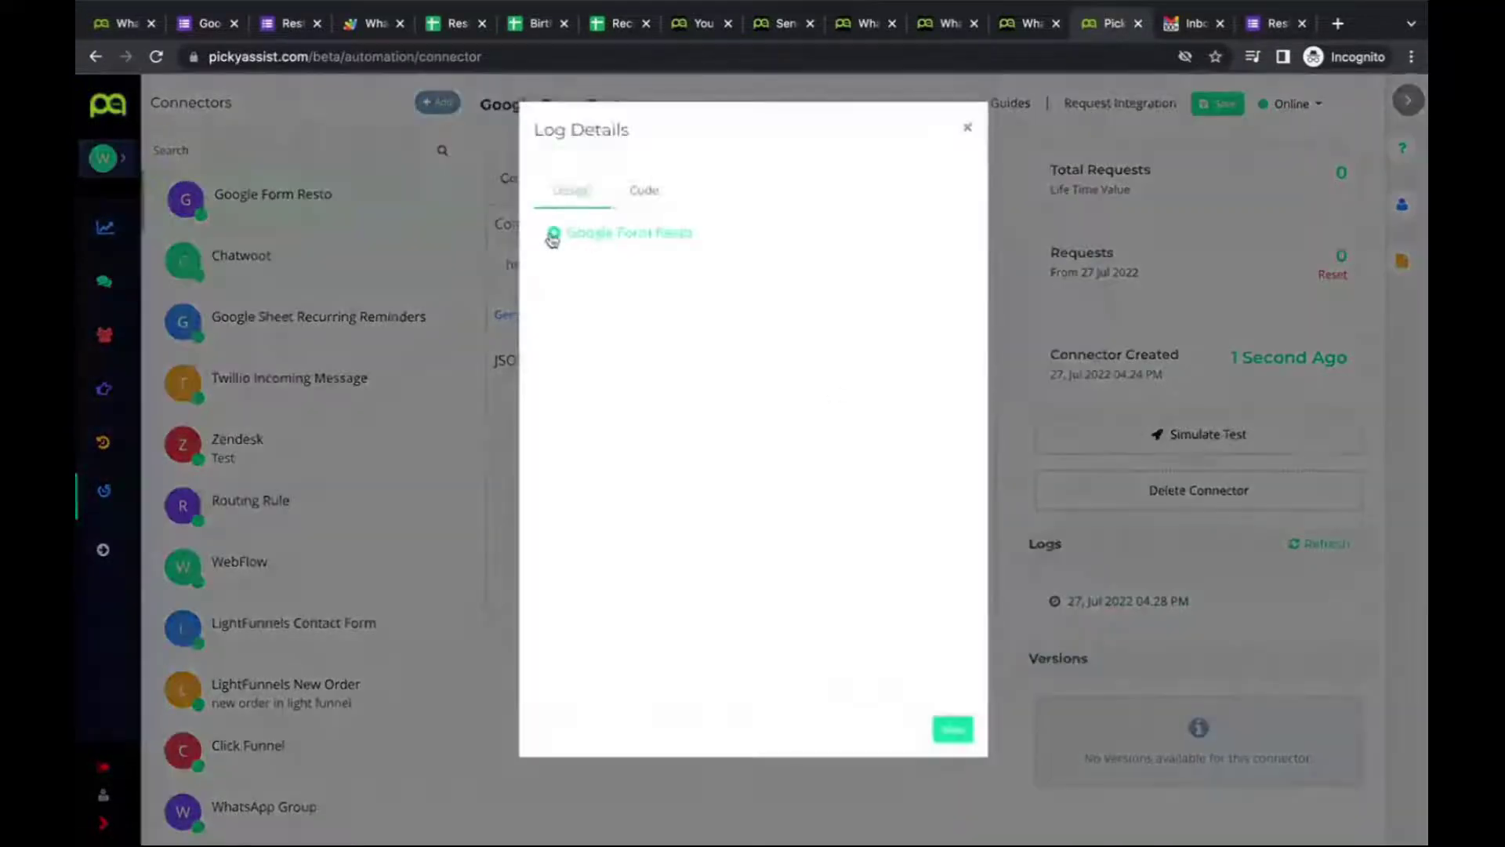
left_click(554, 232)
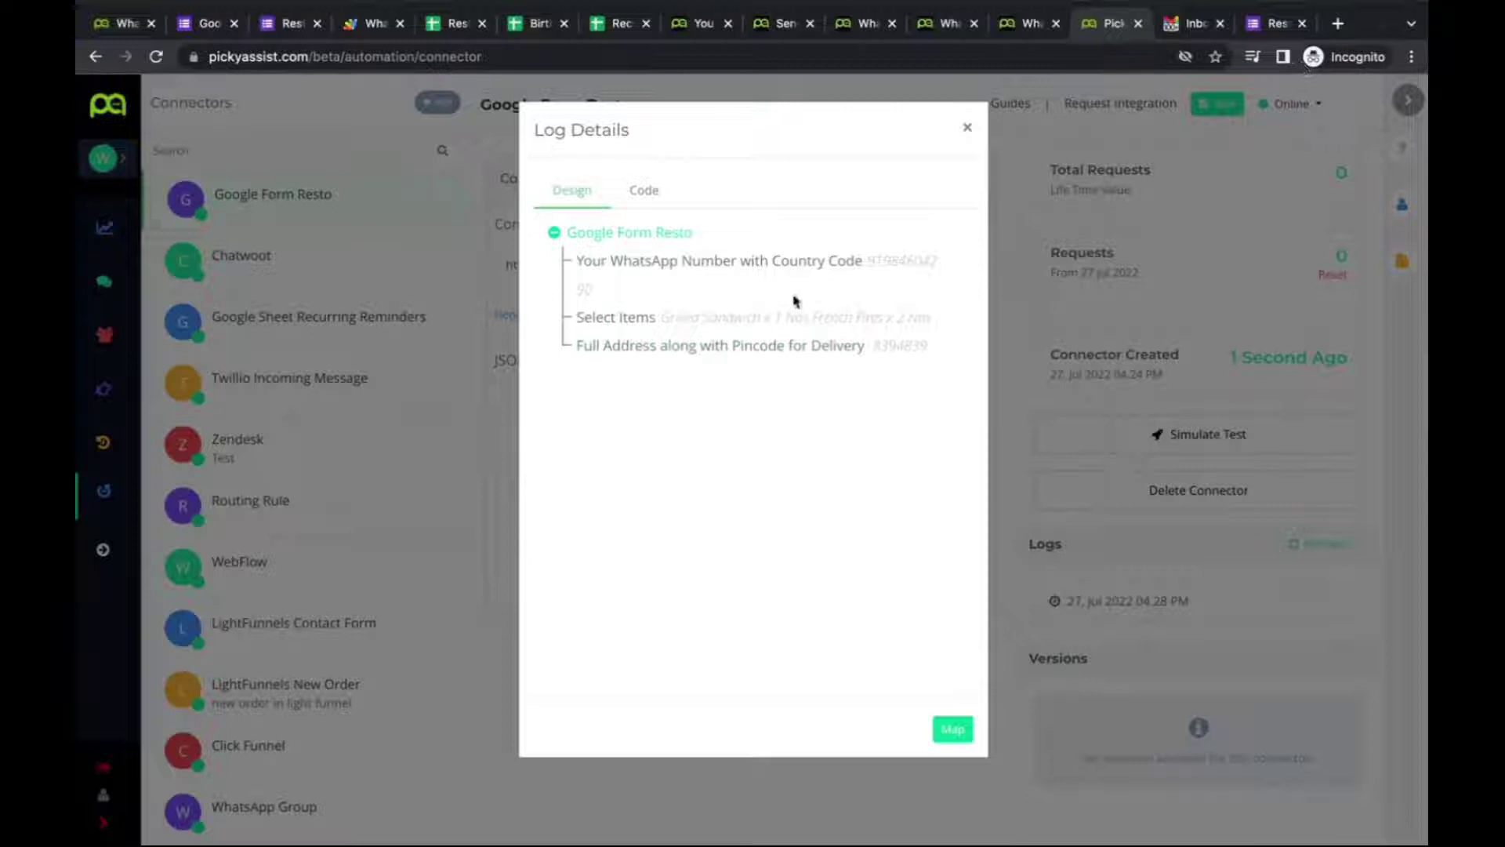
left_click(970, 130)
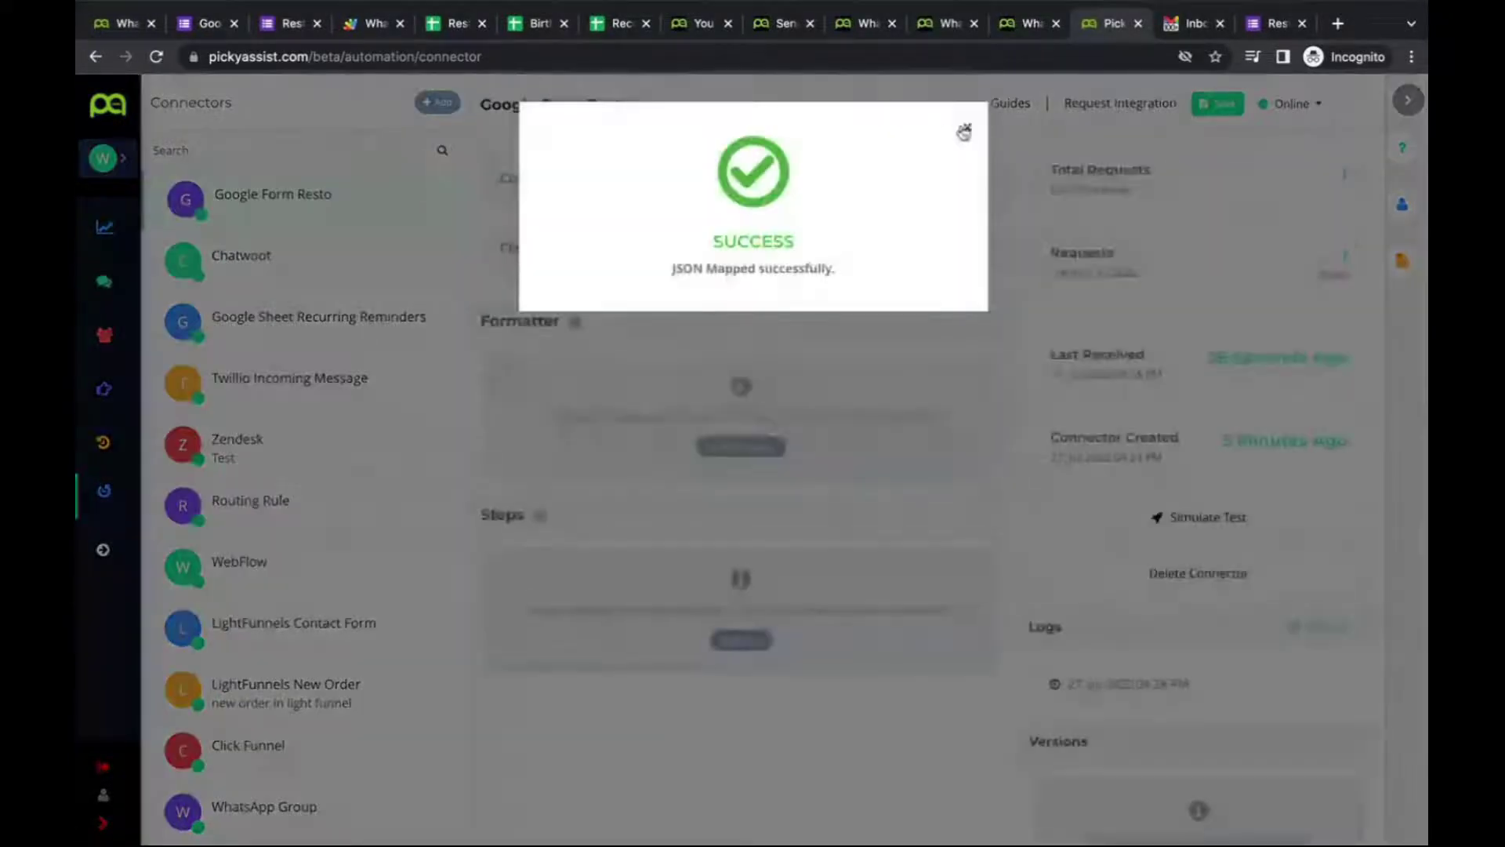
Step: Dismiss the success message and start field mapping on the Whatsapp Web Automation channel
left_click(965, 131)
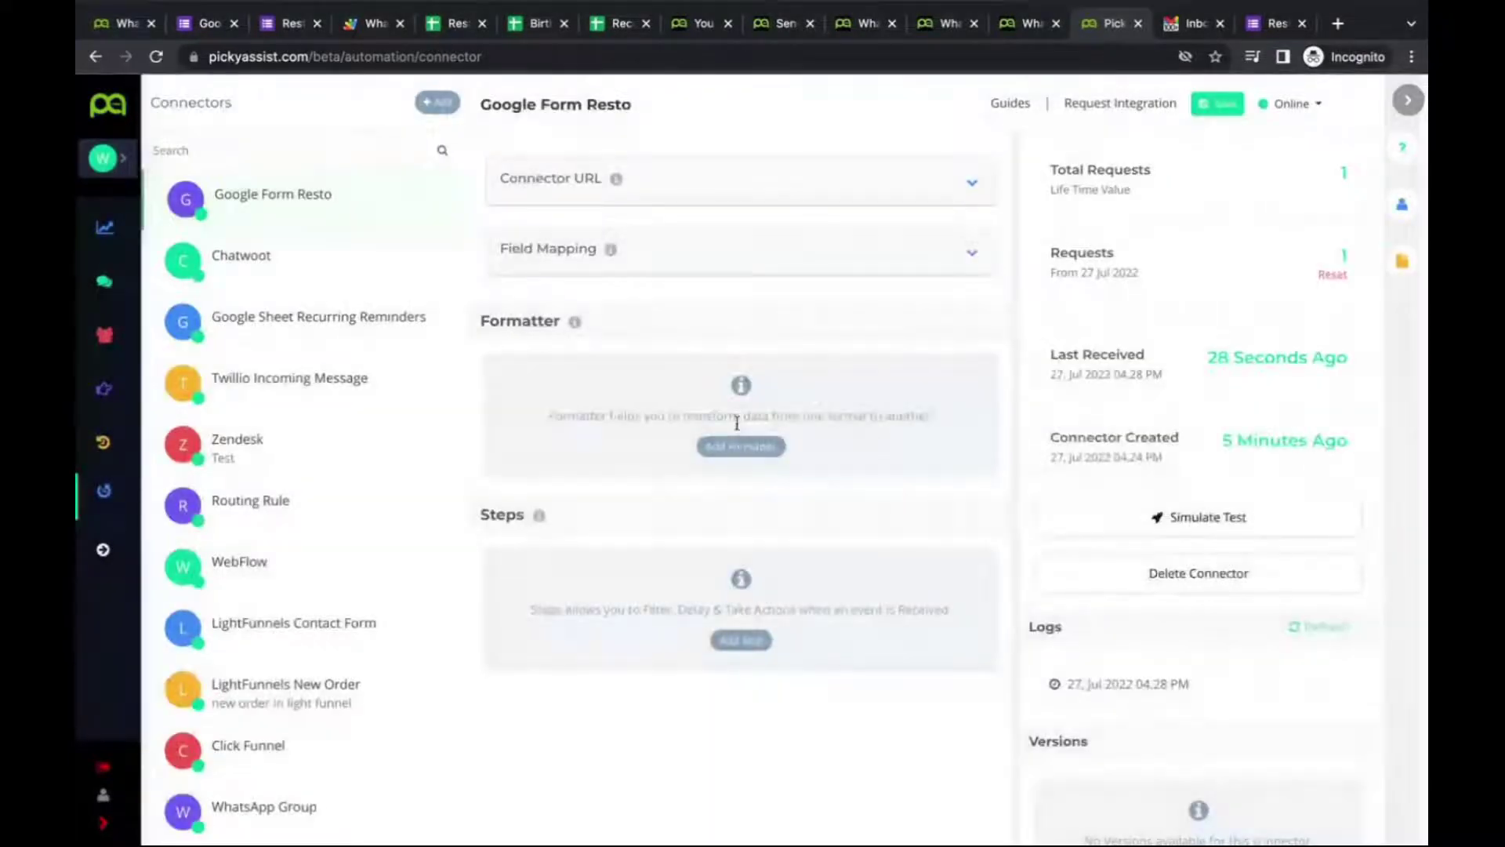
left_click(972, 253)
left_click(757, 421)
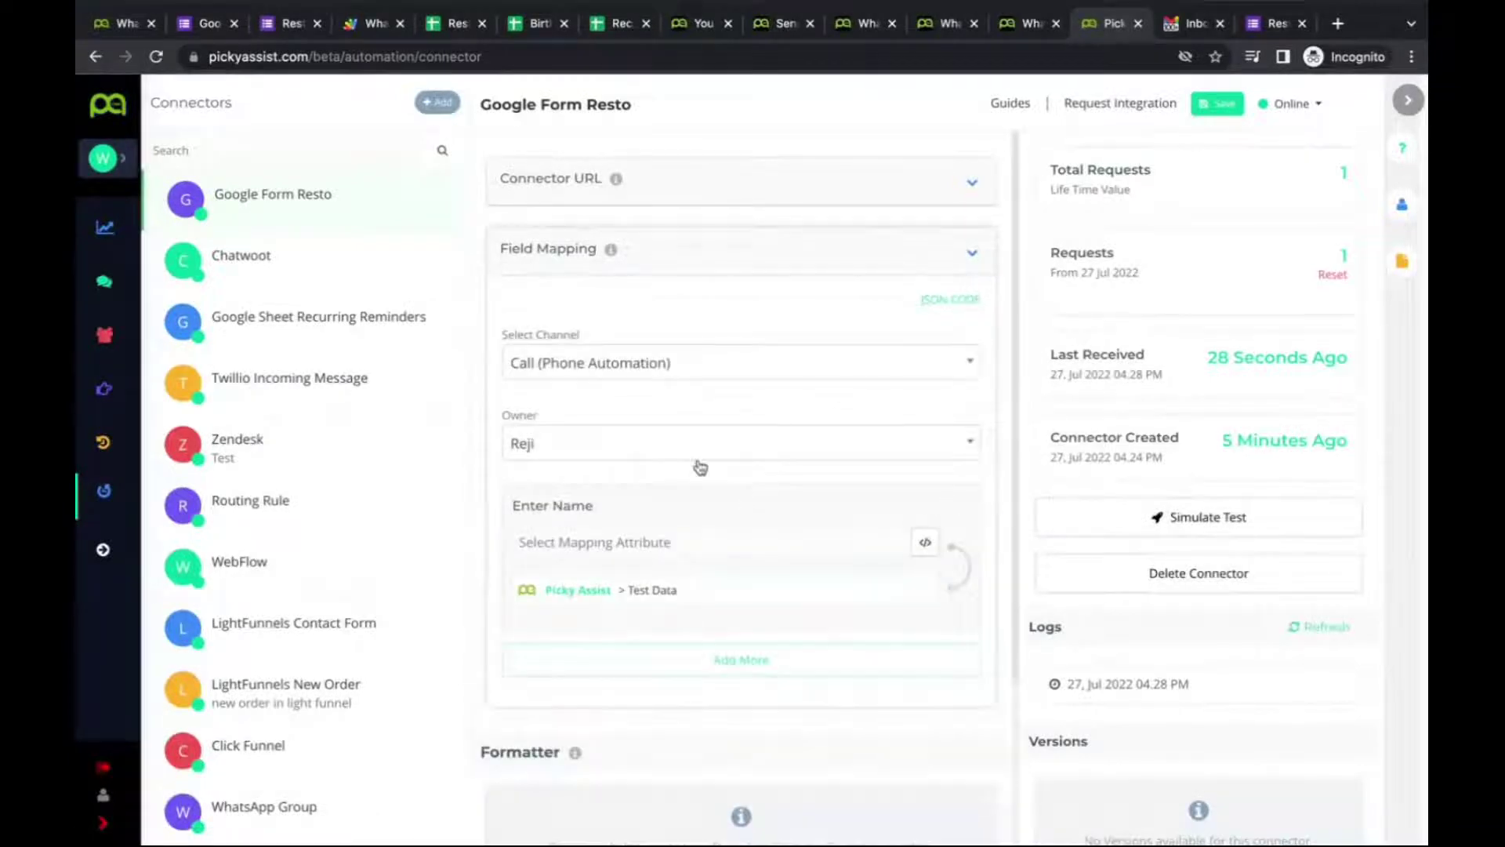
left_click(778, 366)
left_click(722, 467)
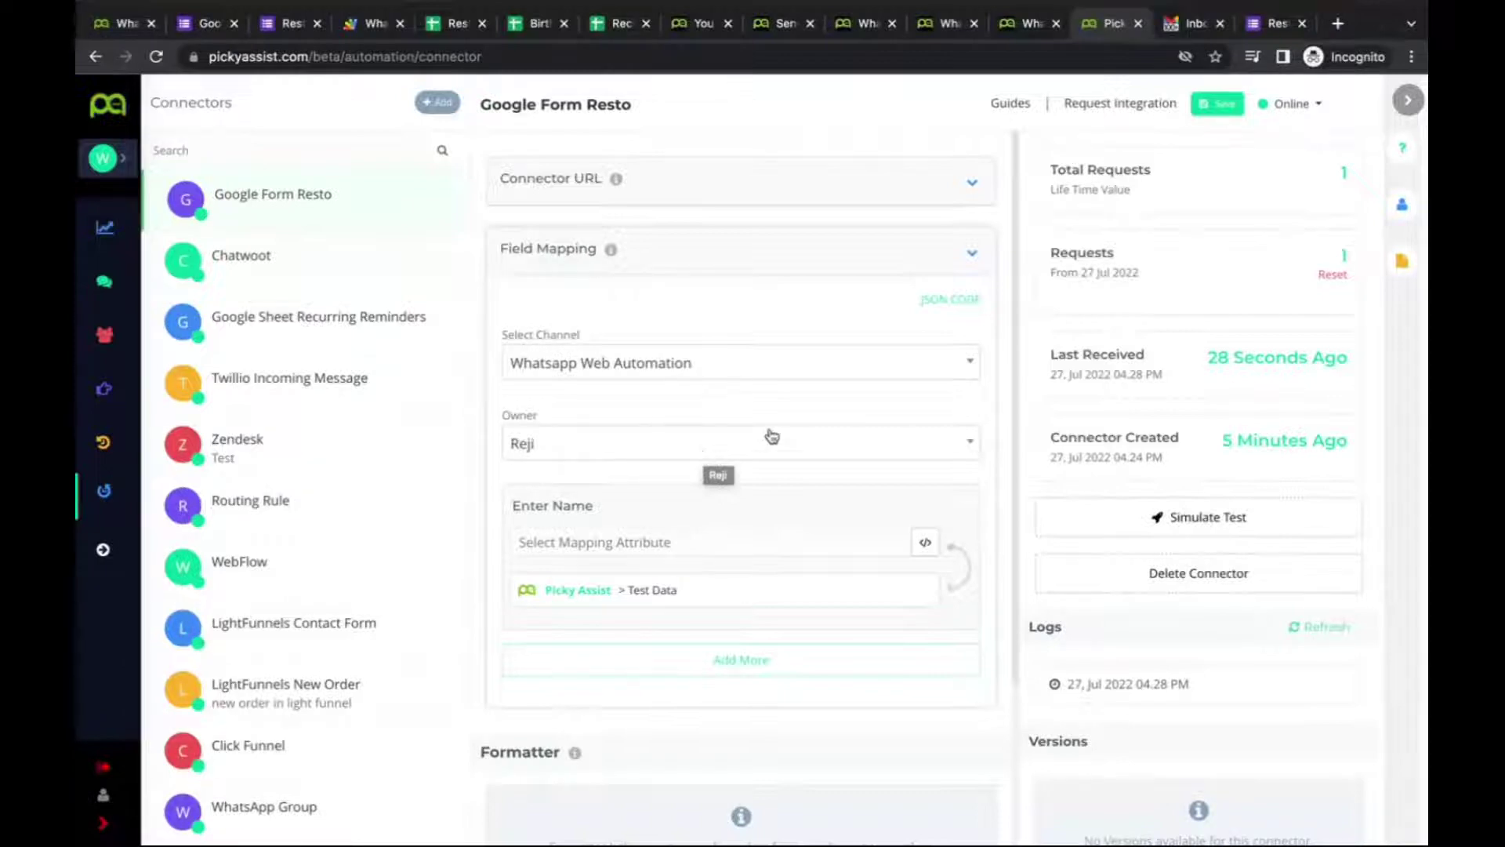
scroll(780, 440, "down", 1)
Step: Choose the connector's owner for the field mapping
left_click(700, 433)
scroll(713, 578, "down", 1)
scroll(713, 584, "up", 3)
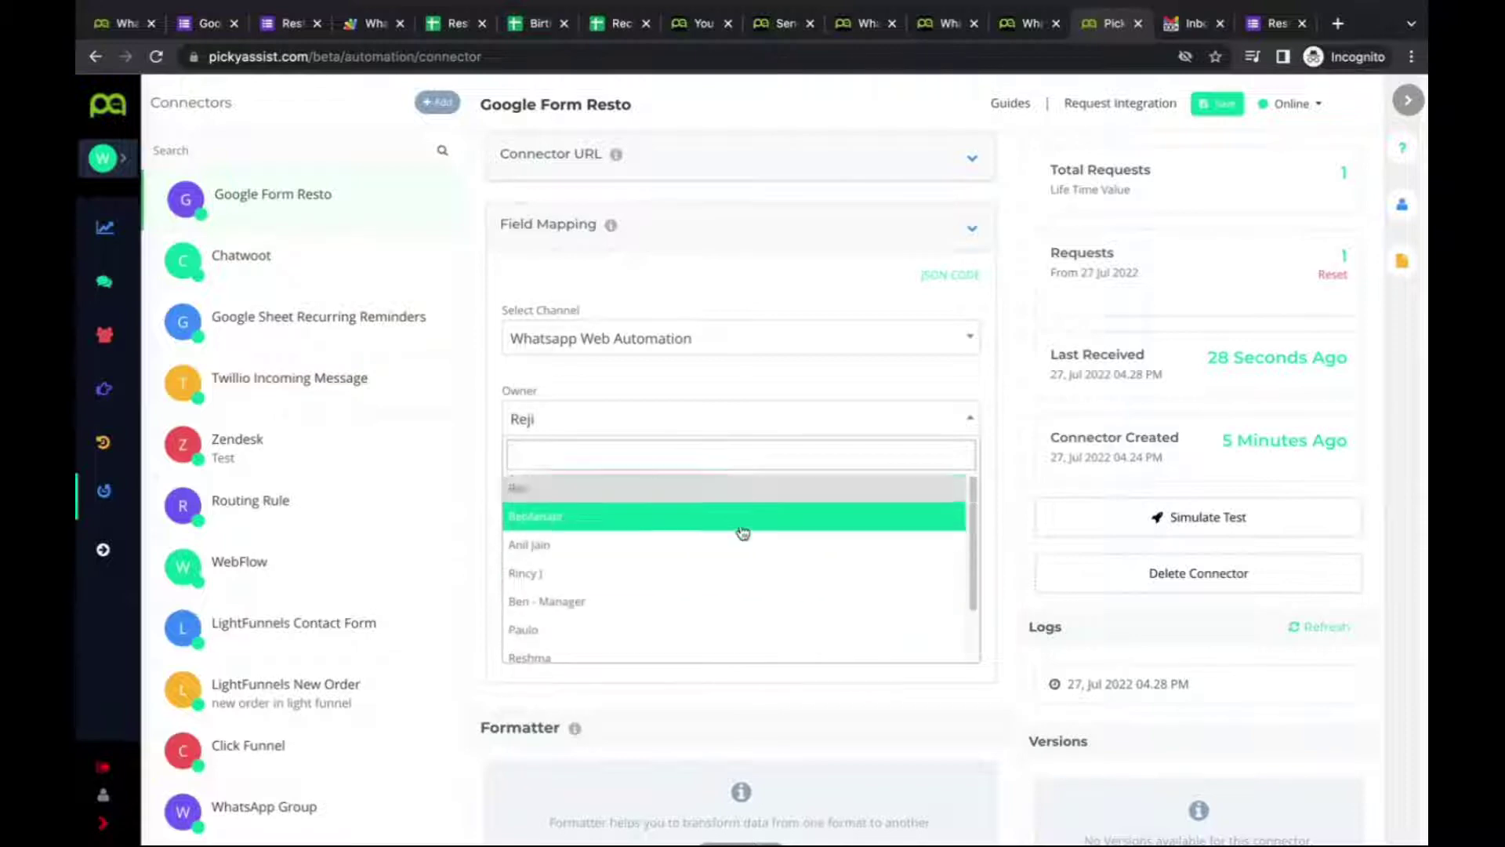
left_click(741, 480)
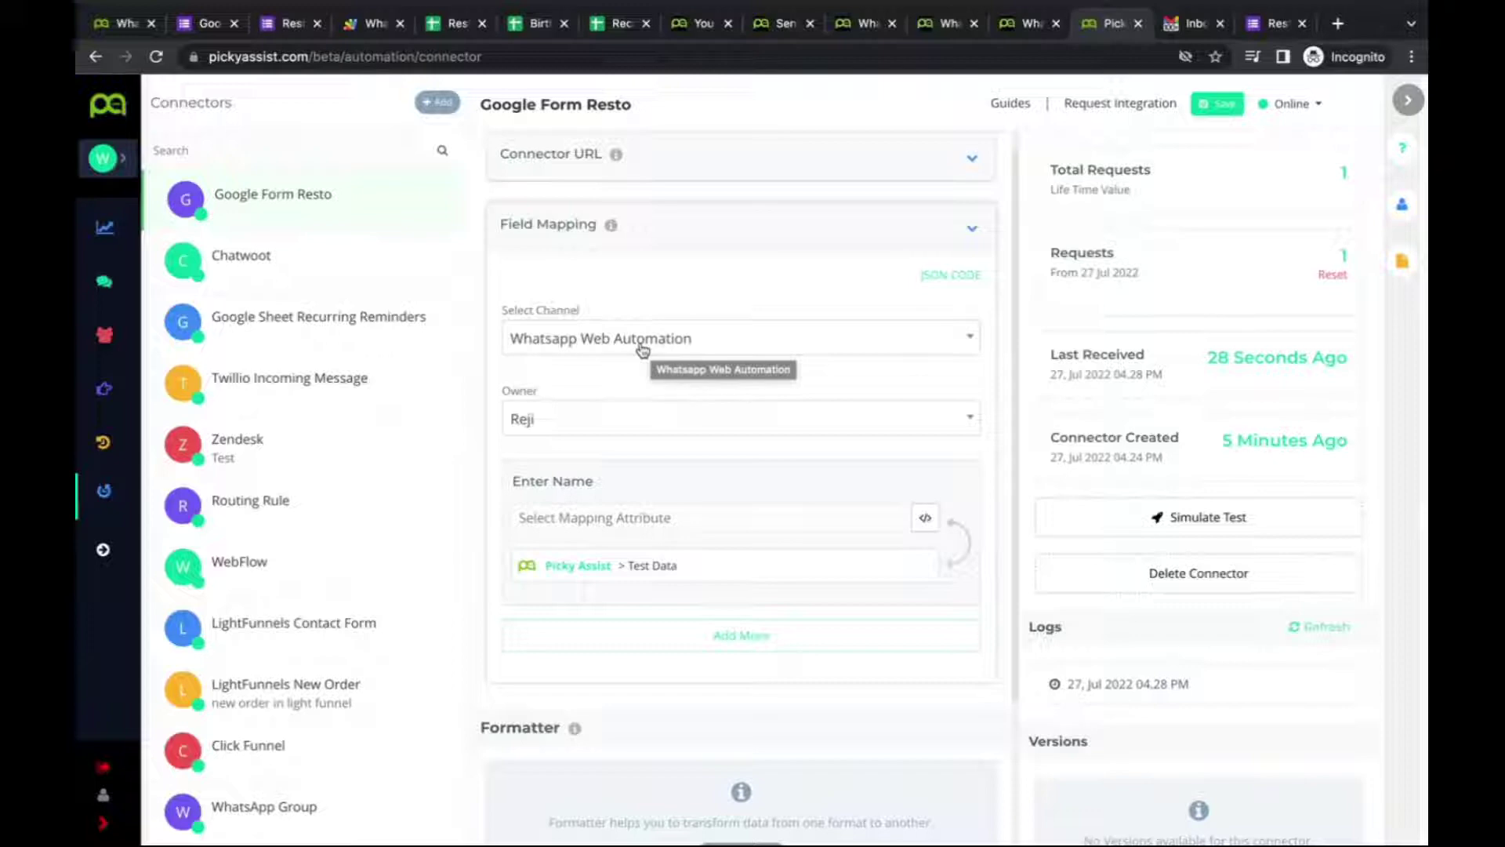
scroll(756, 484, "down", 1)
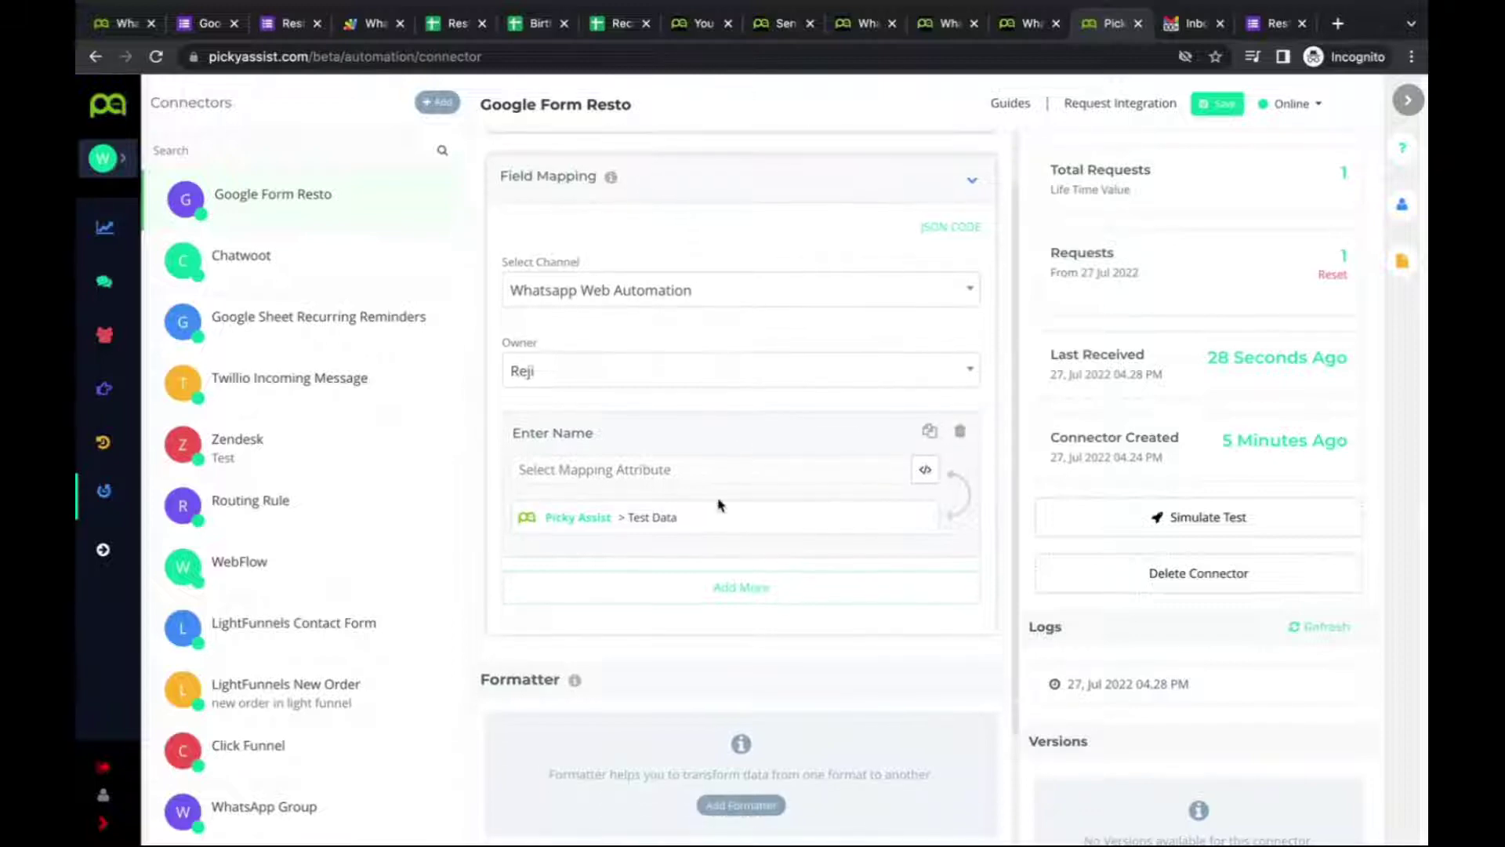
Step: Map the WhatsApp number with country code field to the mobile attribute, labelled 'Mobile number'
left_click(930, 476)
left_click(639, 237)
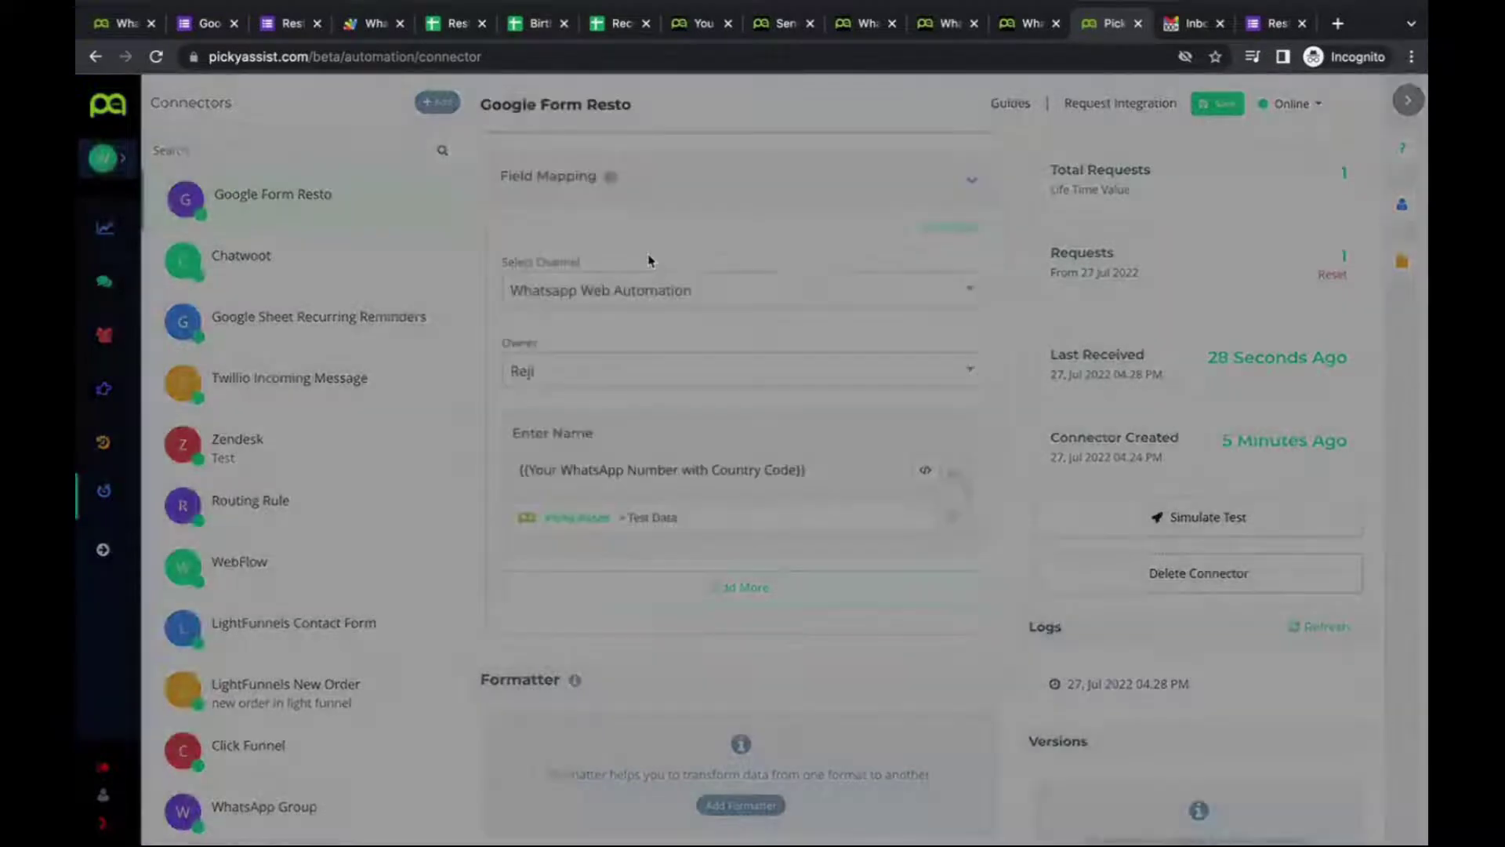
left_click(795, 528)
left_click(695, 320)
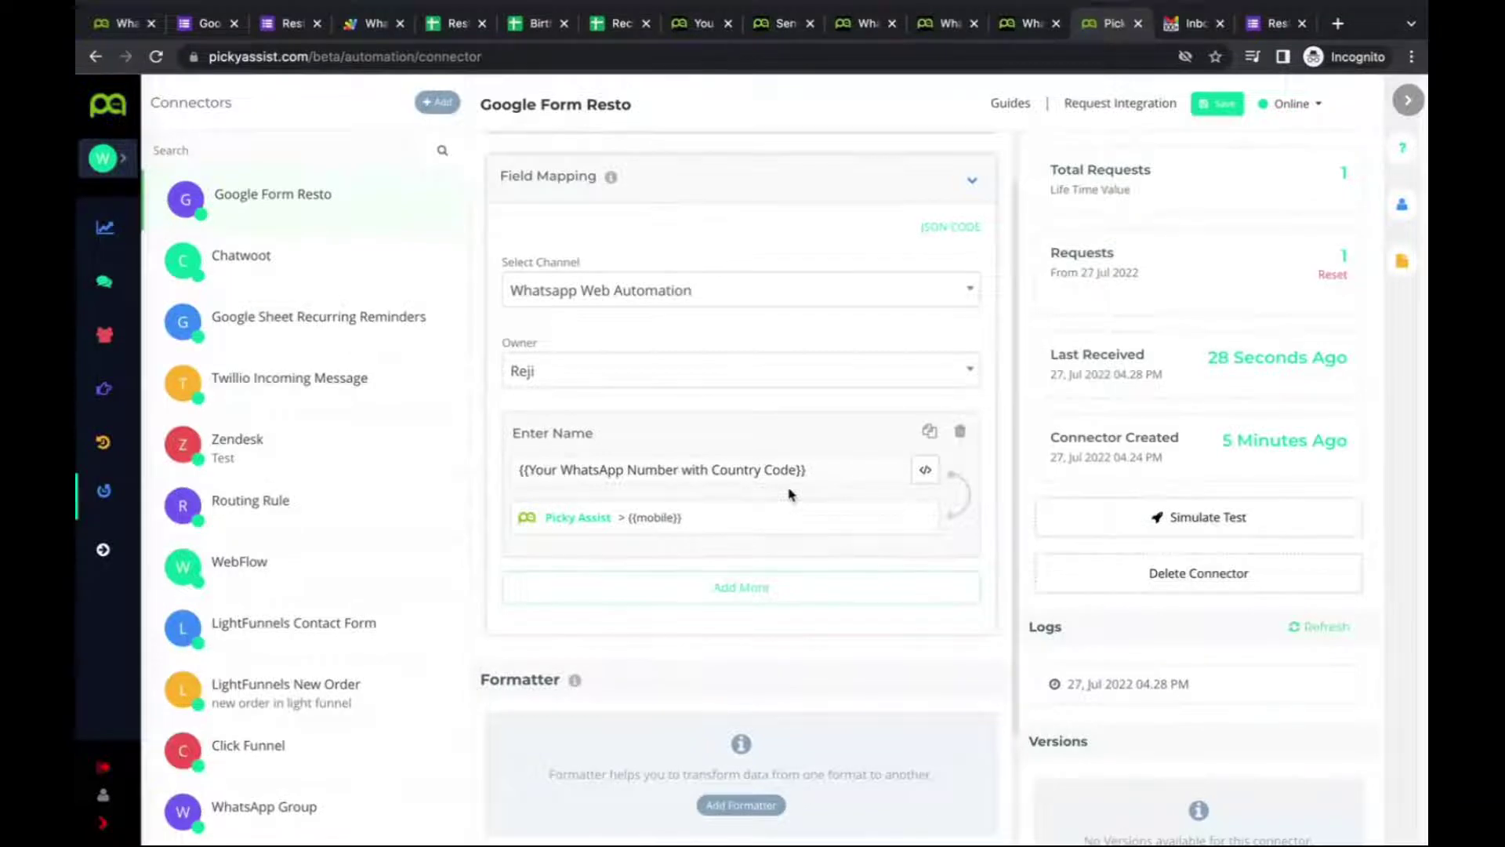
left_click_drag(626, 435, 430, 427)
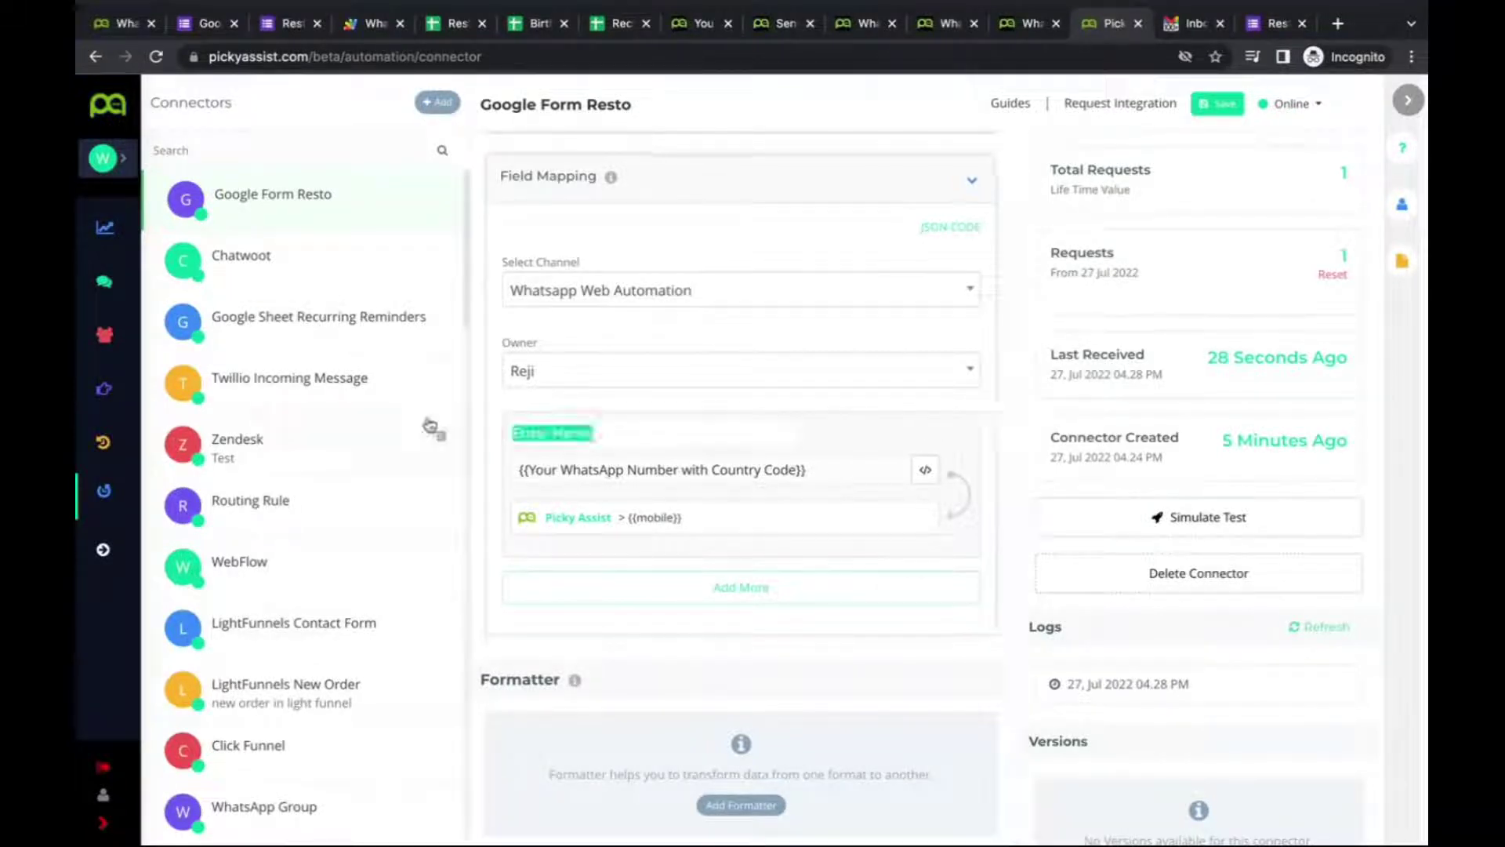
type("Mobile number")
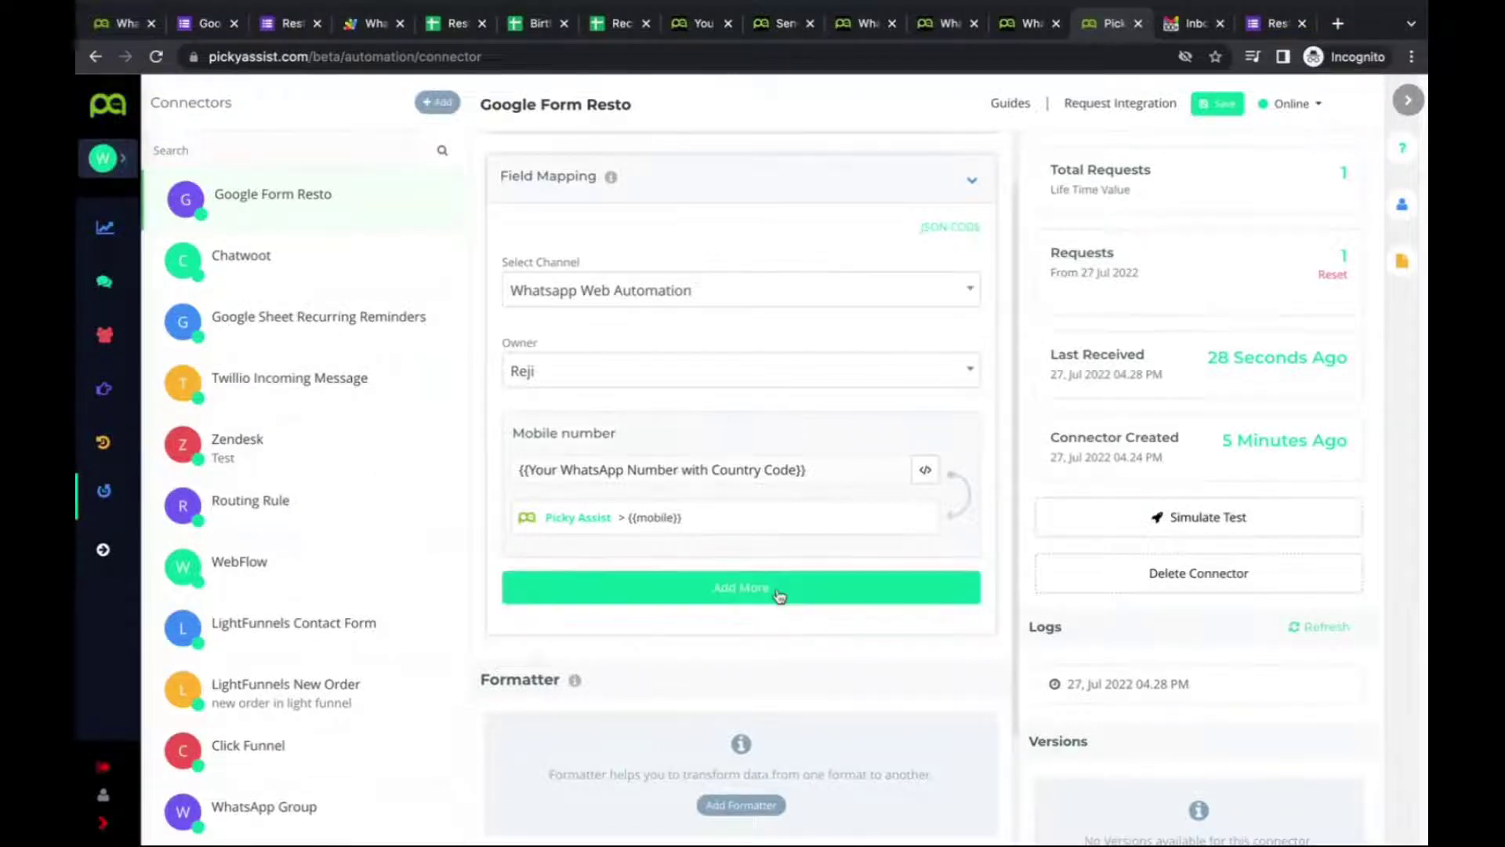
Step: Delete the Enter Name mapping and confirm the removal
left_click(778, 595)
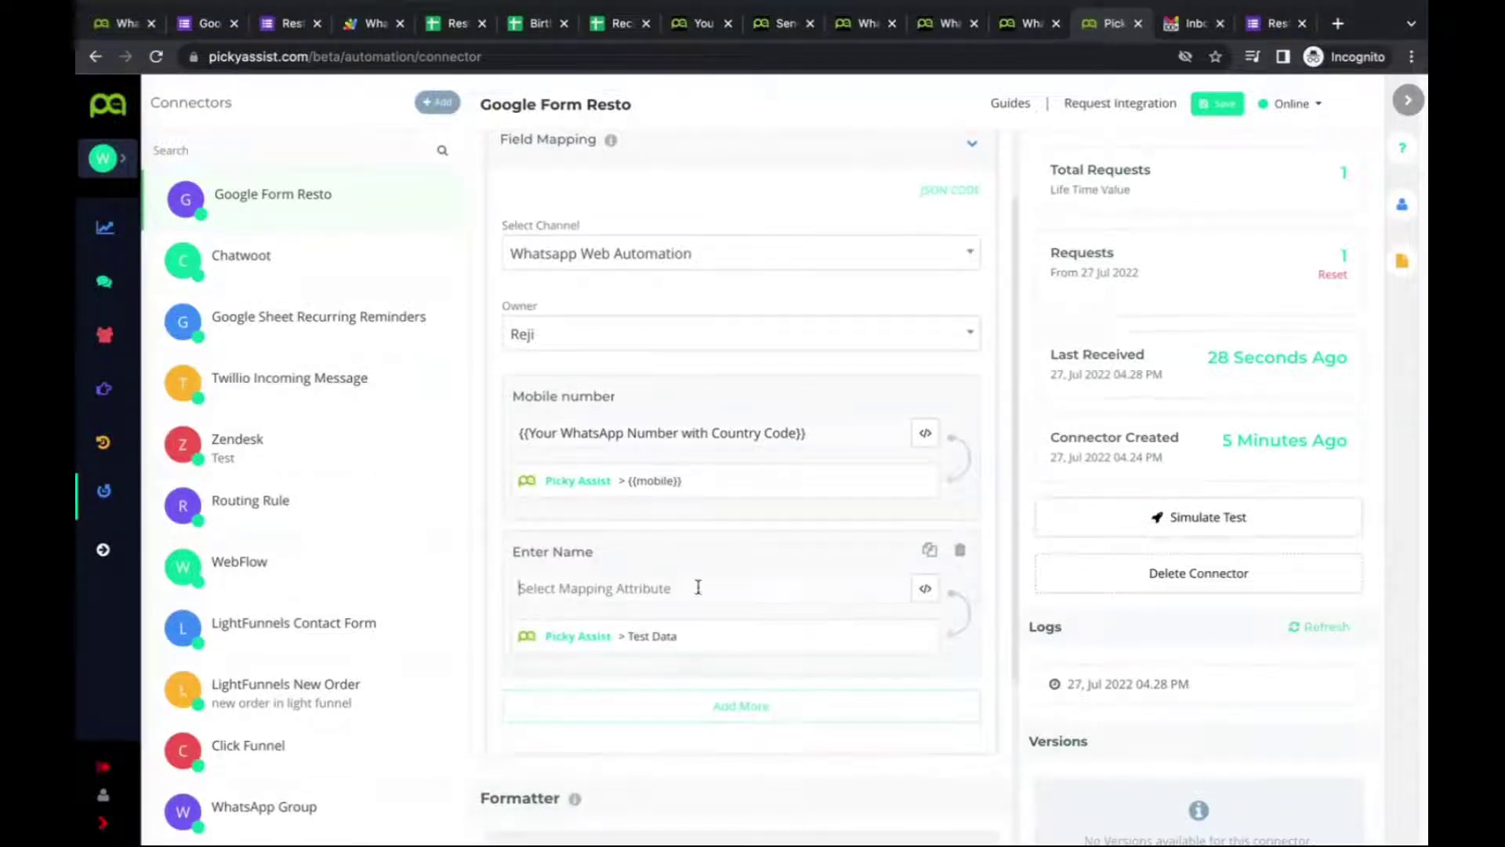
left_click(963, 538)
left_click(943, 580)
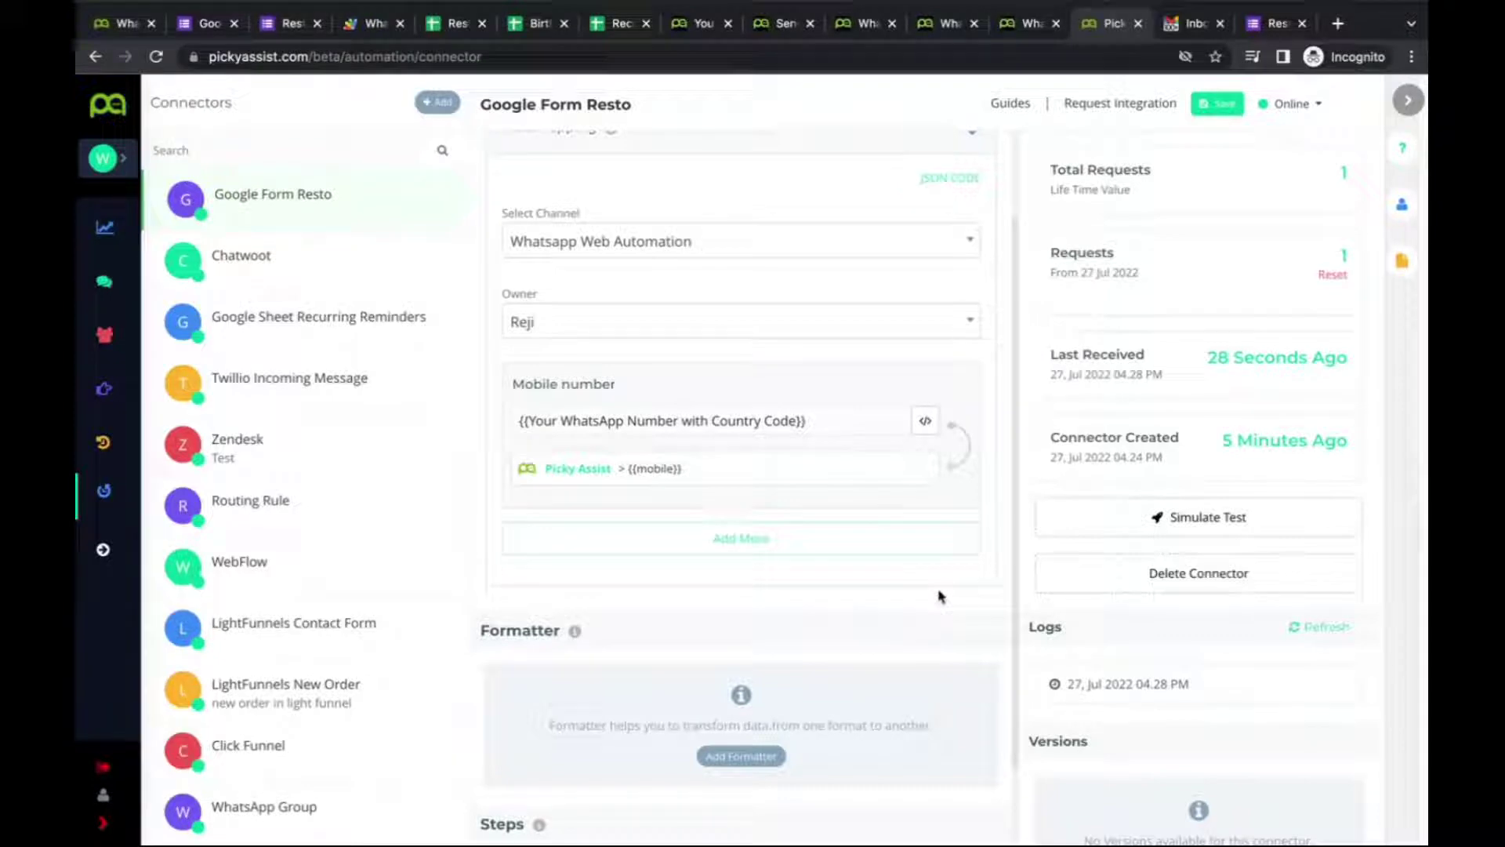
left_click(756, 548)
scroll(796, 605, "down", 3)
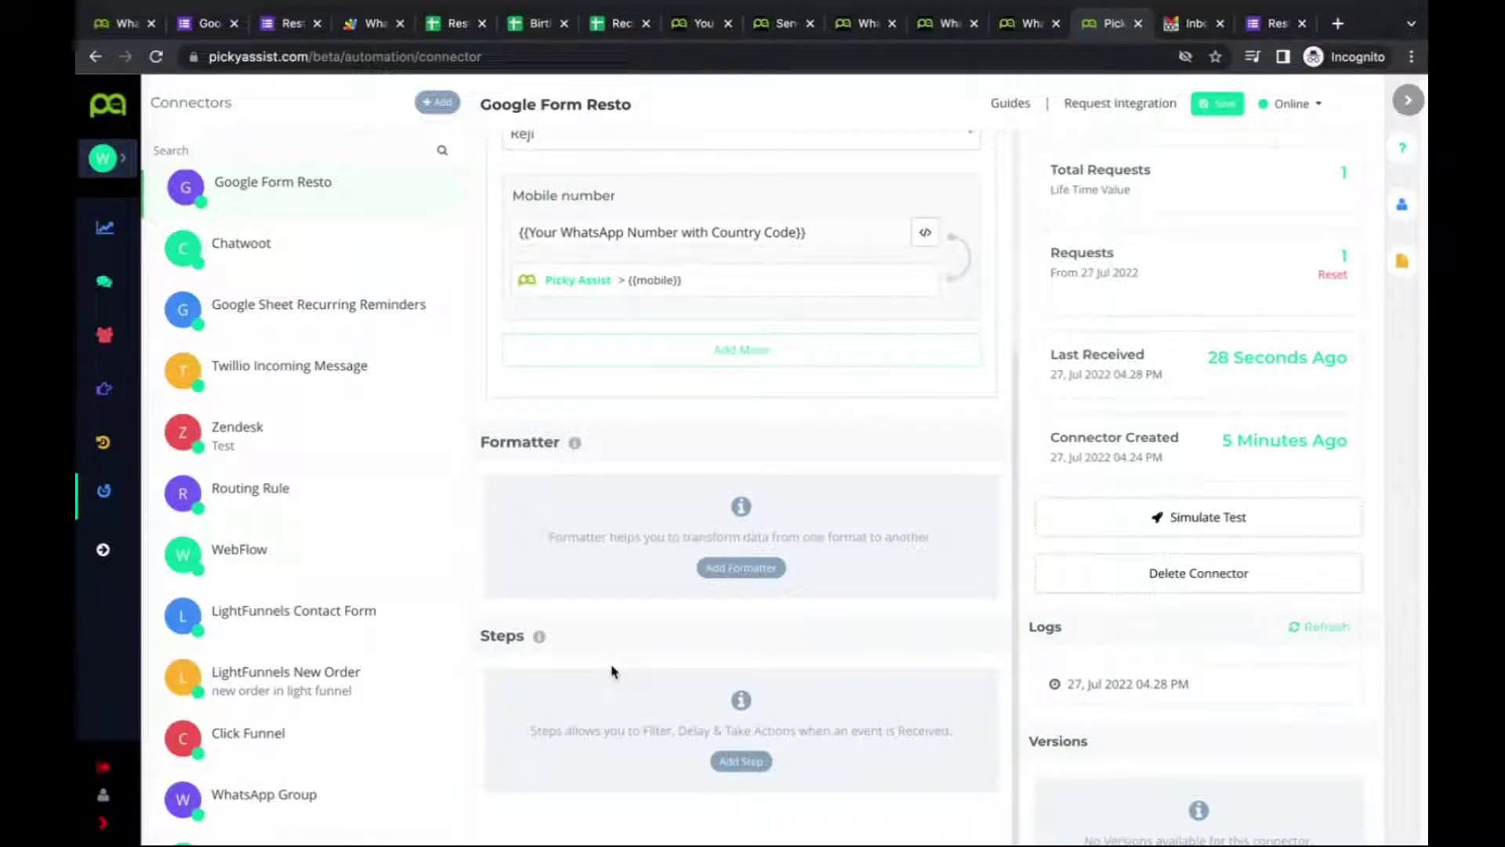
Step: Add a connector step named 'Thanks your Customer' and expand its Actions section
left_click(741, 761)
scroll(844, 672, "down", 3)
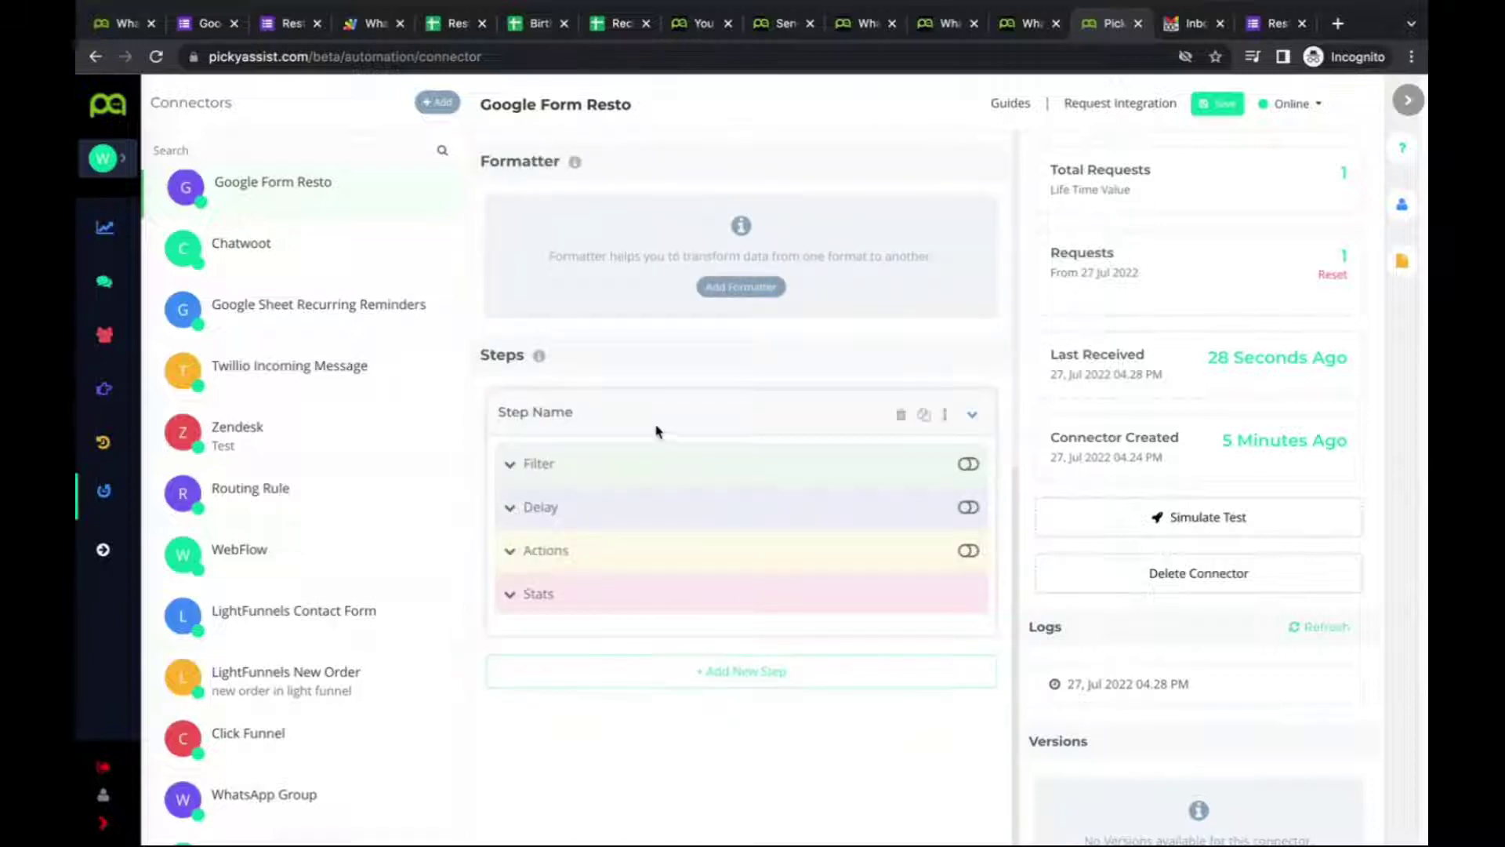
left_click(611, 411)
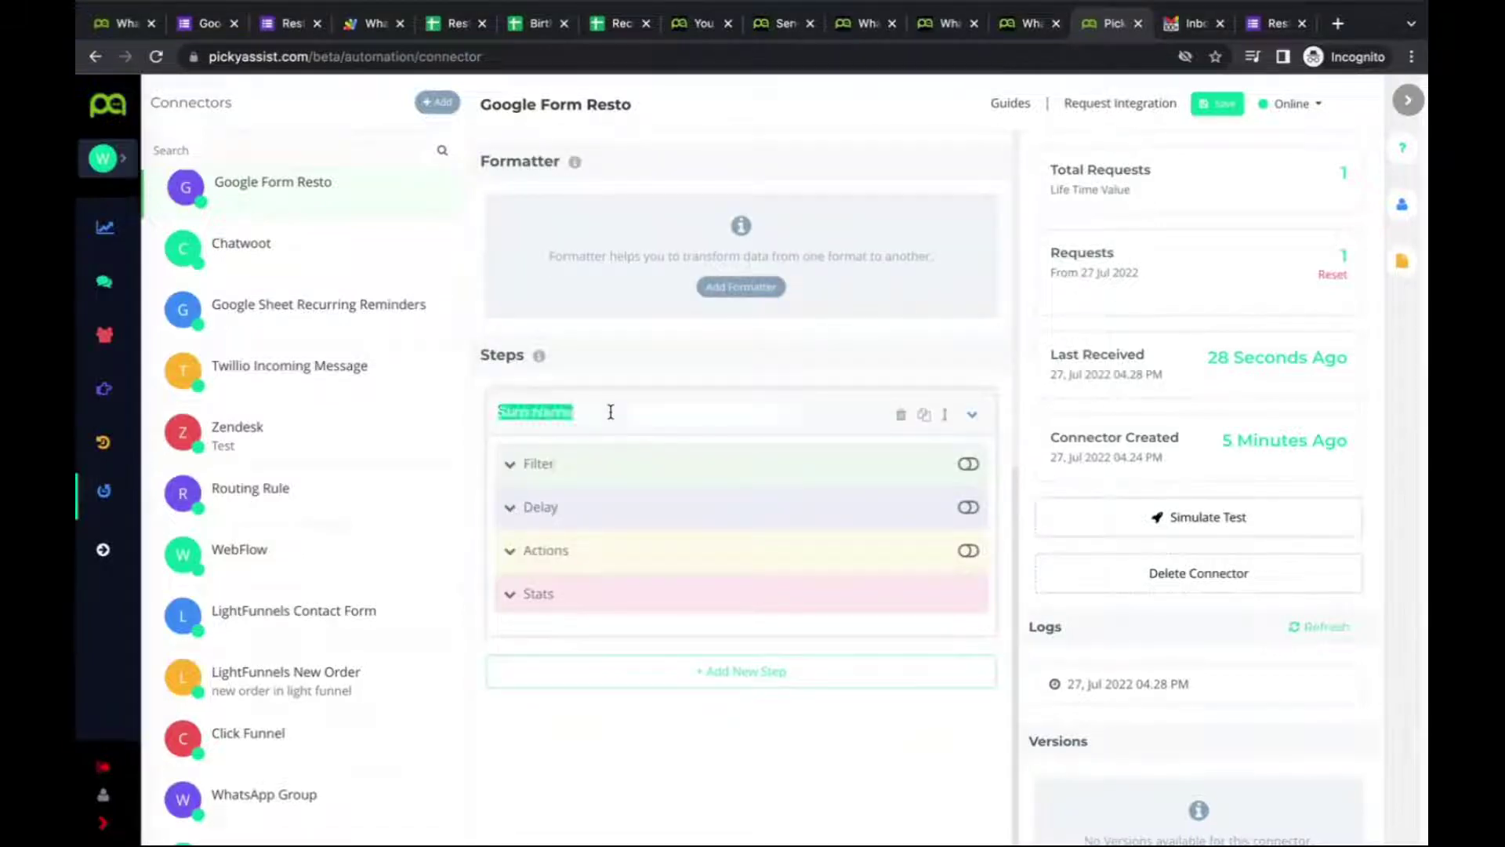
type("Thank")
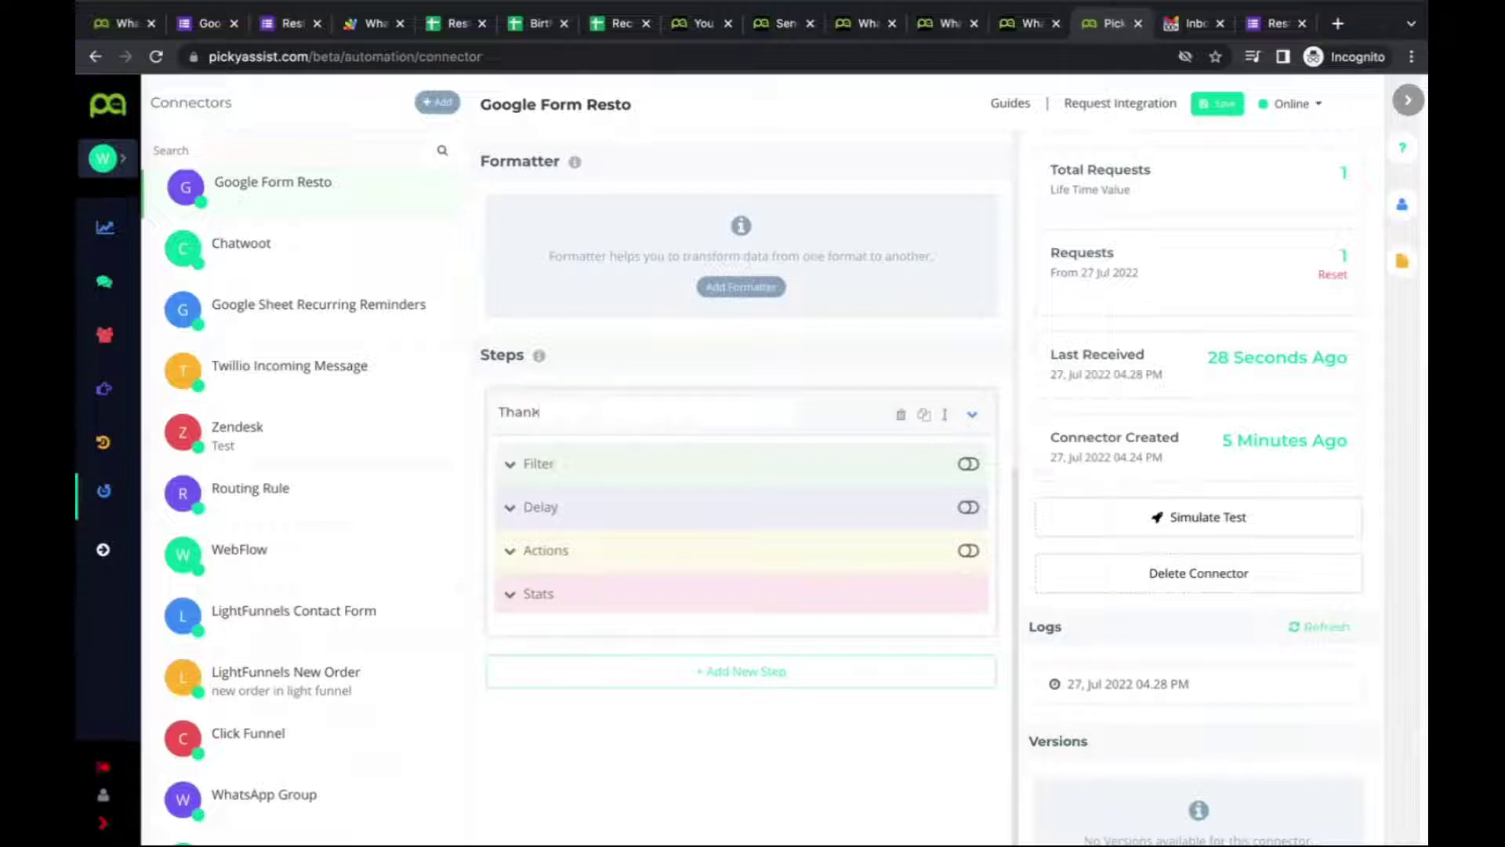
type("s your Customer")
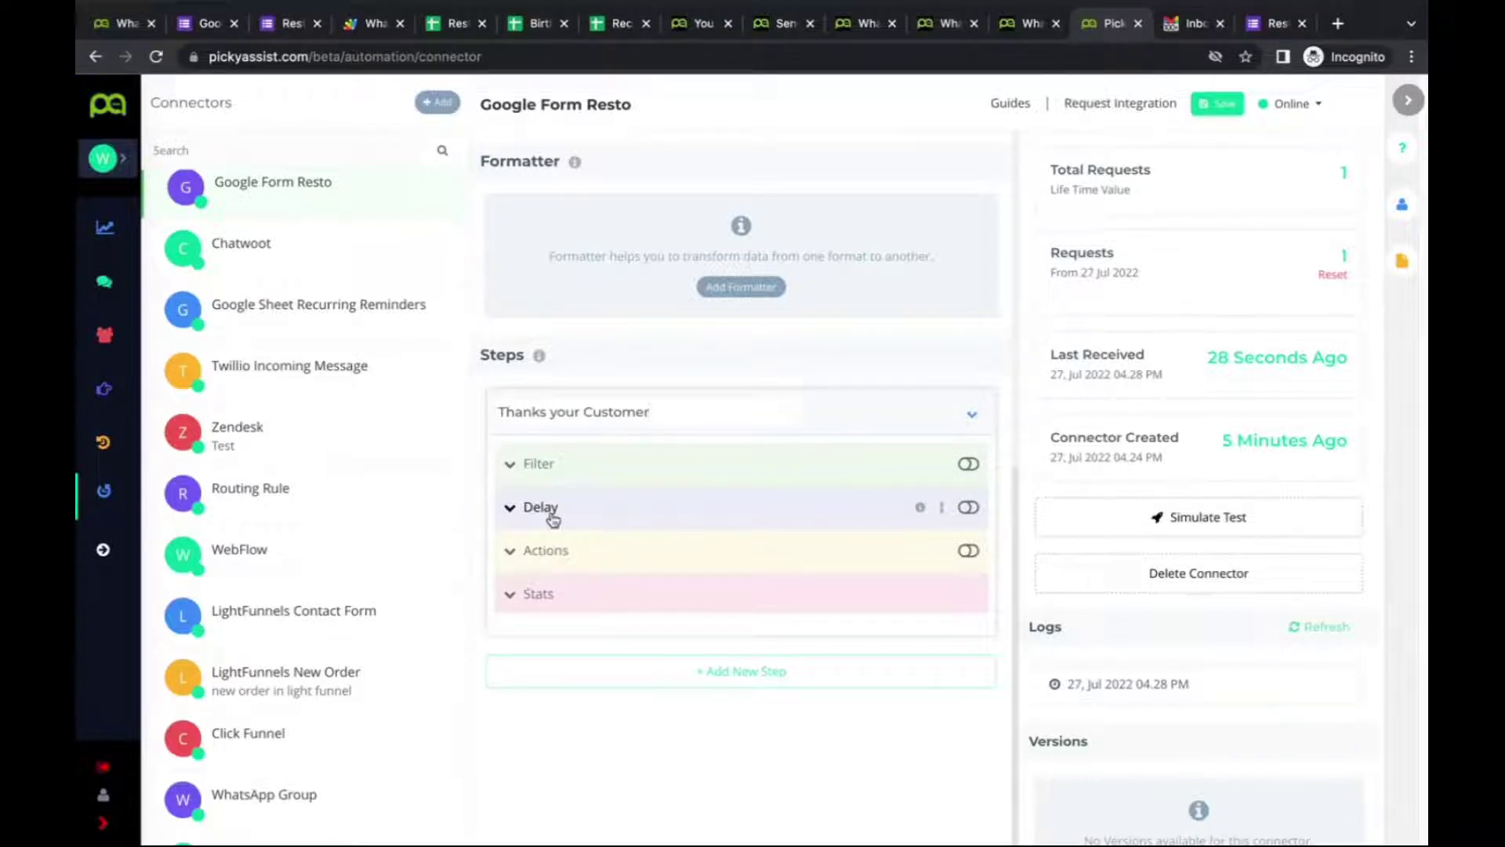
left_click(555, 560)
Step: Turn on Actions for the Thanks your Customer step
left_click(969, 550)
scroll(870, 596, "down", 1)
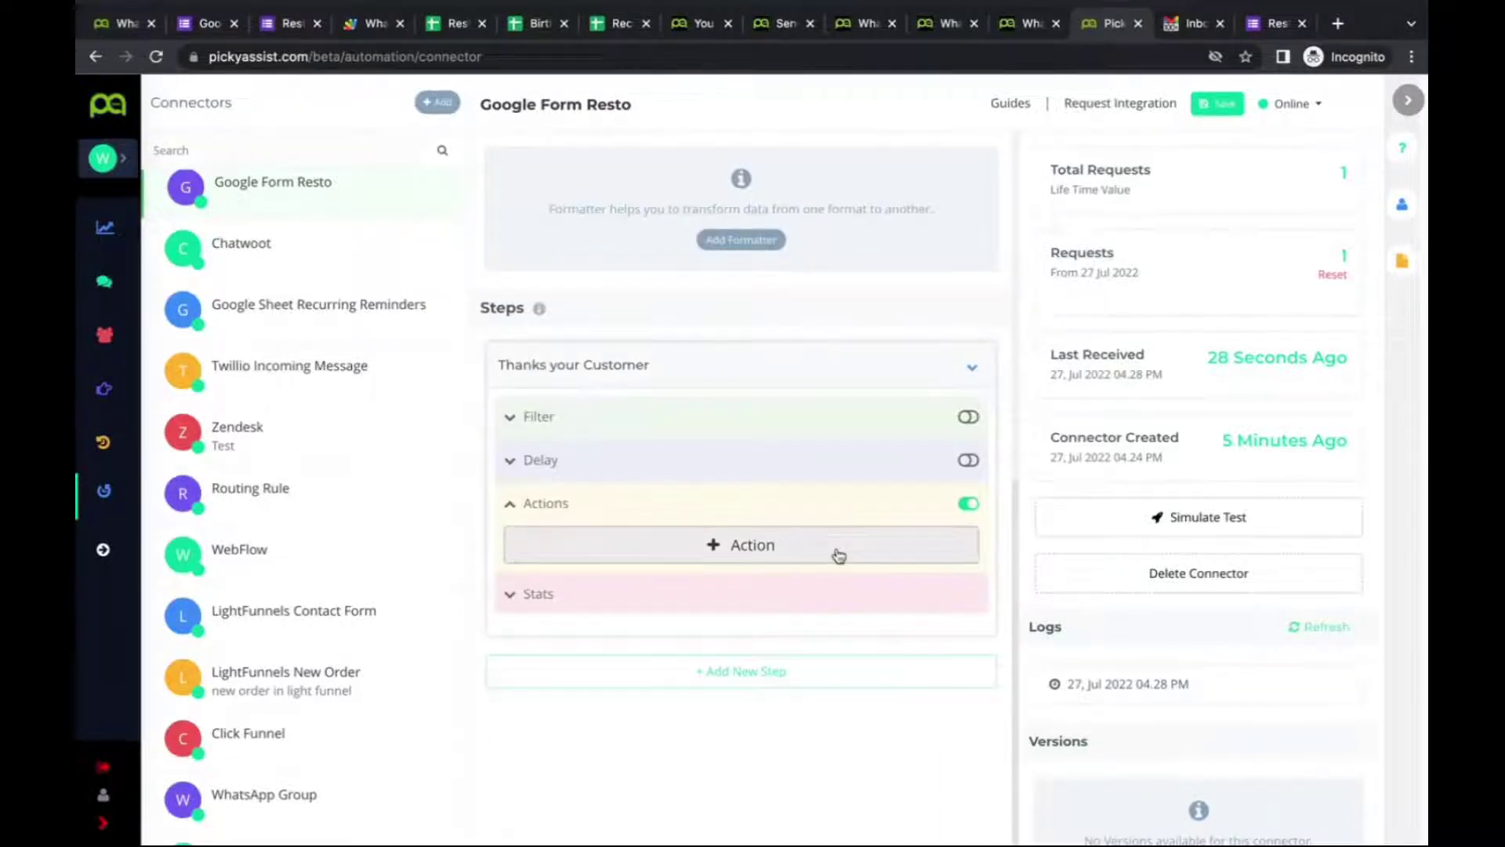
left_click(838, 555)
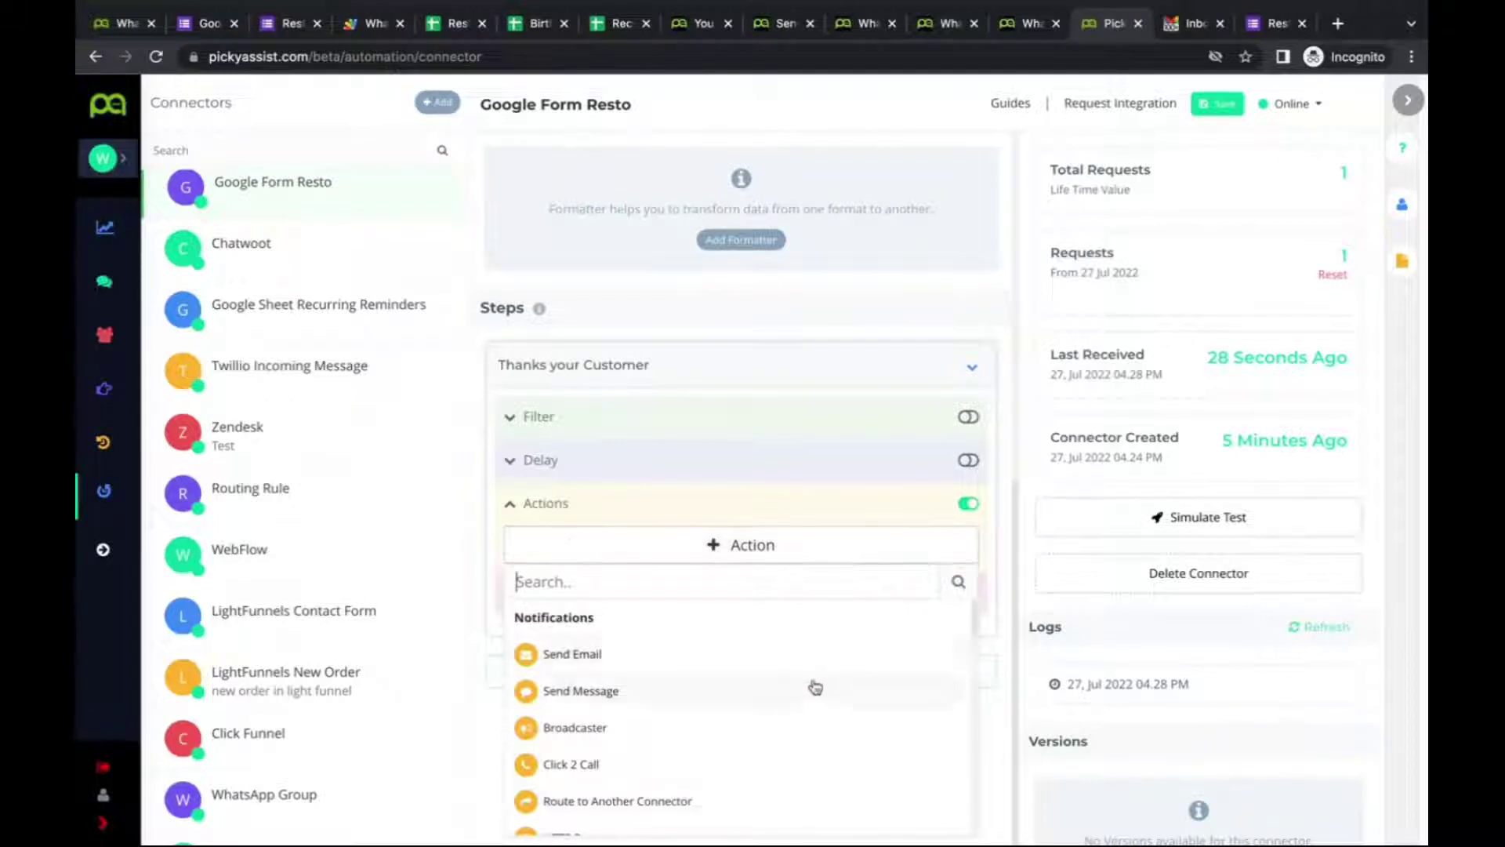
Step: Add an Add Event Feed action from the Team Box group
scroll(801, 745, "down", 1)
scroll(800, 745, "down", 2)
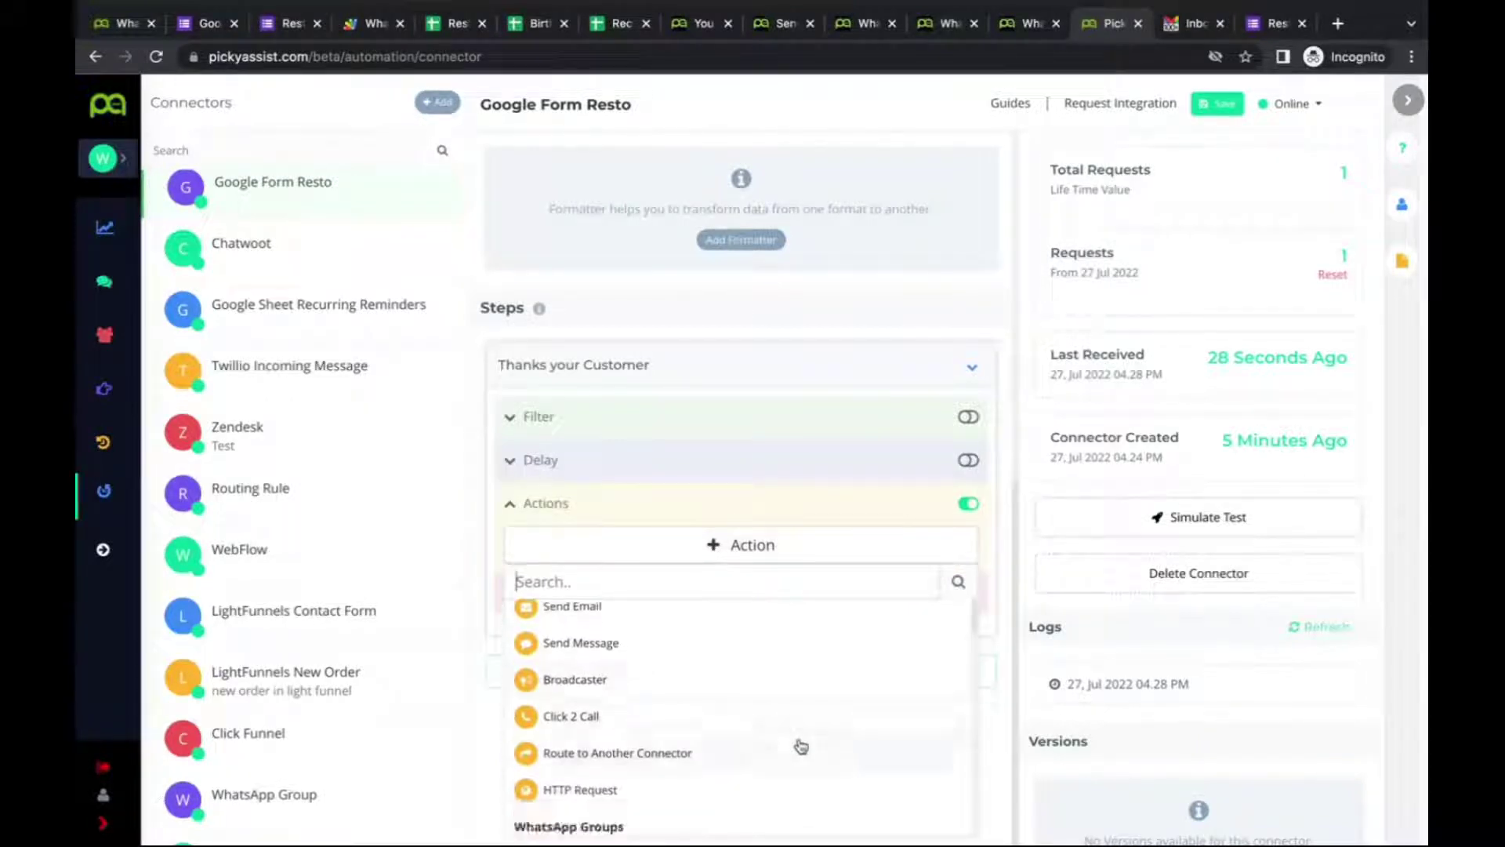
scroll(800, 747, "down", 1)
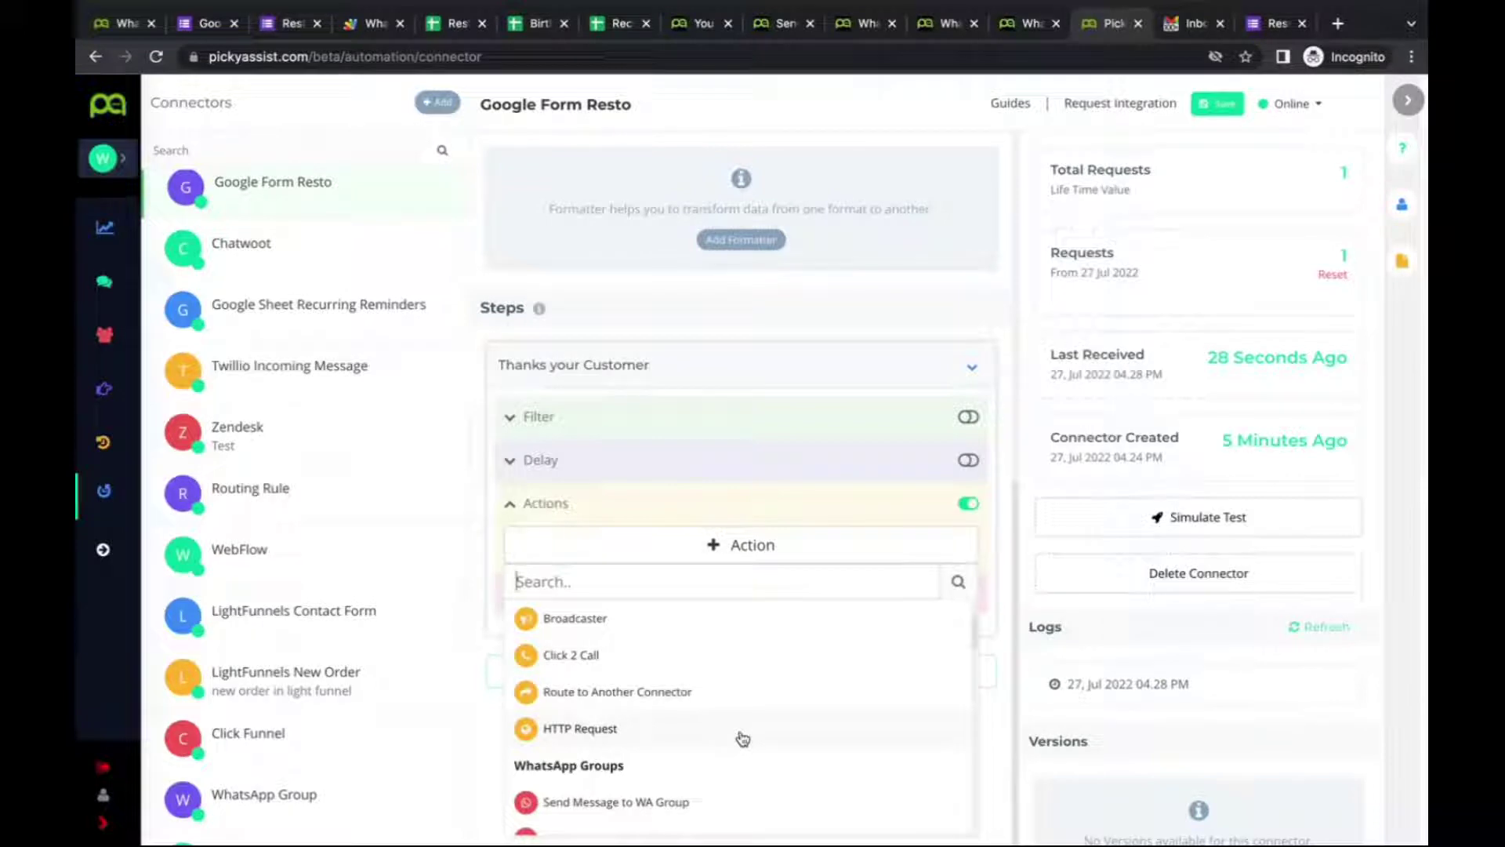
scroll(807, 733, "down", 2)
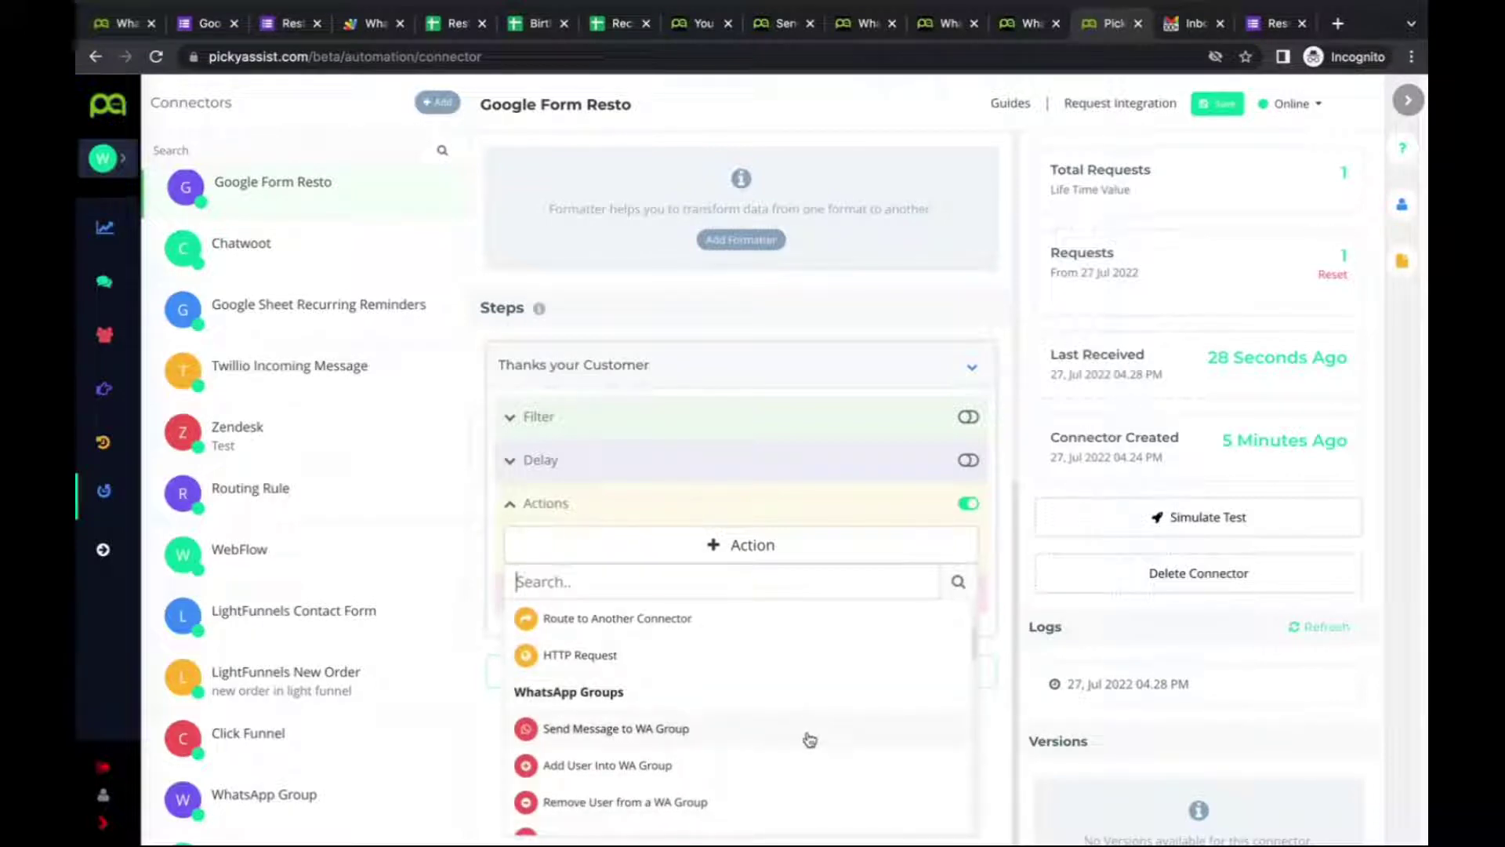
scroll(810, 739, "down", 1)
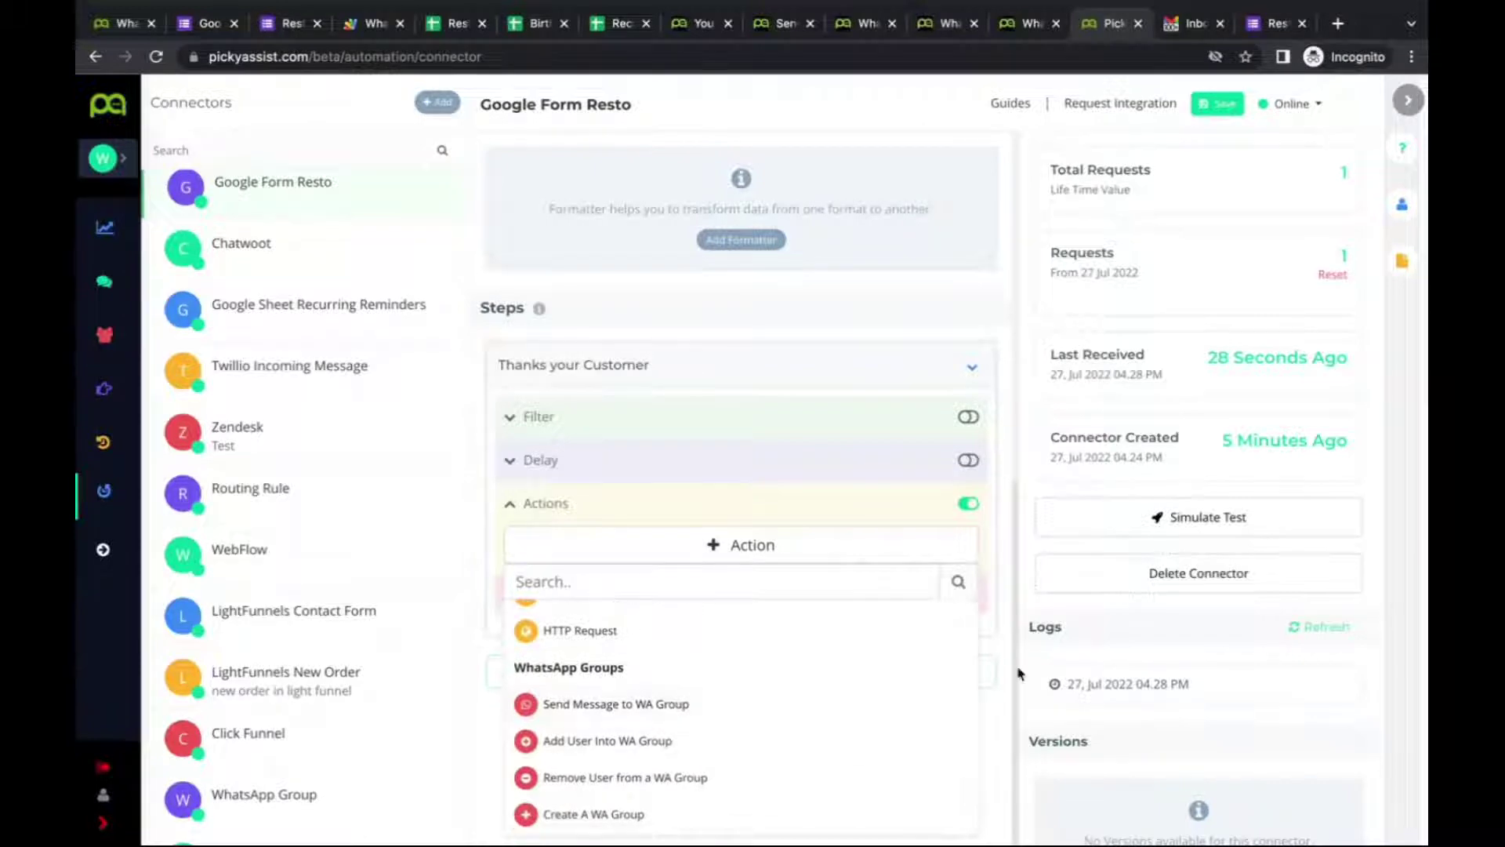
scroll(1018, 668, "down", 1)
scroll(767, 716, "down", 1)
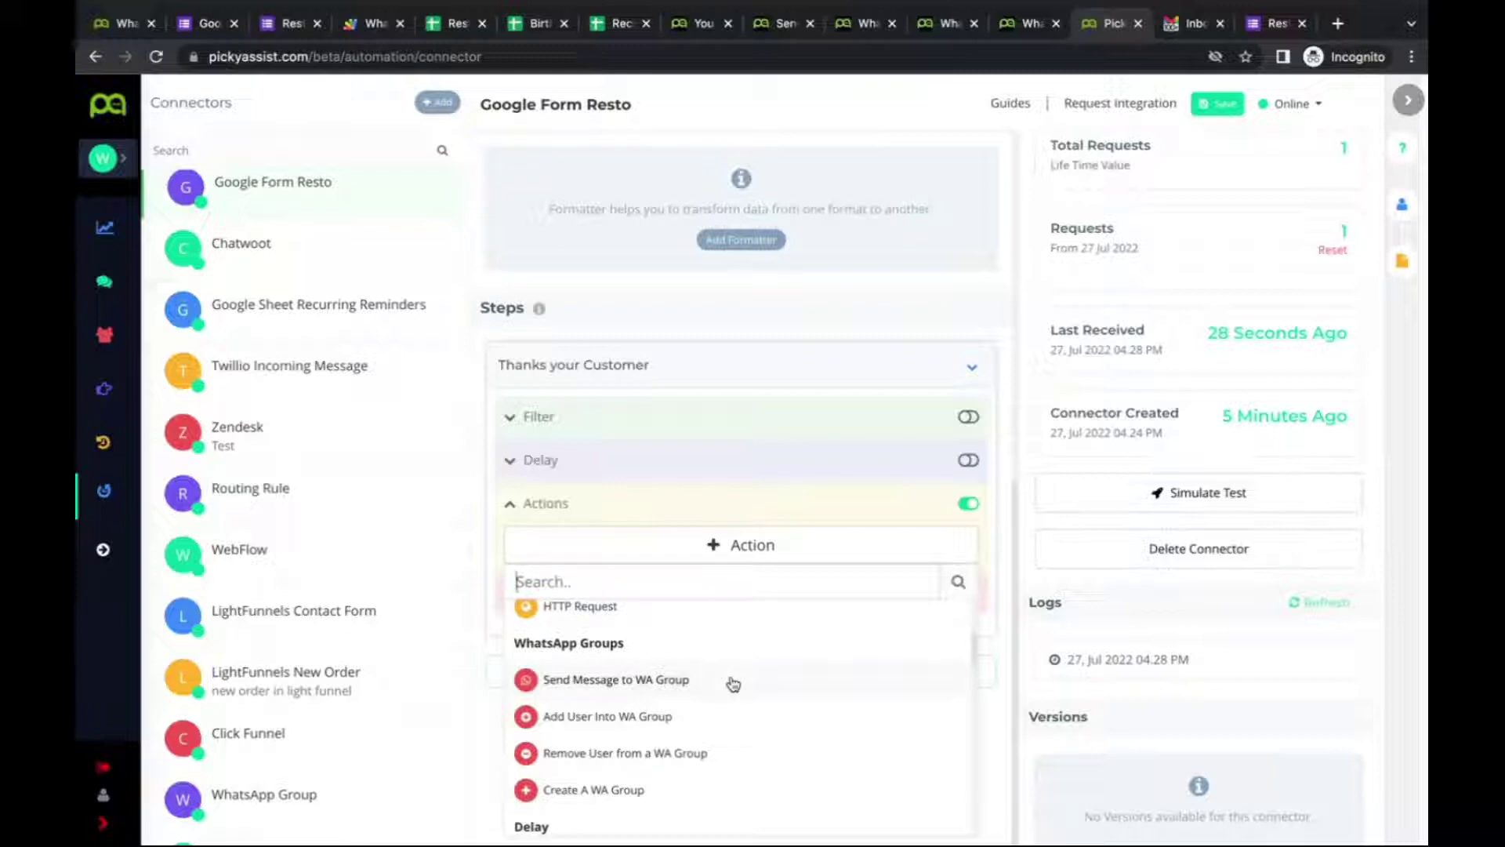
scroll(761, 736, "down", 1)
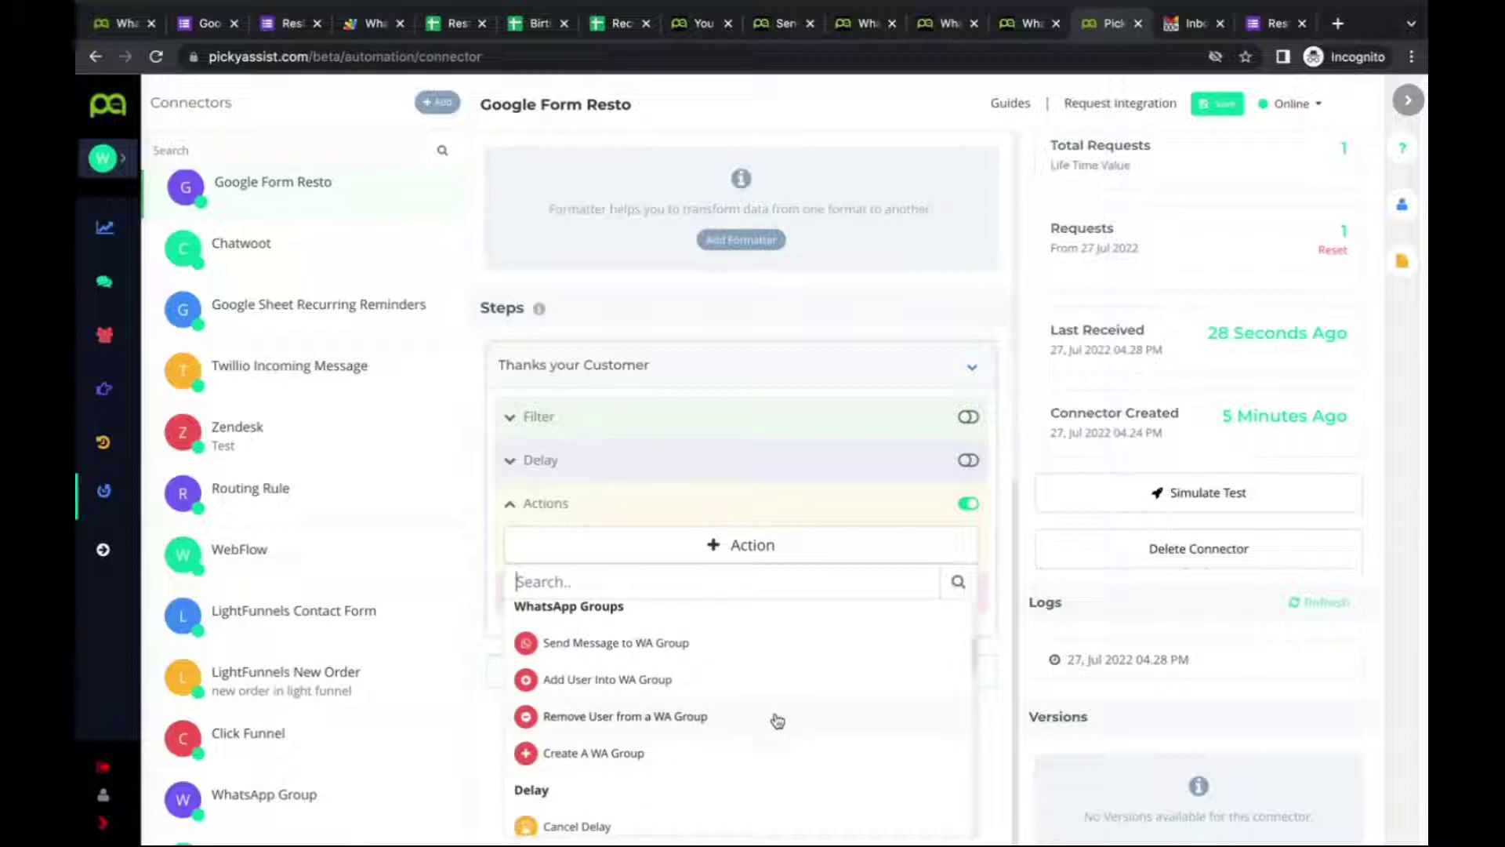
scroll(777, 720, "down", 1)
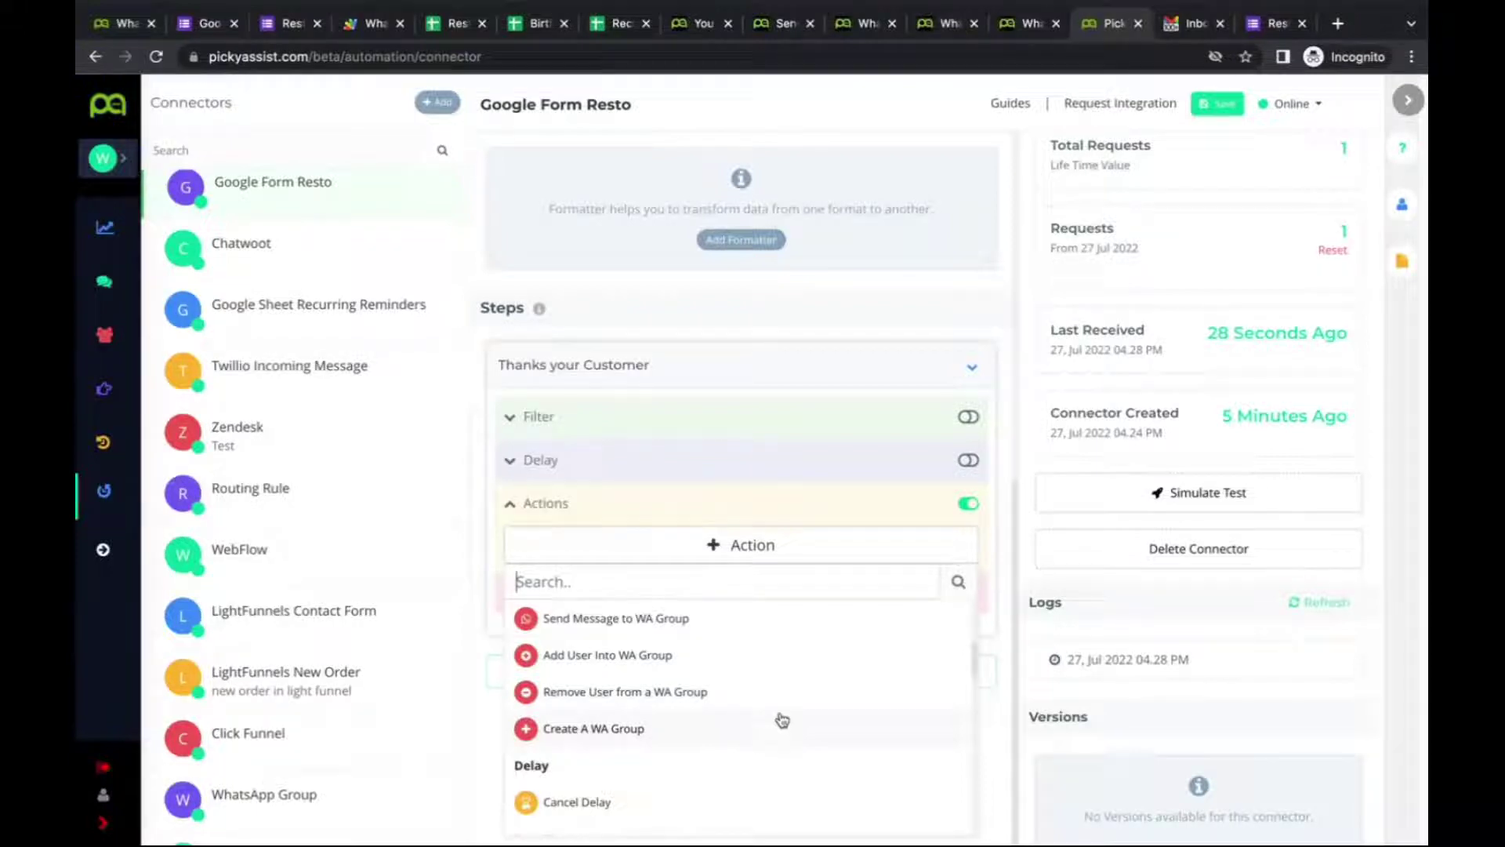
scroll(800, 699, "down", 1)
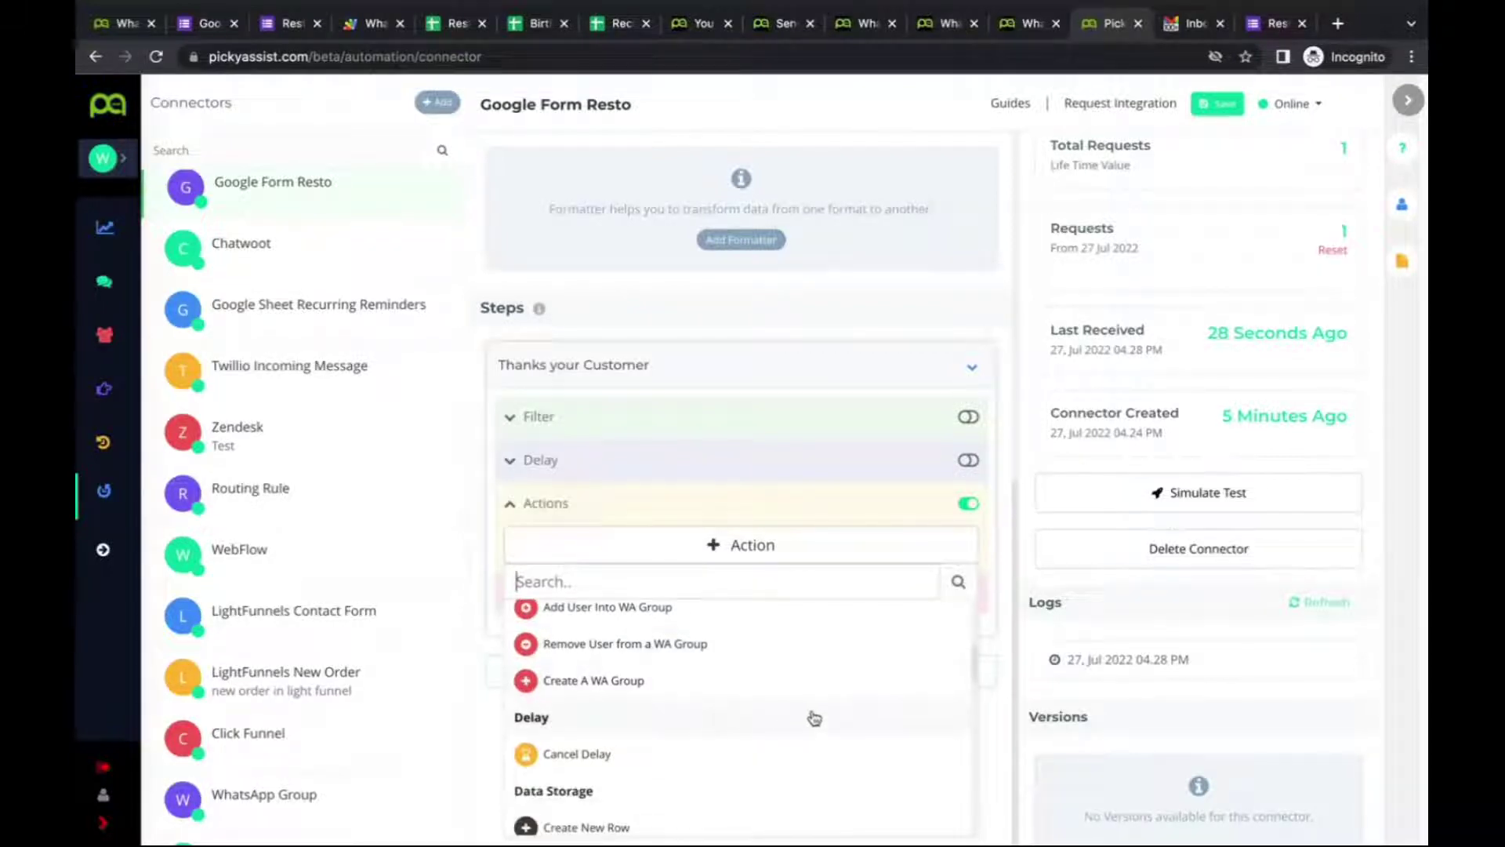
scroll(810, 713, "down", 2)
scroll(812, 717, "down", 3)
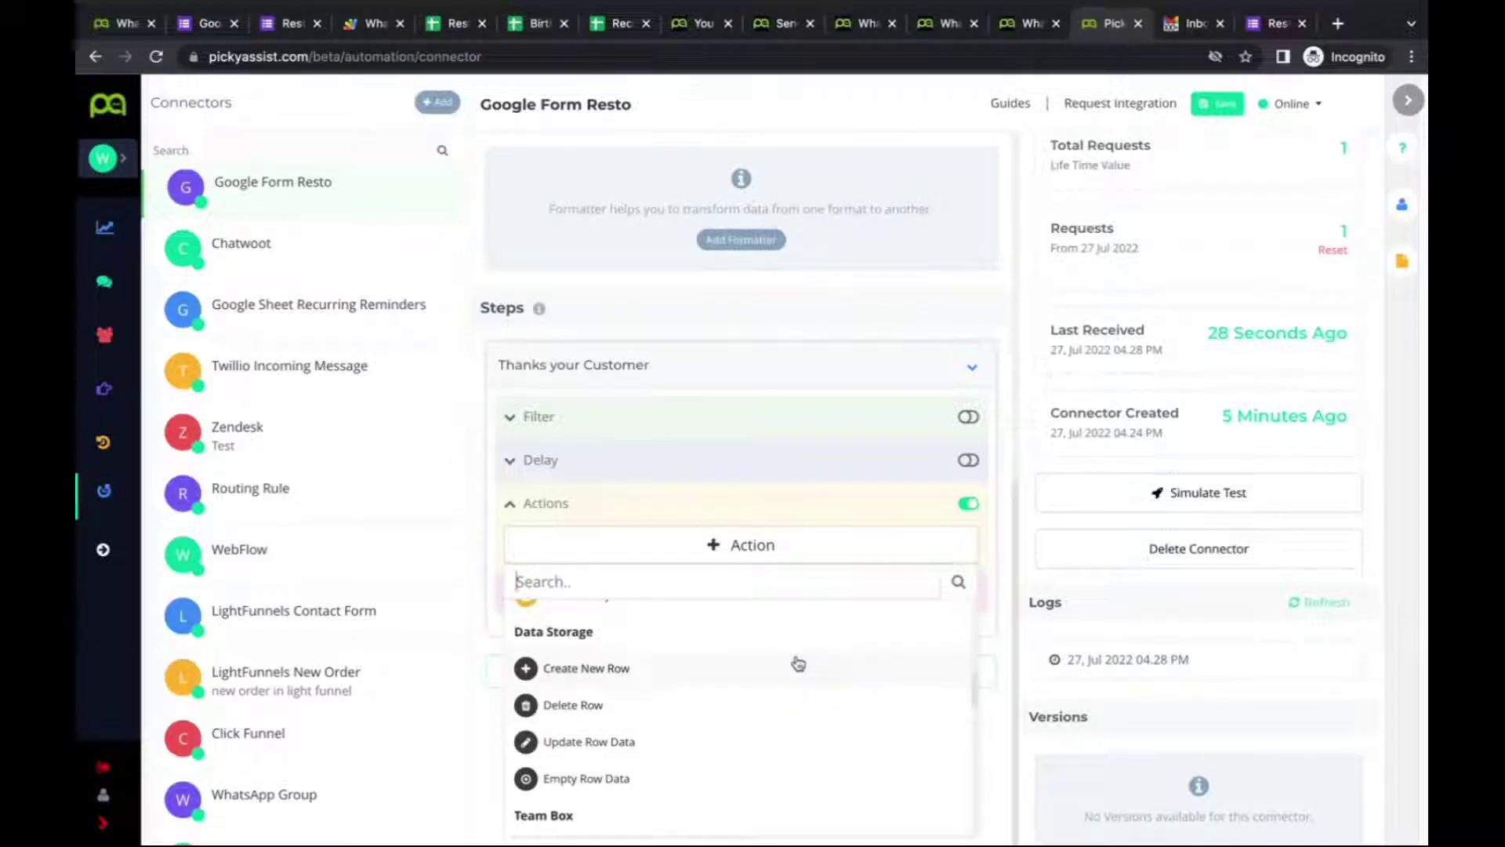
scroll(798, 663, "down", 2)
scroll(798, 663, "down", 1)
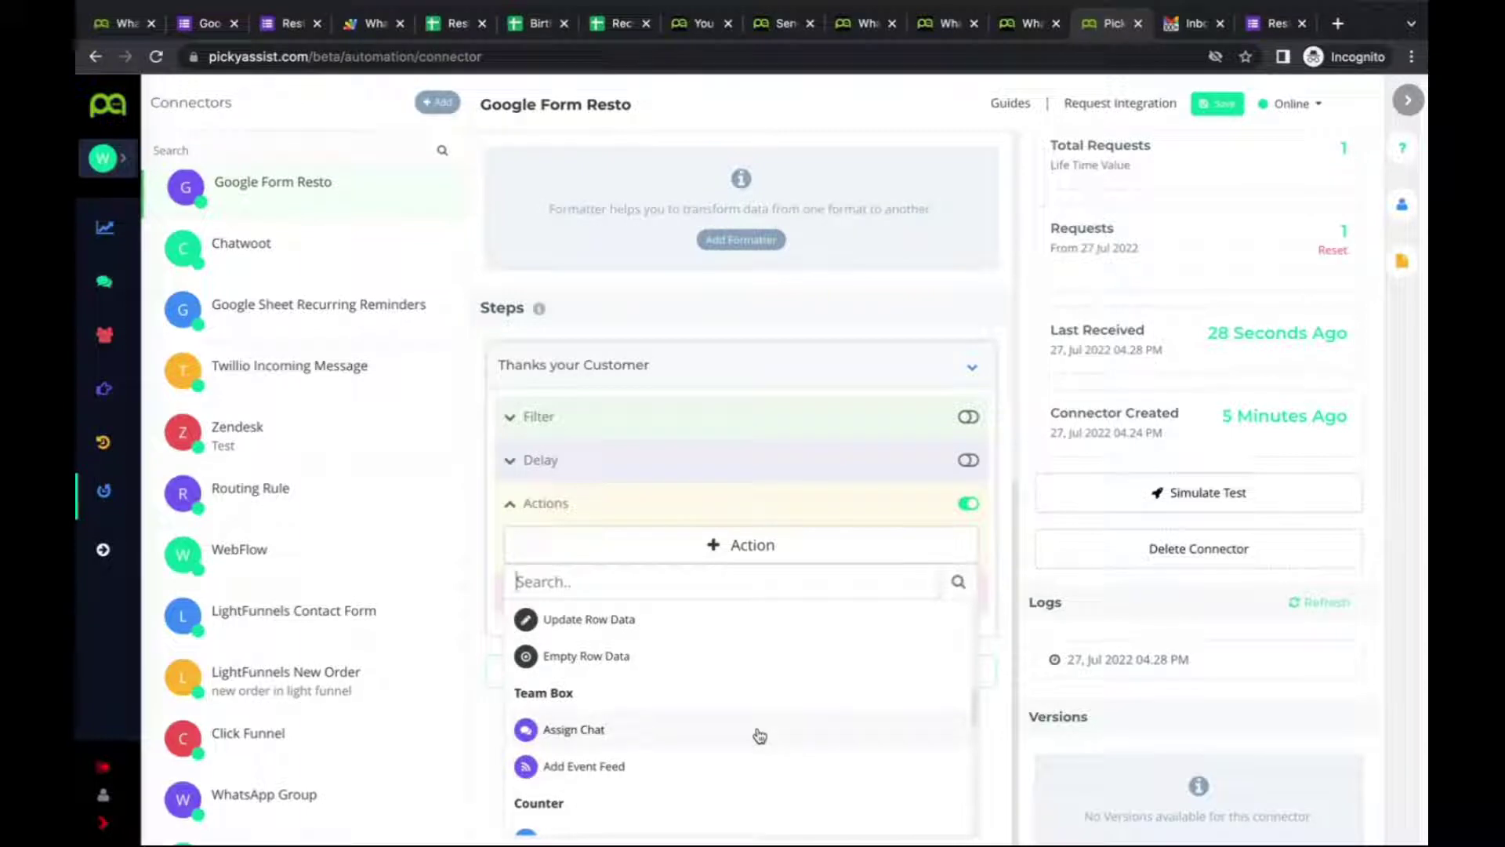
scroll(685, 751, "down", 1)
left_click(695, 744)
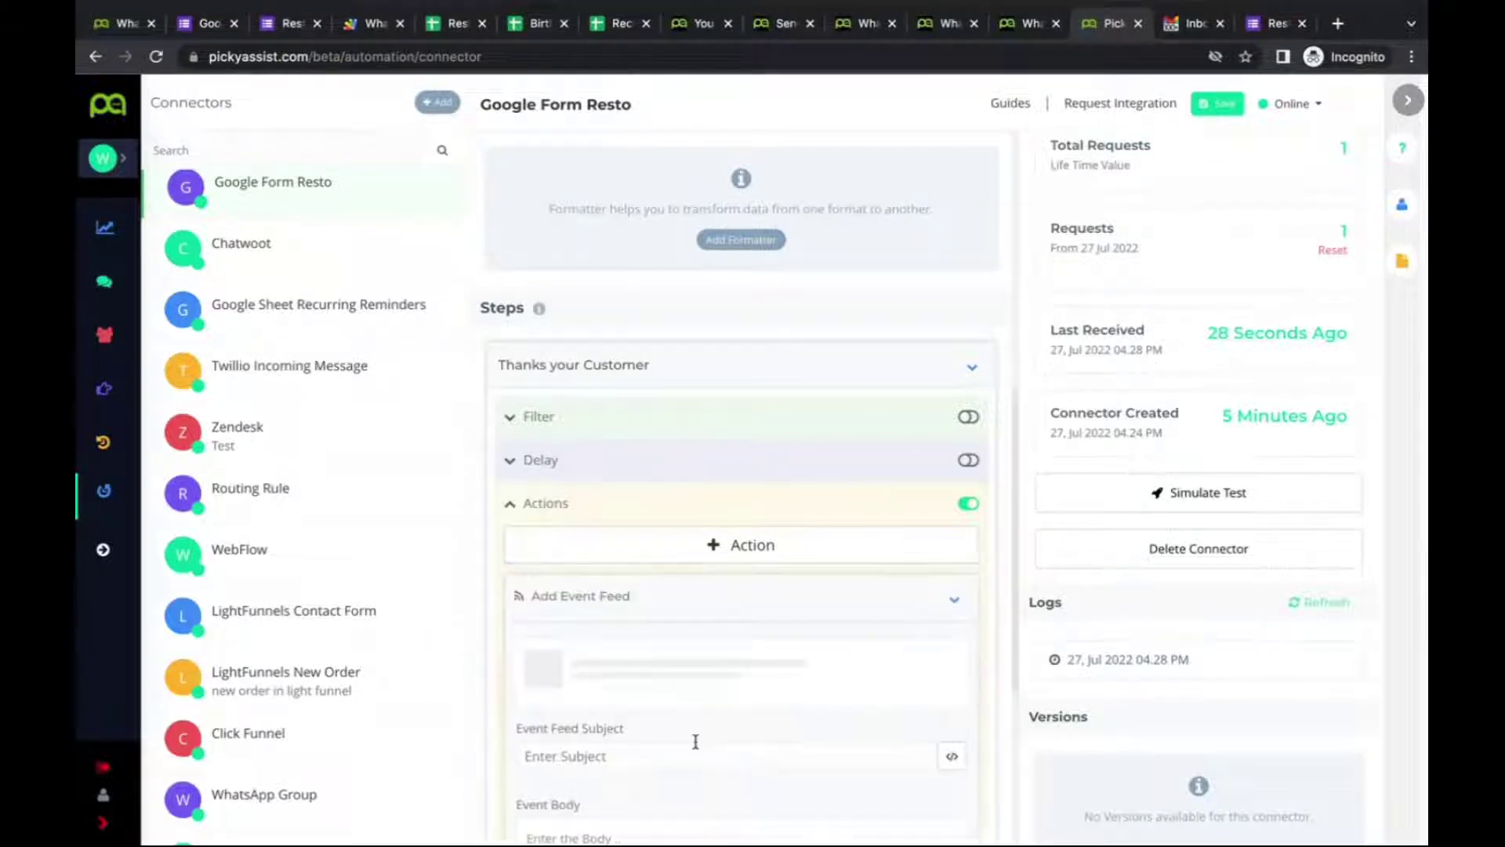
Step: Set the event feed channel to Whatsapp Web Automation and its subject to 'New Order Form'
scroll(768, 682, "down", 3)
left_click(840, 456)
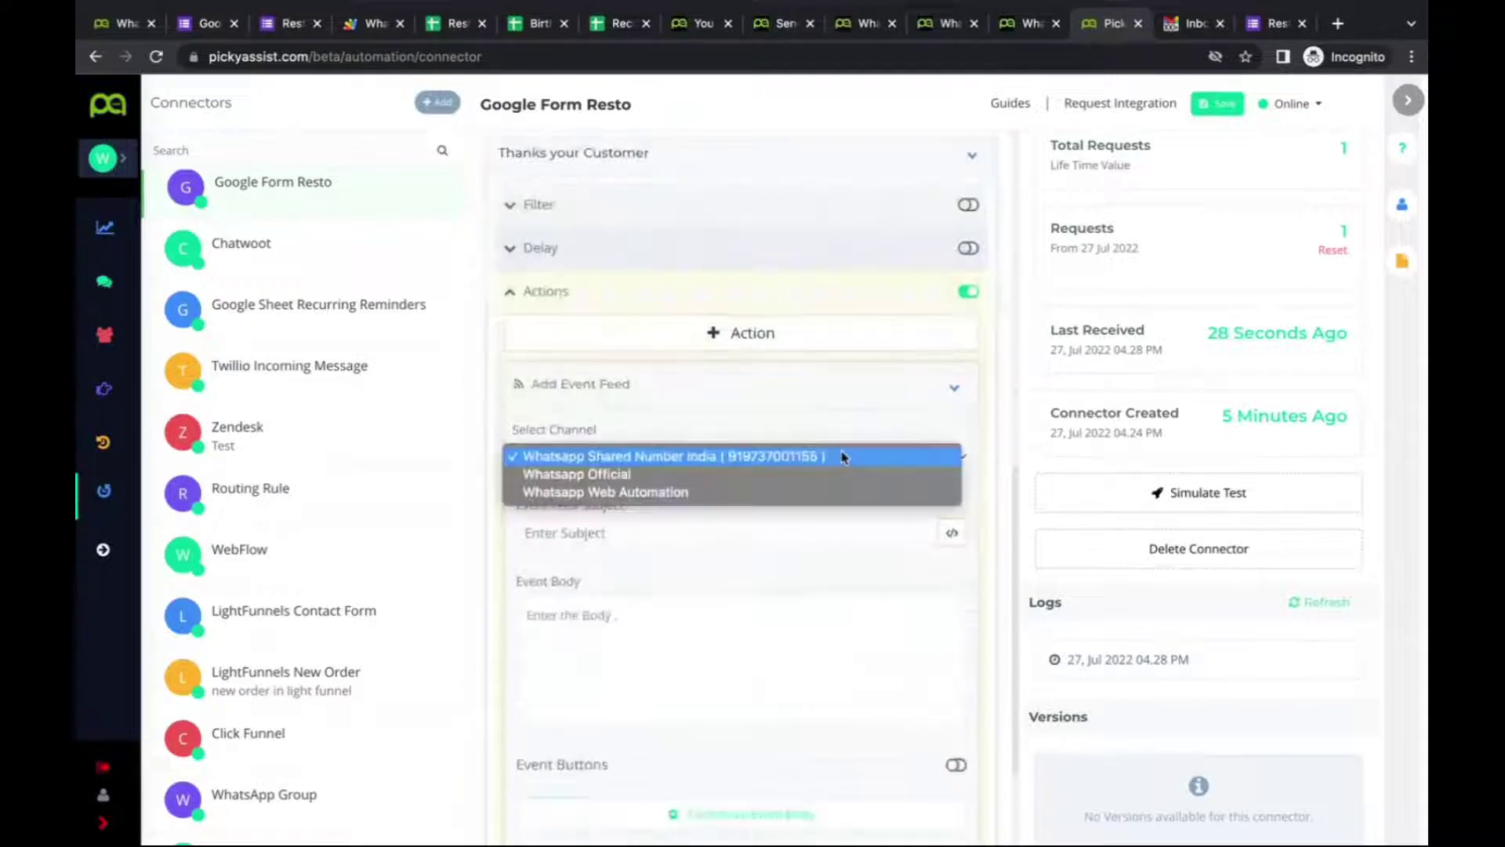
left_click(830, 494)
left_click(670, 532)
type("New Form from")
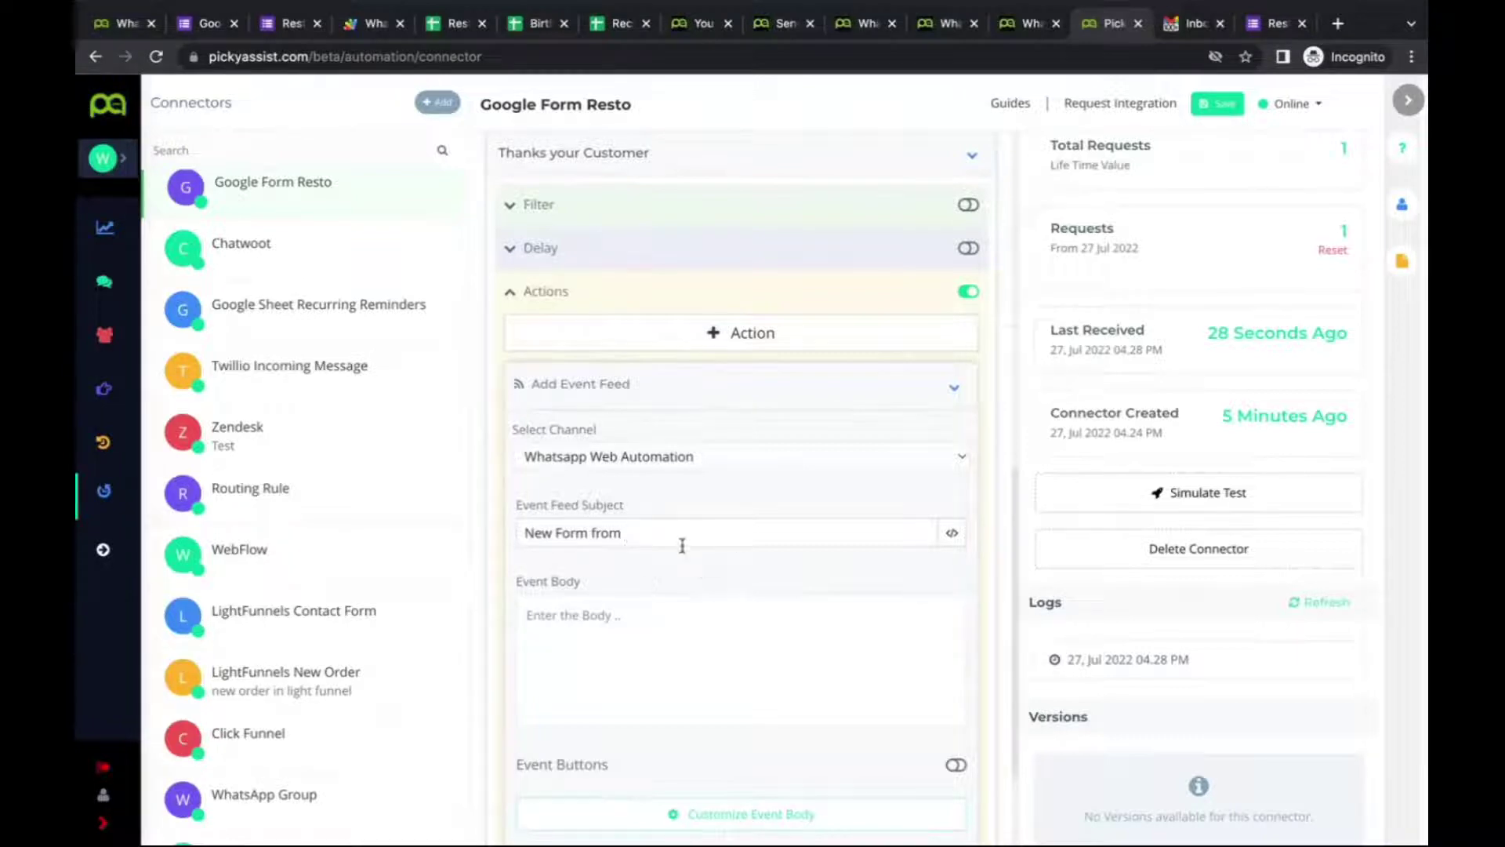
double_click(610, 534)
key("ctrl+a")
key("BackSpace")
type("New O")
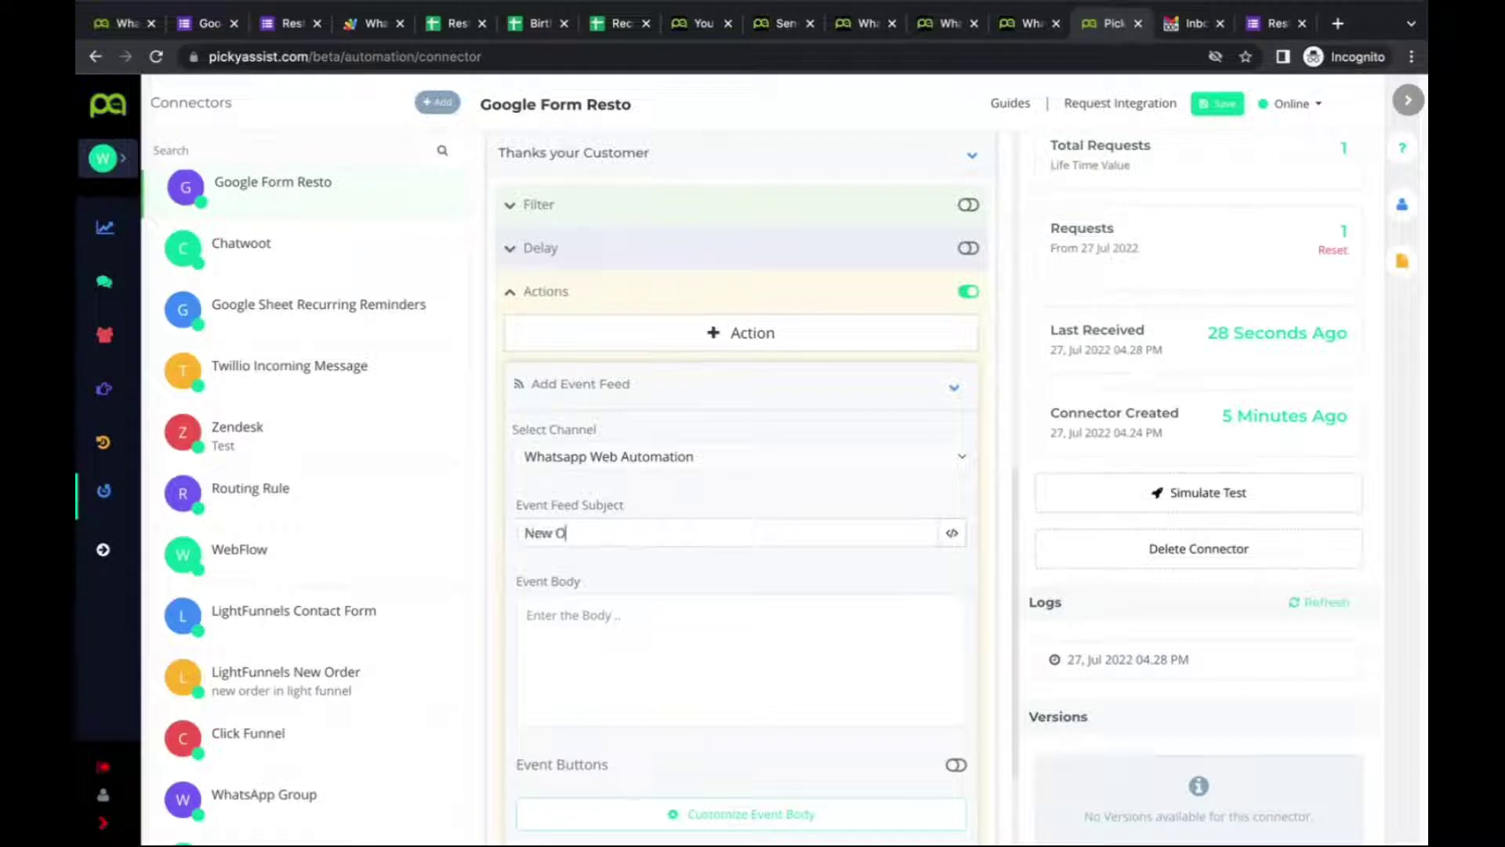
type("rder Form")
Step: Write the event body as 'Order Form' with 'Items' on the next line
left_click(646, 616)
type("H")
key("BackSpace")
key("BackSpace")
type("Okder Form")
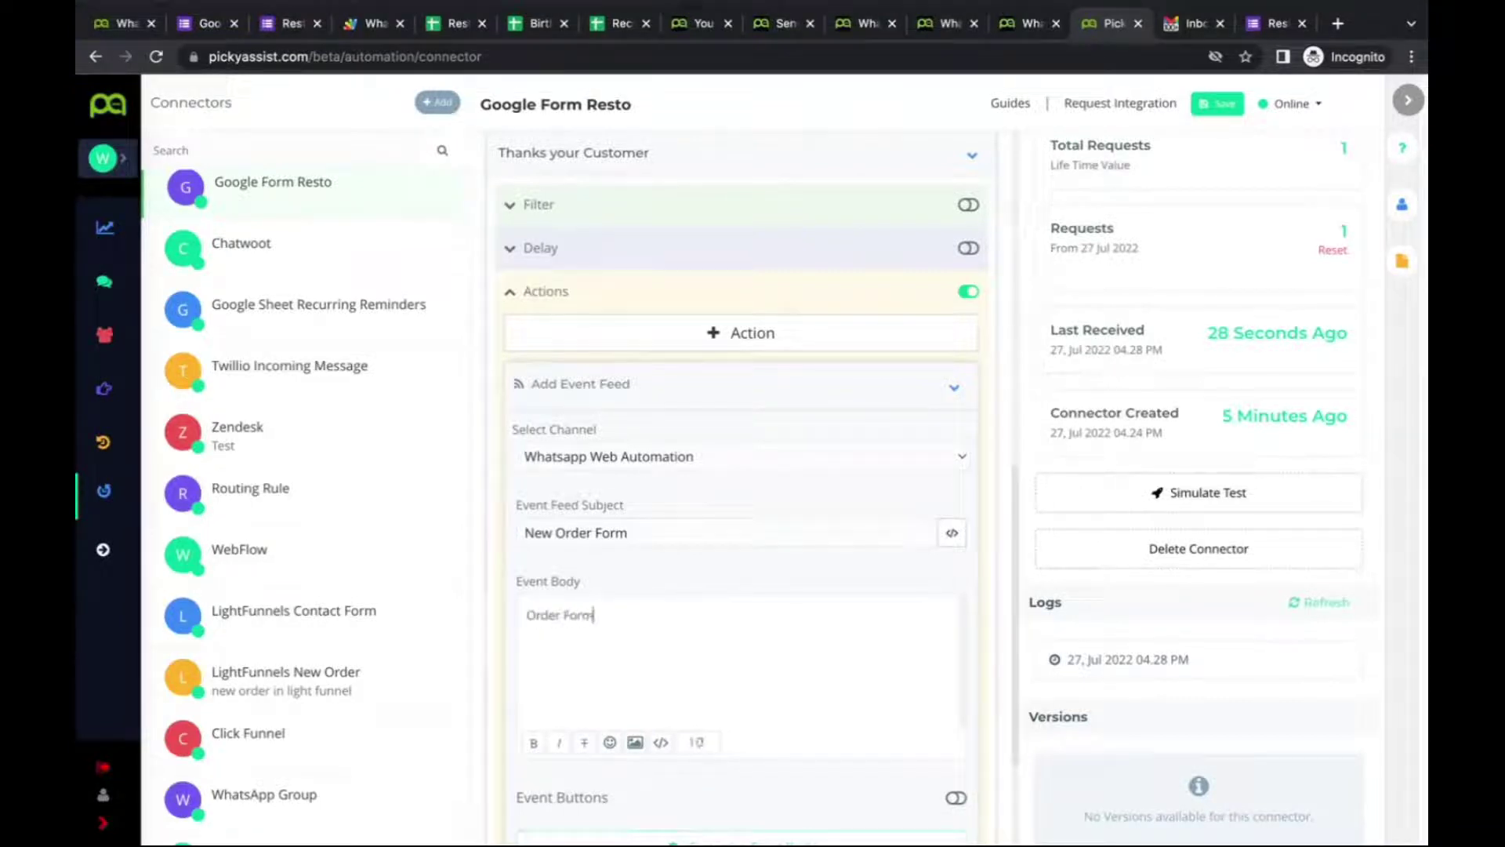
key("Return")
key("Return")
type("Items")
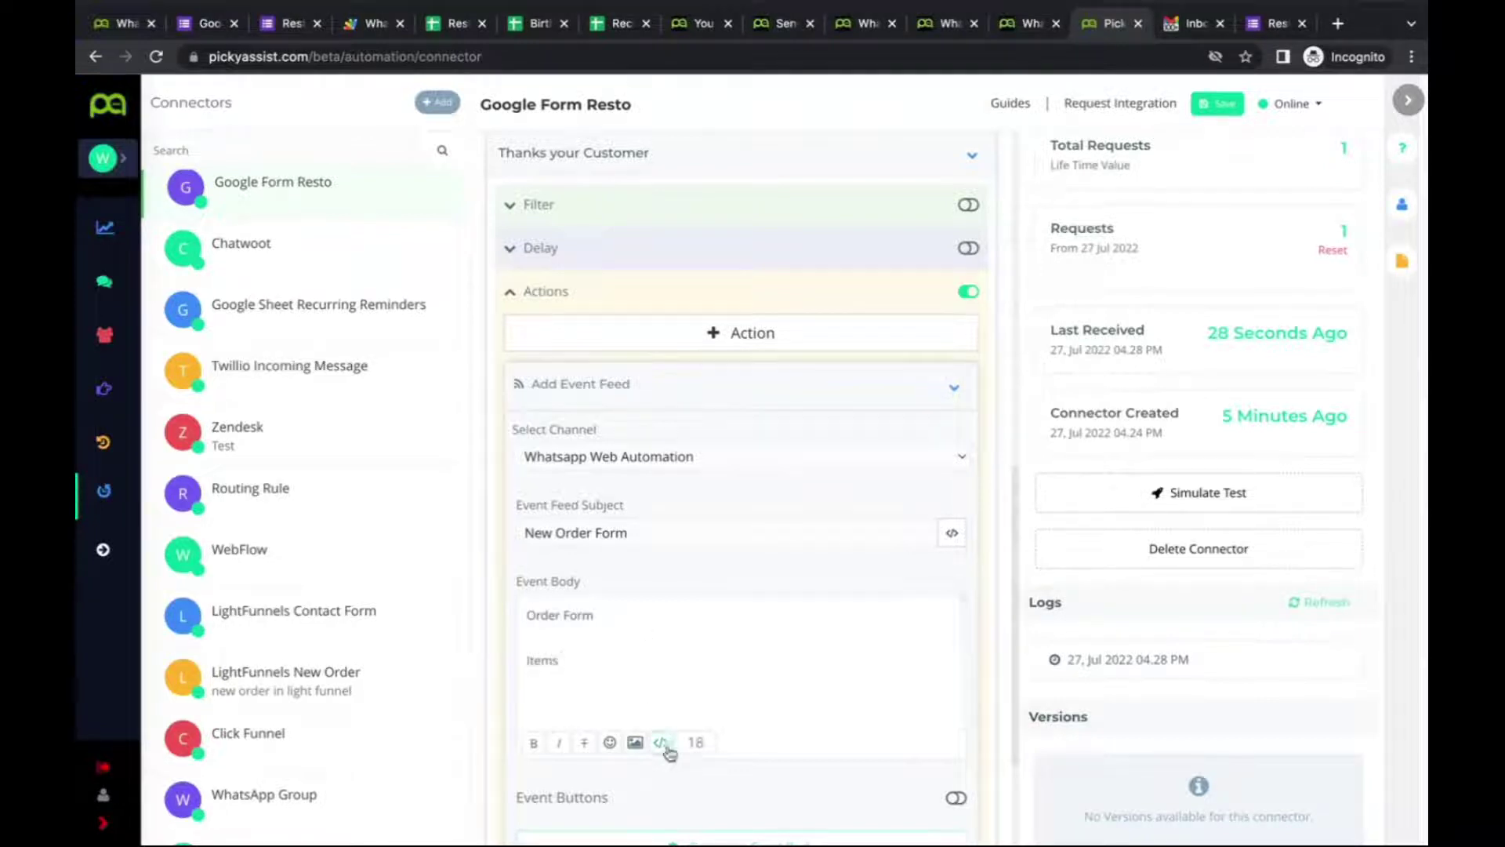
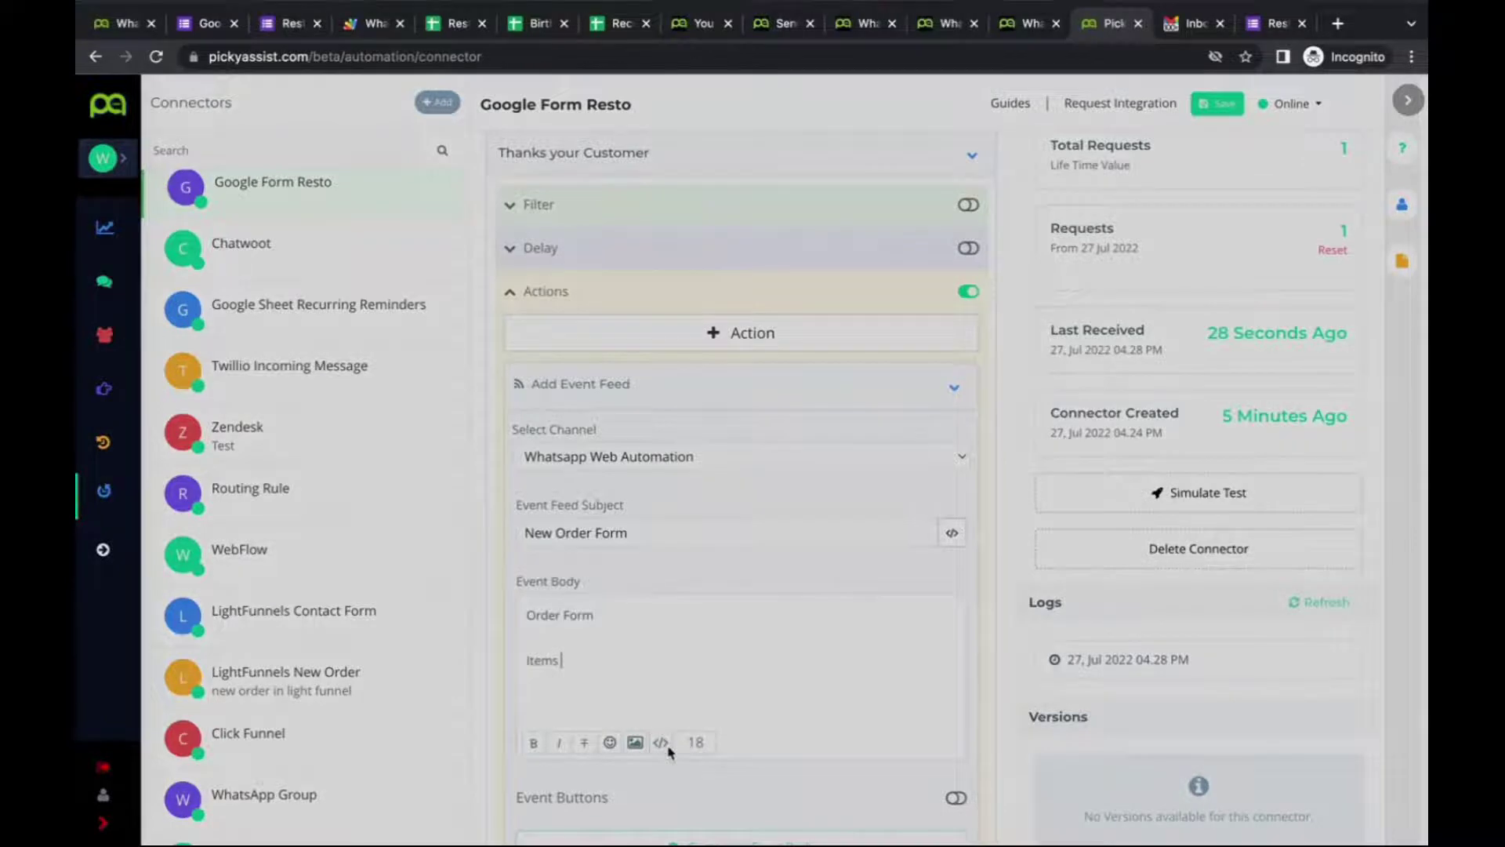
Step: Insert the Google Form Resto Select Items attribute after Items in the event body
left_click(661, 742)
left_click(627, 155)
left_click(625, 235)
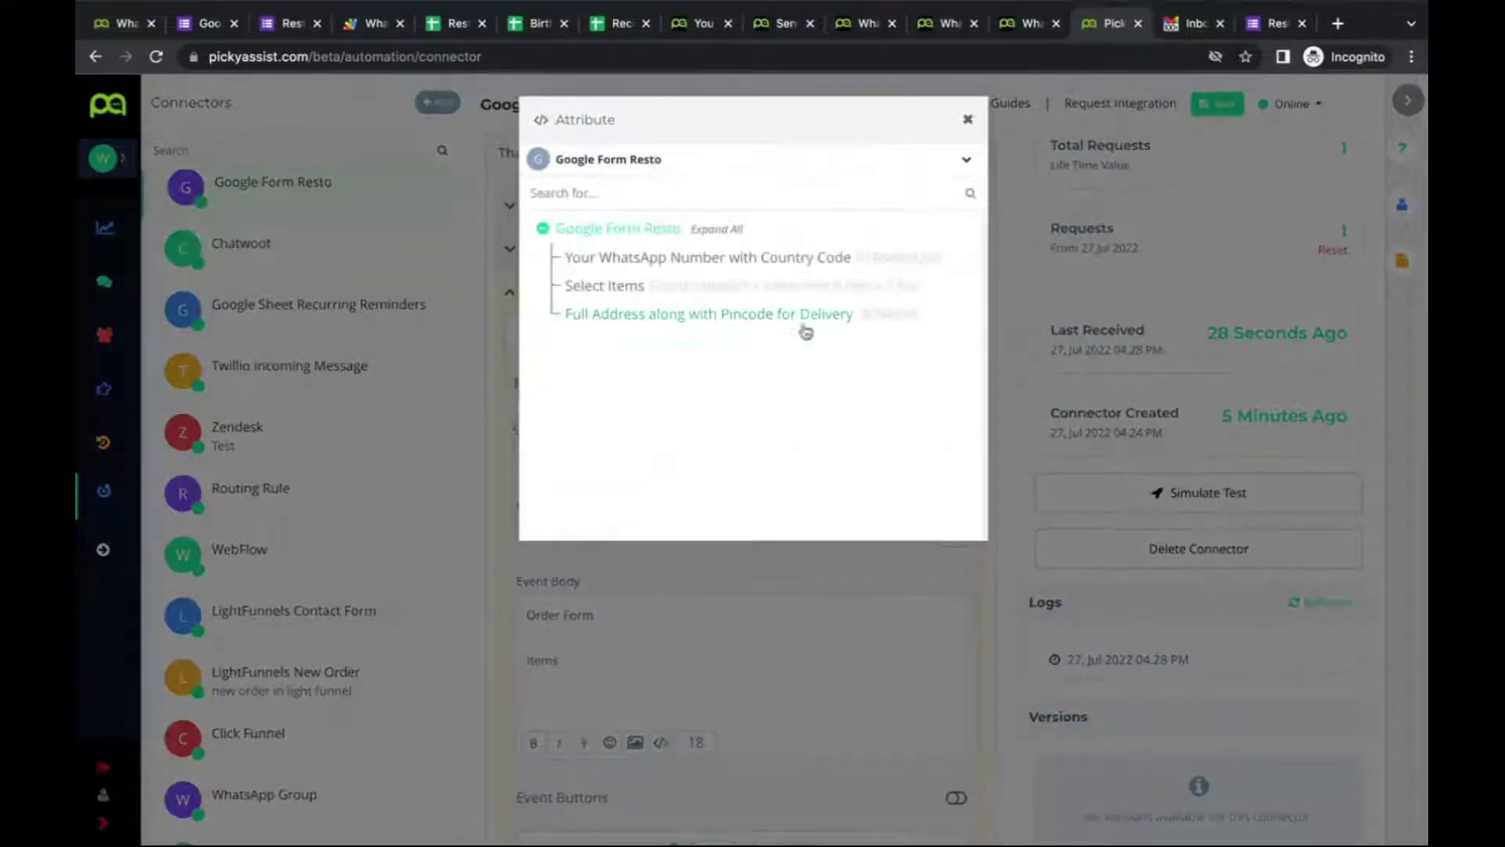
left_click(605, 286)
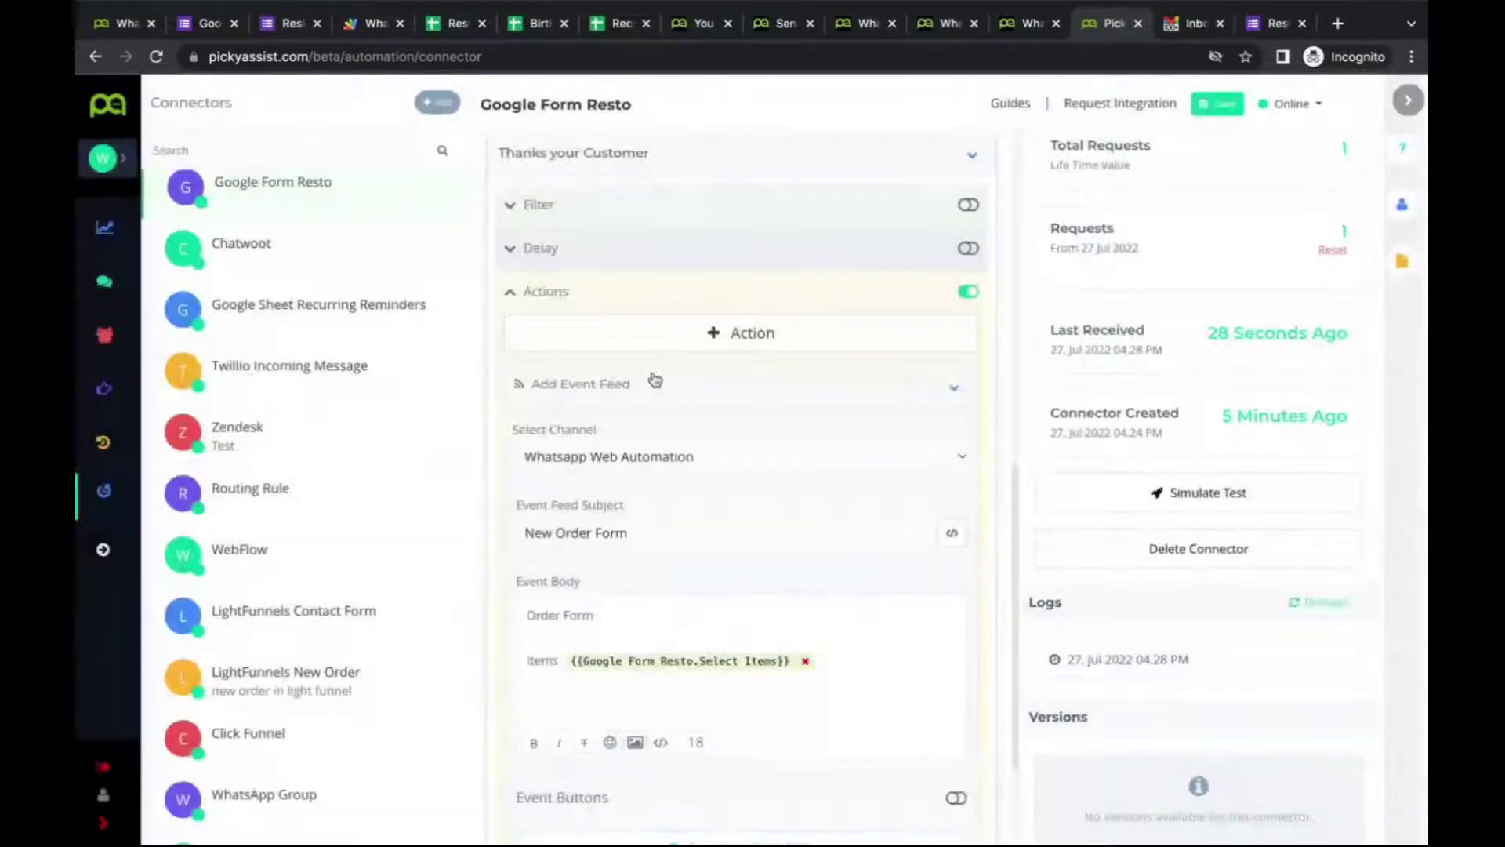
Step: Add a 'Delivery Address' line filled with the form's Full Address along with Pincode attribute
type("D")
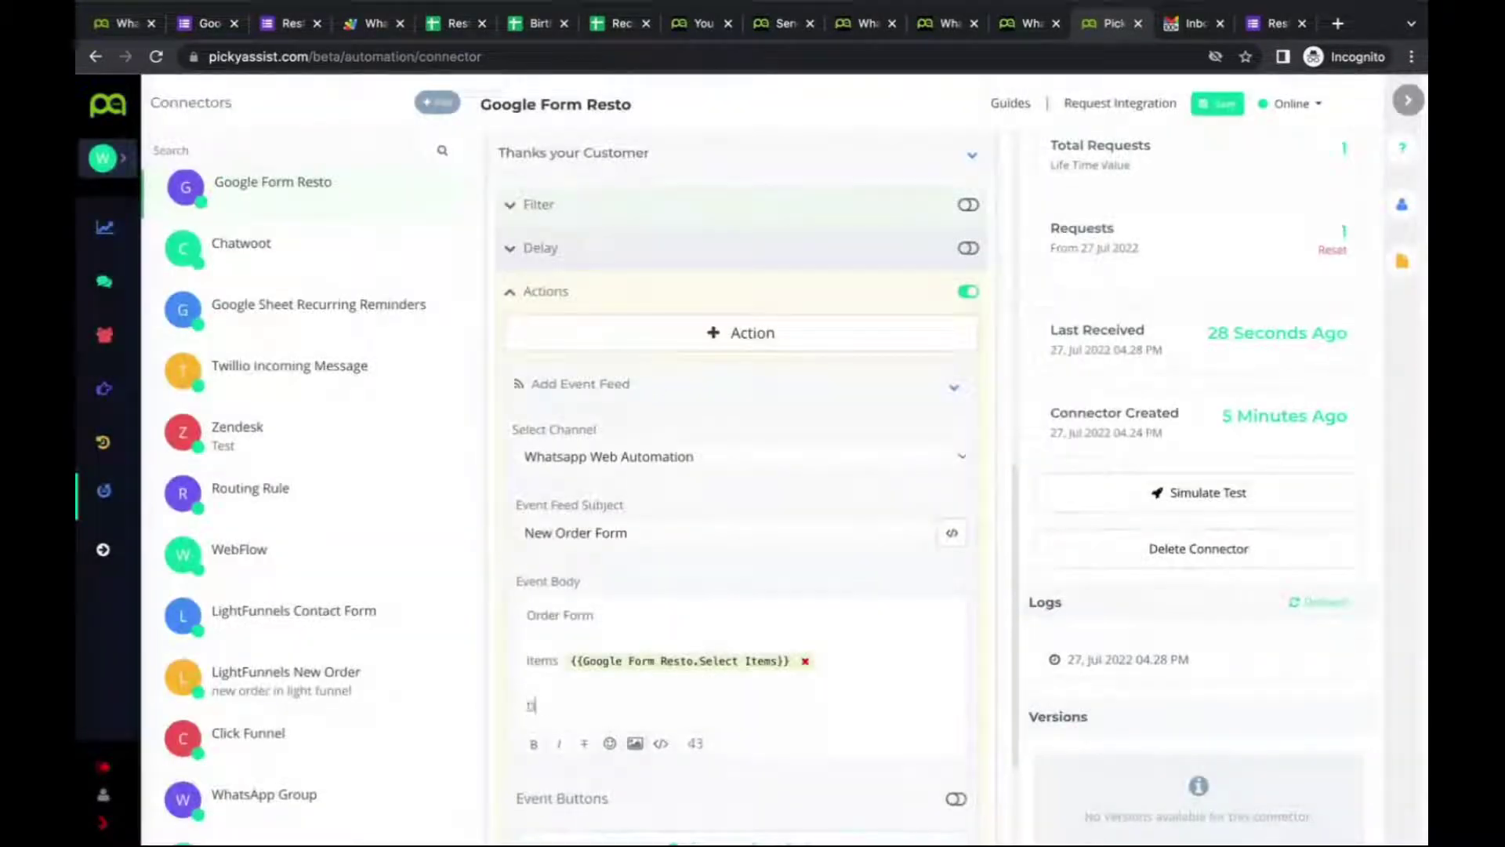
type("elivery Address :")
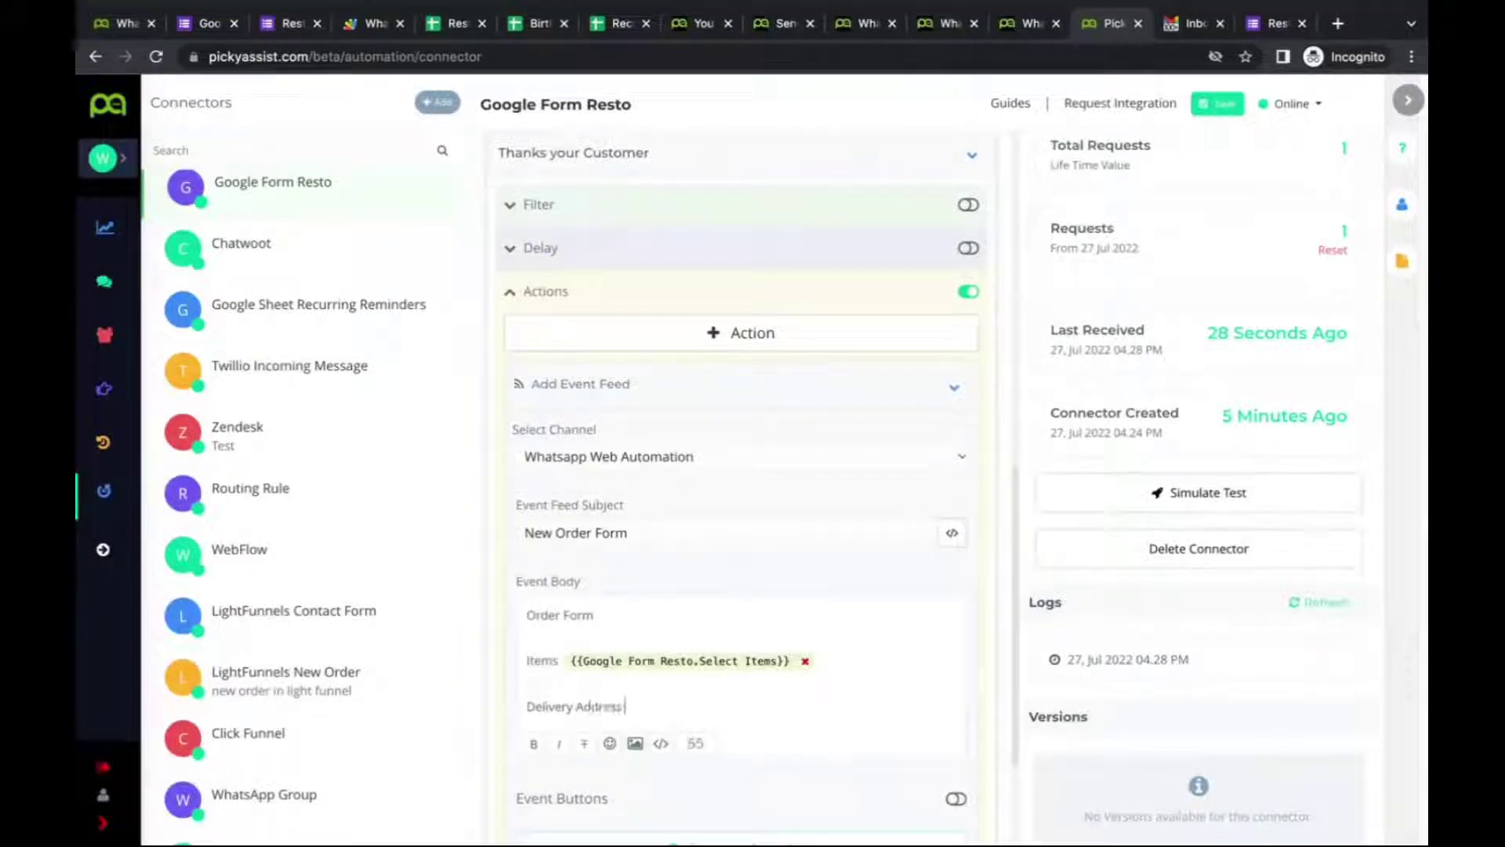
left_click(660, 745)
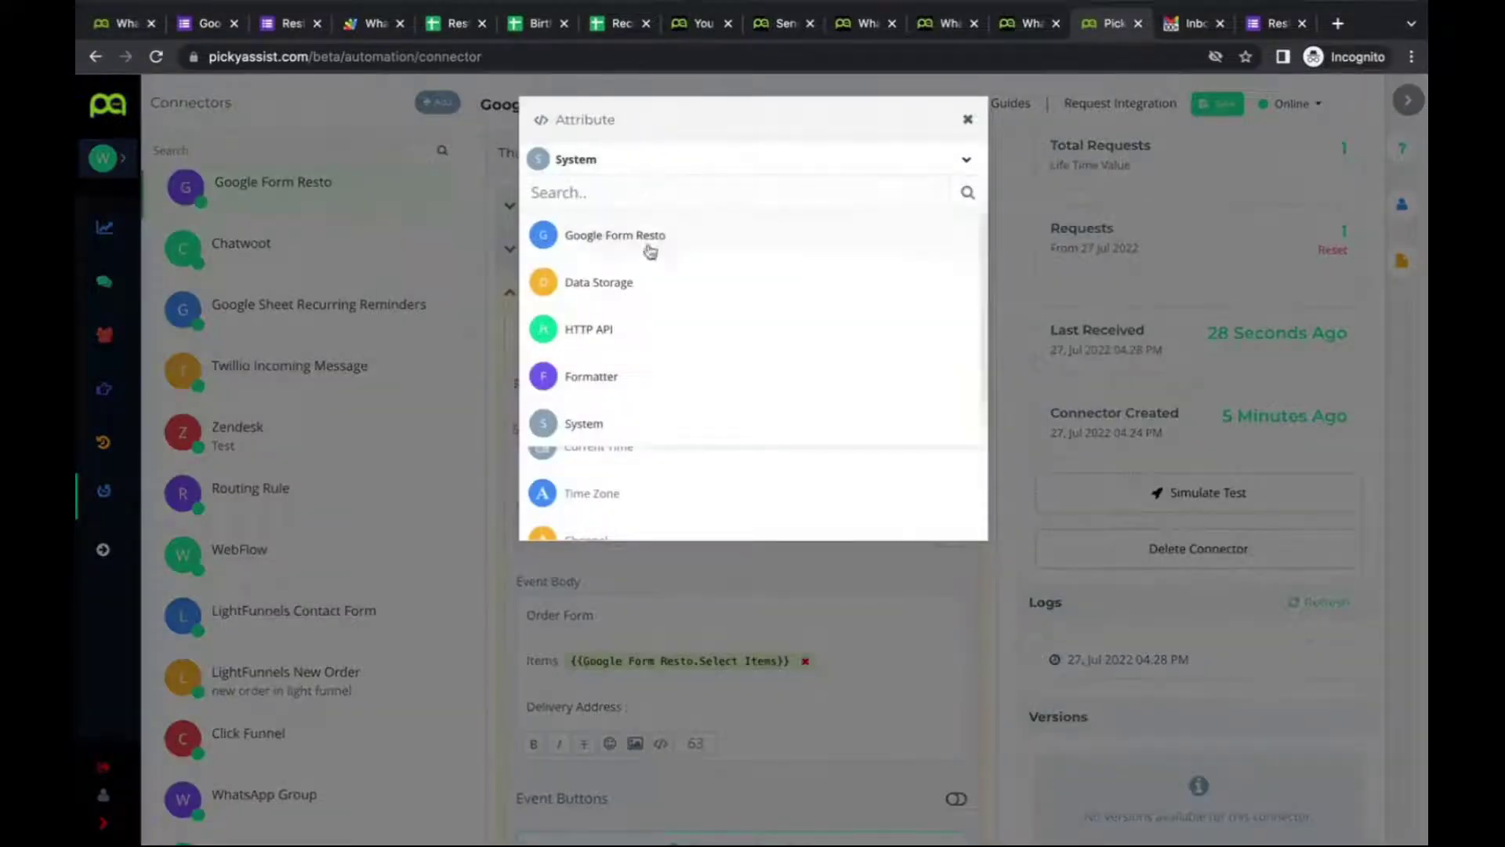
left_click(650, 251)
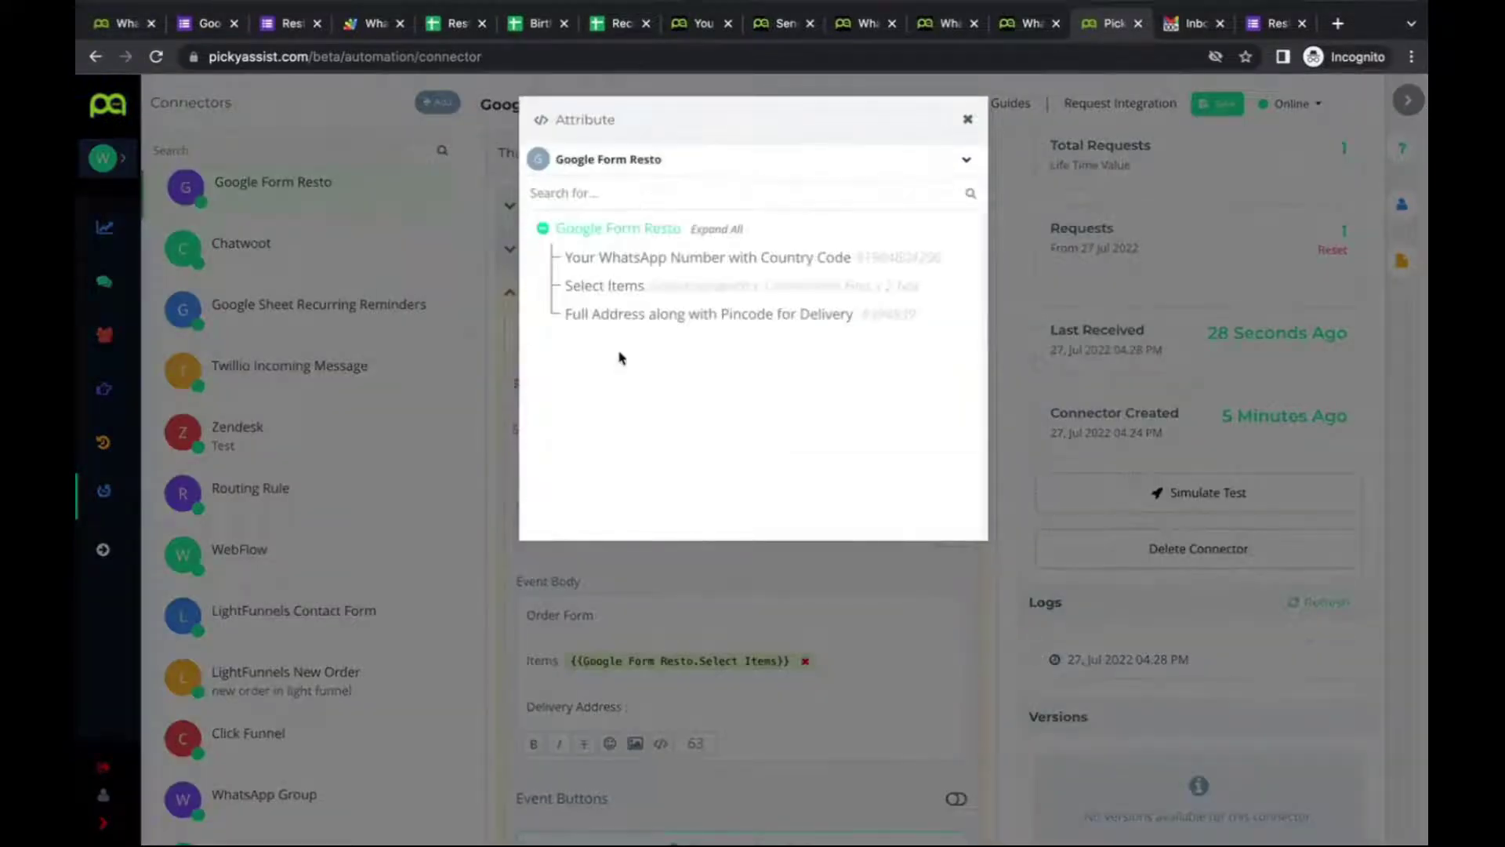
left_click(616, 317)
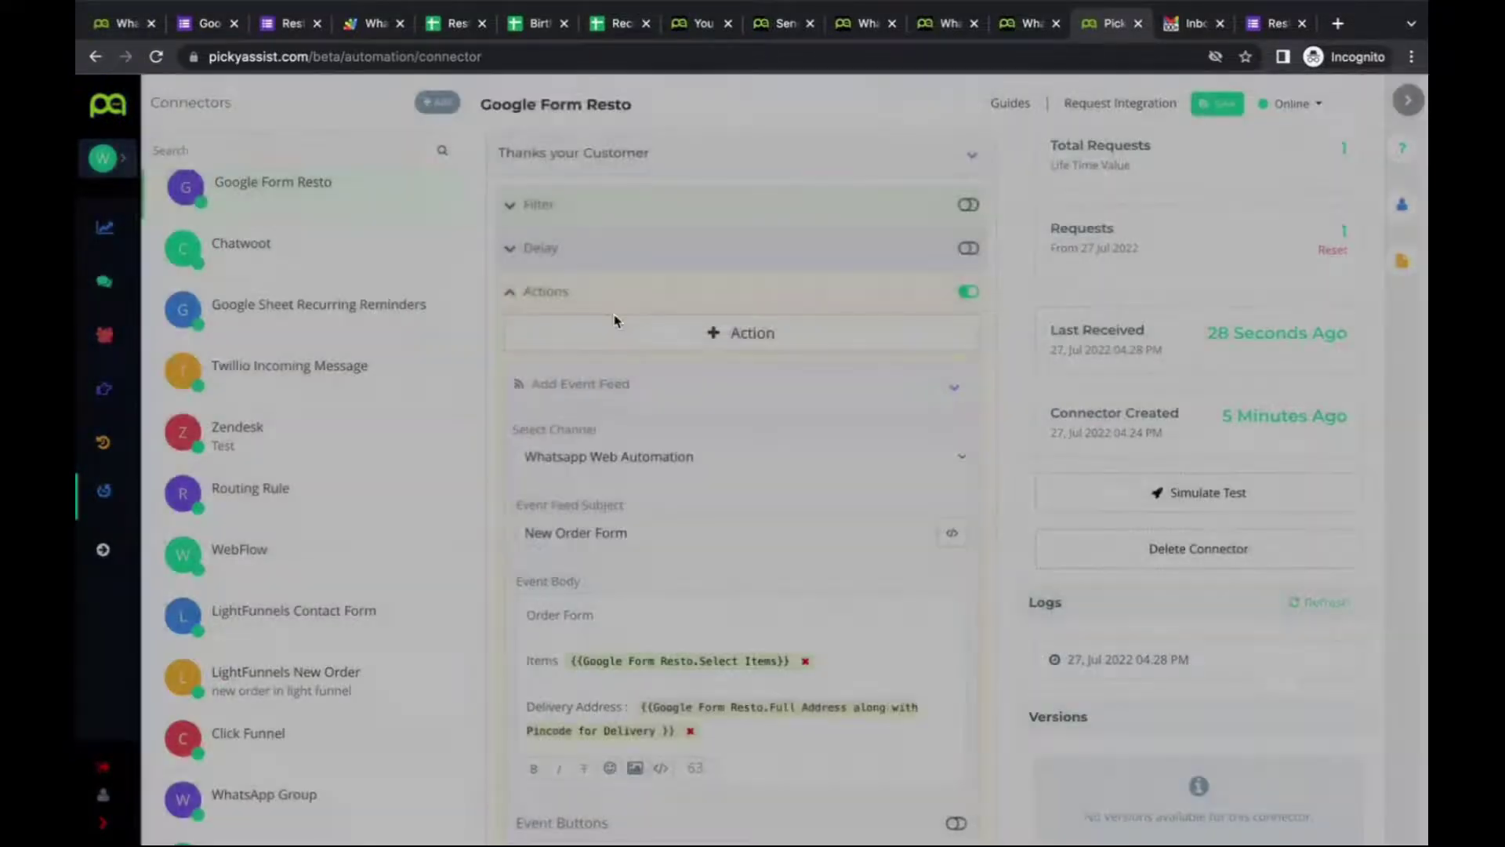
scroll(635, 439, "down", 1)
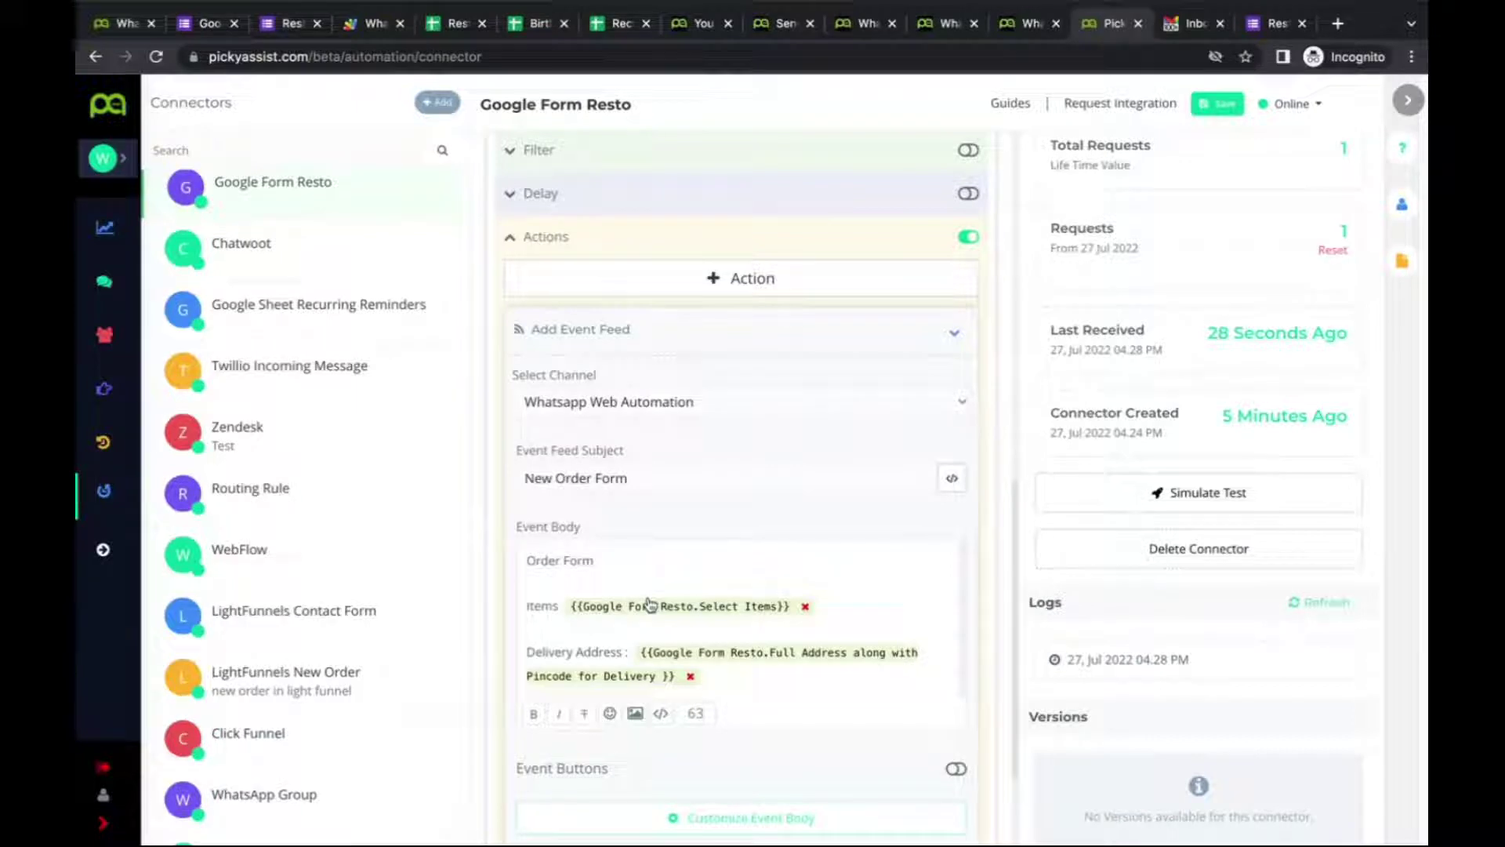
scroll(776, 628, "down", 3)
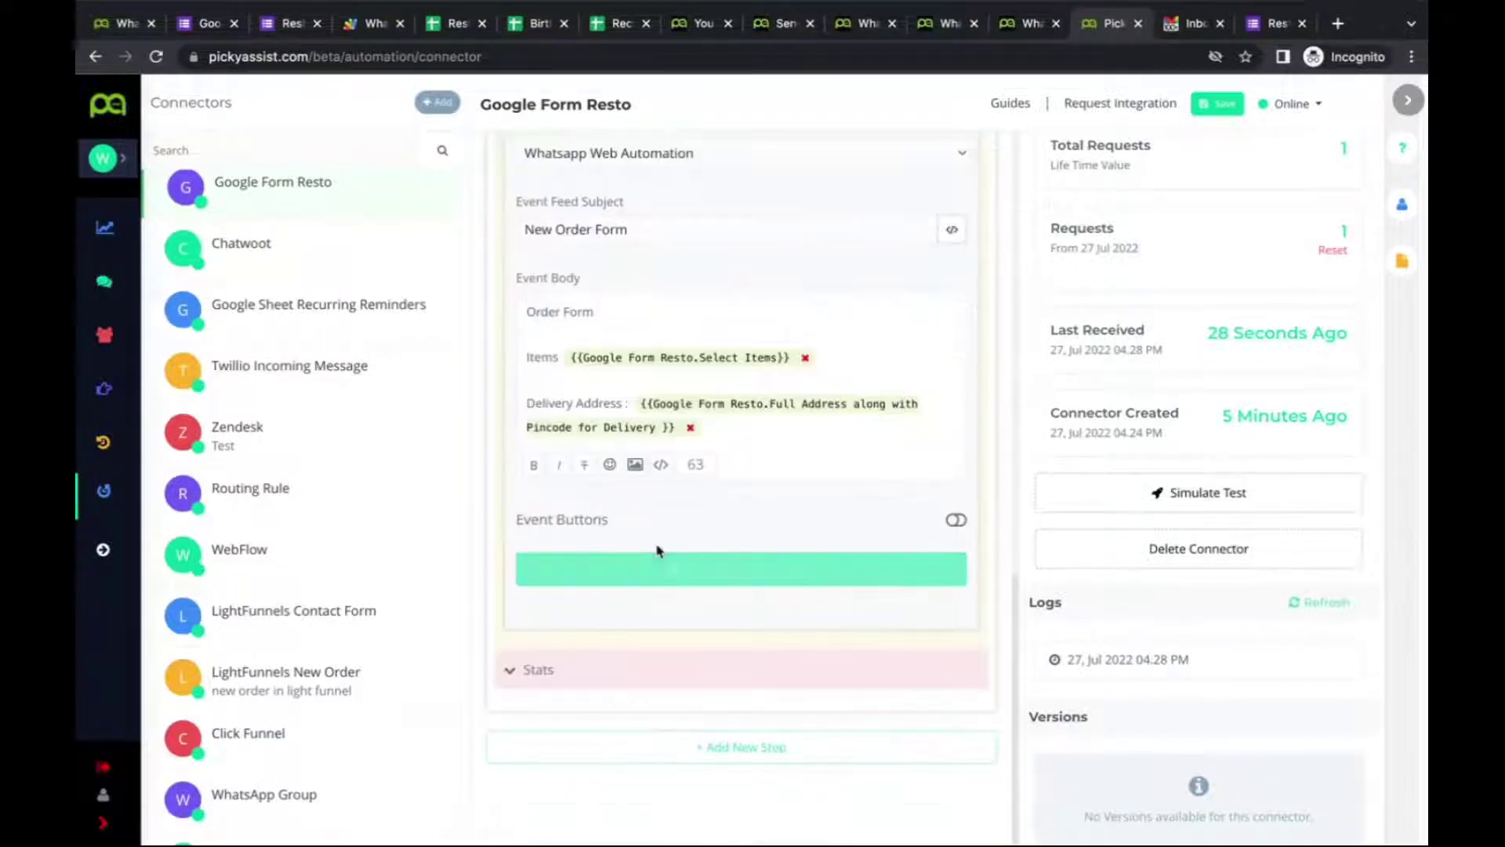
left_click(724, 562)
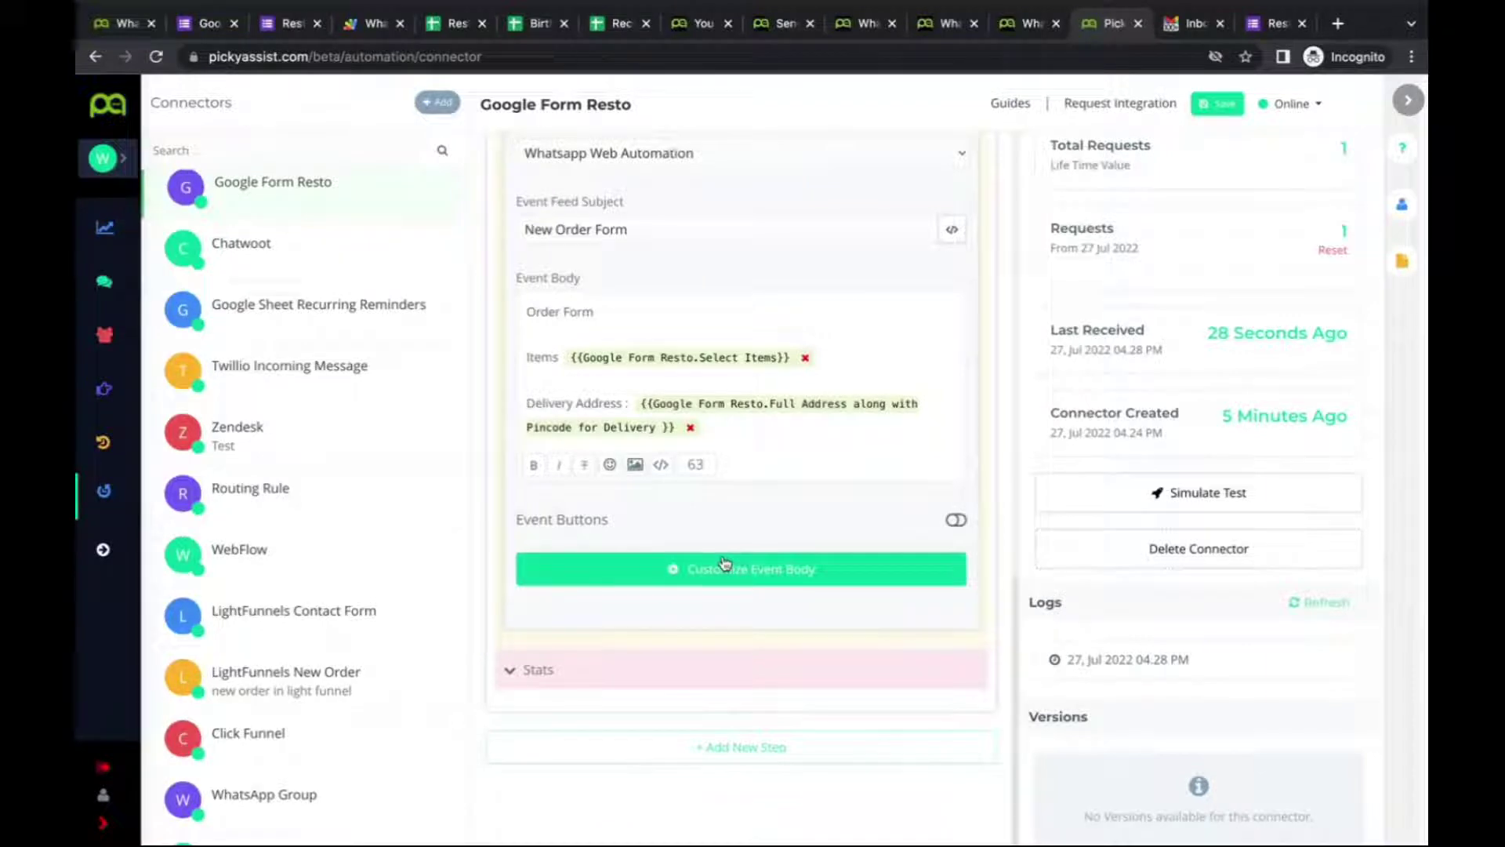
scroll(870, 506, "up", 6)
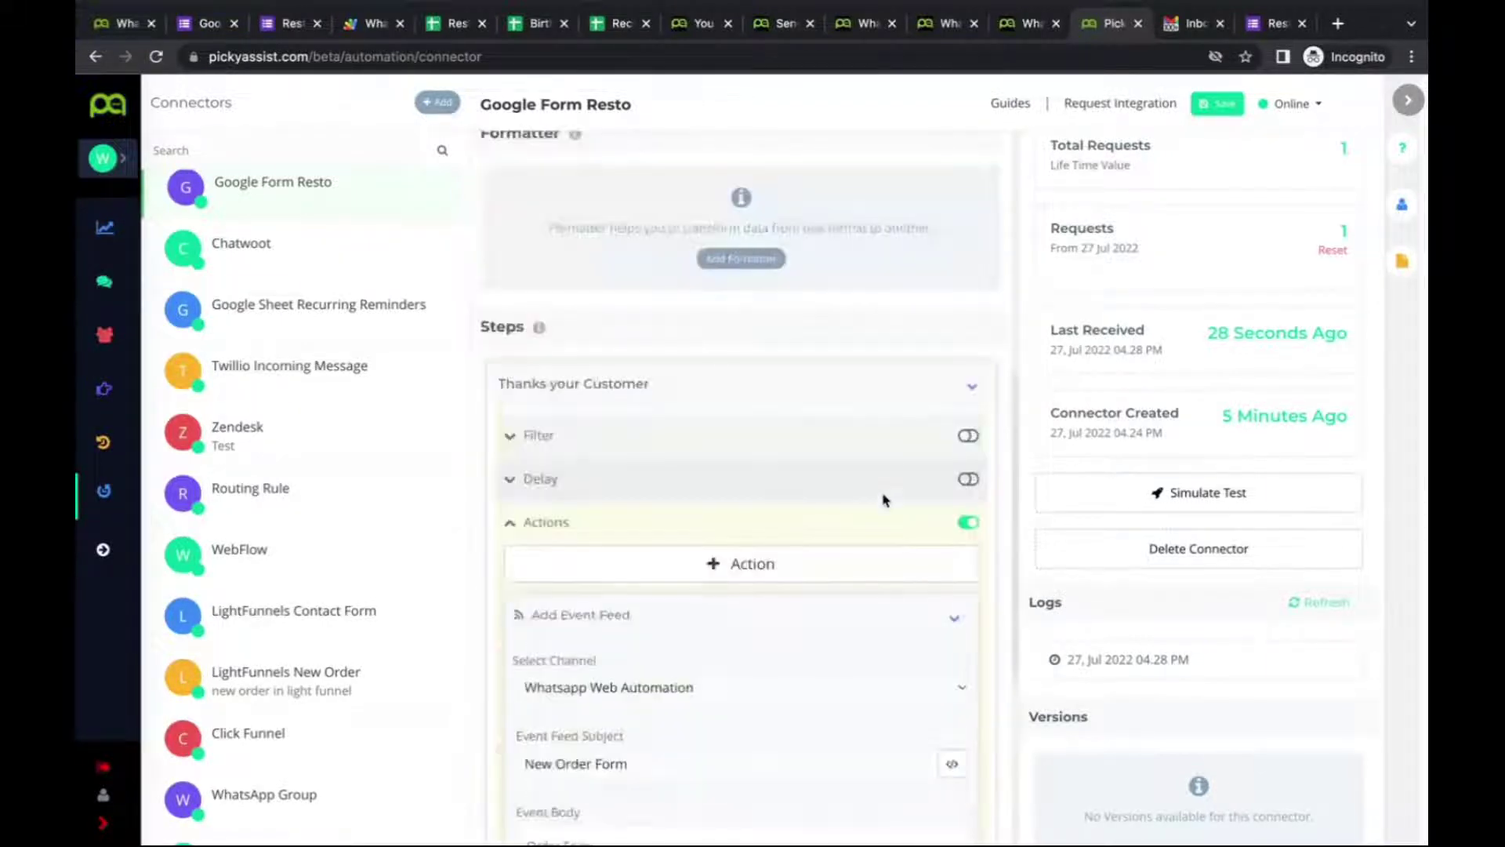
Step: Add a Send Message action using the Whatsapp Web Automation application
left_click(695, 575)
type("se")
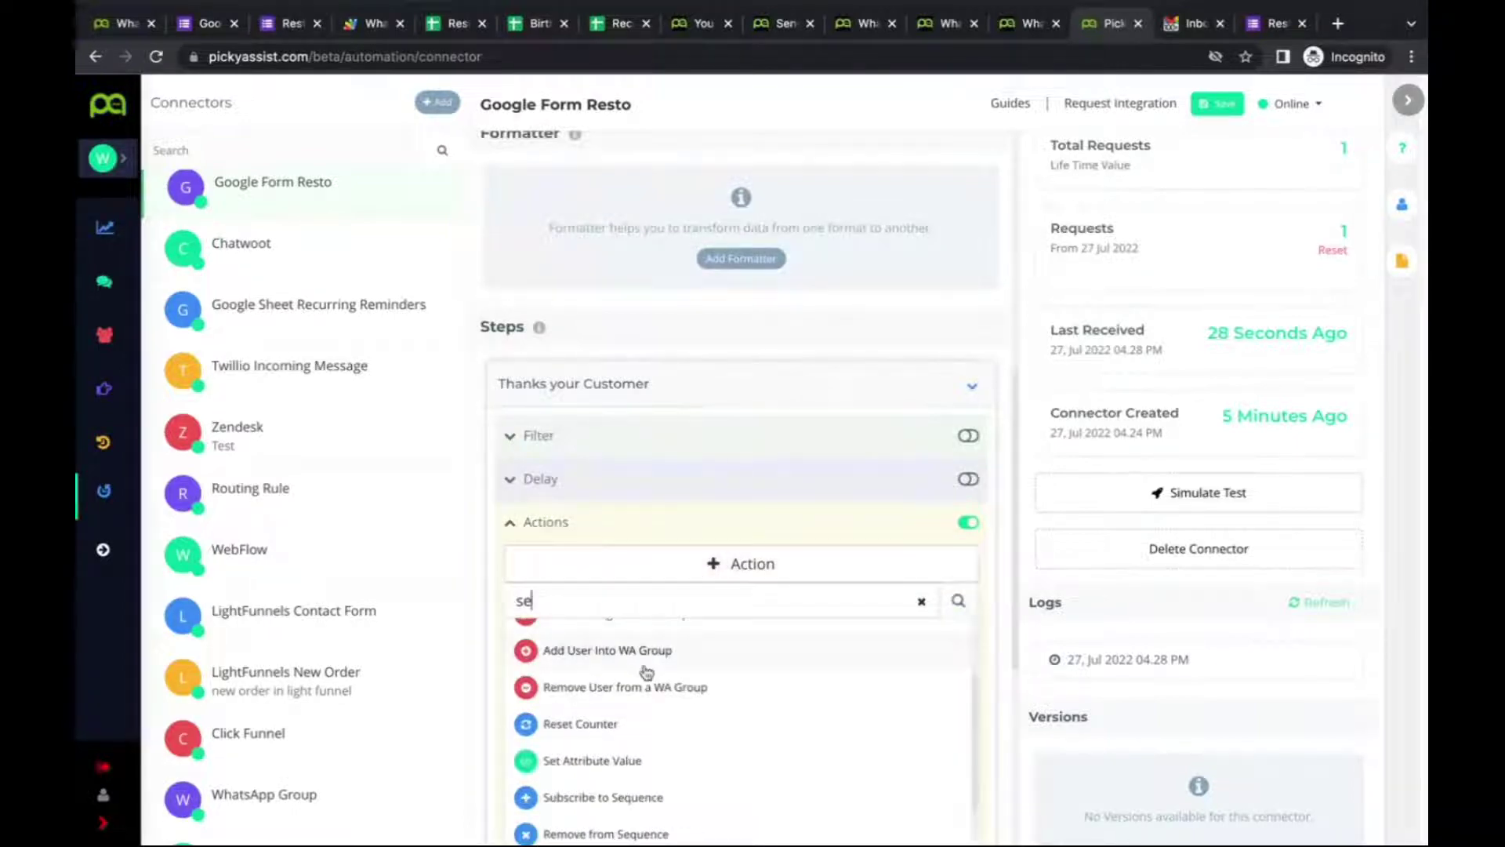
left_click(653, 679)
scroll(792, 655, "down", 2)
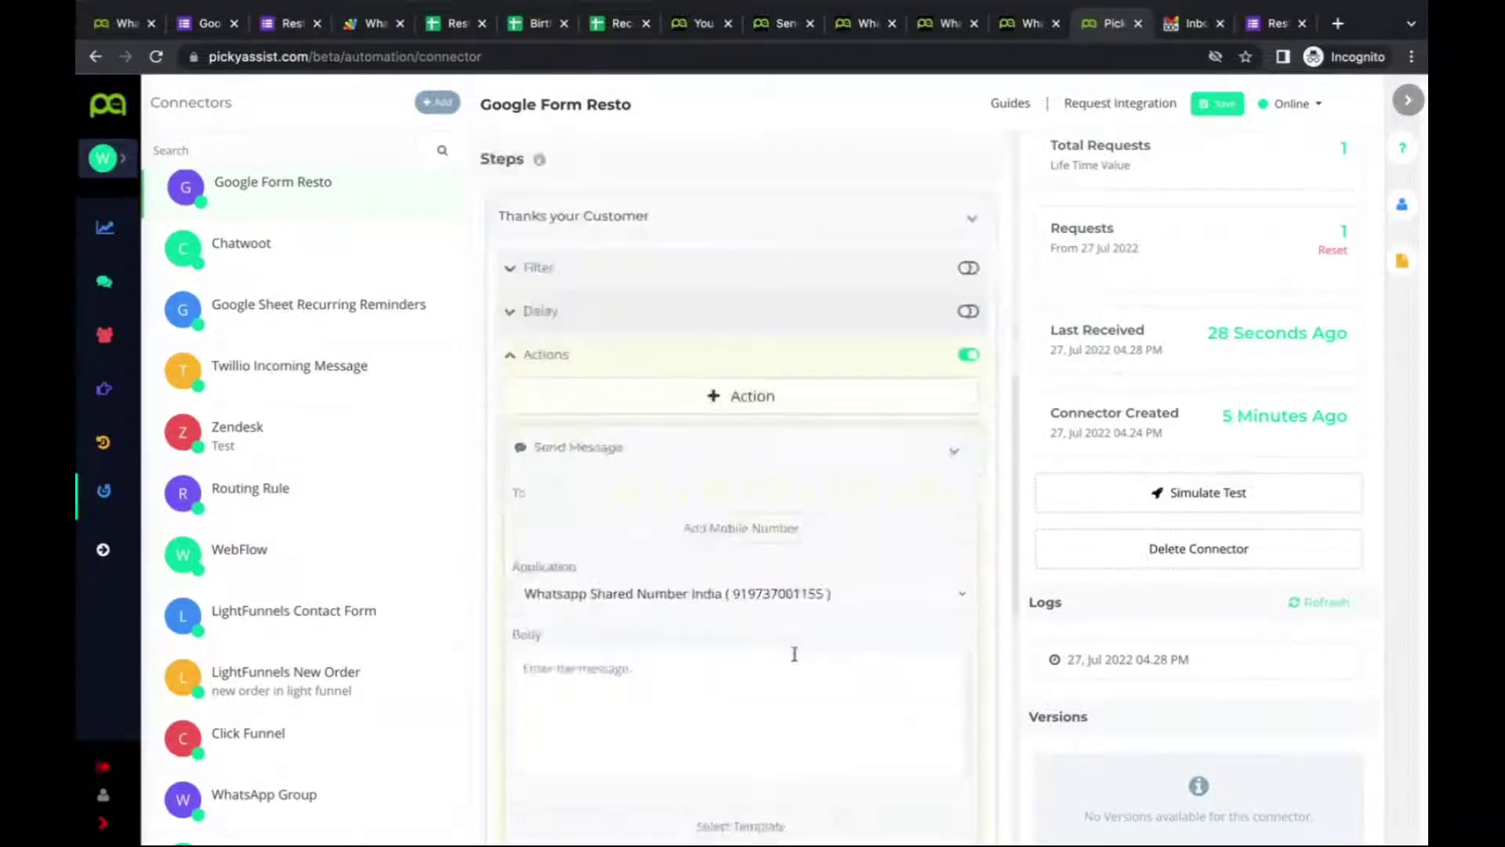
left_click(892, 590)
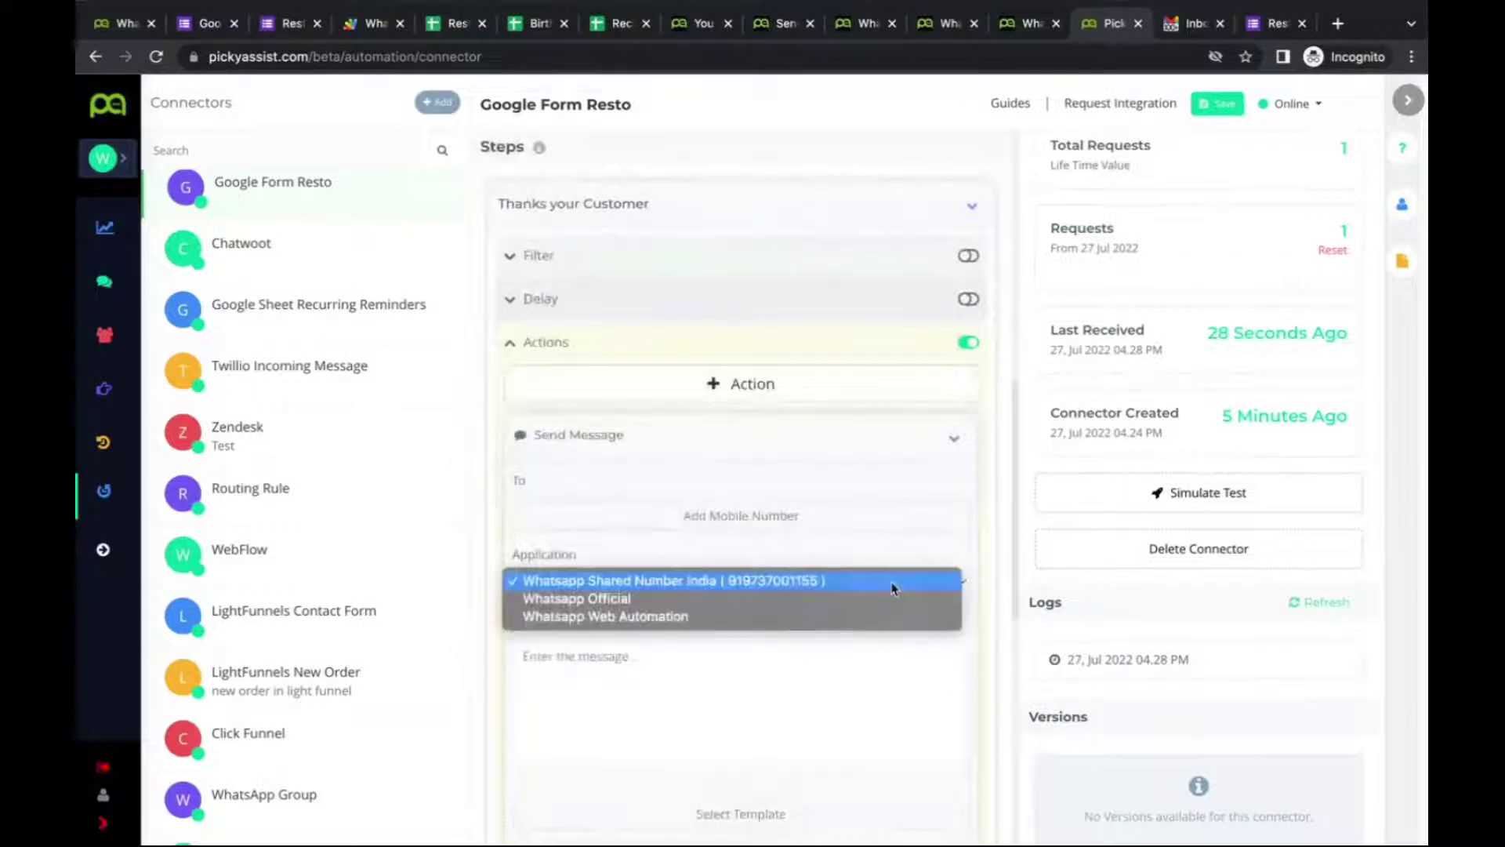
left_click(868, 619)
scroll(870, 628, "down", 1)
scroll(831, 533, "down", 1)
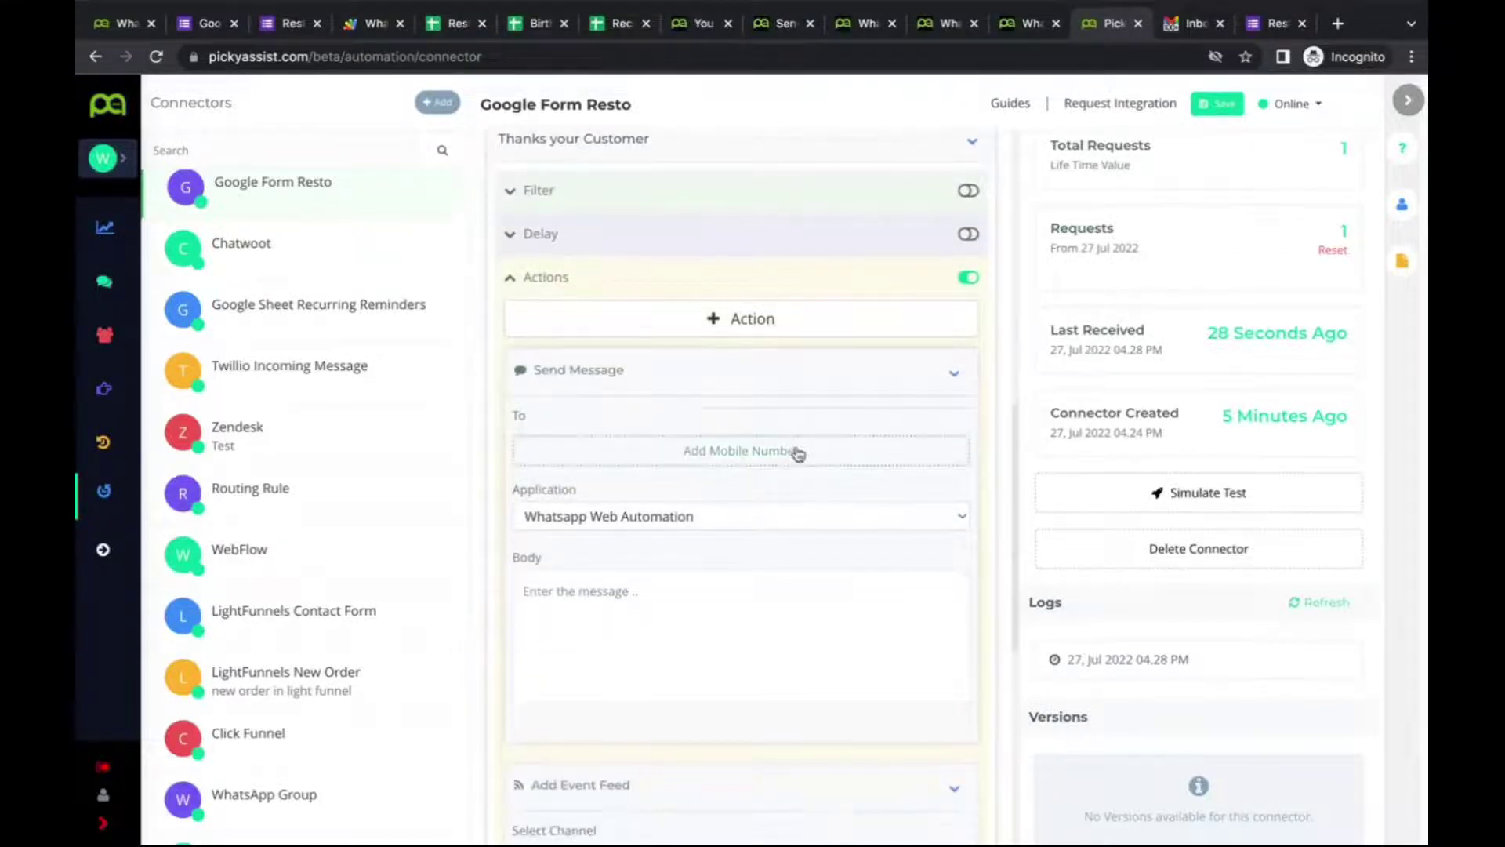
Step: Set the single recipient number to the form's WhatsApp Number attribute
left_click(796, 450)
left_click(796, 450)
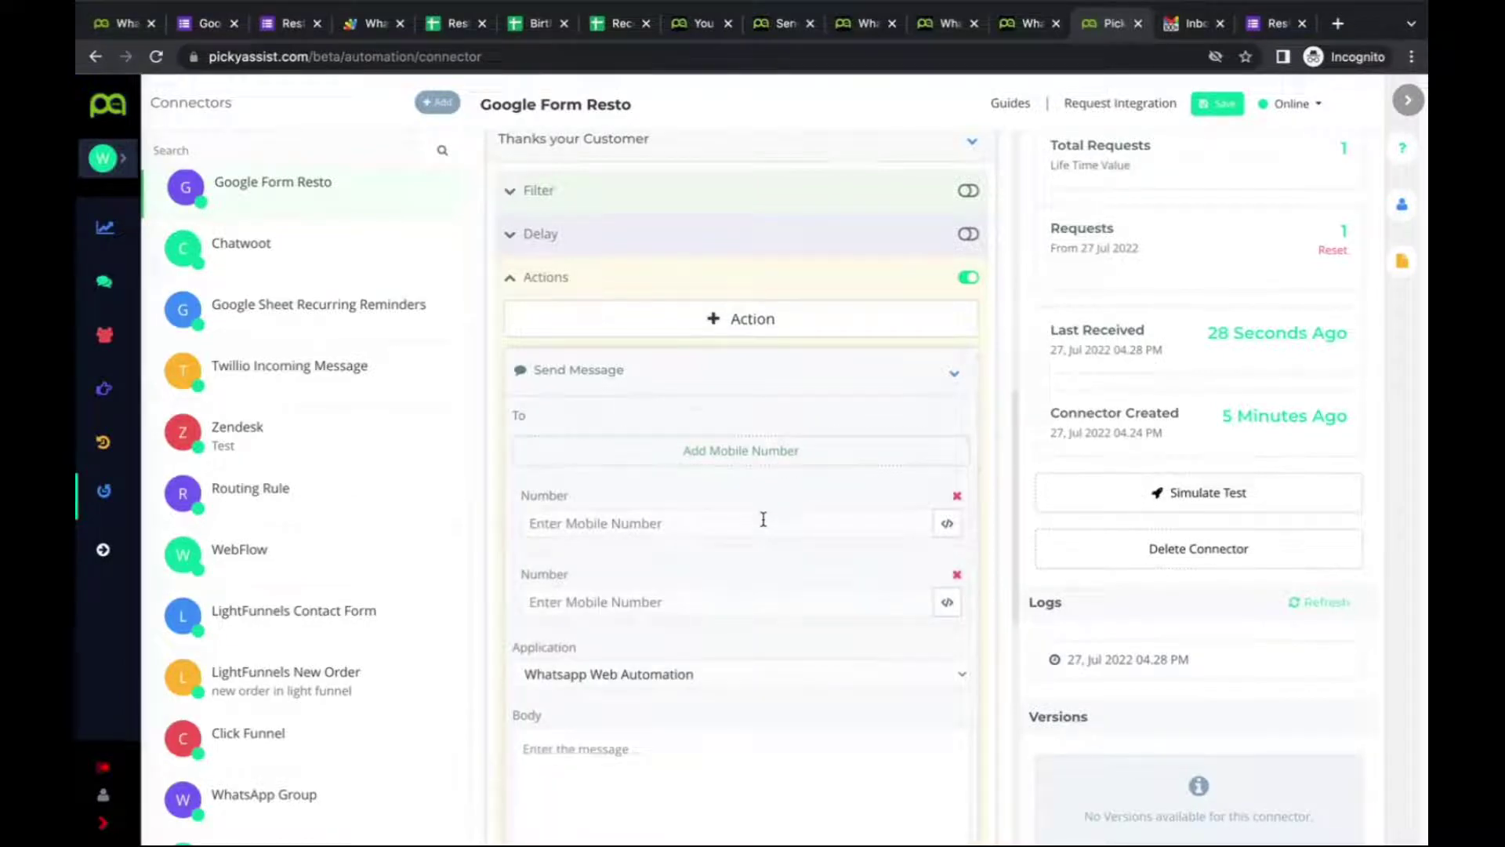
left_click(957, 497)
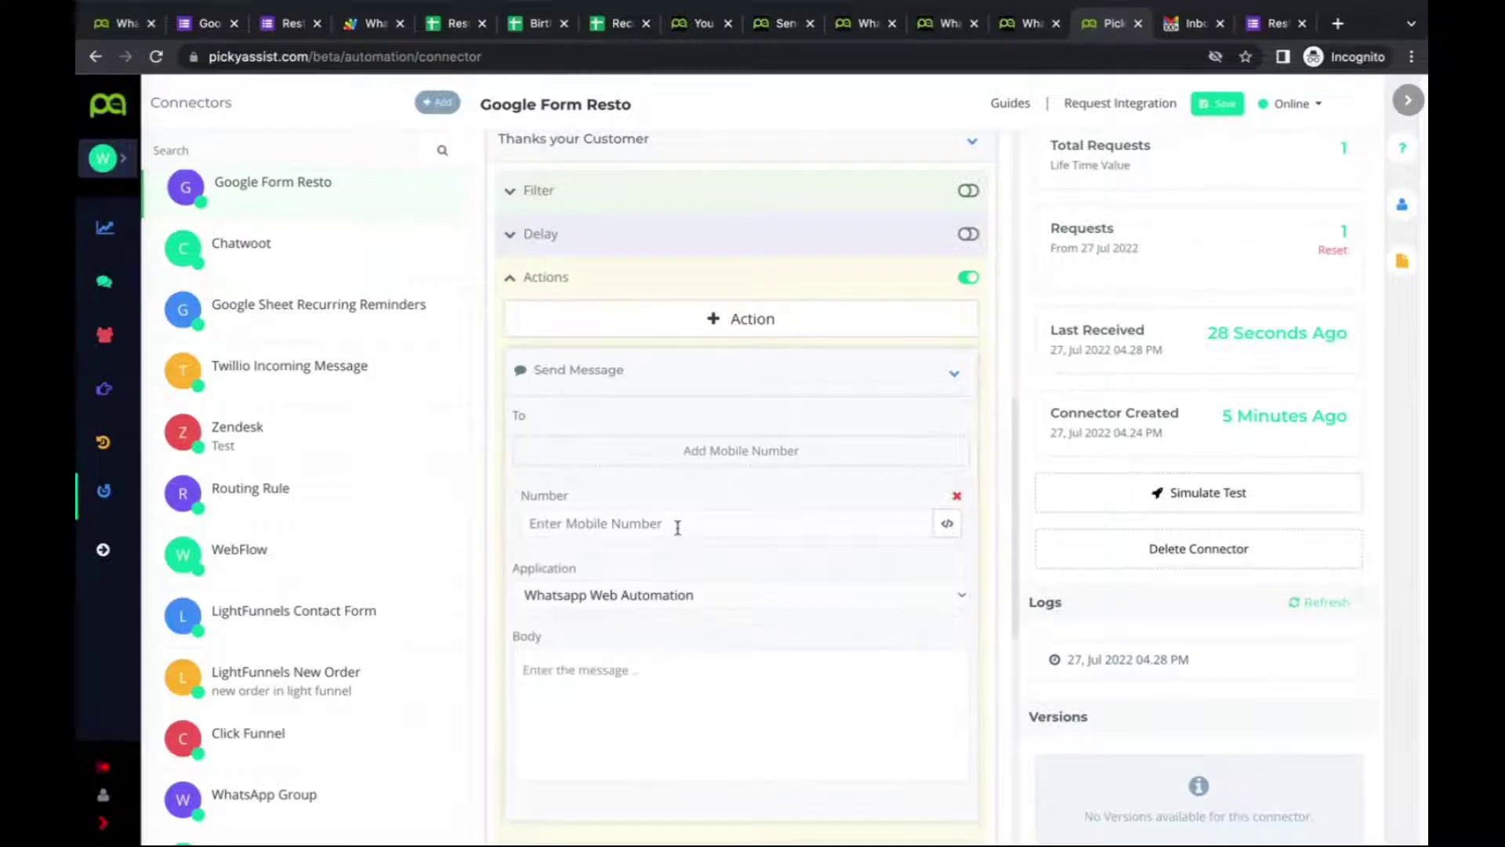
left_click(947, 524)
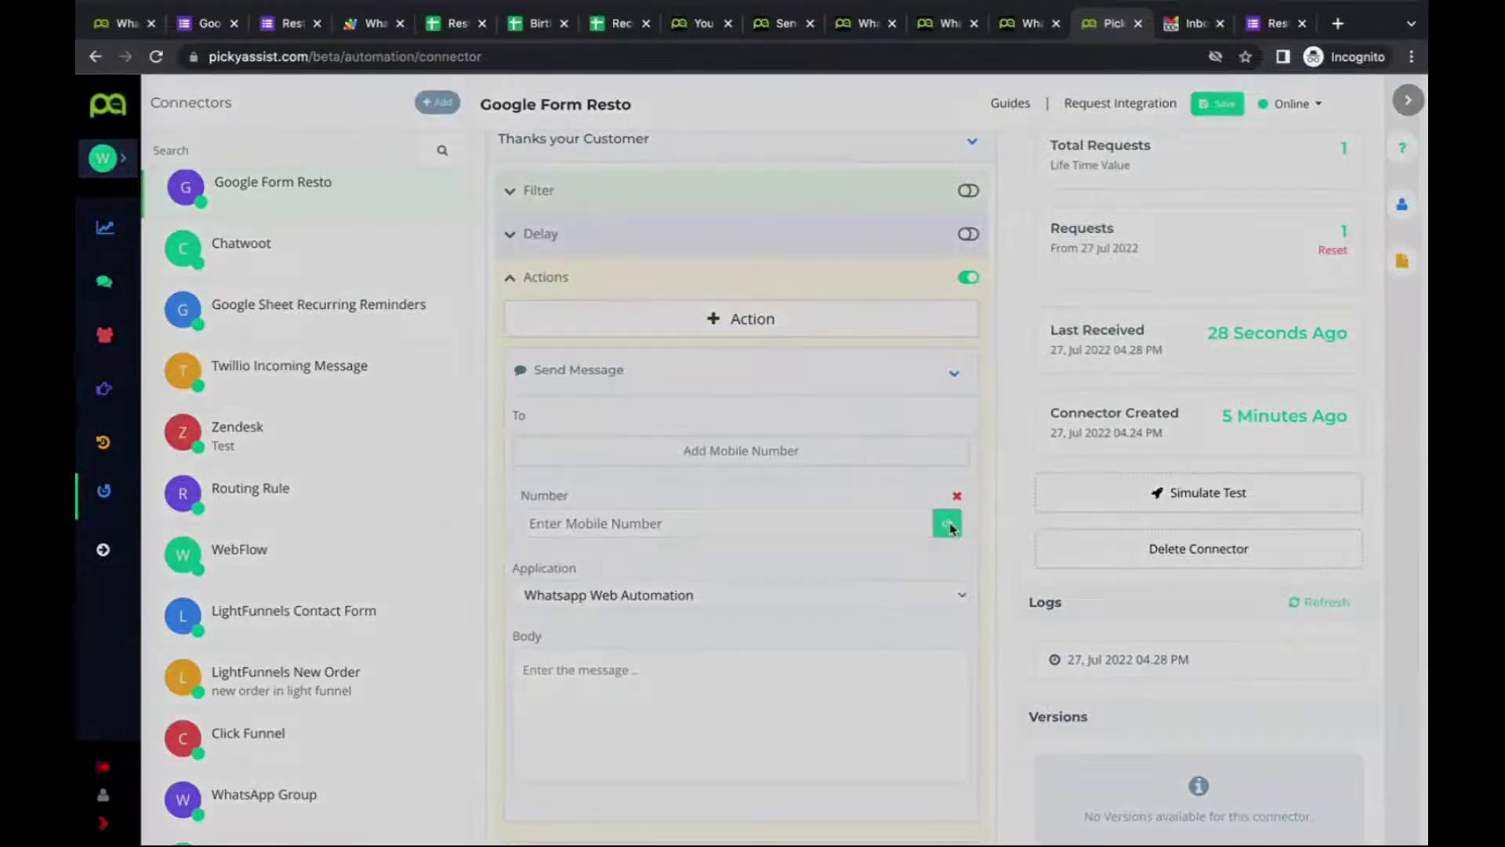
left_click(672, 161)
left_click(662, 239)
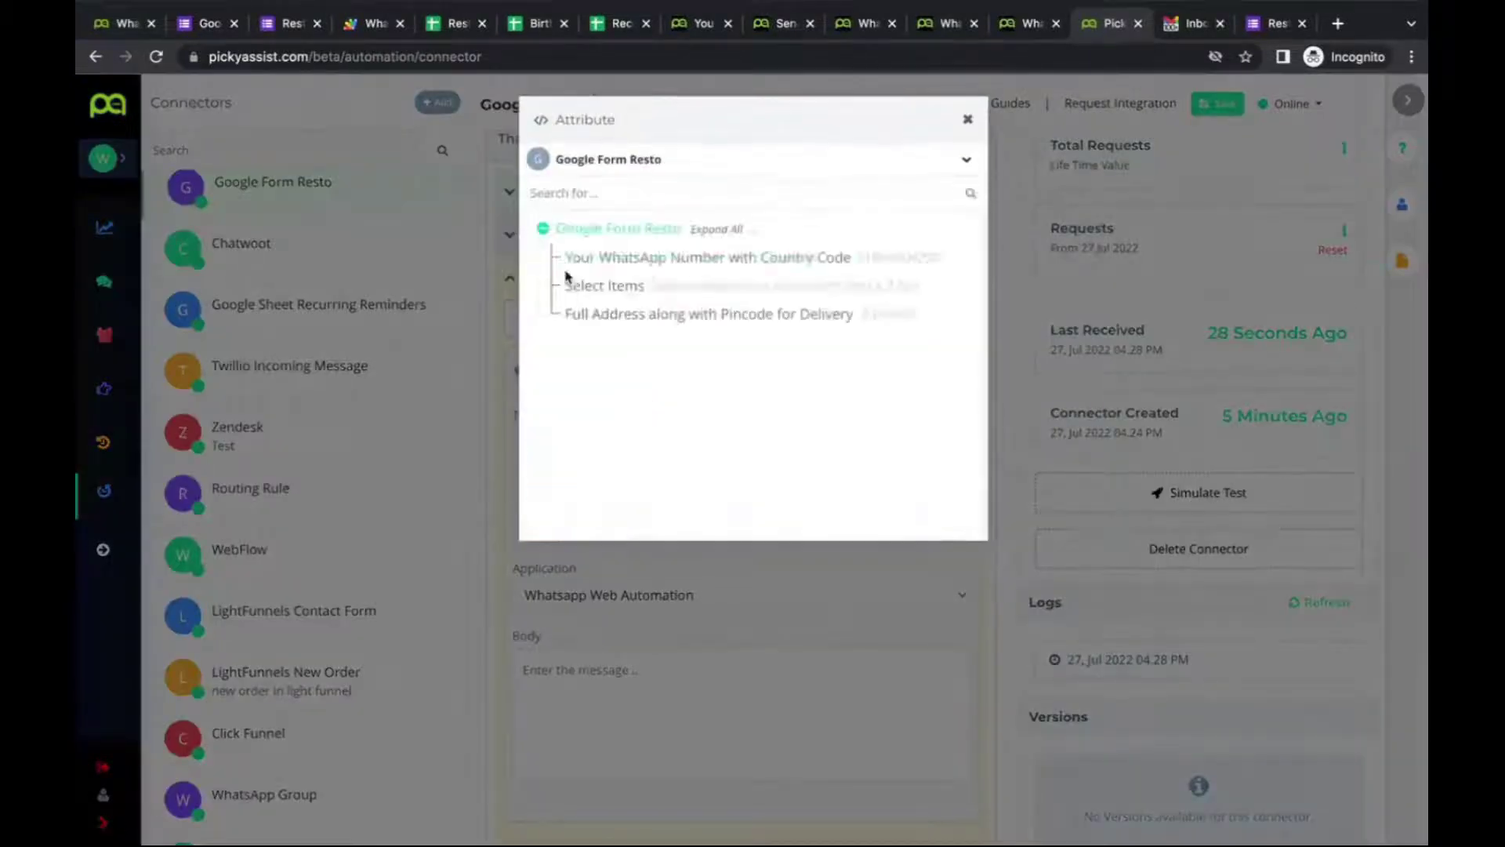
left_click(638, 266)
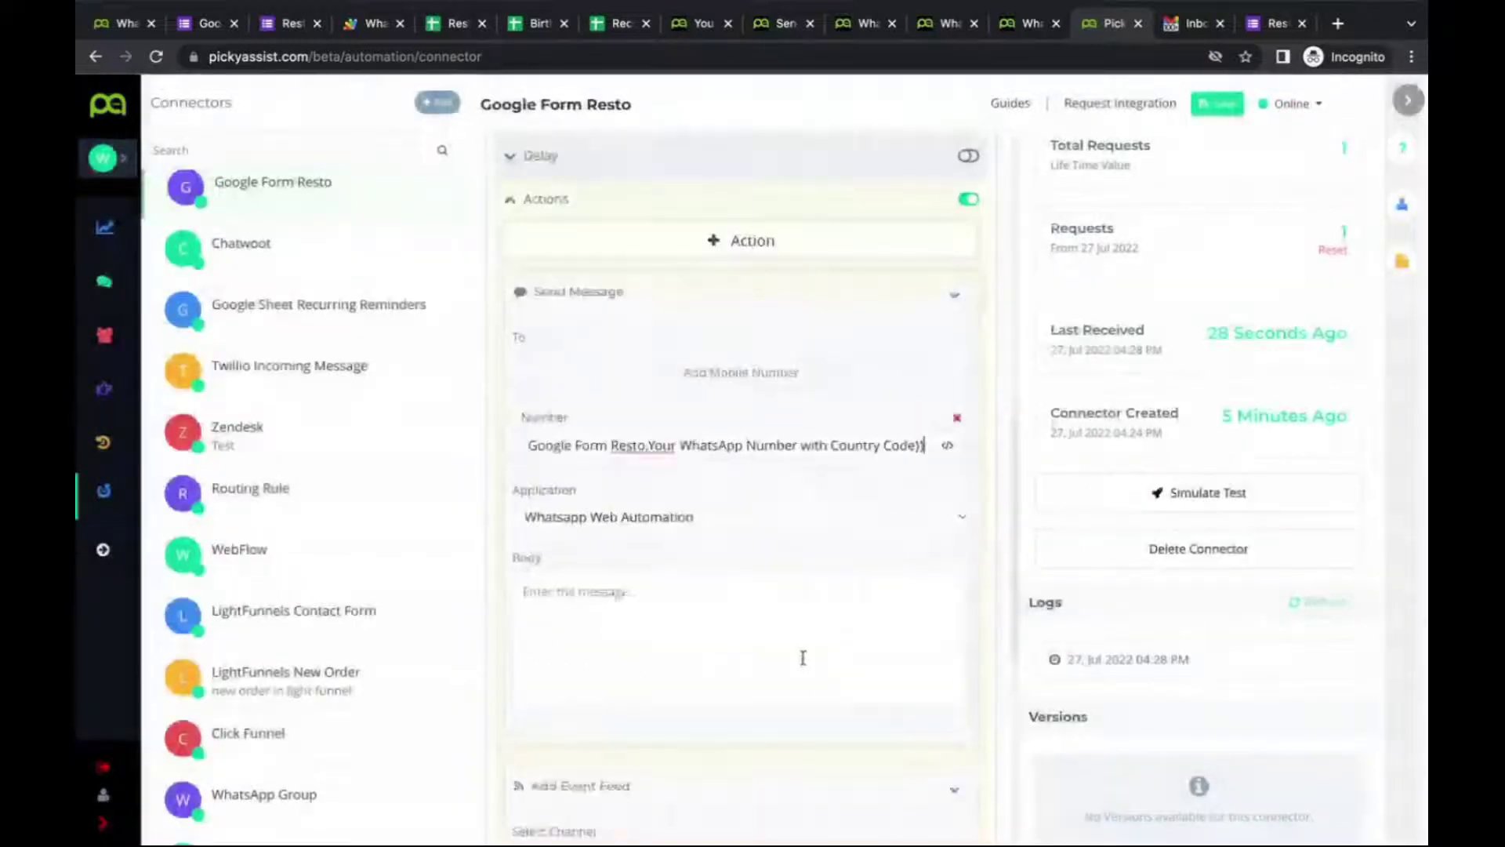
Step: Write the message body 'Thank you for your oder'
left_click(803, 658)
type("Thanks")
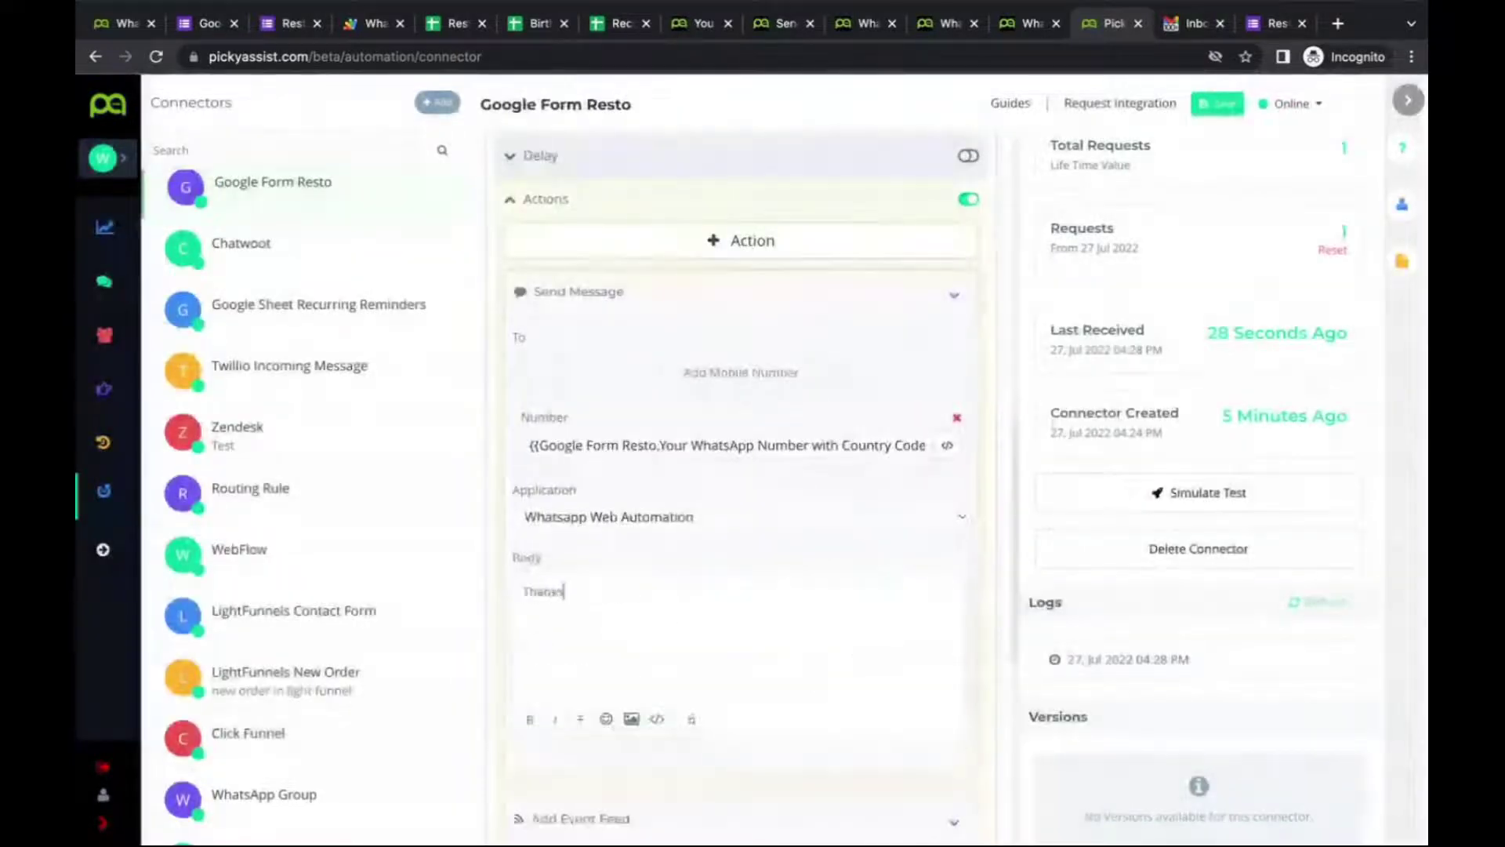
key("BackSpace")
type("you for your oder")
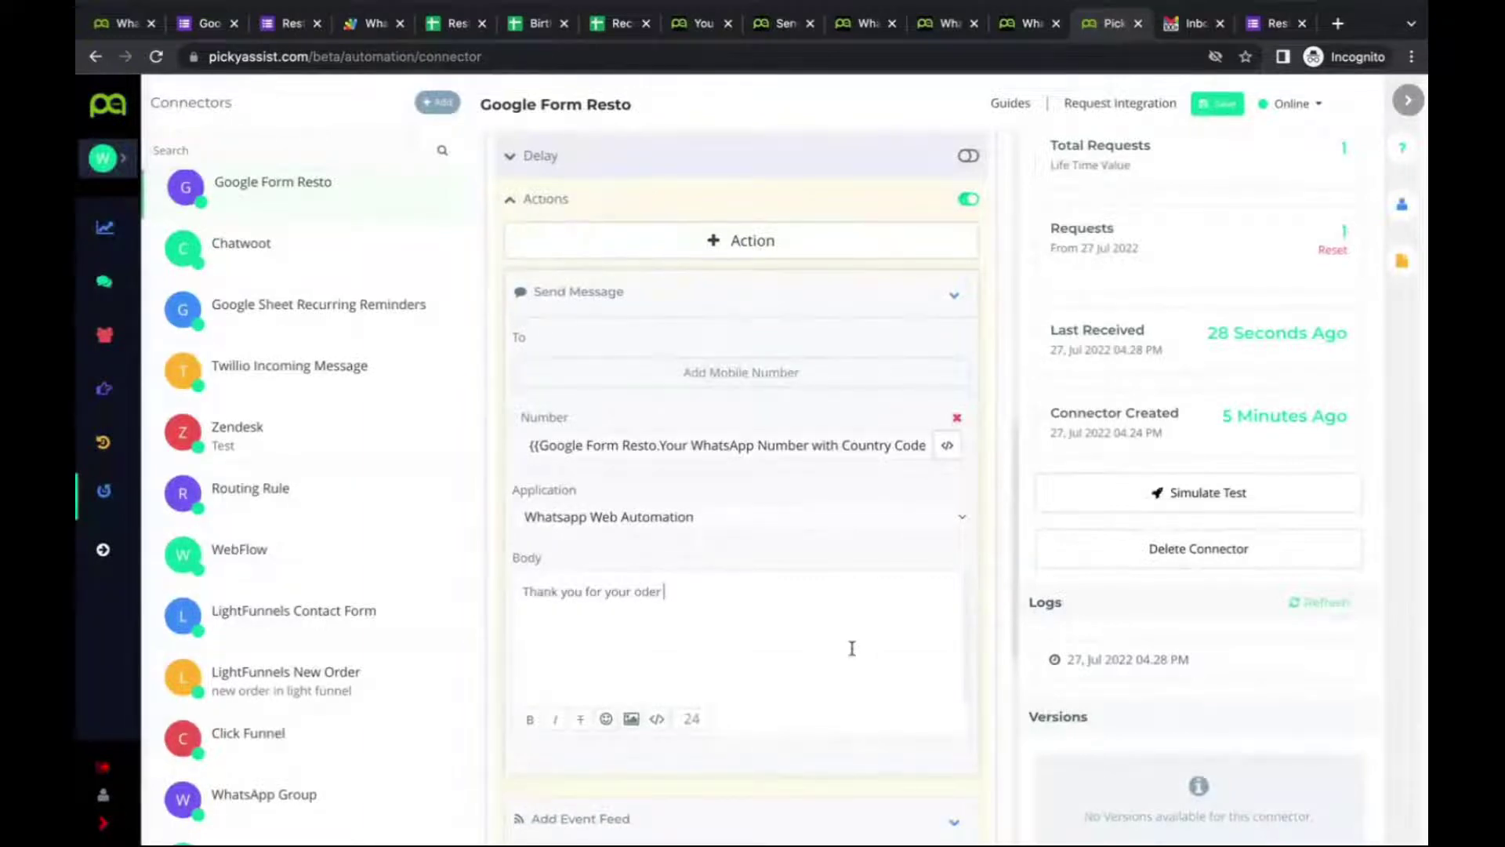
scroll(917, 510, "up", 5)
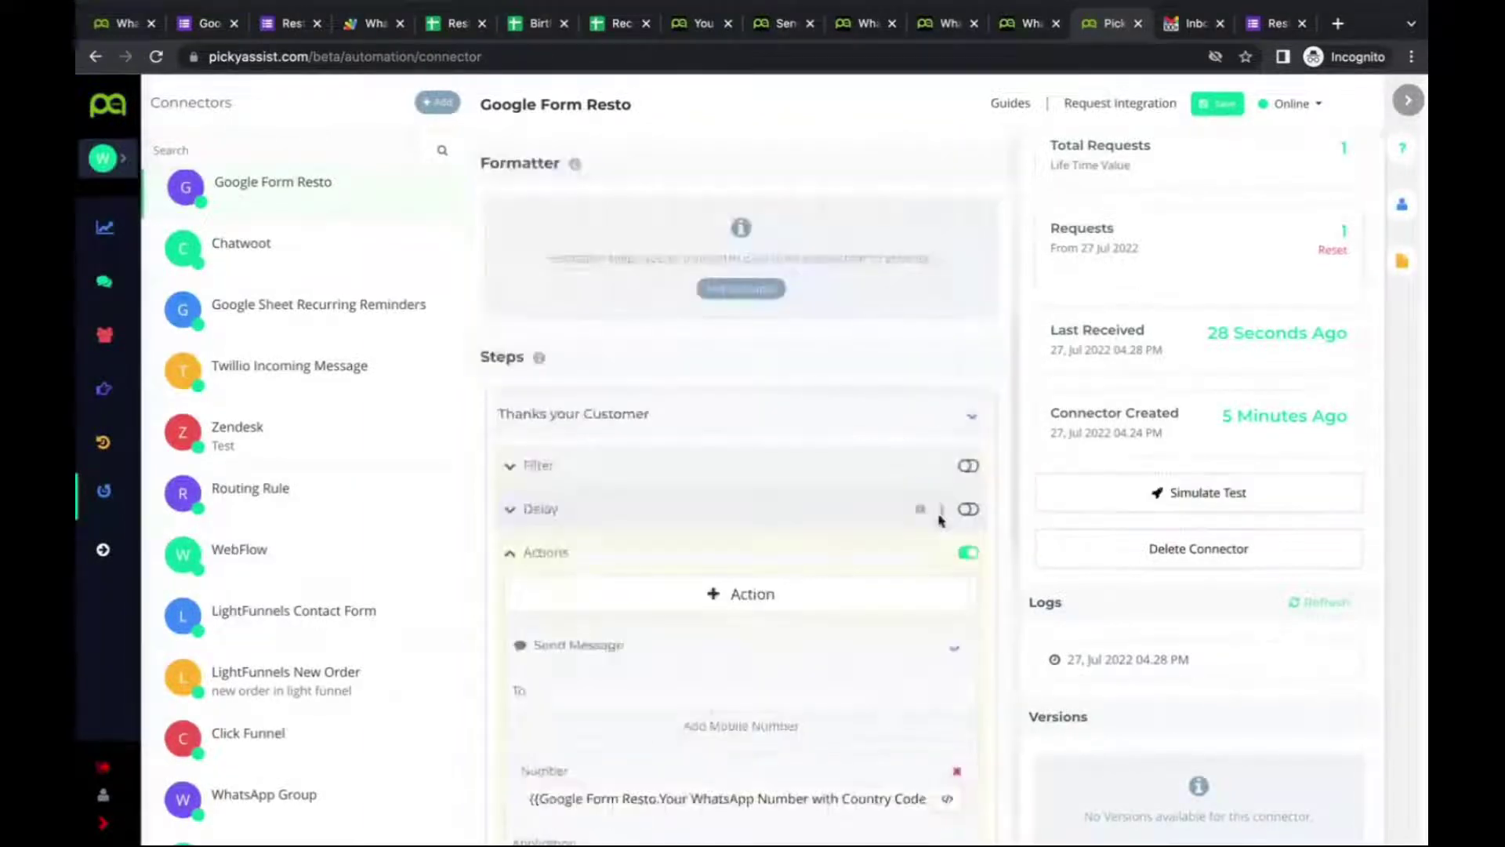
Step: Collapse the Send Message and event feed actions, then add a new step
left_click(958, 653)
left_click(961, 721)
scroll(951, 541, "down", 1)
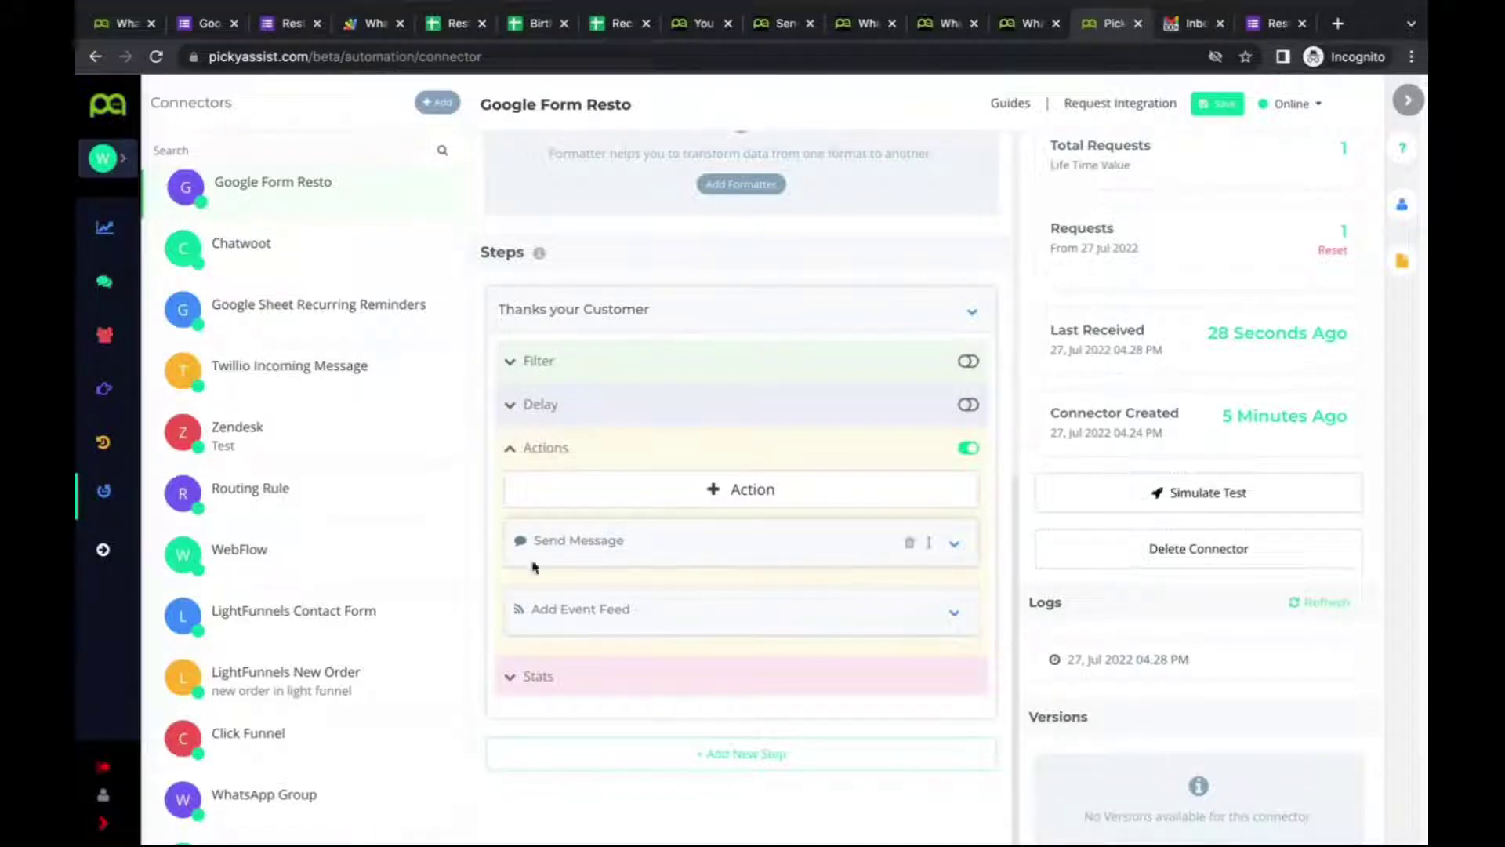
left_click(798, 754)
scroll(798, 759, "down", 2)
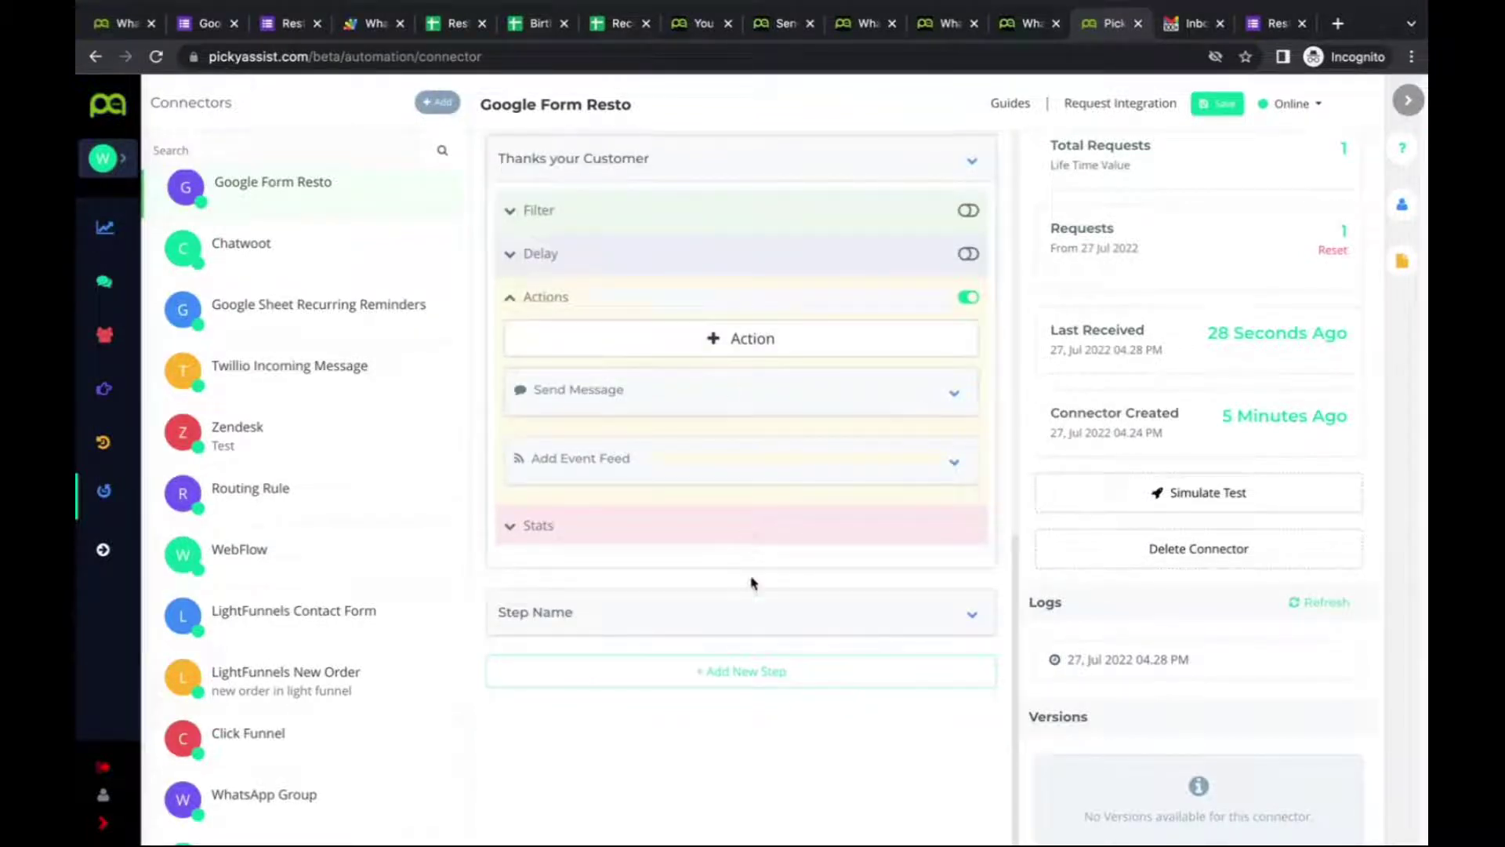
Step: Delete the empty Step Name step, confirming with Yes
left_click(974, 161)
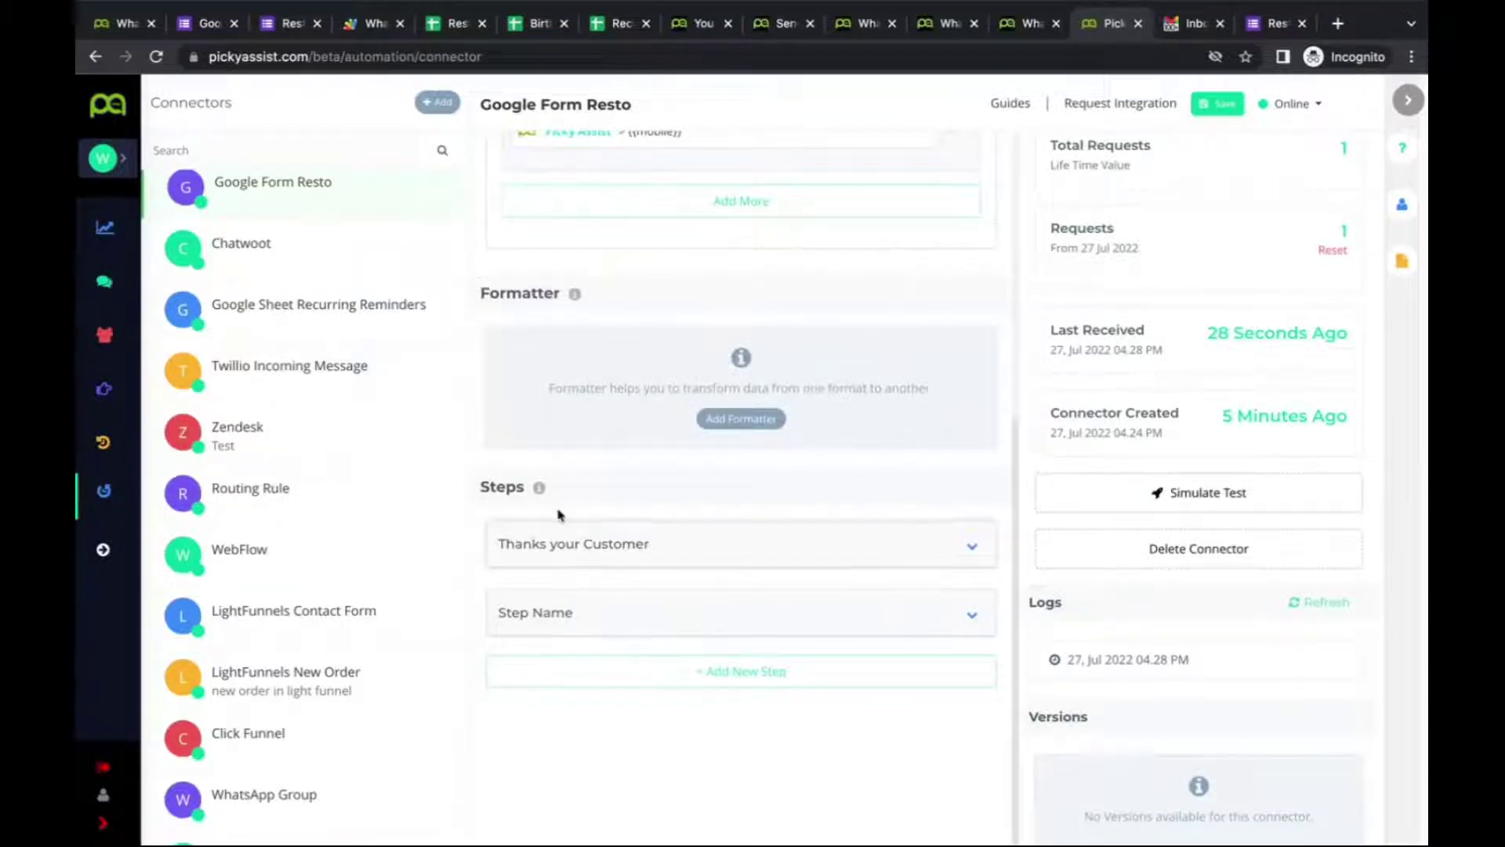
left_click(985, 558)
scroll(705, 407, "up", 1)
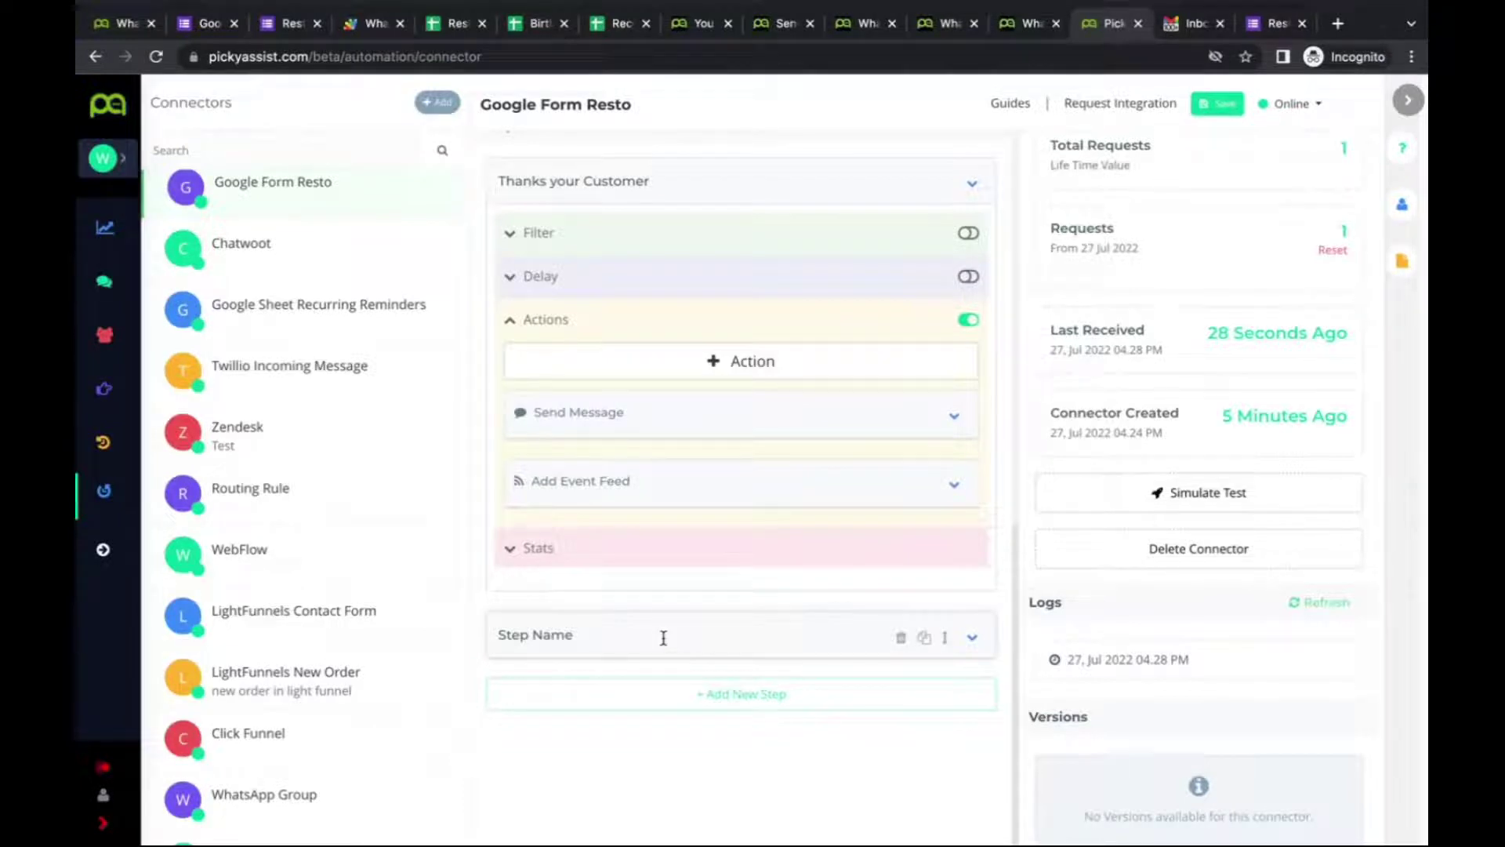
left_click(901, 637)
left_click(963, 640)
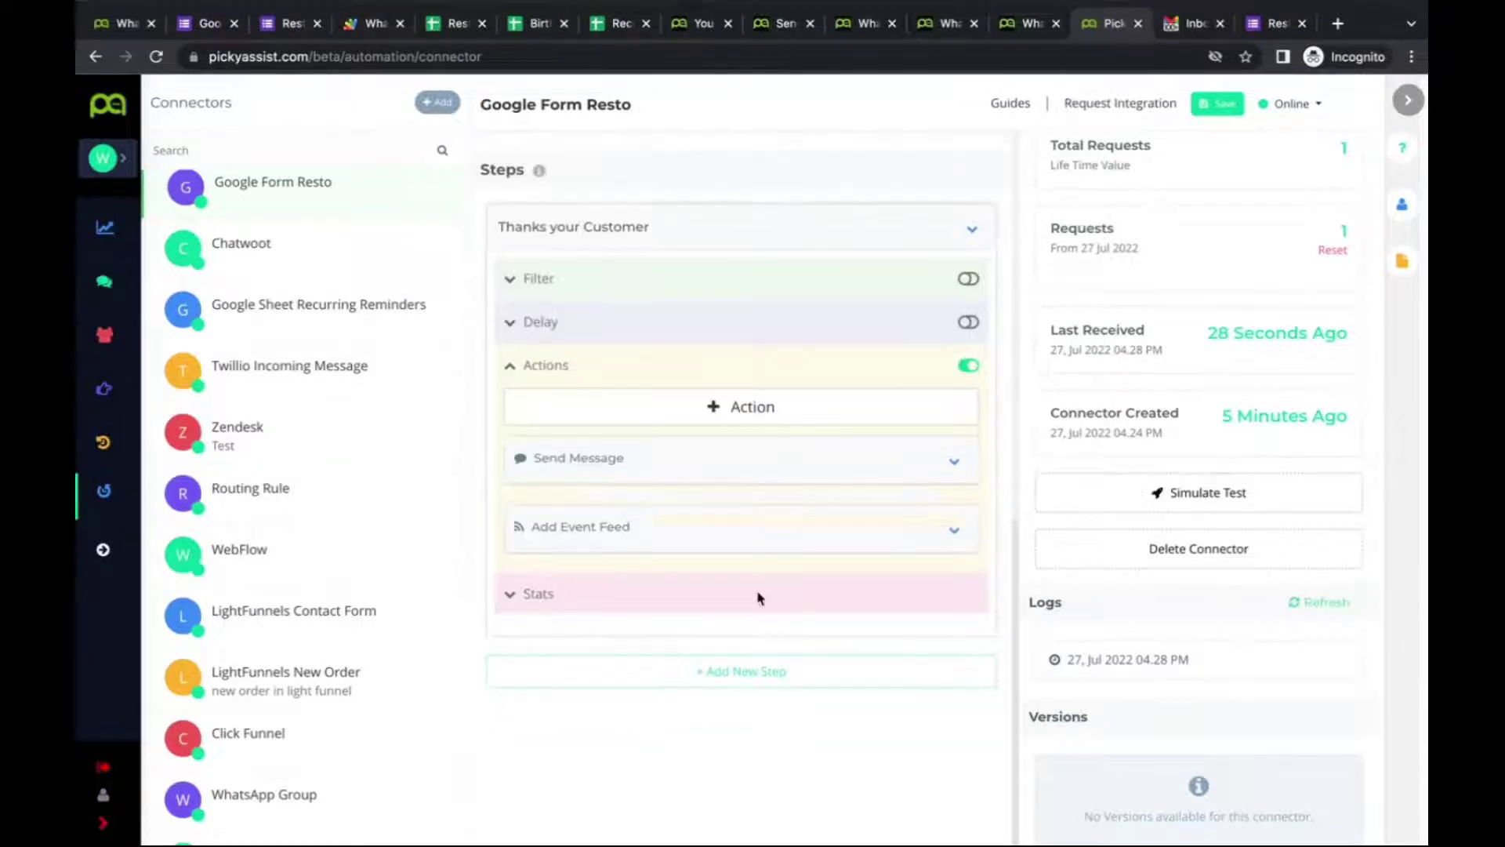
scroll(891, 572, "up", 1)
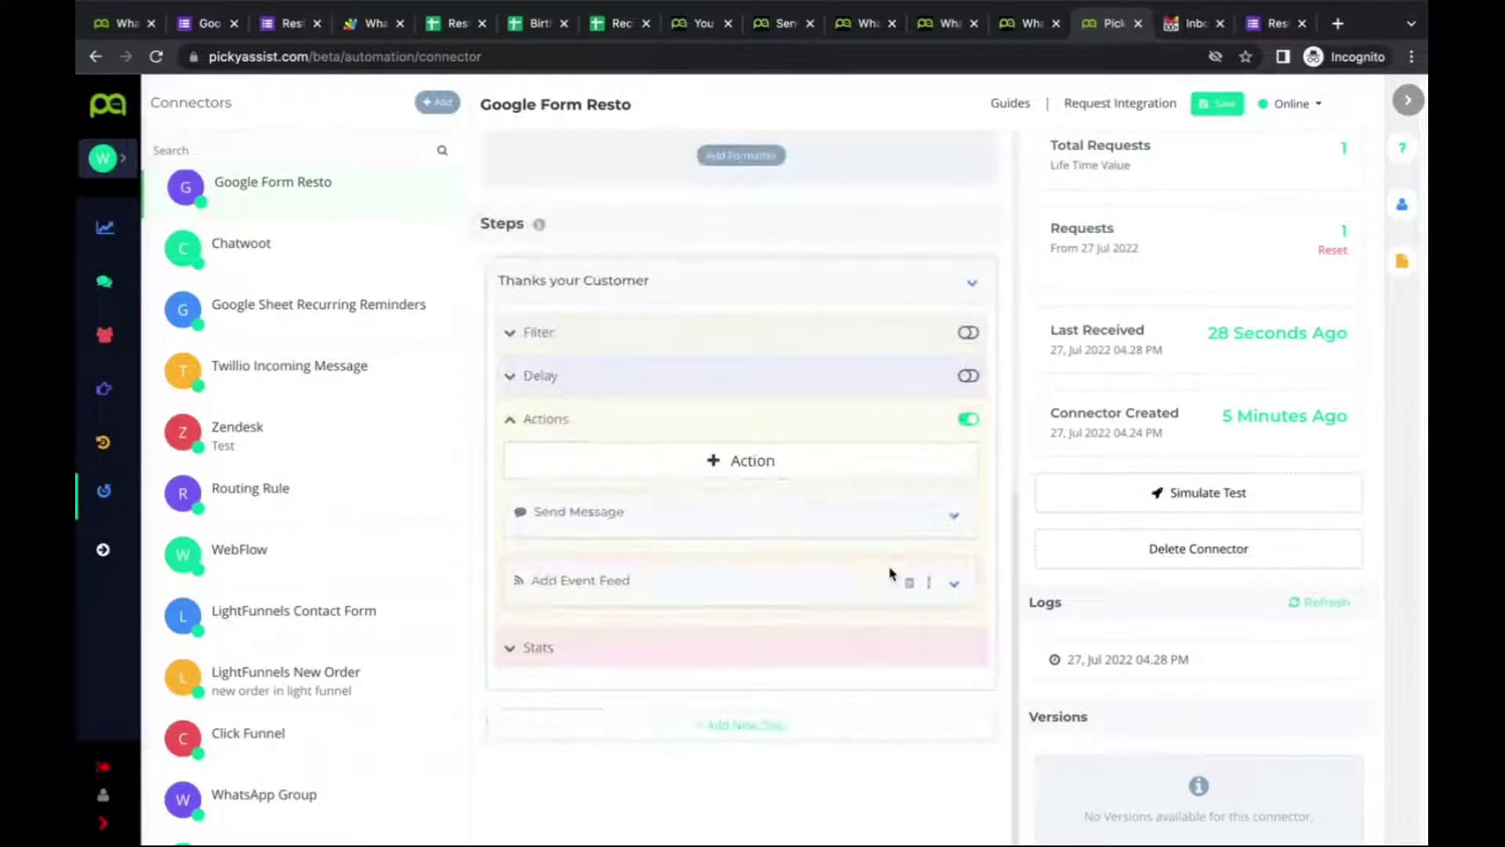
Step: Enable the step filter and set its condition attribute to the form's Full Address
left_click(969, 333)
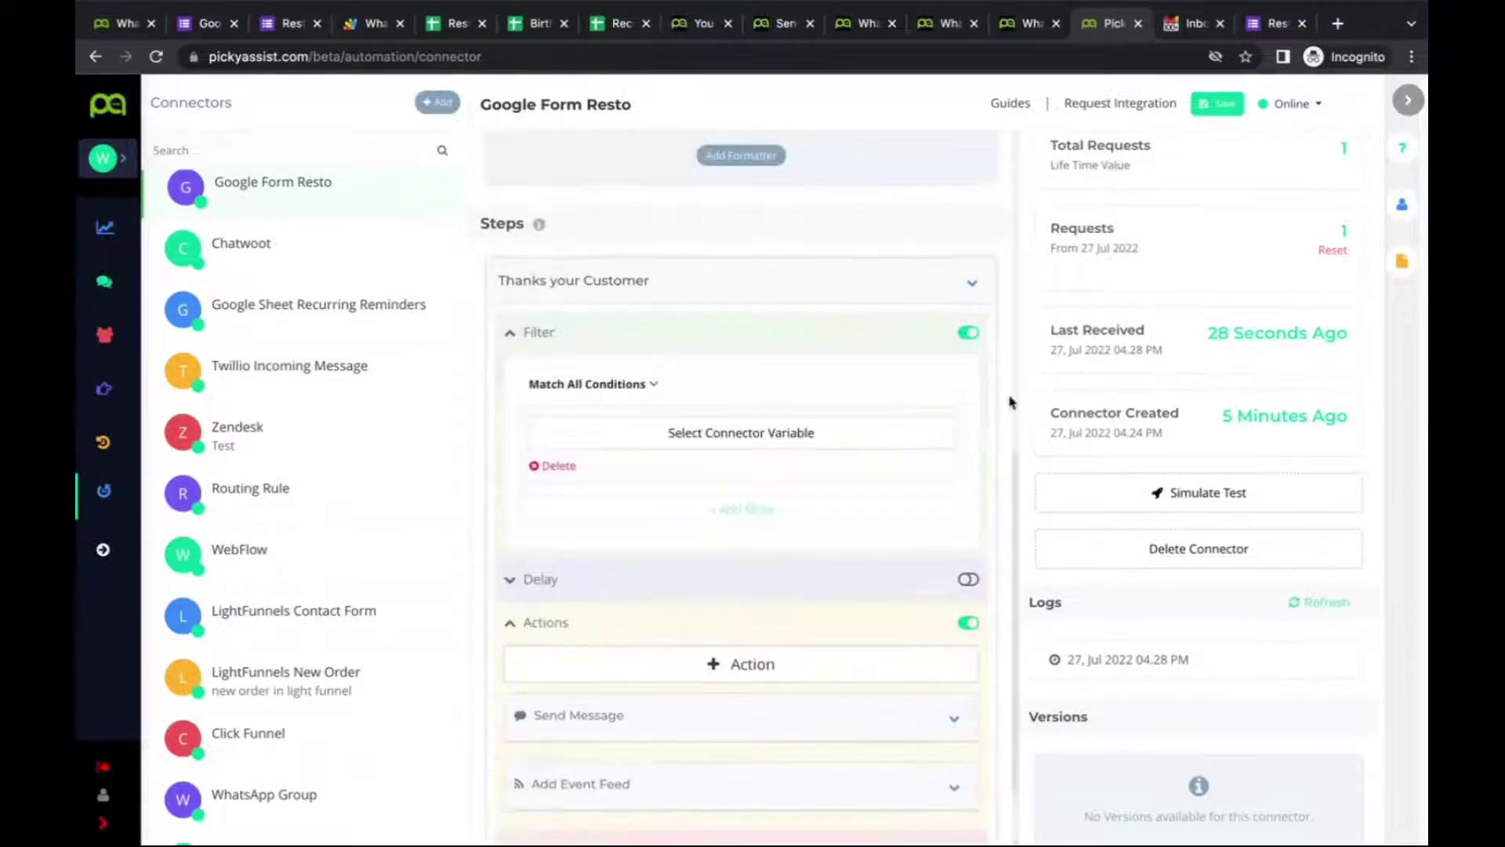
left_click(828, 443)
left_click(802, 160)
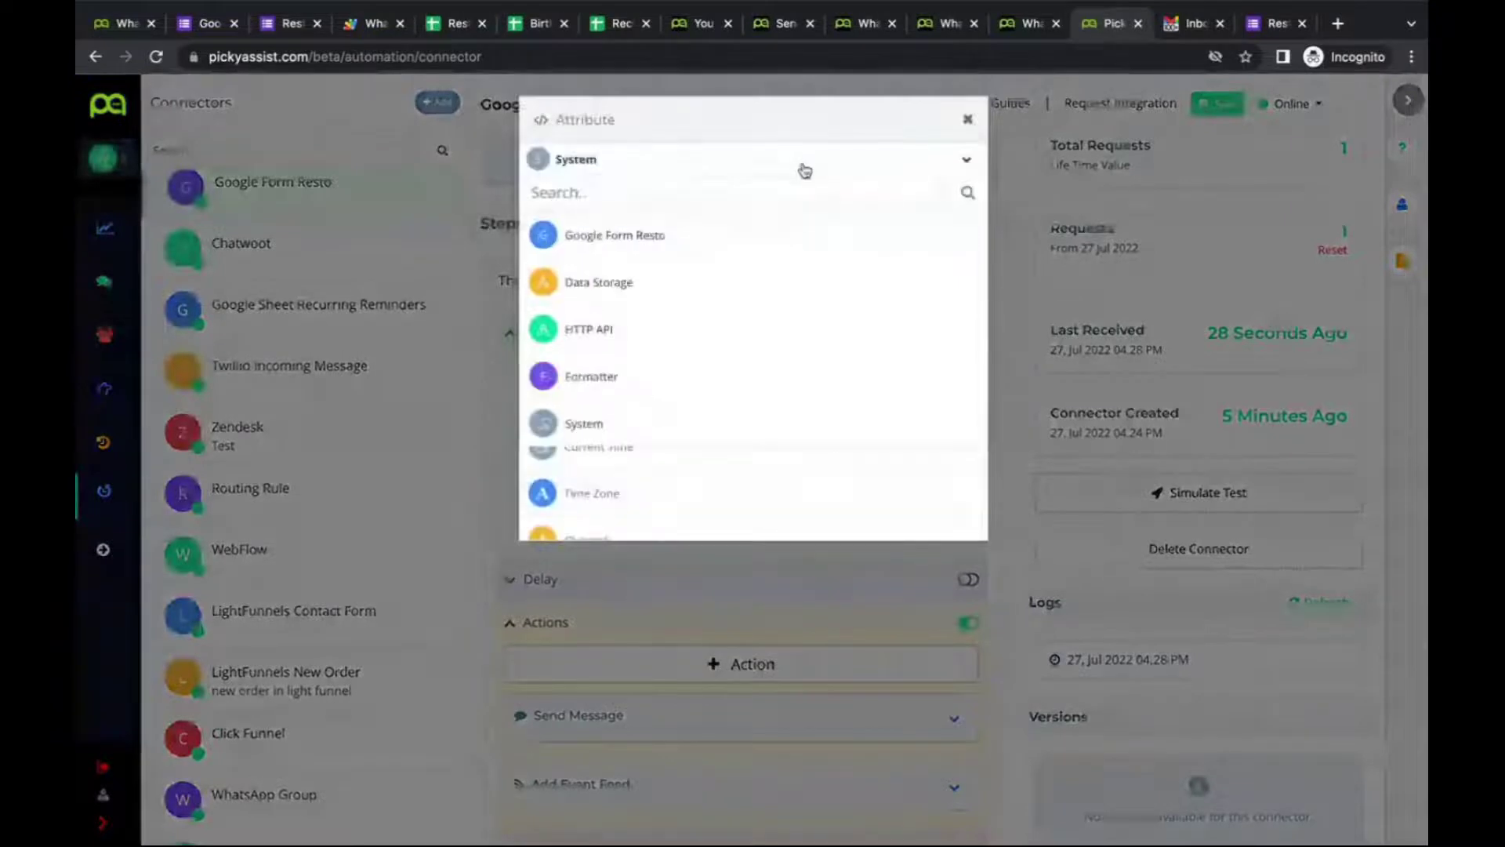
left_click(753, 246)
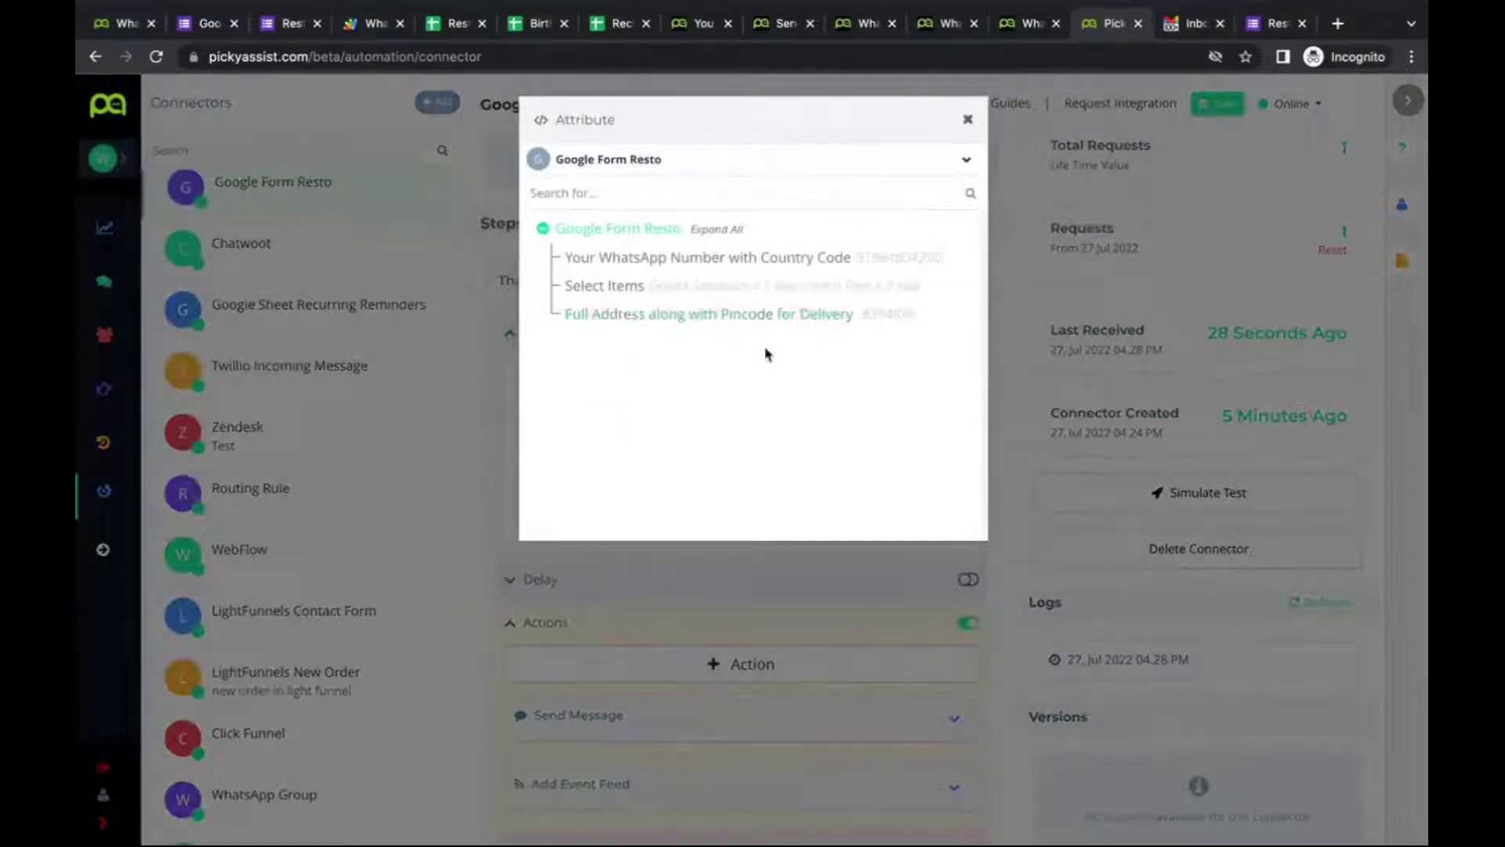
left_click(671, 322)
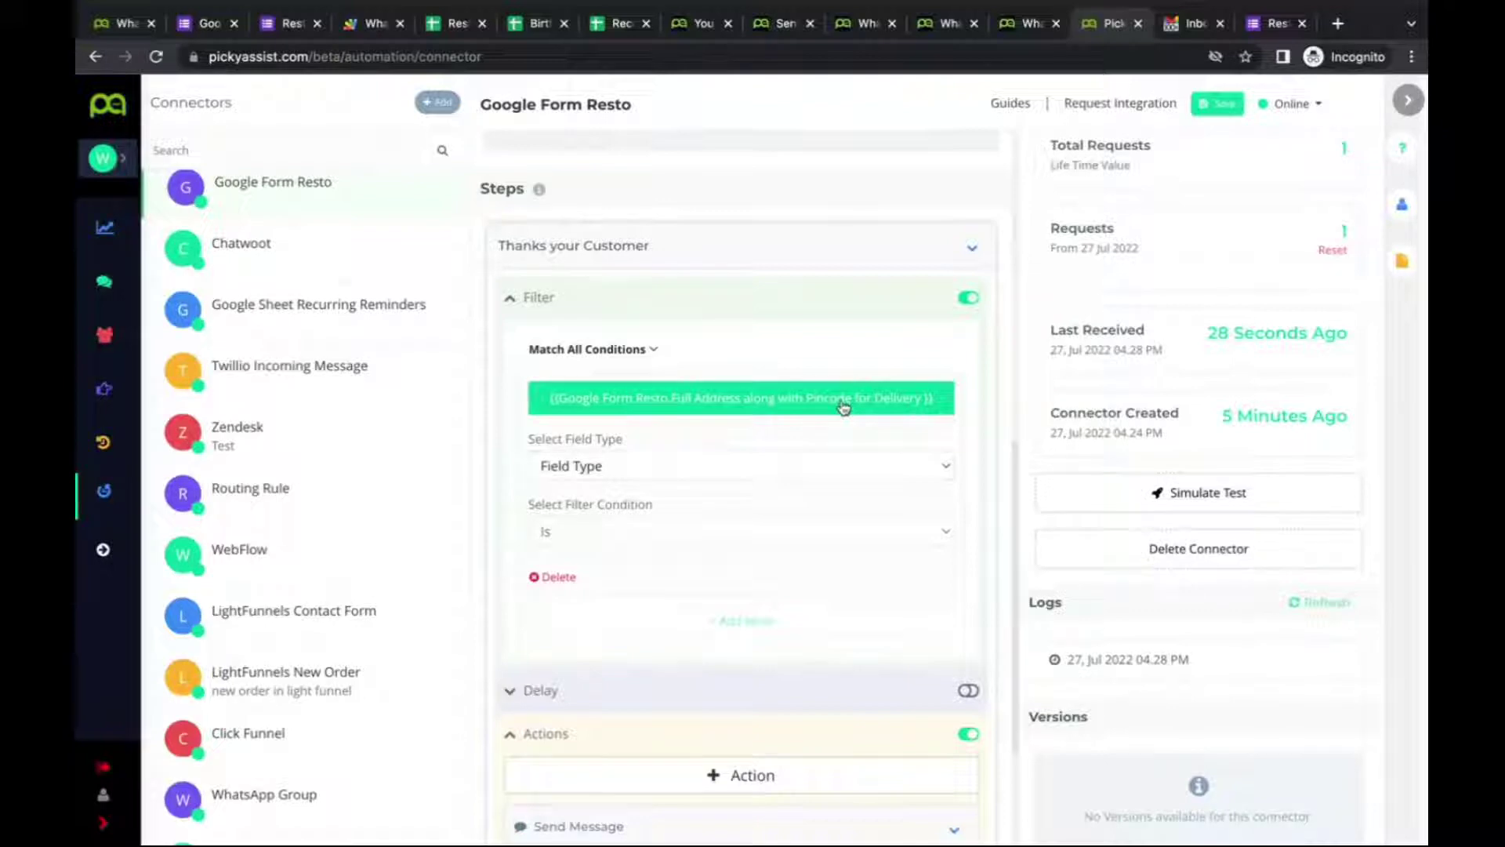
Step: Make the condition Numeric, Equal to 3233,332232,2323232,2323232
left_click(863, 473)
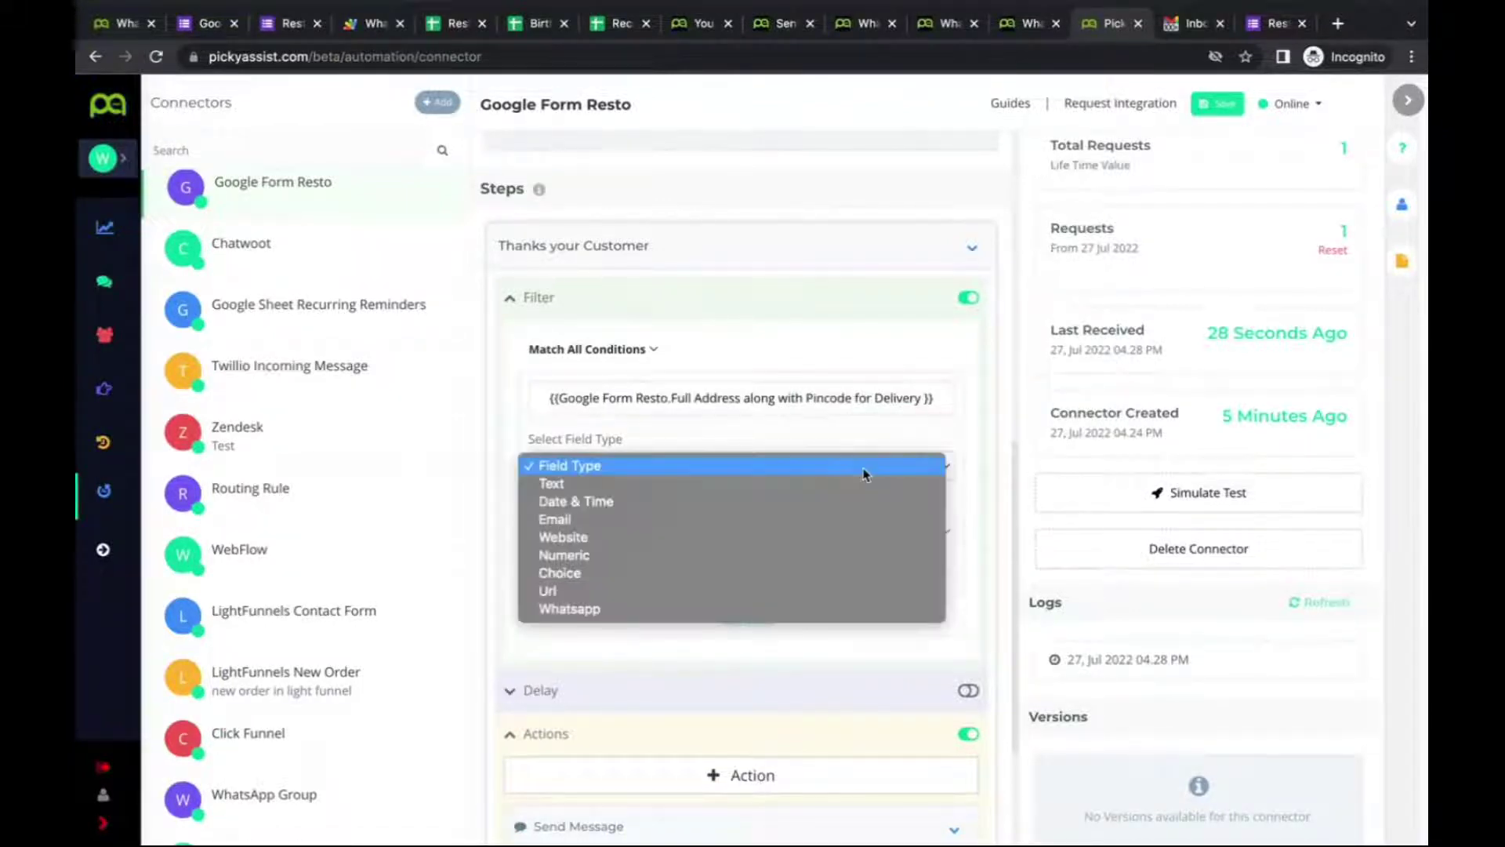
left_click(804, 562)
left_click(663, 532)
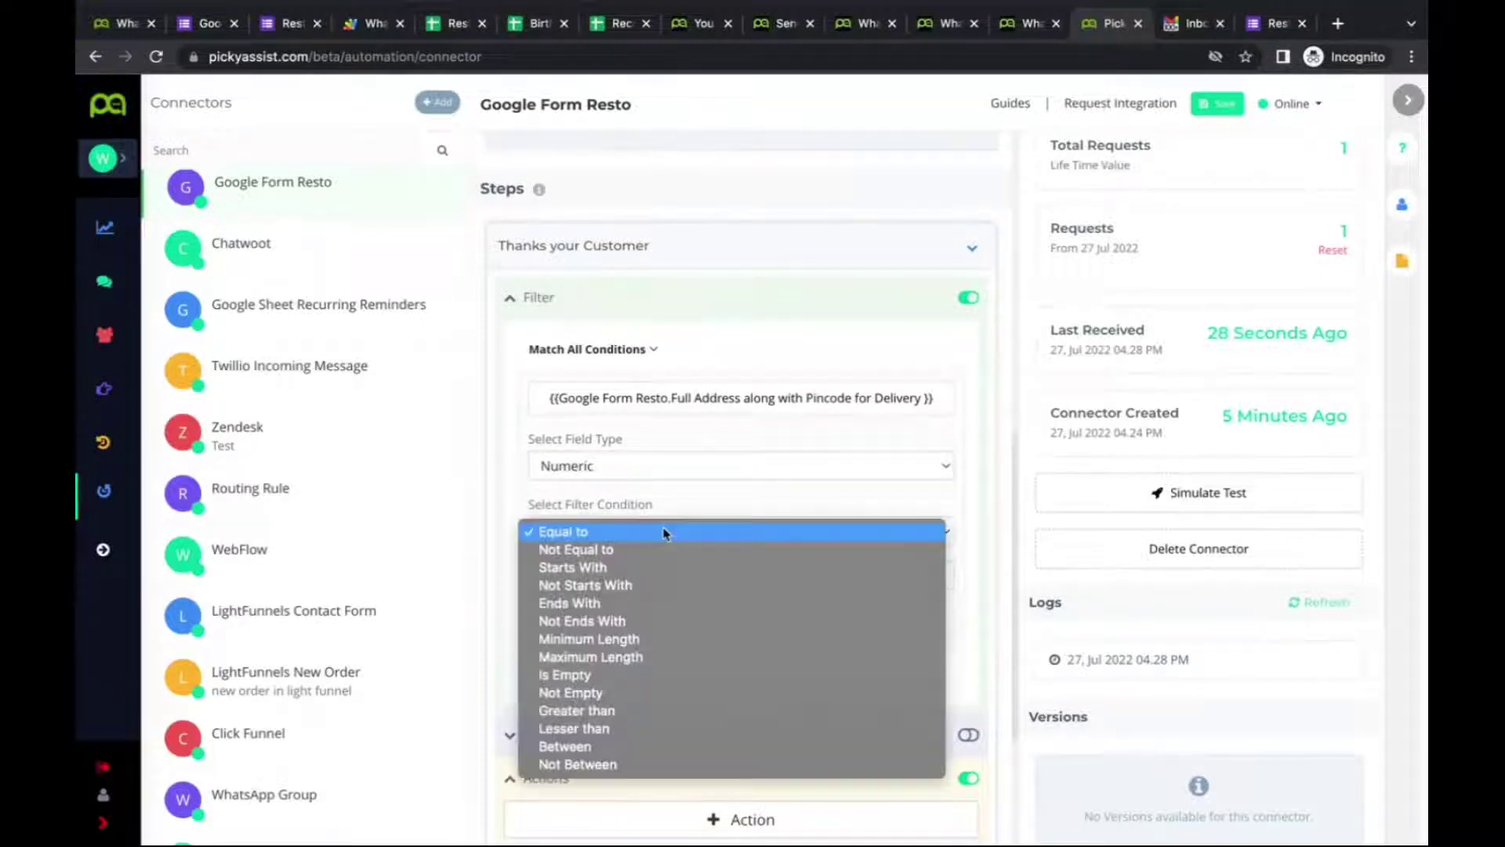
left_click(663, 533)
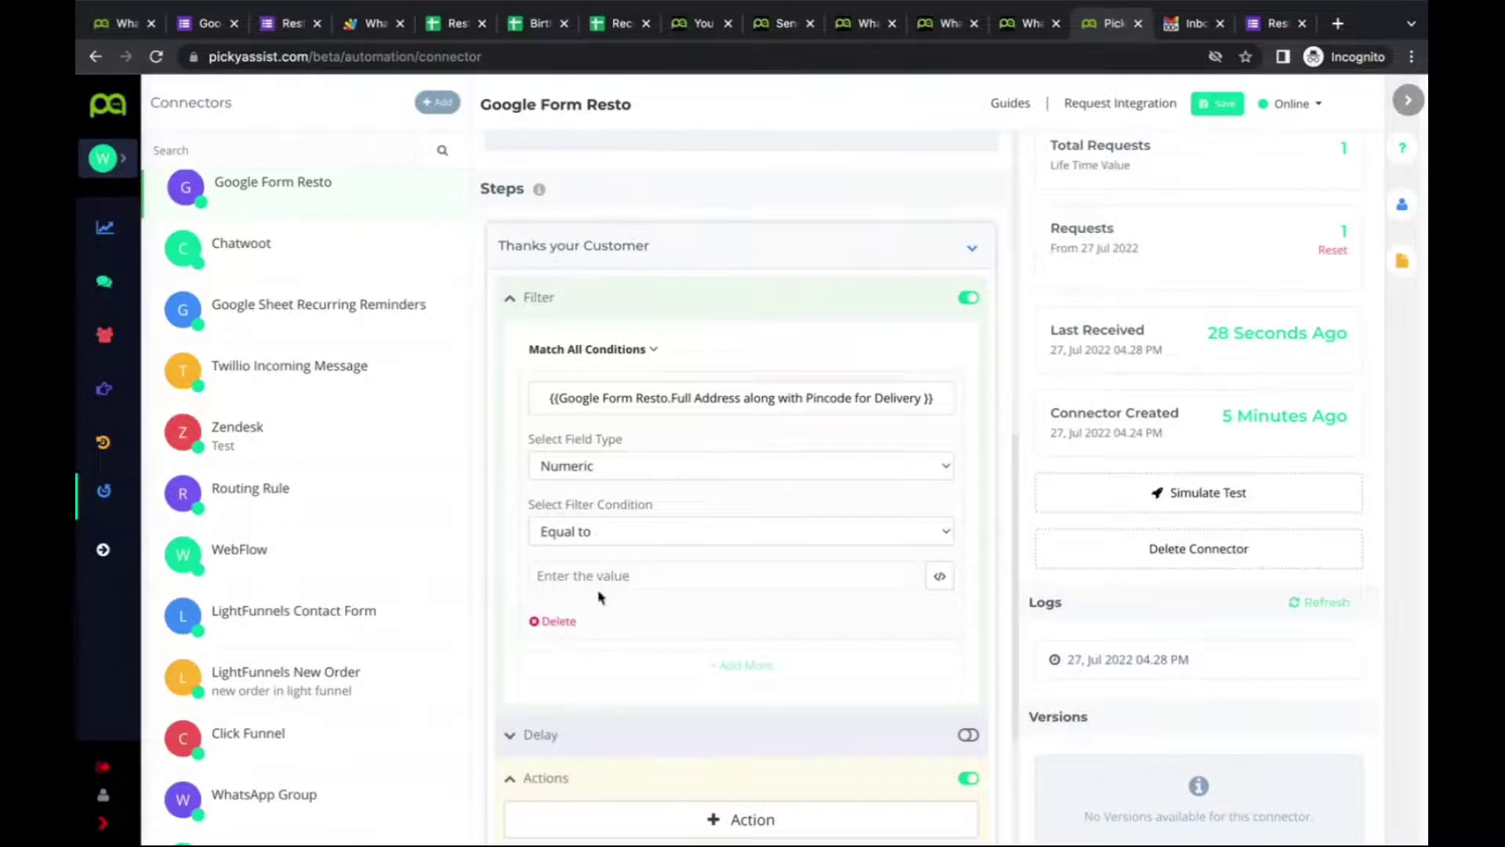
key("Tab")
type("3233")
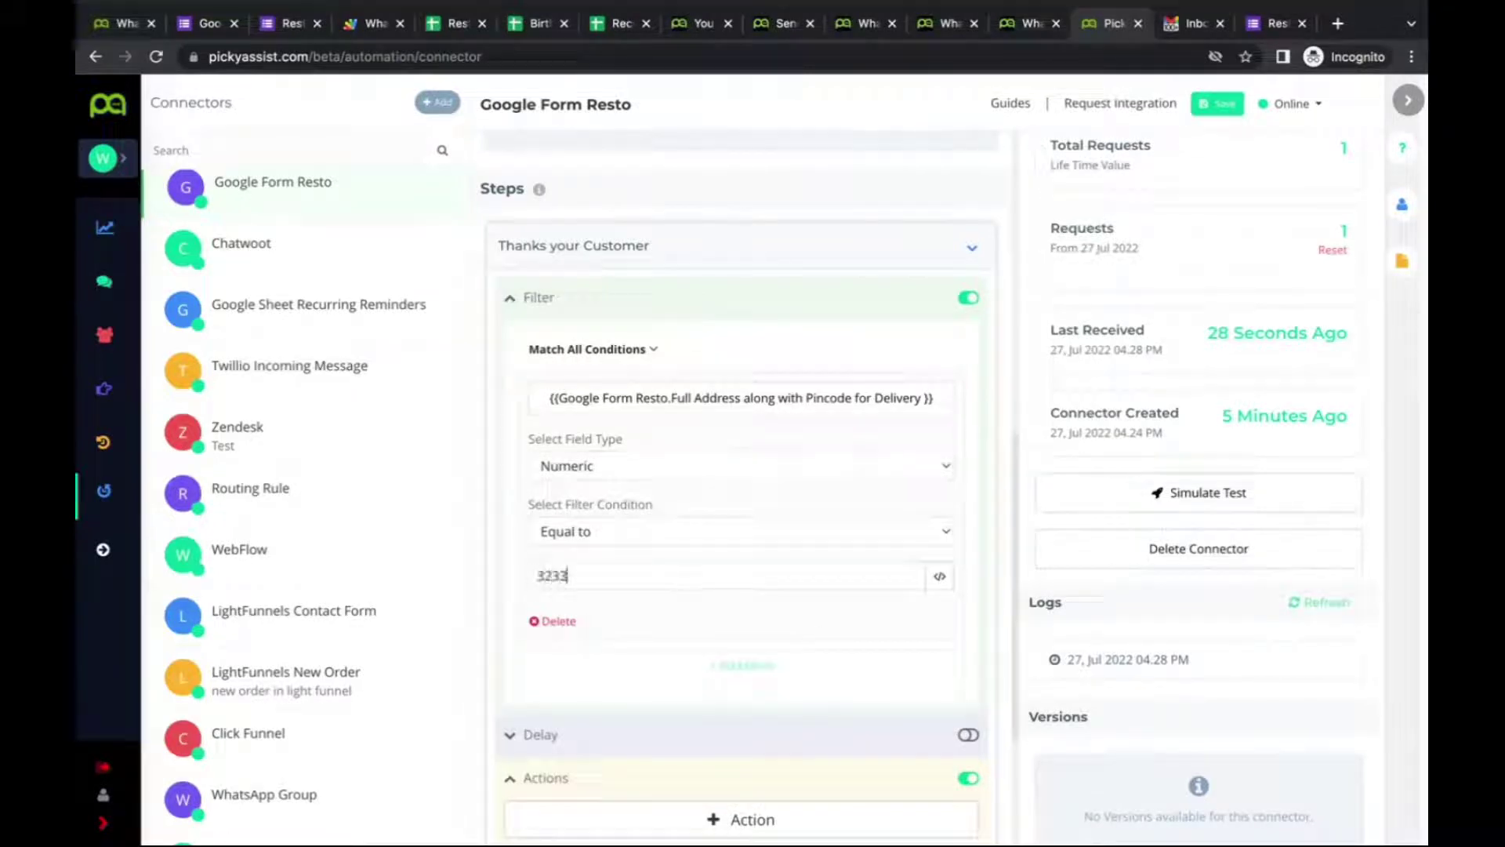
type(",332232,2323232")
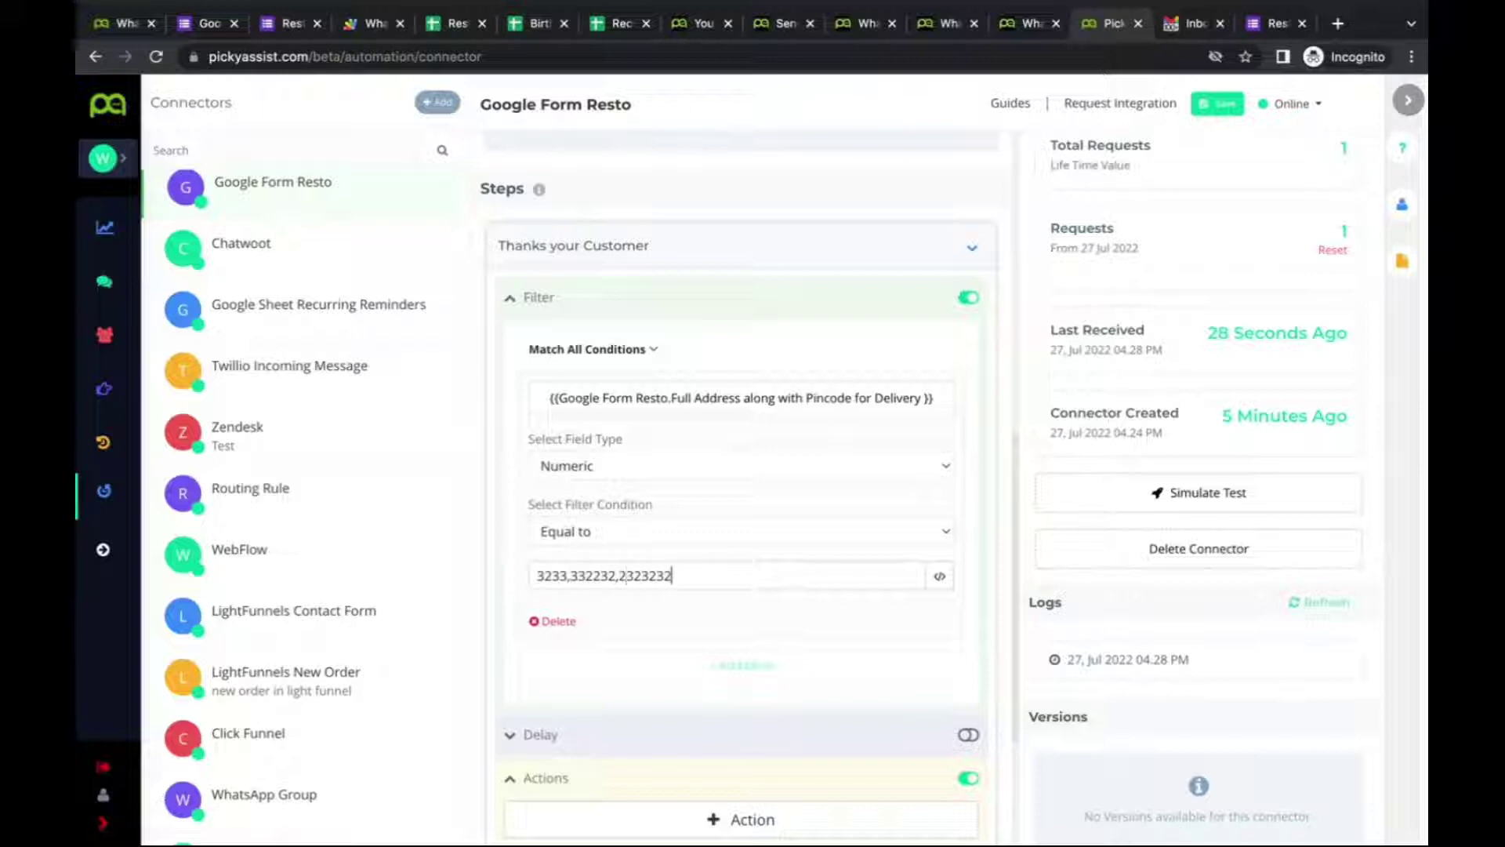
type(",2323232")
scroll(769, 585, "down", 4)
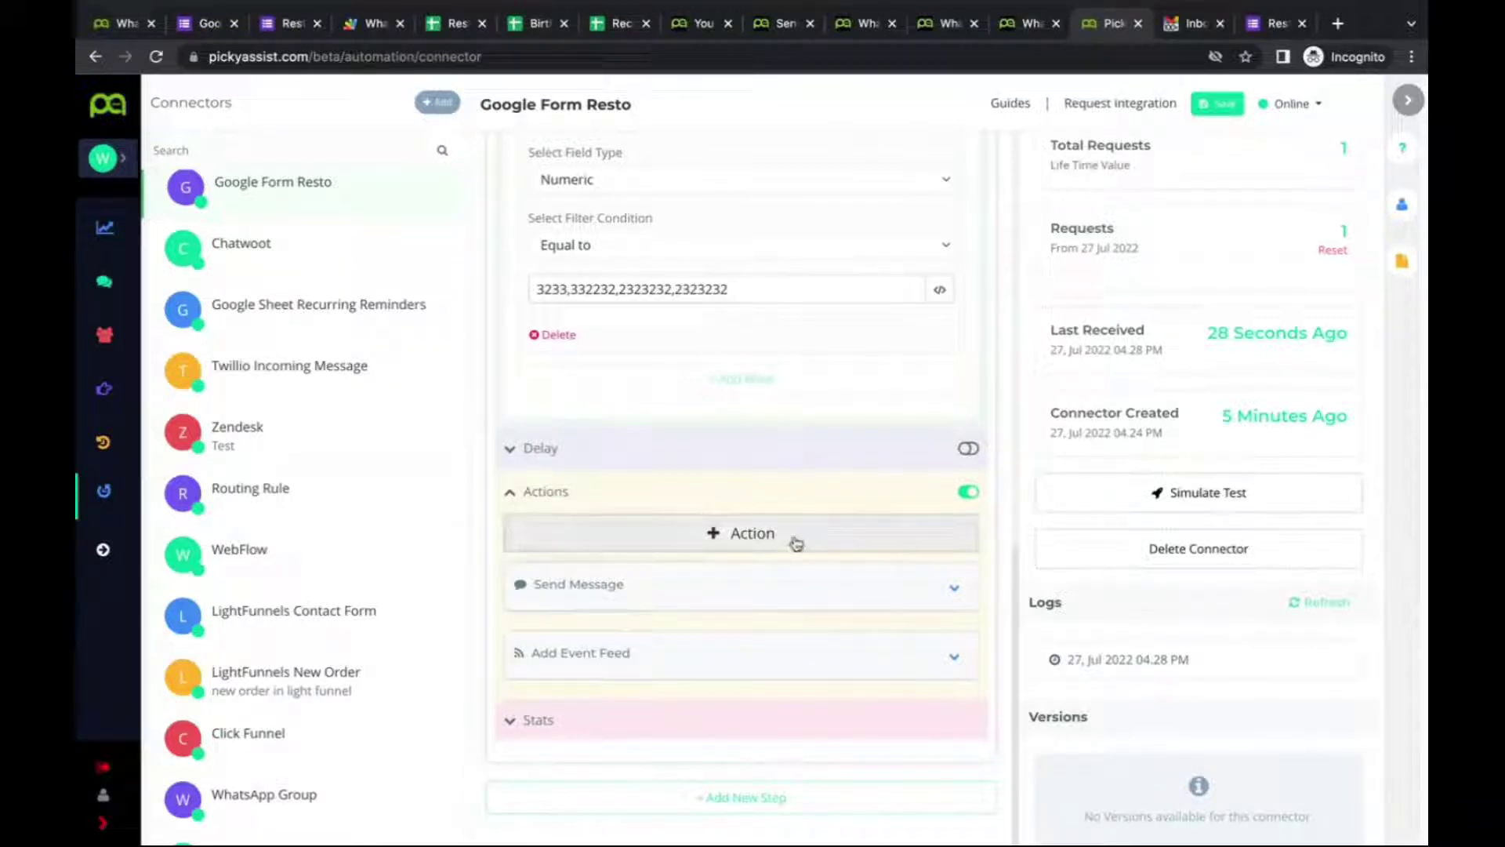
scroll(795, 541, "up", 1)
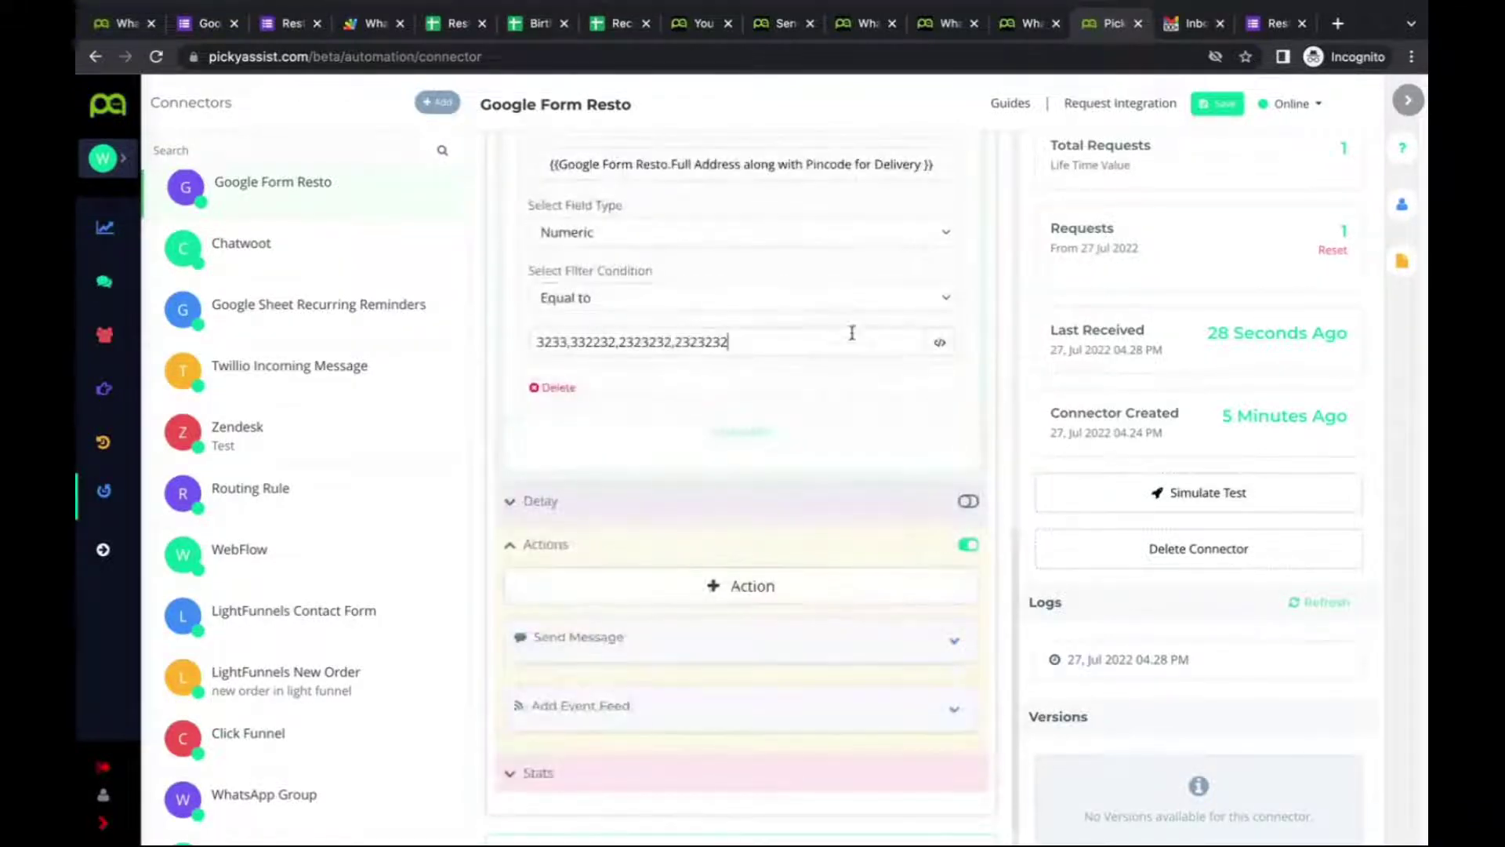
scroll(784, 345, "up", 1)
scroll(831, 349, "up", 2)
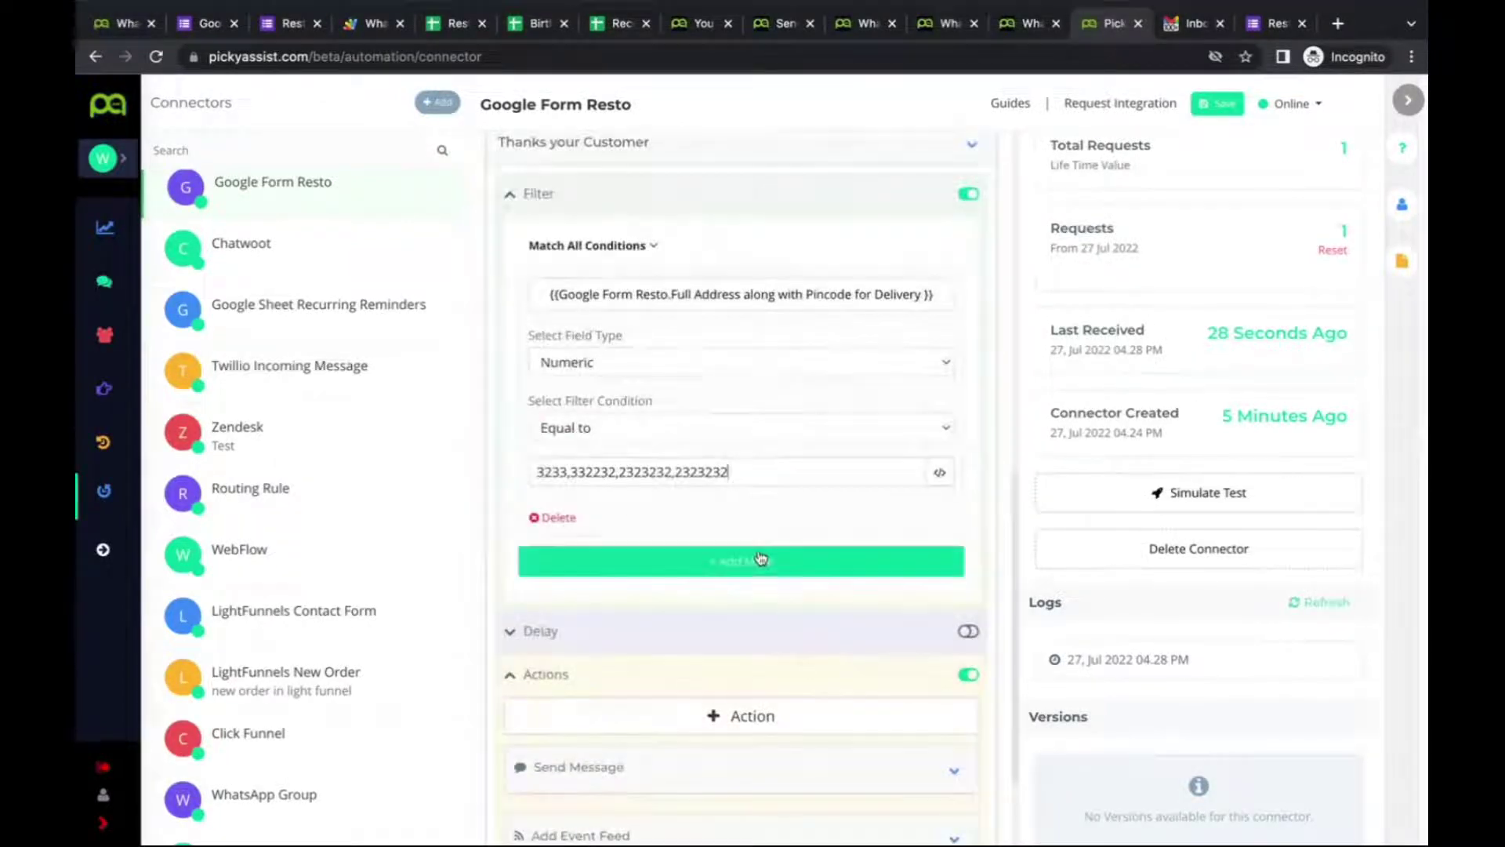
Step: Add a second condition on the Google Form Resto WhatsApp Number with Country Code
left_click(765, 561)
scroll(794, 581, "down", 5)
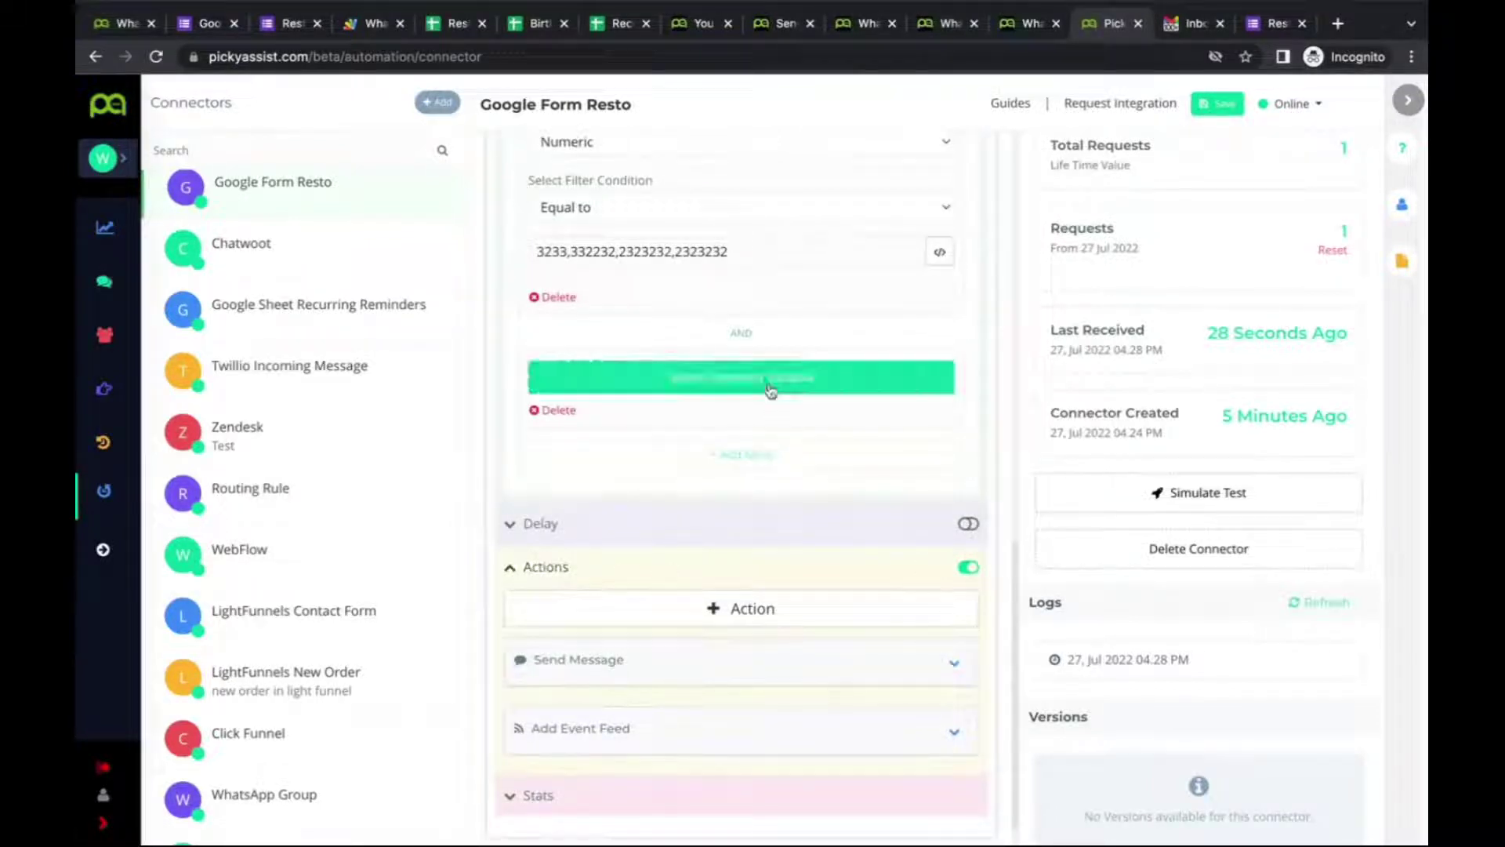
left_click(771, 384)
left_click(638, 163)
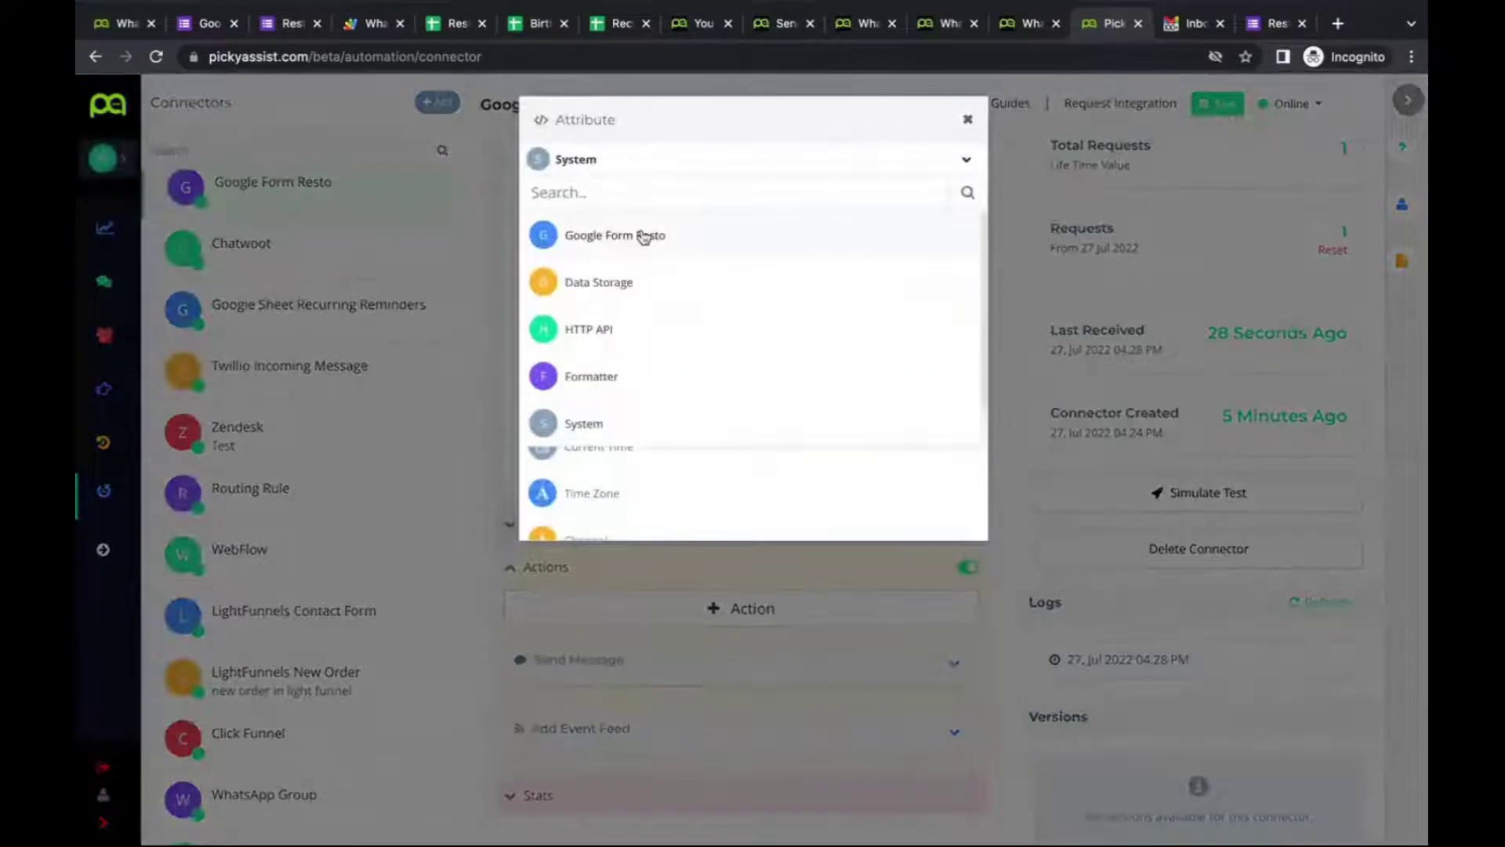
left_click(643, 237)
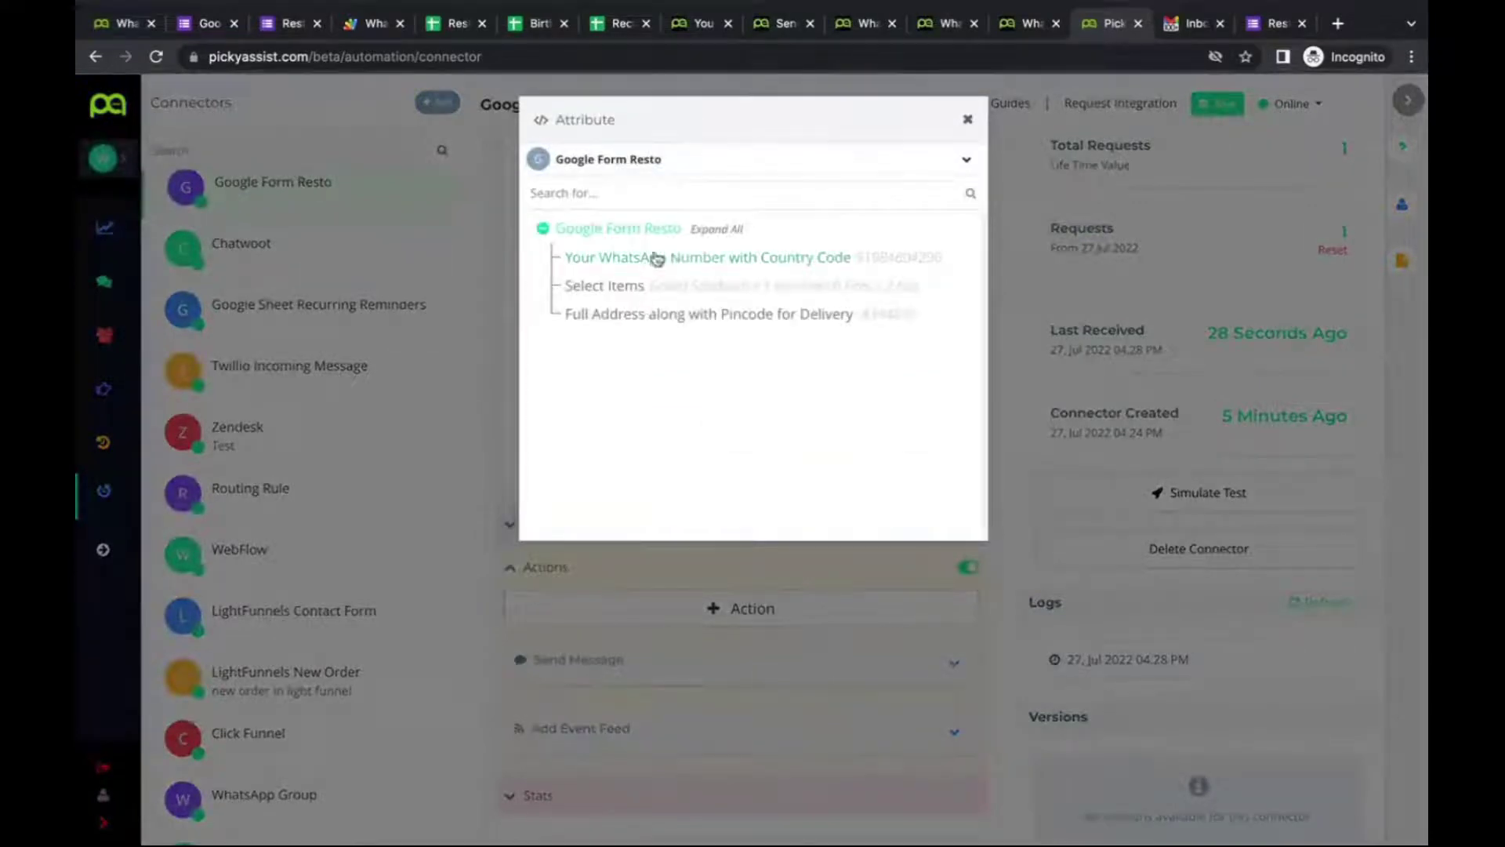
left_click(657, 258)
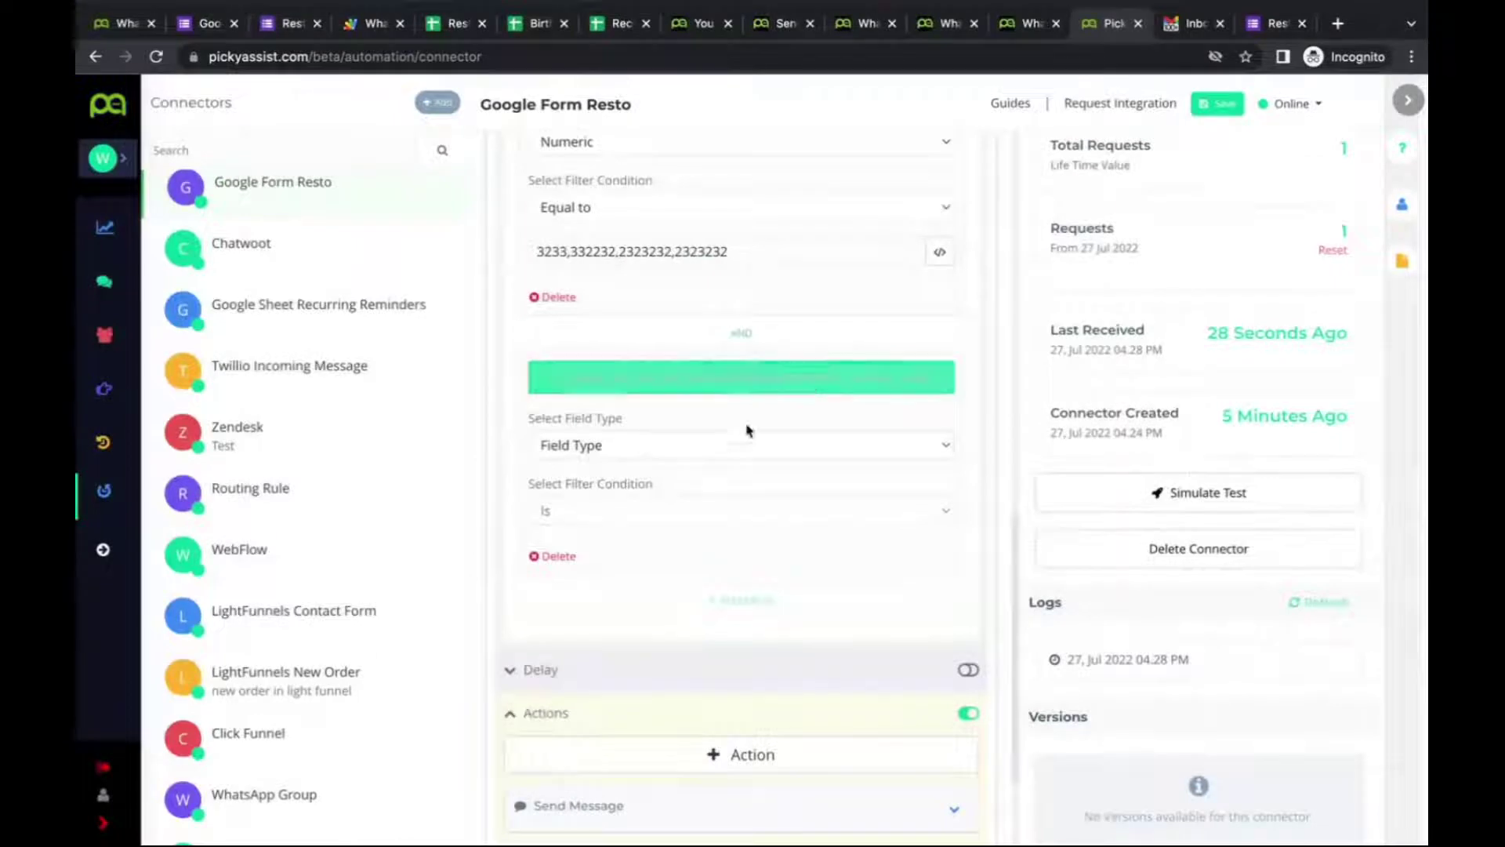
Step: Set the second condition to Numeric, Starts With 1
left_click(724, 446)
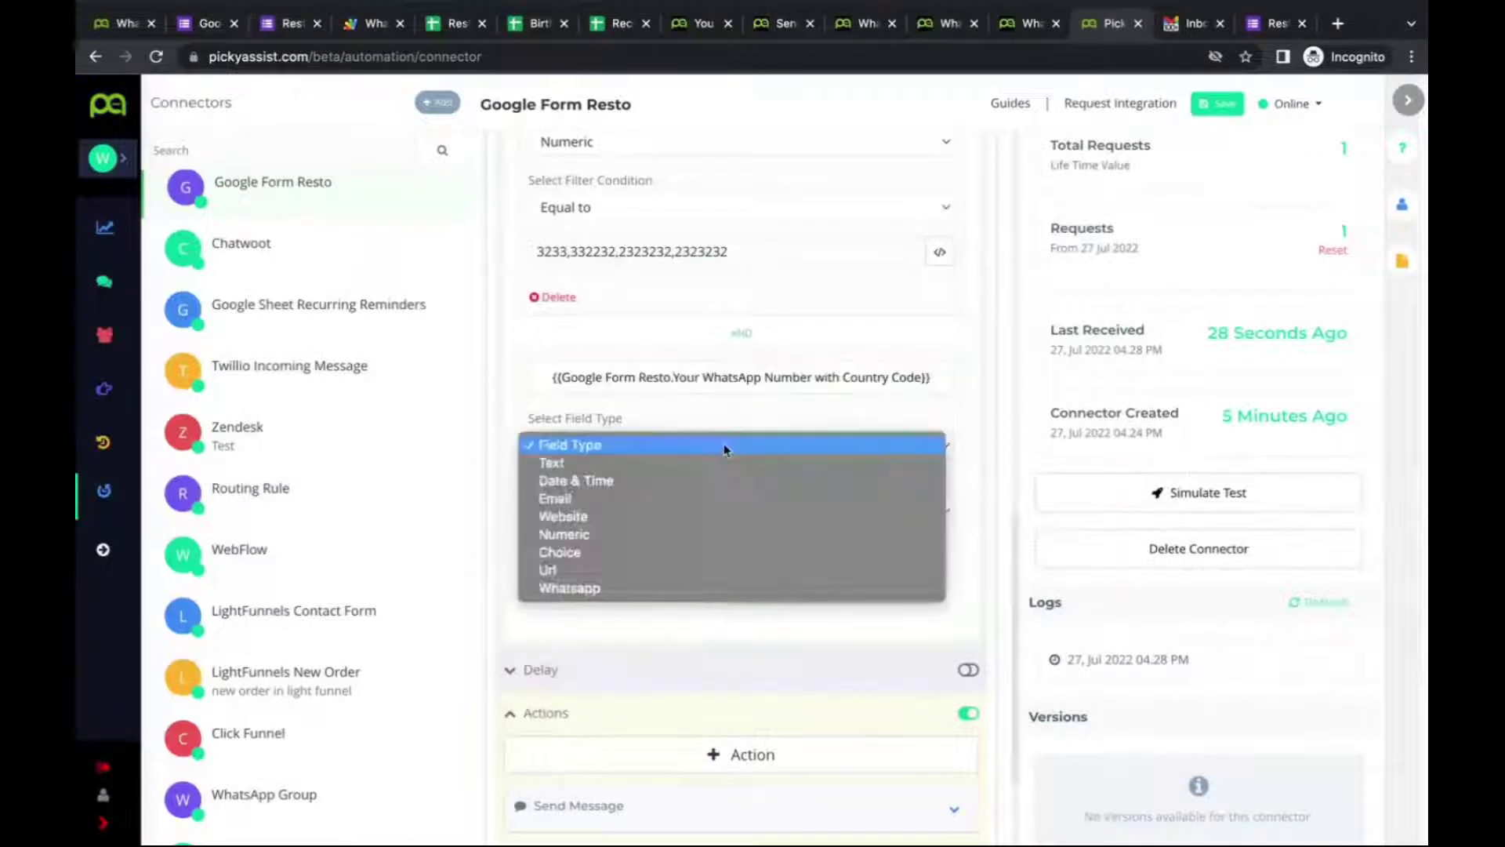
left_click(691, 537)
left_click(703, 517)
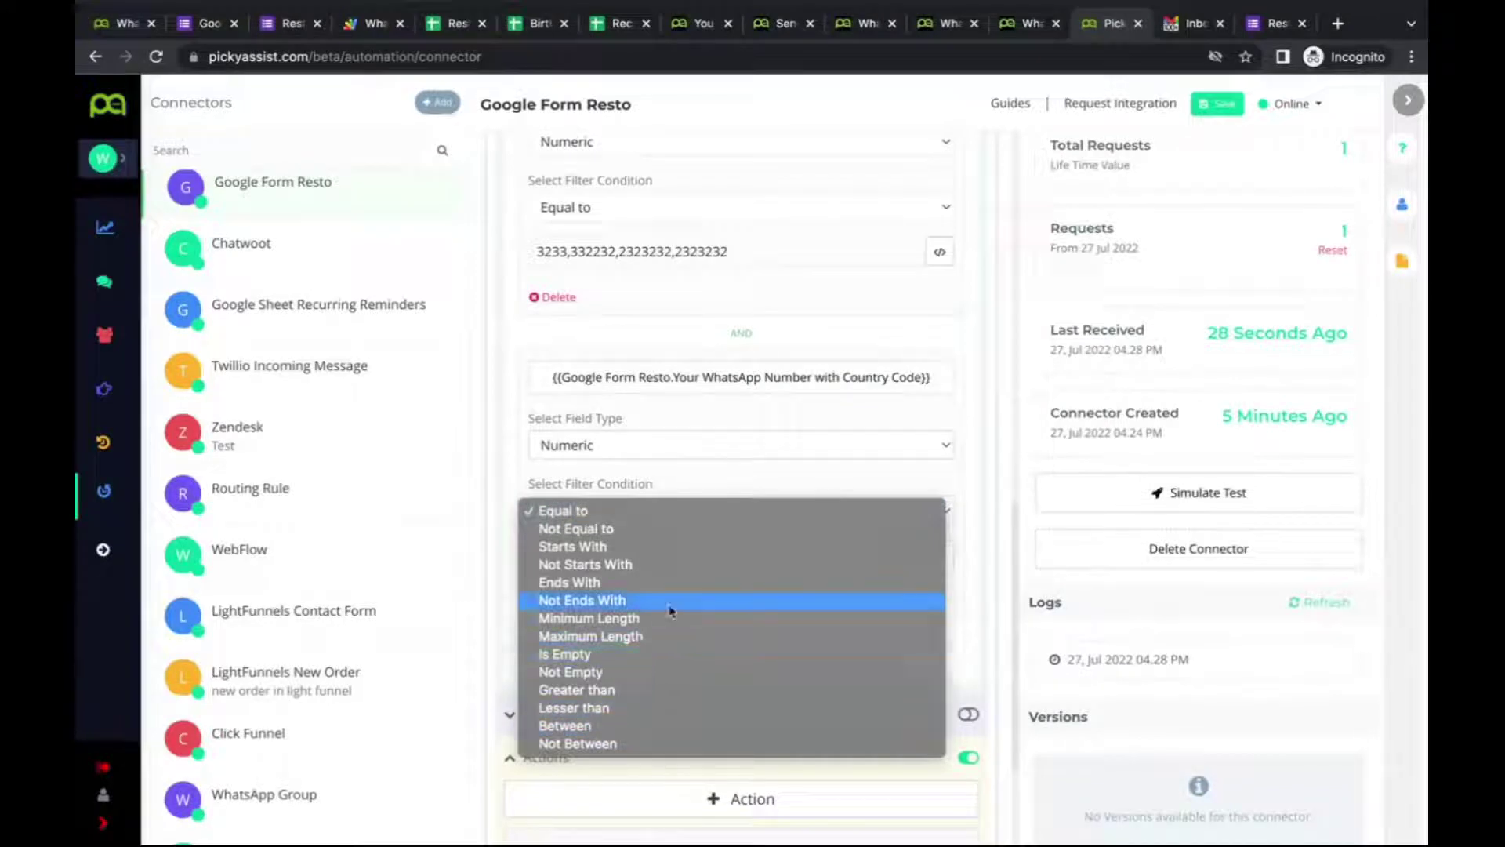
left_click(679, 549)
left_click(640, 557)
type("91")
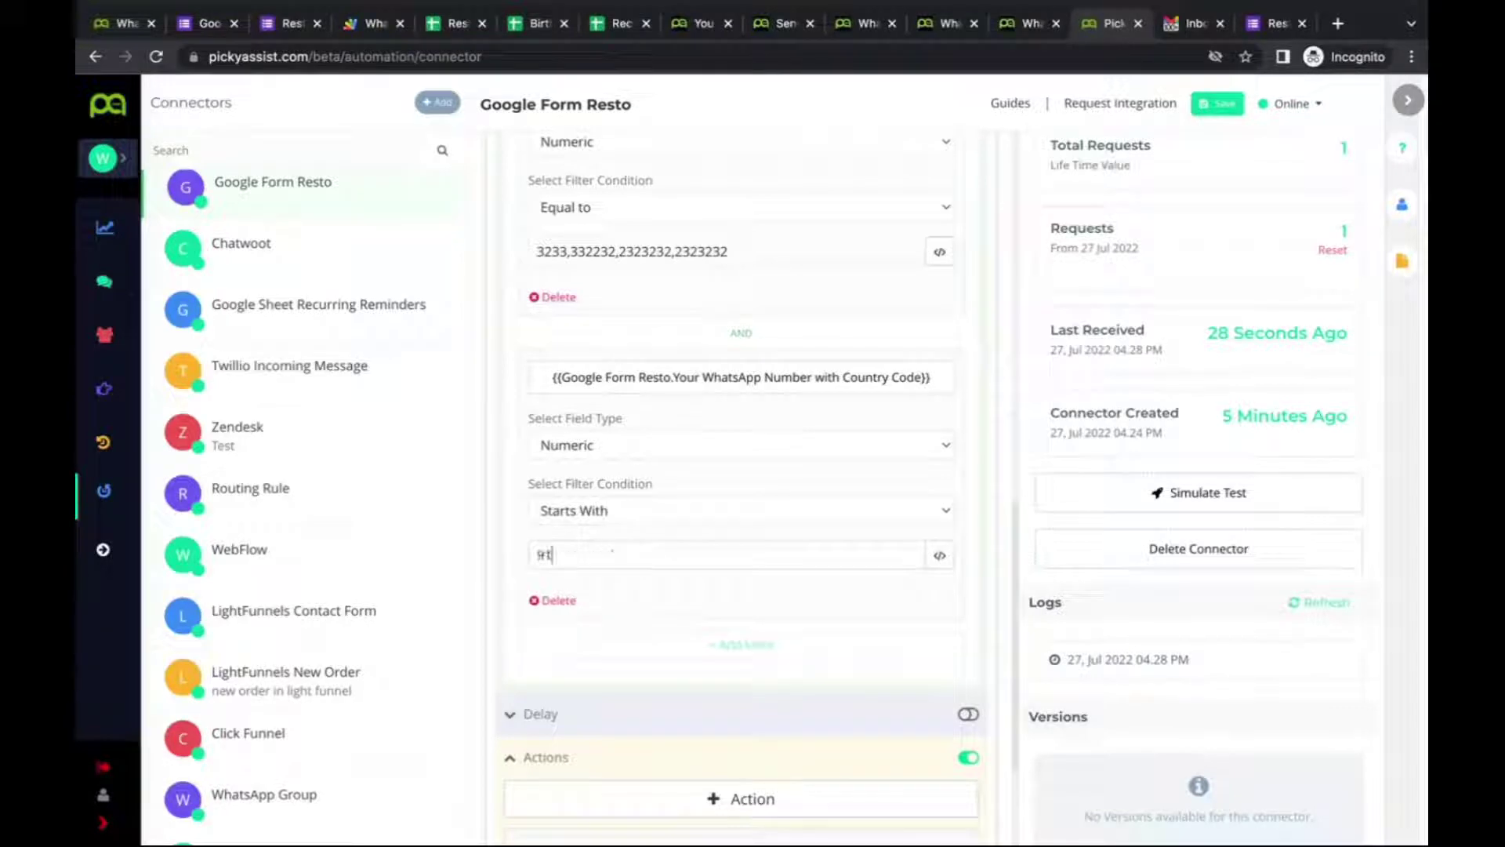
double_click(562, 563)
left_click(588, 562)
key("BackSpace")
key("BackSpace")
type("1")
Step: Keep the filter requiring all conditions to match and save the connector settings
scroll(690, 550, "up", 1)
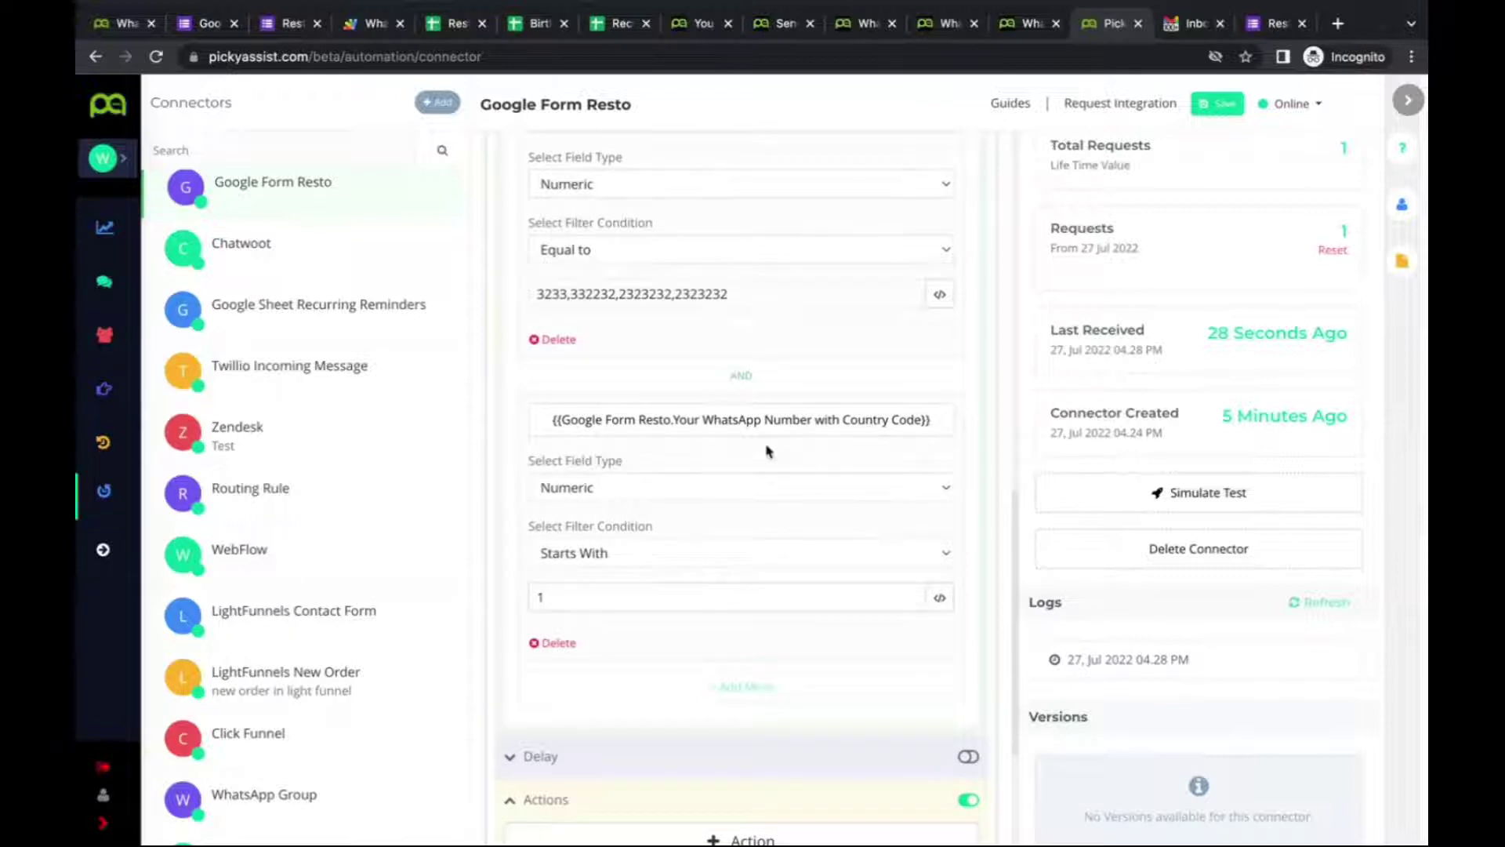
scroll(759, 356, "up", 2)
scroll(758, 393, "up", 3)
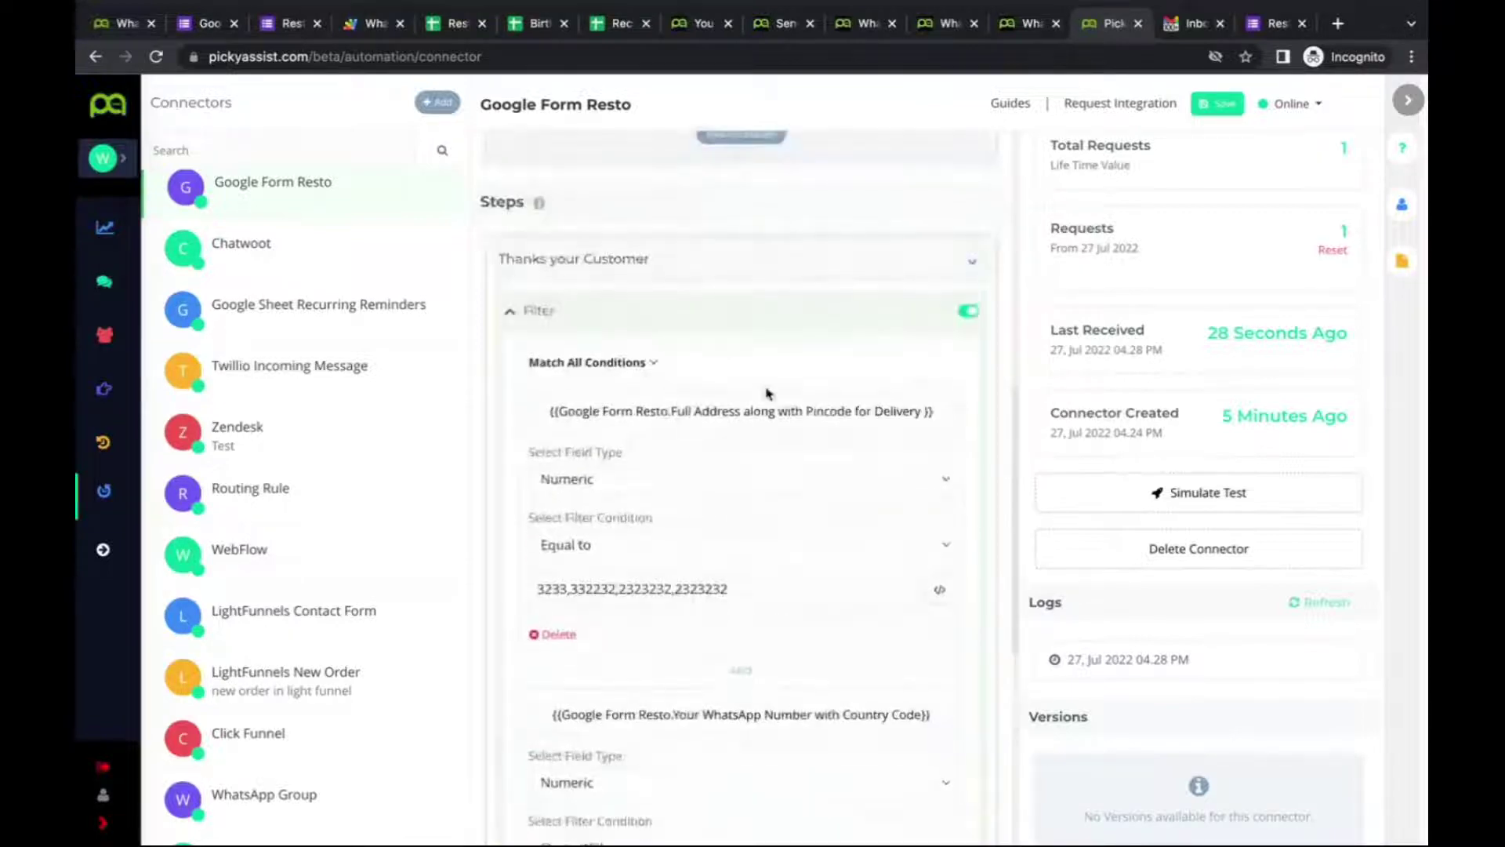
left_click(625, 351)
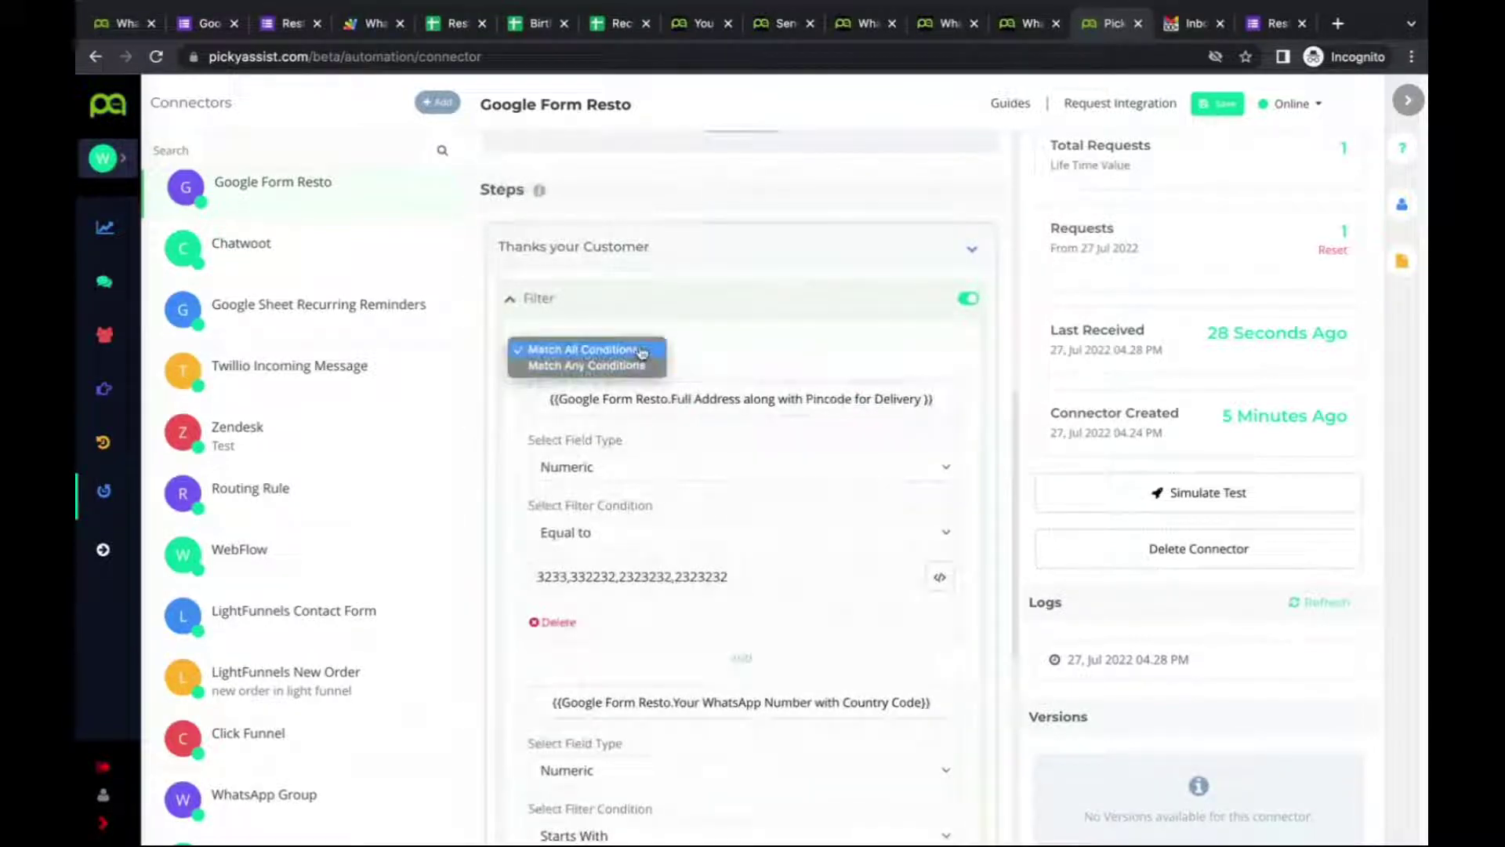
left_click(643, 353)
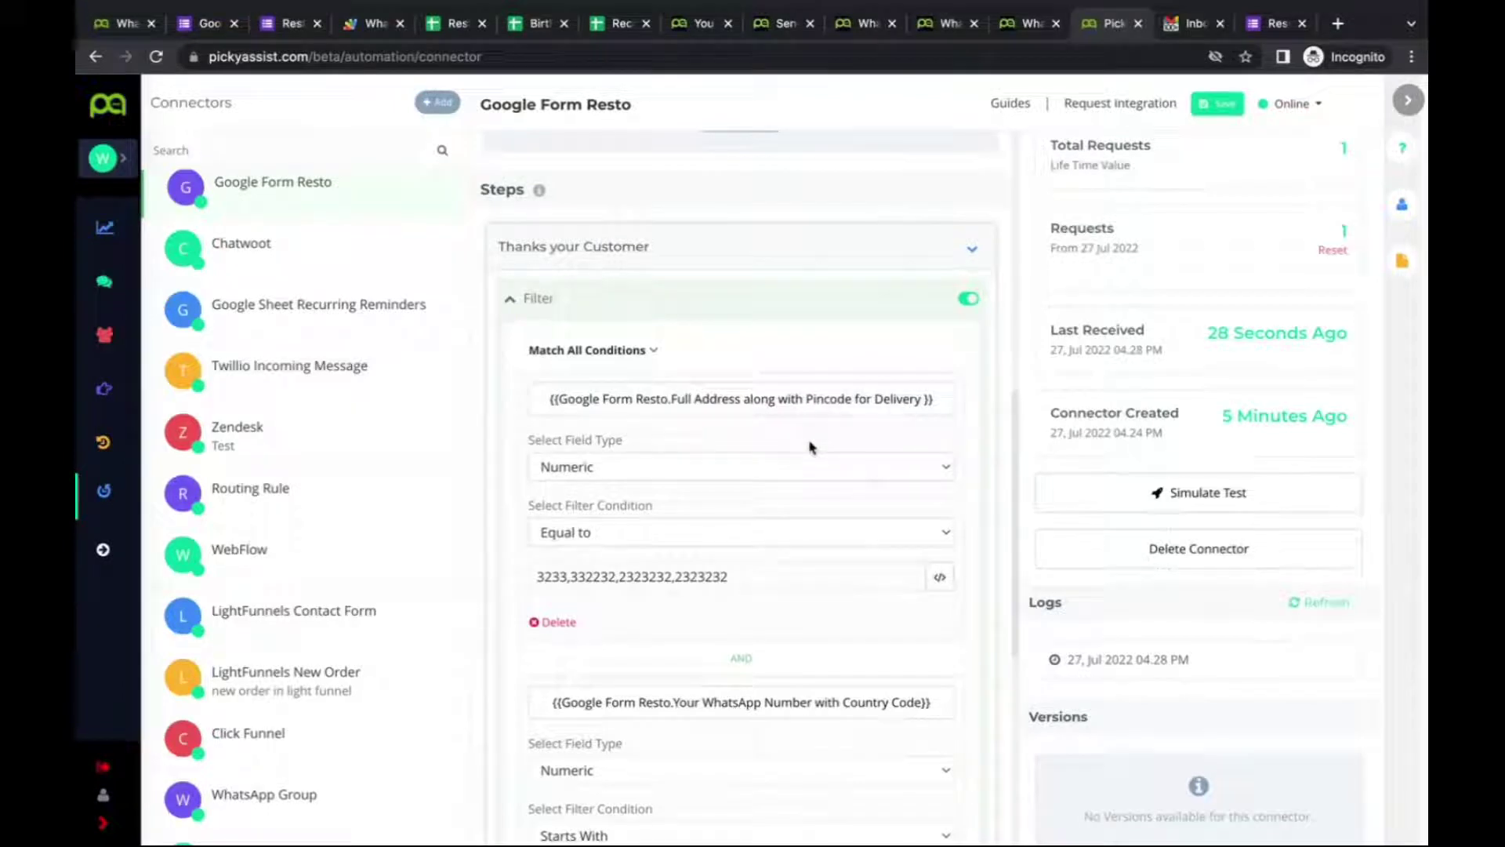
scroll(839, 483, "down", 1)
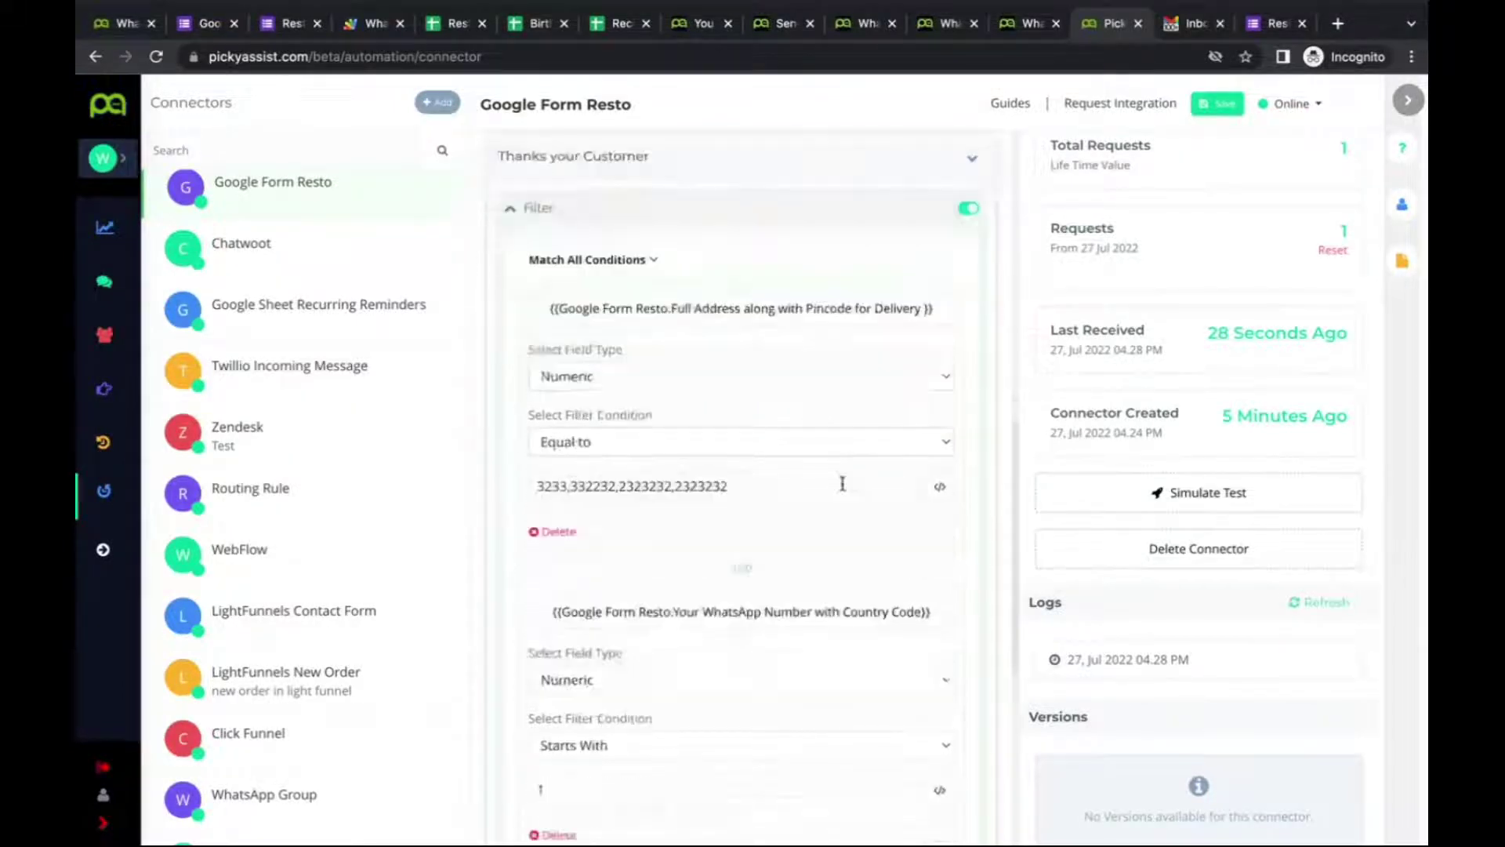
scroll(842, 483, "down", 5)
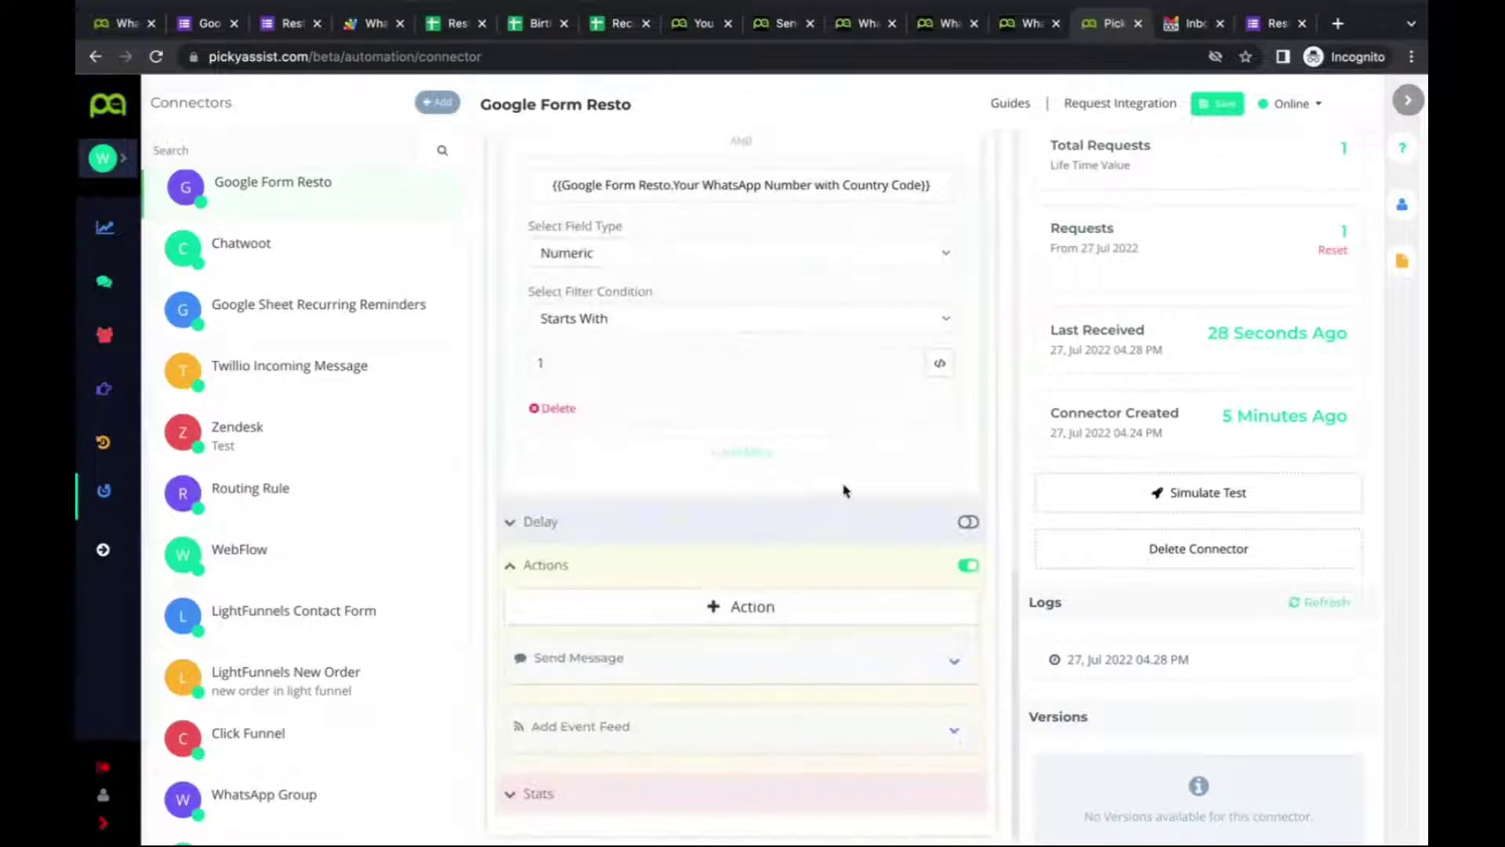
scroll(863, 494, "up", 5)
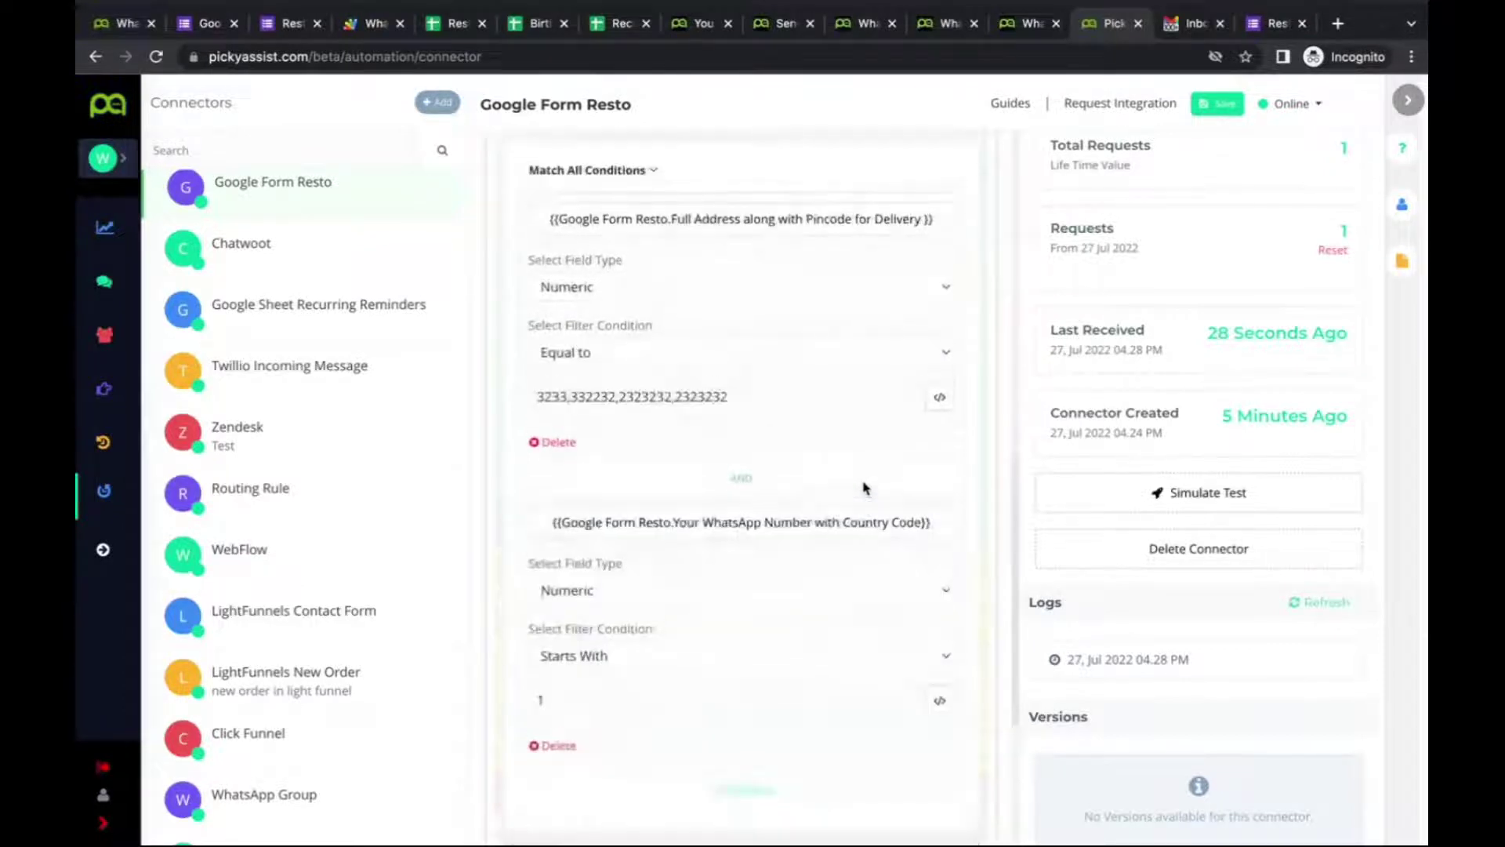
scroll(925, 447, "up", 1)
left_click(968, 208)
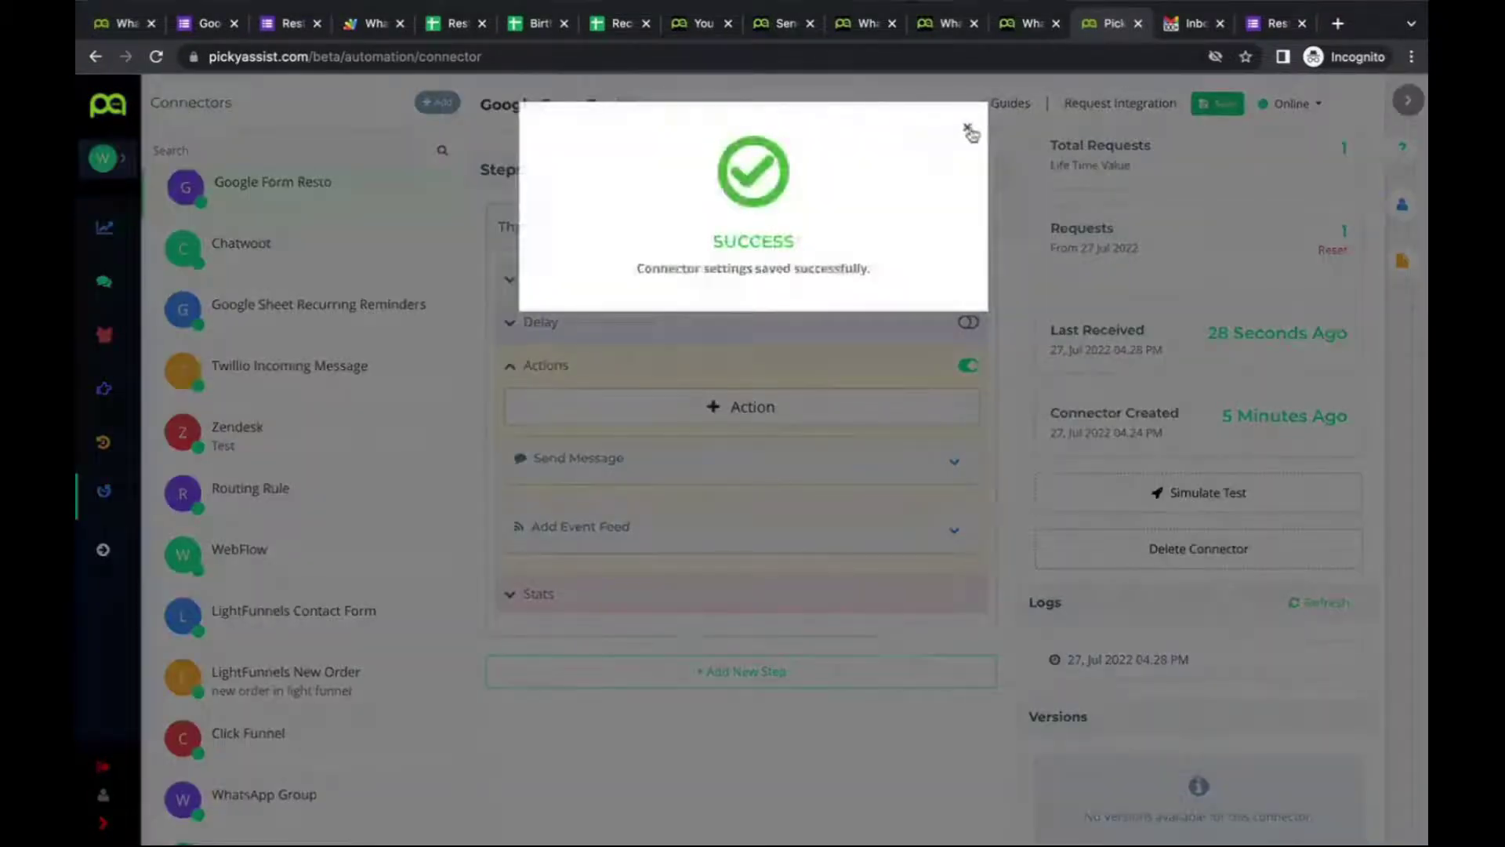
left_click(968, 126)
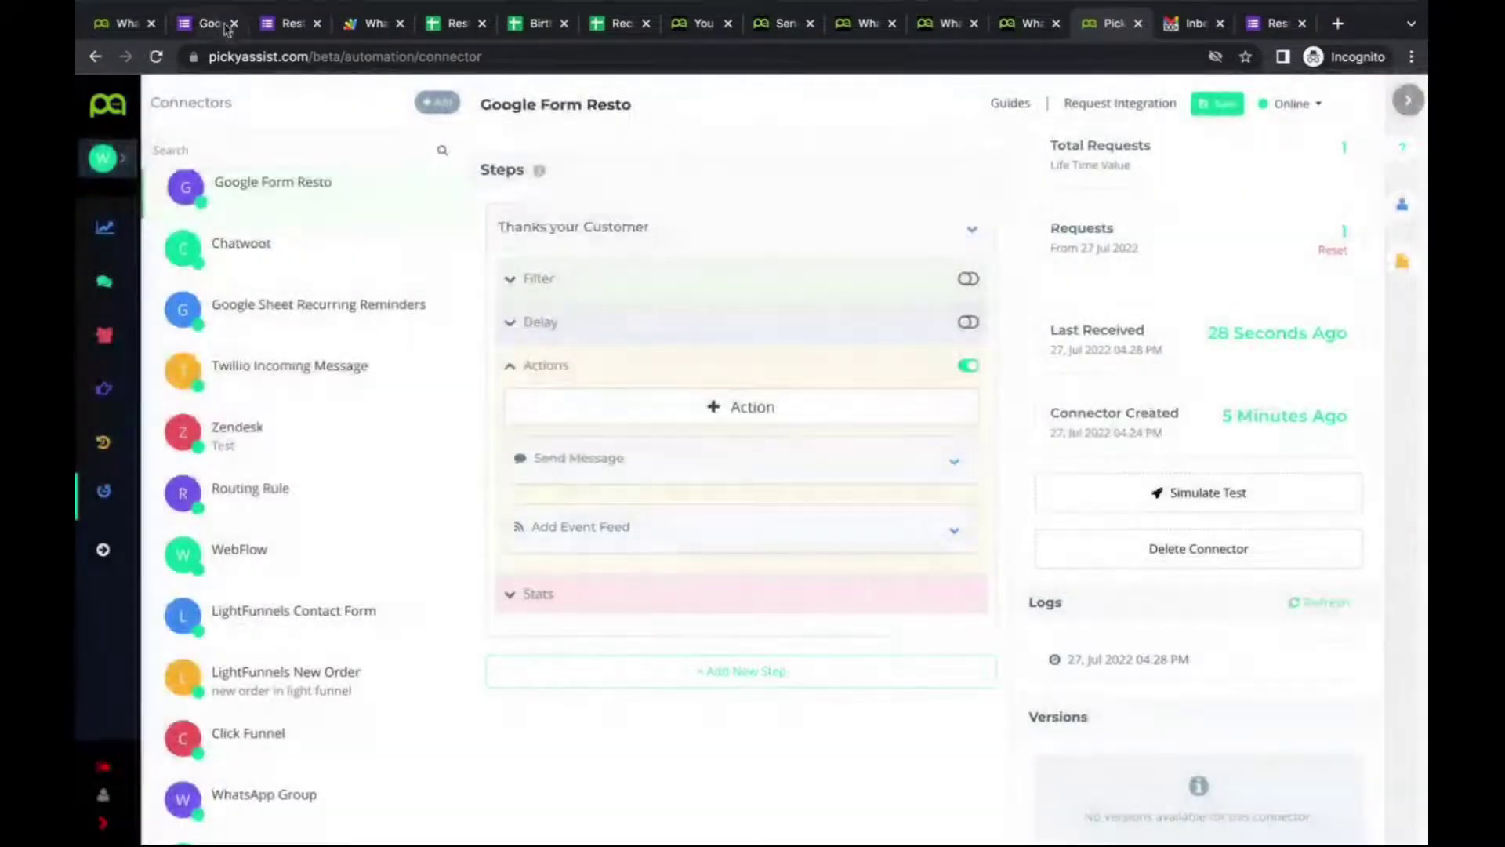
Step: Start a fresh Resto Order Form response and enter the WhatsApp number
left_click(1262, 27)
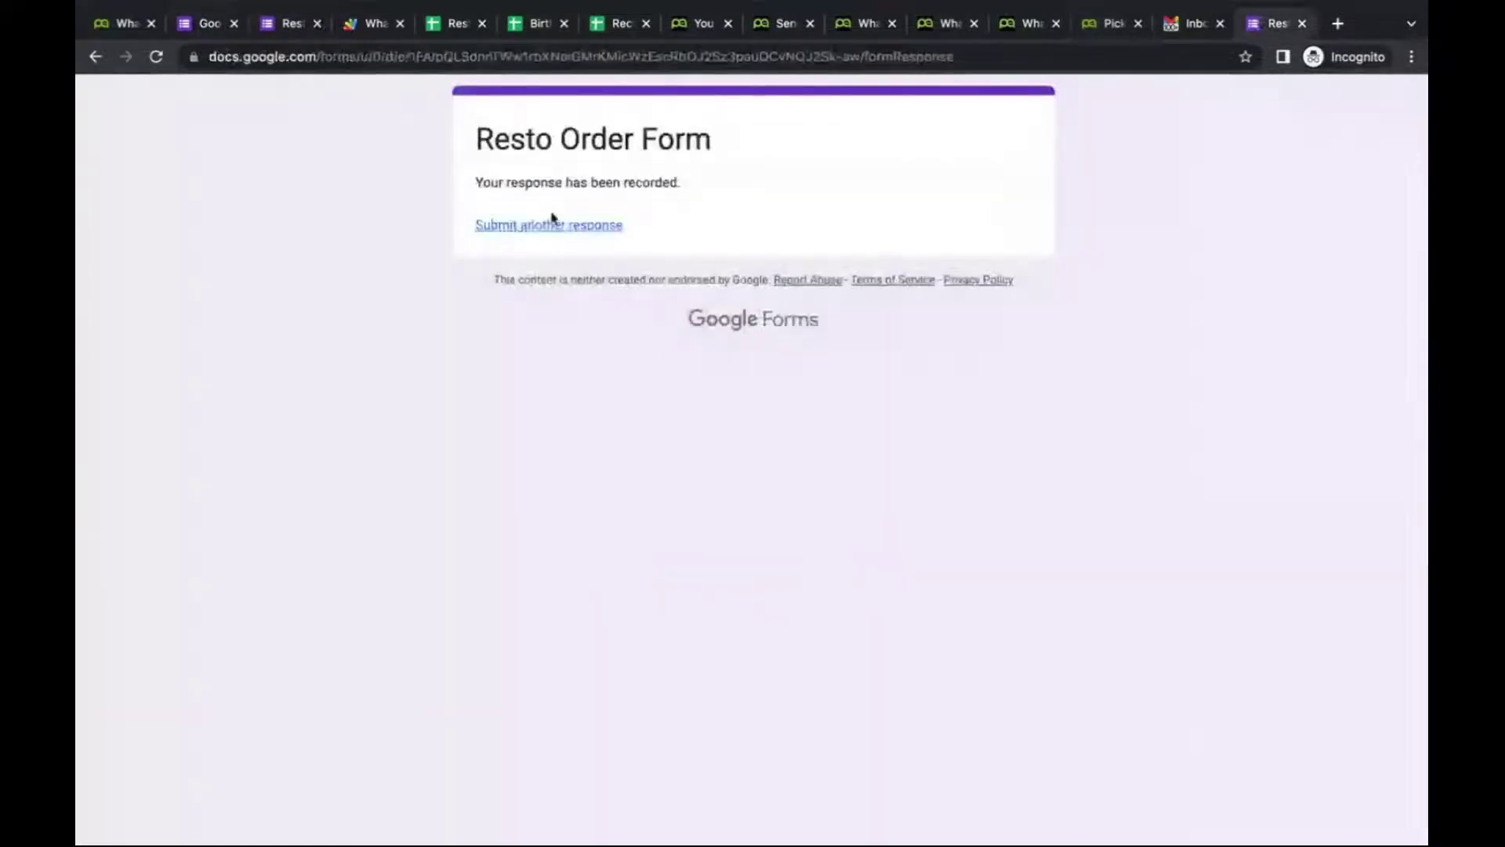
left_click(514, 224)
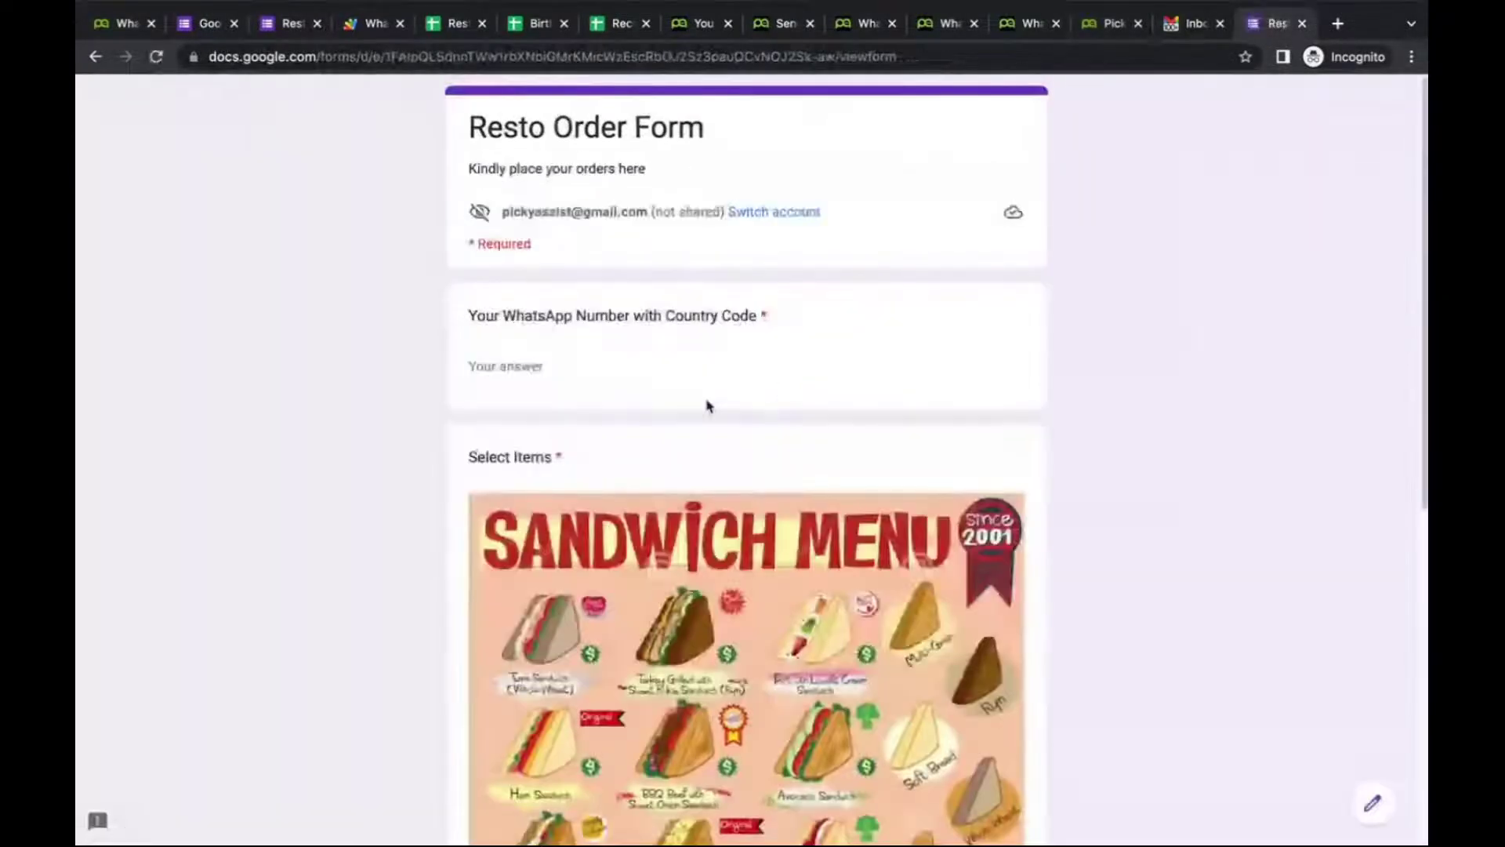
left_click(603, 362)
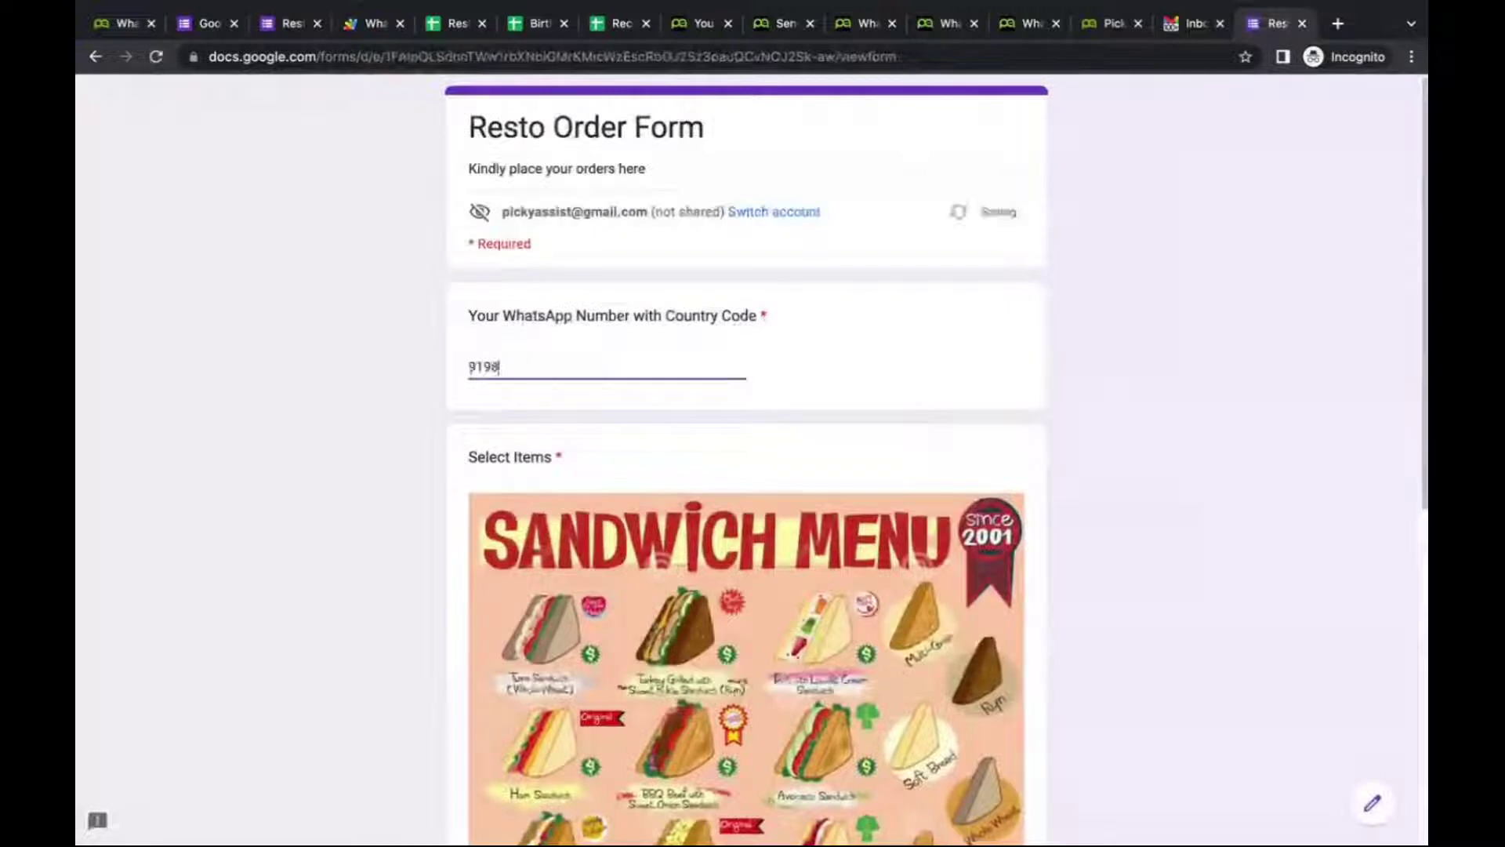
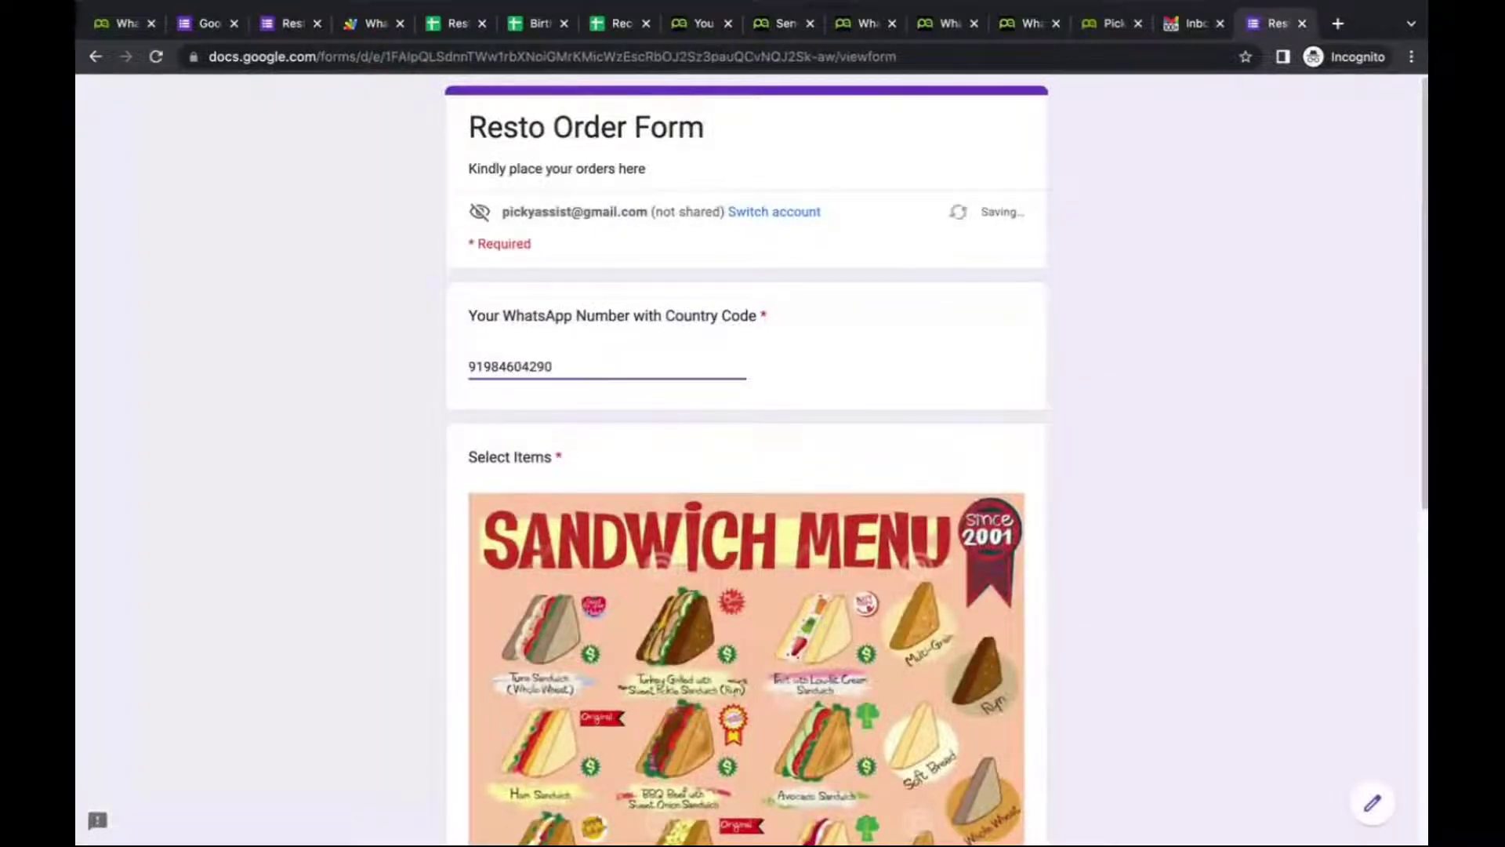
scroll(745, 471, "down", 6)
left_click_drag(809, 589, 673, 584)
key("ctrl+c")
Step: Paste the sample order items, fill the delivery address, submit, and return to the connector
left_click(602, 627)
key("ctrl+v")
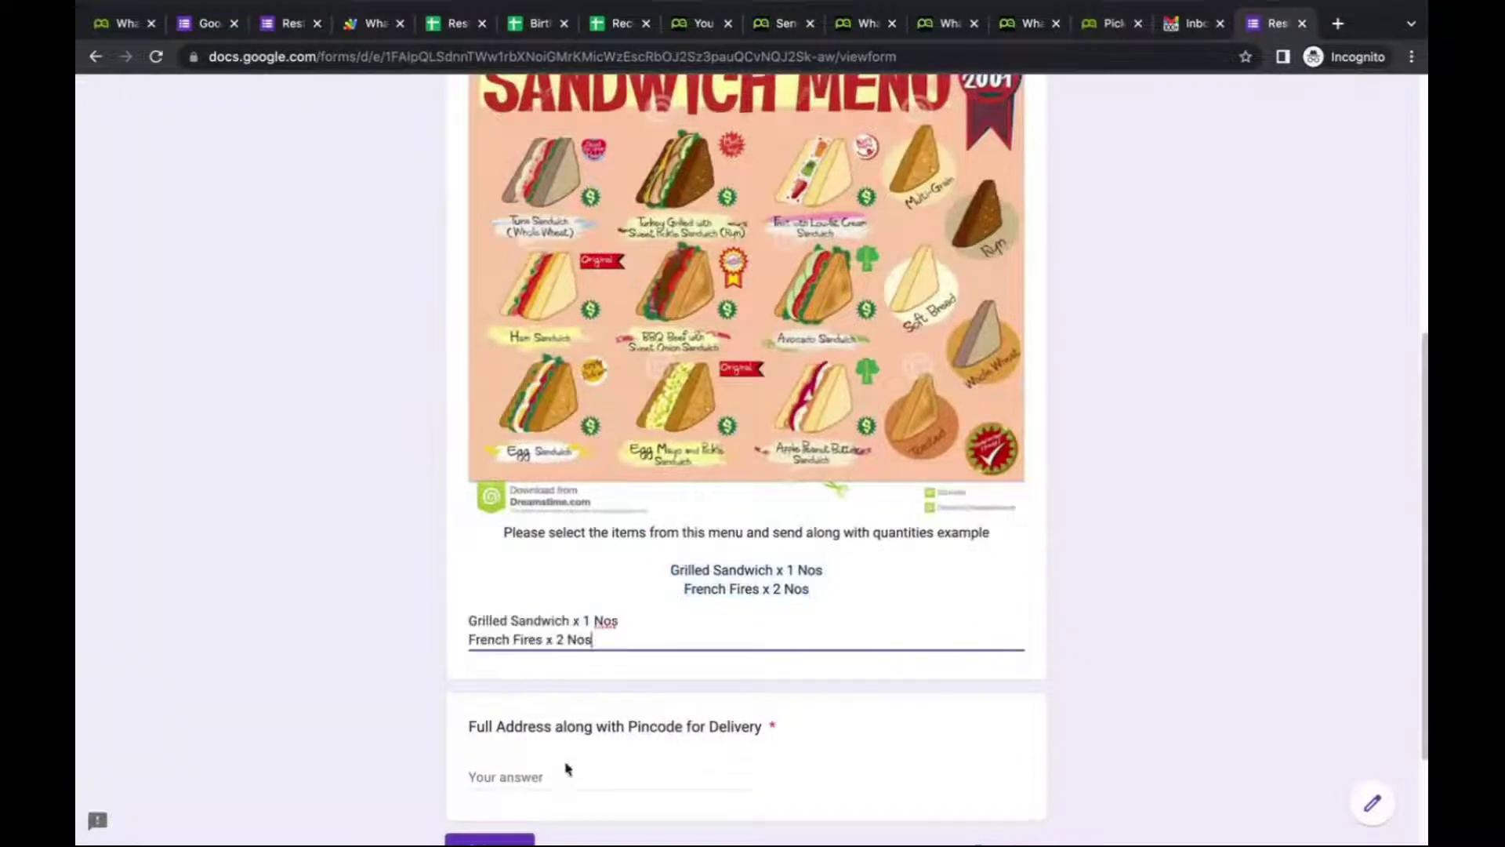
left_click(553, 778)
type("34343")
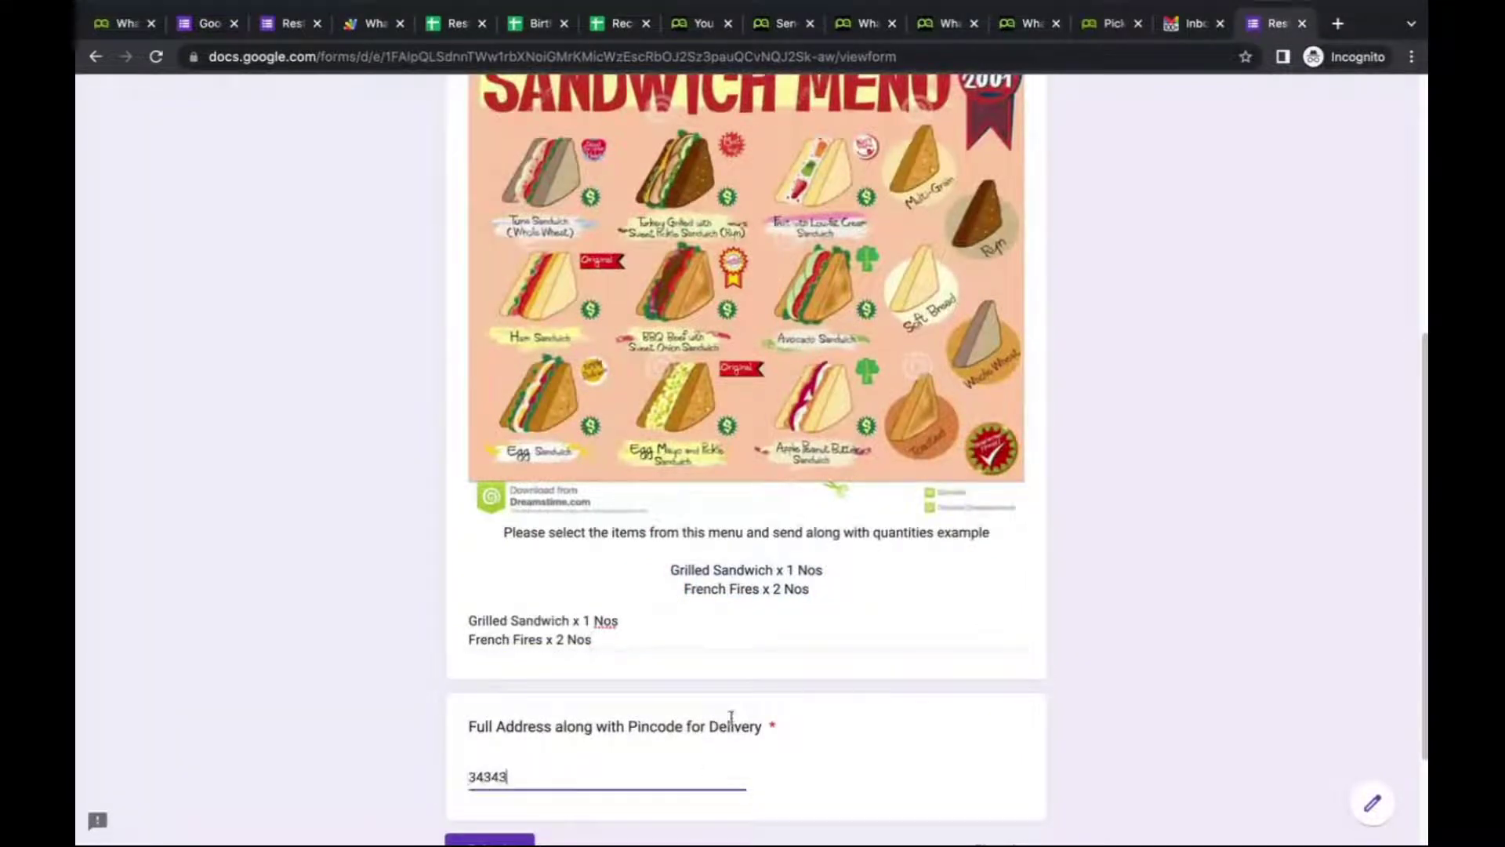
key("Tab")
key("Return")
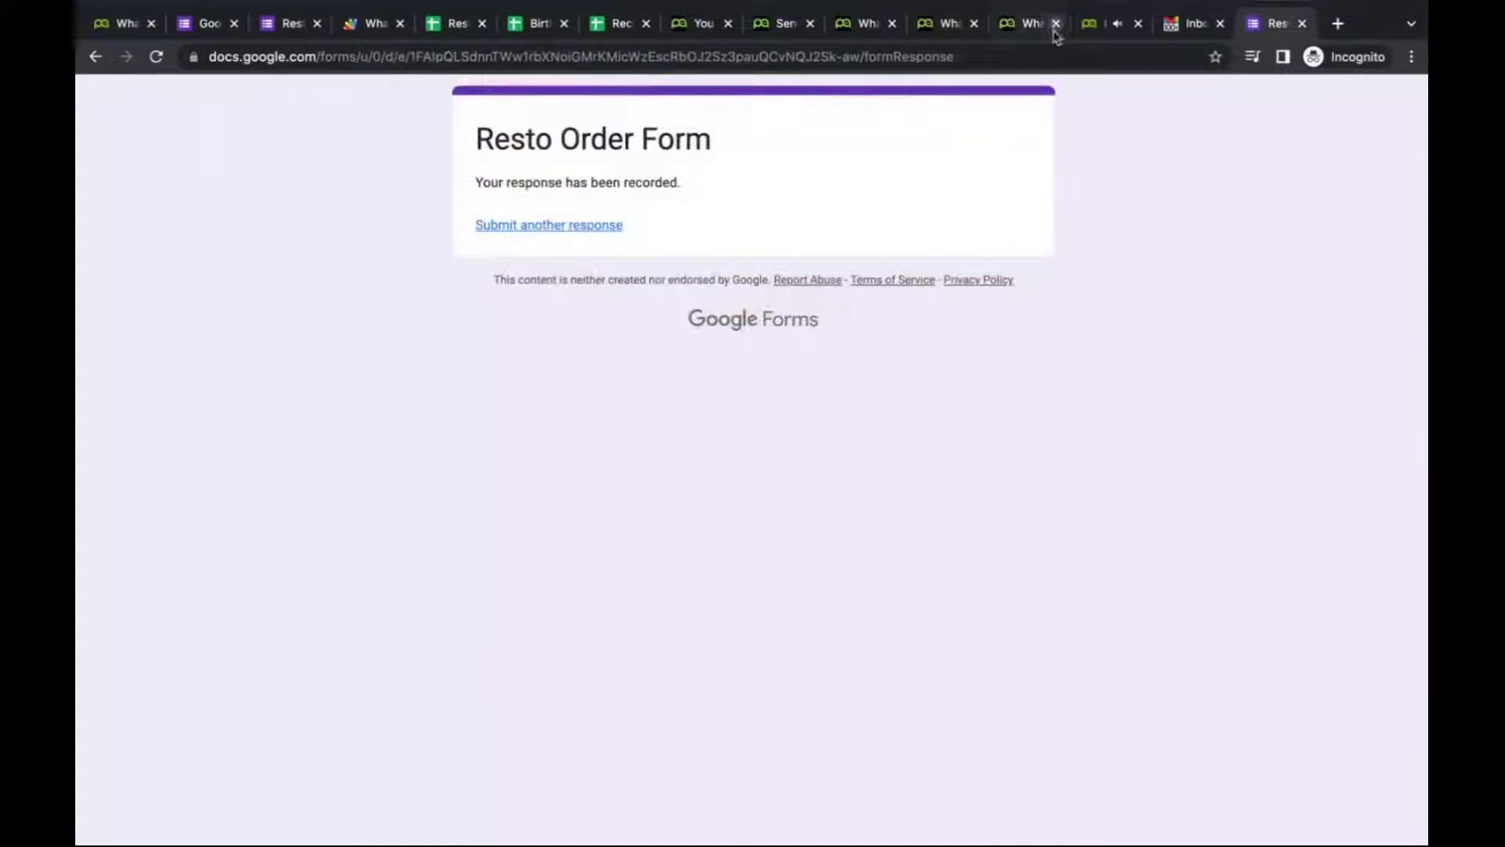
left_click(1114, 27)
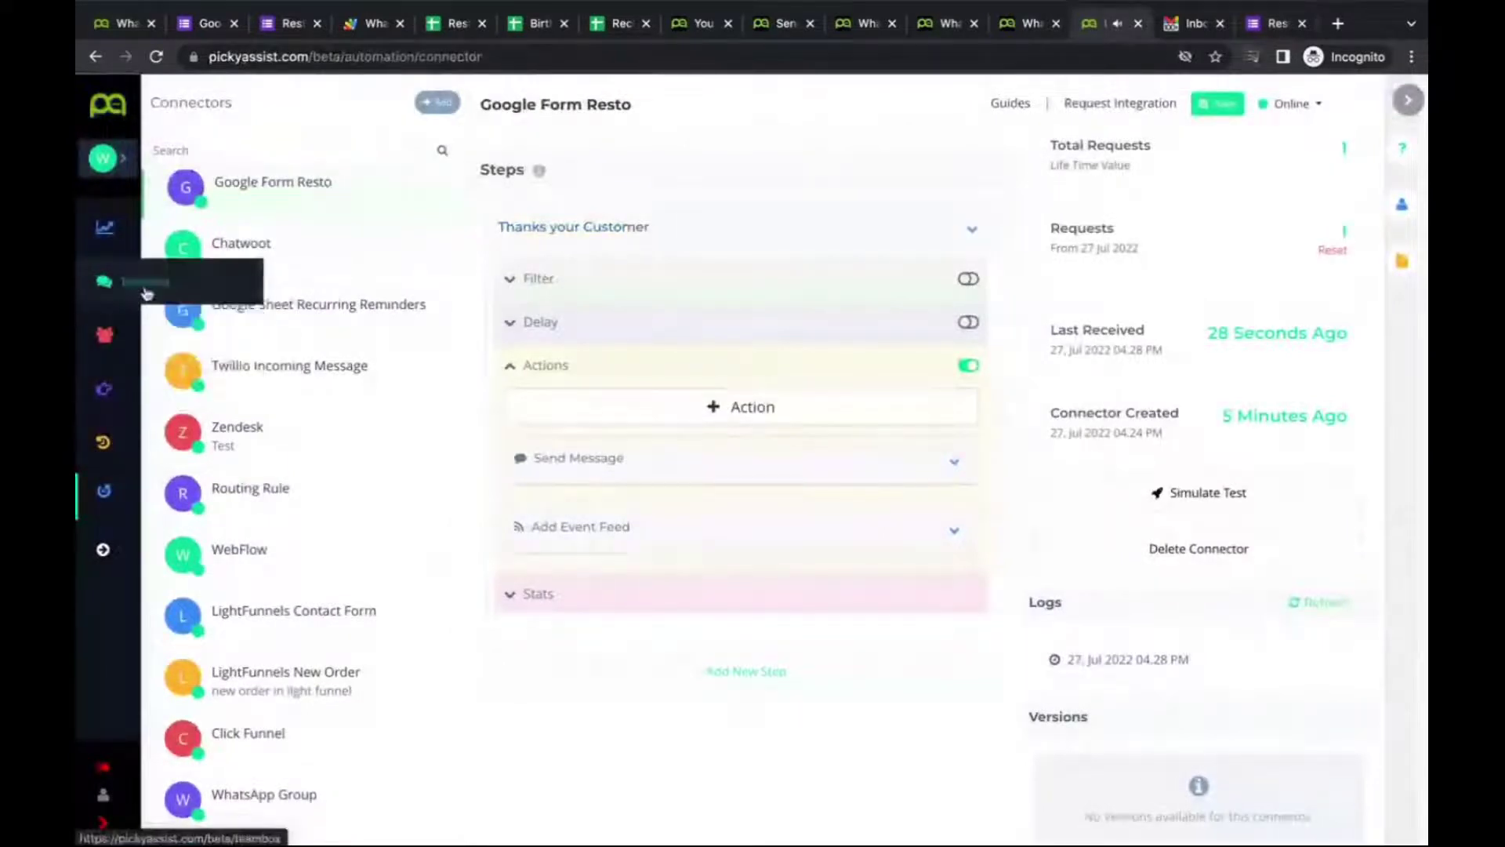
Step: Open a team inbox conversation and dismiss the pending meeting-request chat
left_click(146, 293)
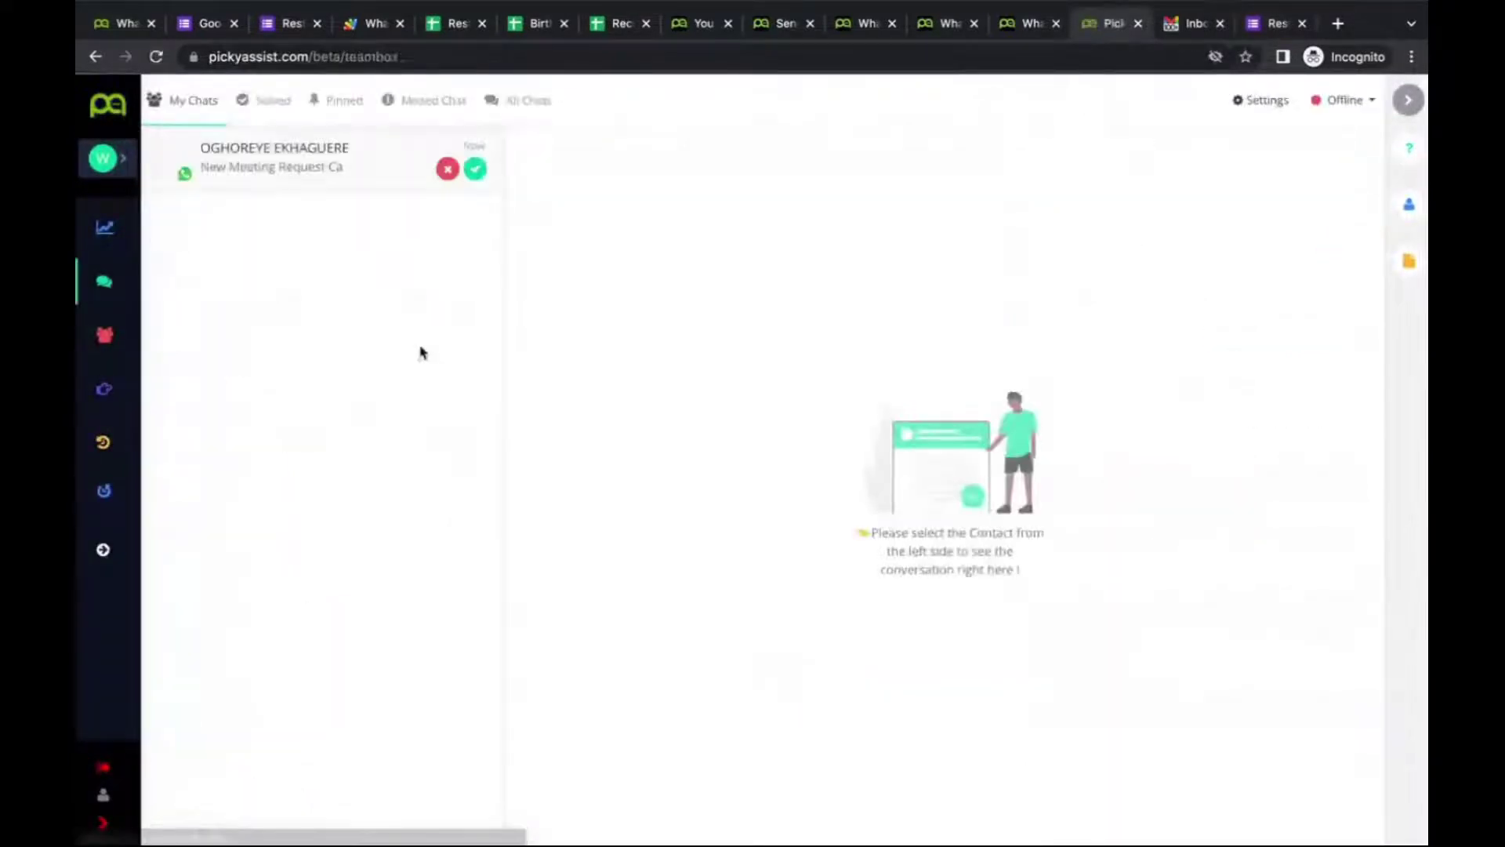
left_click(333, 290)
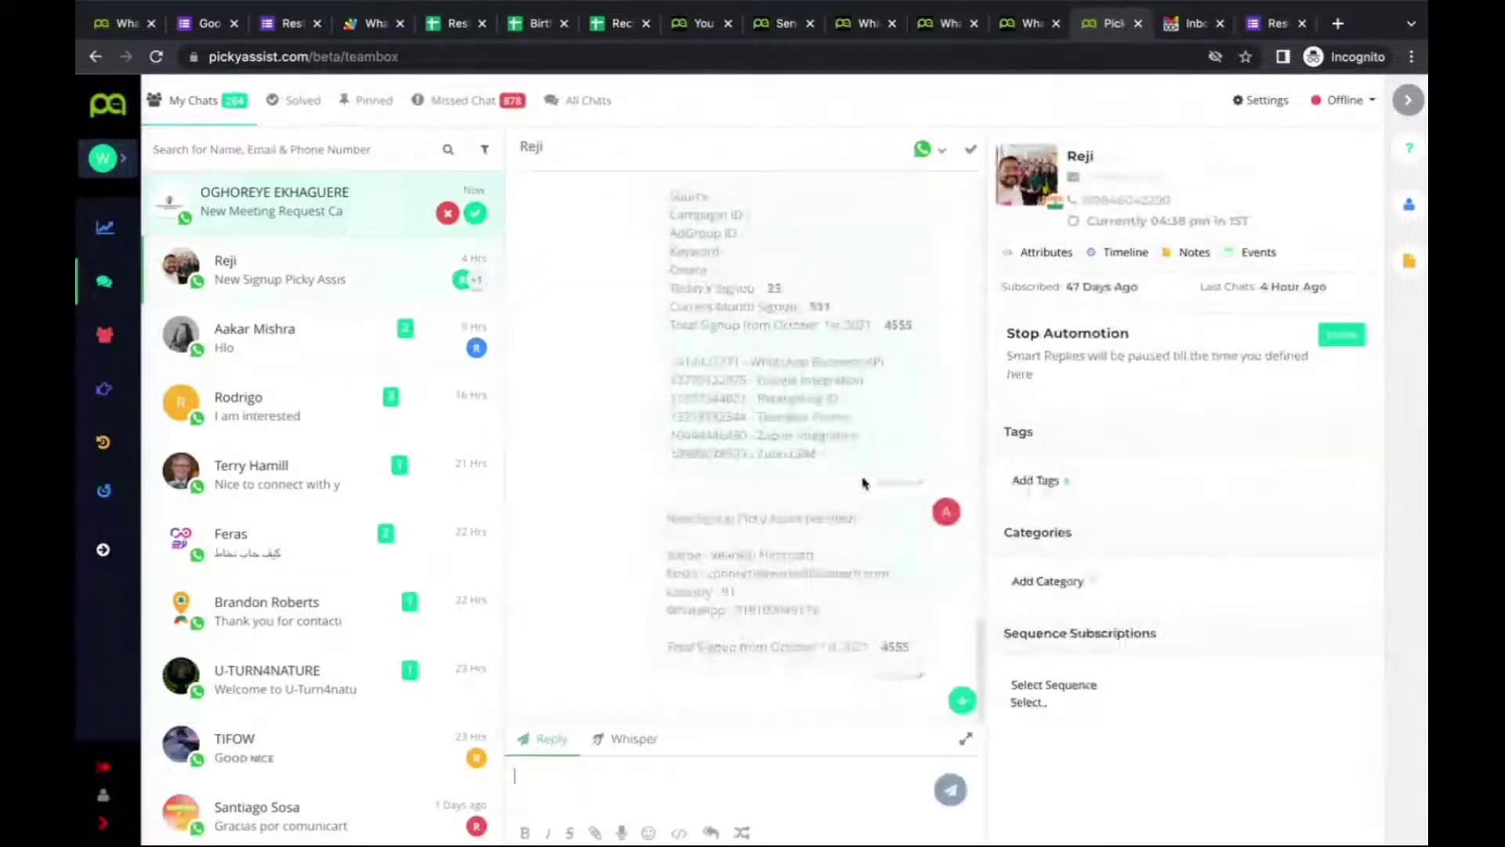
left_click(449, 215)
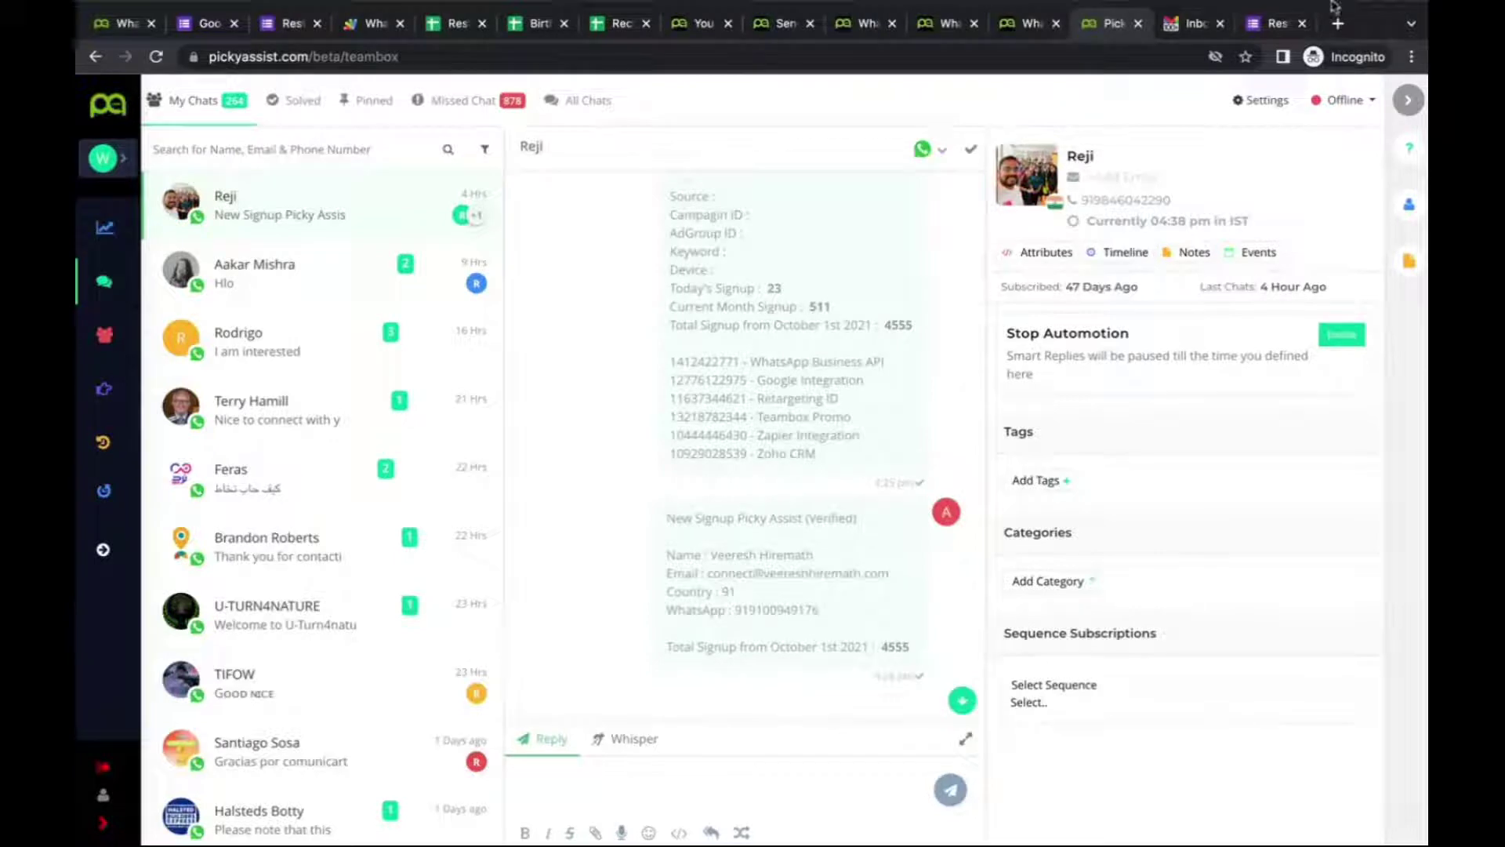
Step: Switch through the browser tabs to the Resto Order Form responses spreadsheet
left_click(1186, 30)
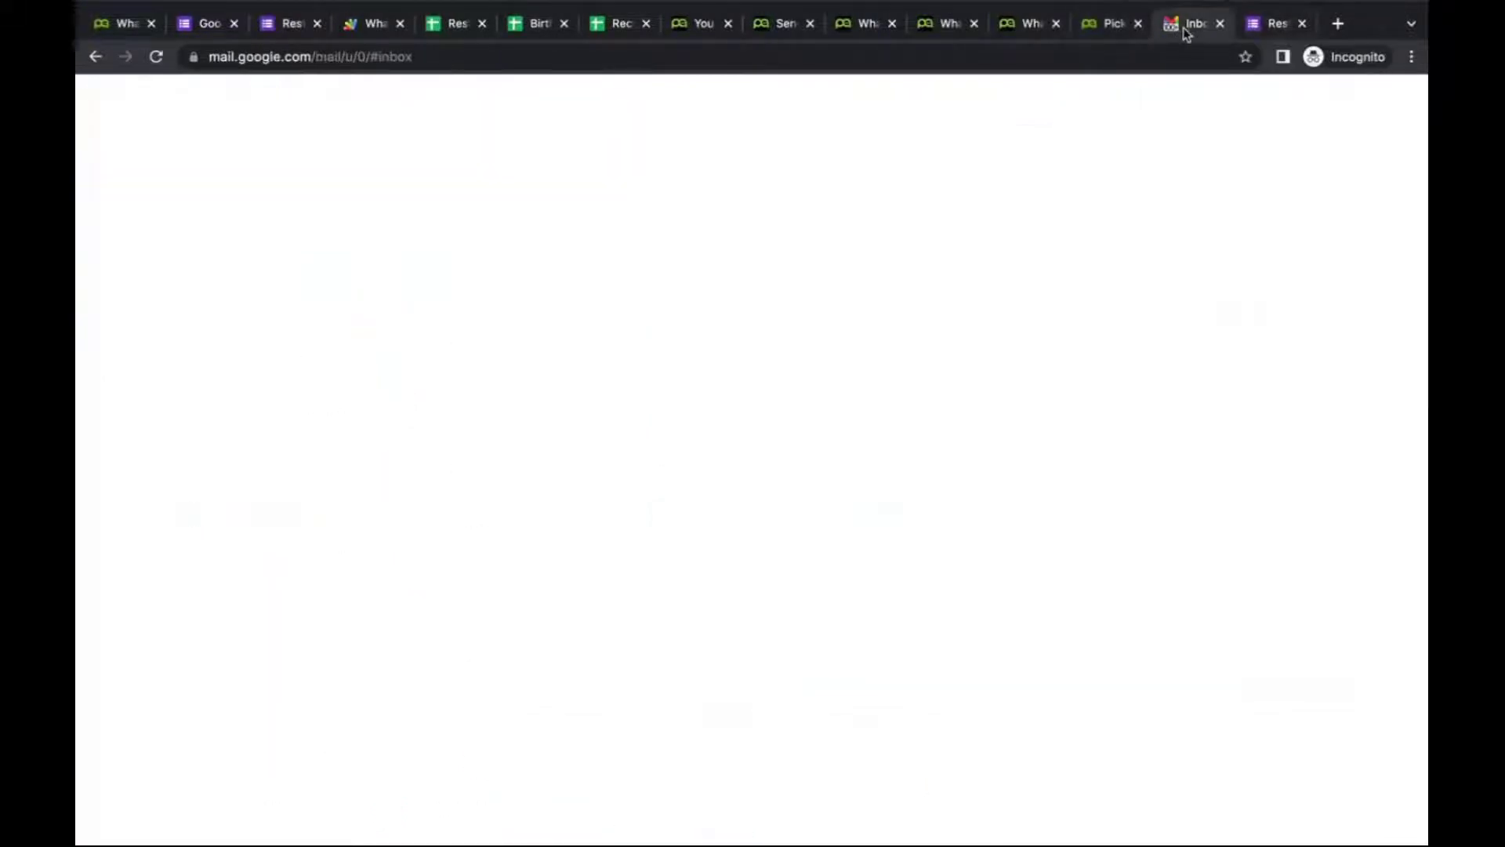
left_click(1274, 25)
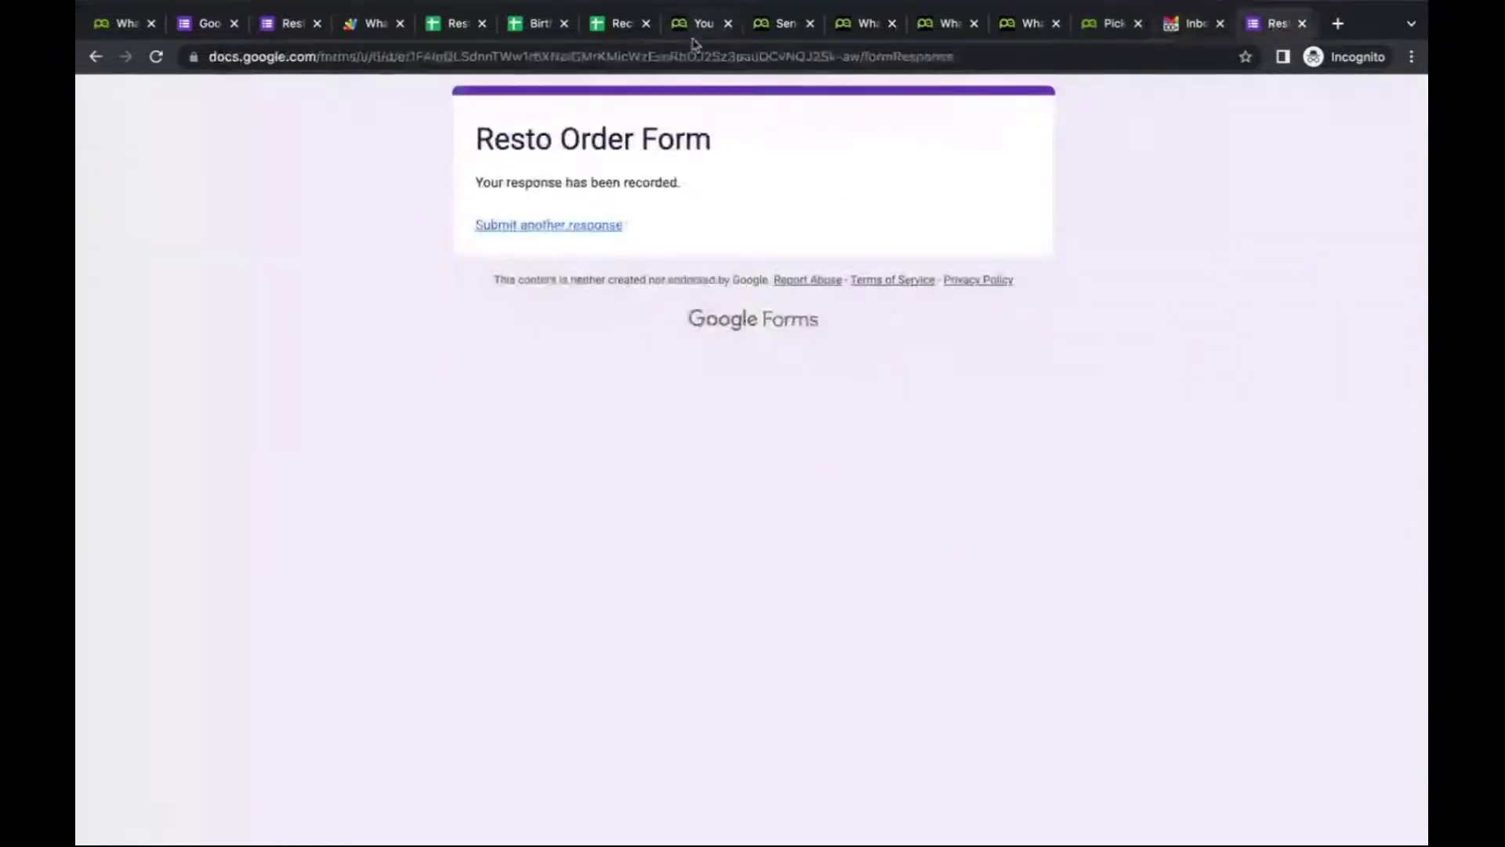
left_click(457, 29)
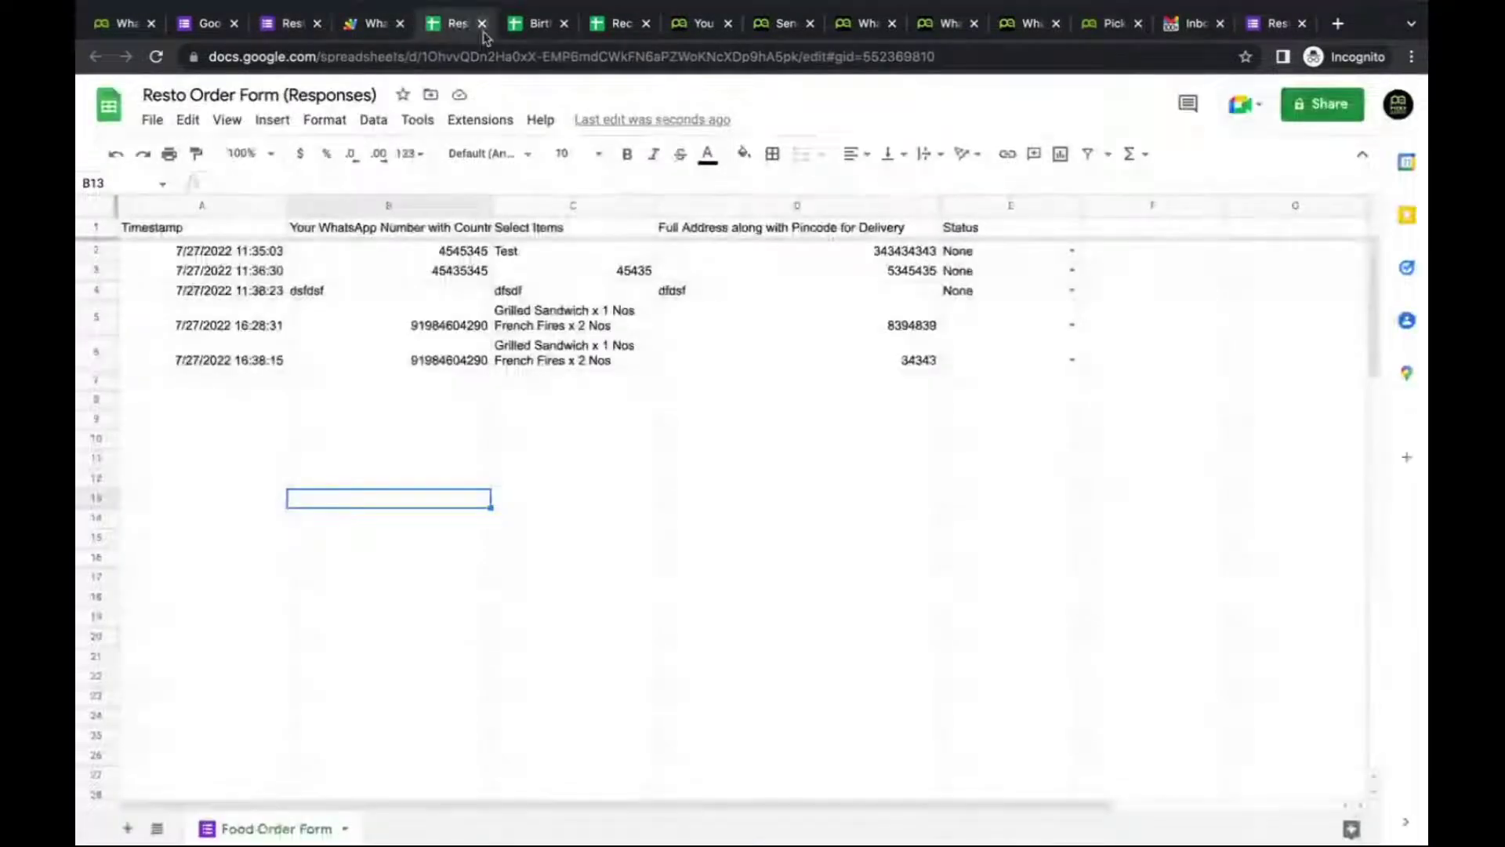
Step: Inspect the WhatsApp number in cell B6, then switch back to Picky Assist
left_click(397, 365)
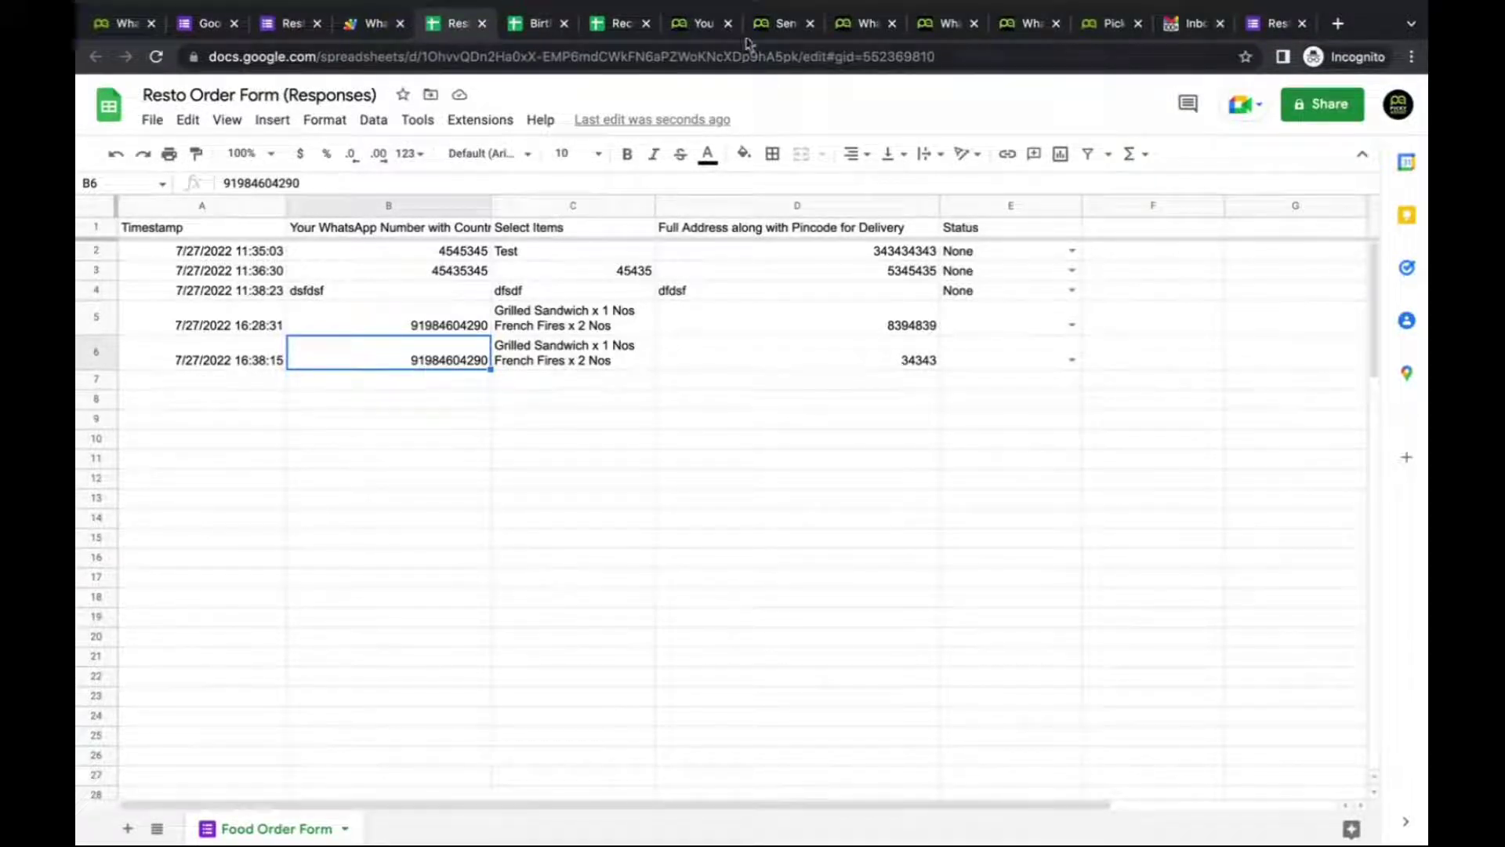
left_click(1089, 35)
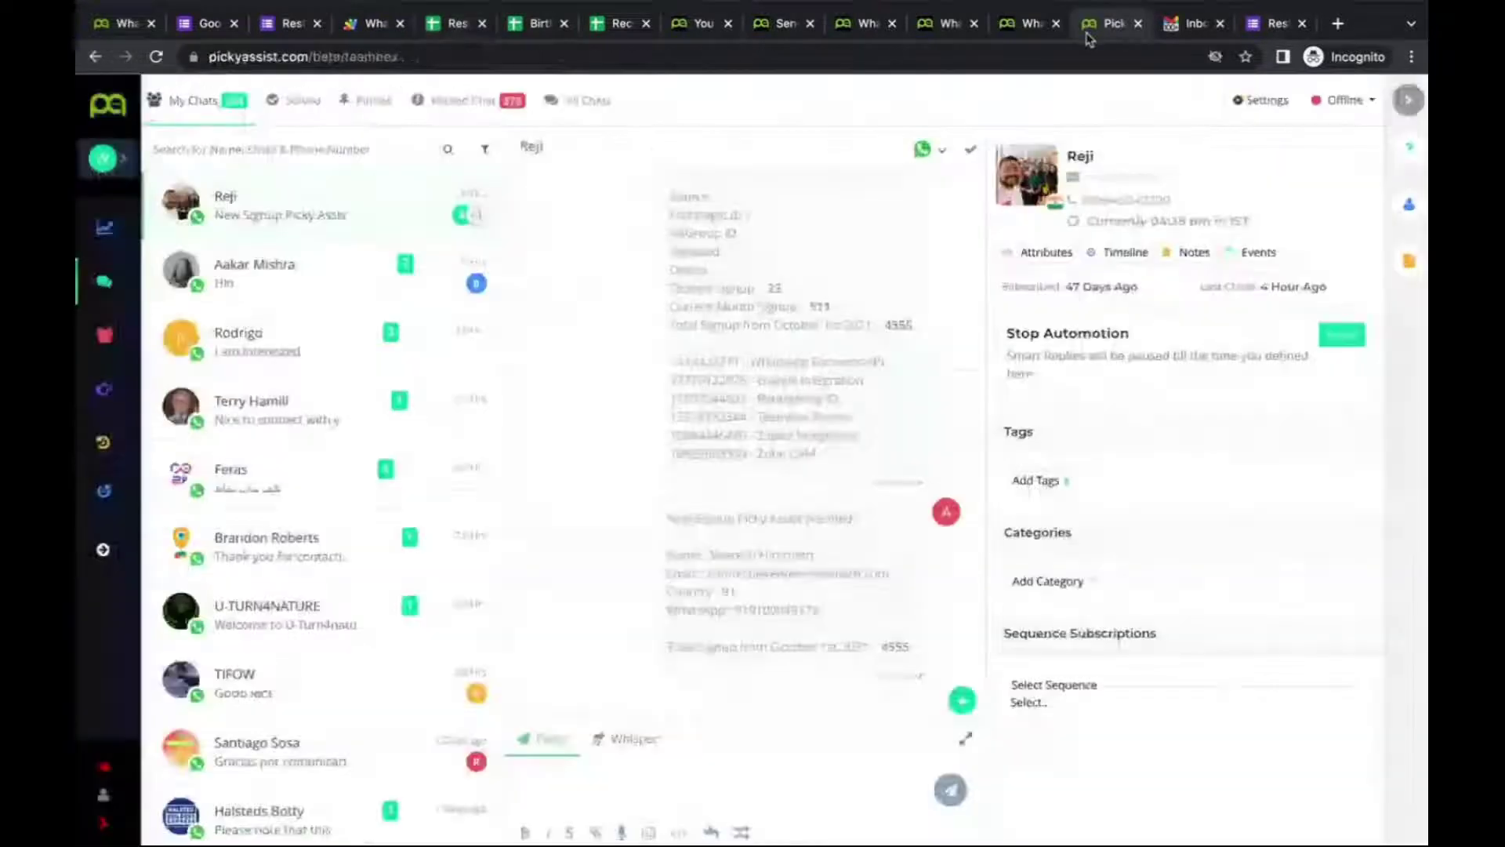
Step: Check the thank-you broadcast's Detail Report under Broadcaster > Report, then go to Contacts
left_click(106, 549)
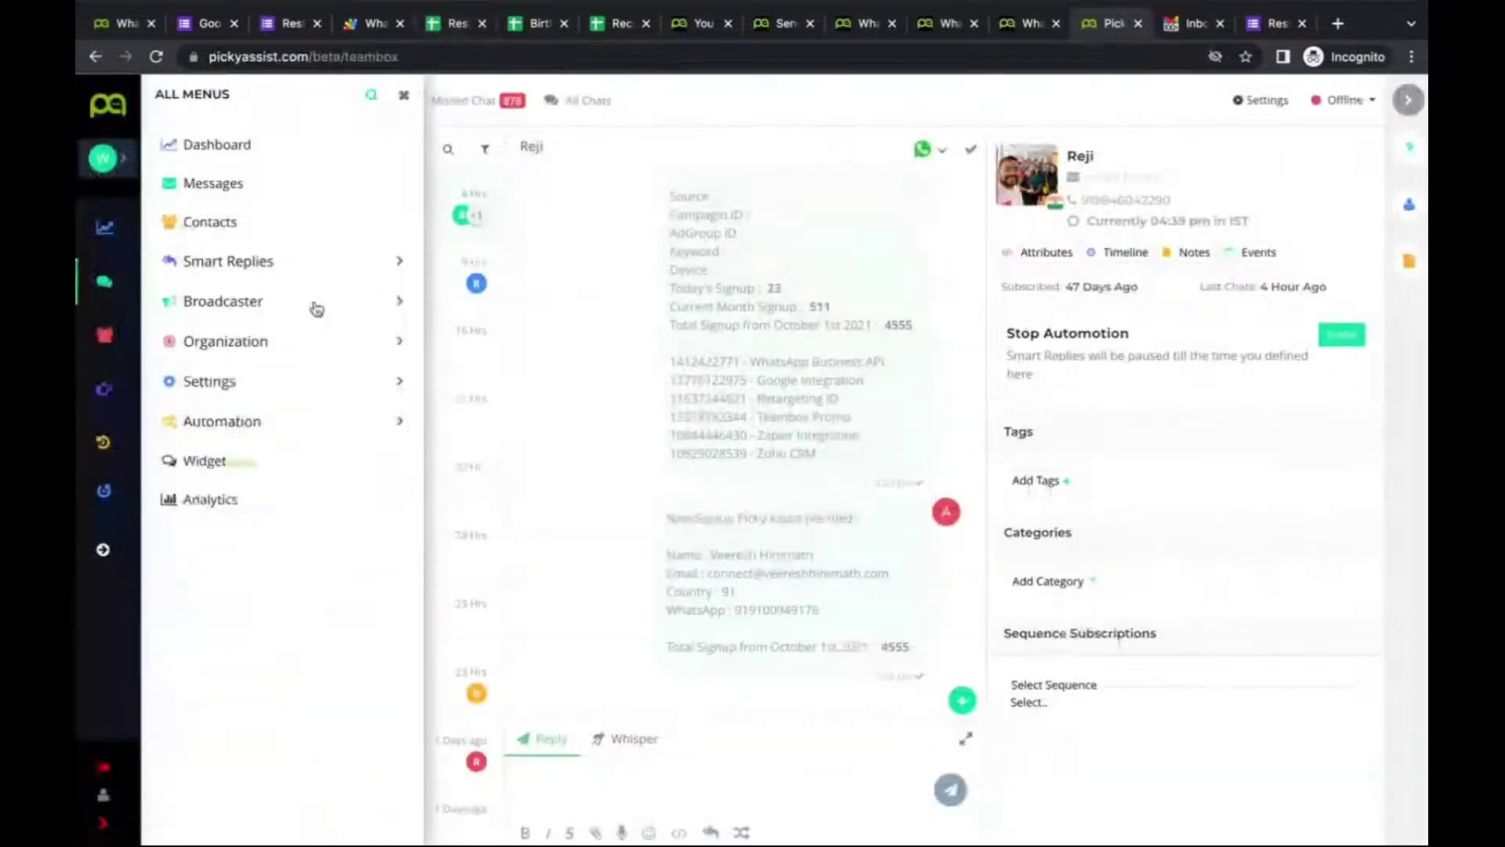
left_click(316, 306)
left_click(245, 380)
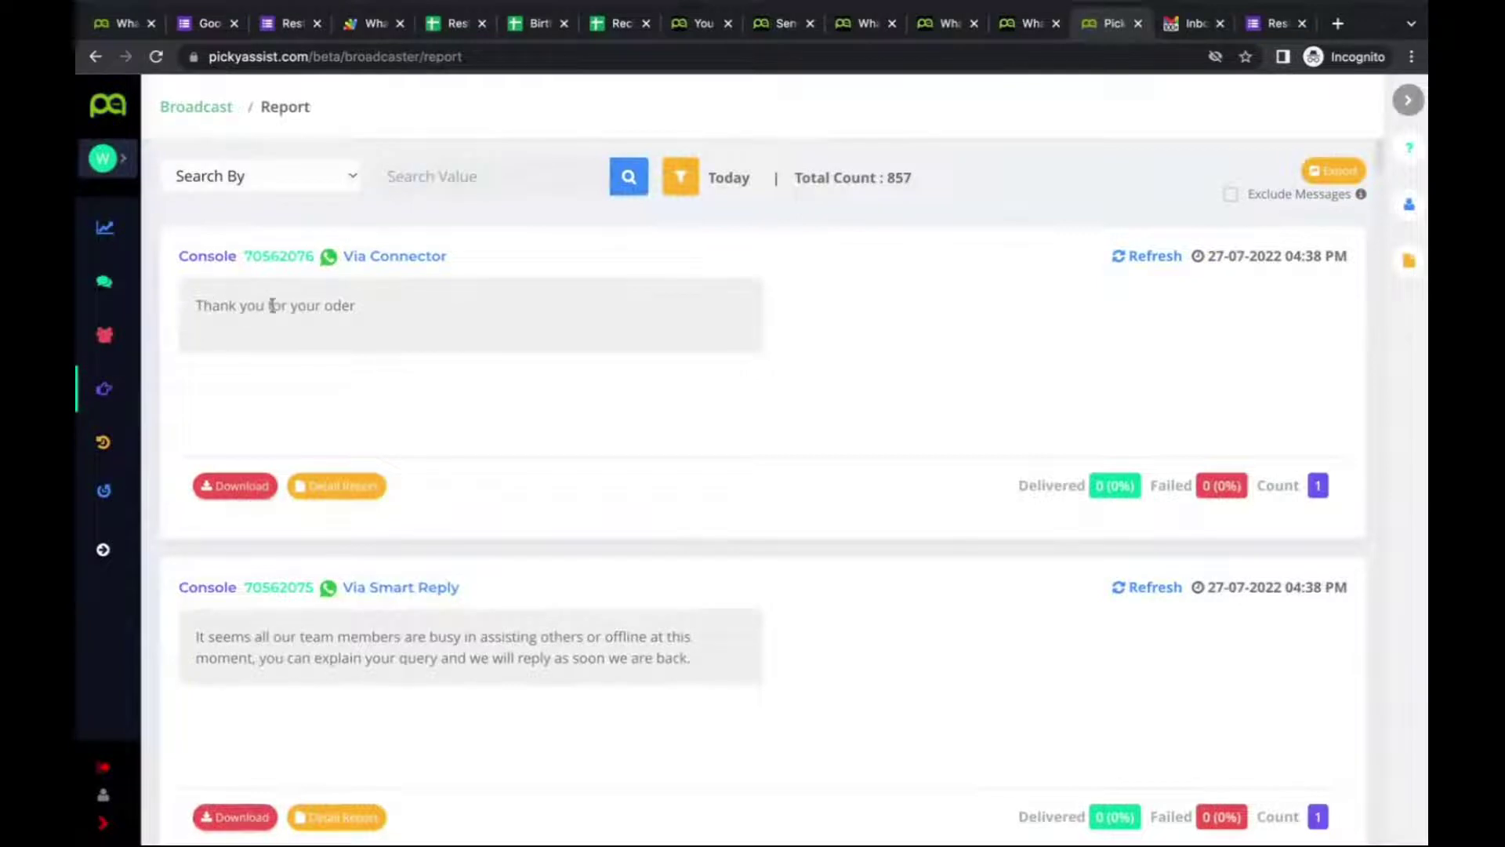
left_click(353, 487)
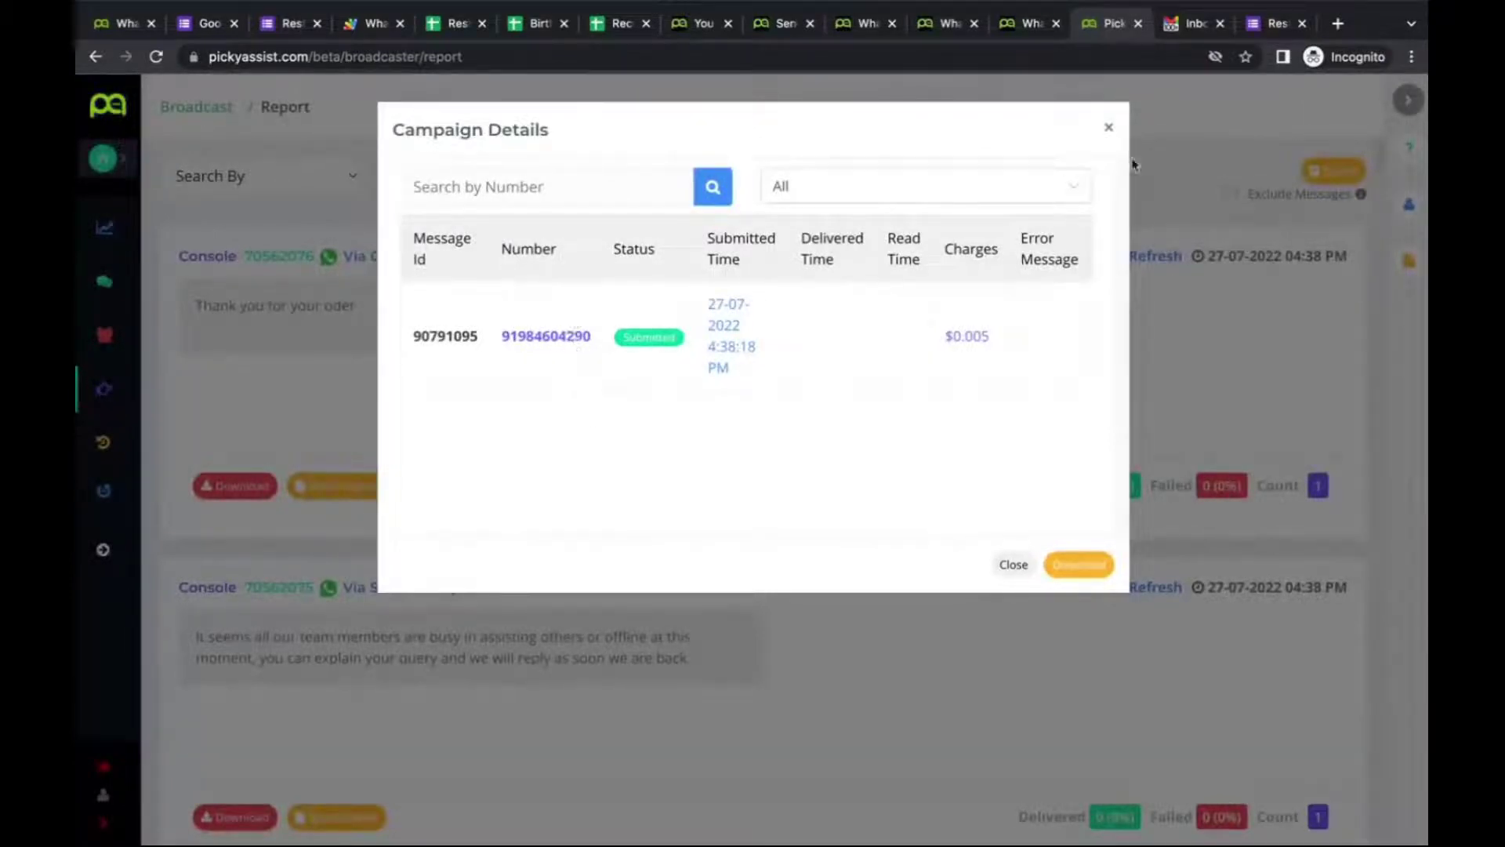
left_click(1109, 127)
left_click(105, 335)
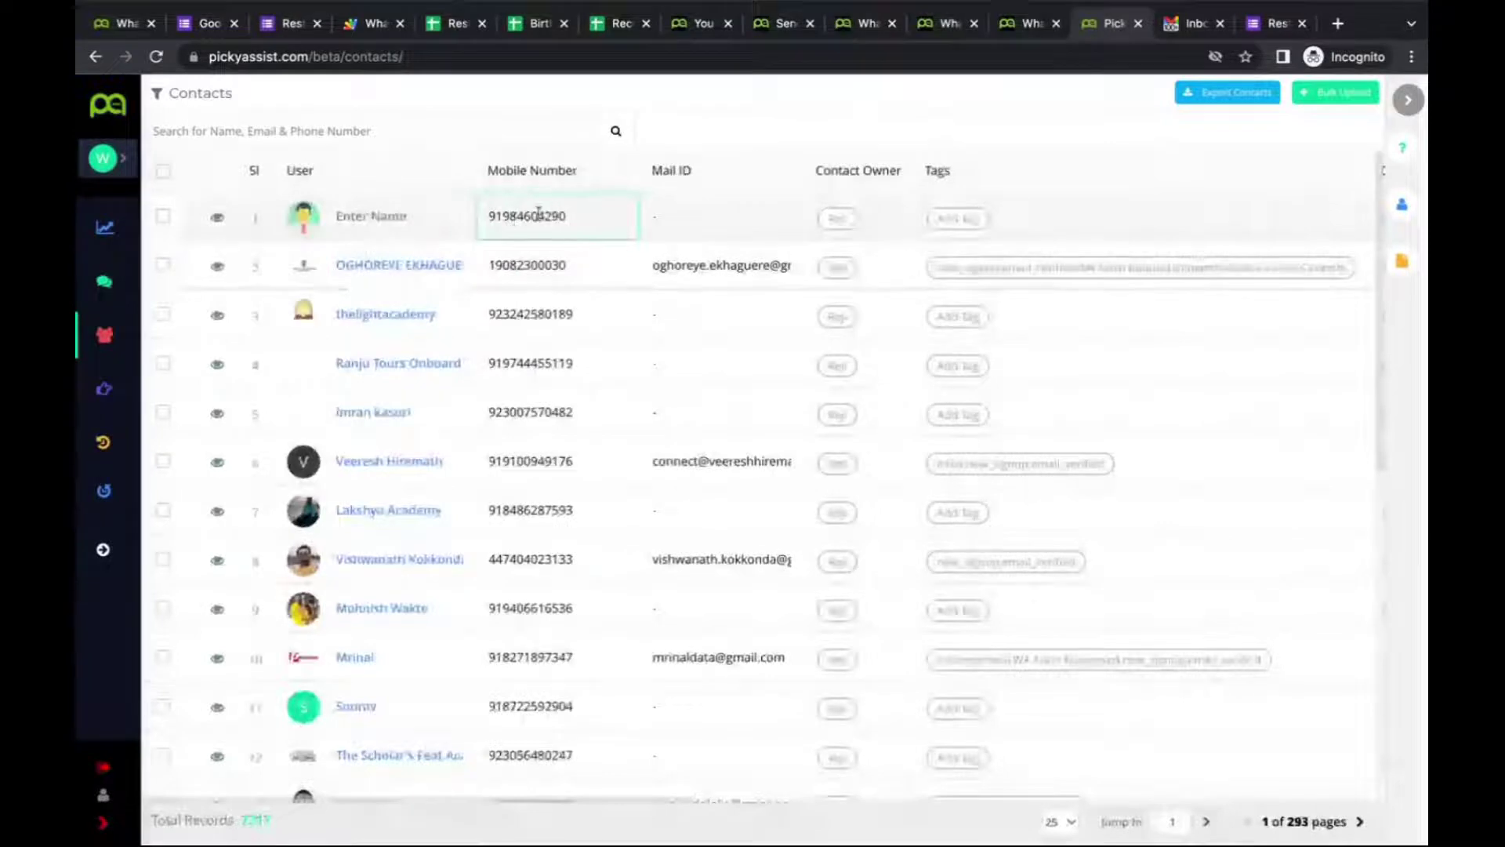
Step: Inspect the newest contact's New Order Form event, close it, and go to the team inbox
left_click(218, 217)
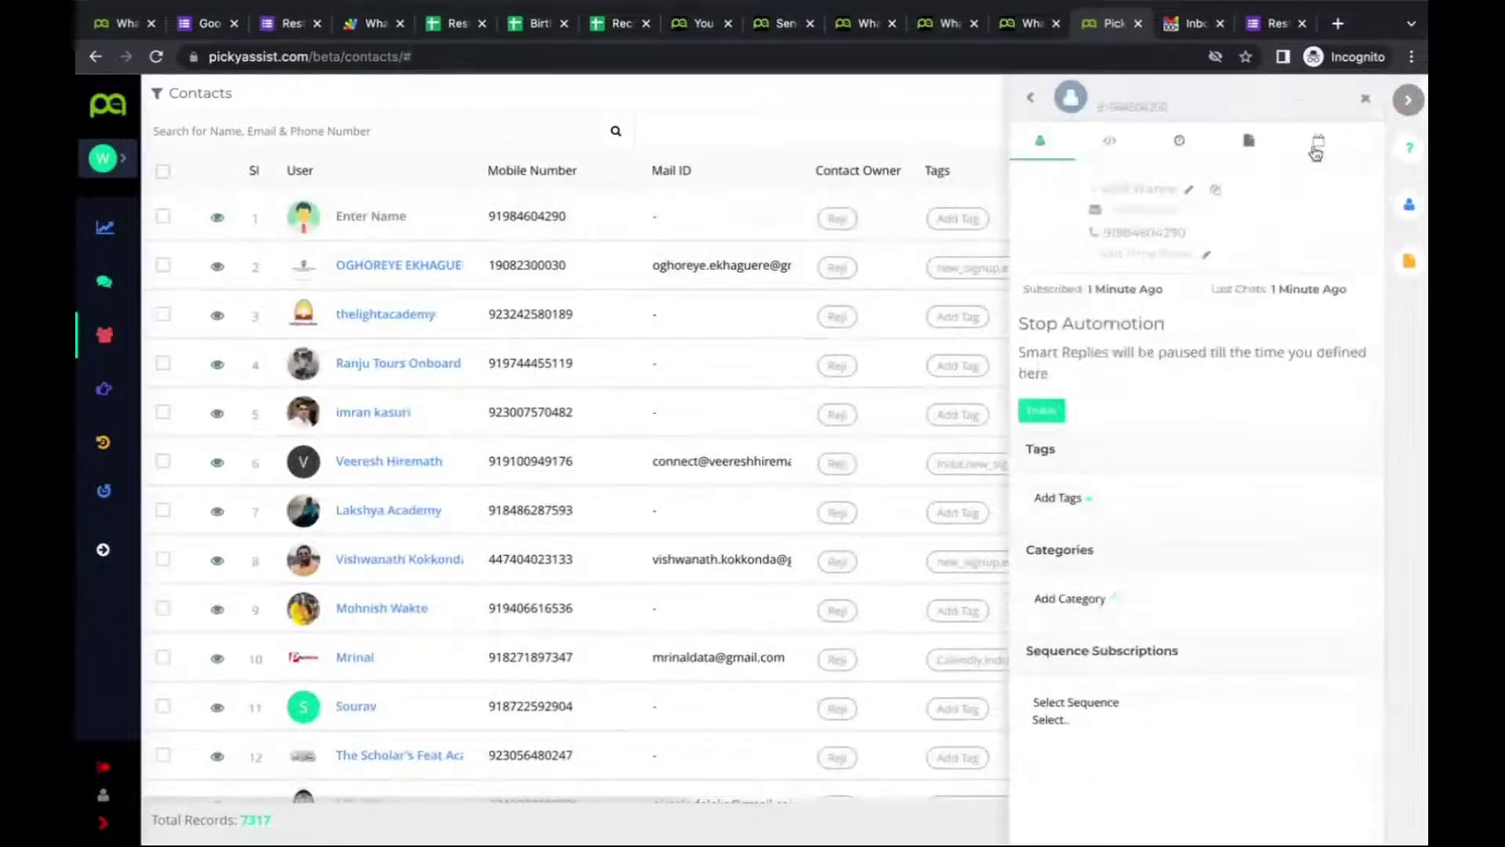
left_click(1318, 142)
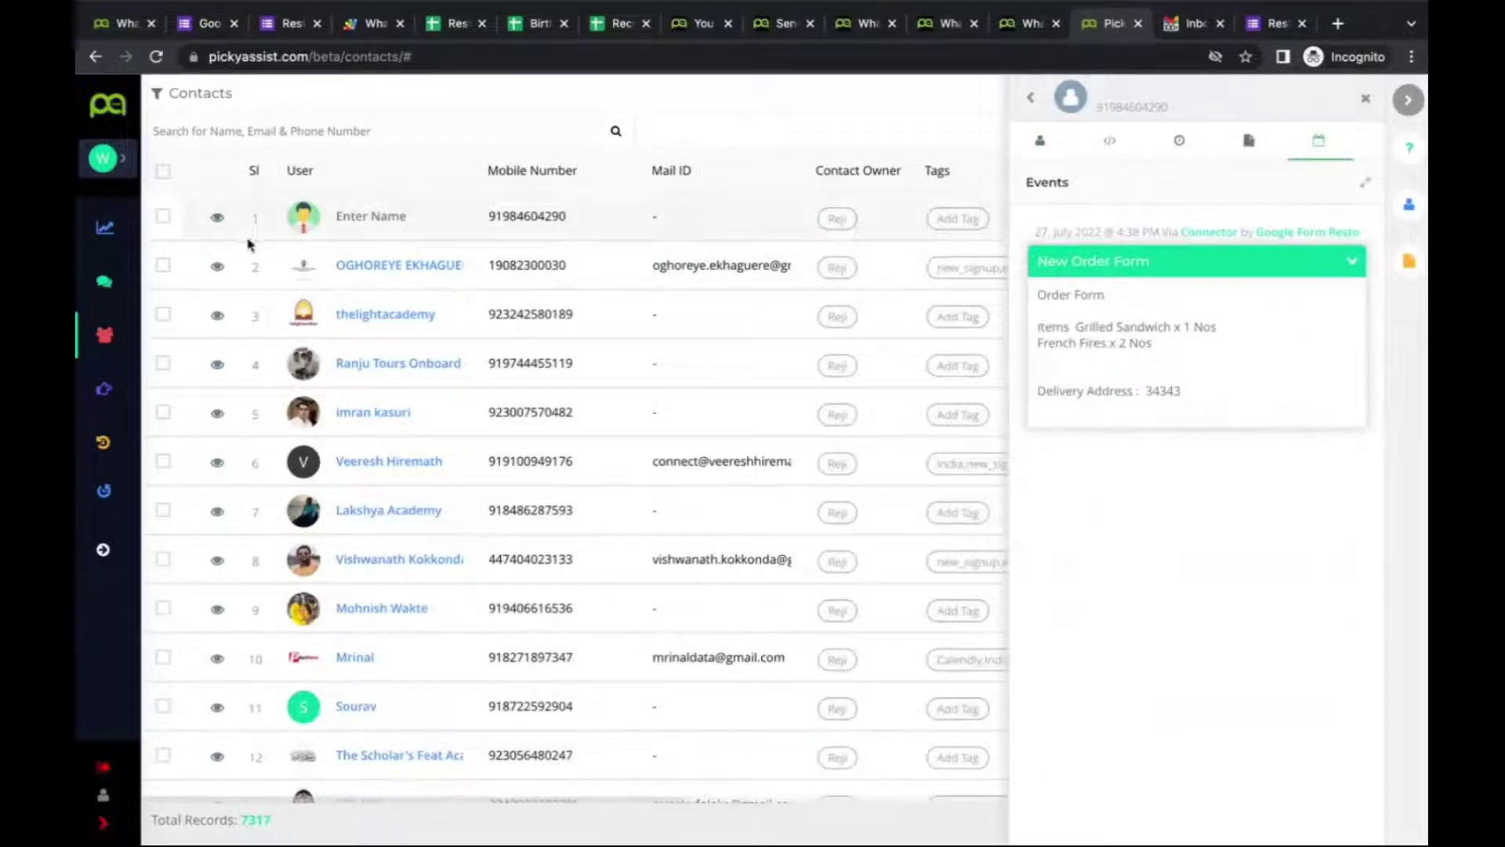
left_click(1041, 140)
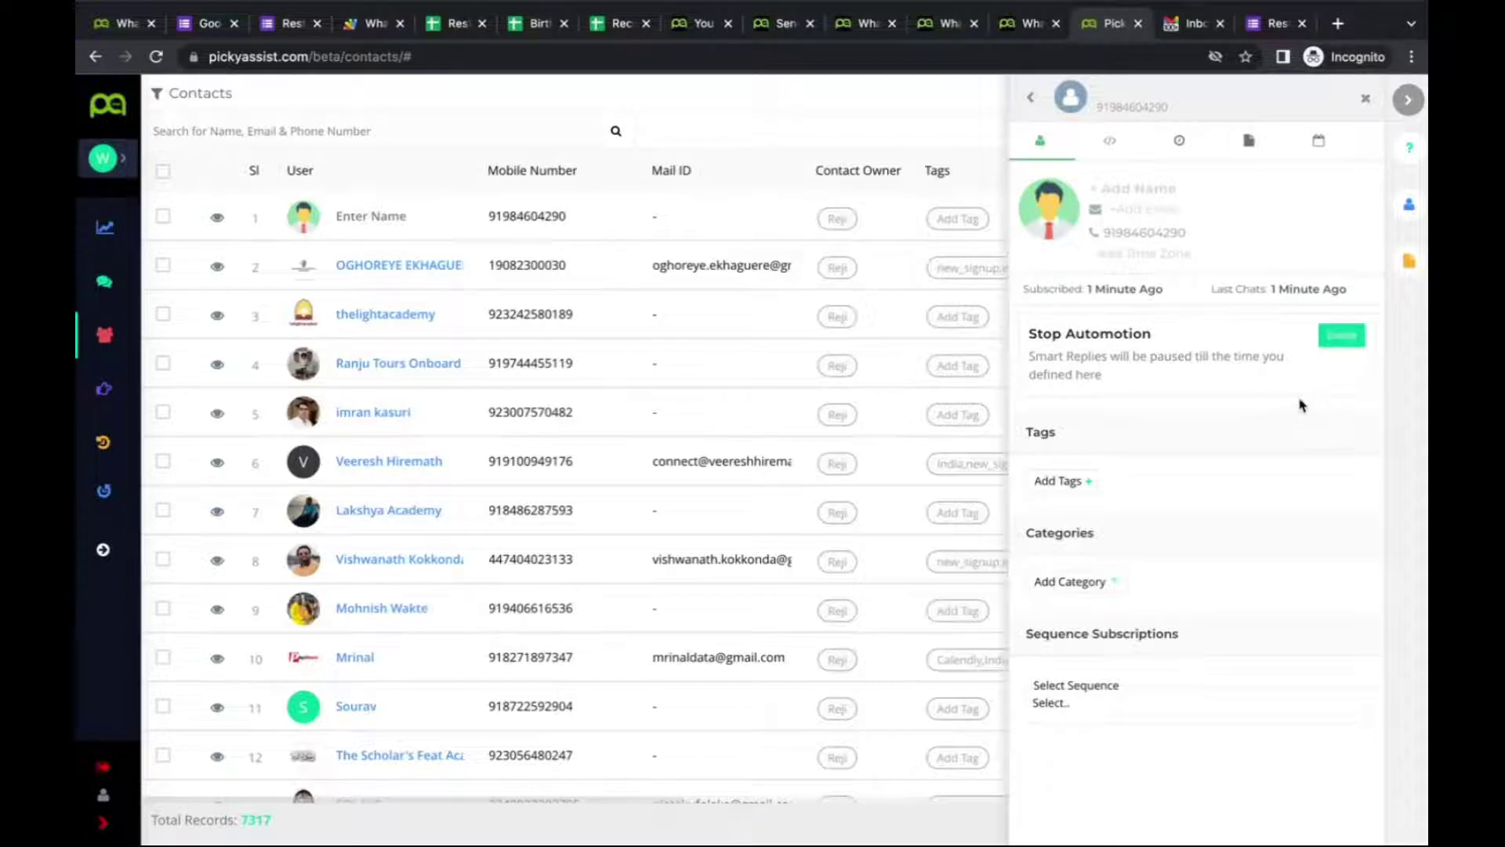
left_click(1317, 142)
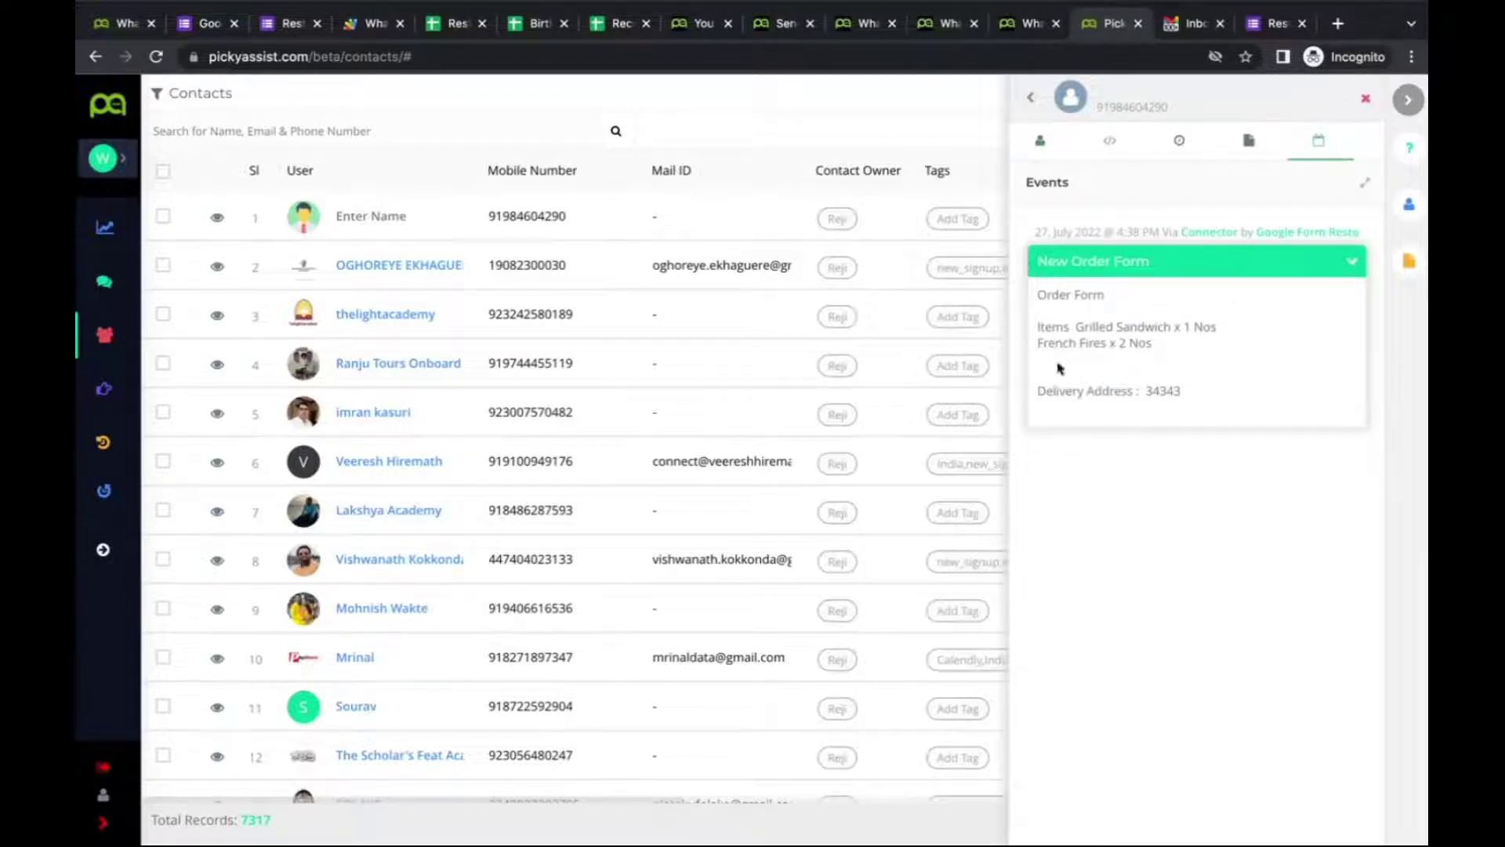
left_click(1368, 103)
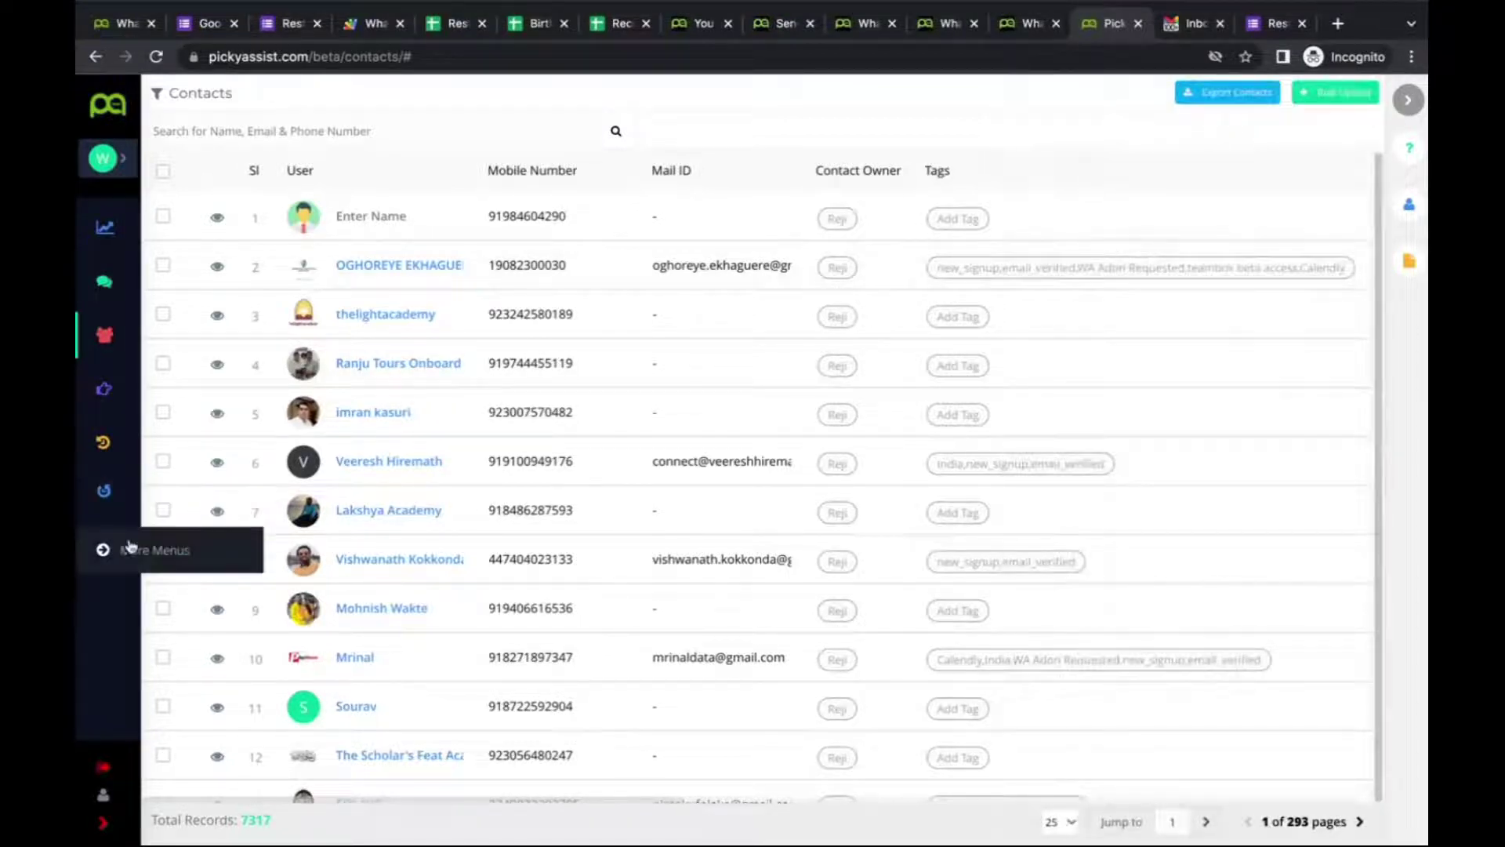
left_click(103, 549)
left_click(105, 281)
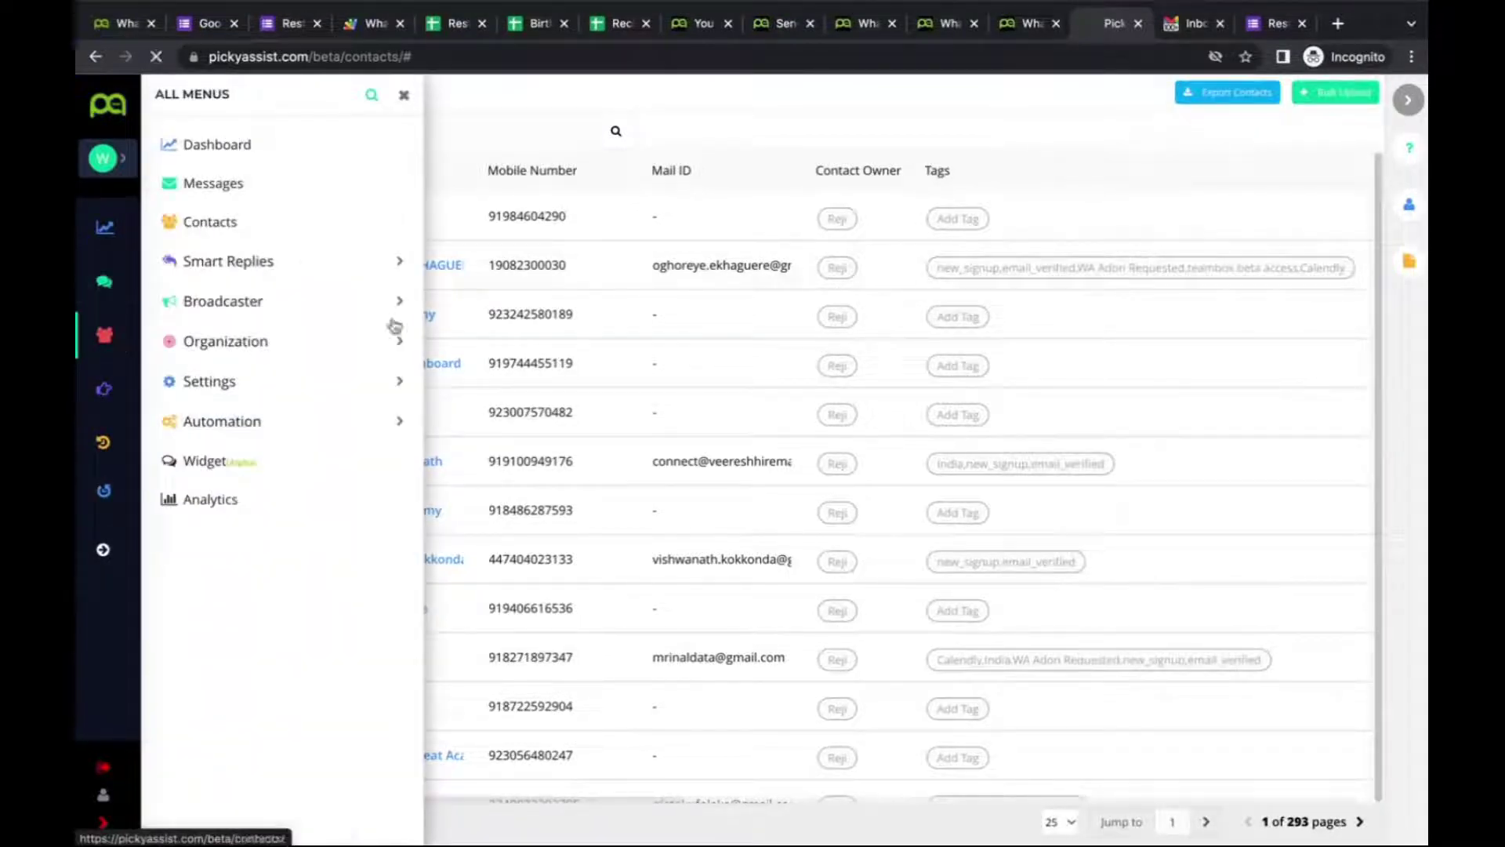
Step: Join the first new-order chat and review its thank-you reply and New Order Form card (address 34343)
left_click(539, 102)
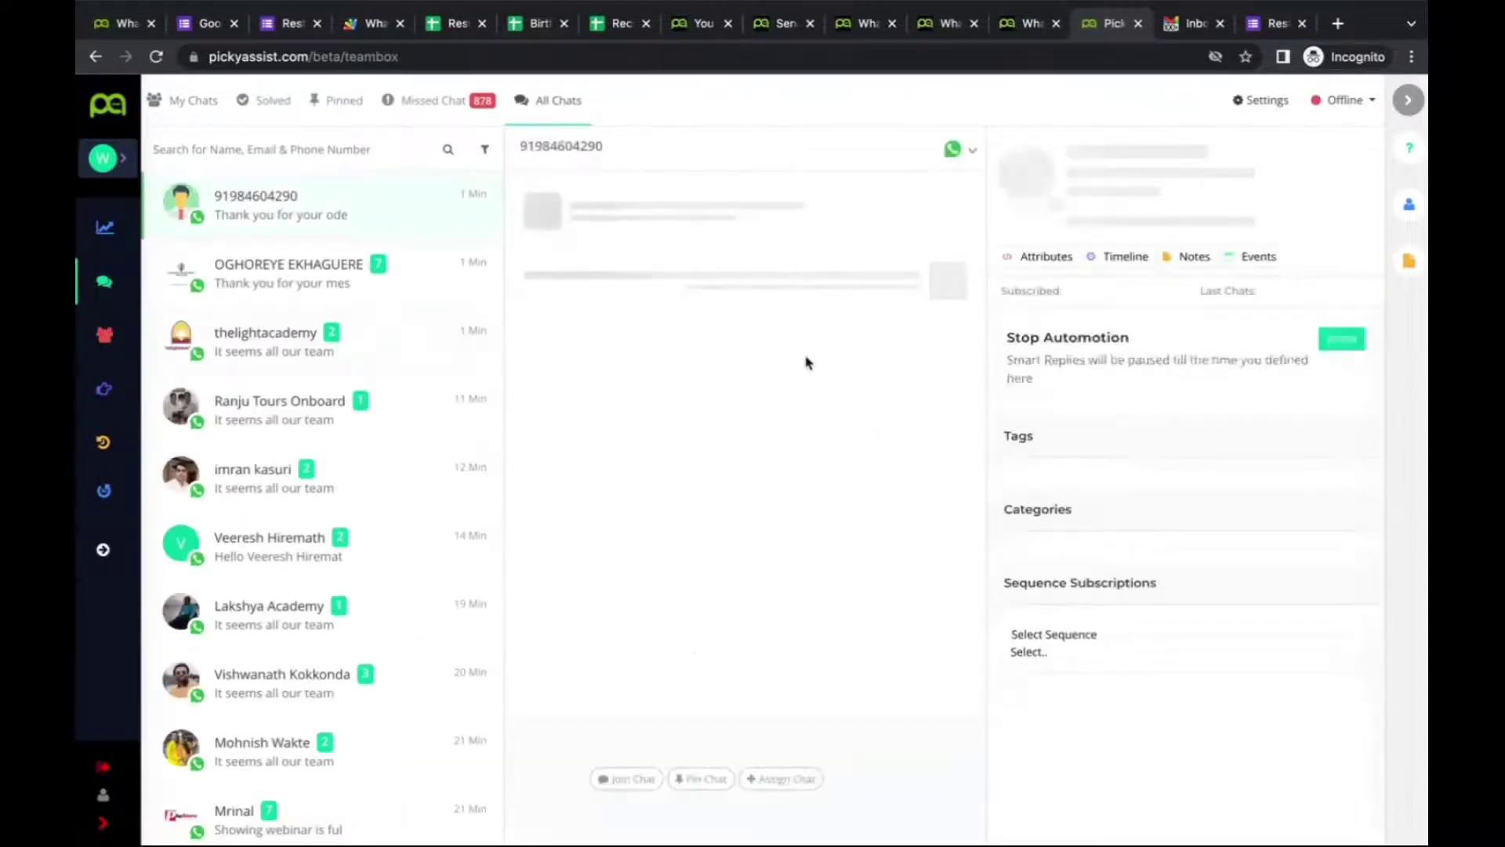
left_click(618, 782)
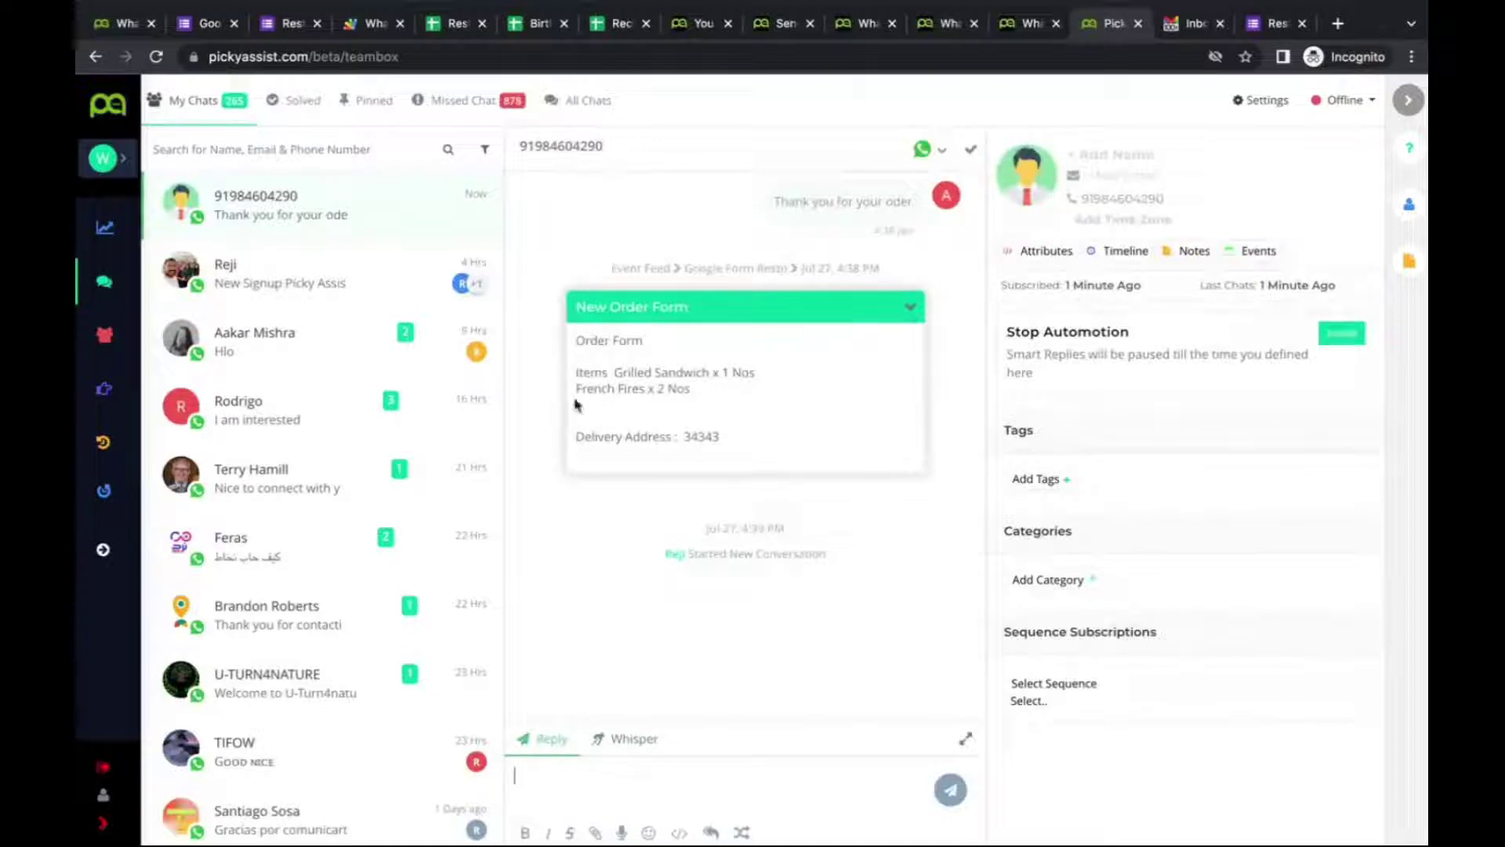
left_click(910, 306)
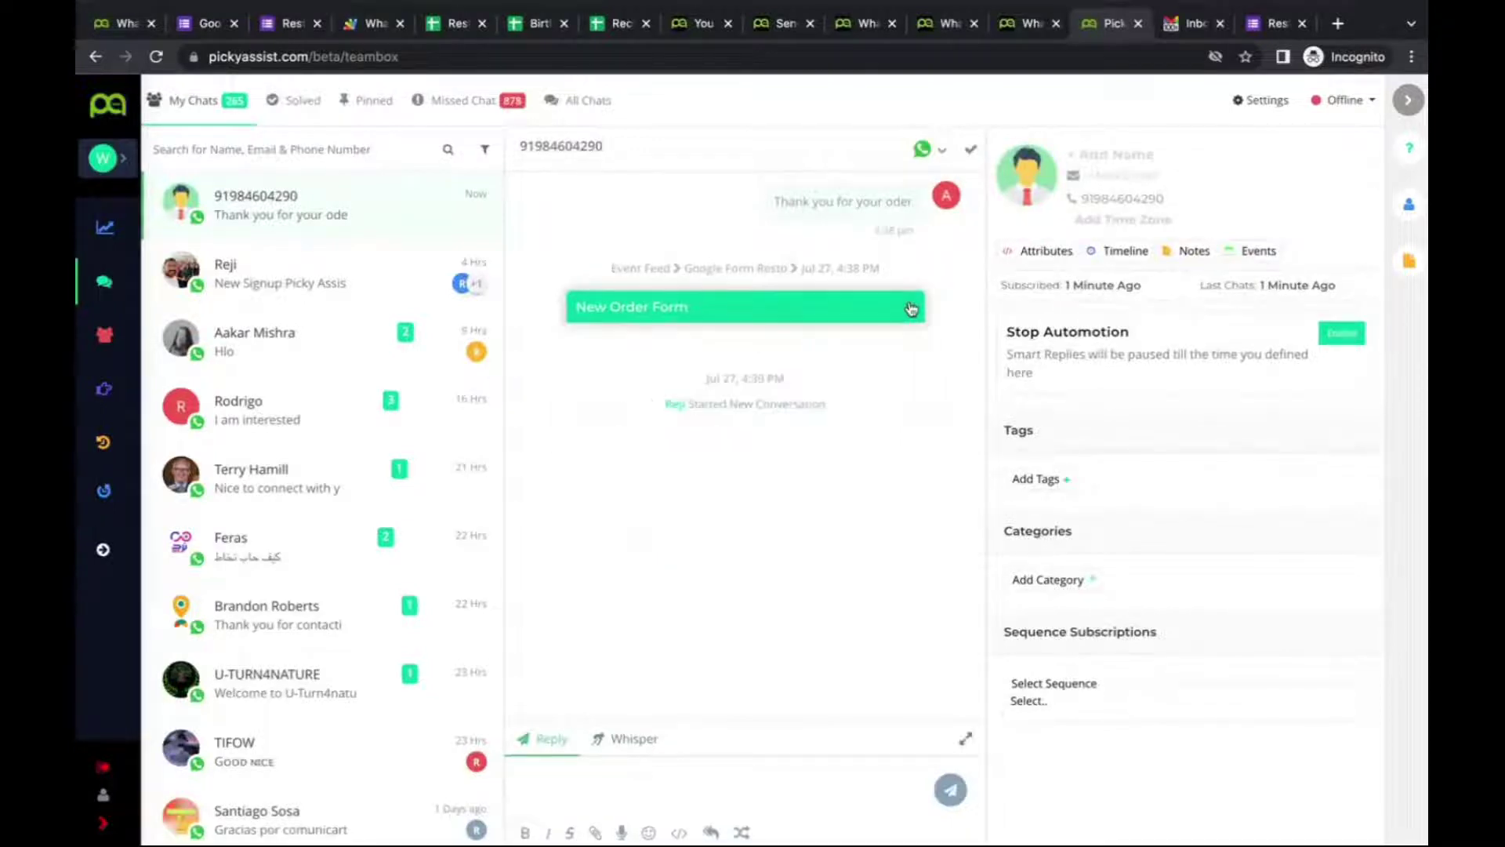
left_click(911, 308)
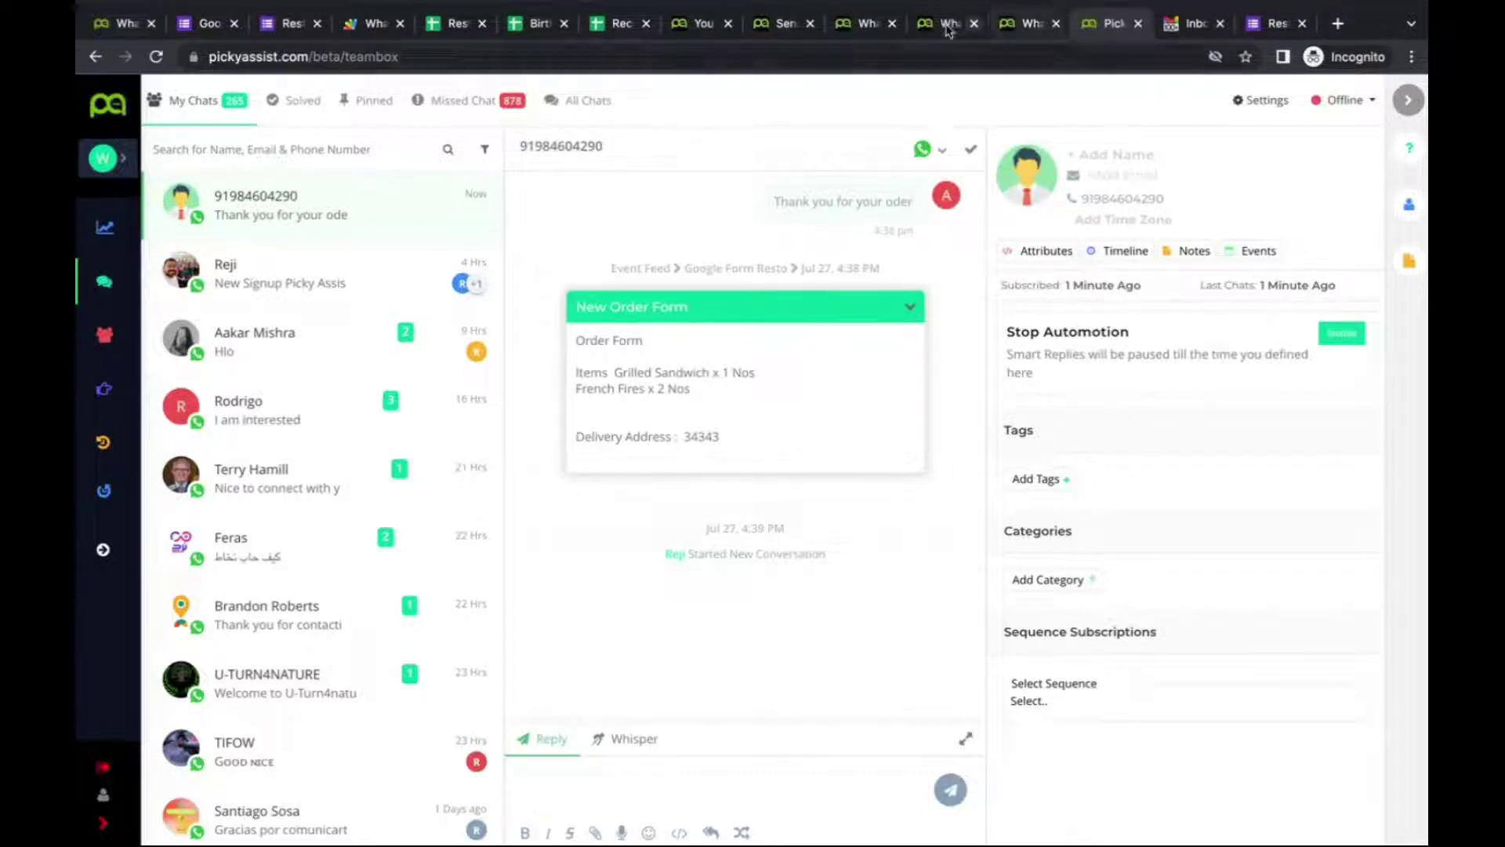
left_click(156, 549)
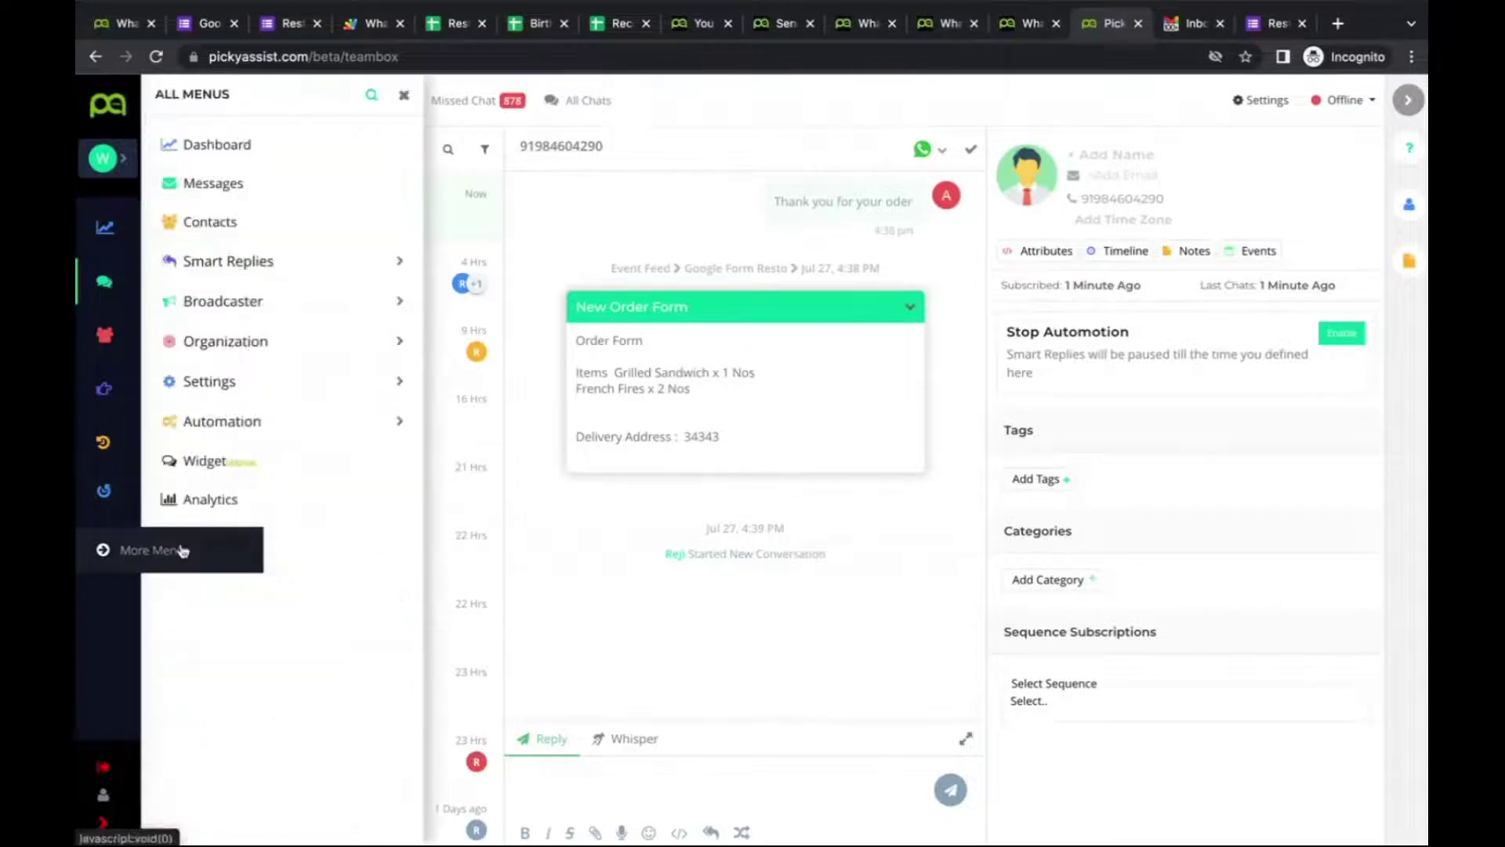
Step: Open the Google Form Resto connector and expand its Thanks your Customer step and event feed settings
left_click(269, 421)
left_click(235, 533)
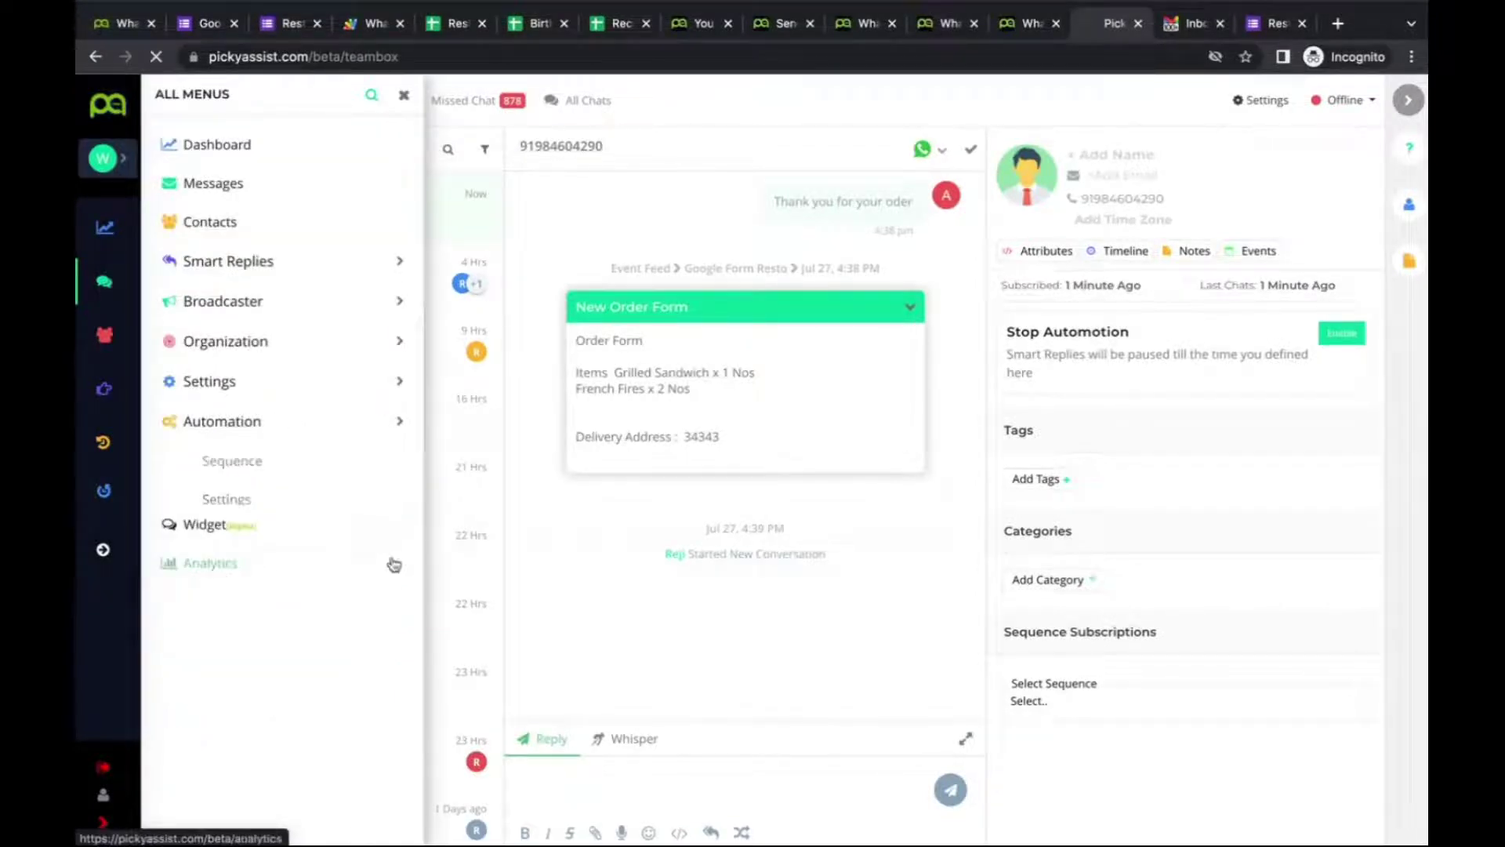
left_click(302, 218)
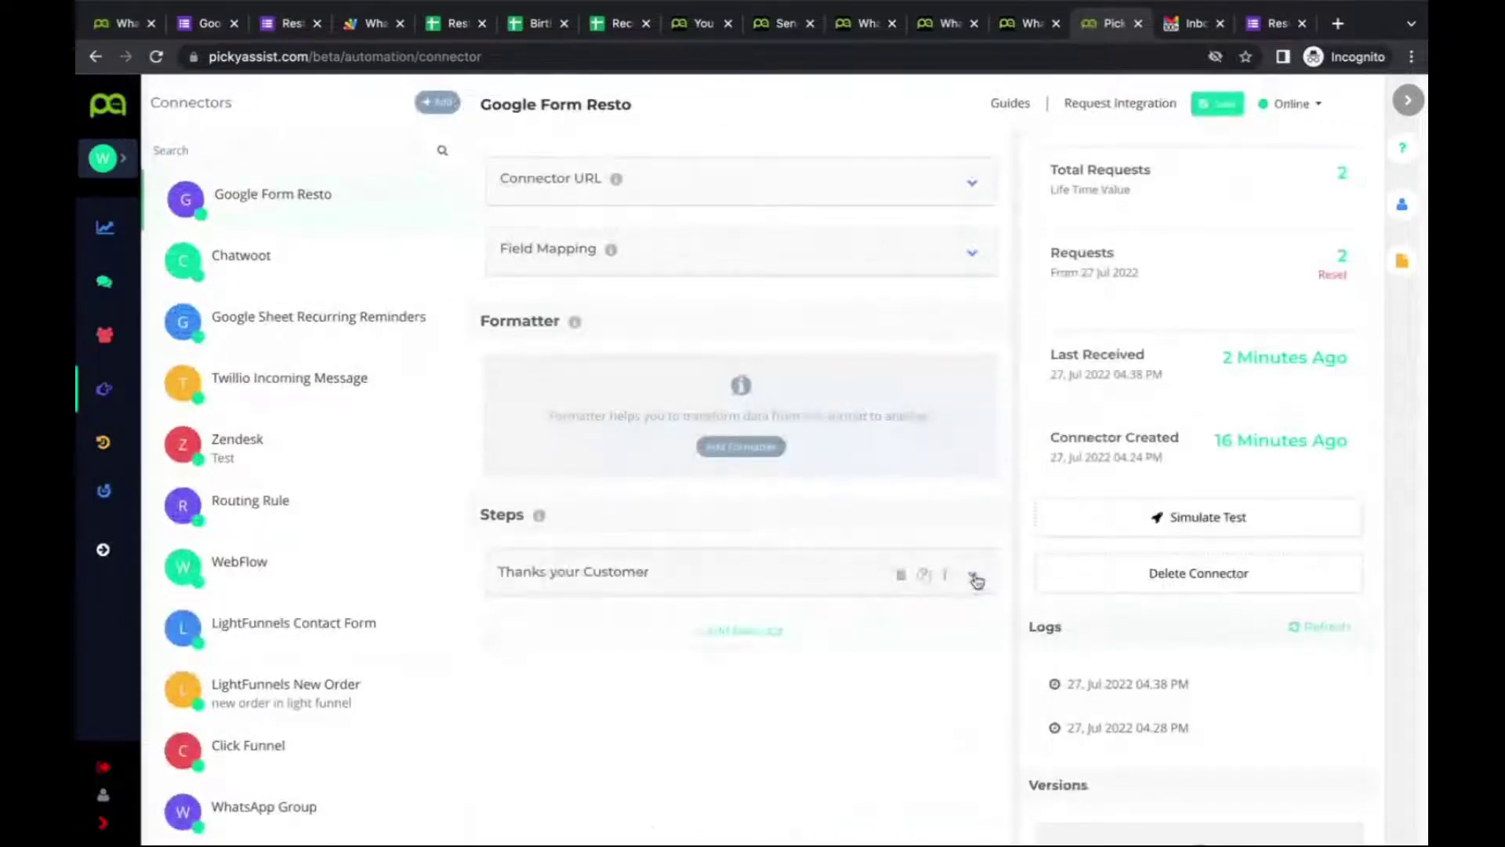
left_click(971, 576)
scroll(874, 598, "down", 2)
left_click(573, 552)
scroll(609, 591, "down", 2)
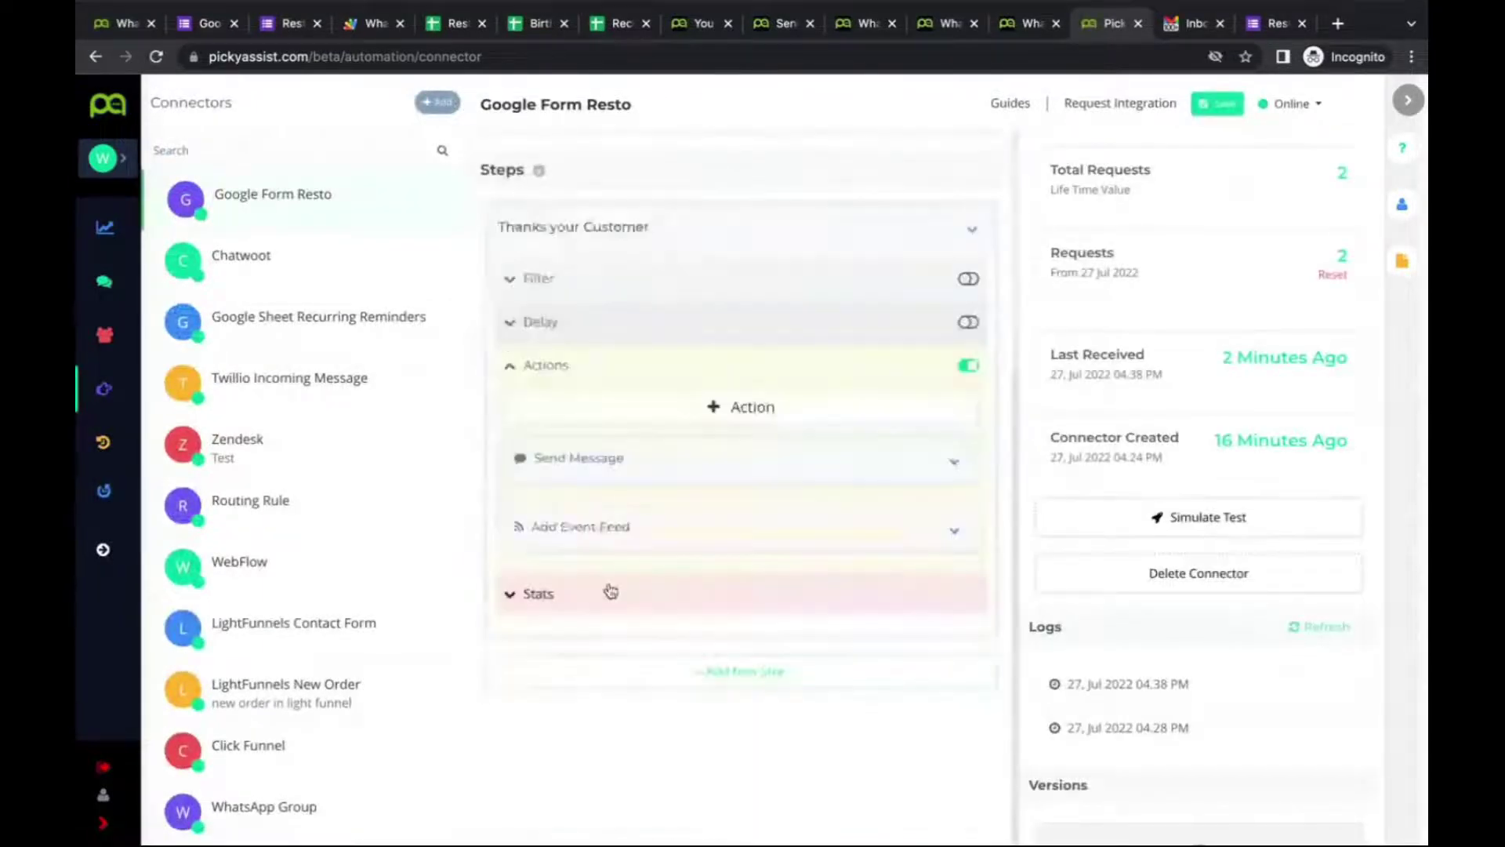
scroll(694, 647, "down", 3)
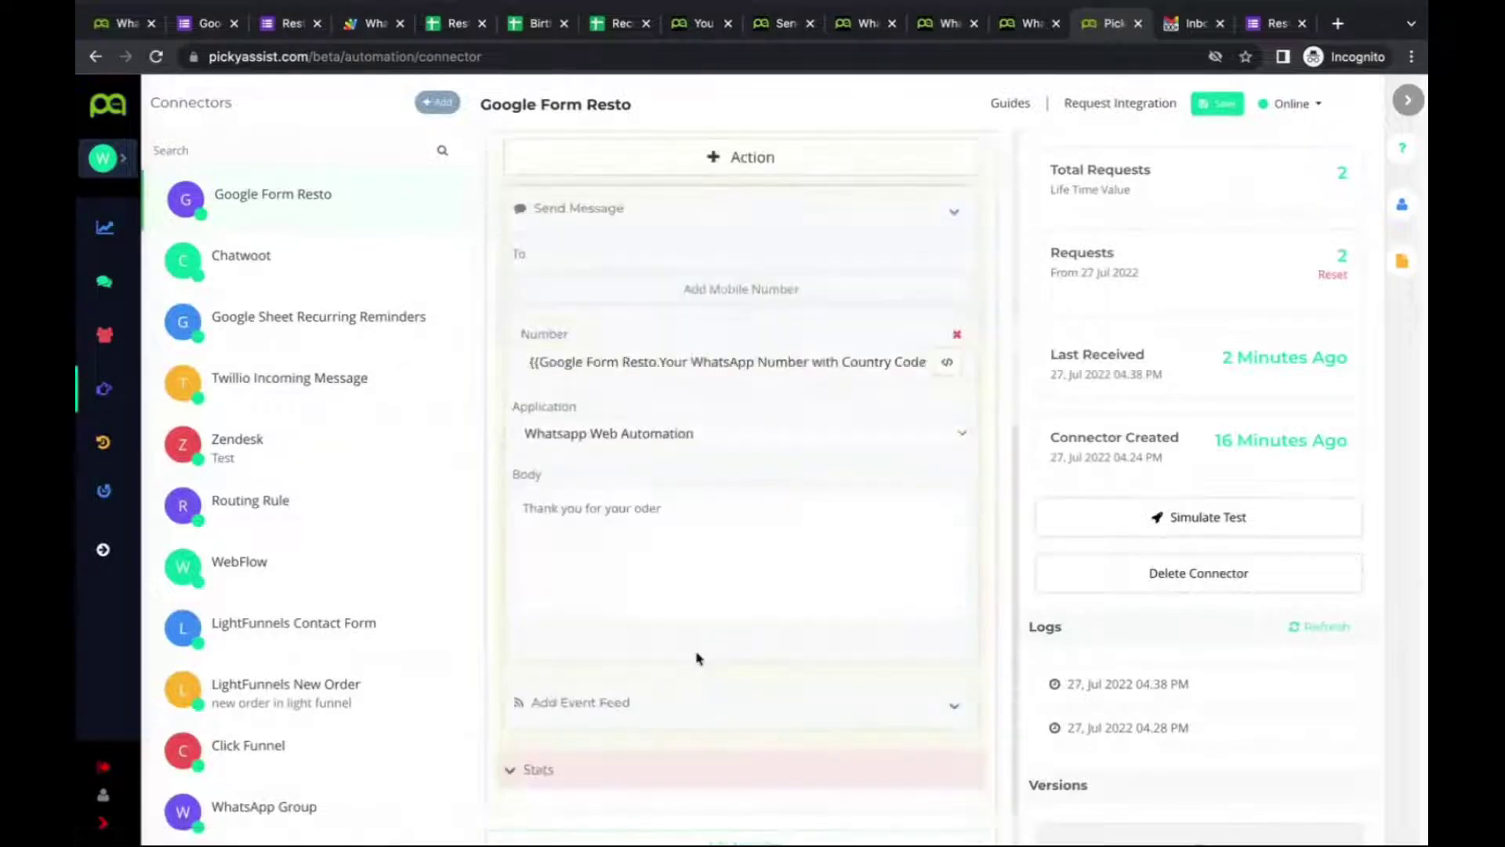
scroll(786, 541, "down", 2)
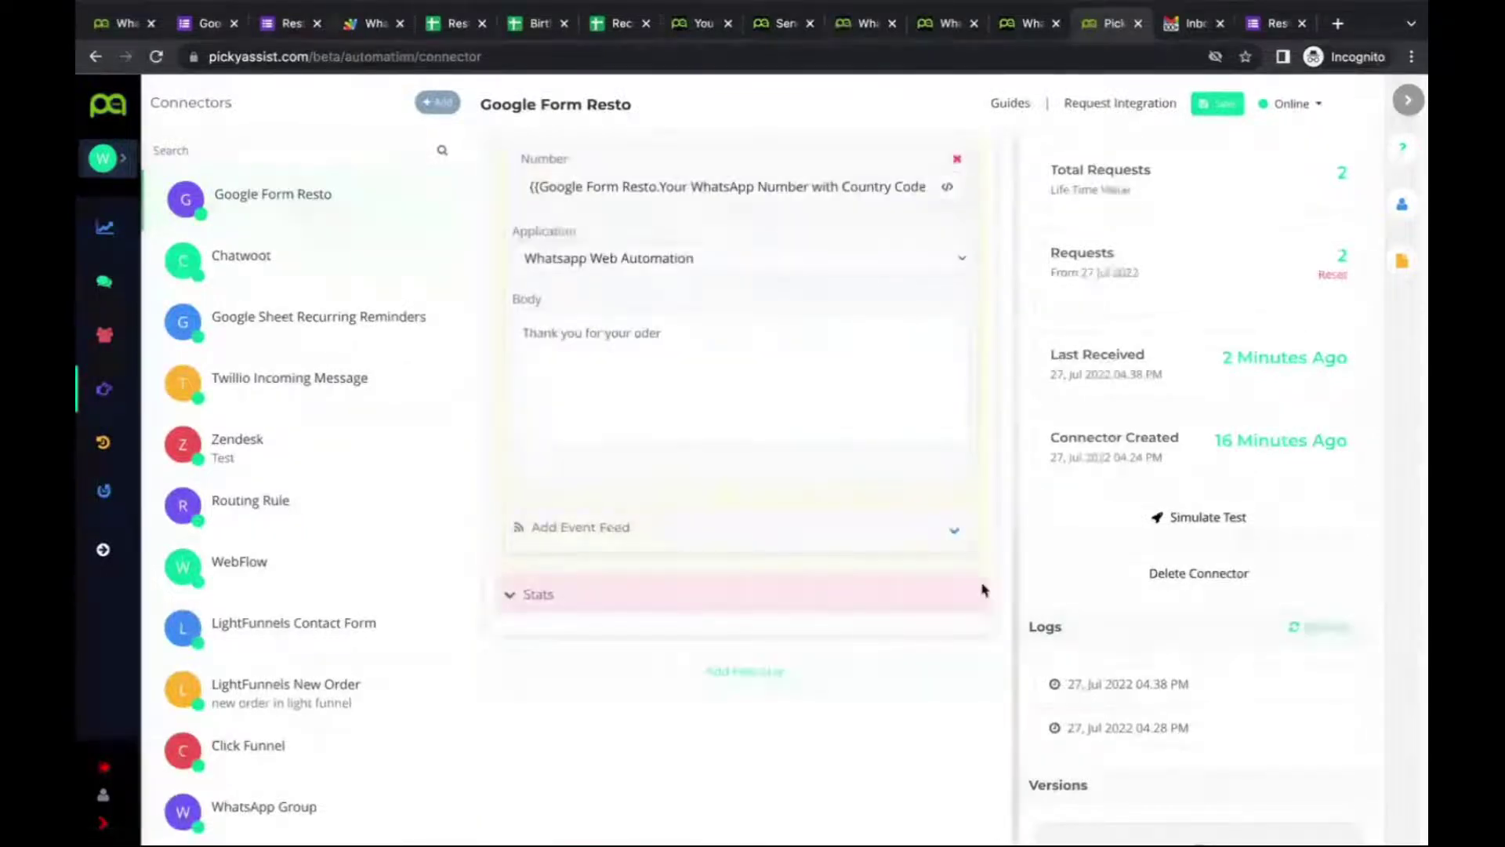
left_click(954, 532)
Step: Look over the connector's remaining message steps, then bring up the Birthday Sending Samples spreadsheet
scroll(954, 536, "down", 3)
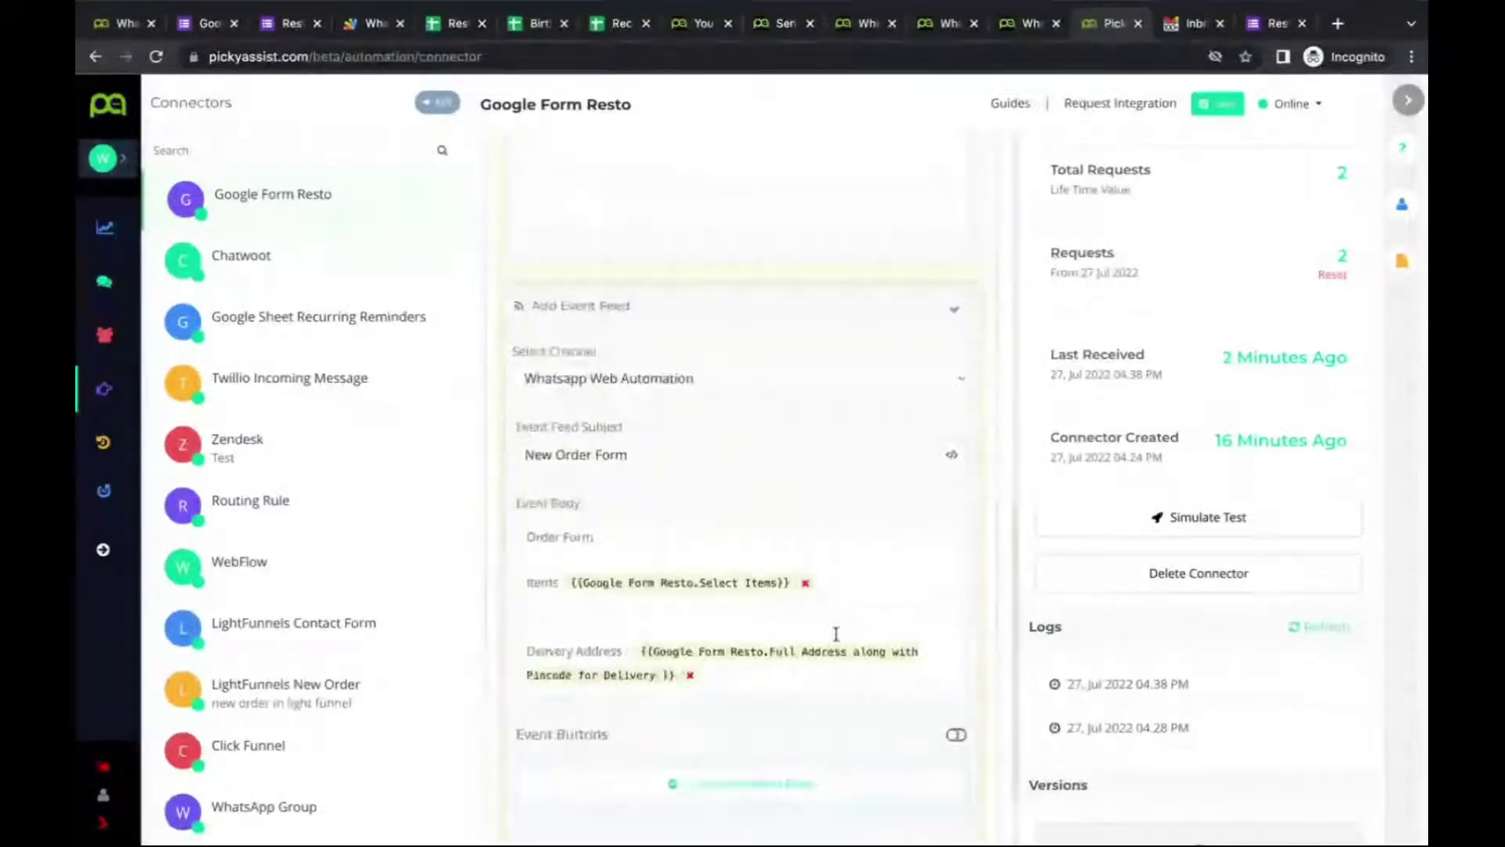
scroll(835, 634, "down", 1)
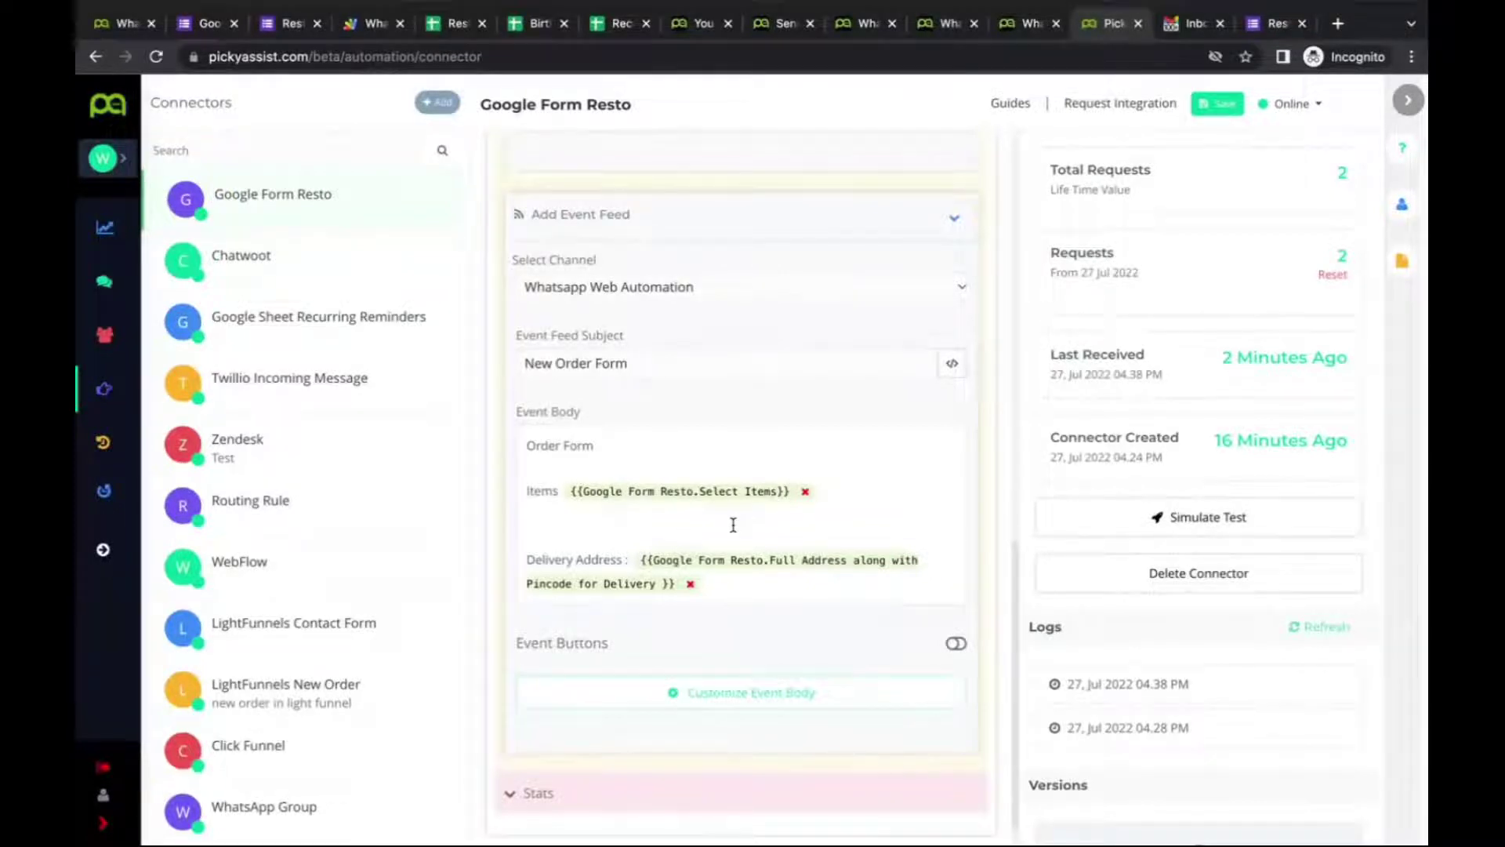
scroll(734, 525, "down", 3)
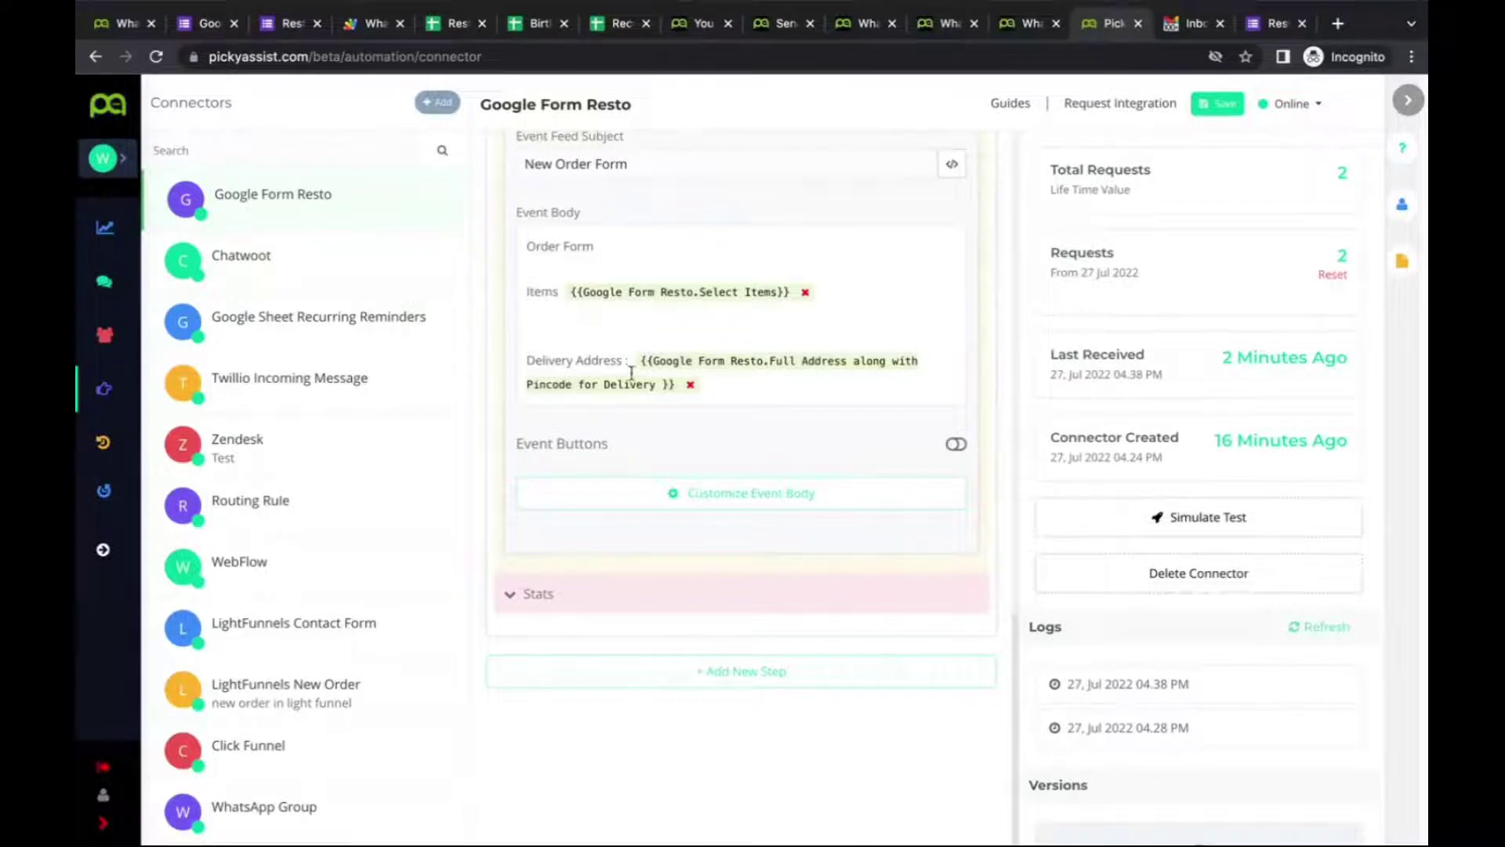
scroll(726, 427, "up", 3)
scroll(726, 426, "up", 4)
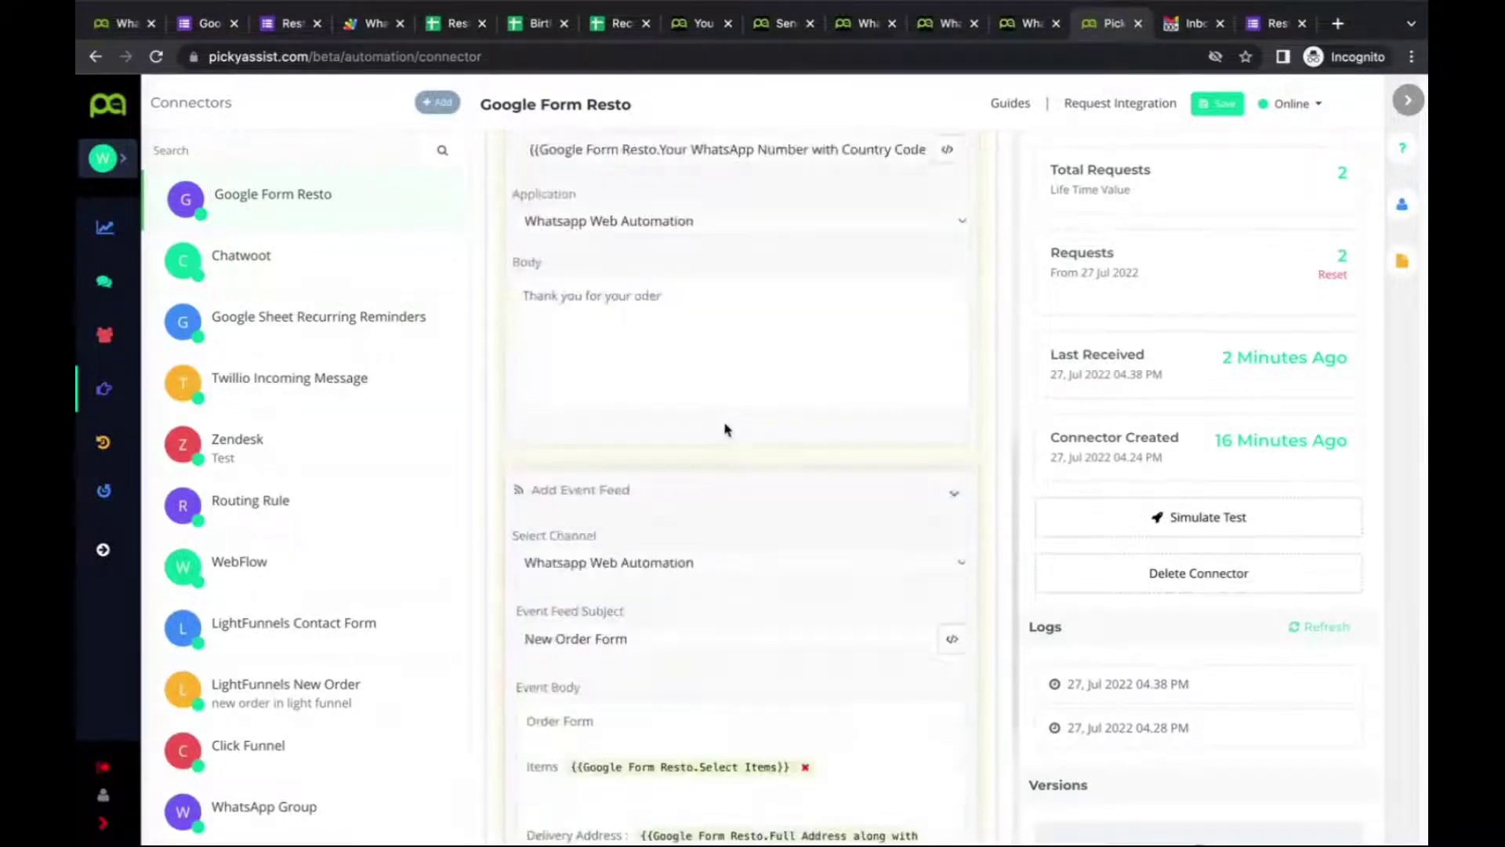
scroll(726, 431, "up", 2)
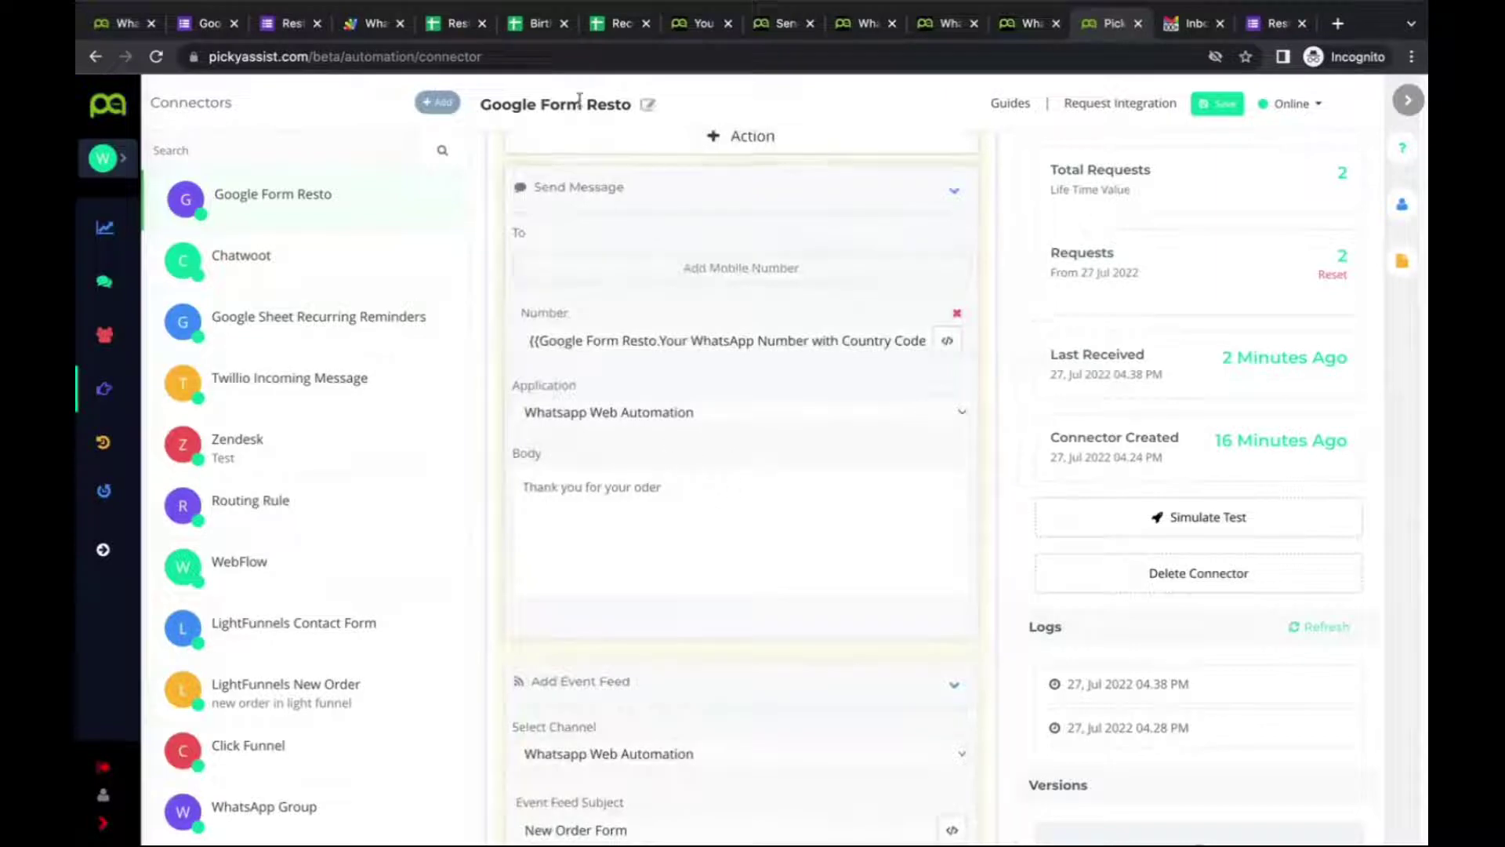
left_click(539, 25)
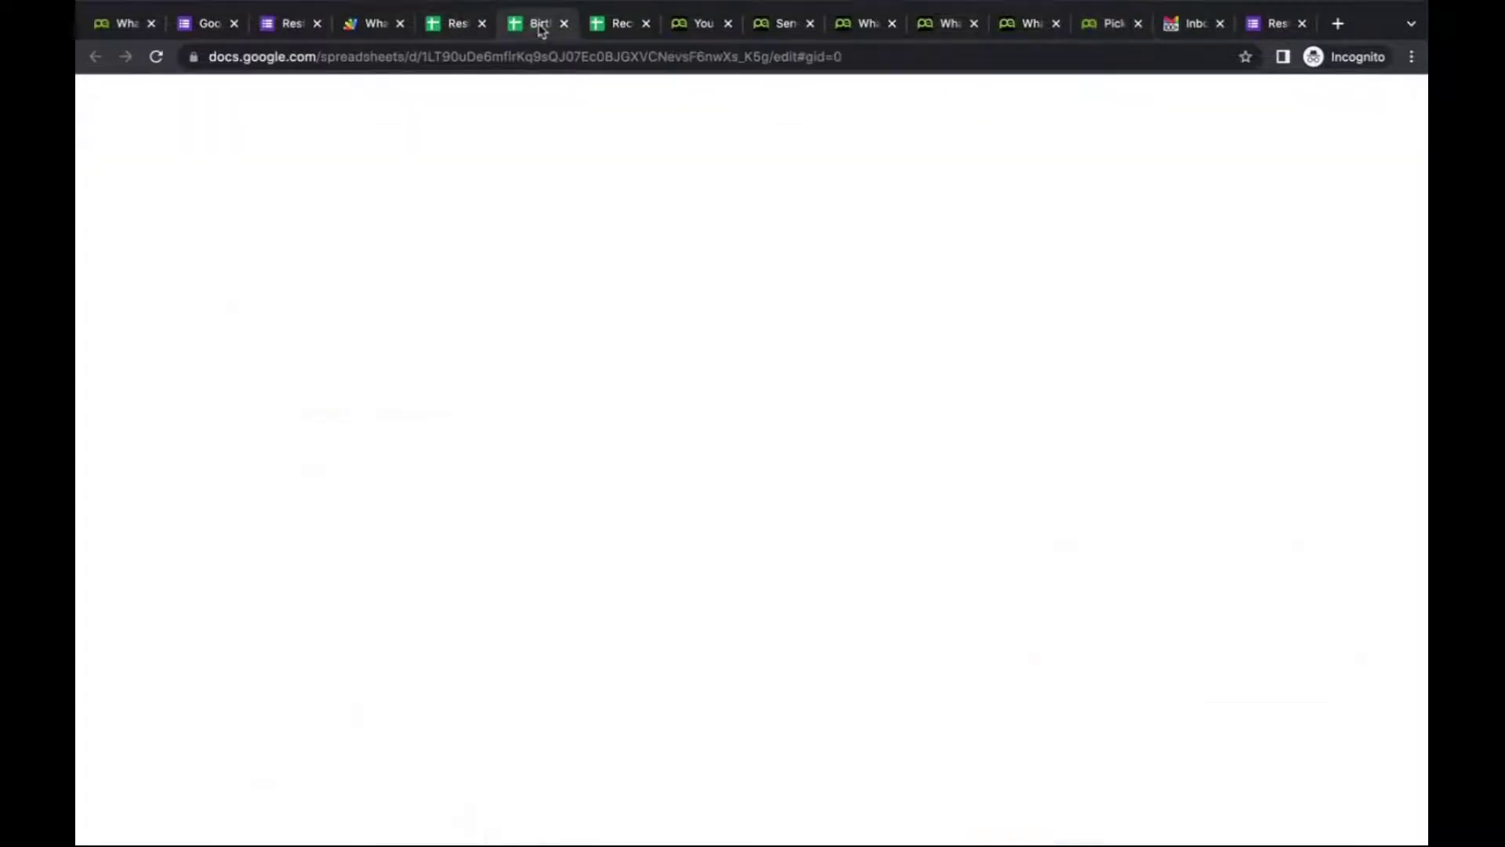
Step: On the Resto Order Form (Responses) sheet, view E6's Status choices without changing them
left_click(444, 28)
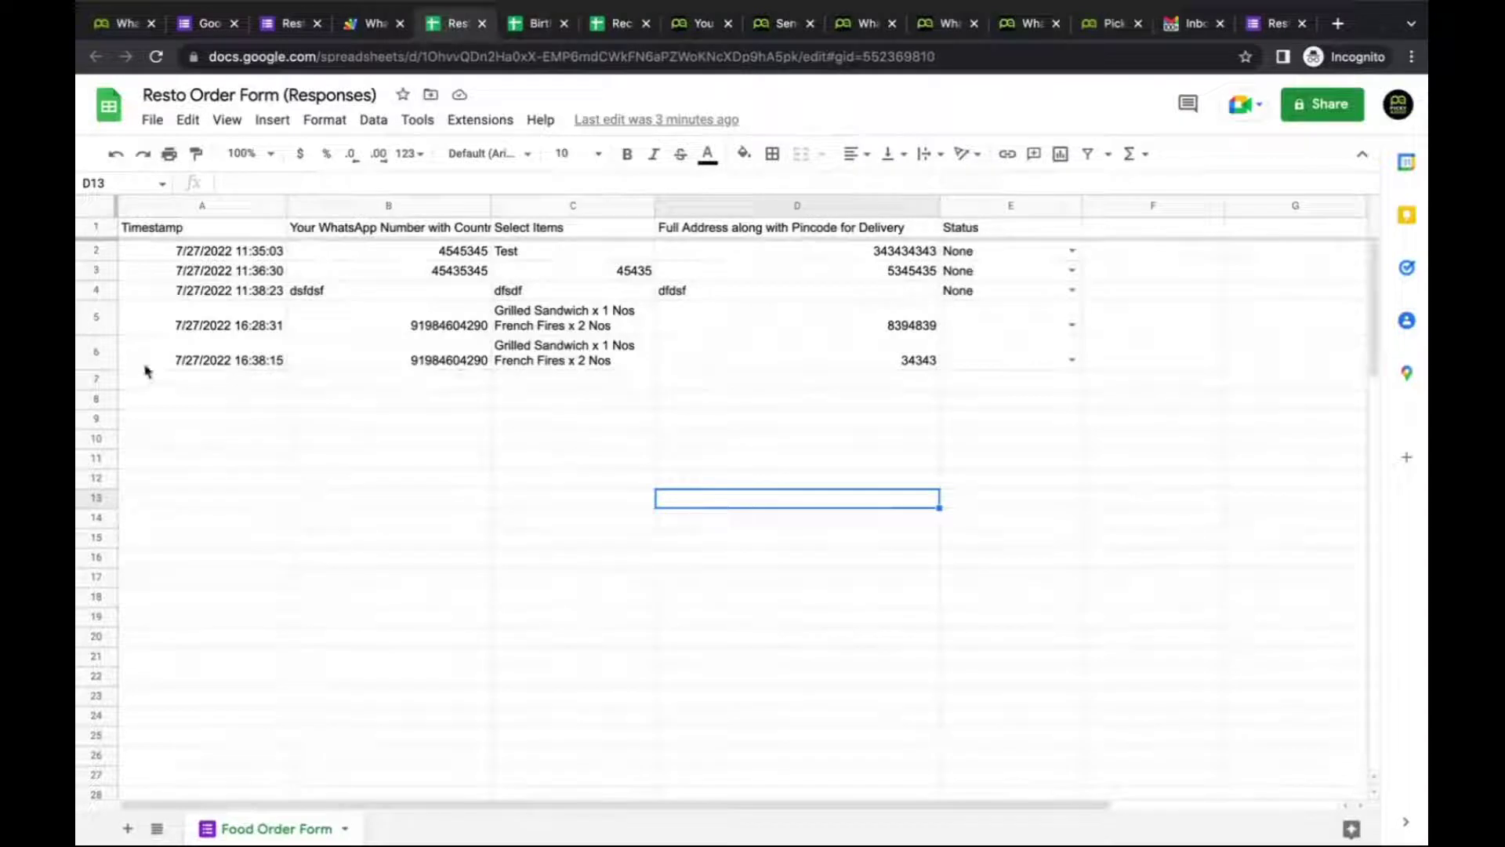
left_click(95, 352)
left_click(901, 461)
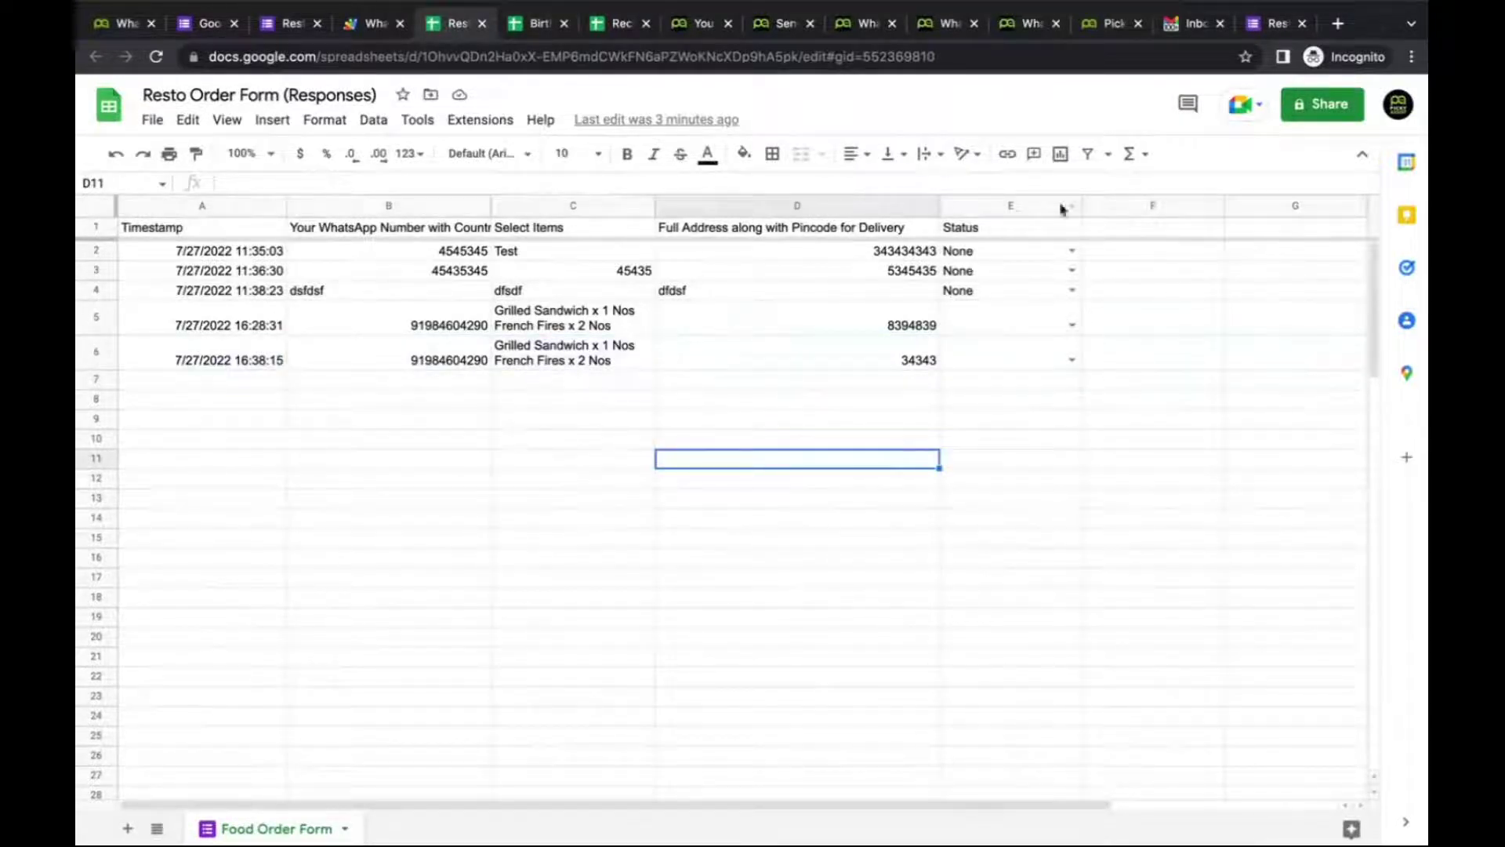
left_click(1072, 360)
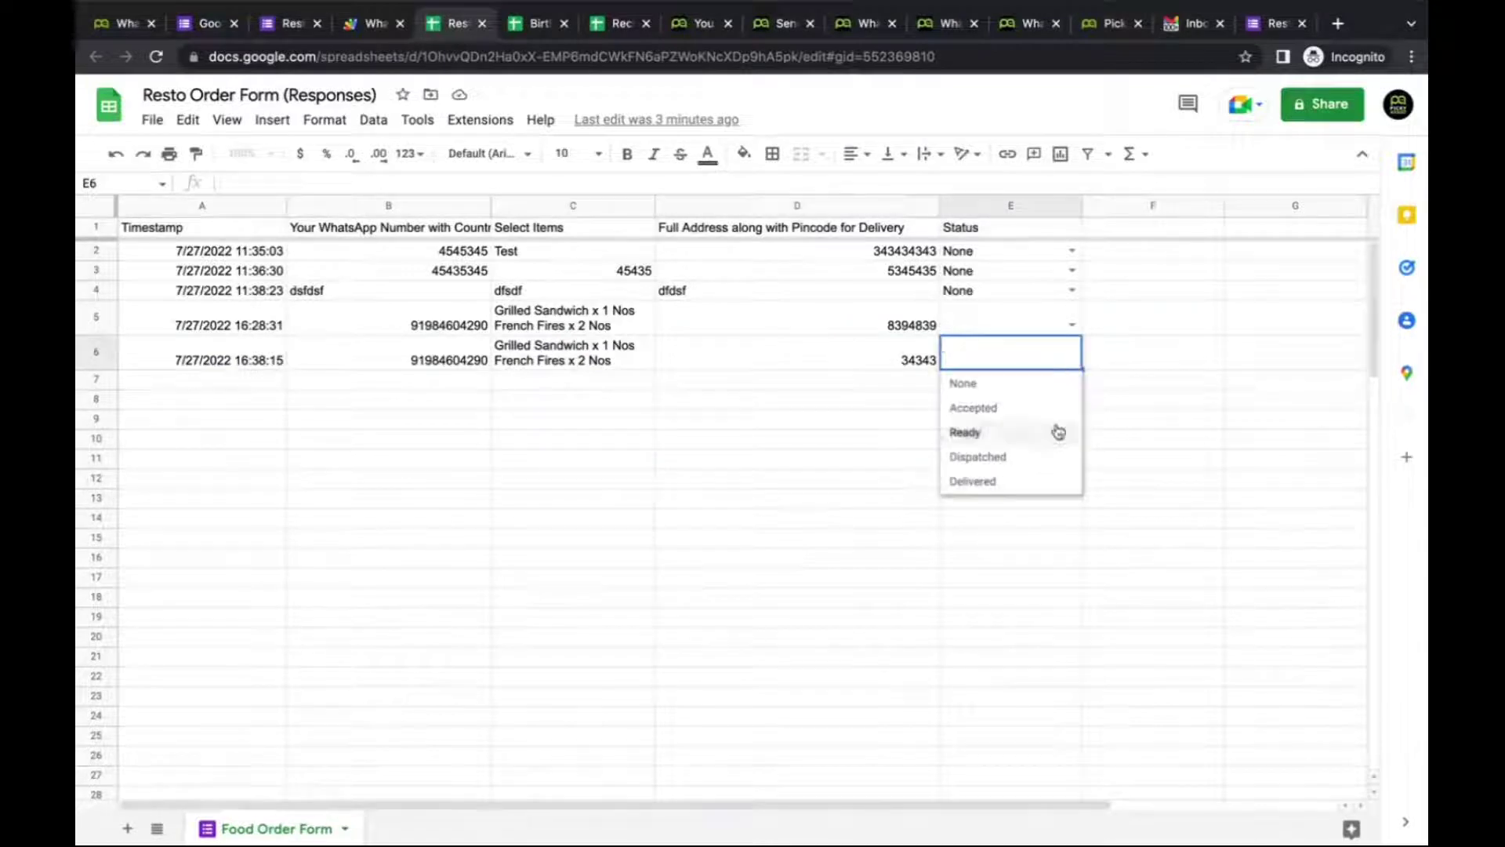
left_click(1174, 463)
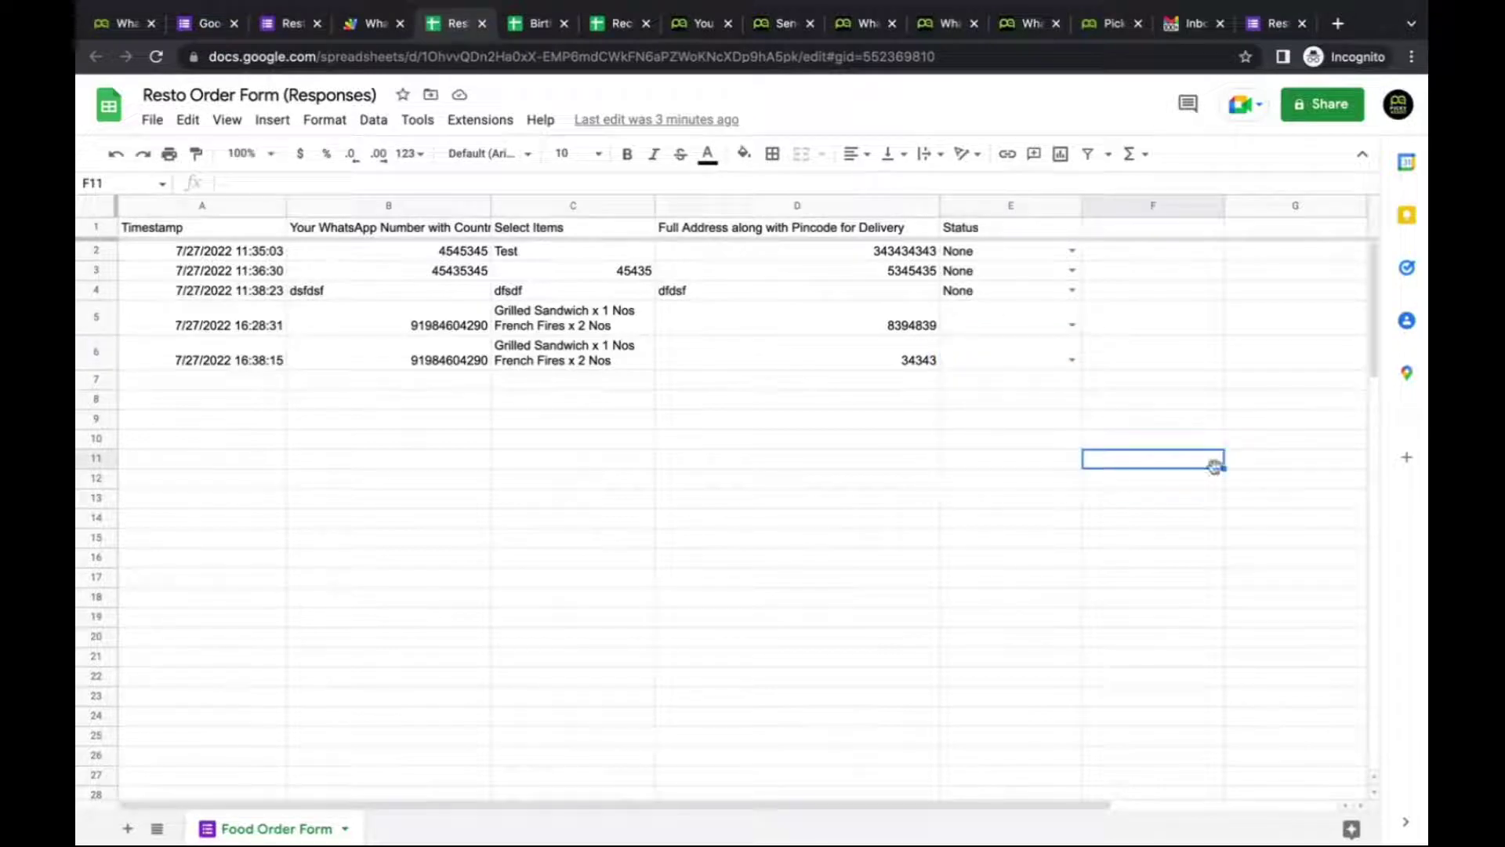
left_click(1113, 27)
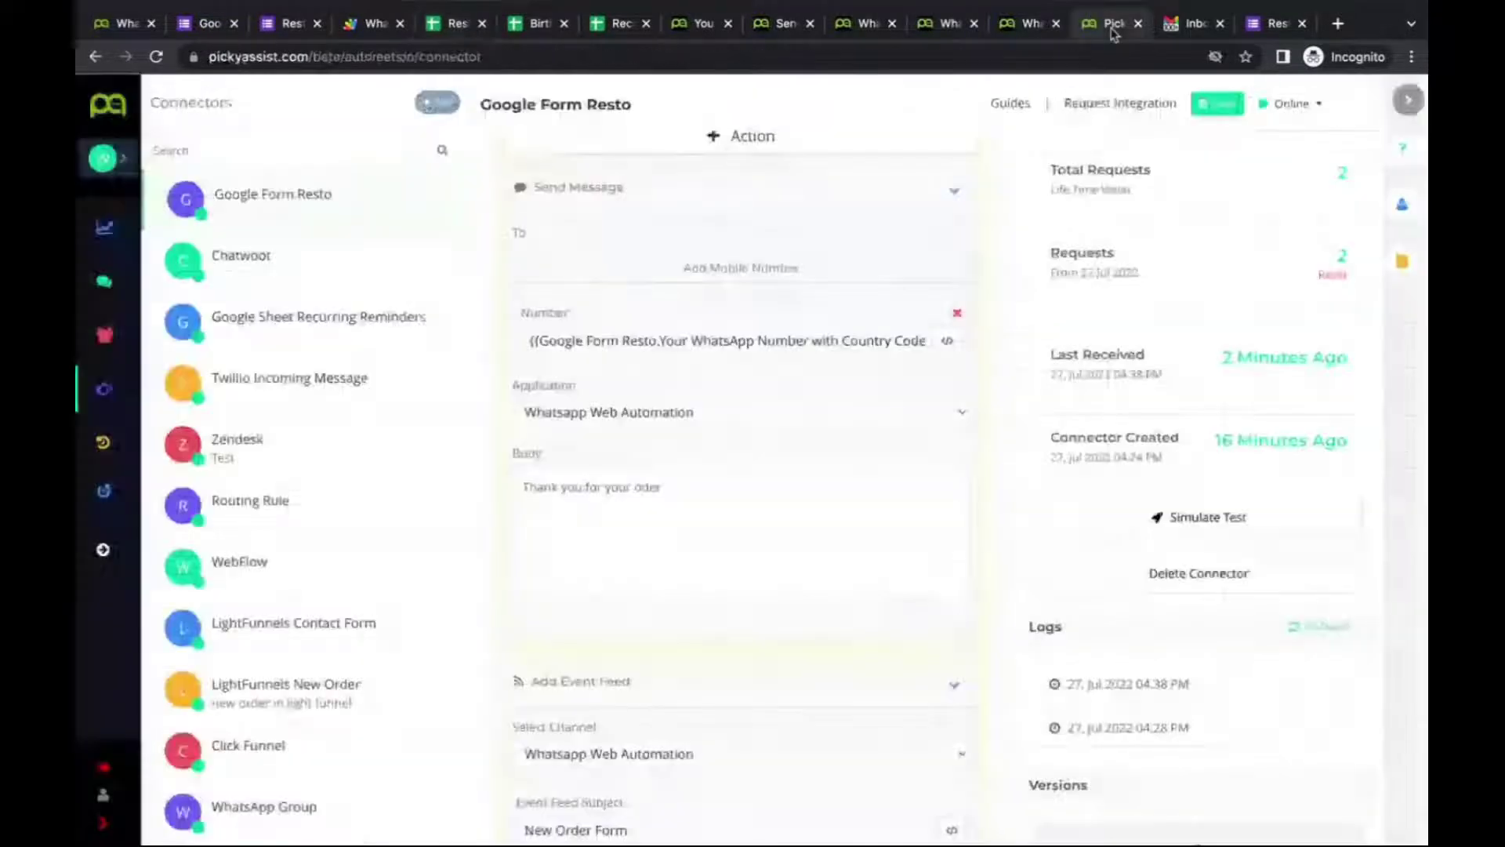
Step: Create a connector named 'Google Sheet Status Change' and dismiss the success popup
left_click(437, 103)
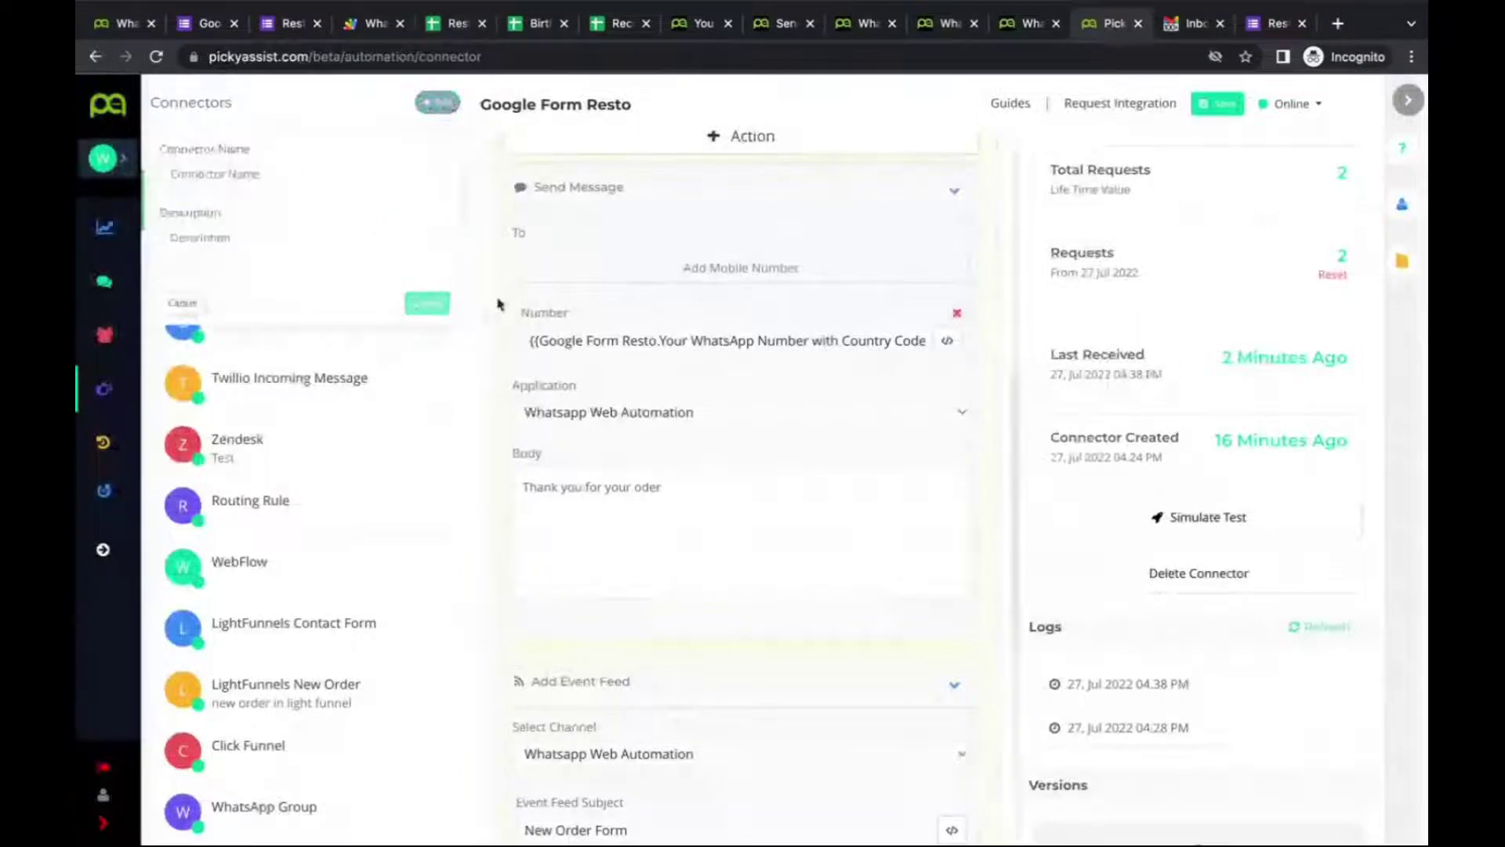
type("Google Sheet")
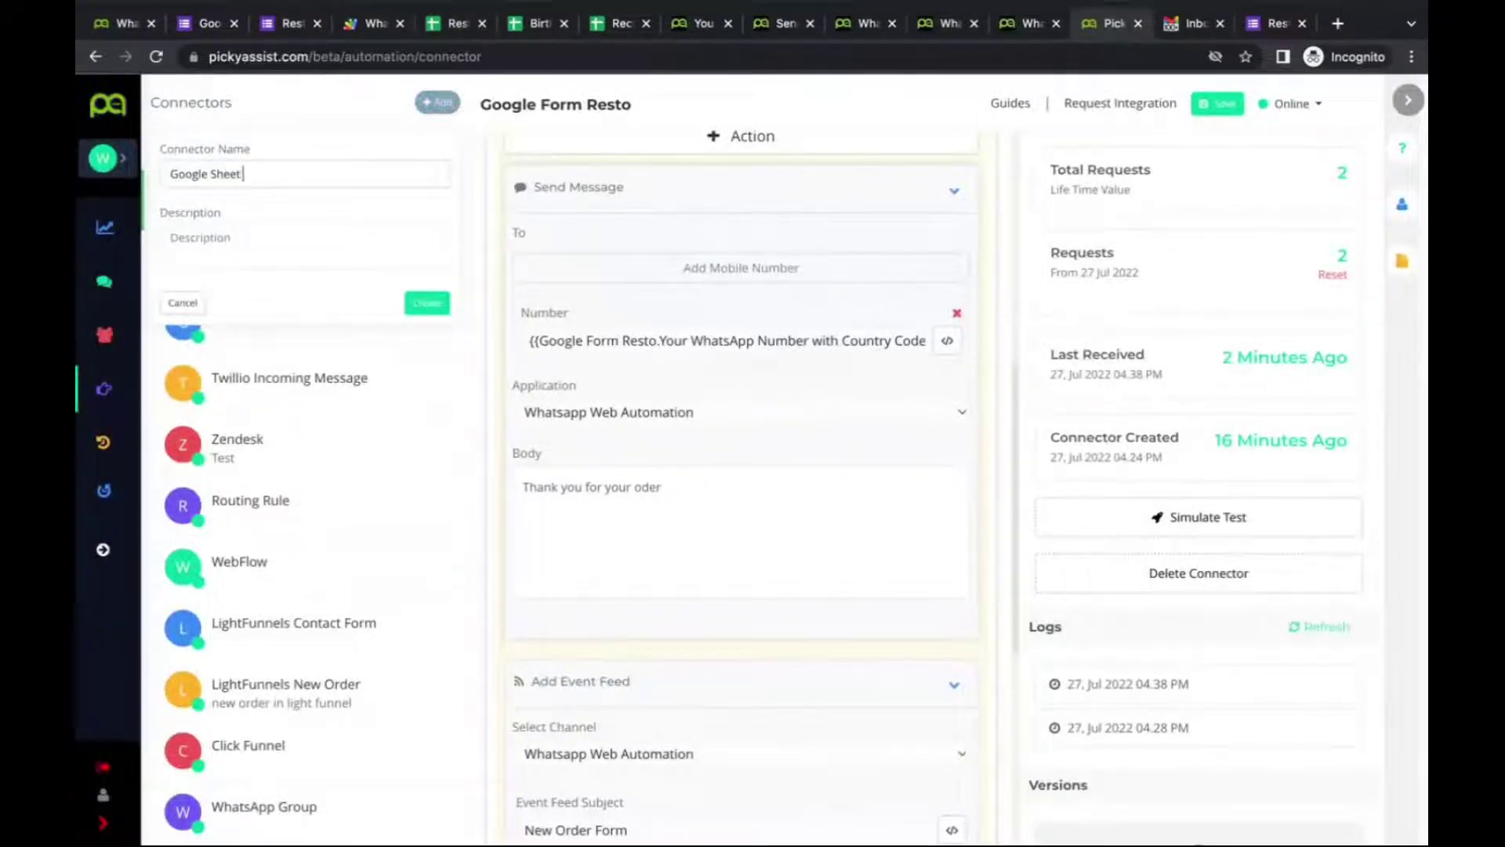
type(" Status Change")
left_click(430, 303)
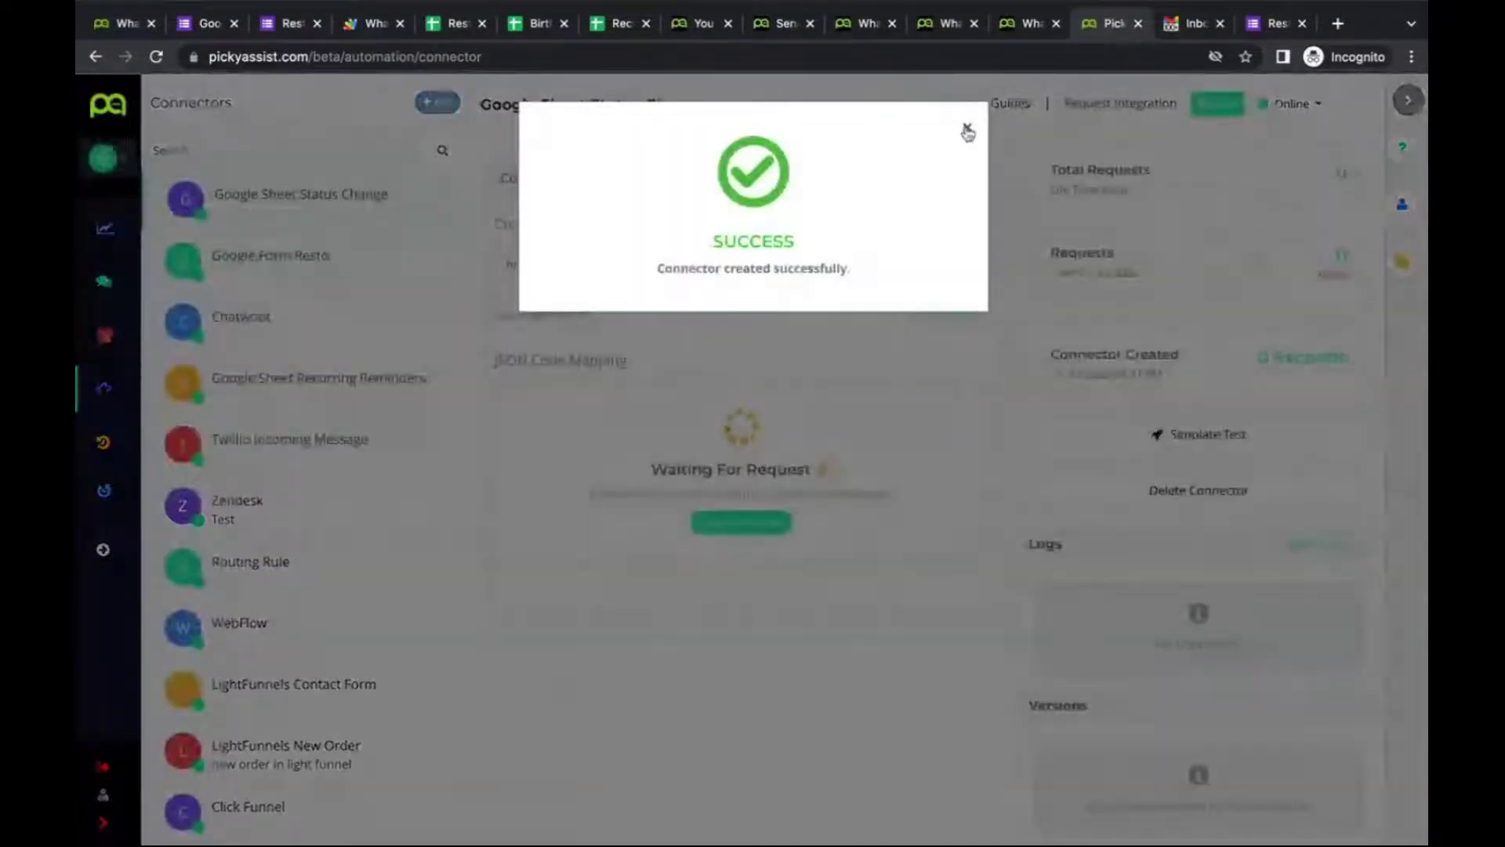
left_click(968, 127)
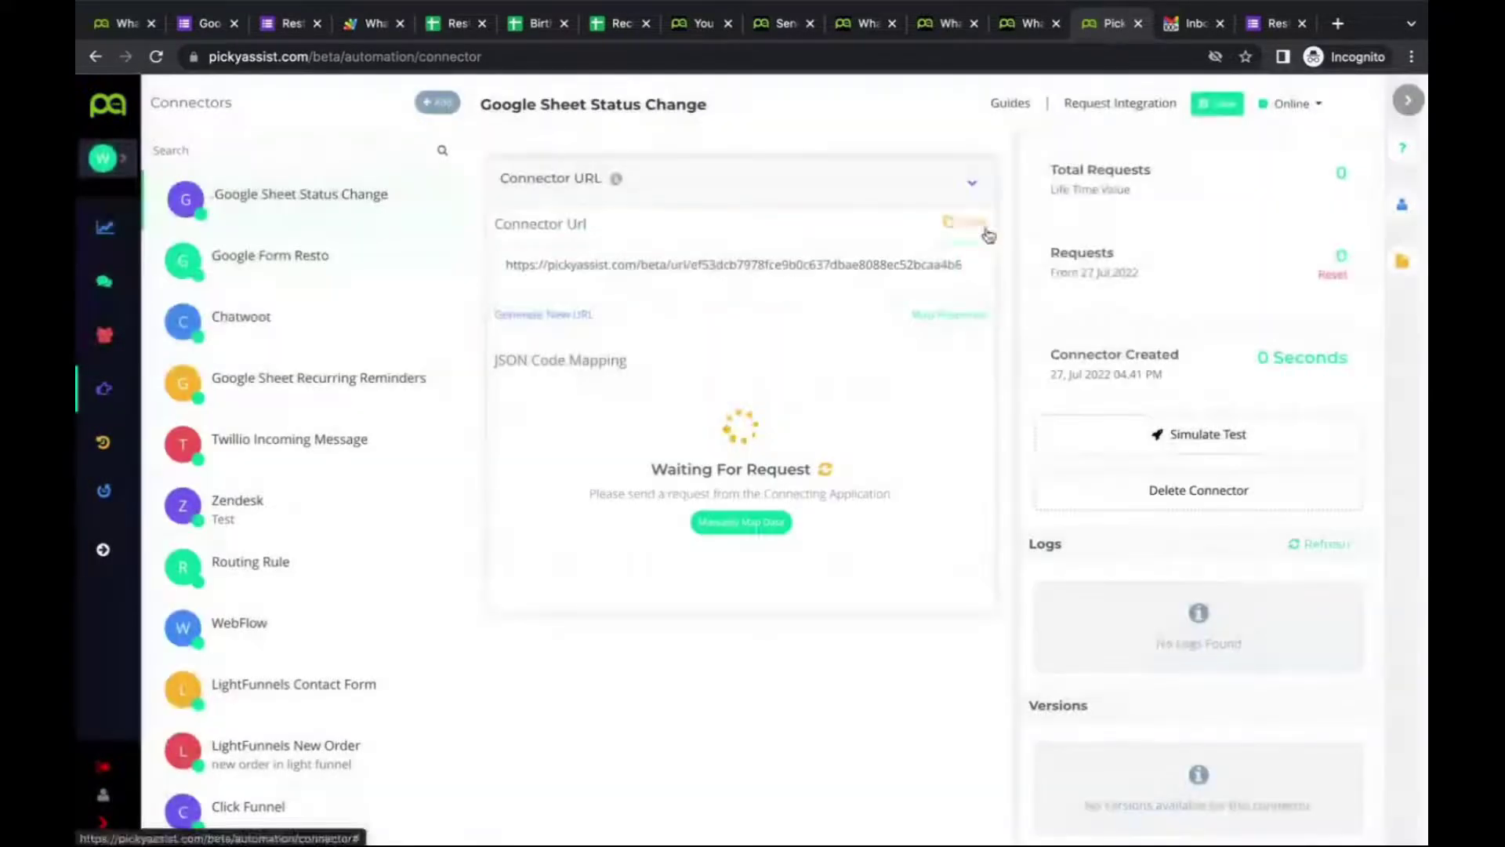
Step: Close the WhatsApp Alert Resto script tab and the Google Form integration guide tab
left_click(558, 25)
left_click(366, 25)
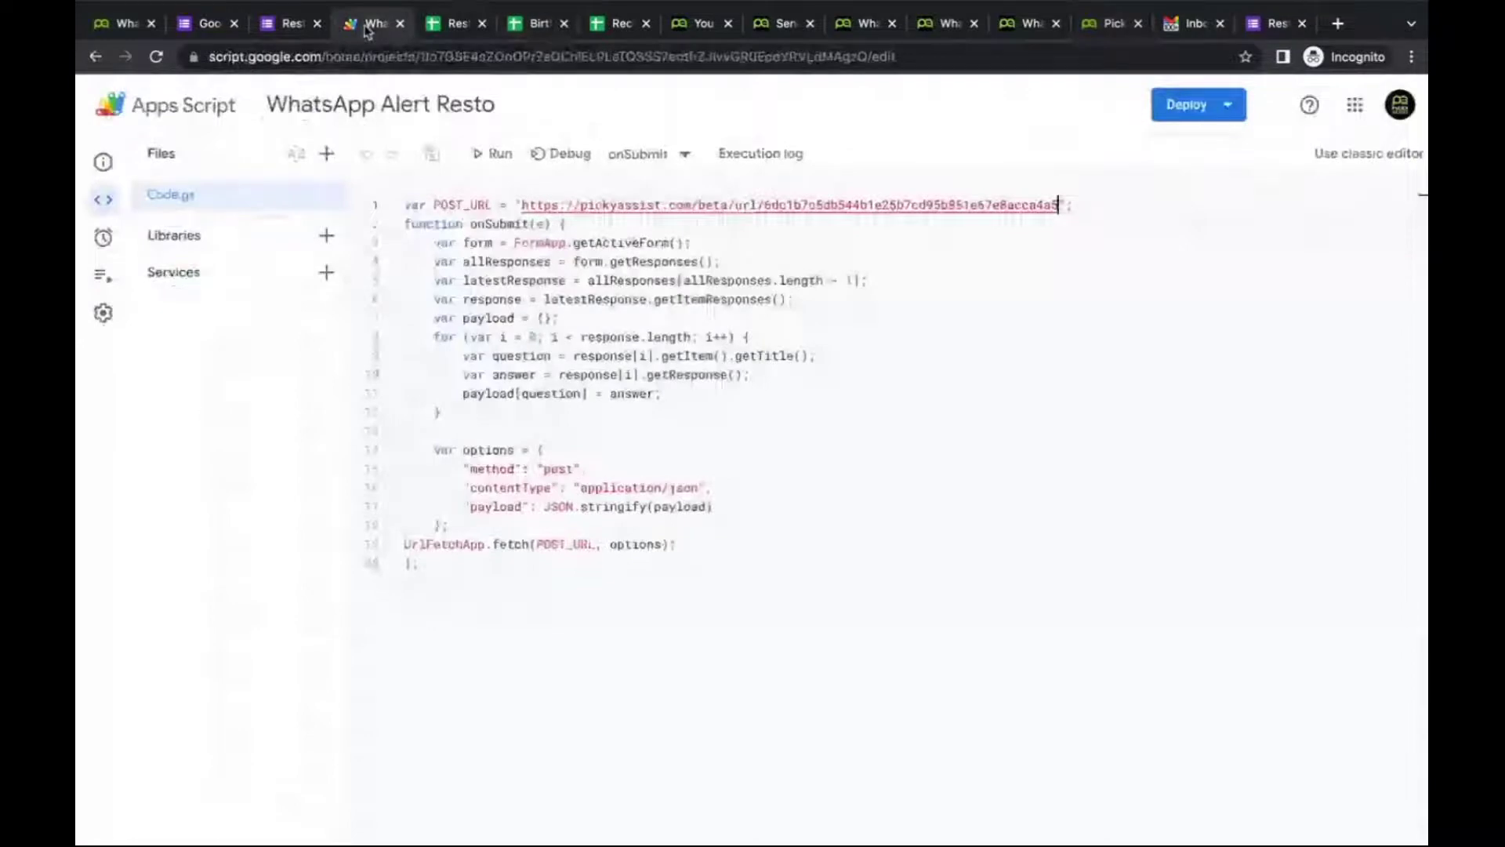
left_click(400, 24)
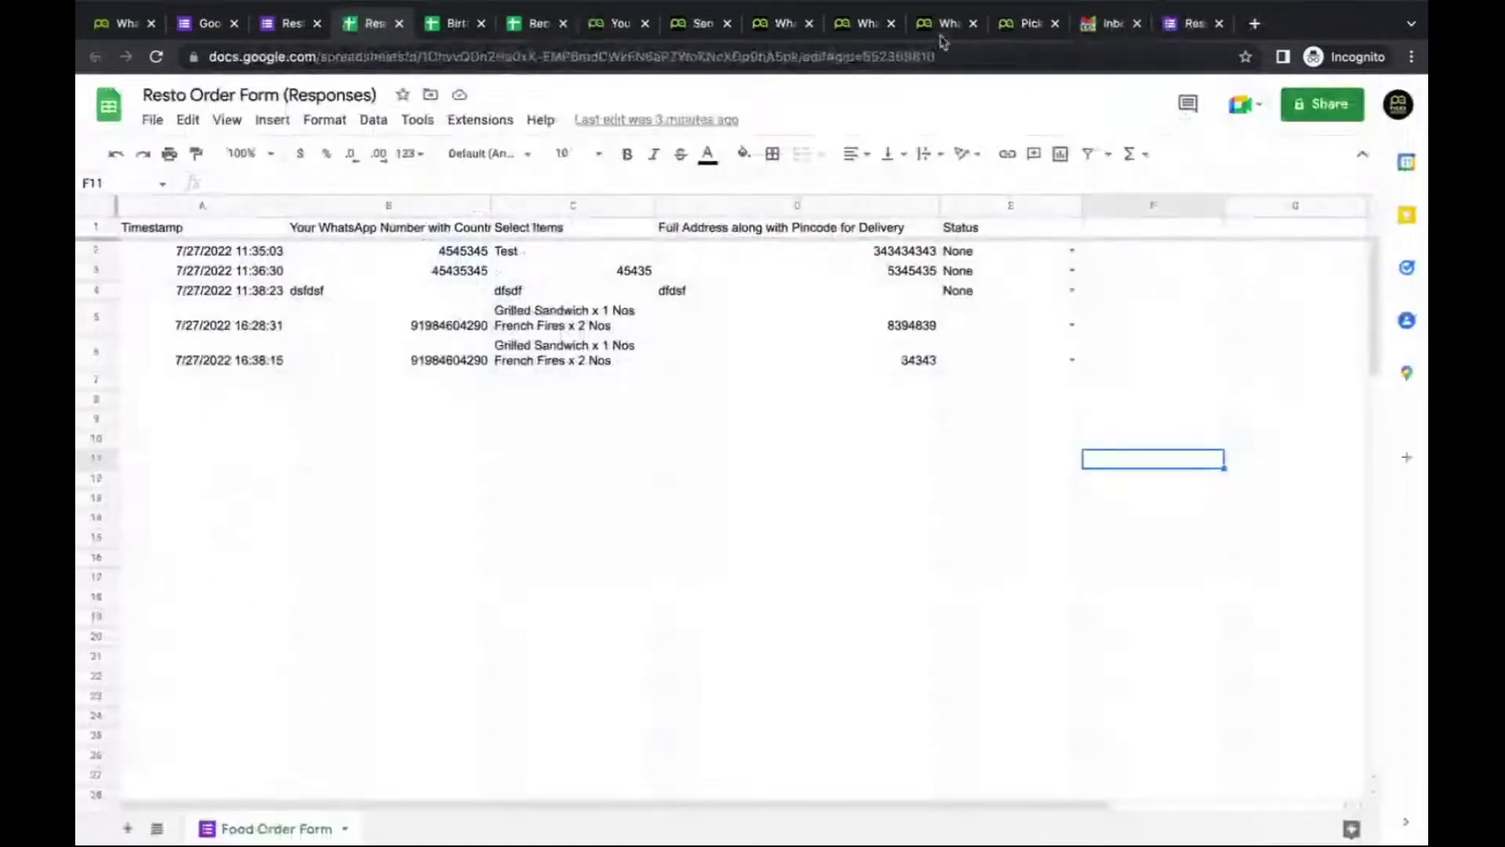
left_click(943, 25)
scroll(741, 562, "up", 3)
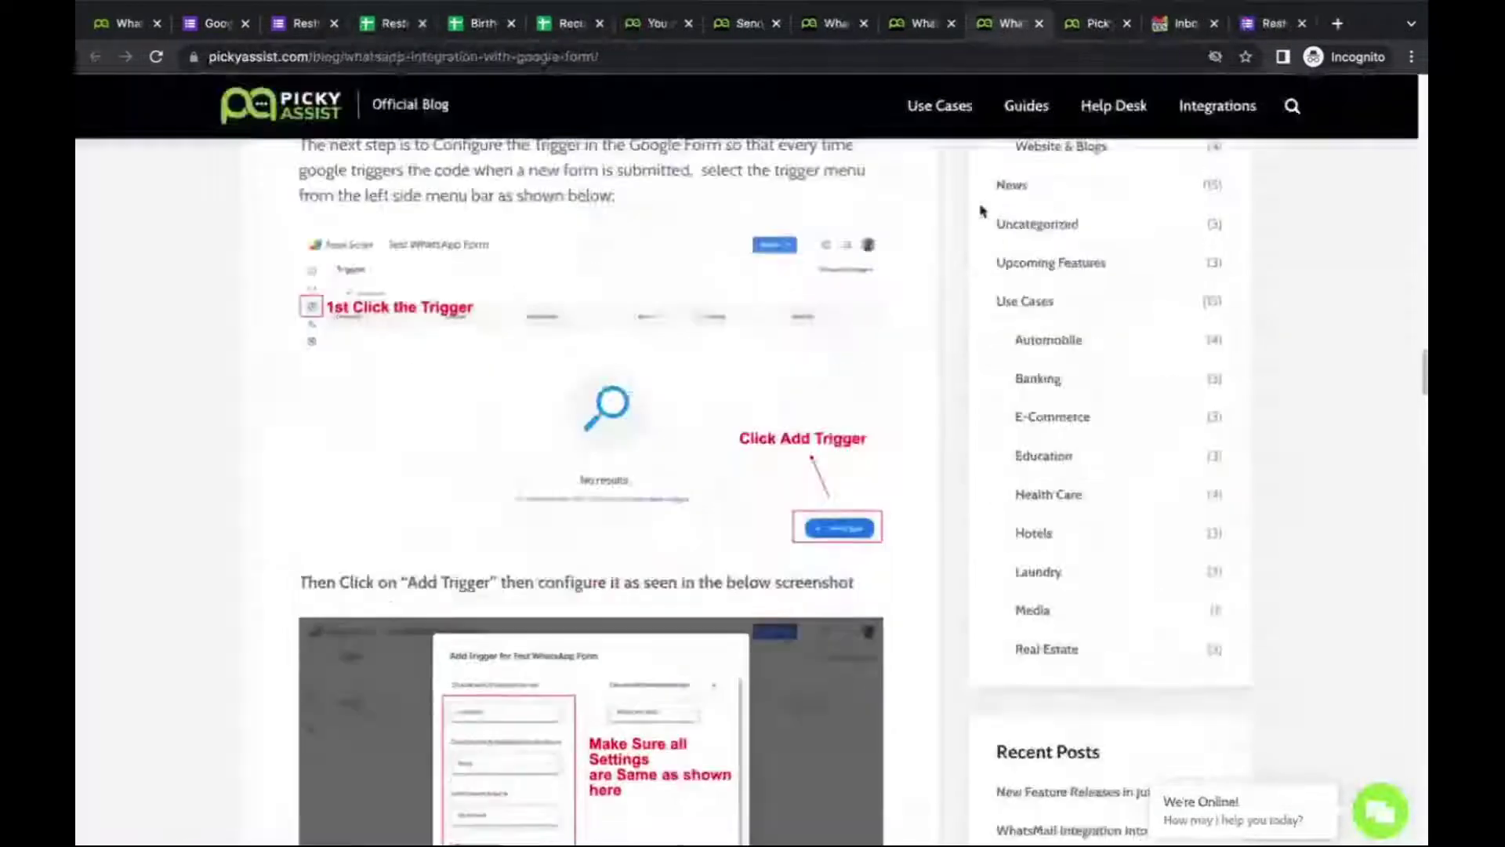
left_click(1039, 25)
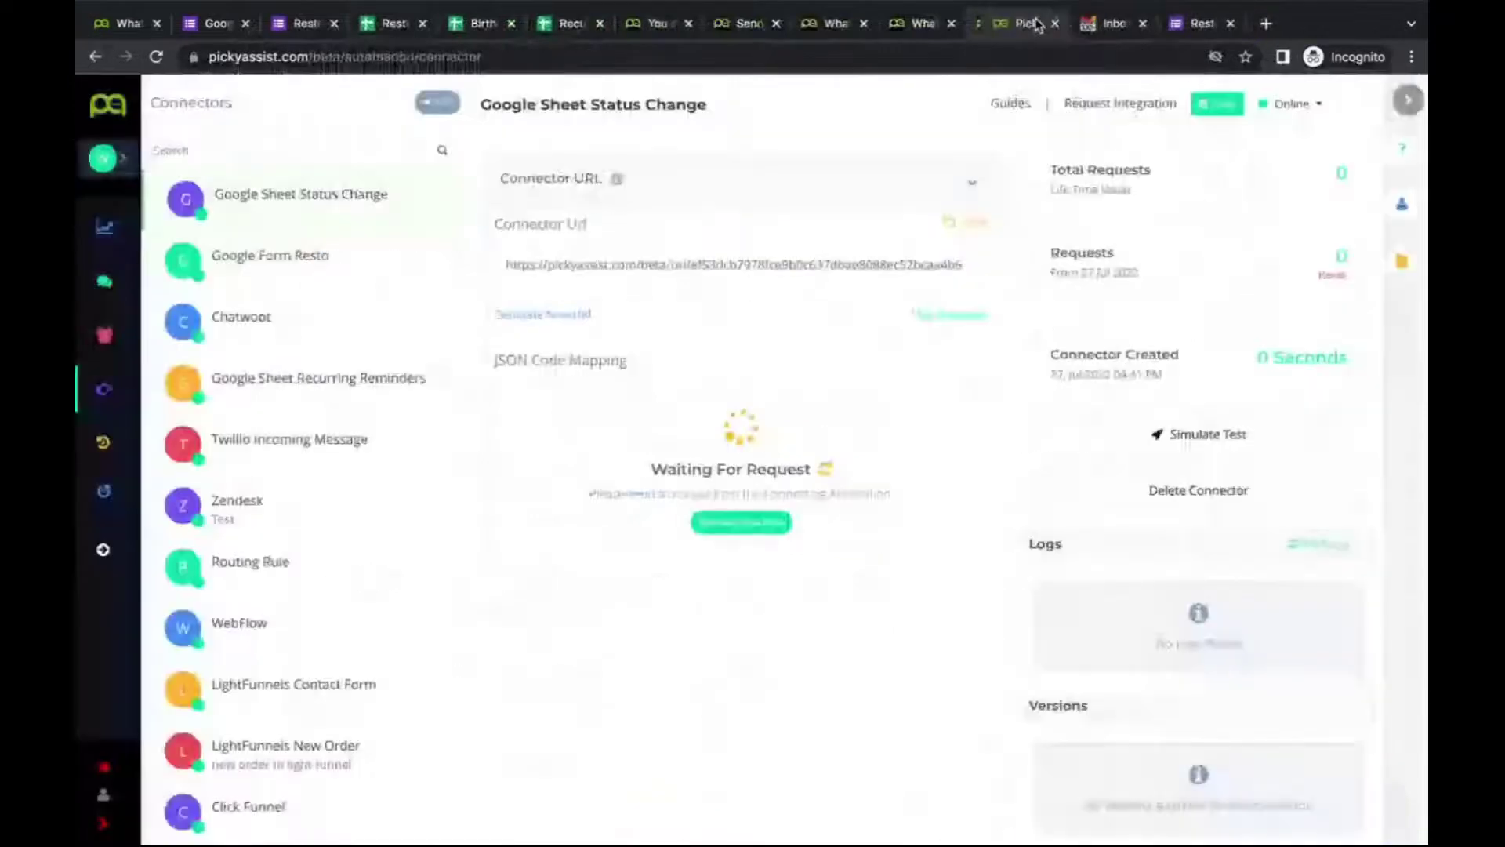
Step: Skim the WhatsApp Integration with Google Sheets guide to Tools > Script Editor, then return to the Resto sheet
left_click(924, 24)
scroll(746, 484, "down", 1)
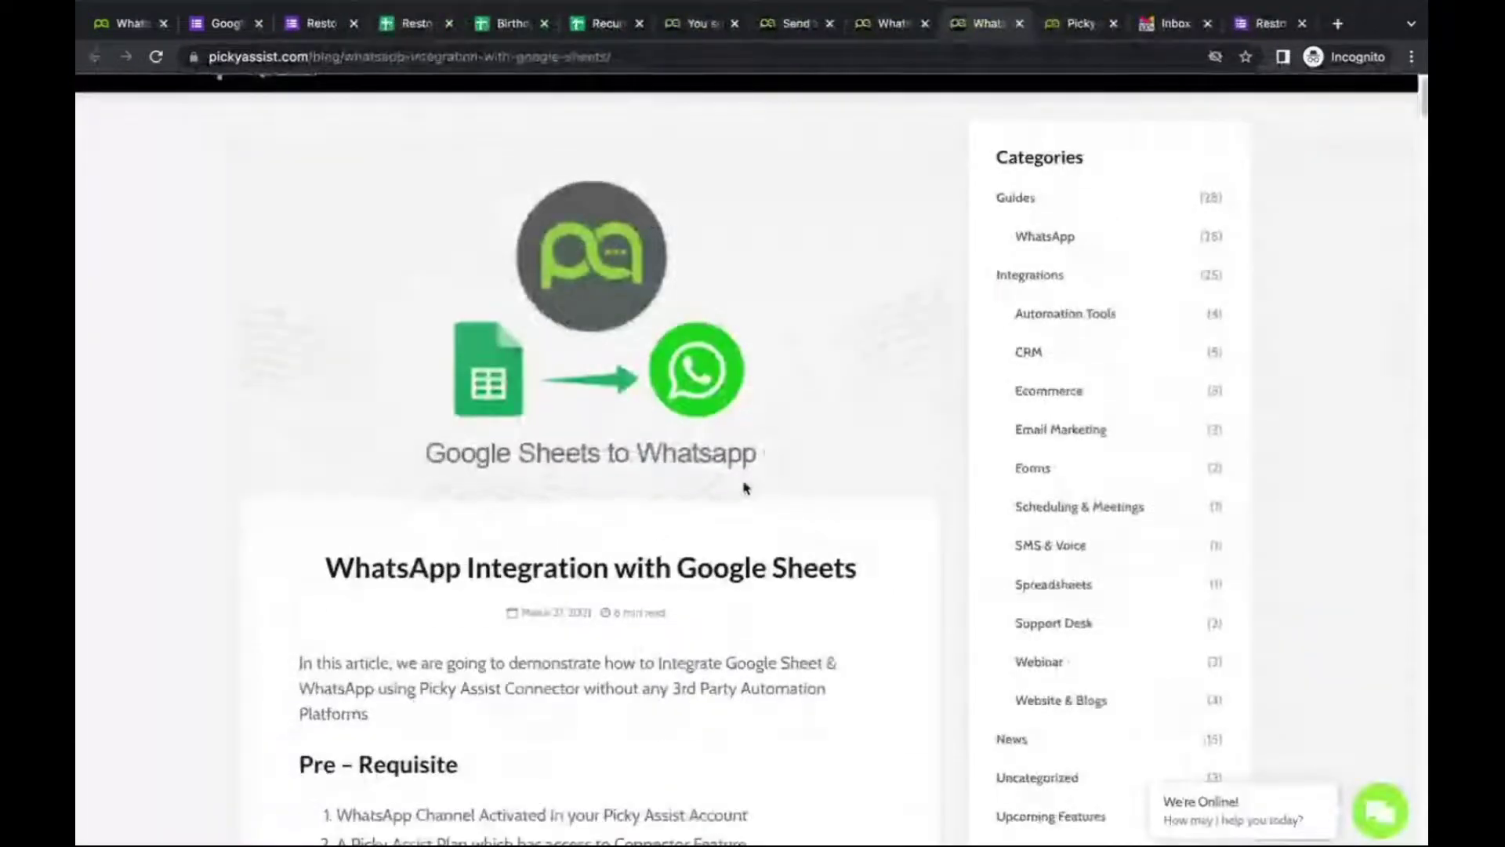
scroll(746, 487, "down", 3)
scroll(745, 531, "up", 1)
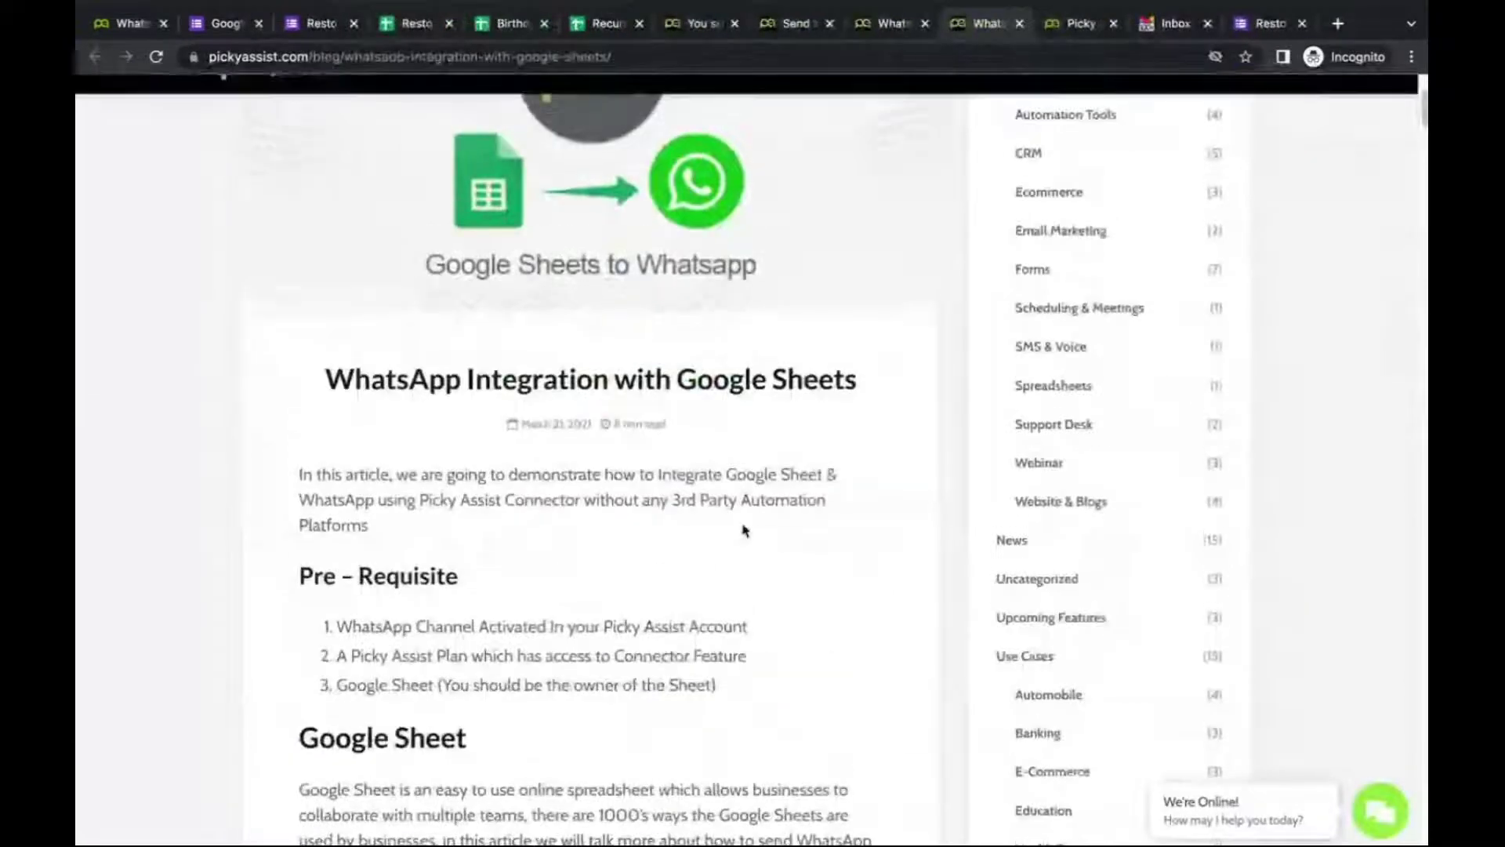
scroll(745, 530, "down", 15)
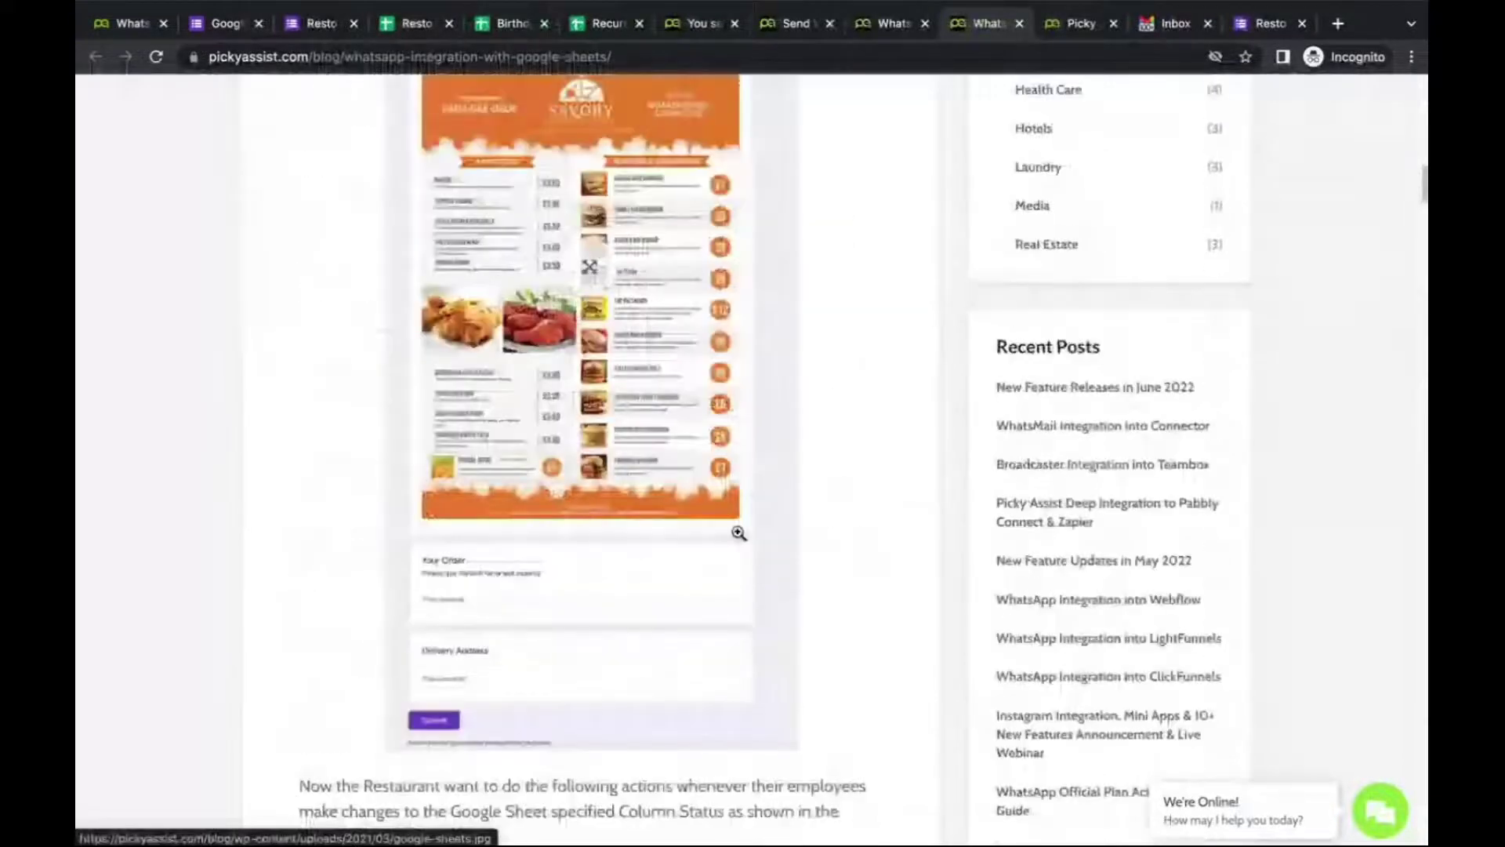
scroll(738, 533, "down", 8)
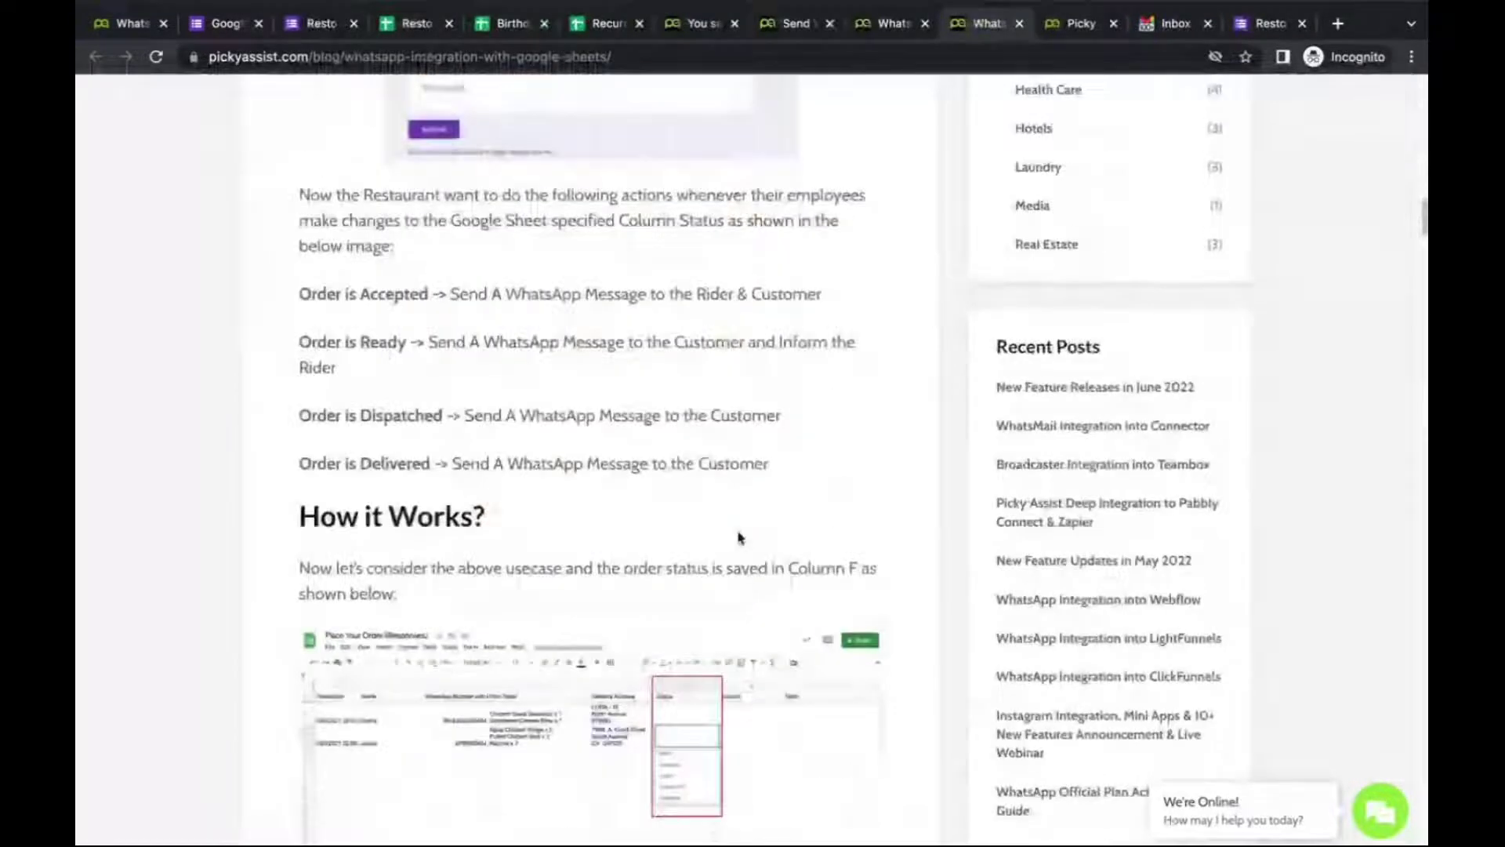
scroll(739, 535, "down", 3)
scroll(739, 533, "down", 10)
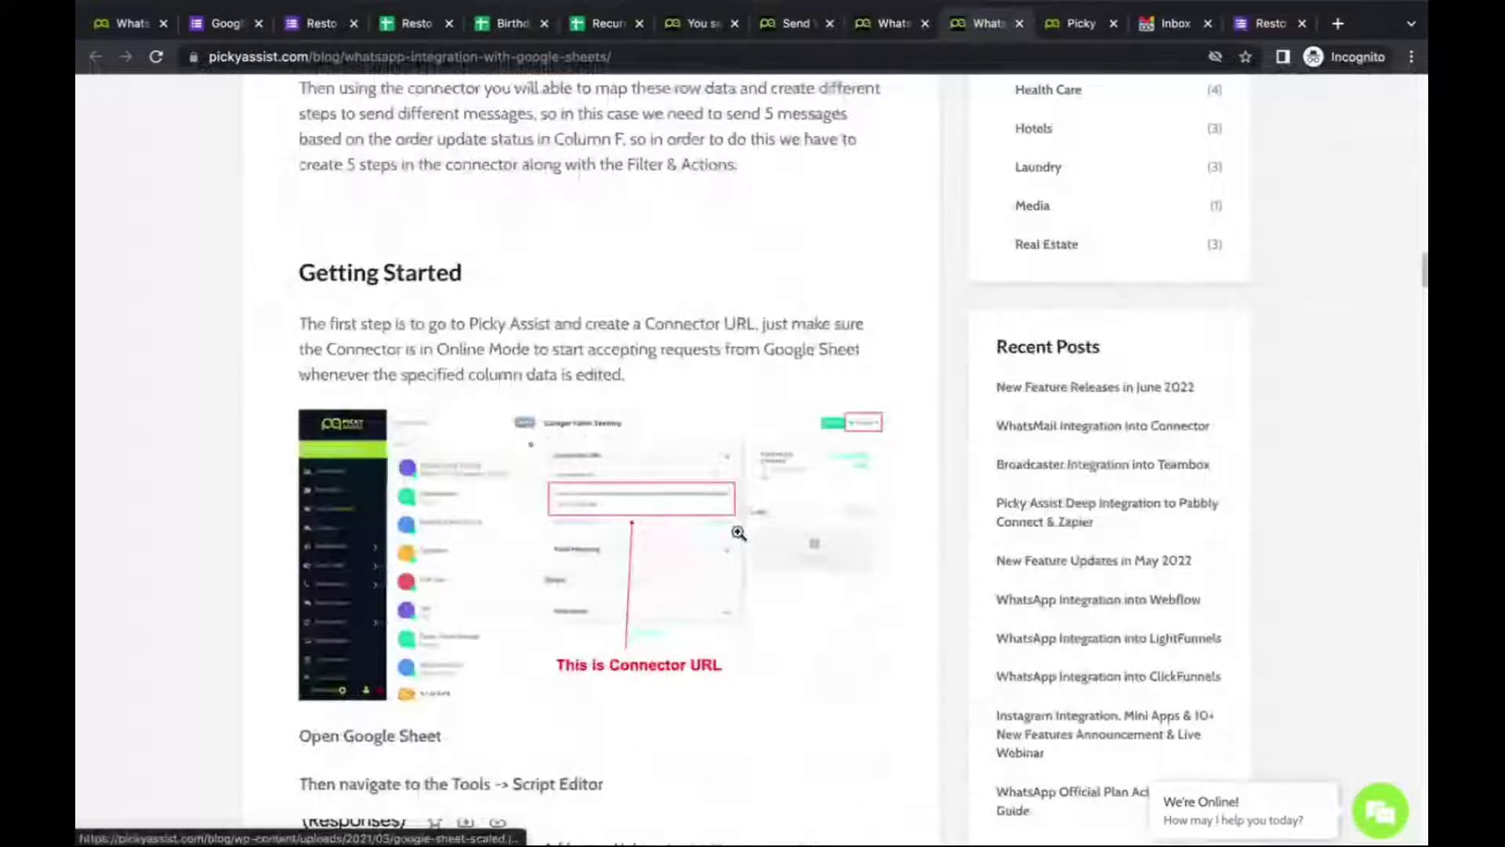
scroll(738, 533, "down", 6)
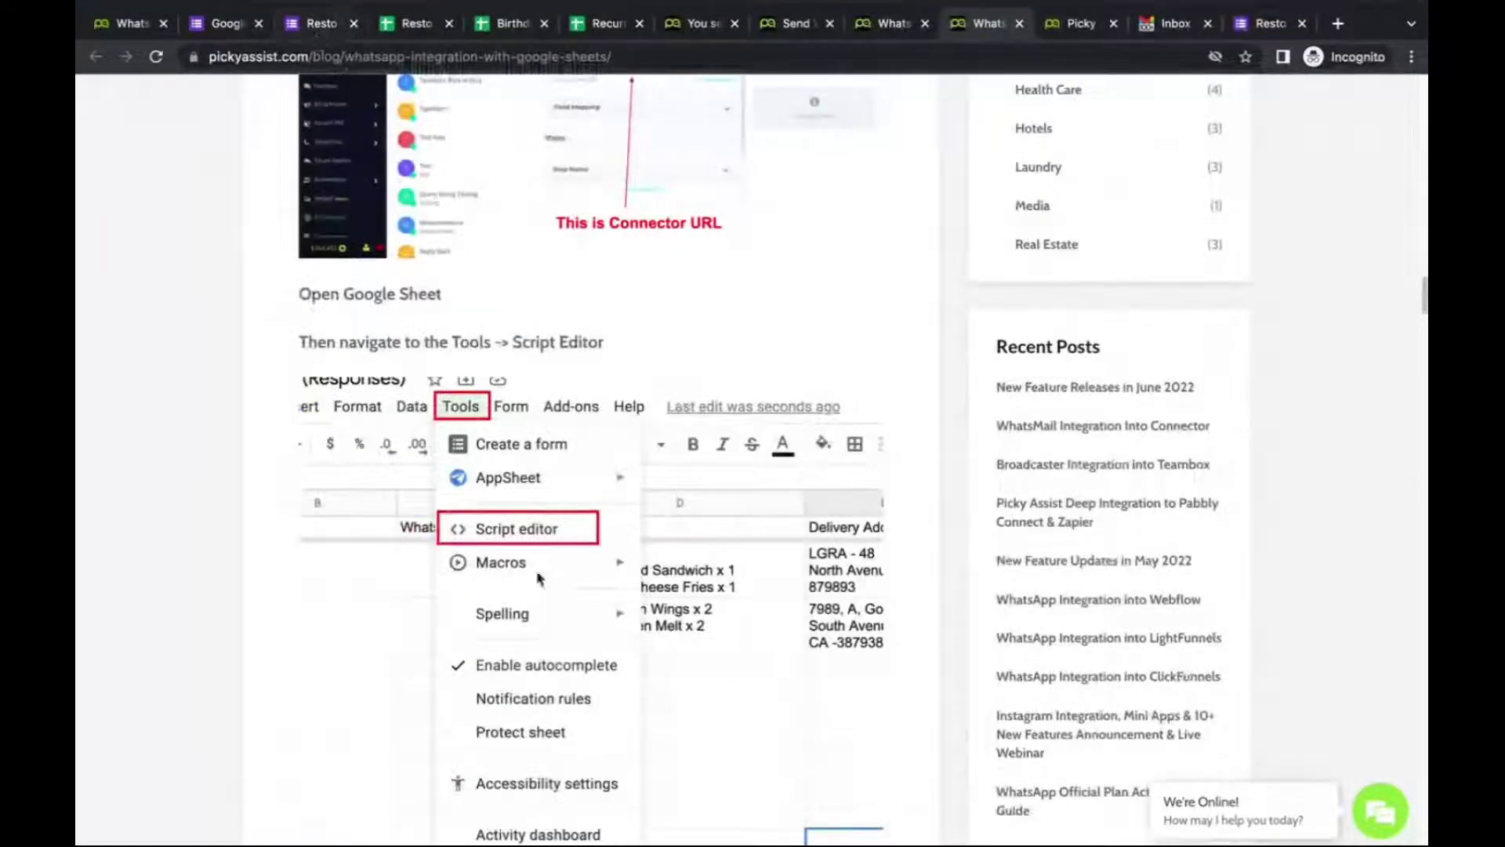
left_click(417, 33)
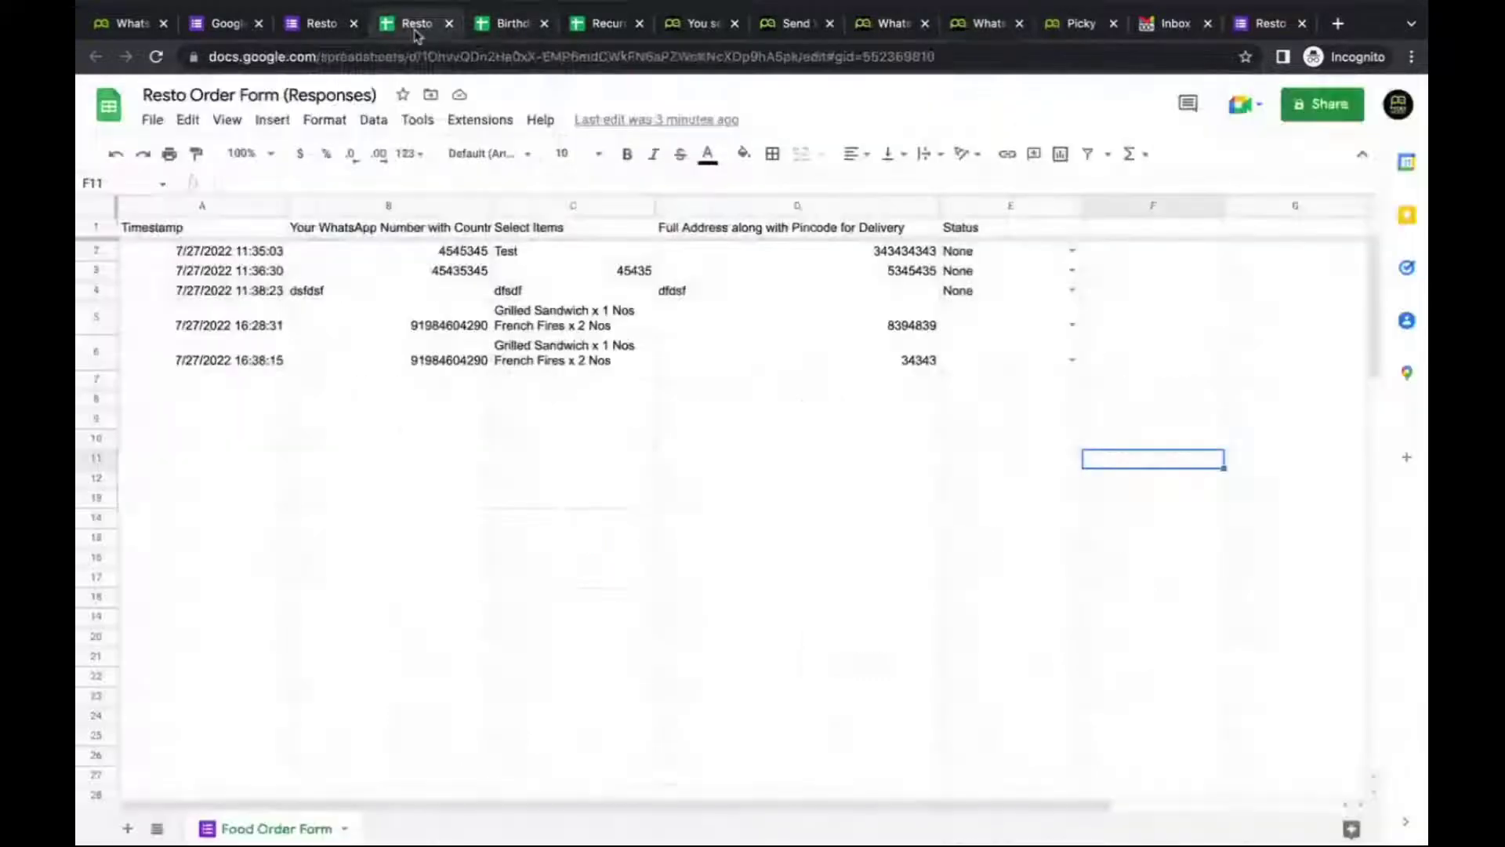
Step: Create a new untitled Apps Script project for the Resto order sheet via Extensions > Apps Script
left_click(492, 123)
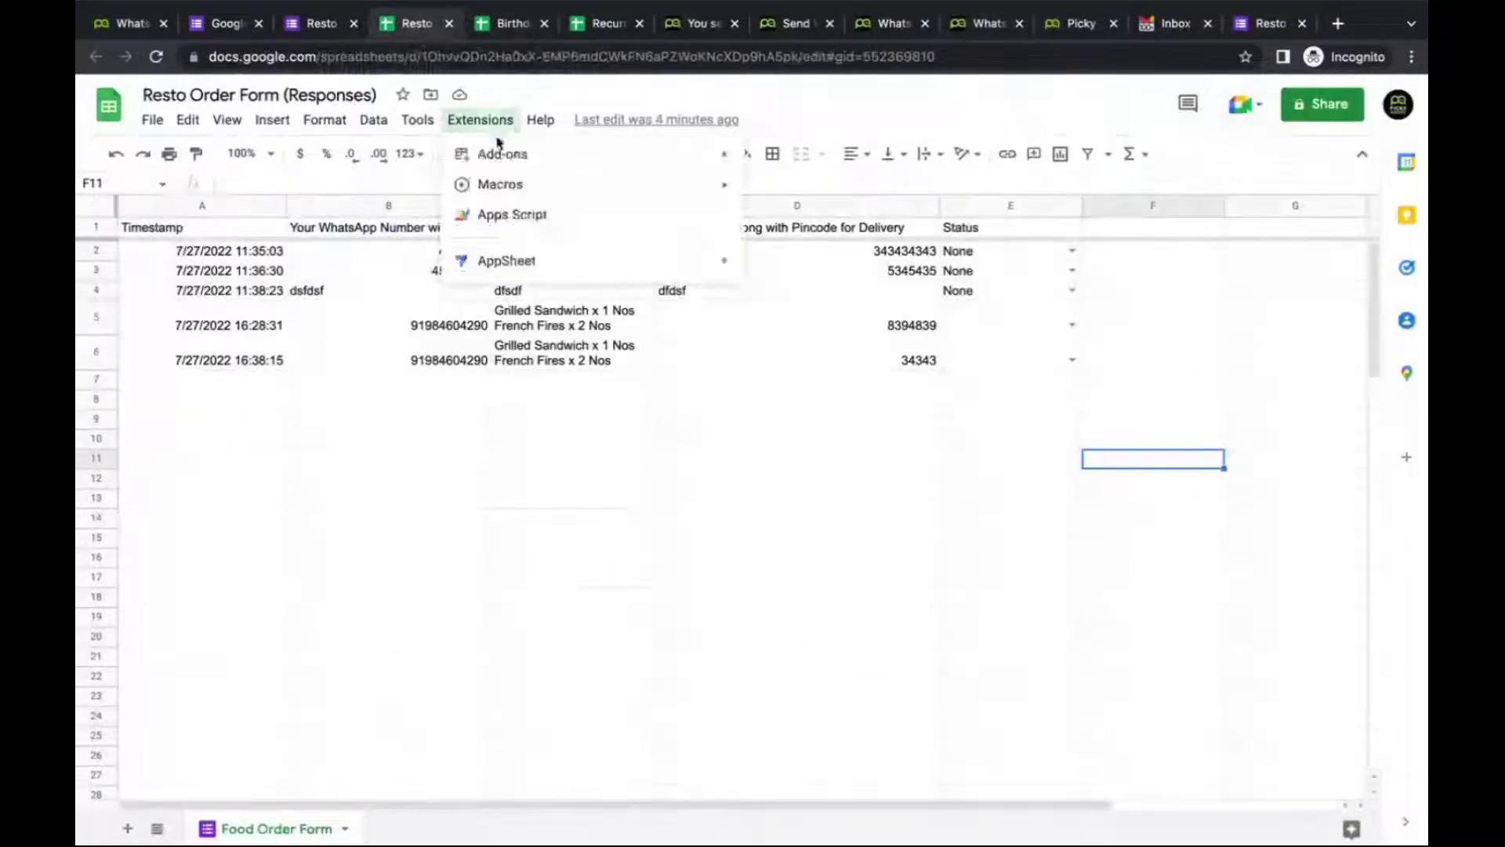
left_click(544, 218)
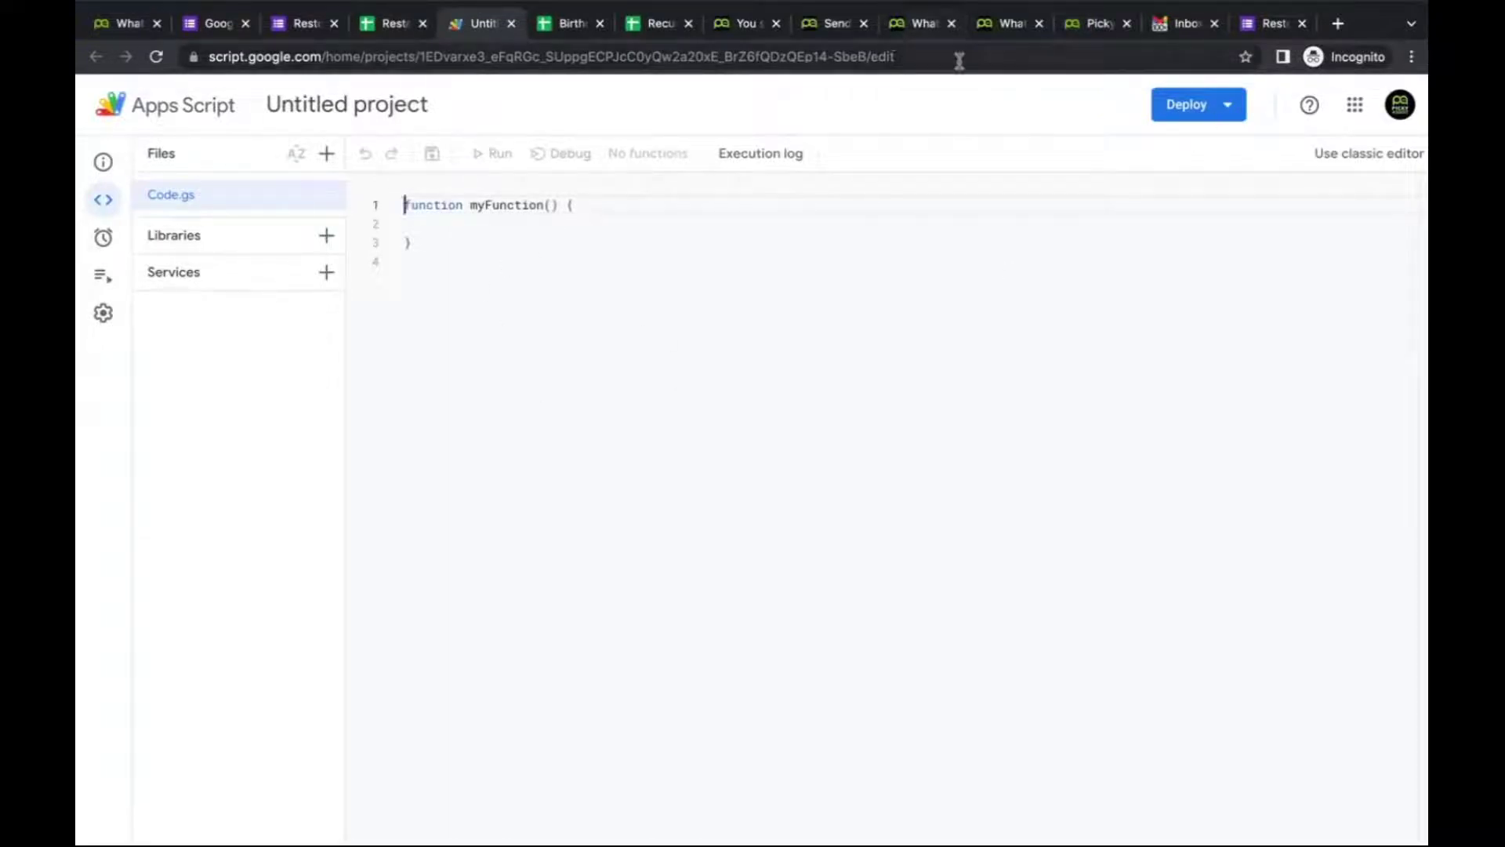
left_click(1092, 31)
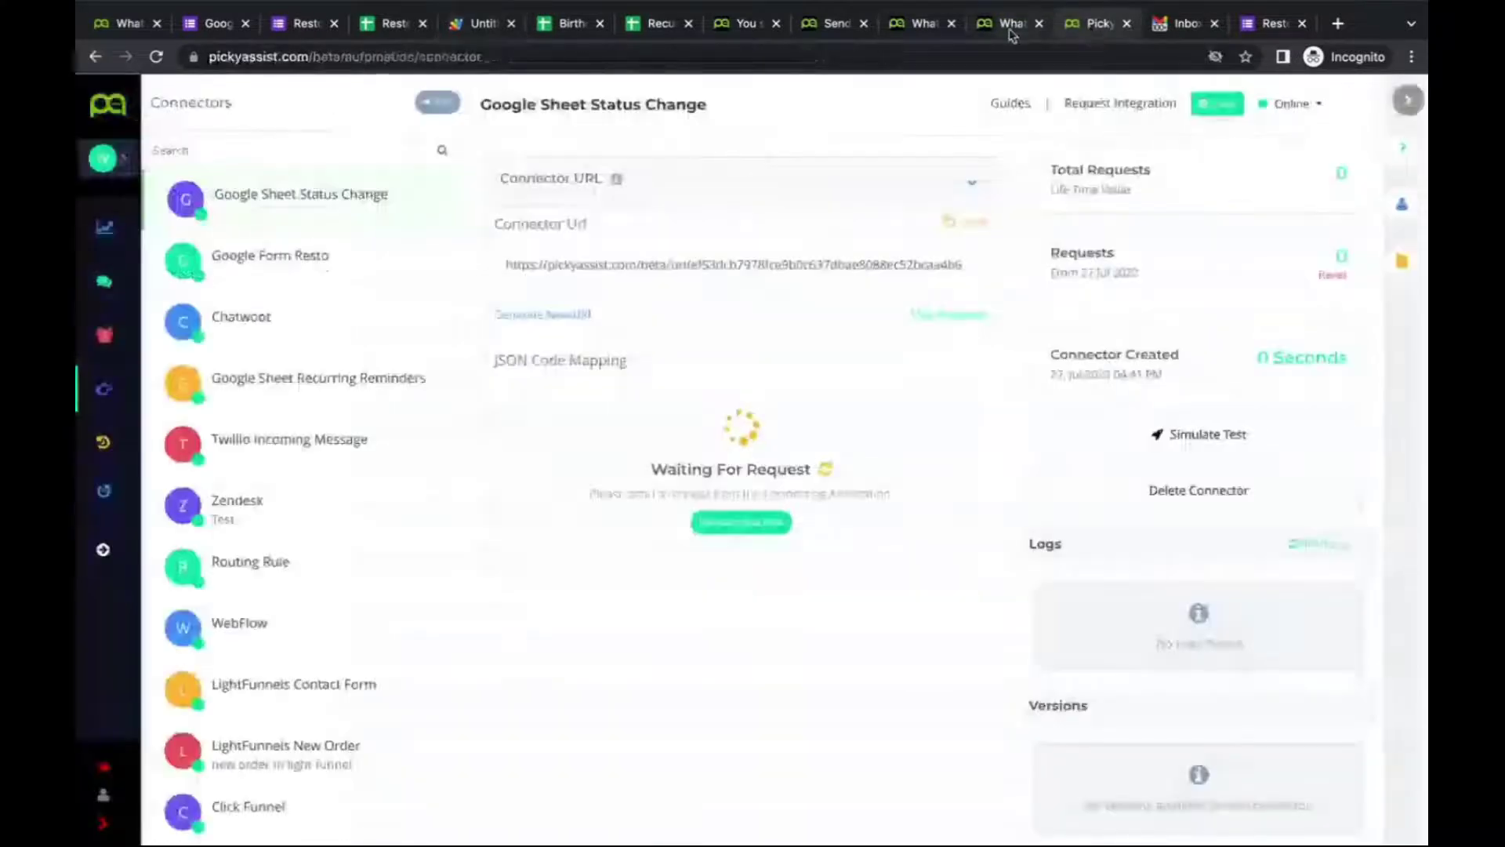
Step: Copy the guide's onEdit status-change script and paste it over the default code in Code.gs
left_click(1011, 31)
scroll(651, 544, "down", 10)
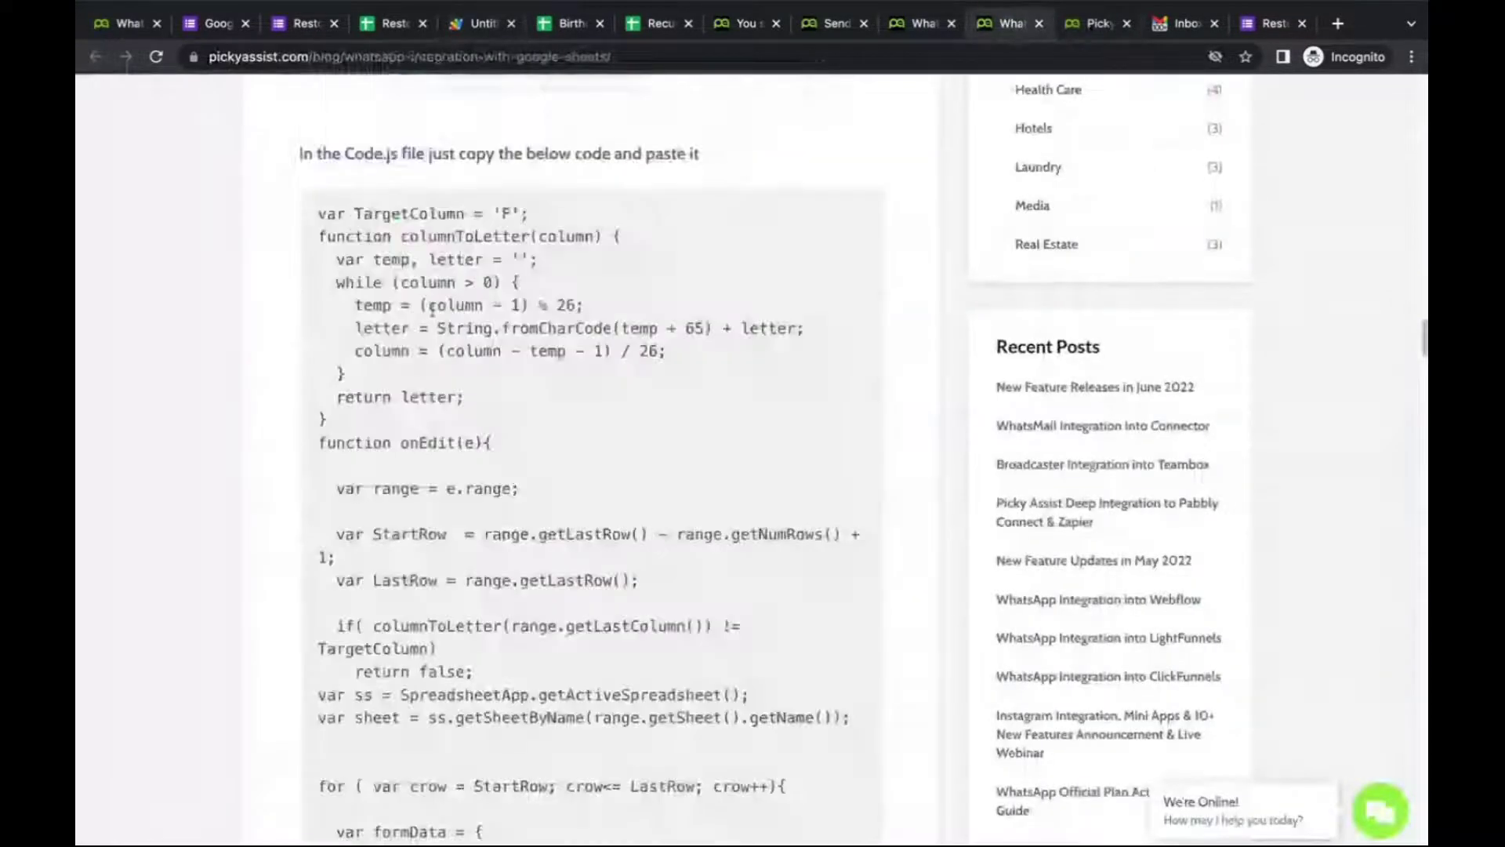
left_click_drag(317, 215, 457, 517)
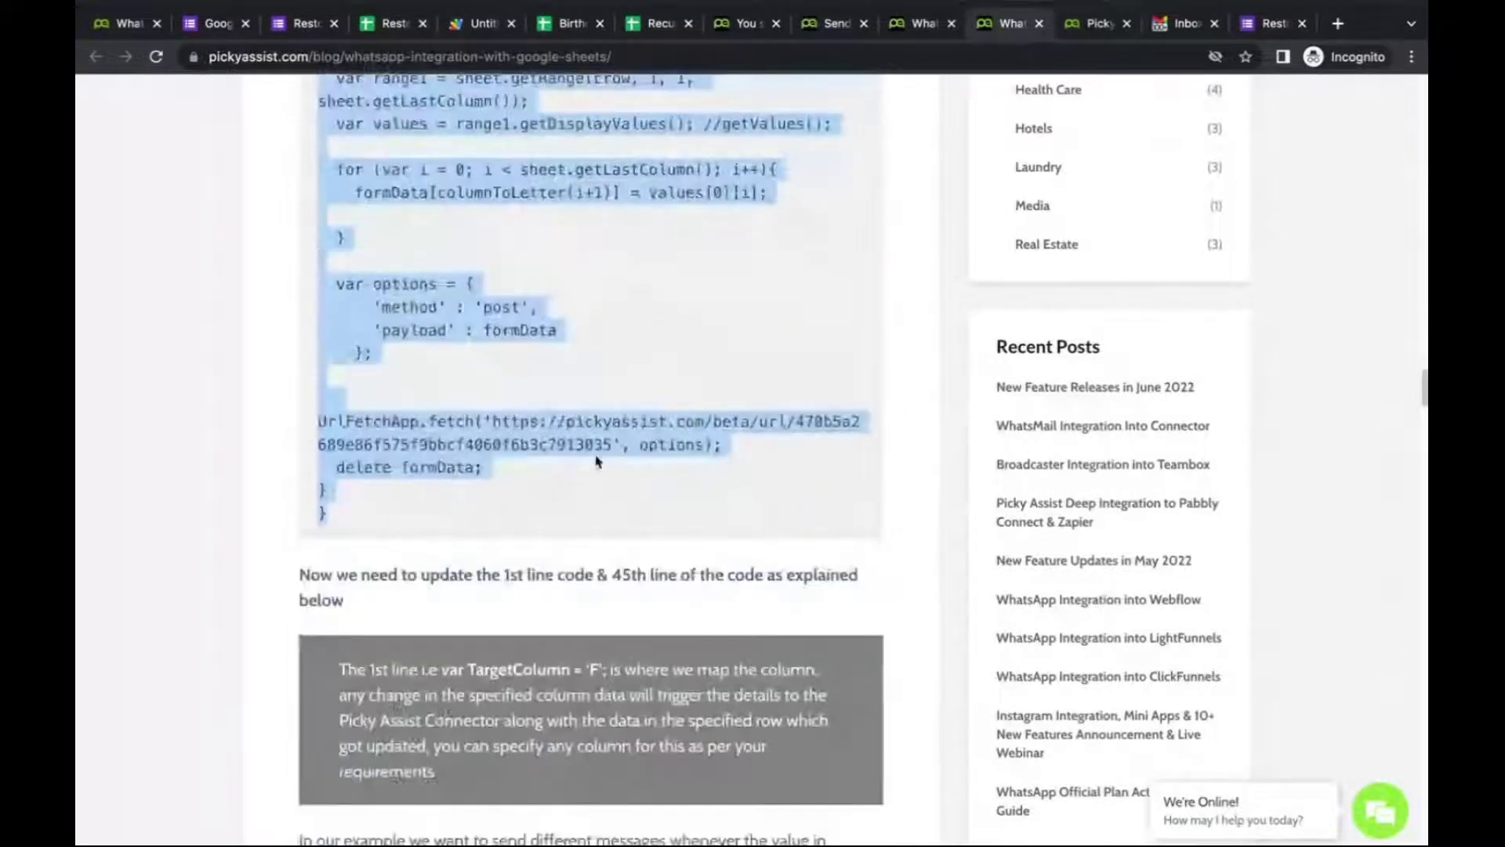
scroll(596, 461, "up", 4)
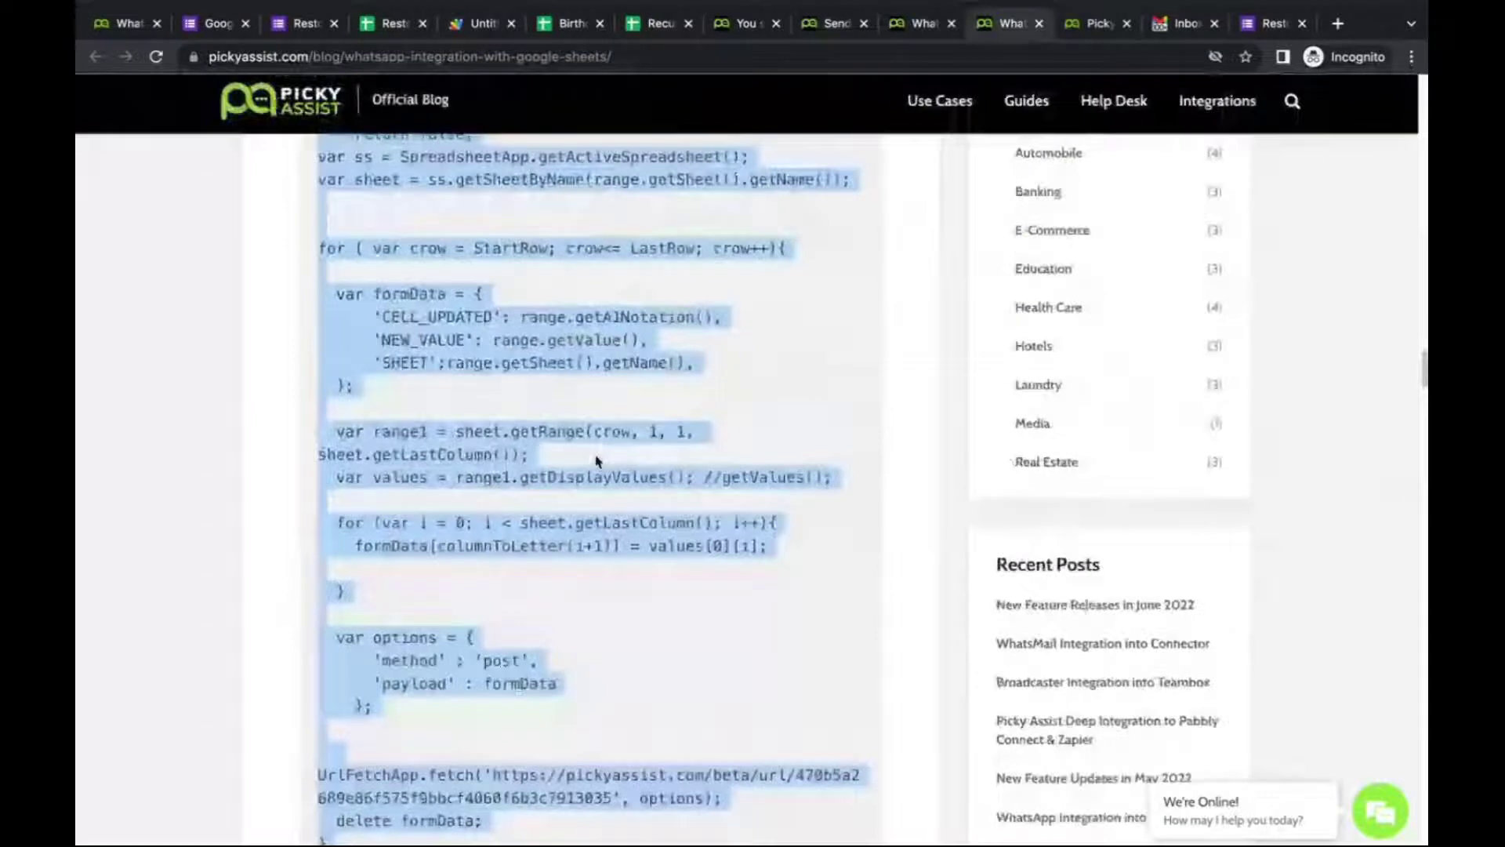
scroll(596, 461, "up", 5)
scroll(596, 461, "up", 4)
key("ctrl+5")
key("ctrl+a")
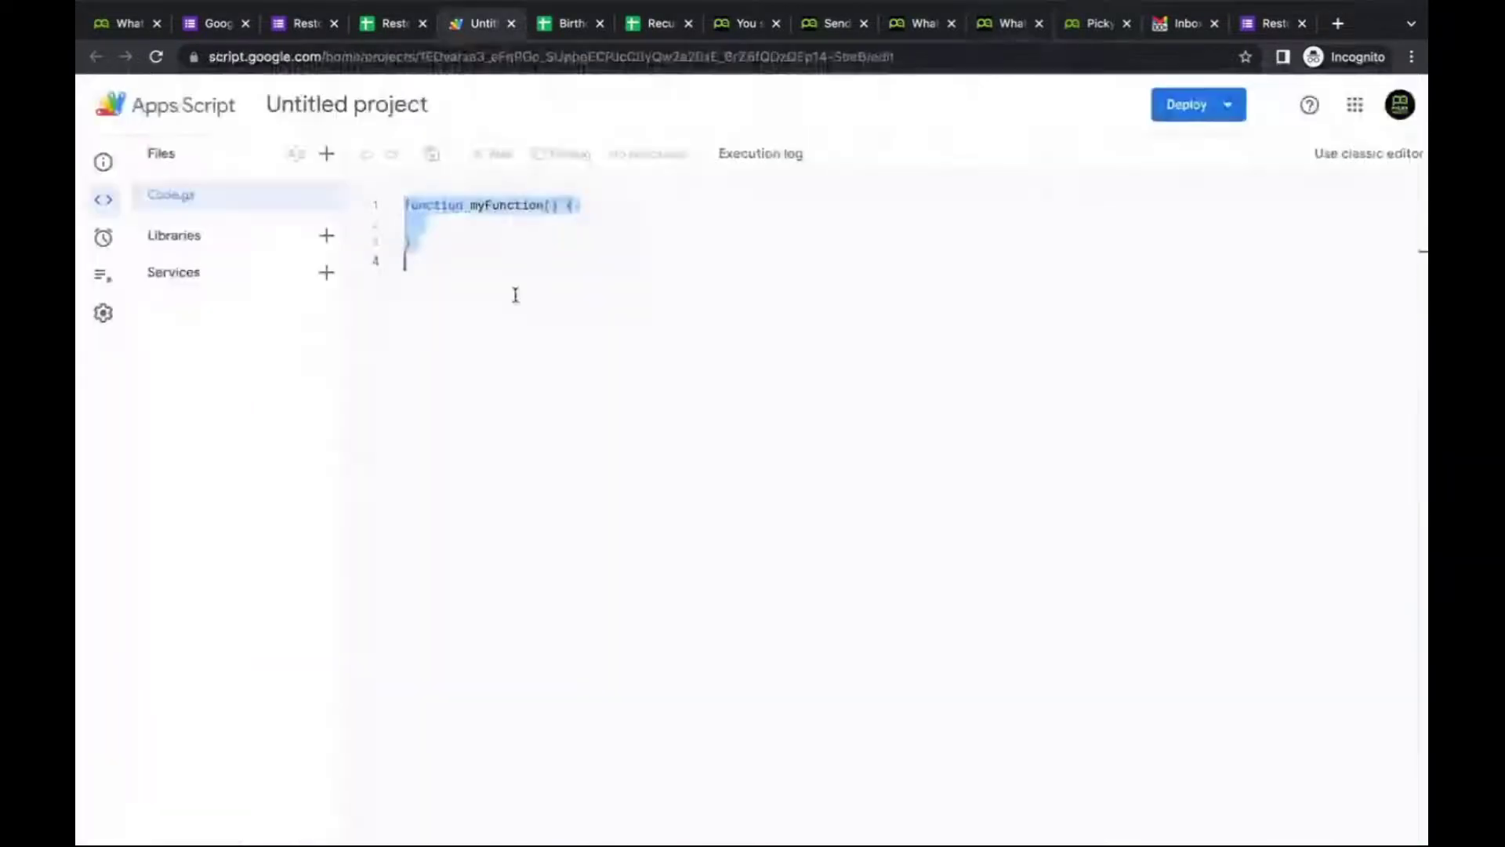
key("ctrl+v")
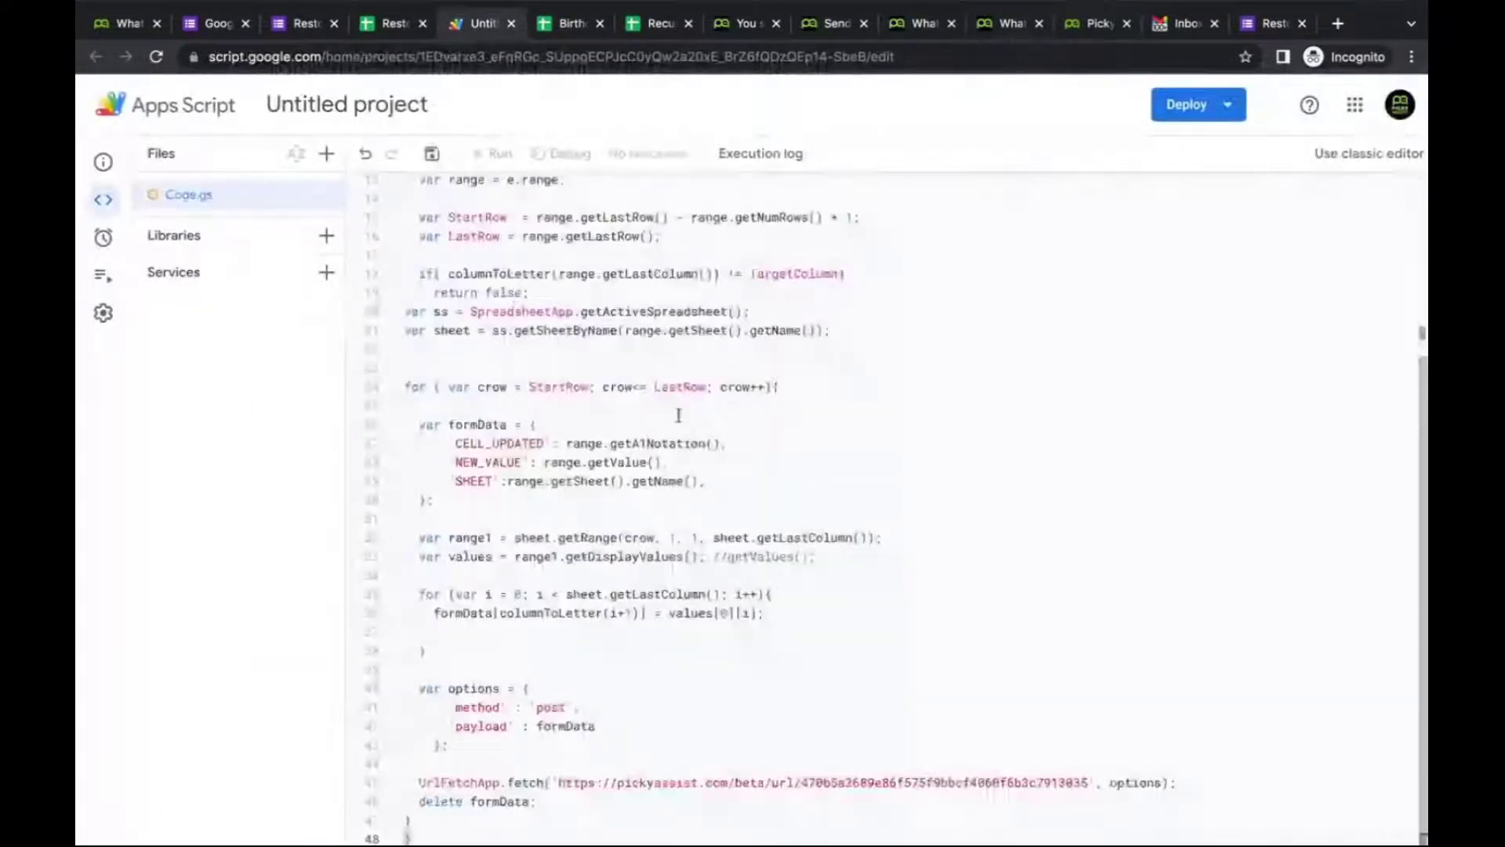
scroll(679, 415, "up", 3)
left_click(1095, 25)
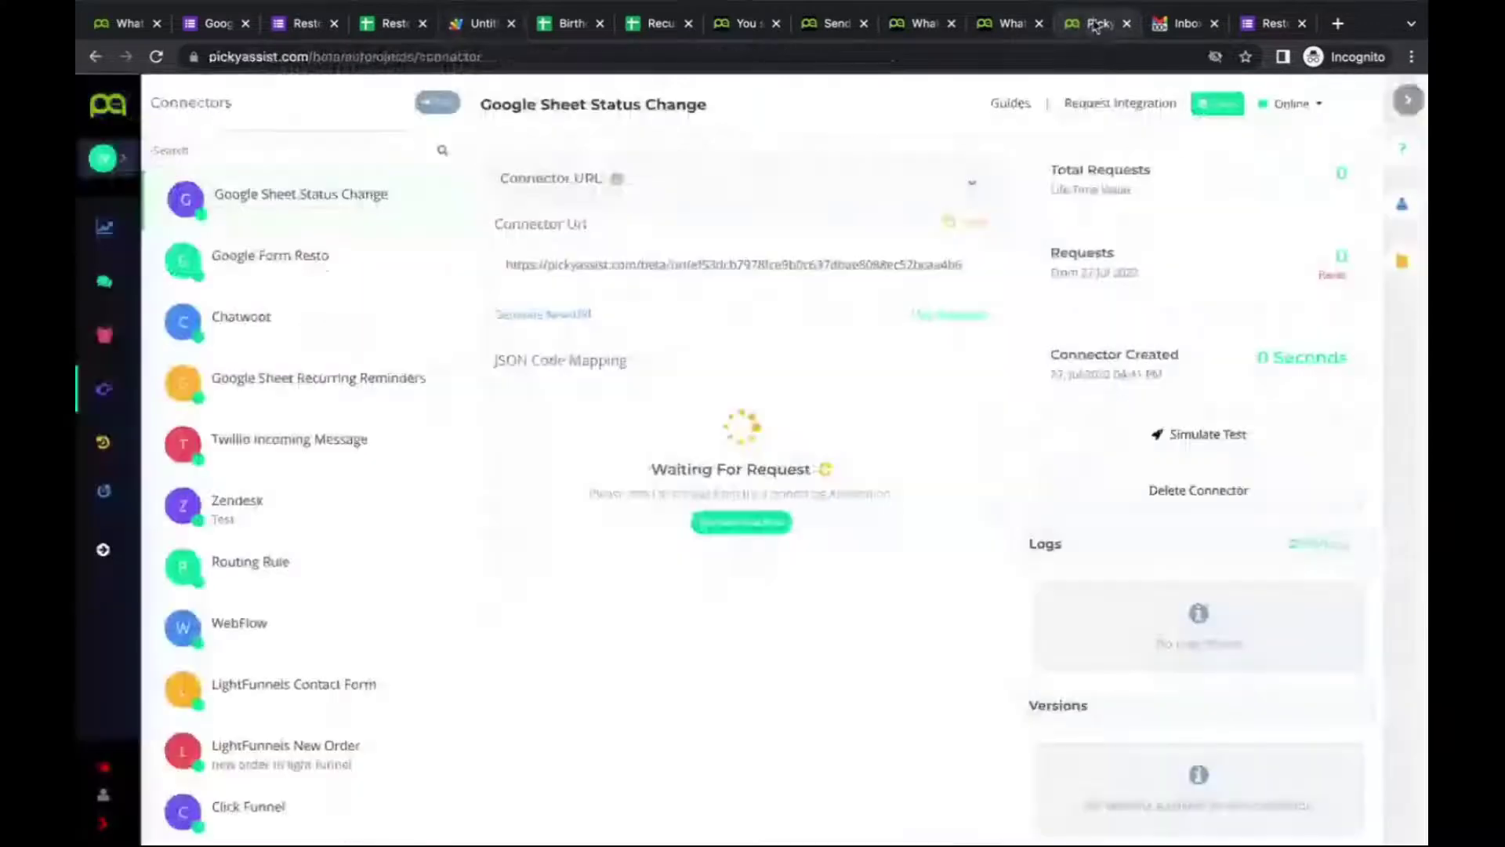
Step: Scroll through the Google Sheets guide to review the script's configuration instructions
left_click(1012, 23)
scroll(669, 519, "down", 5)
scroll(669, 518, "down", 10)
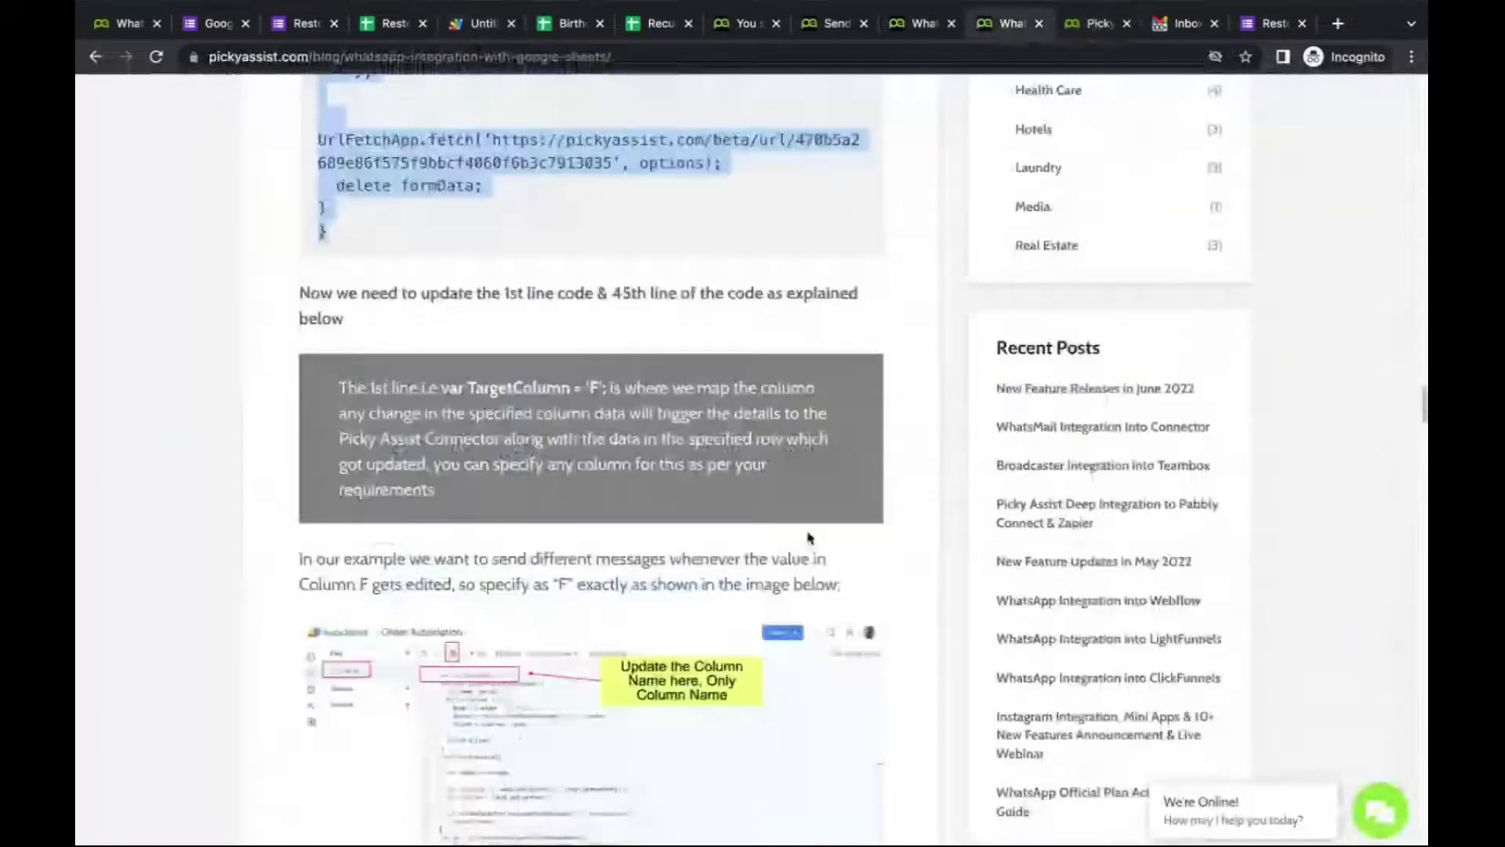
scroll(810, 537, "down", 3)
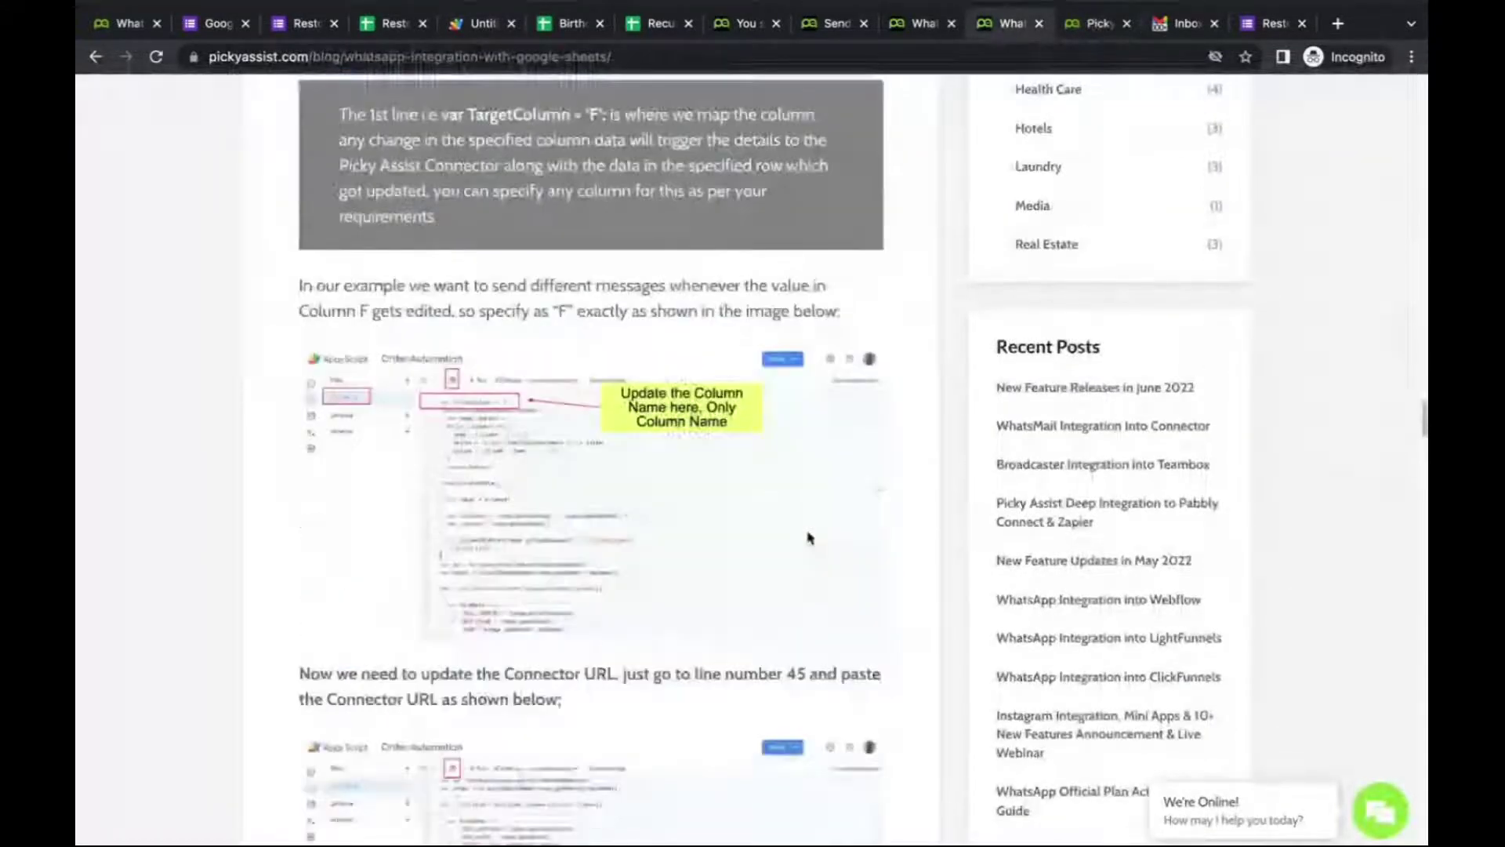
scroll(725, 464, "down", 1)
scroll(725, 464, "down", 3)
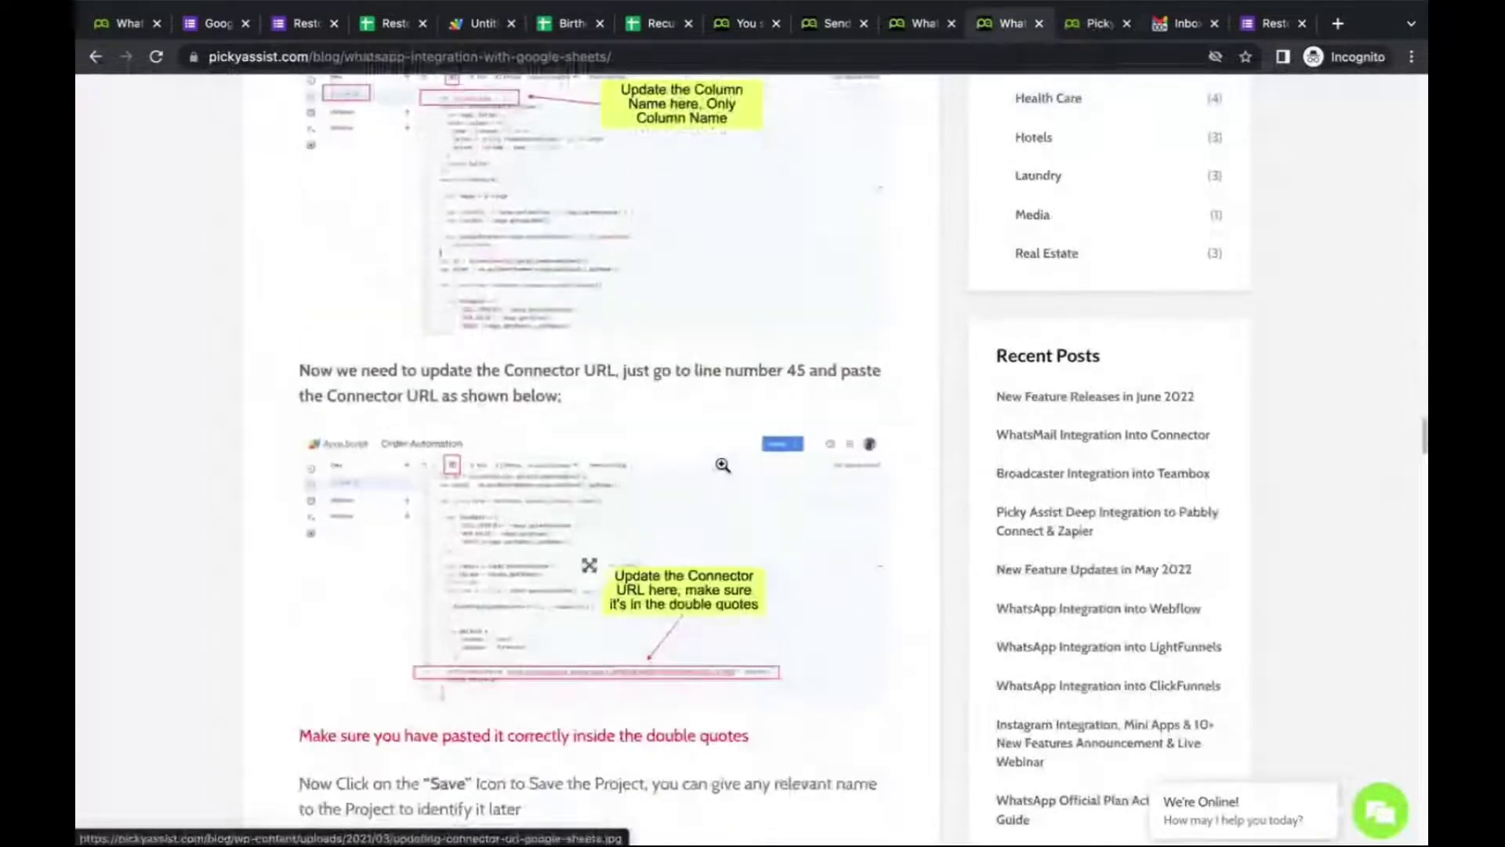
scroll(722, 465, "up", 3)
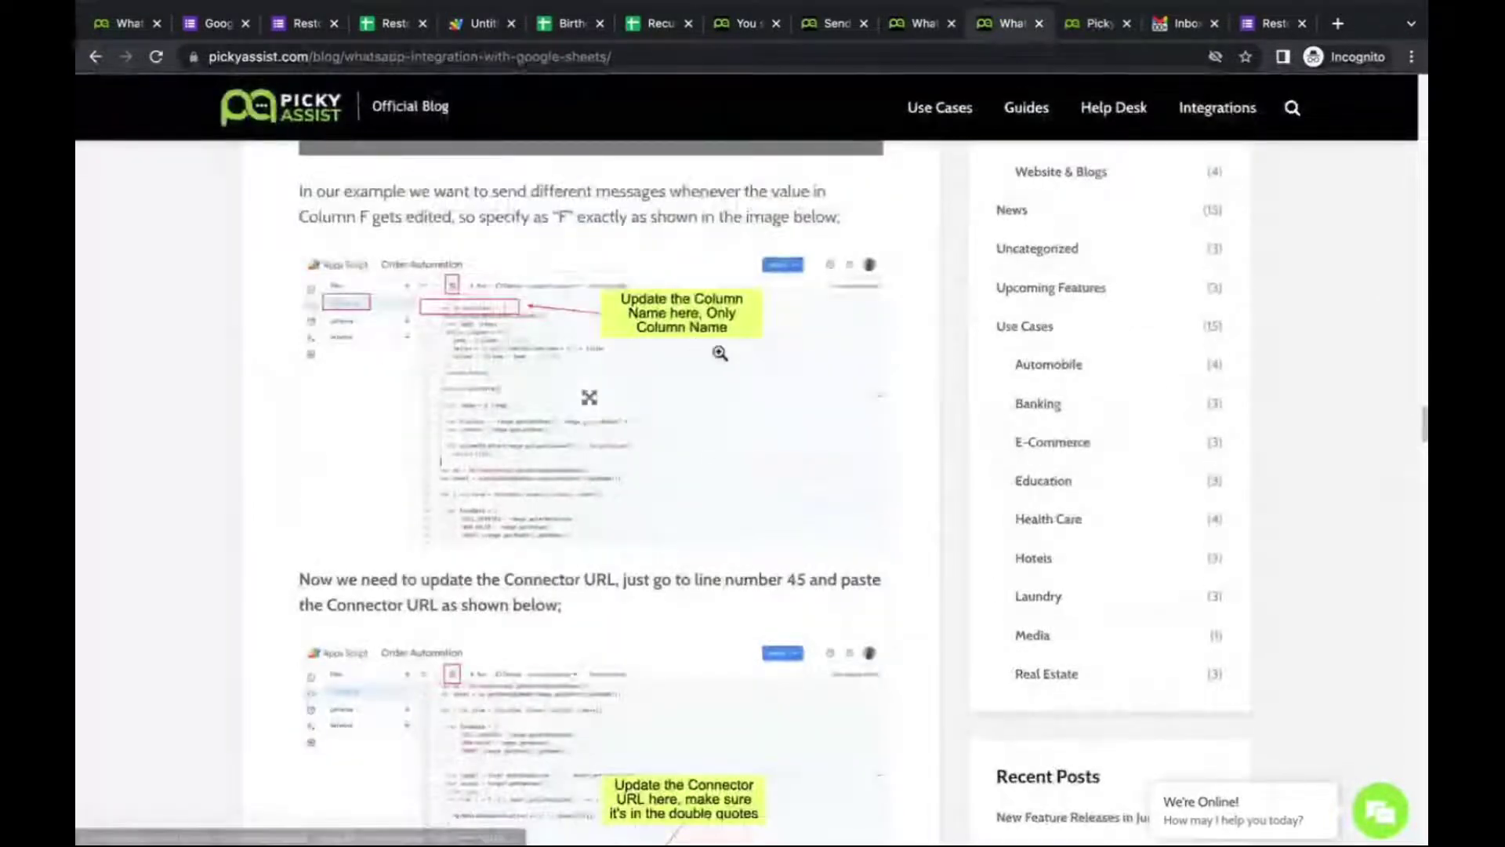
Step: Confirm Status is column E in the sheet and set line 1 of Code.gs to TargetColumn = 'E'
left_click(474, 23)
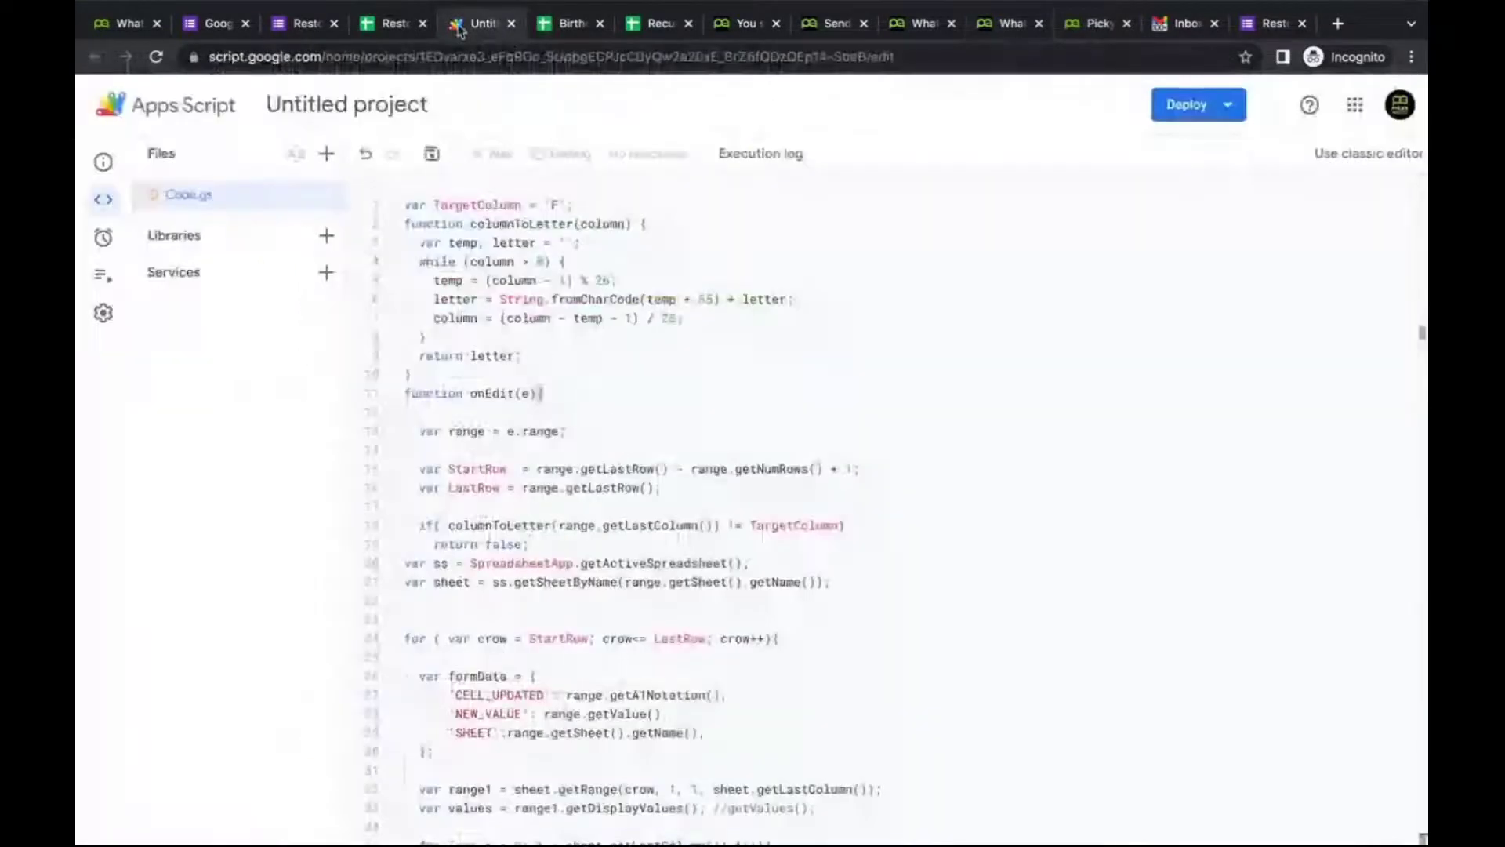
left_click(377, 30)
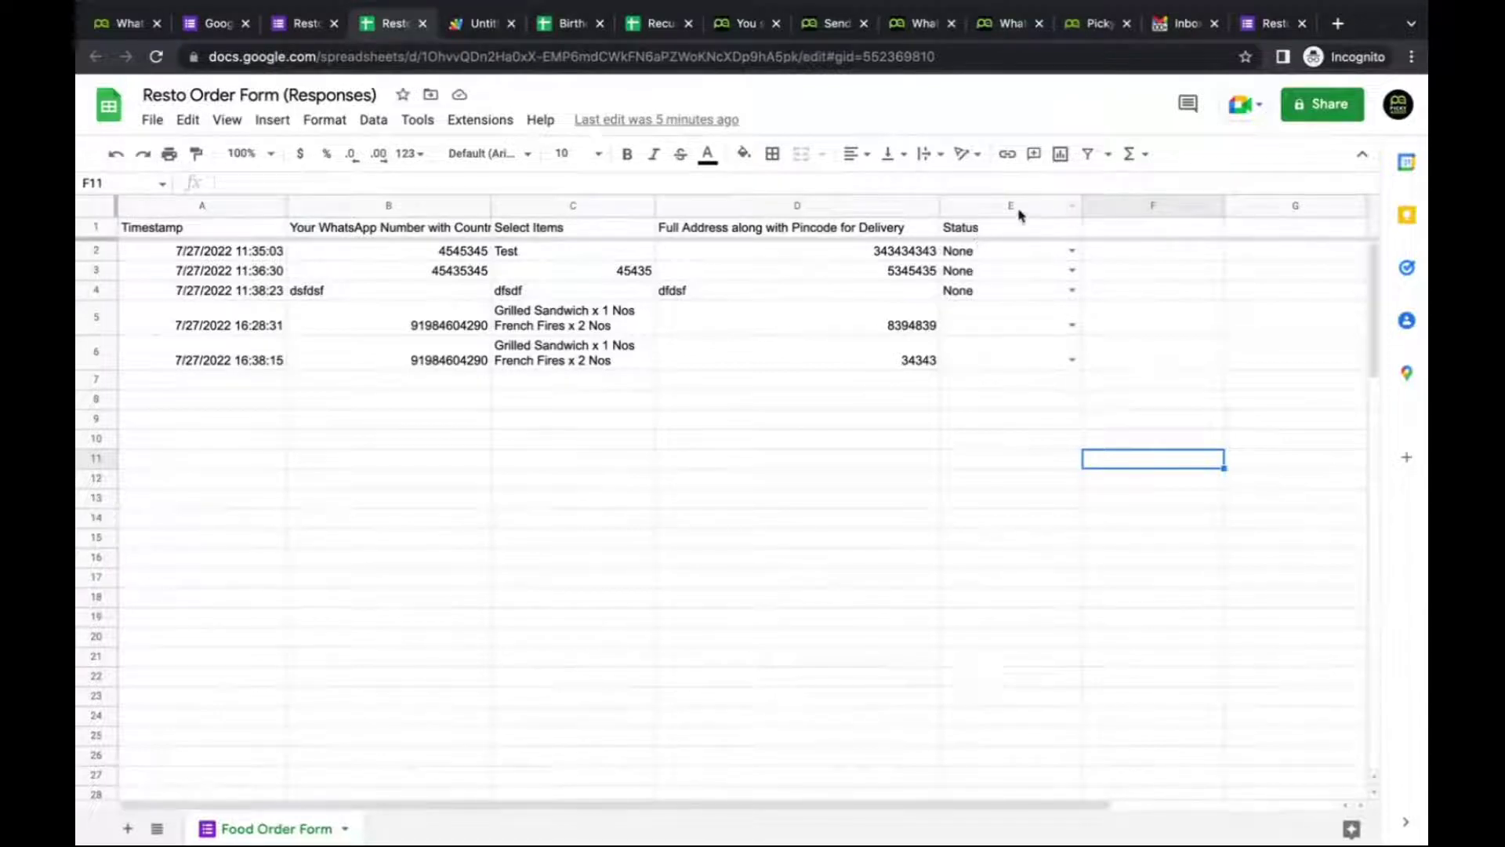
left_click(467, 24)
left_click(558, 203)
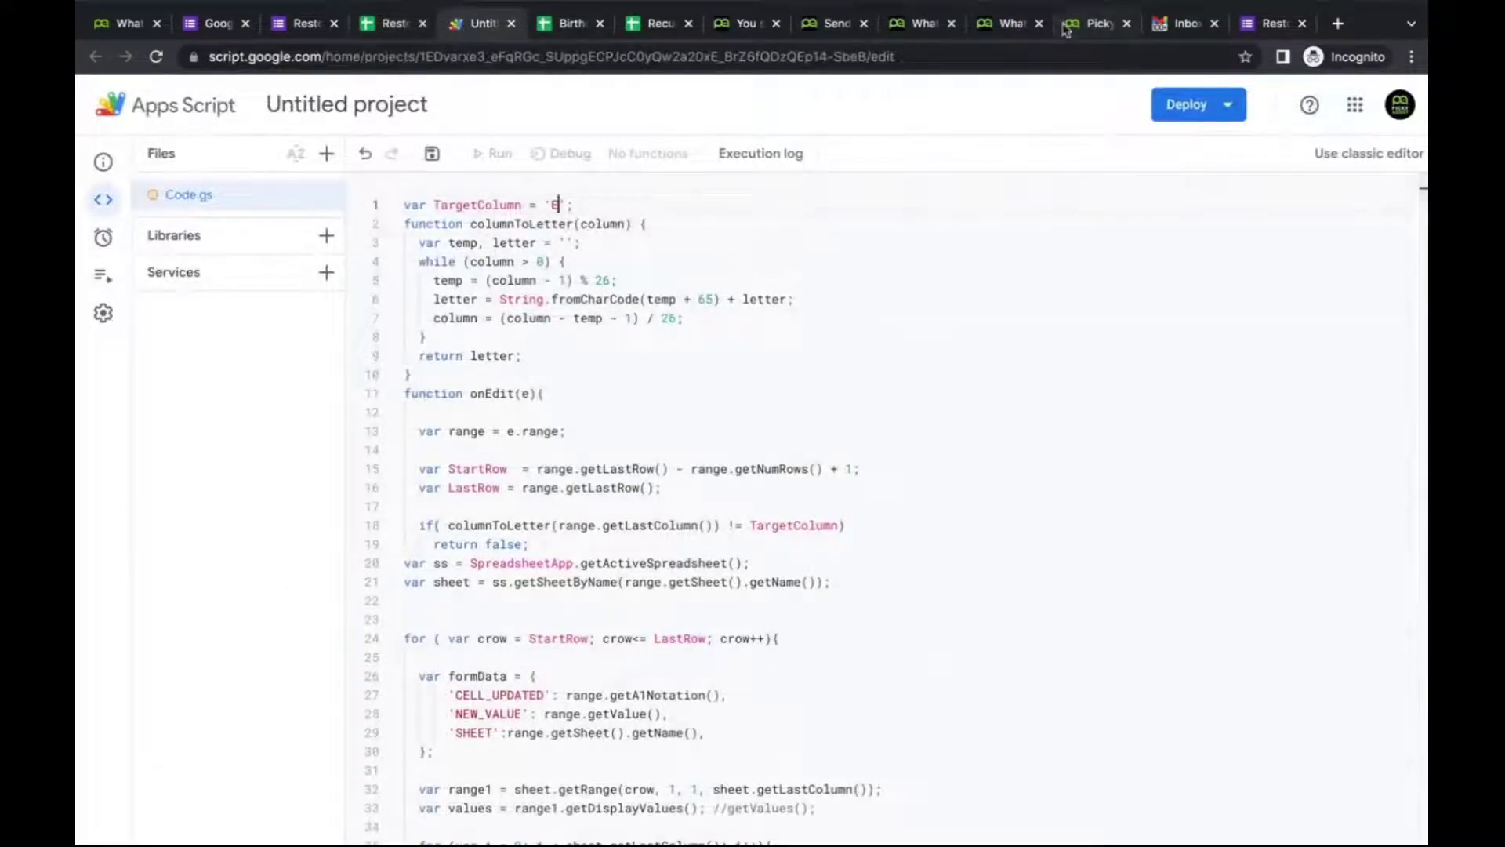
left_click(1029, 25)
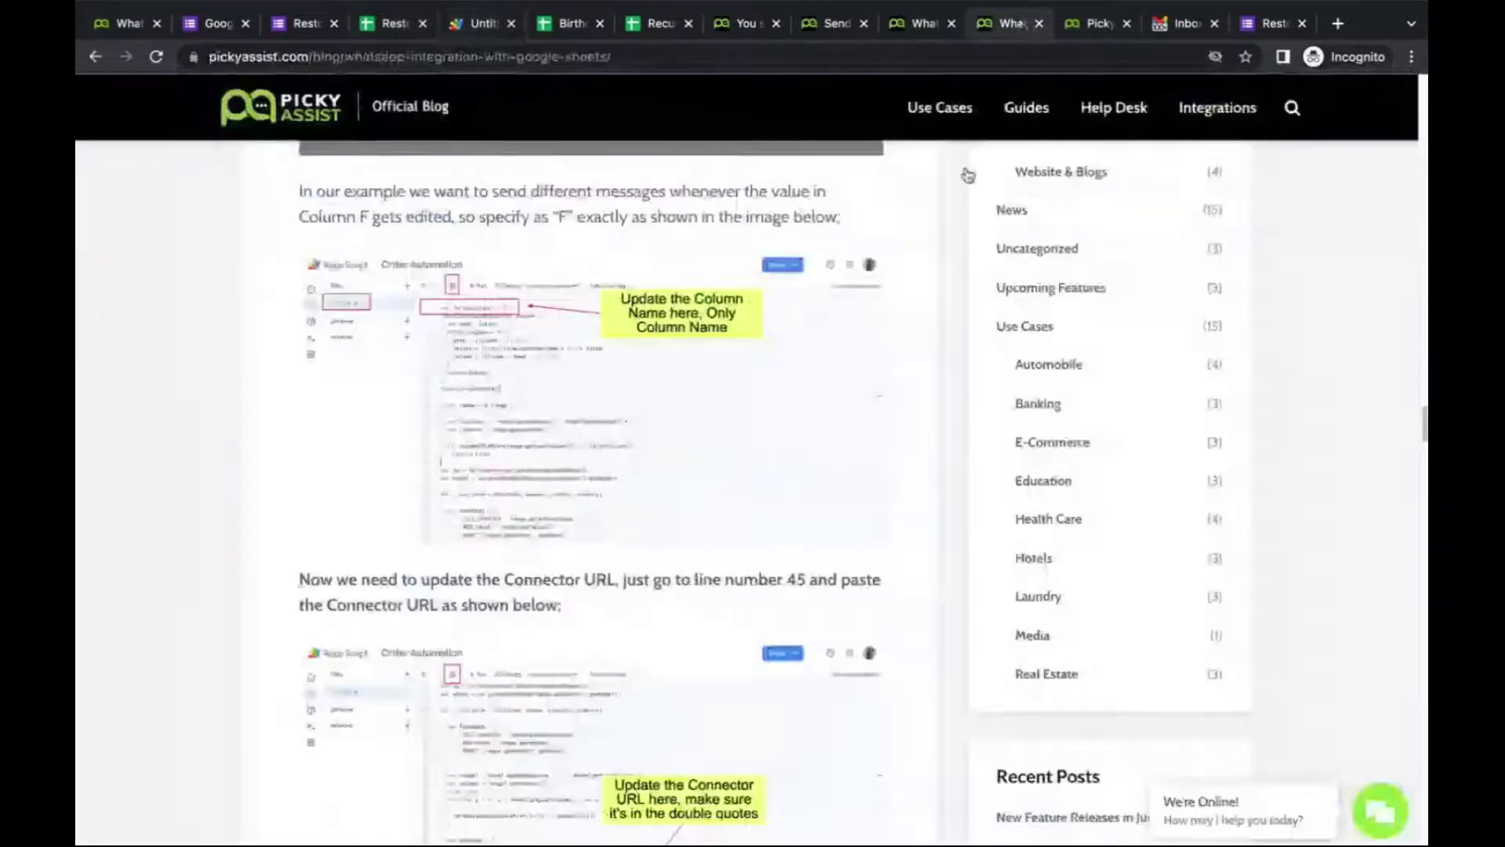
scroll(968, 174, "down", 4)
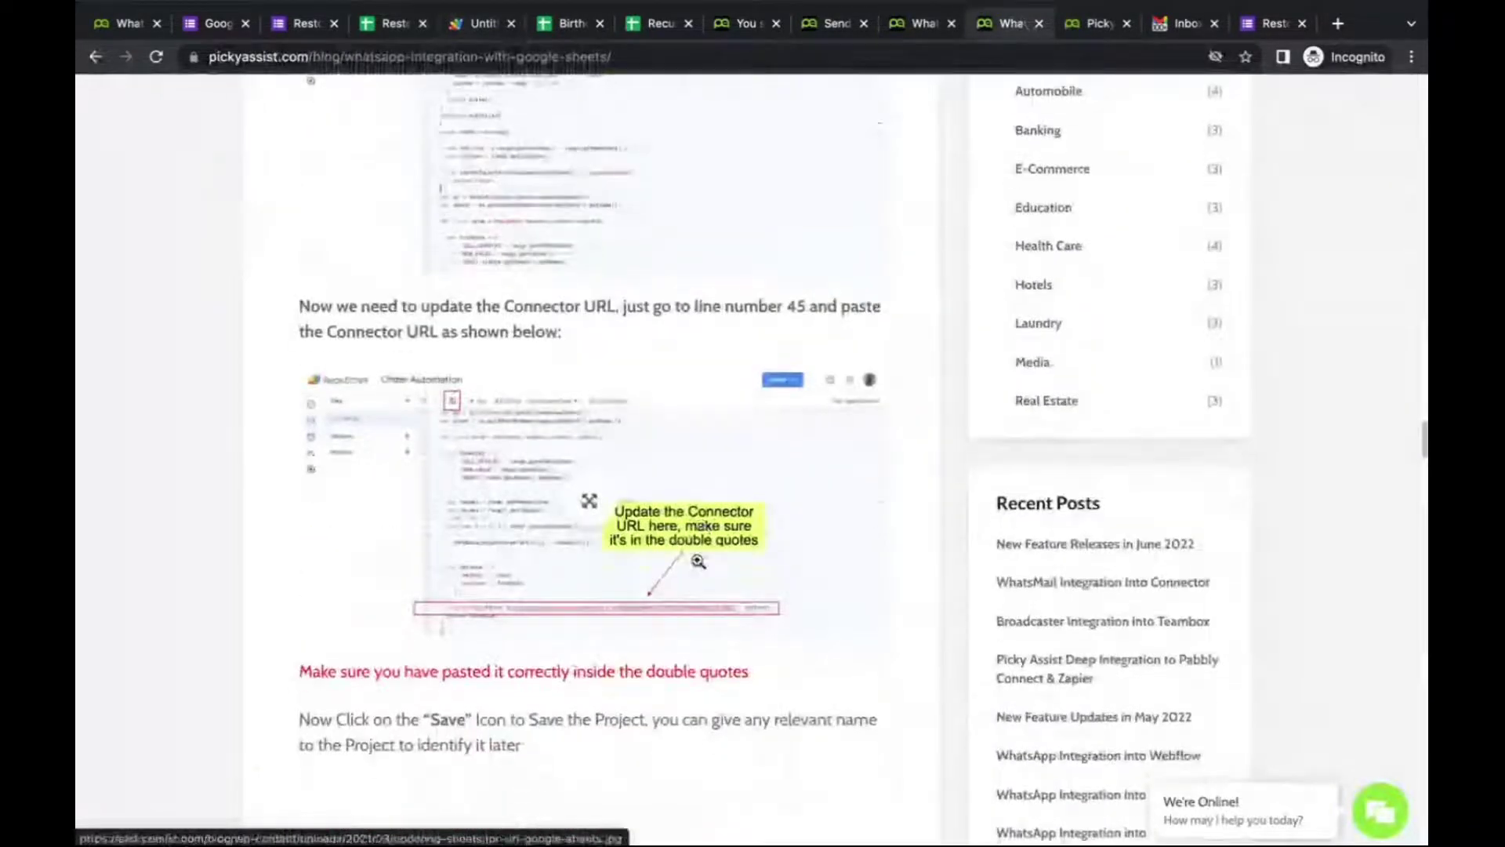
left_click(1082, 26)
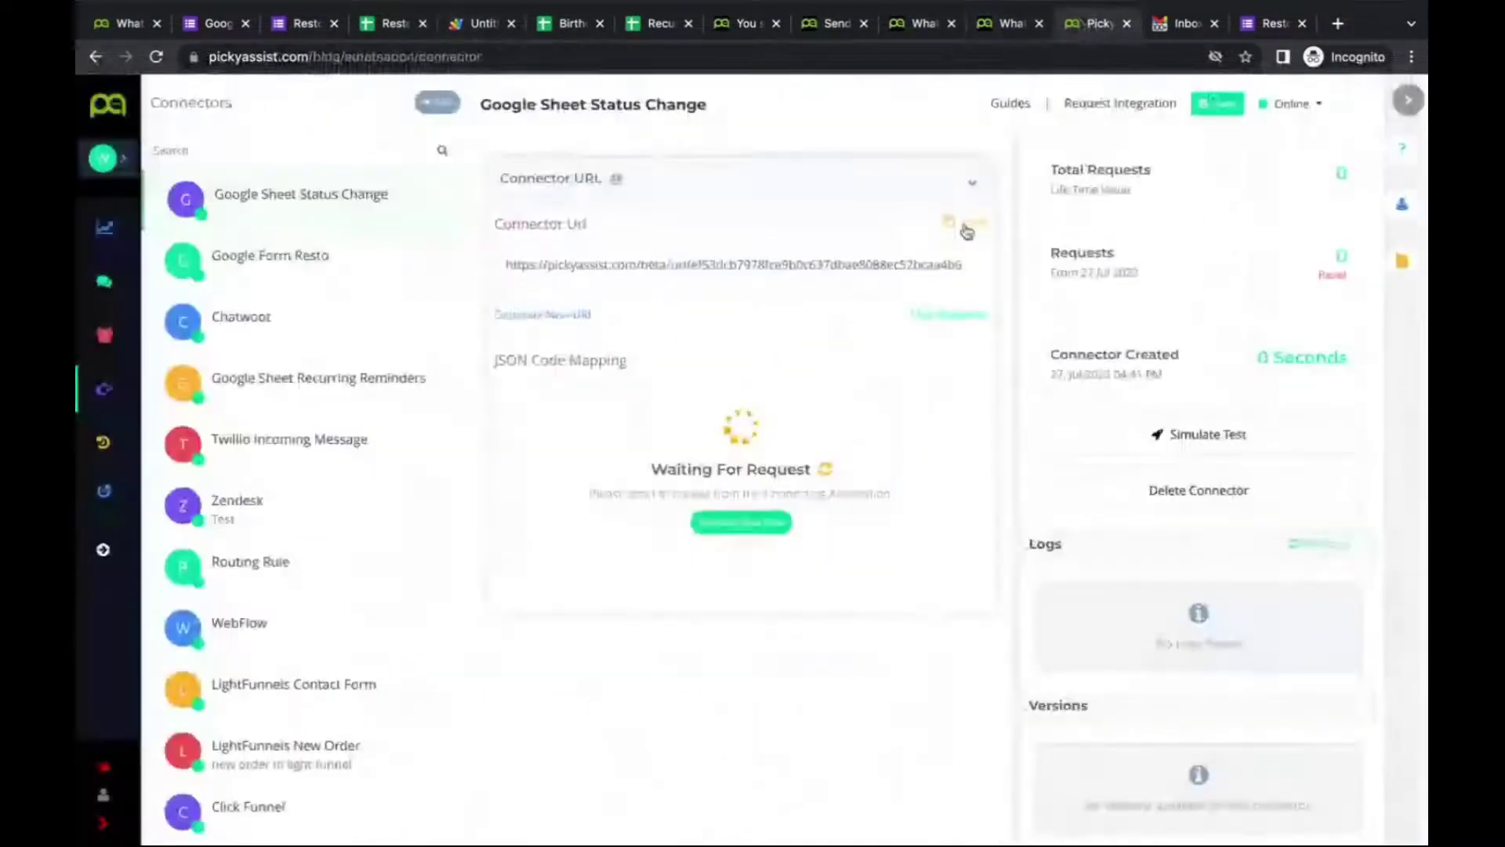
Step: Replace the sample URL in line 45's UrlFetchApp.fetch call with the copied Status Change connector URL
left_click(962, 225)
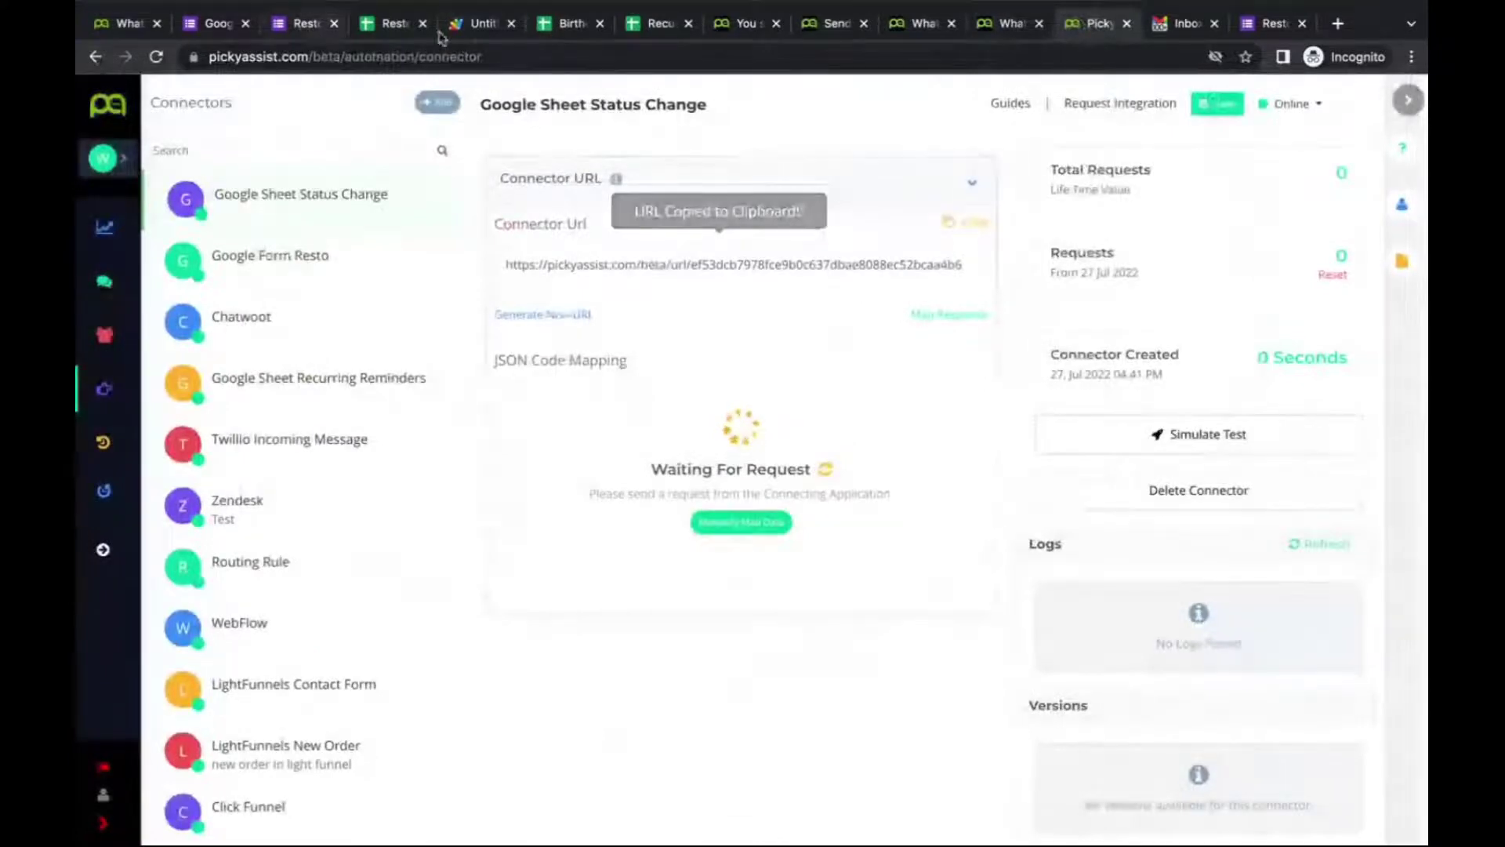
left_click(483, 25)
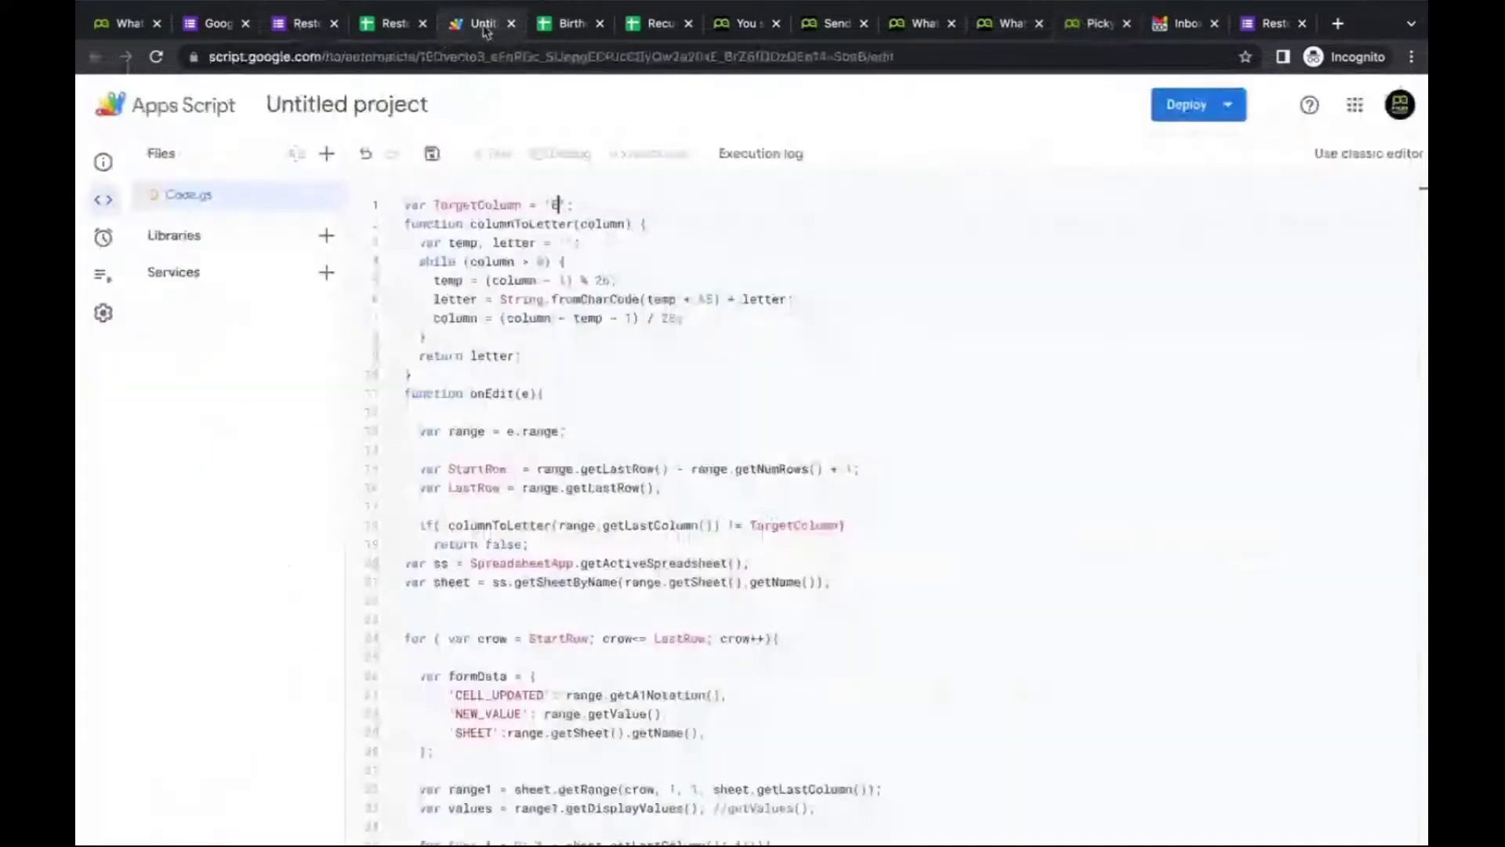
scroll(1097, 794, "down", 3)
left_click_drag(1089, 783, 556, 783)
mouse_move(889, 816)
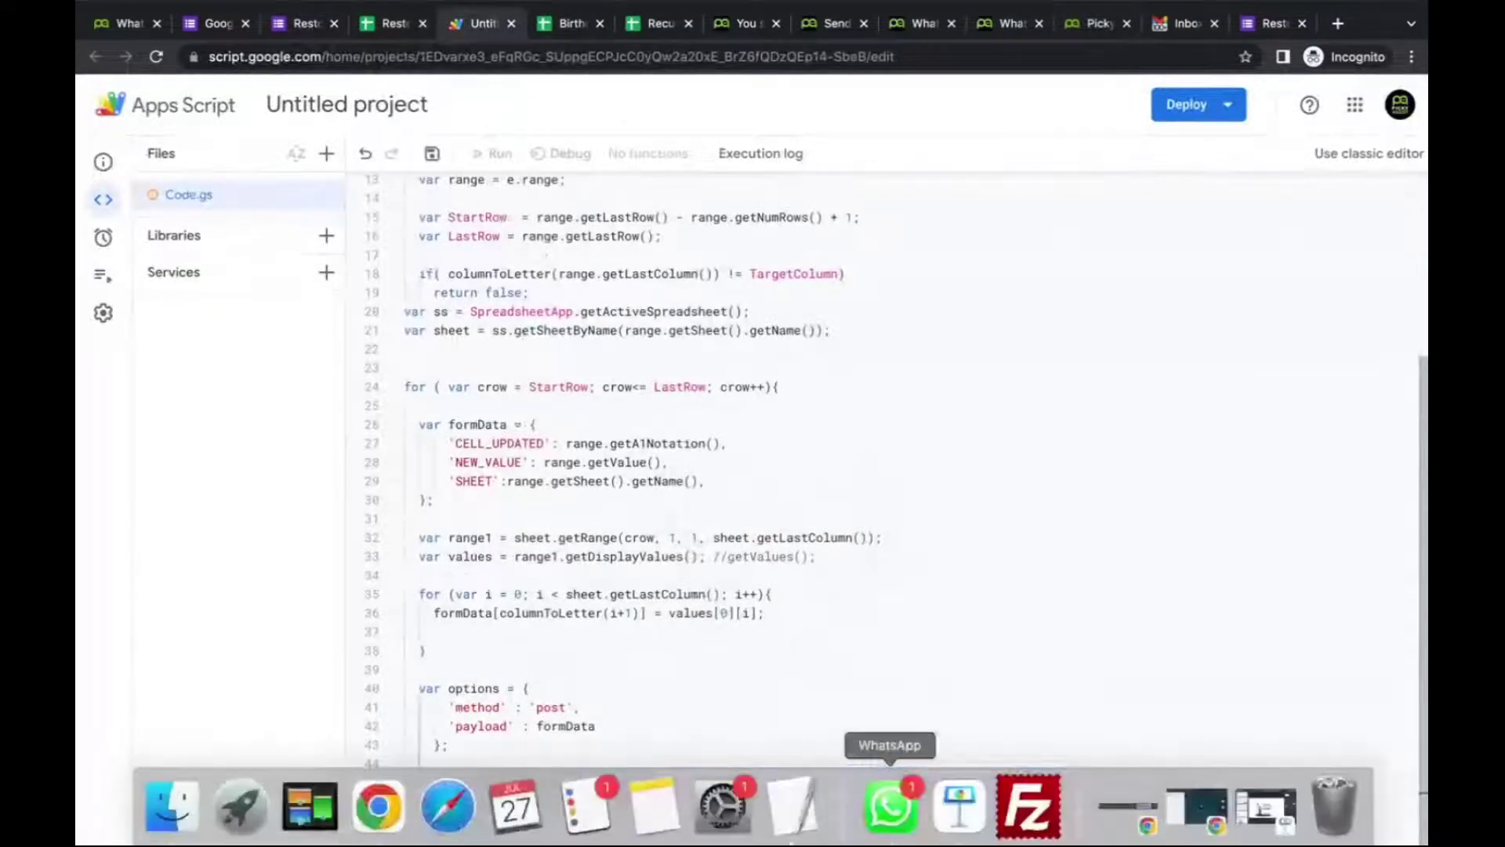
key("BackSpace")
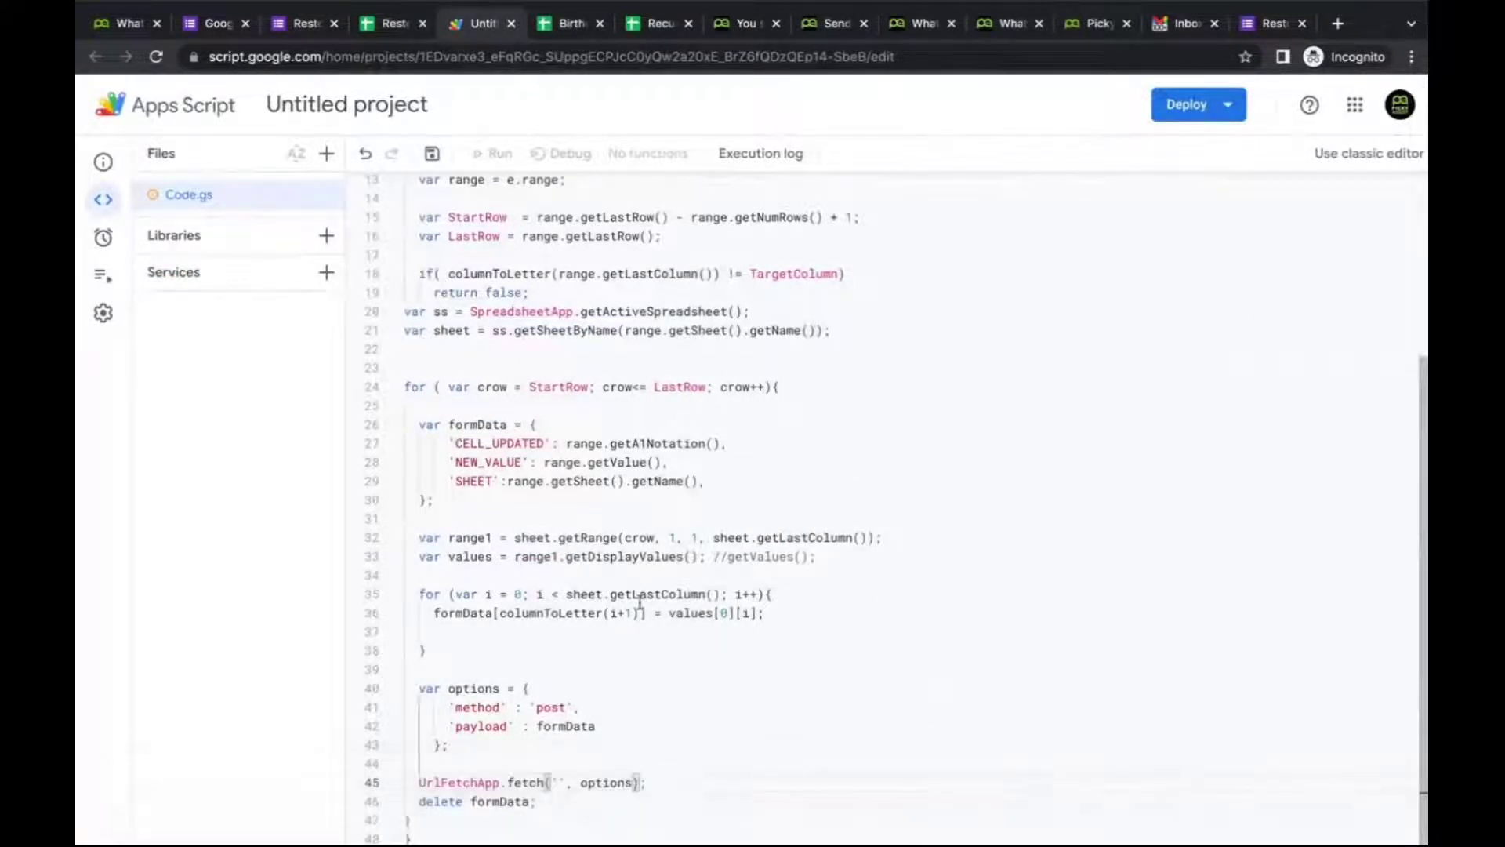
key("super+v")
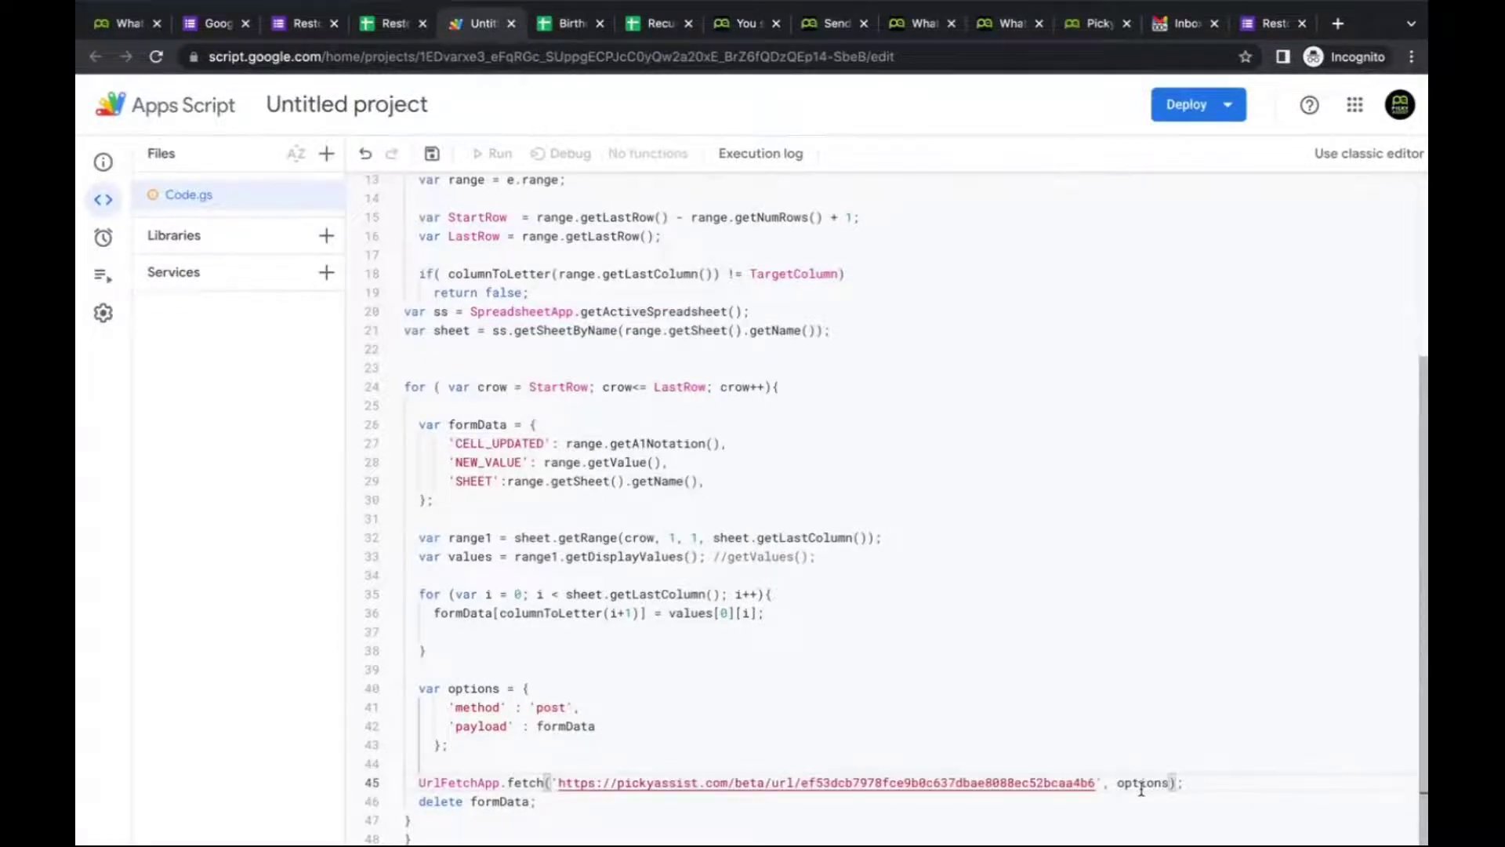
left_click(1092, 727)
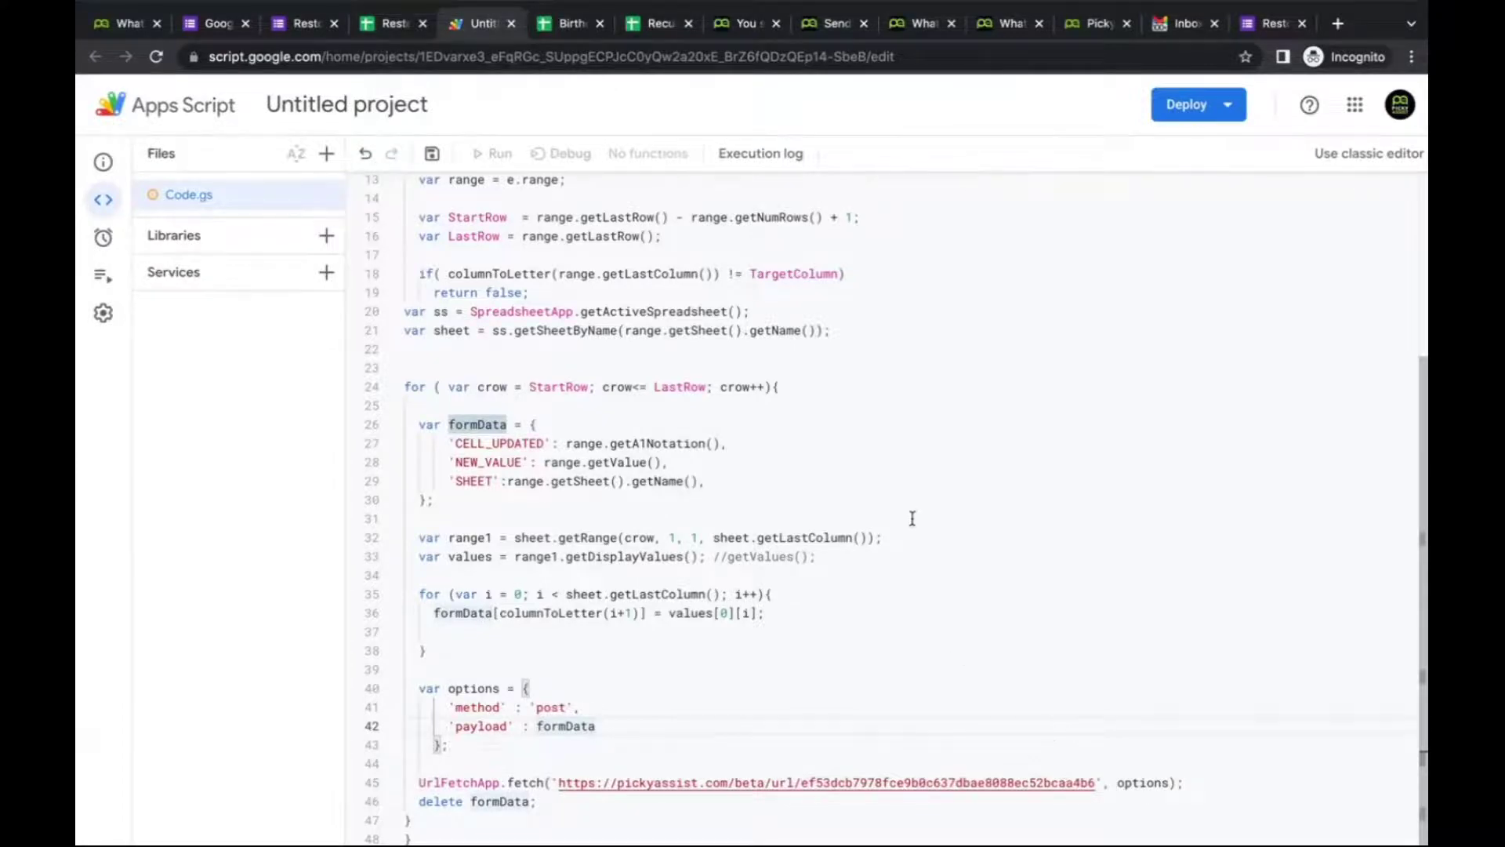
Step: Enter 'WhatsApp Alert' as the Apps Script project's new title in the Rename Project dialog
scroll(908, 523, "up", 3)
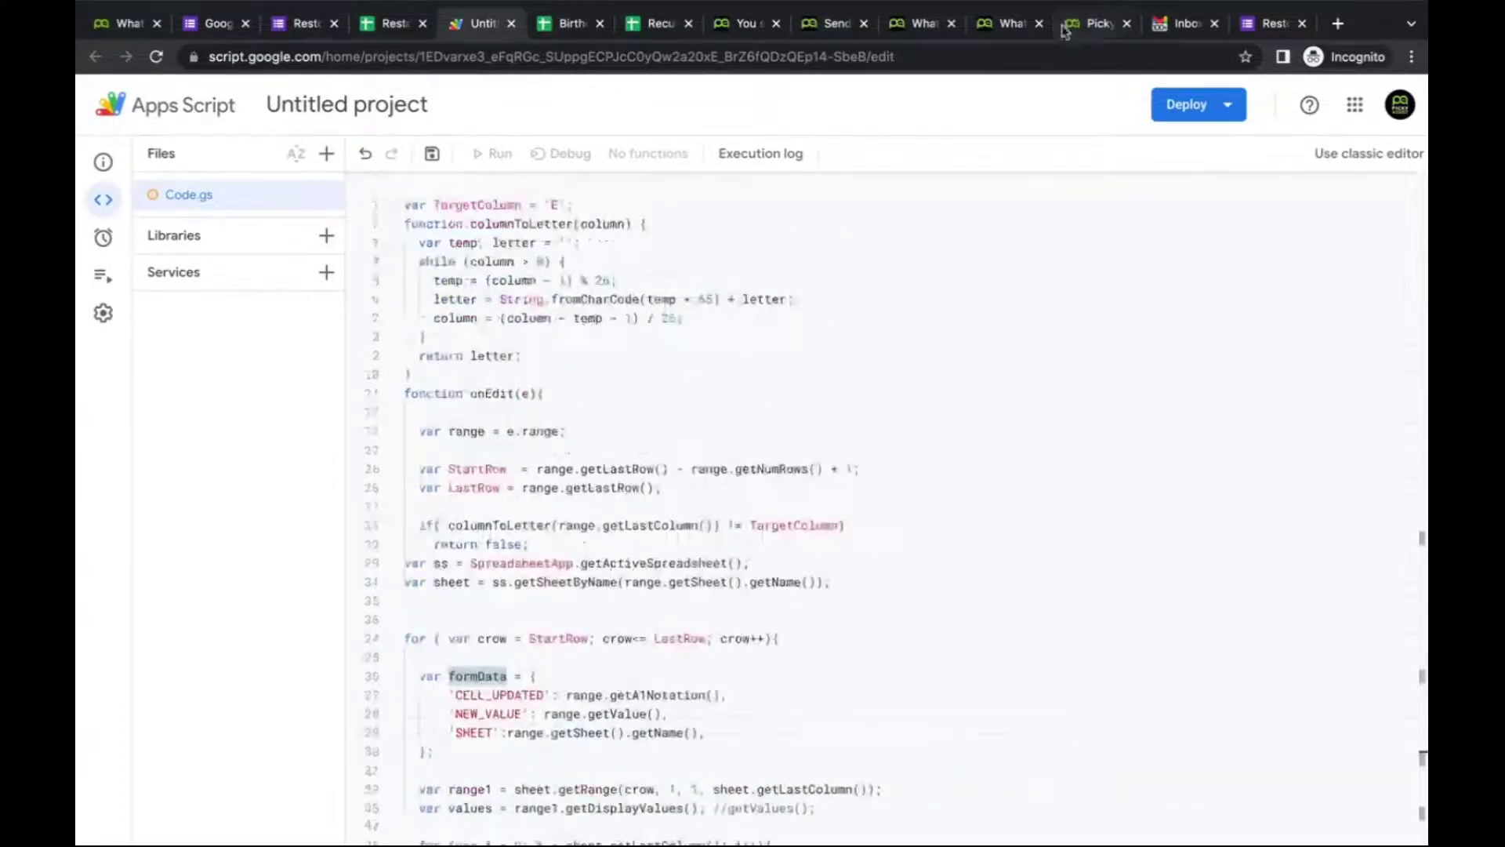
left_click(1079, 28)
left_click(1011, 23)
scroll(596, 471, "down", 5)
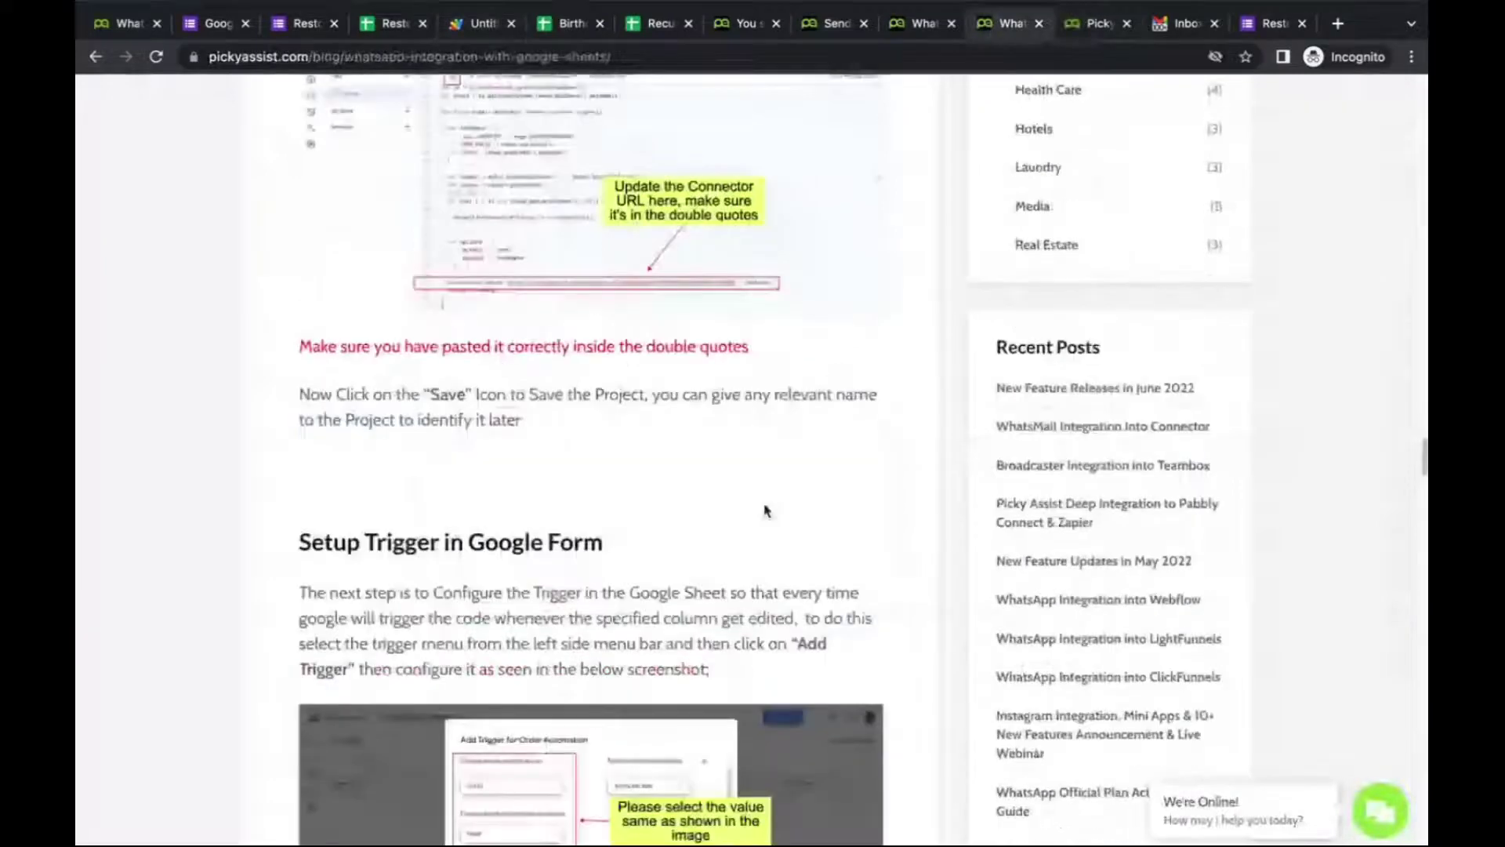
left_click(473, 32)
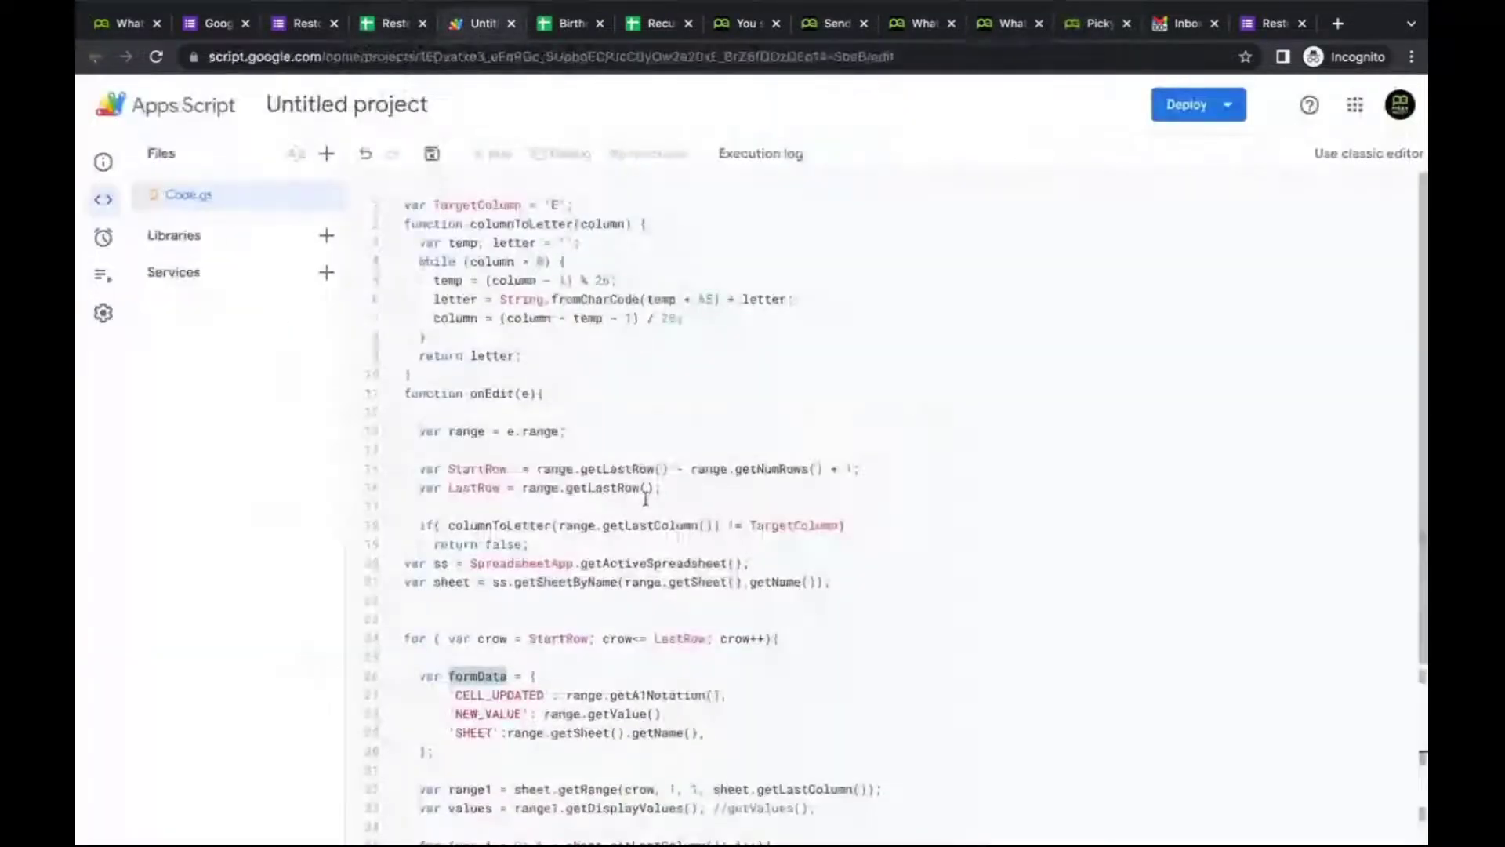
left_click(338, 110)
type("WhatsApp Alert")
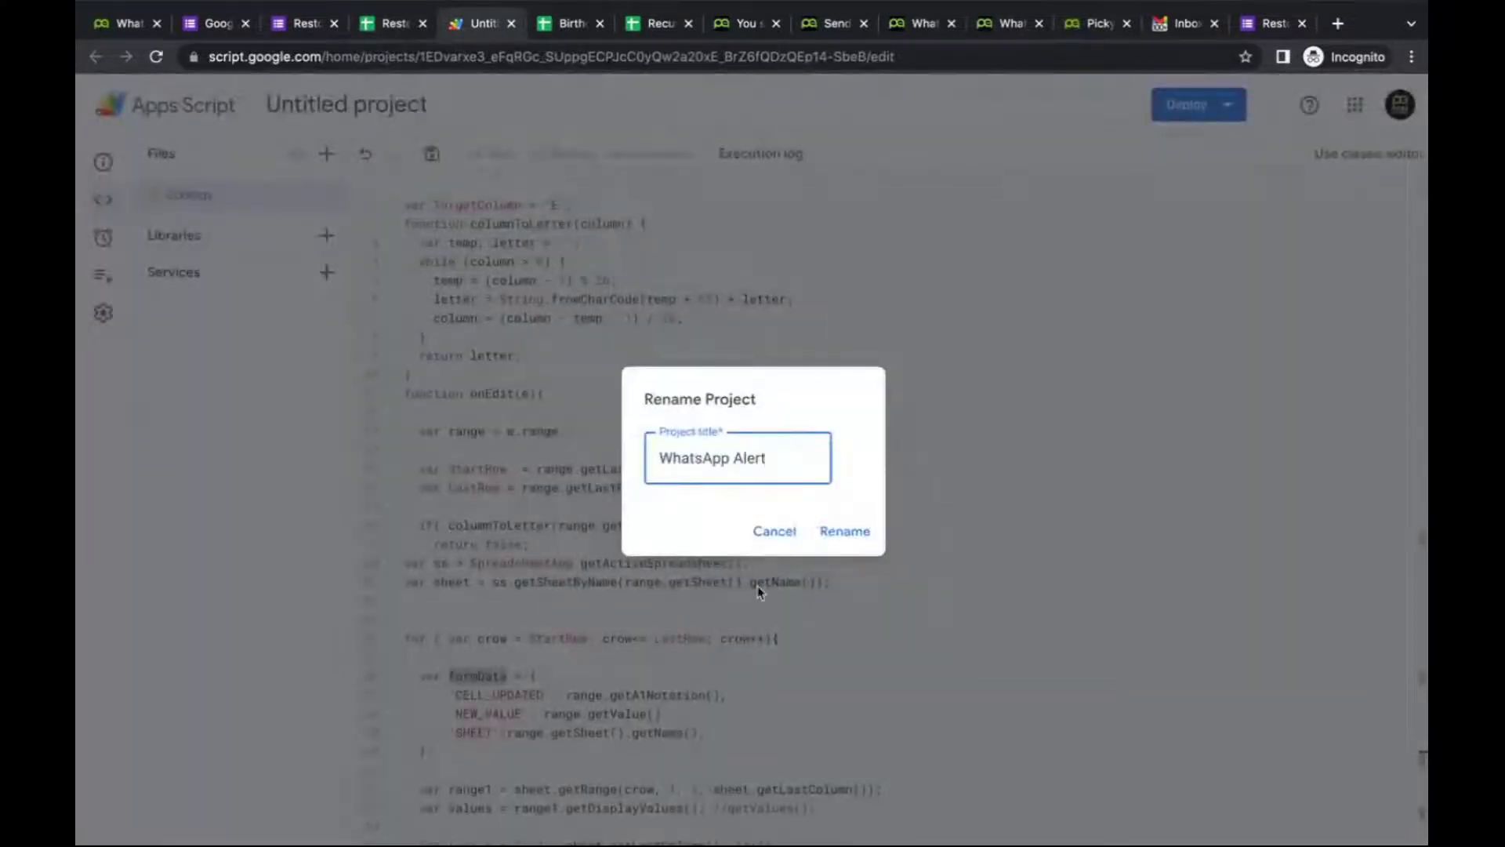
left_click(856, 540)
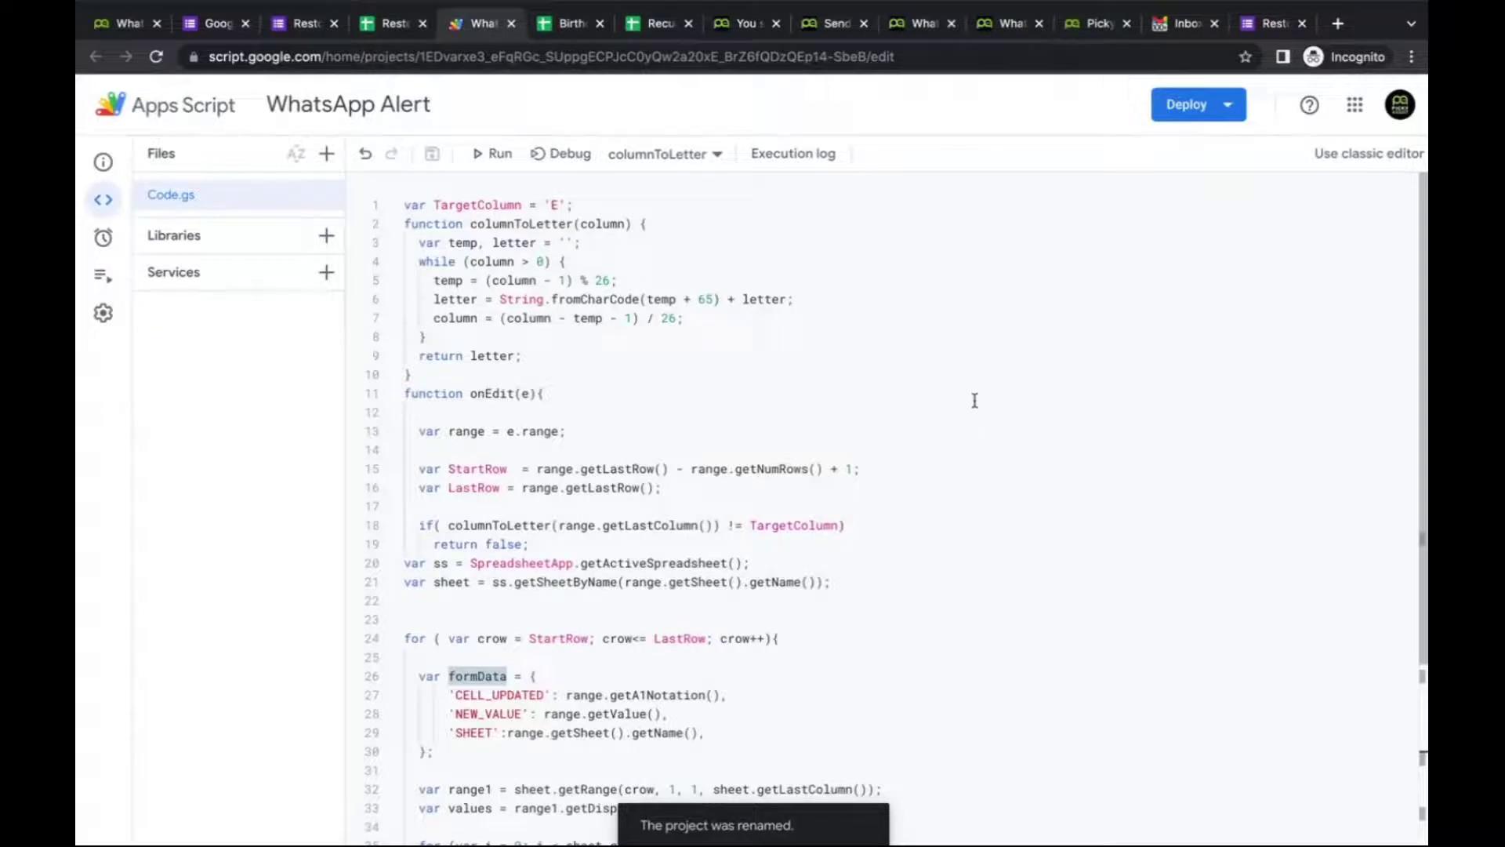
Step: Open the WhatsApp Alert project's triggers and start a new trigger, referring to the setup guide
left_click(1097, 24)
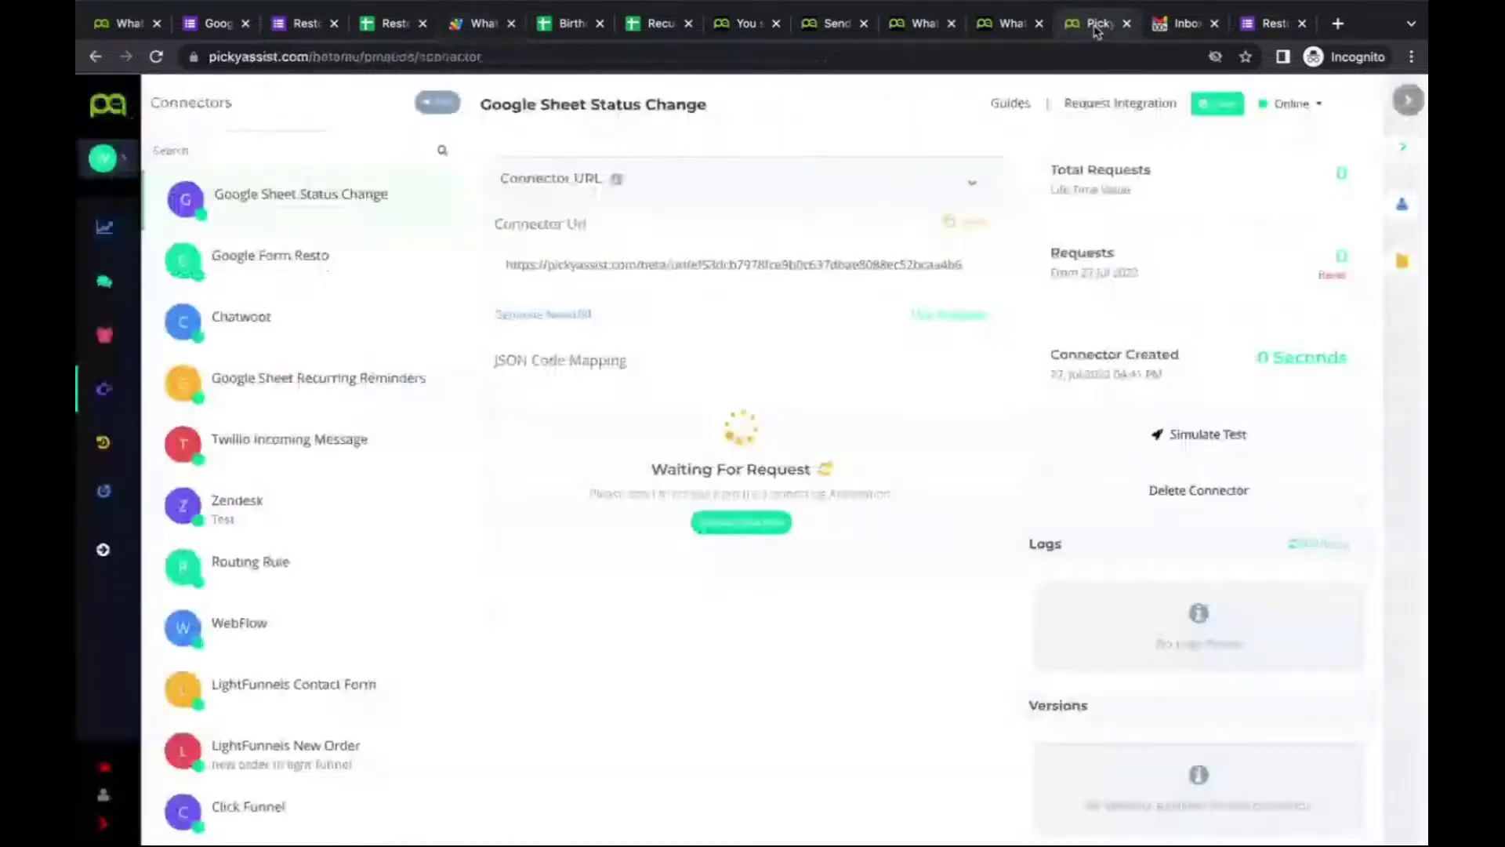
left_click(993, 31)
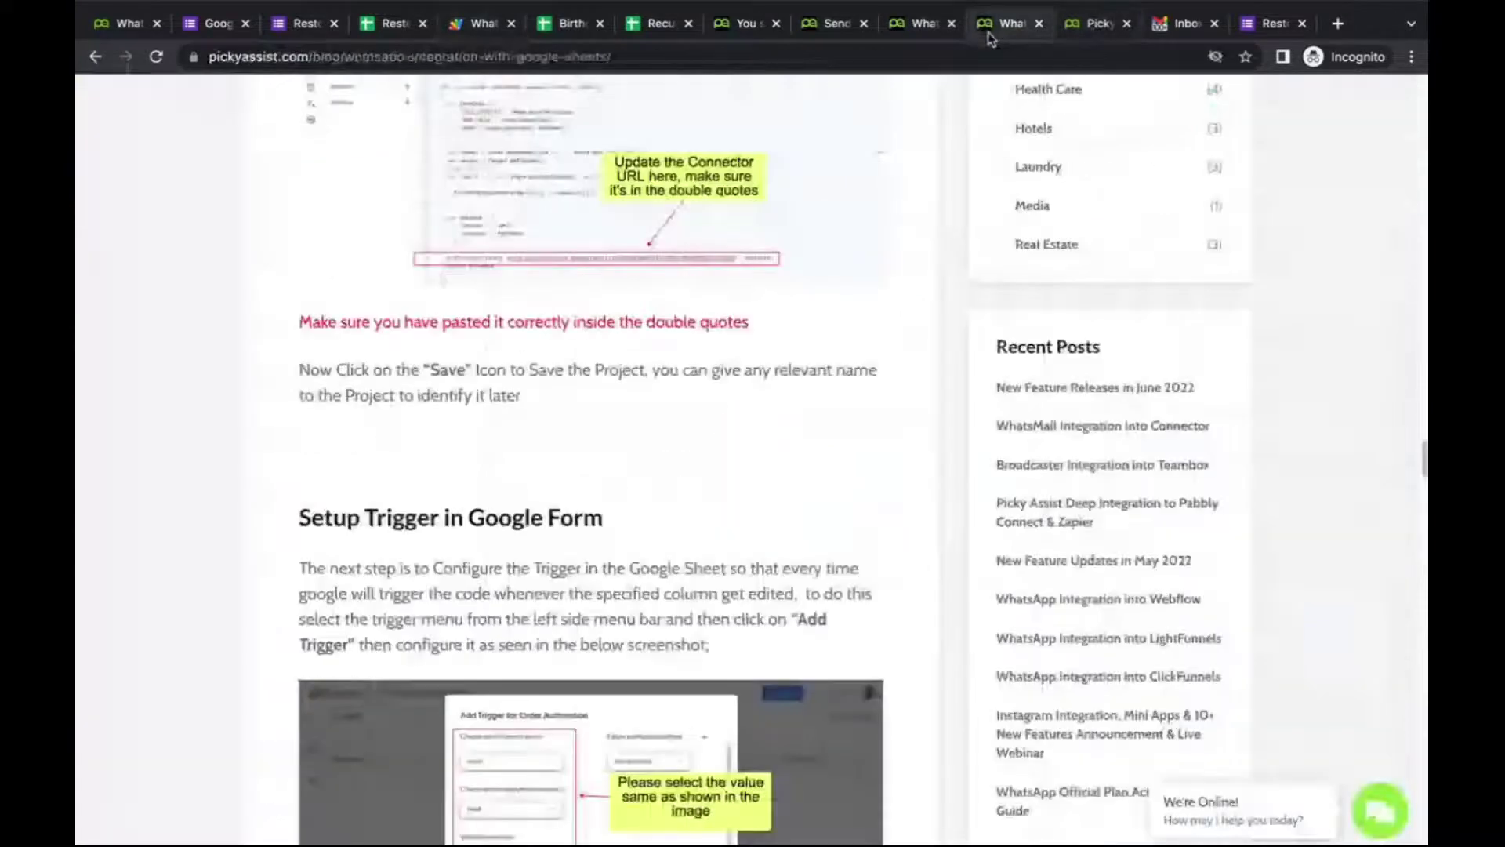
scroll(325, 295, "down", 3)
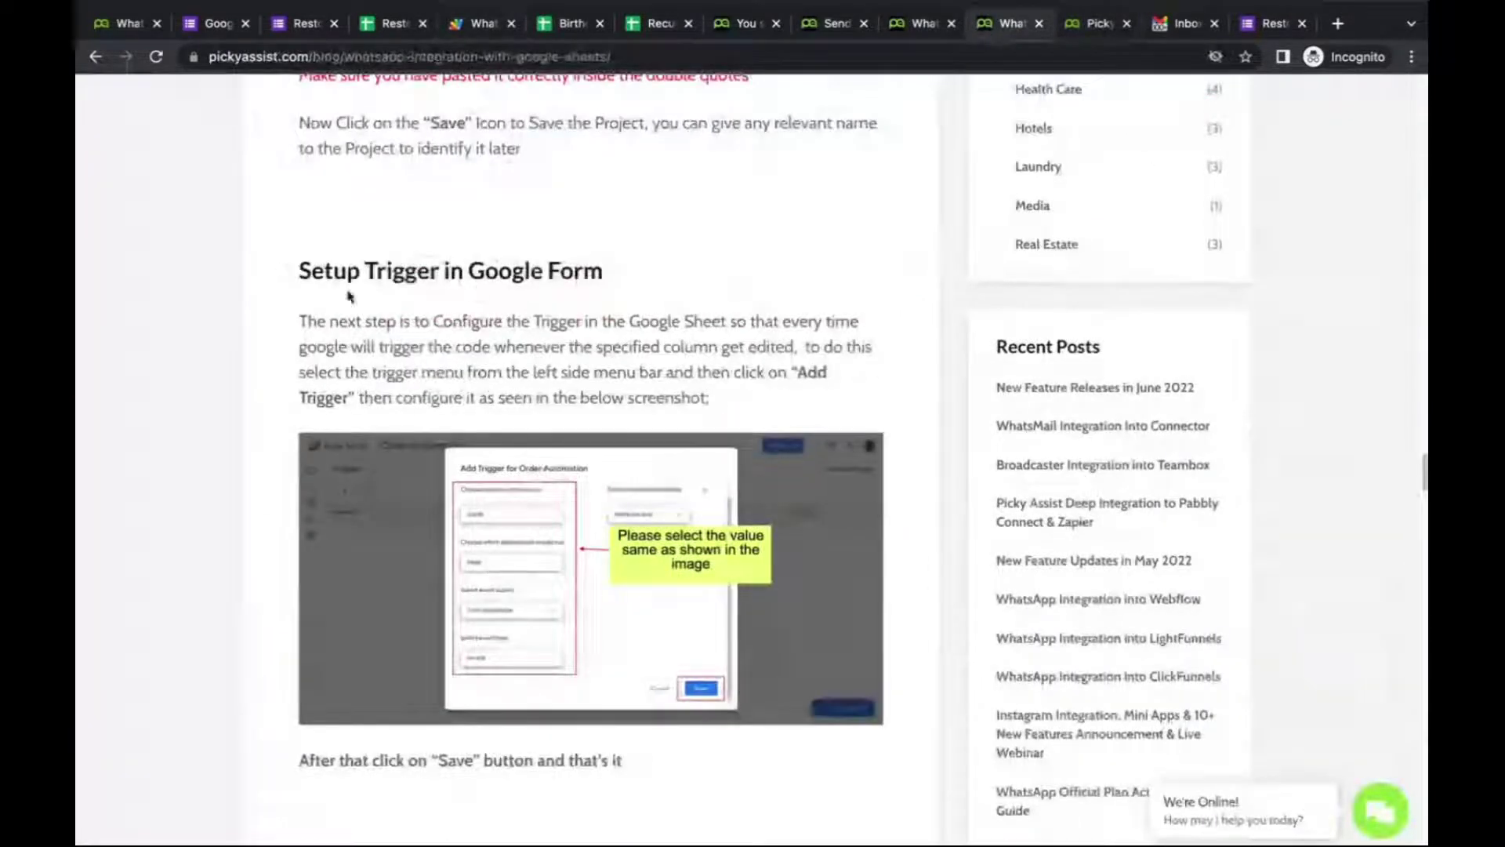
scroll(610, 289, "down", 1)
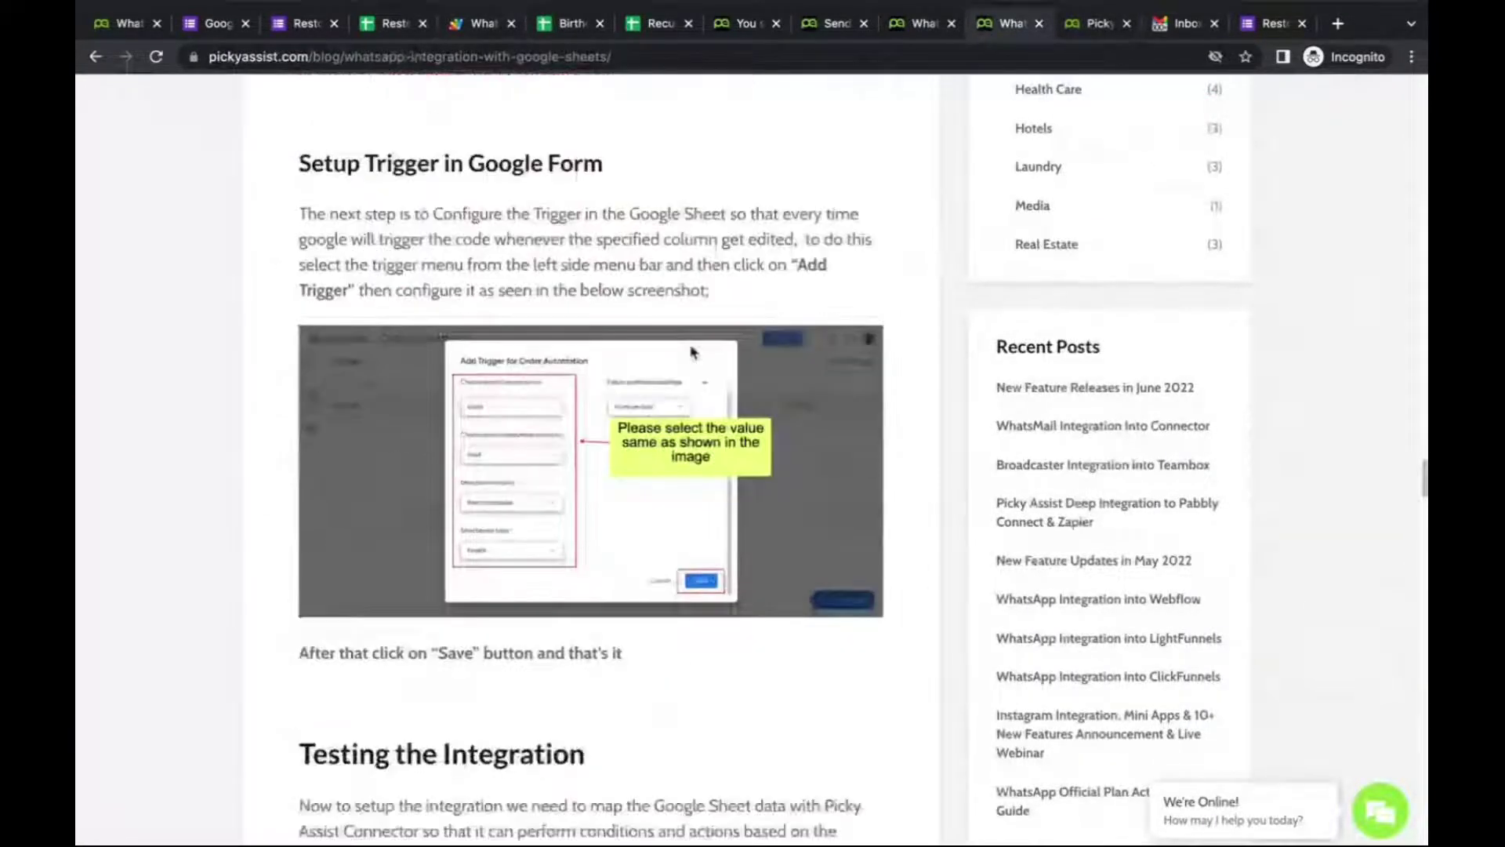
left_click(454, 26)
left_click(110, 237)
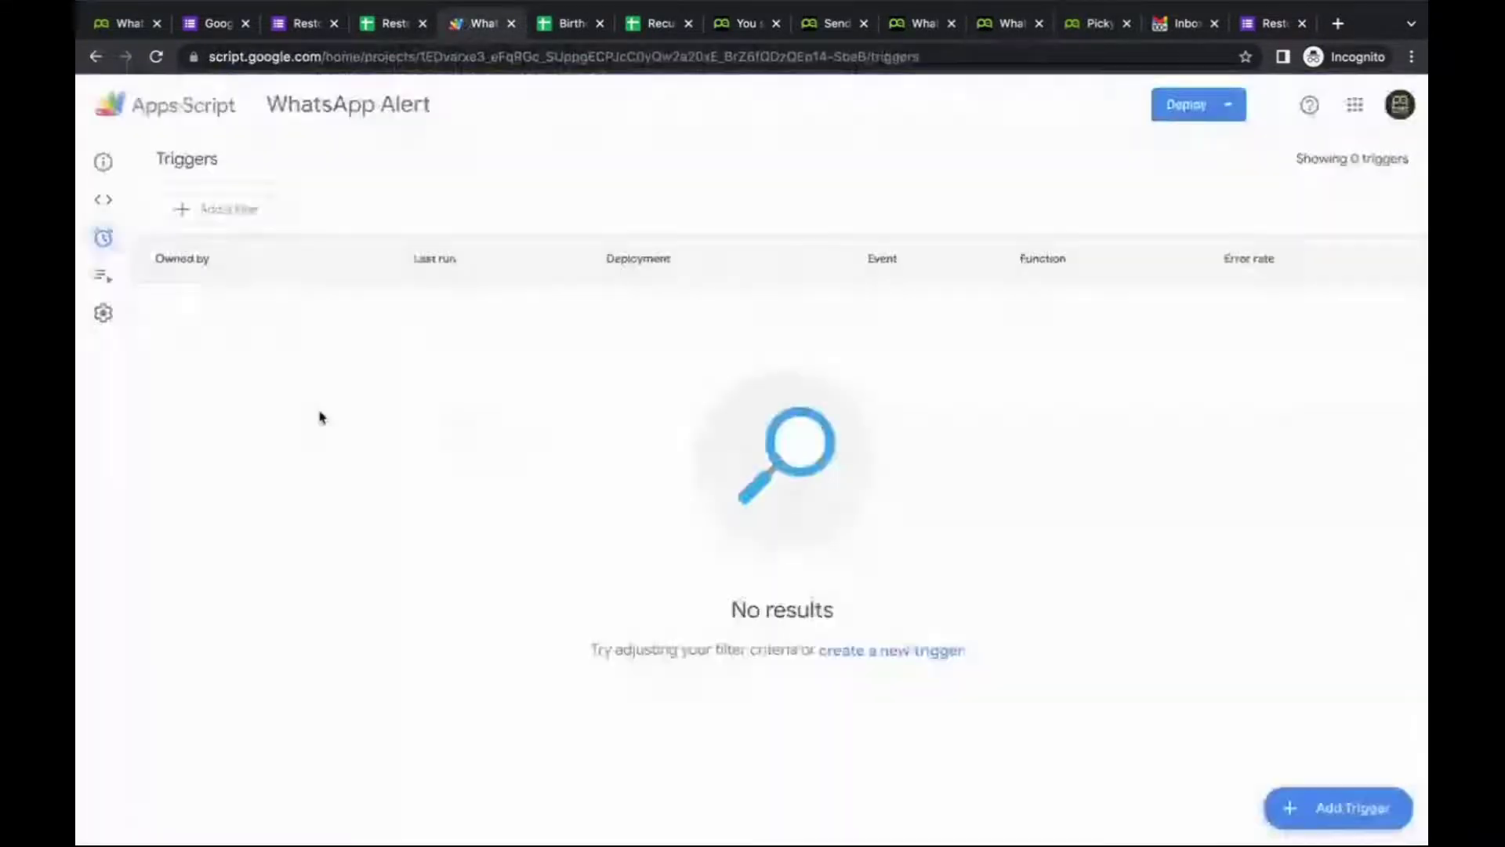
left_click(1361, 811)
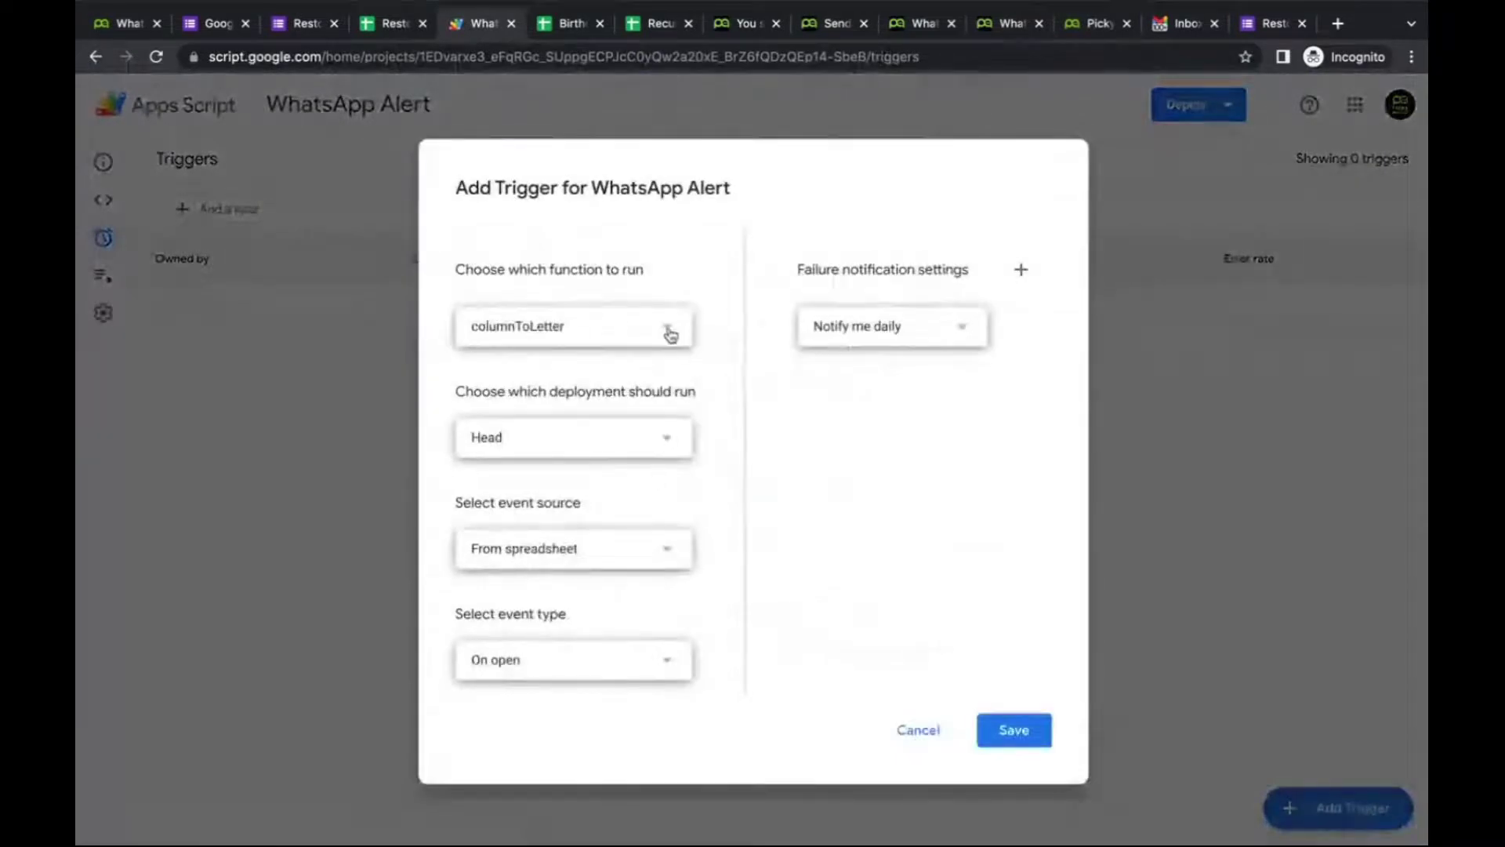
left_click(671, 335)
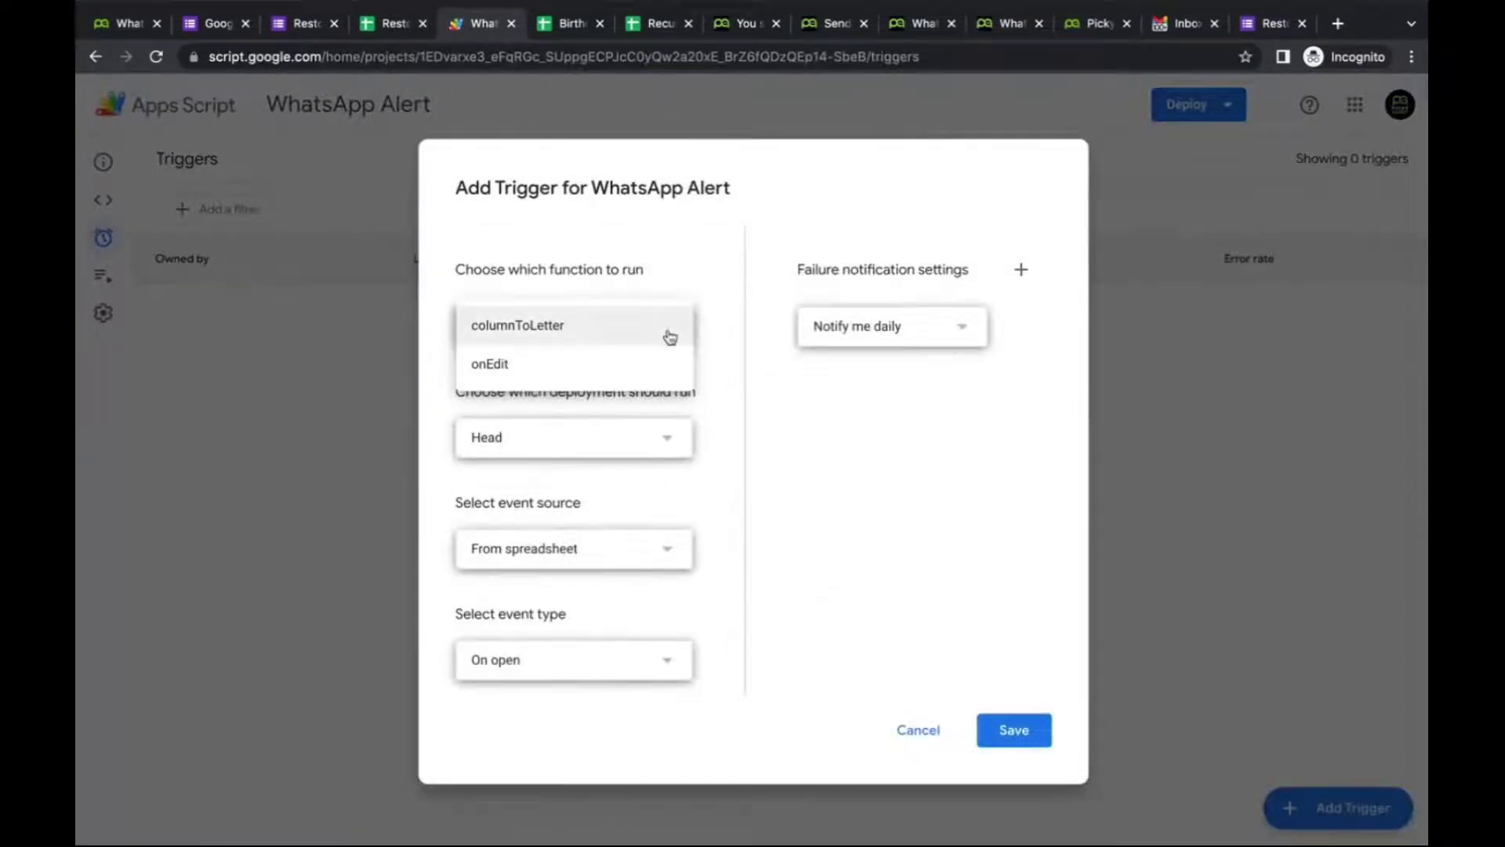
Step: Set the new trigger to run the onEdit function after checking the guide's recommended settings
left_click(1002, 28)
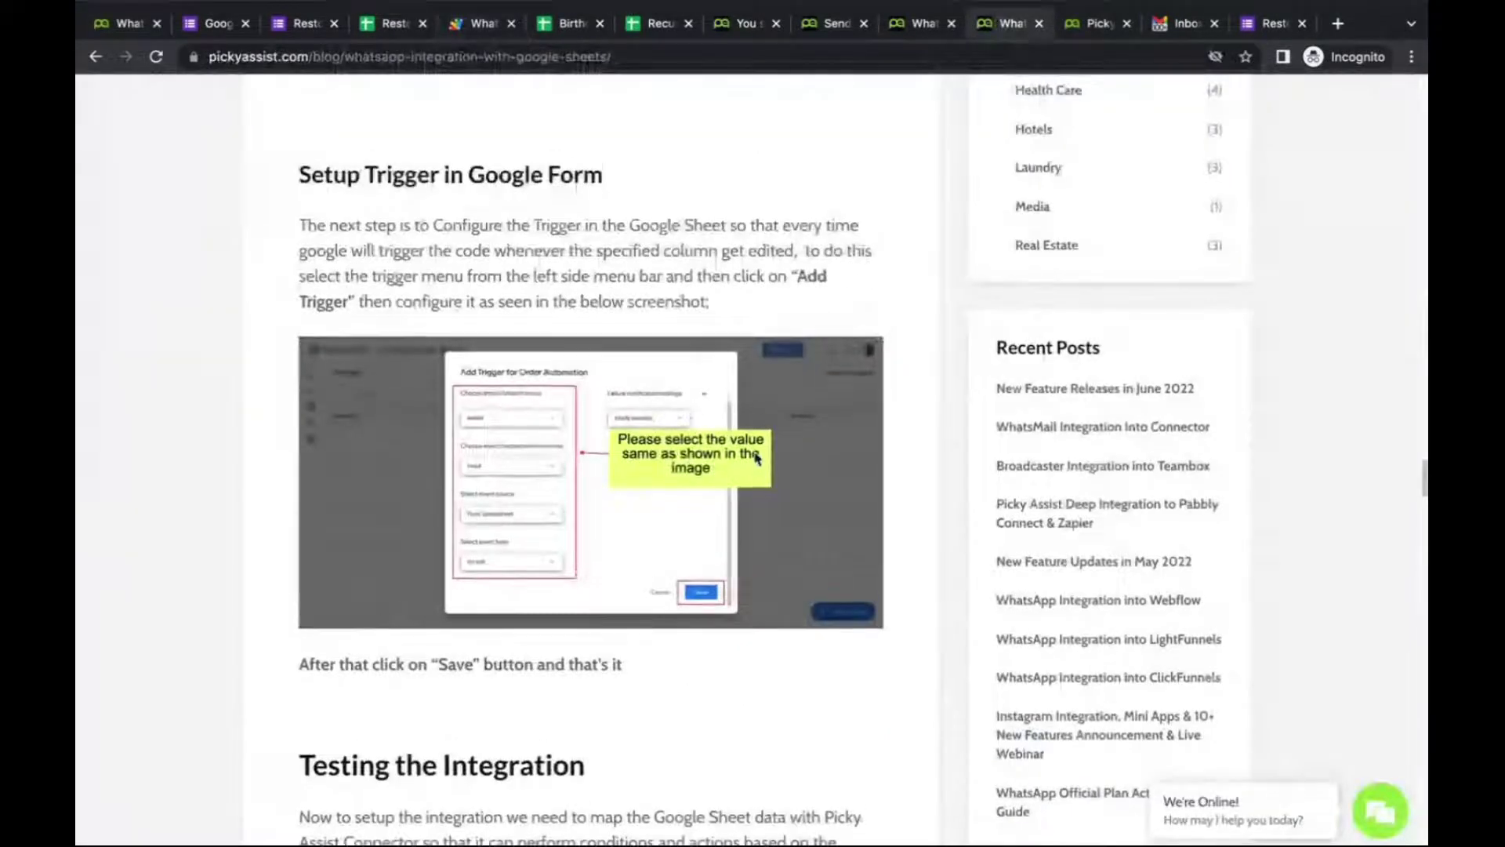
scroll(756, 459, "up", 1)
scroll(757, 459, "down", 1)
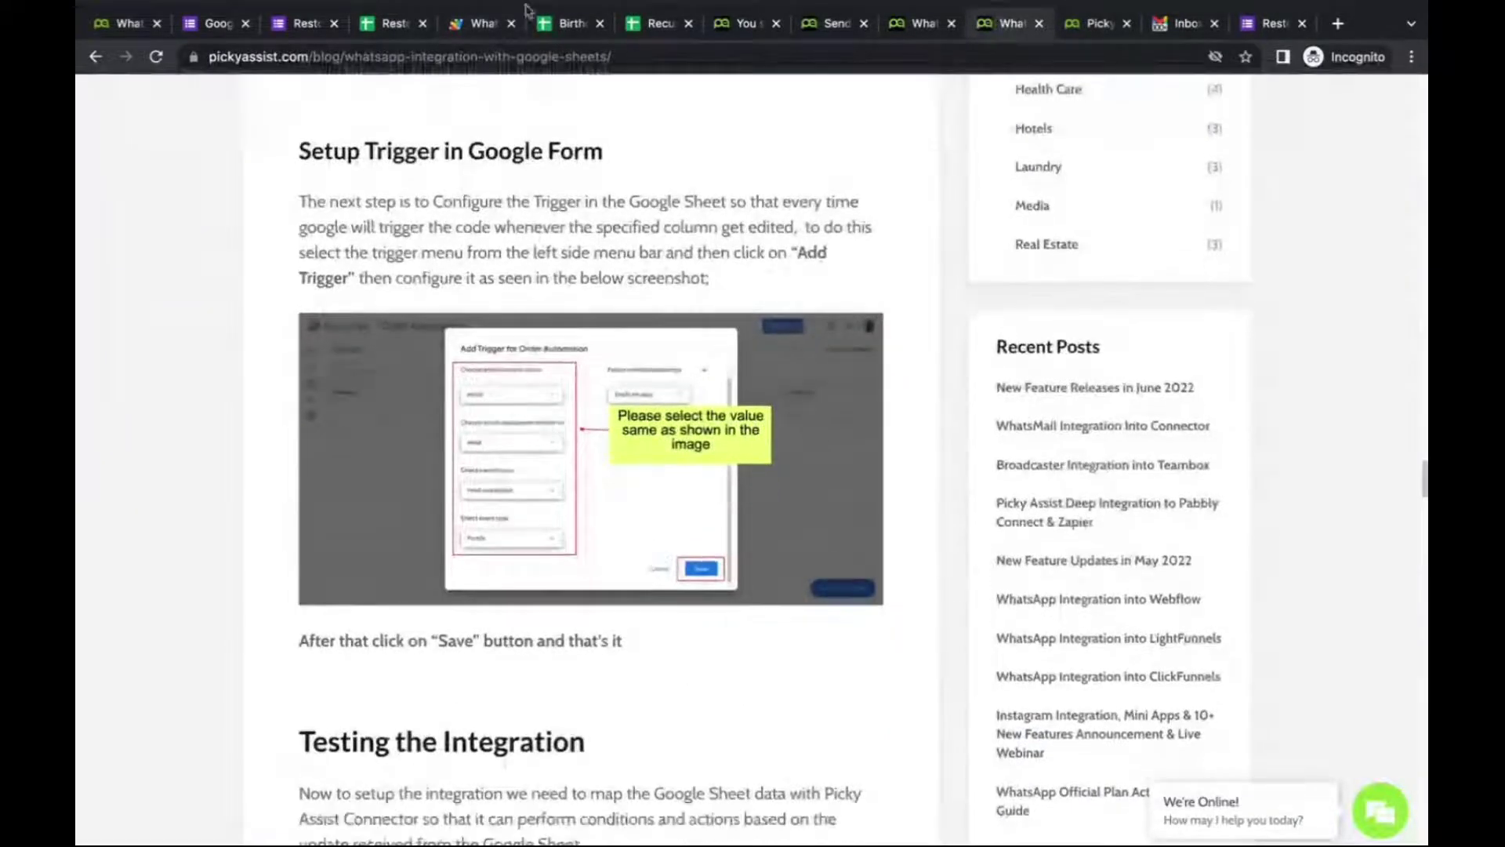
left_click(477, 24)
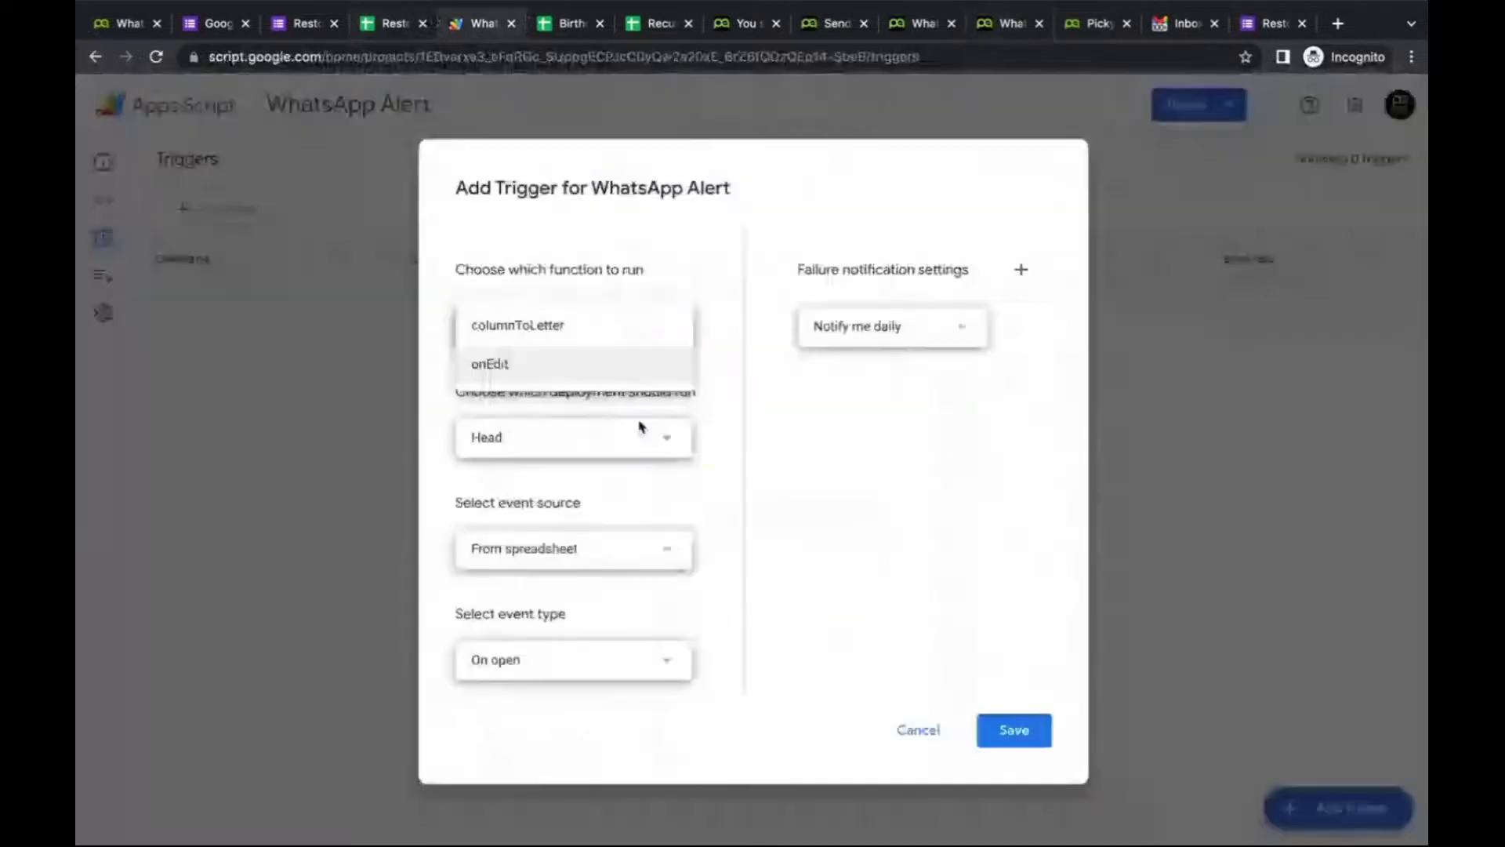
left_click(588, 365)
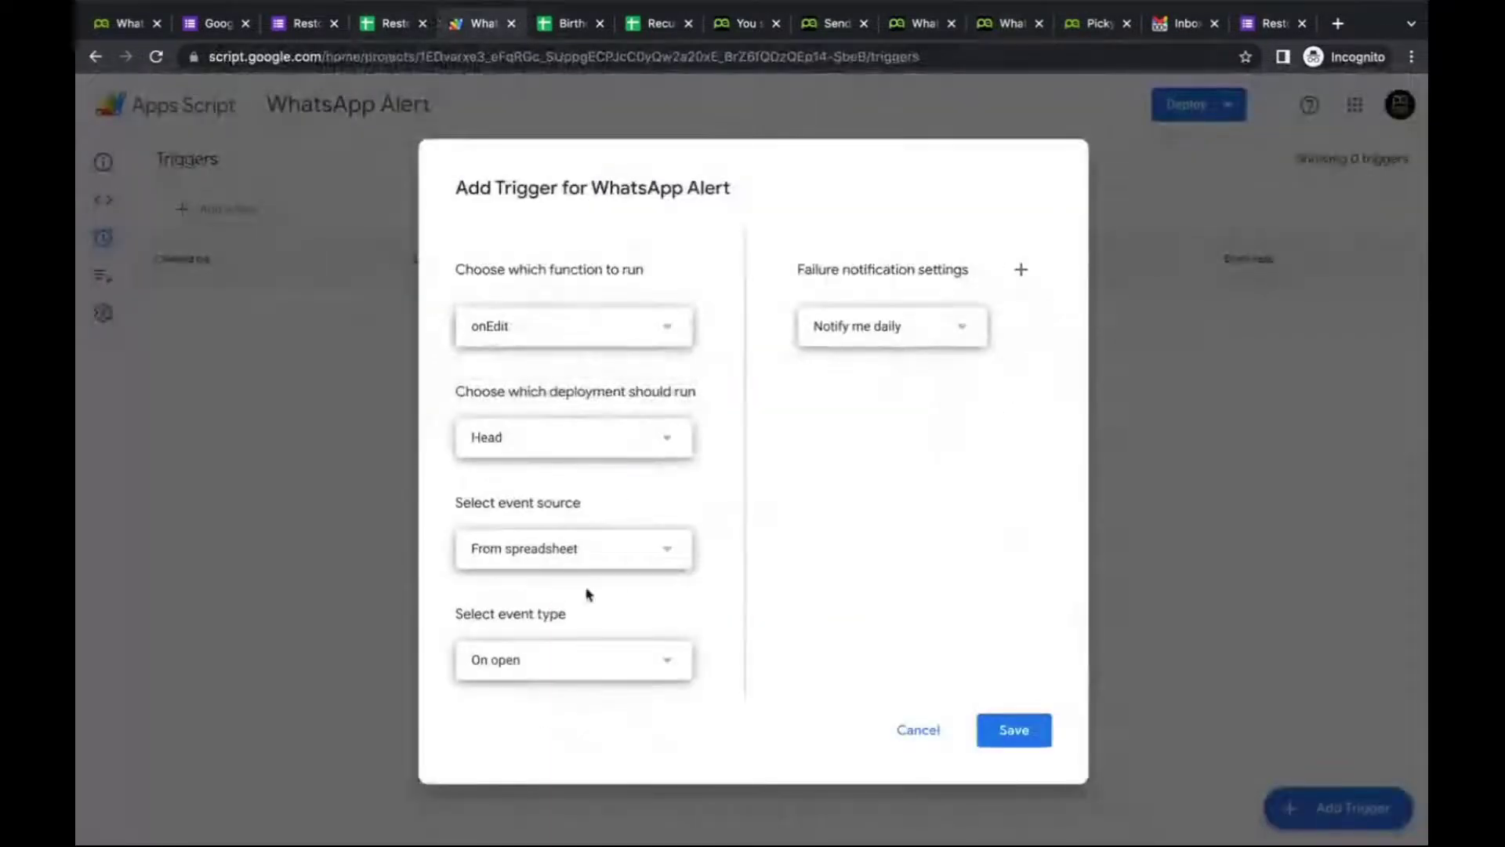
left_click(628, 673)
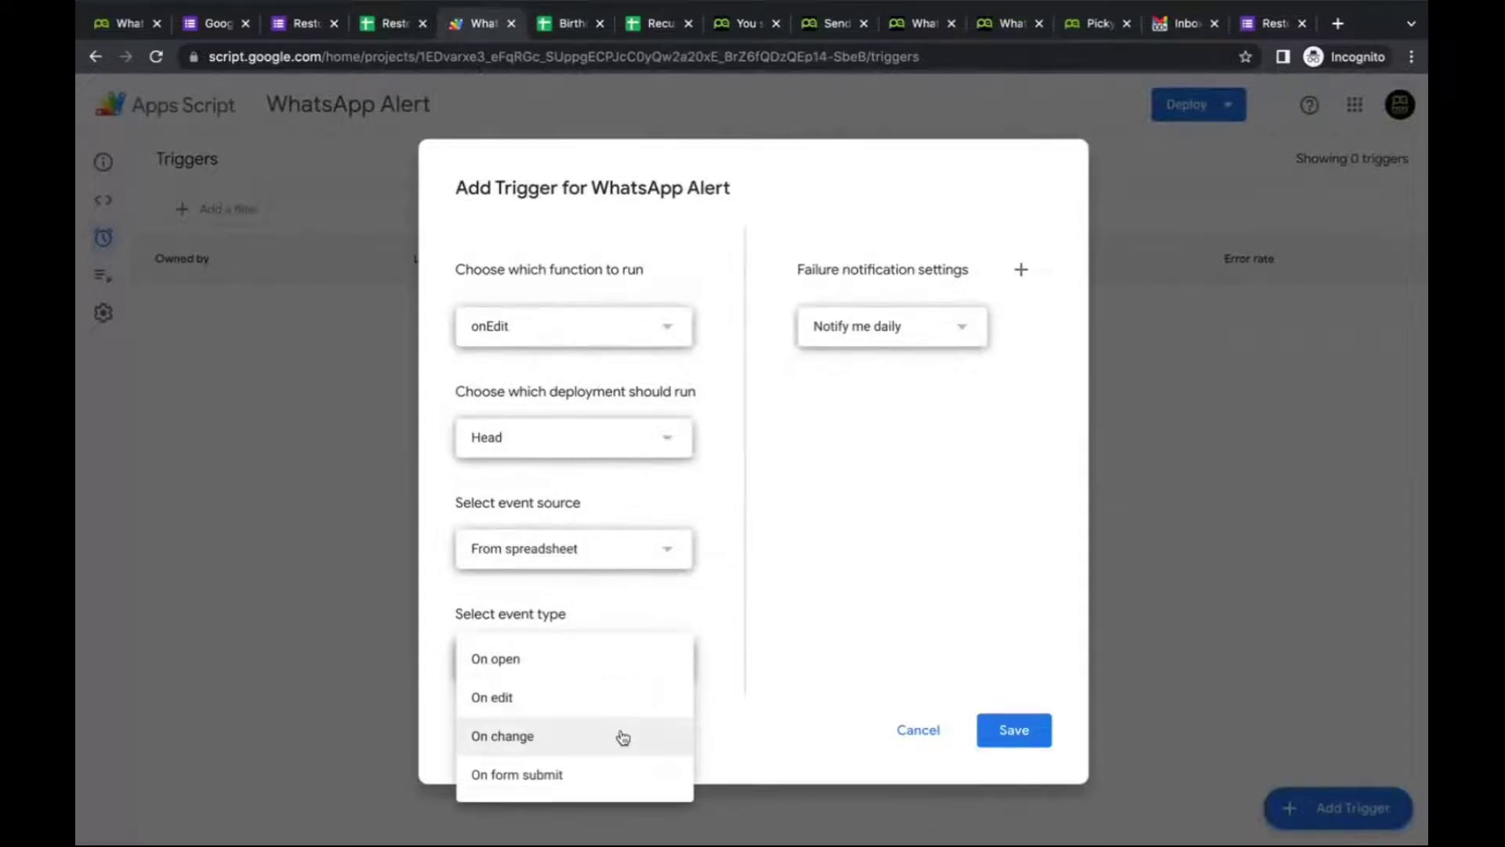
Step: Set the trigger's event type to On edit and save it
left_click(1100, 24)
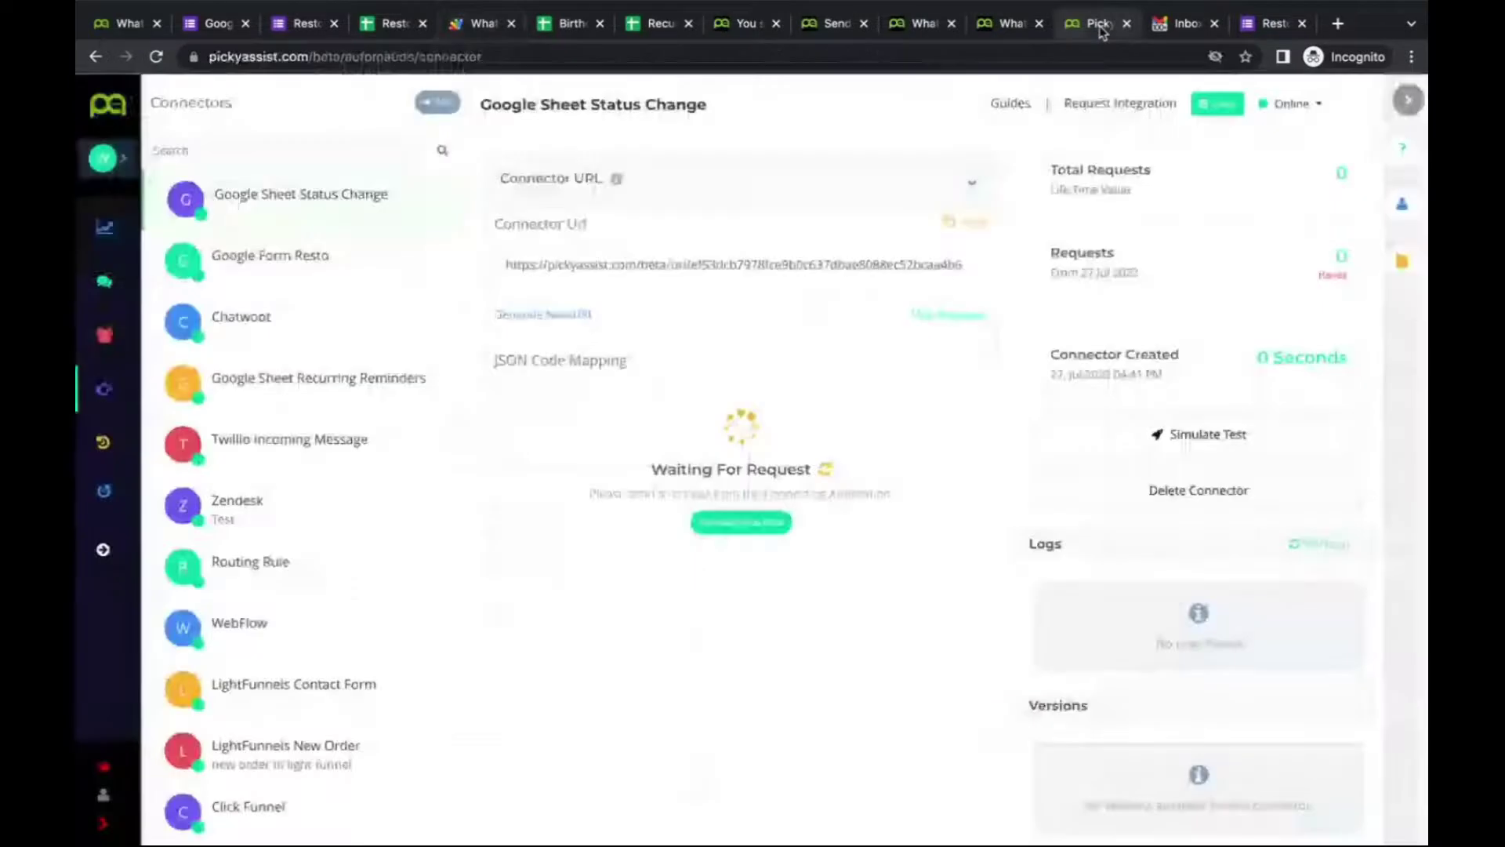
left_click(1007, 24)
scroll(831, 455, "down", 4)
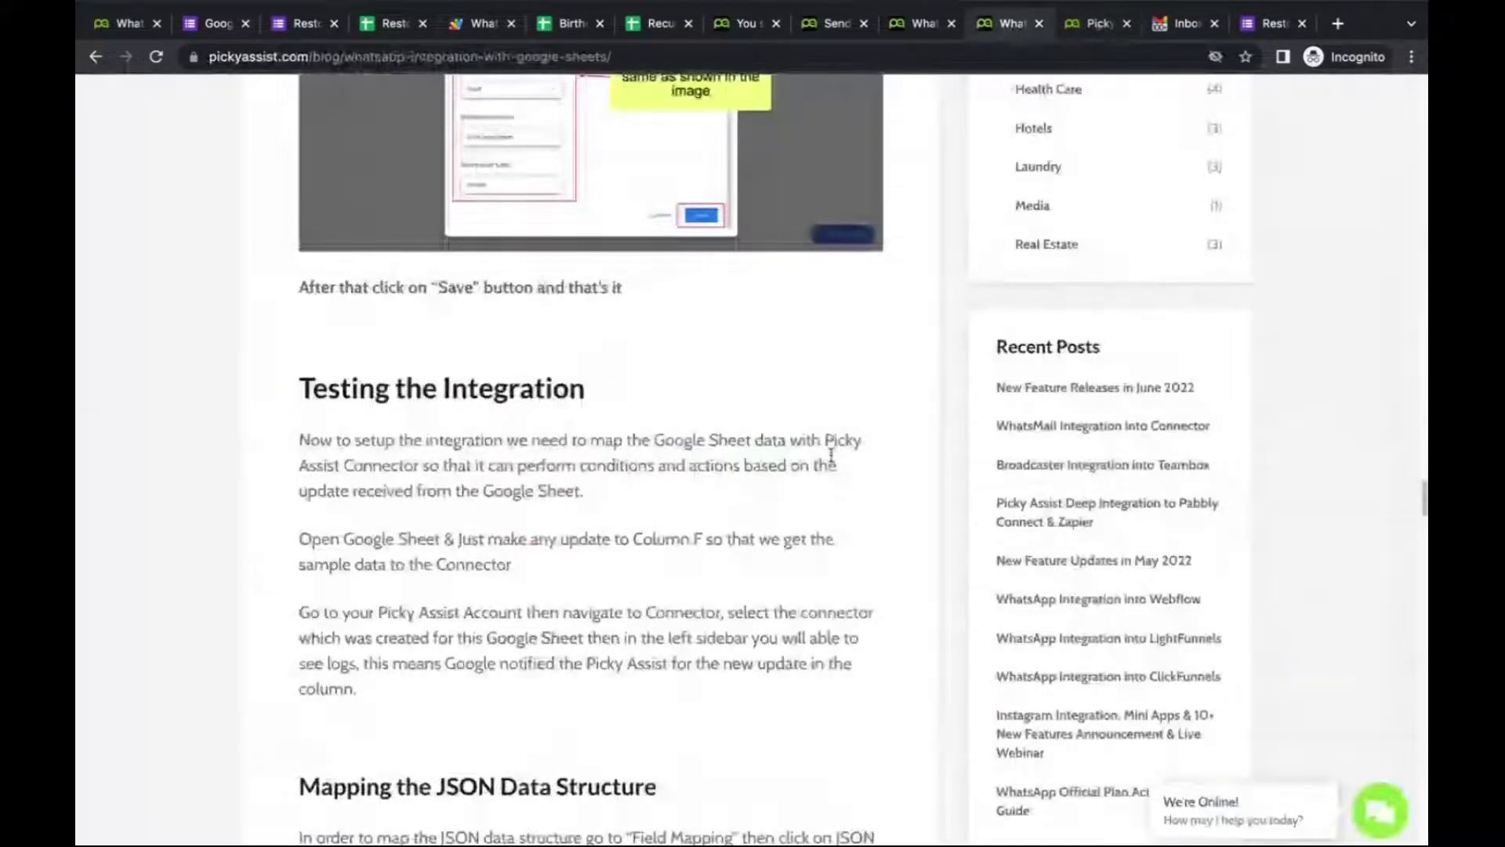
scroll(831, 455, "up", 4)
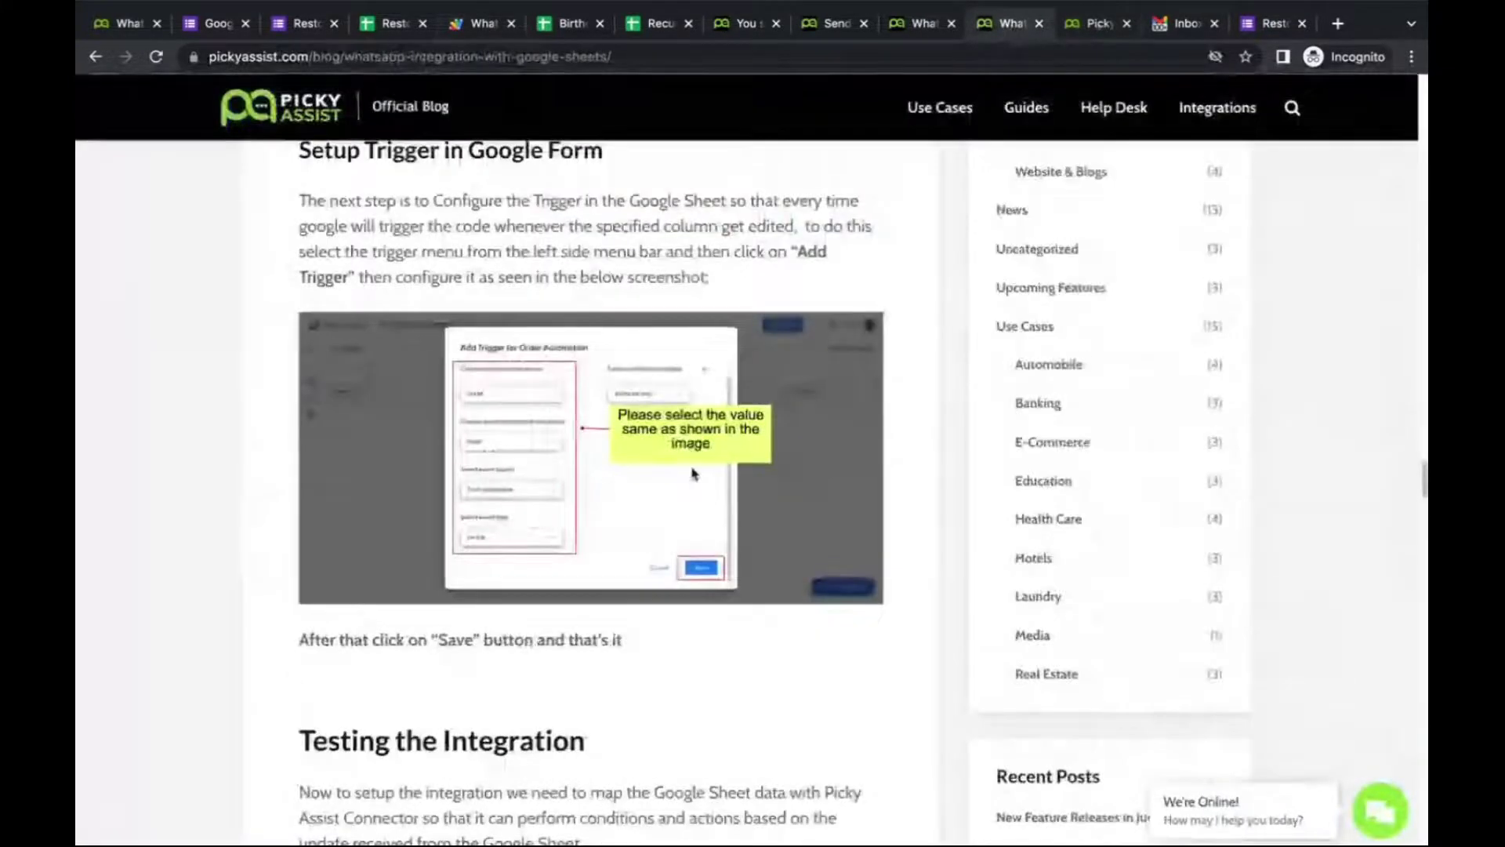
scroll(553, 421, "up", 2)
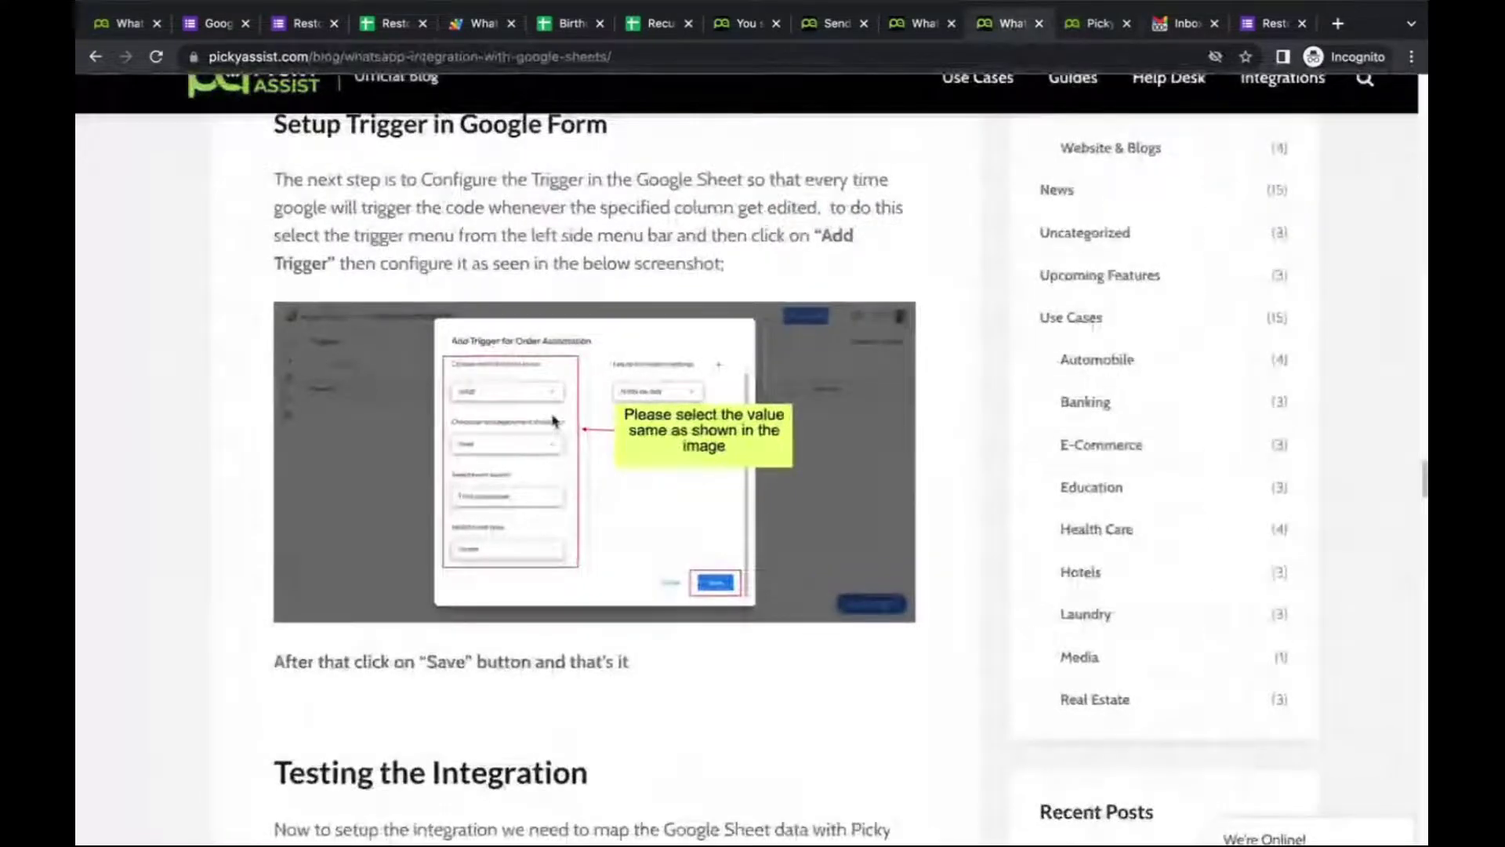
scroll(552, 421, "up", 3)
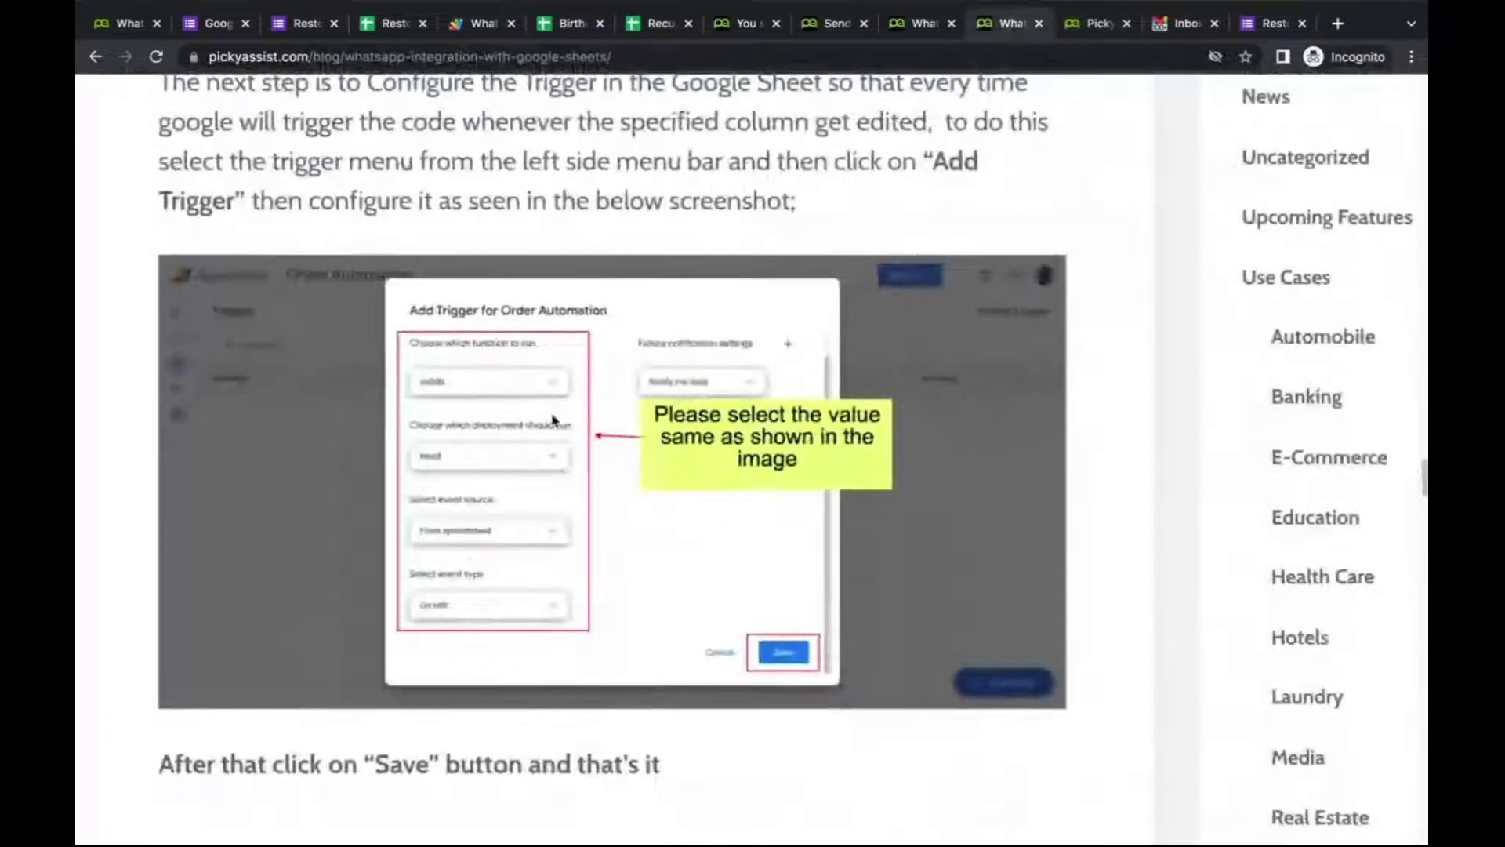
scroll(553, 421, "down", 3)
scroll(553, 421, "down", 3)
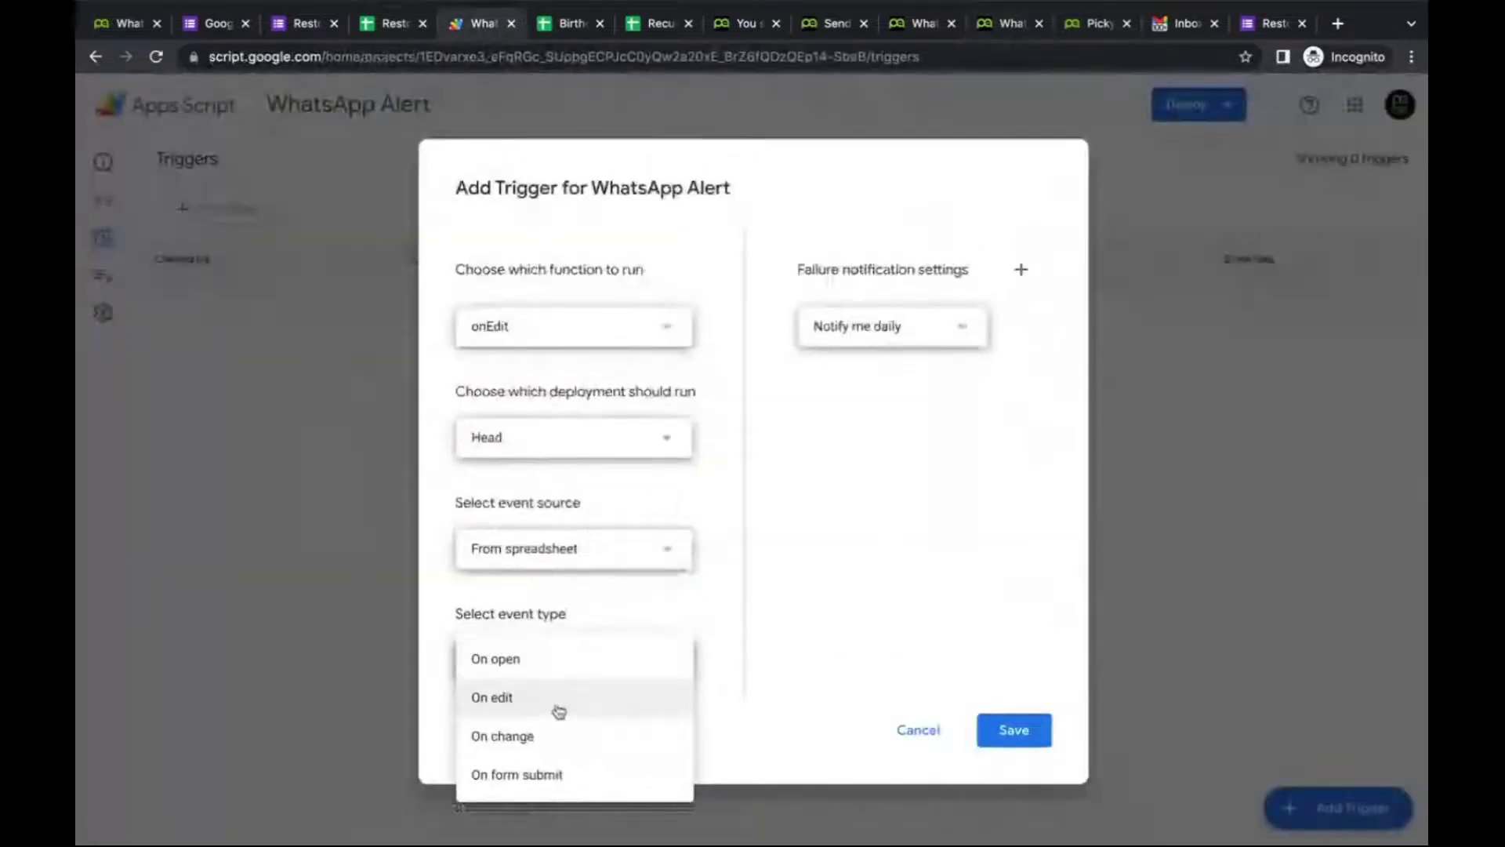
left_click(558, 709)
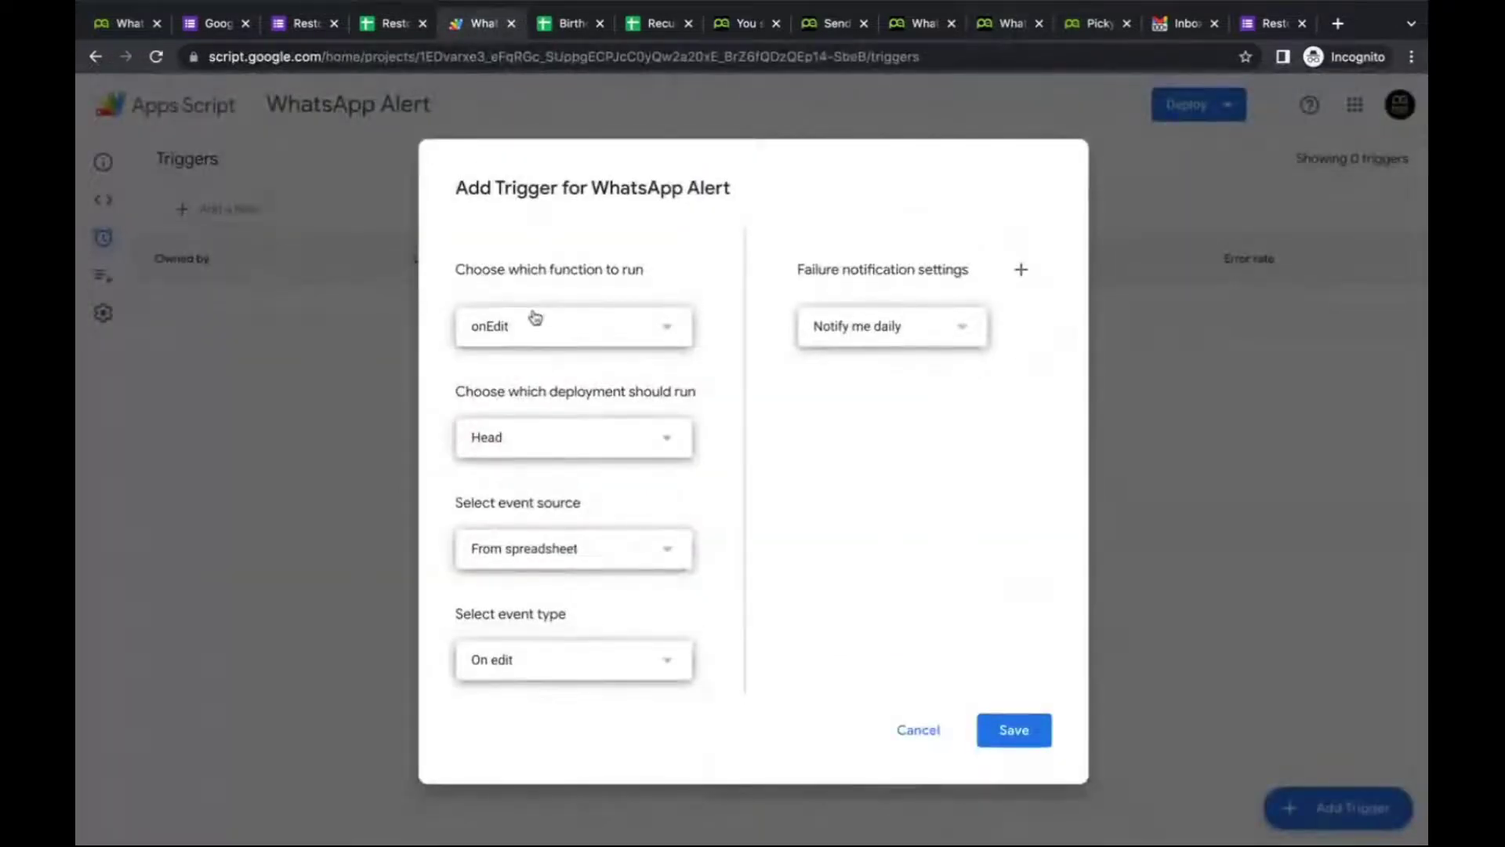
left_click(1016, 737)
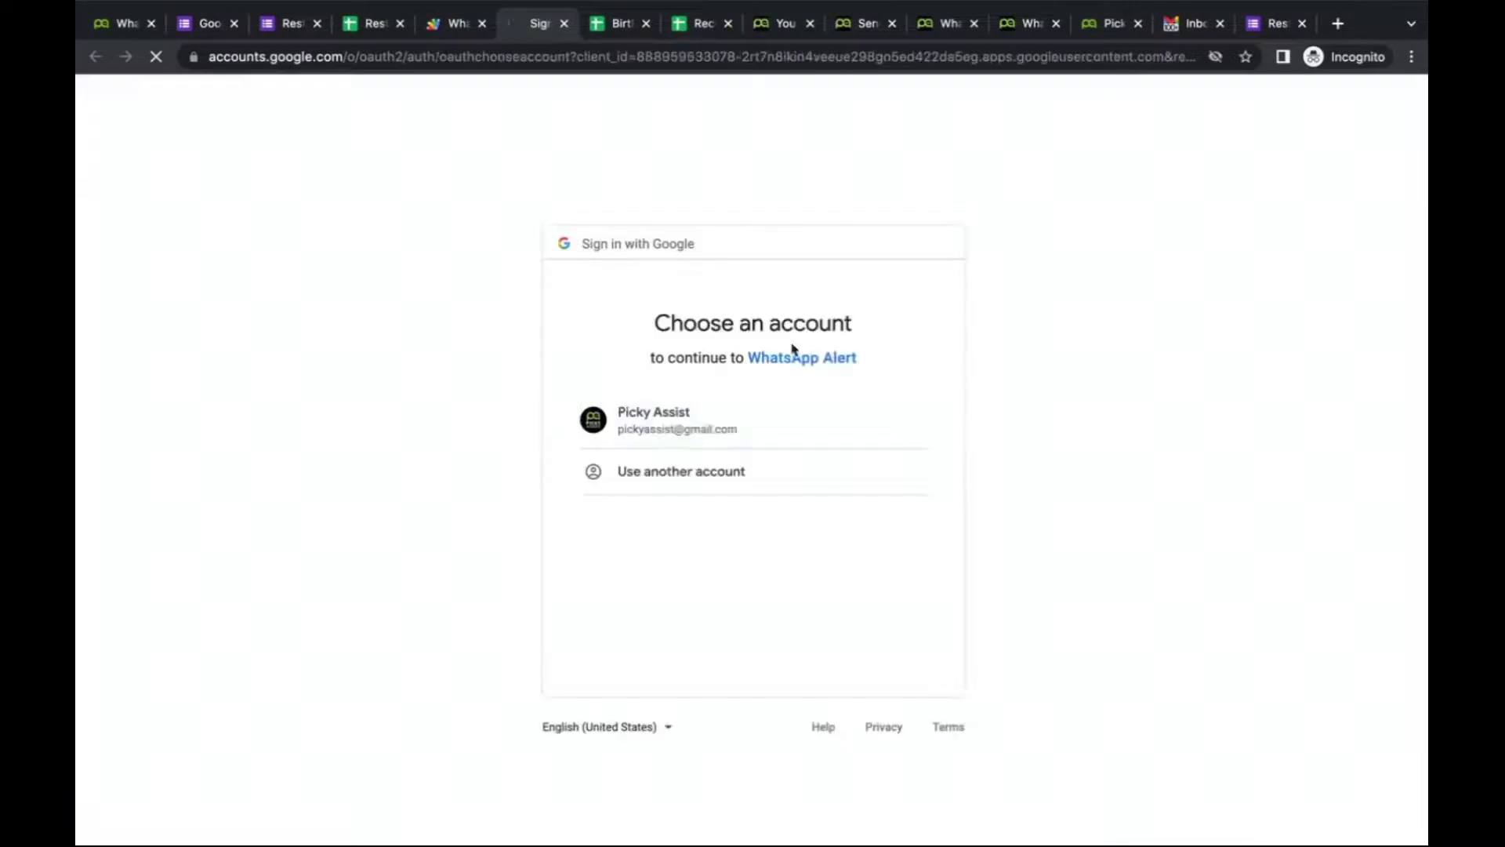
Step: Choose the Google account, proceed past the unverified-app warning via Advanced, and Allow WhatsApp Alert's permissions
left_click(821, 435)
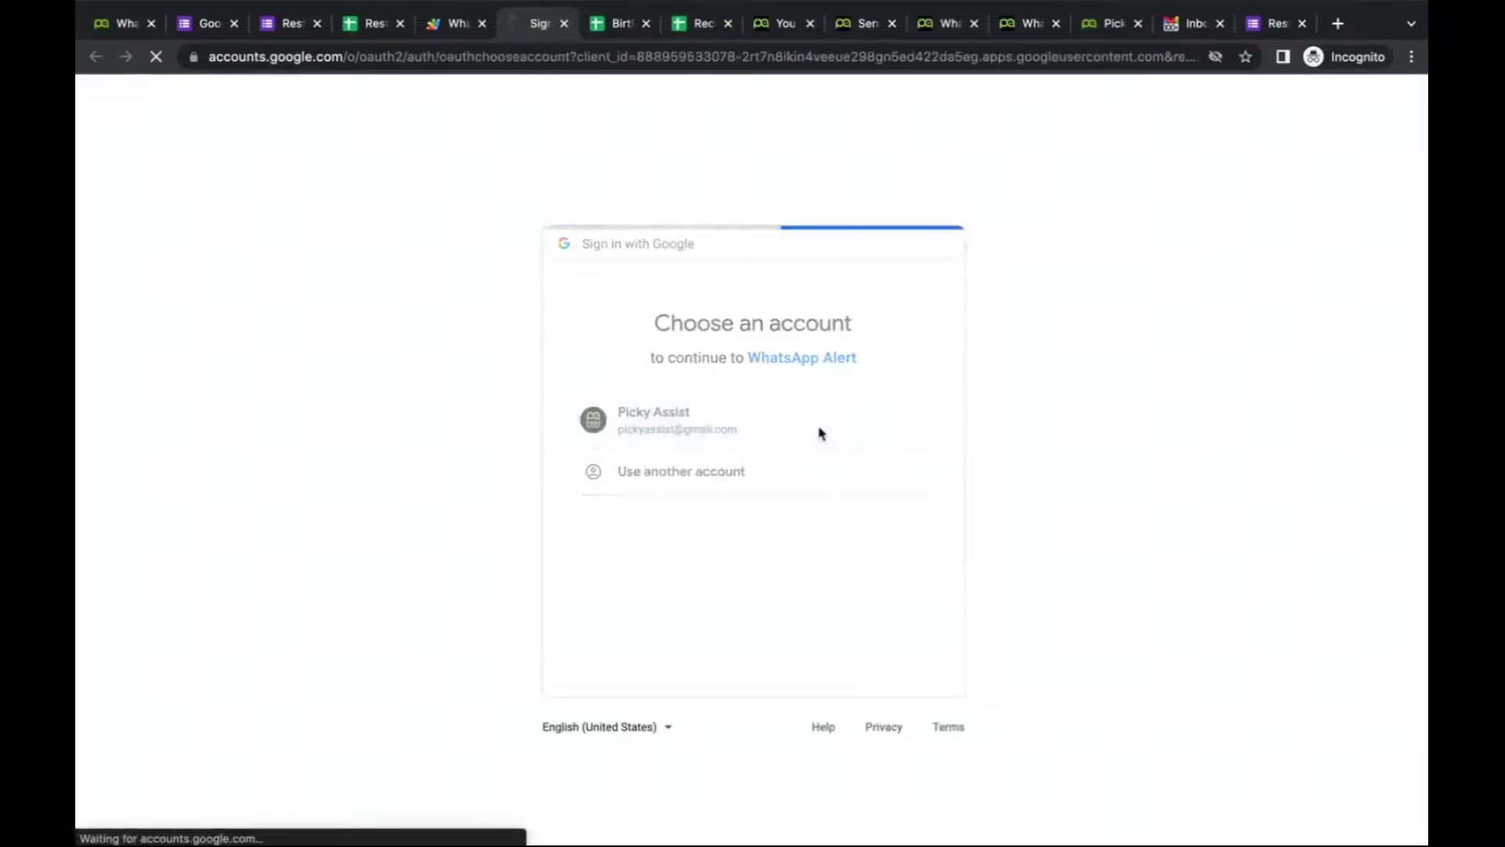
left_click(473, 428)
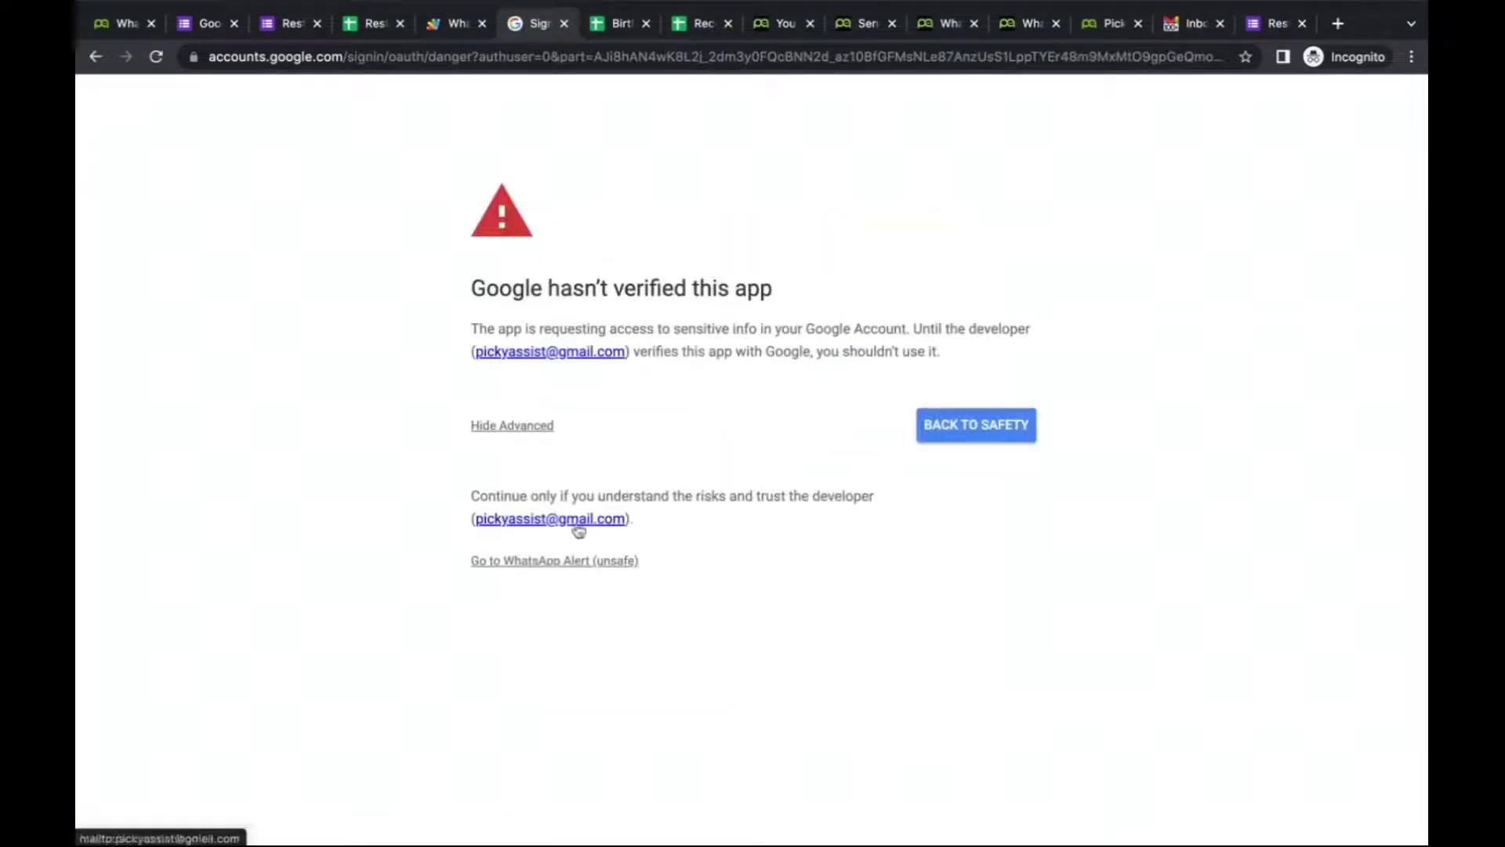
left_click(703, 573)
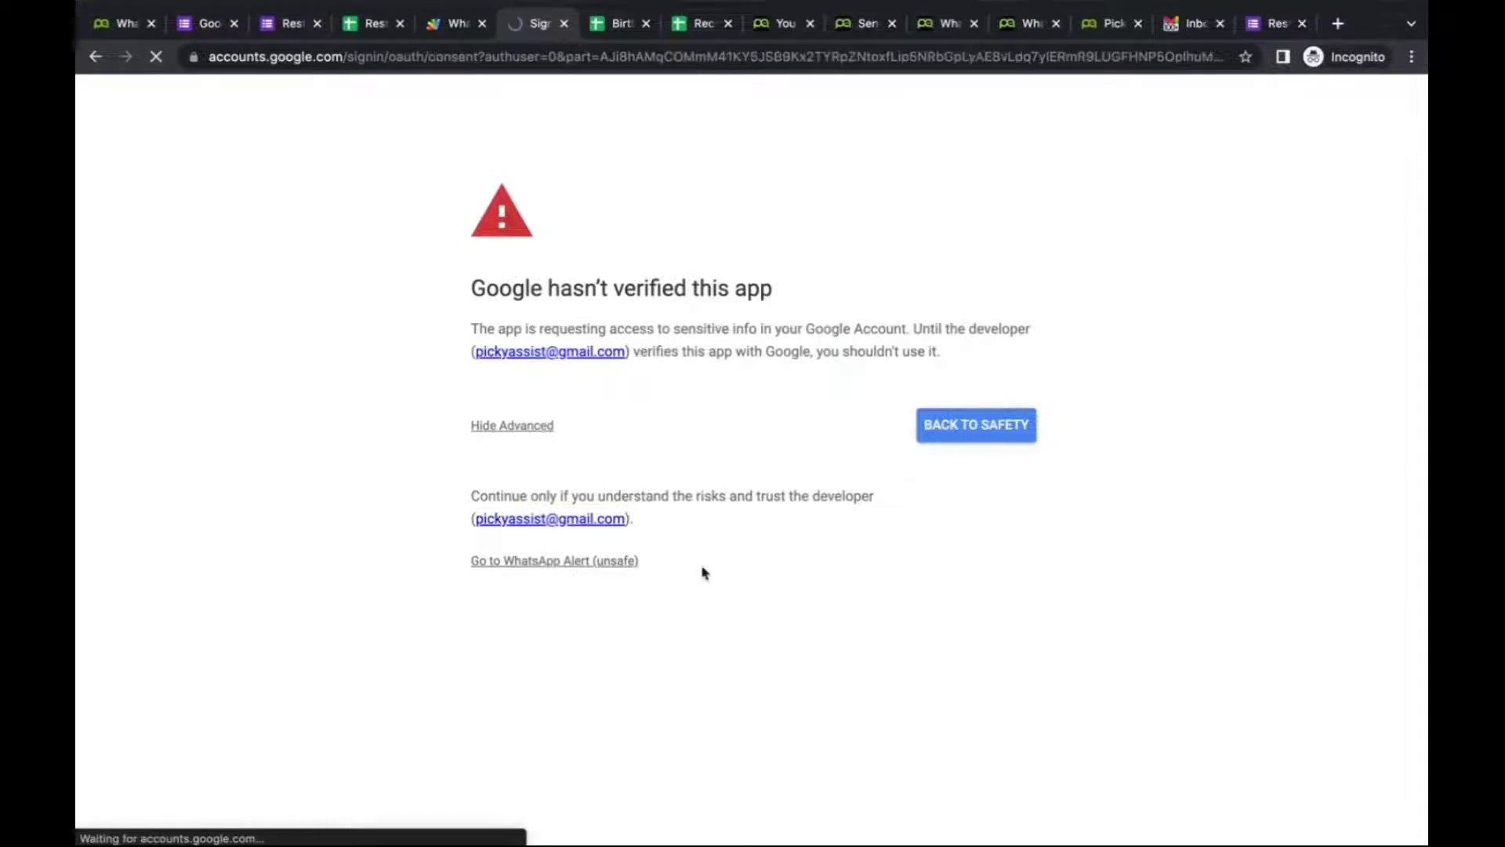
left_click(818, 715)
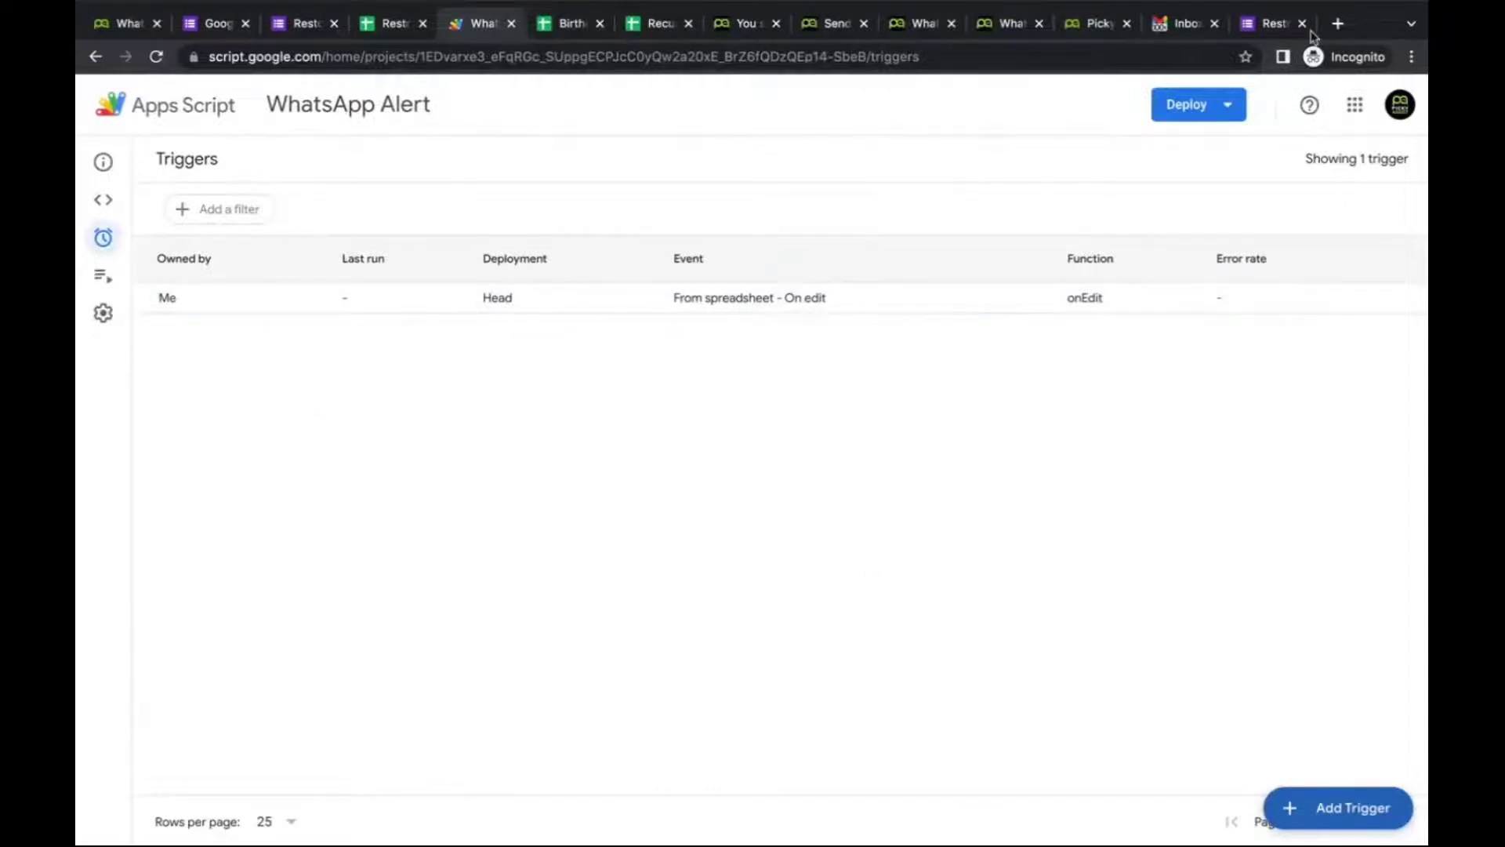
Step: Set cell E6's Status to Accepted in the Resto Order Form (Responses) sheet
left_click(990, 29)
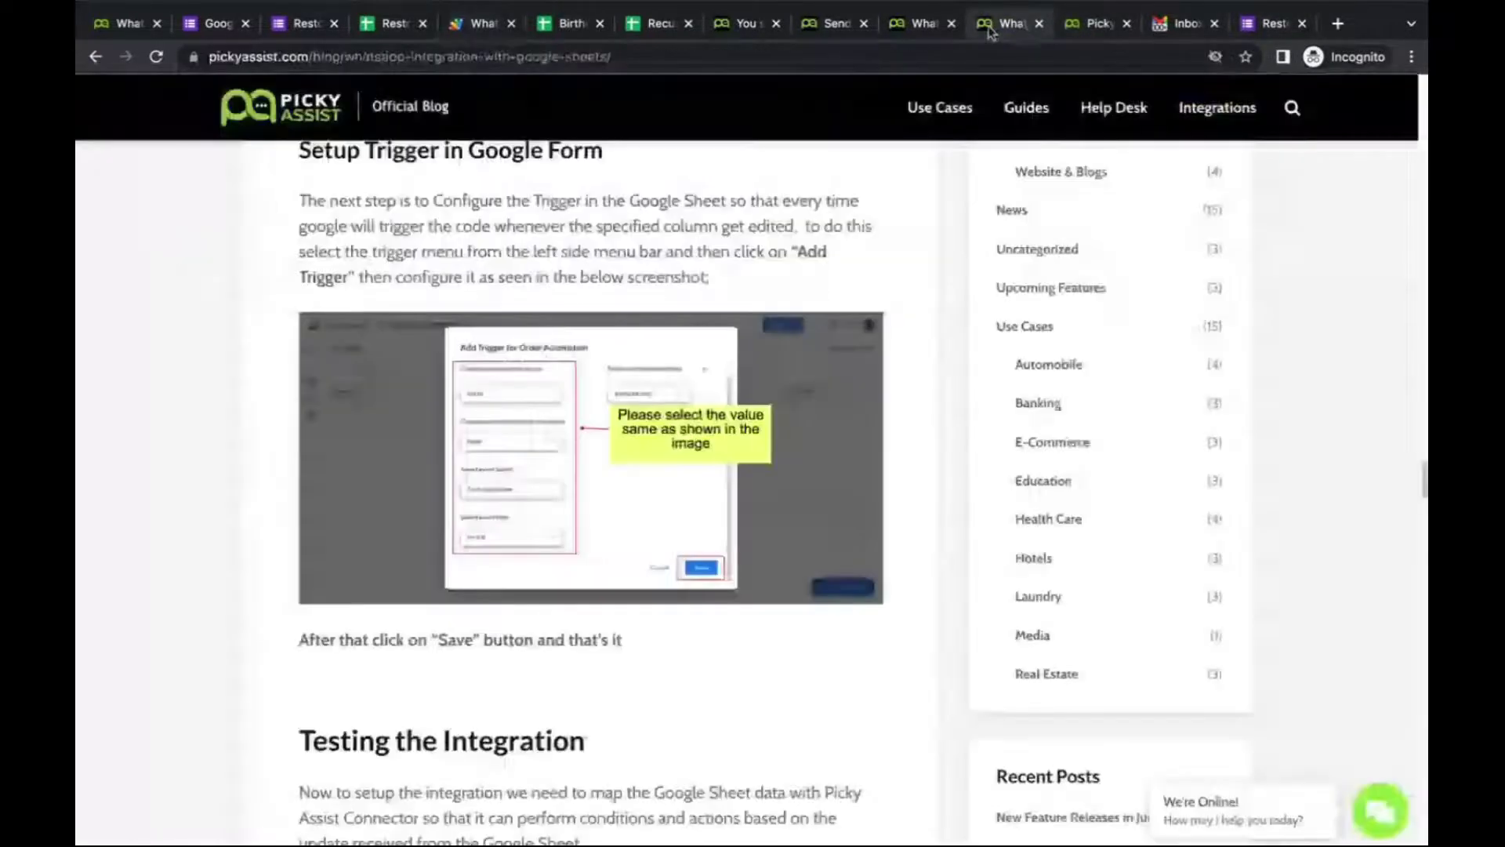
scroll(725, 588, "down", 5)
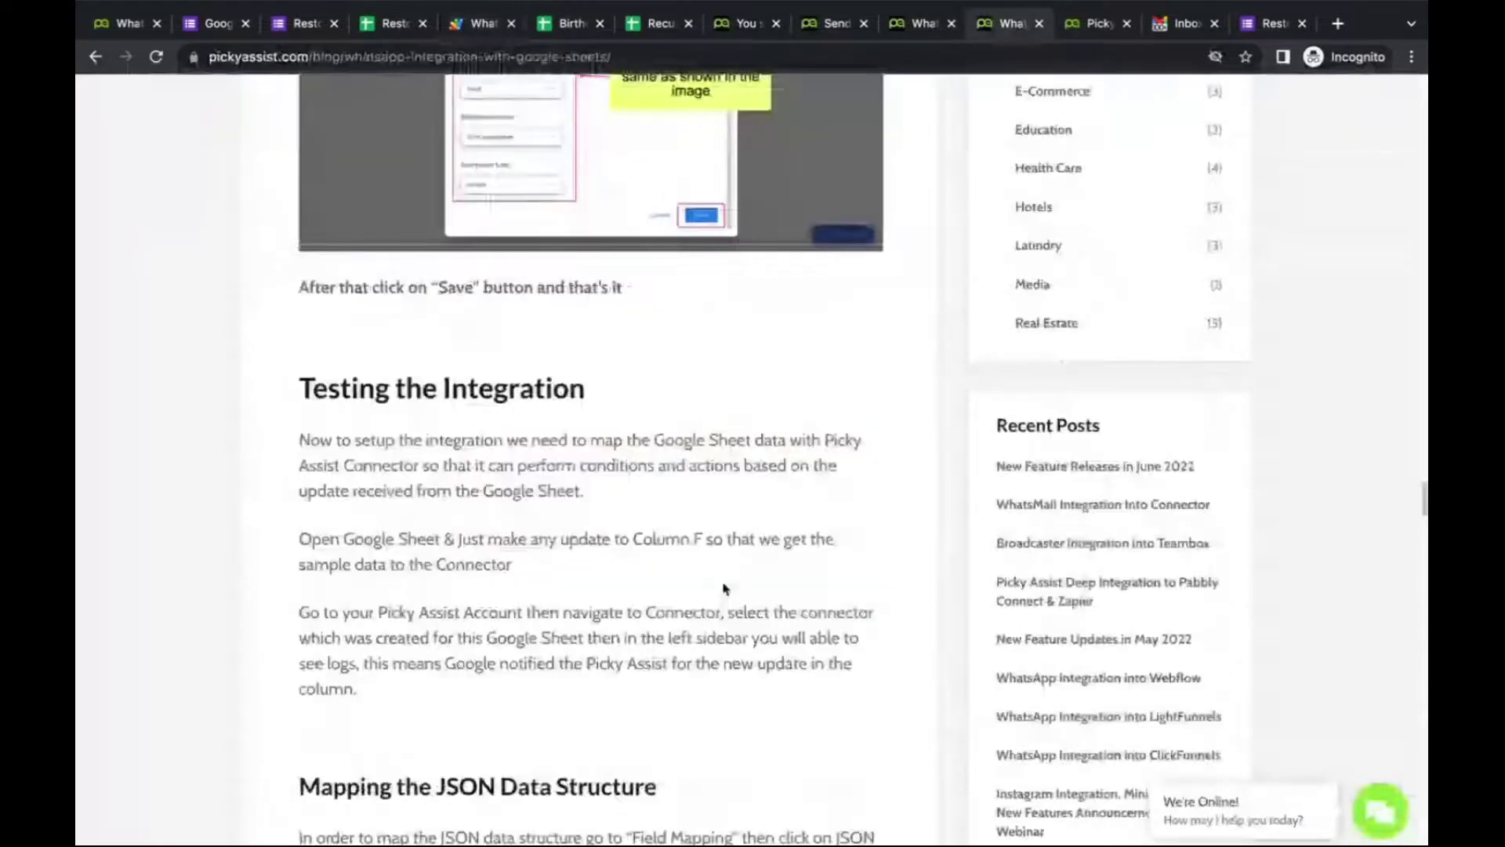
scroll(726, 588, "down", 6)
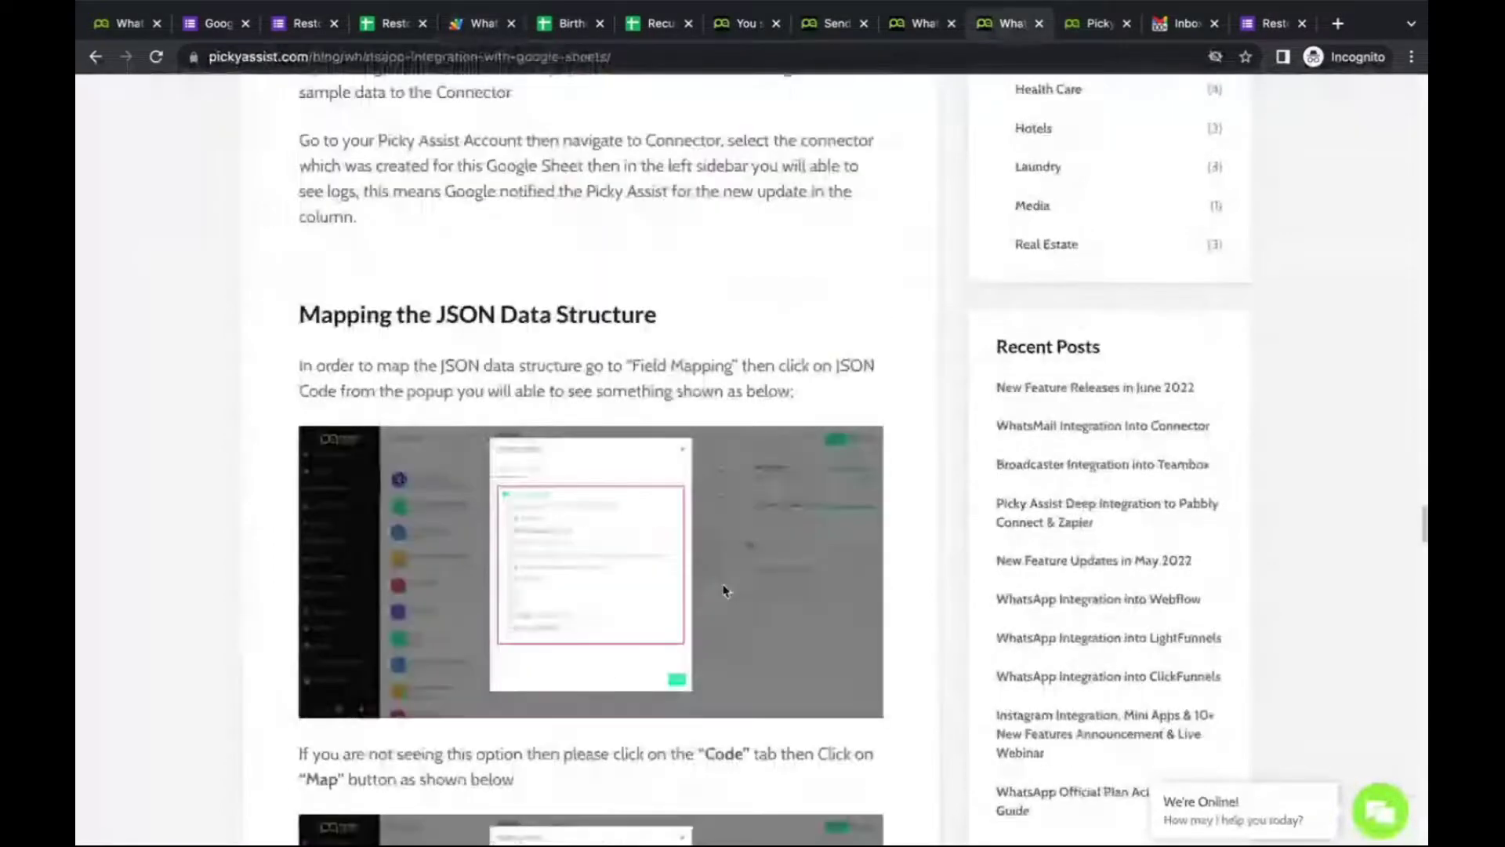
left_click(379, 28)
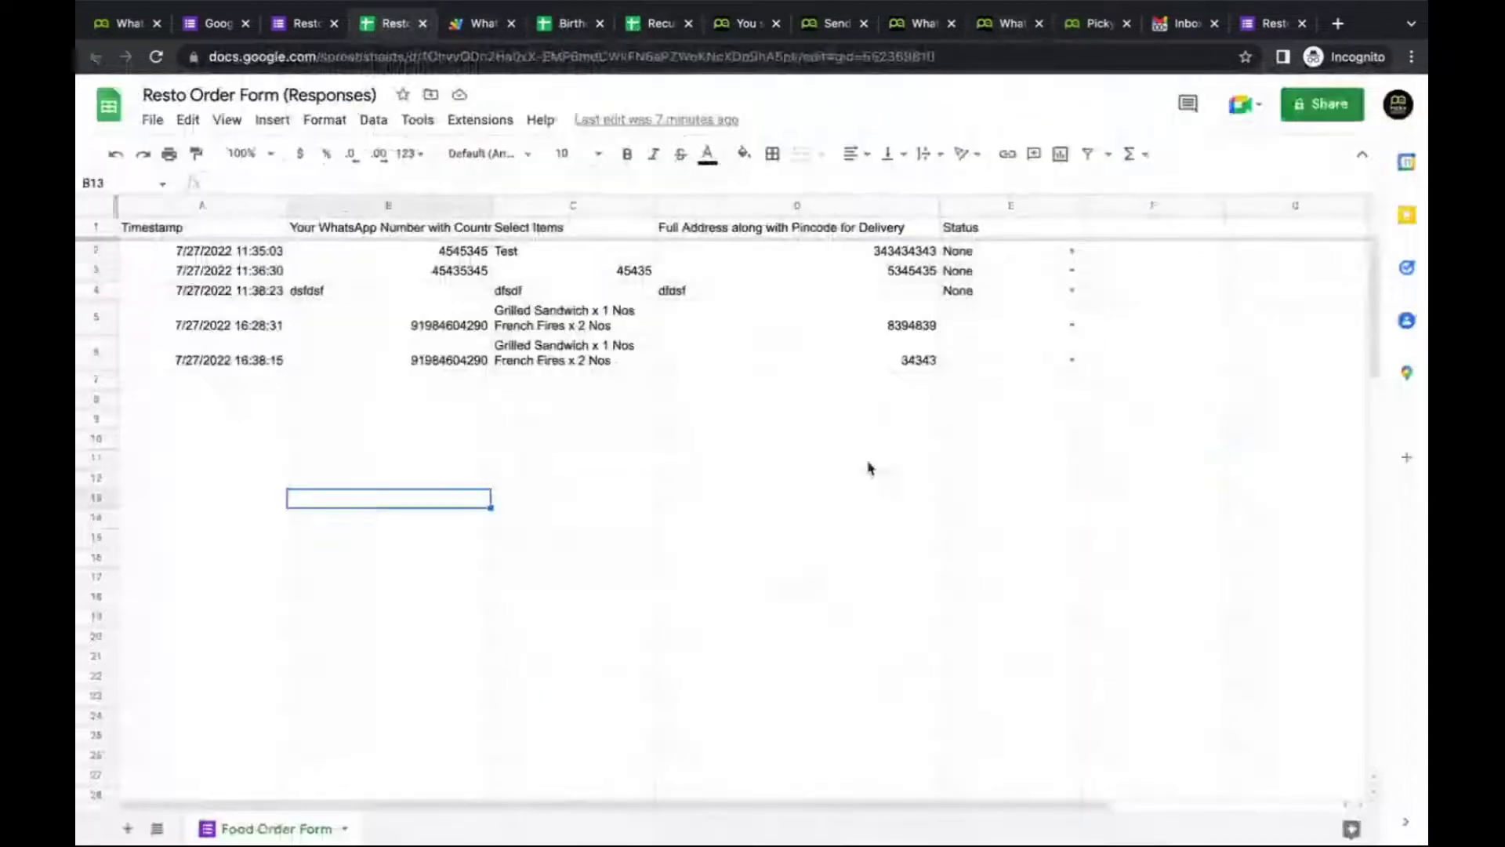
left_click(1071, 361)
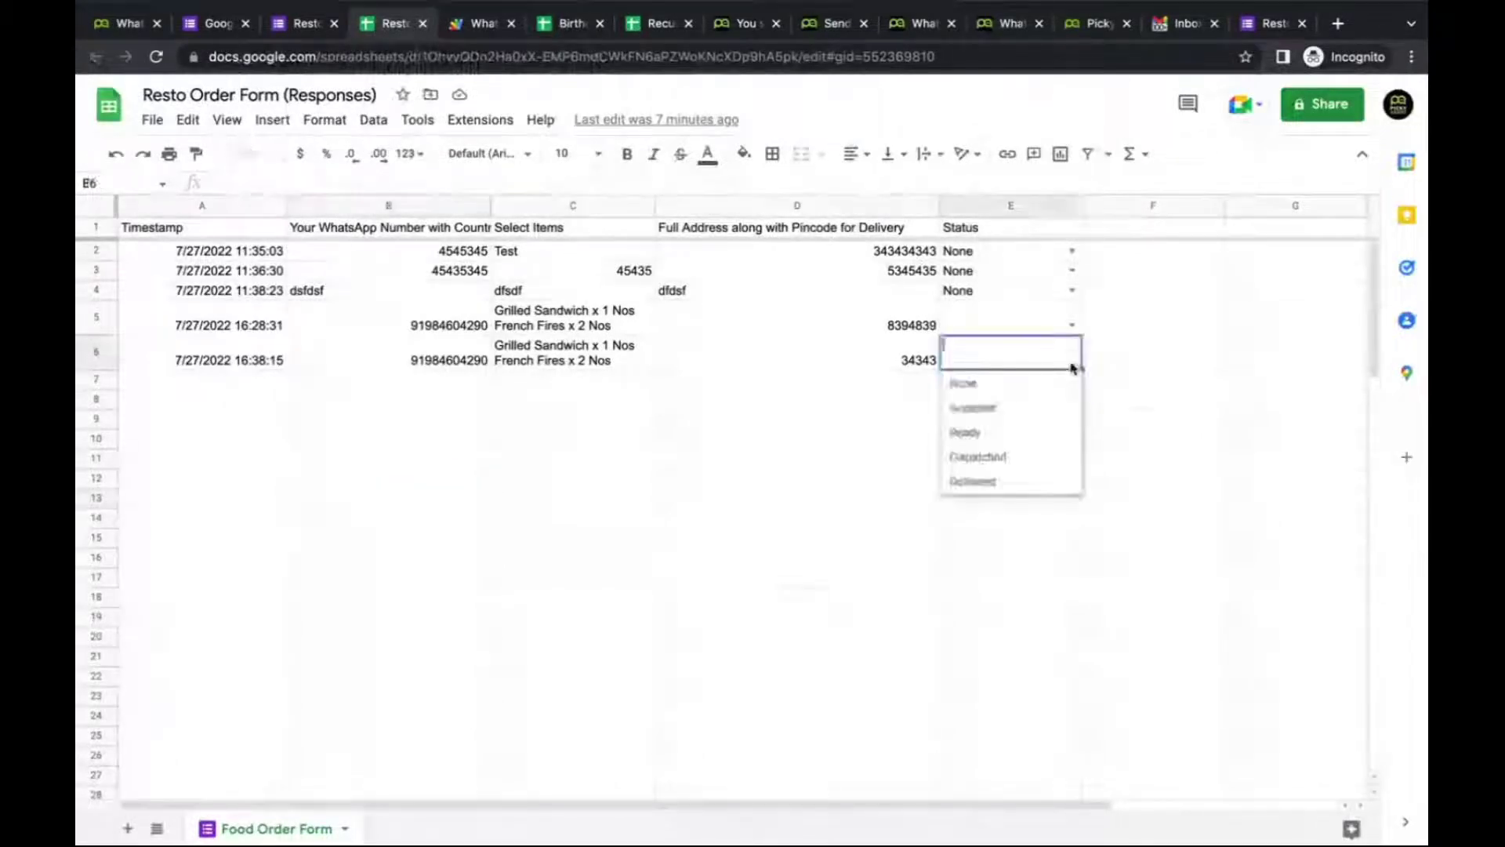
left_click(1021, 411)
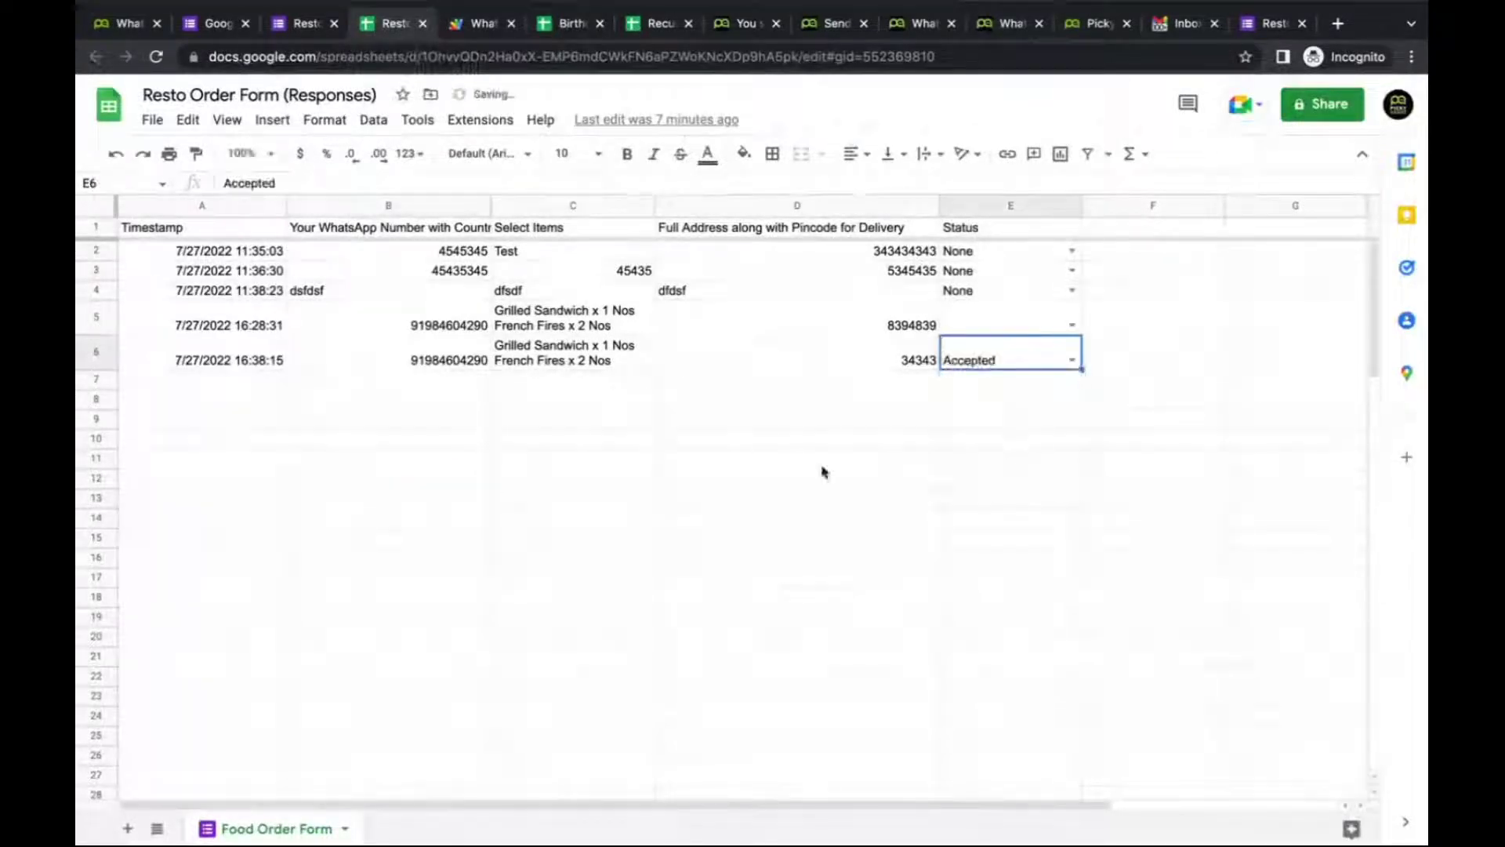
left_click(734, 477)
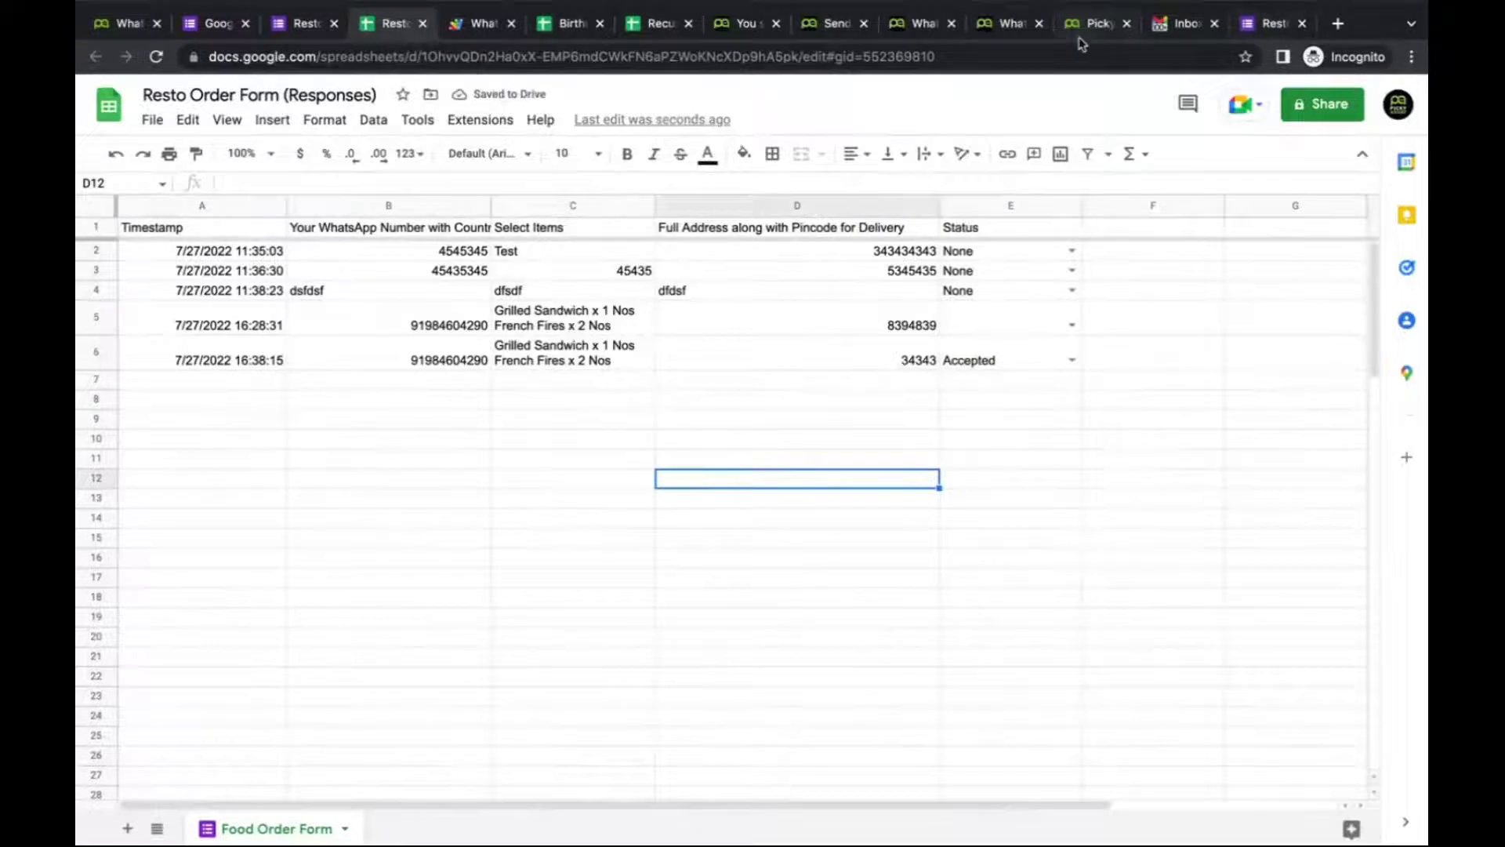
left_click(1092, 23)
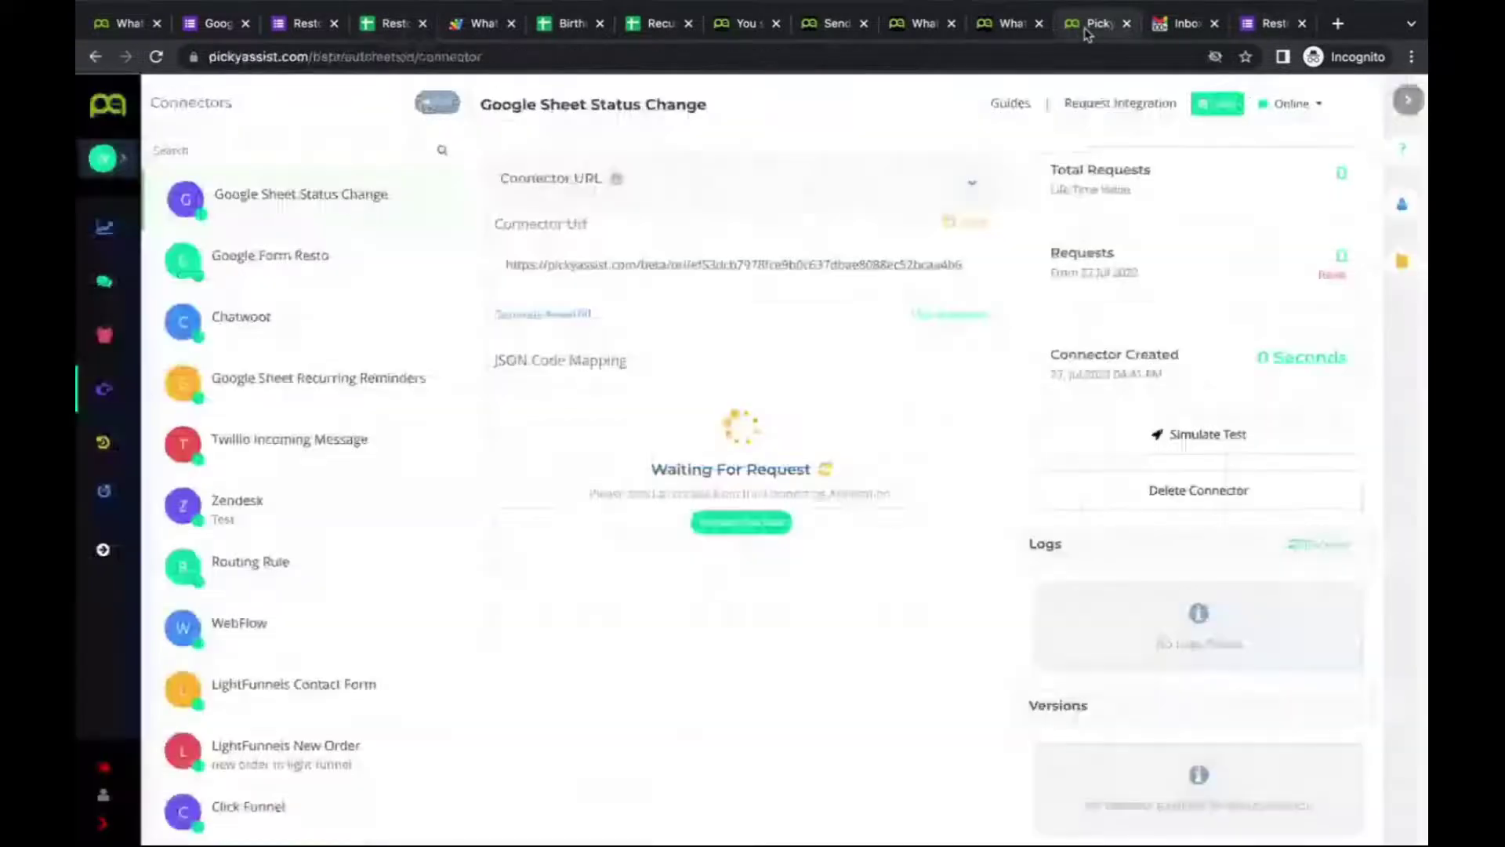
Step: Refresh the connector logs, open the new entry's Google Sheet Status Change data, then view Recurring Reminders Demo
left_click(1330, 556)
left_click(1332, 558)
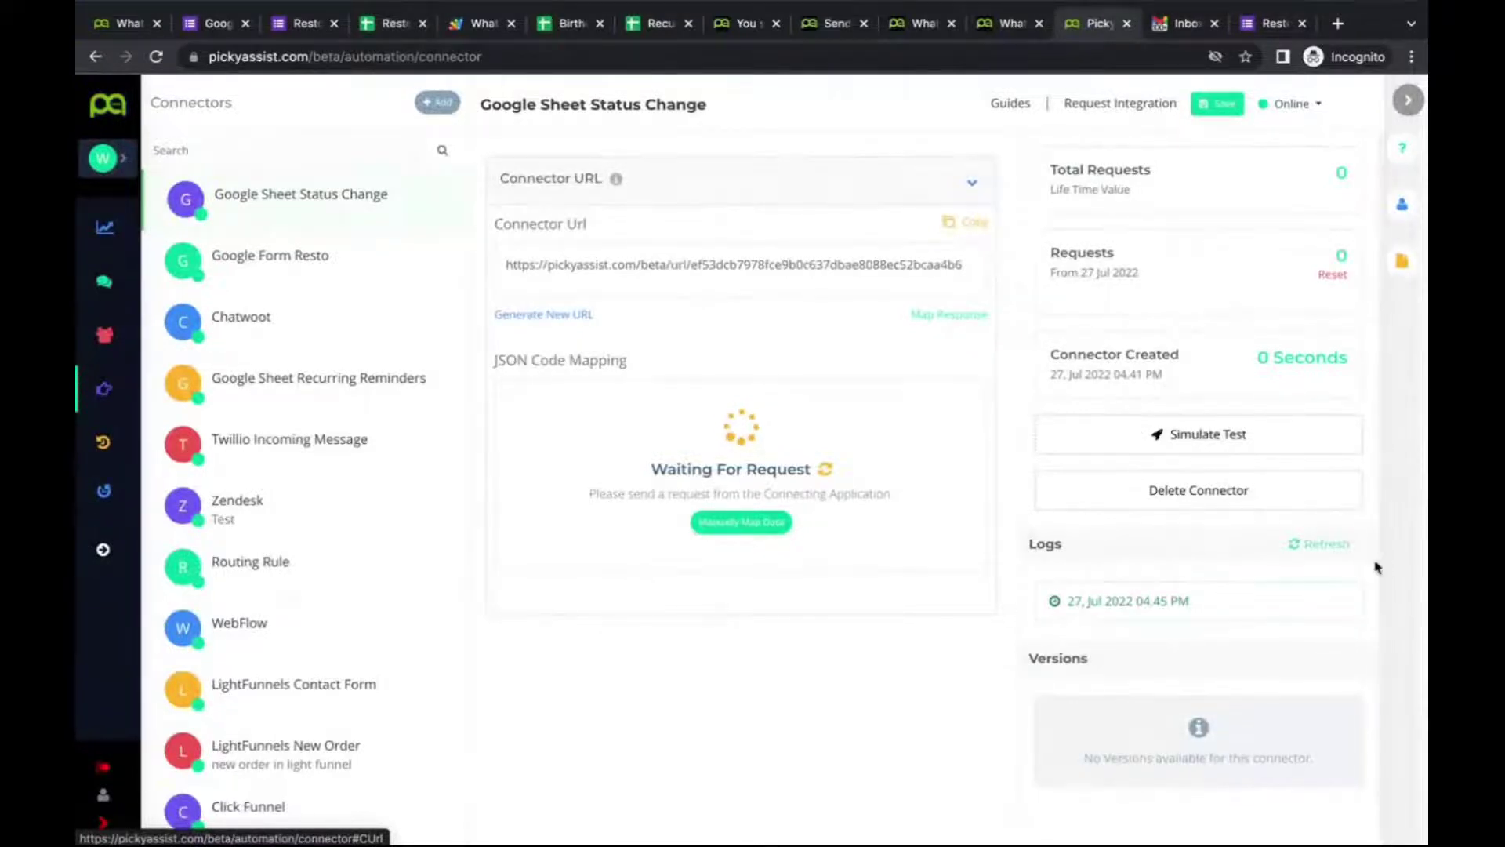
left_click(1326, 605)
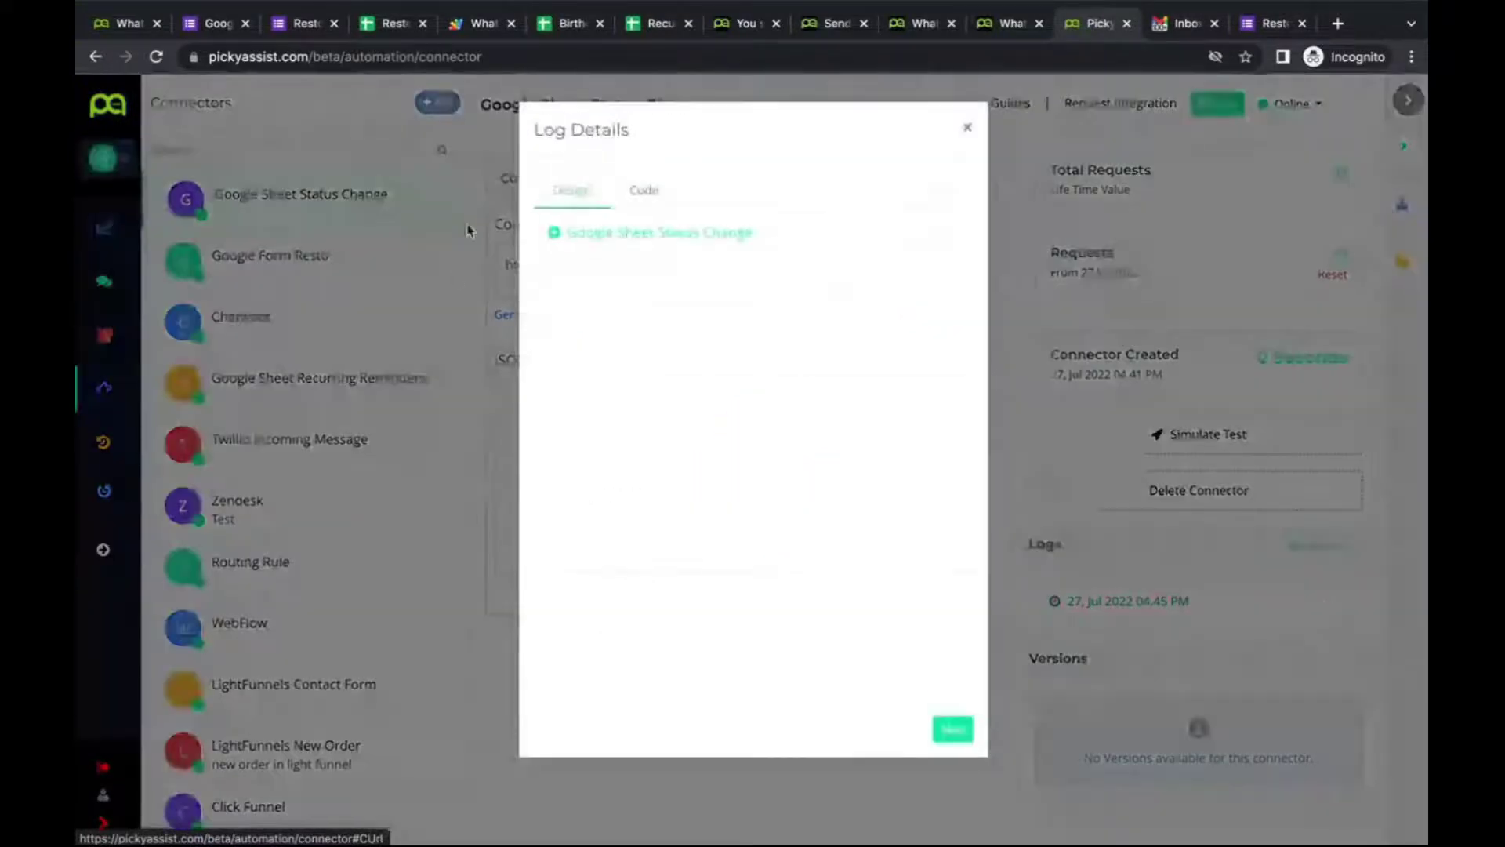
left_click(556, 235)
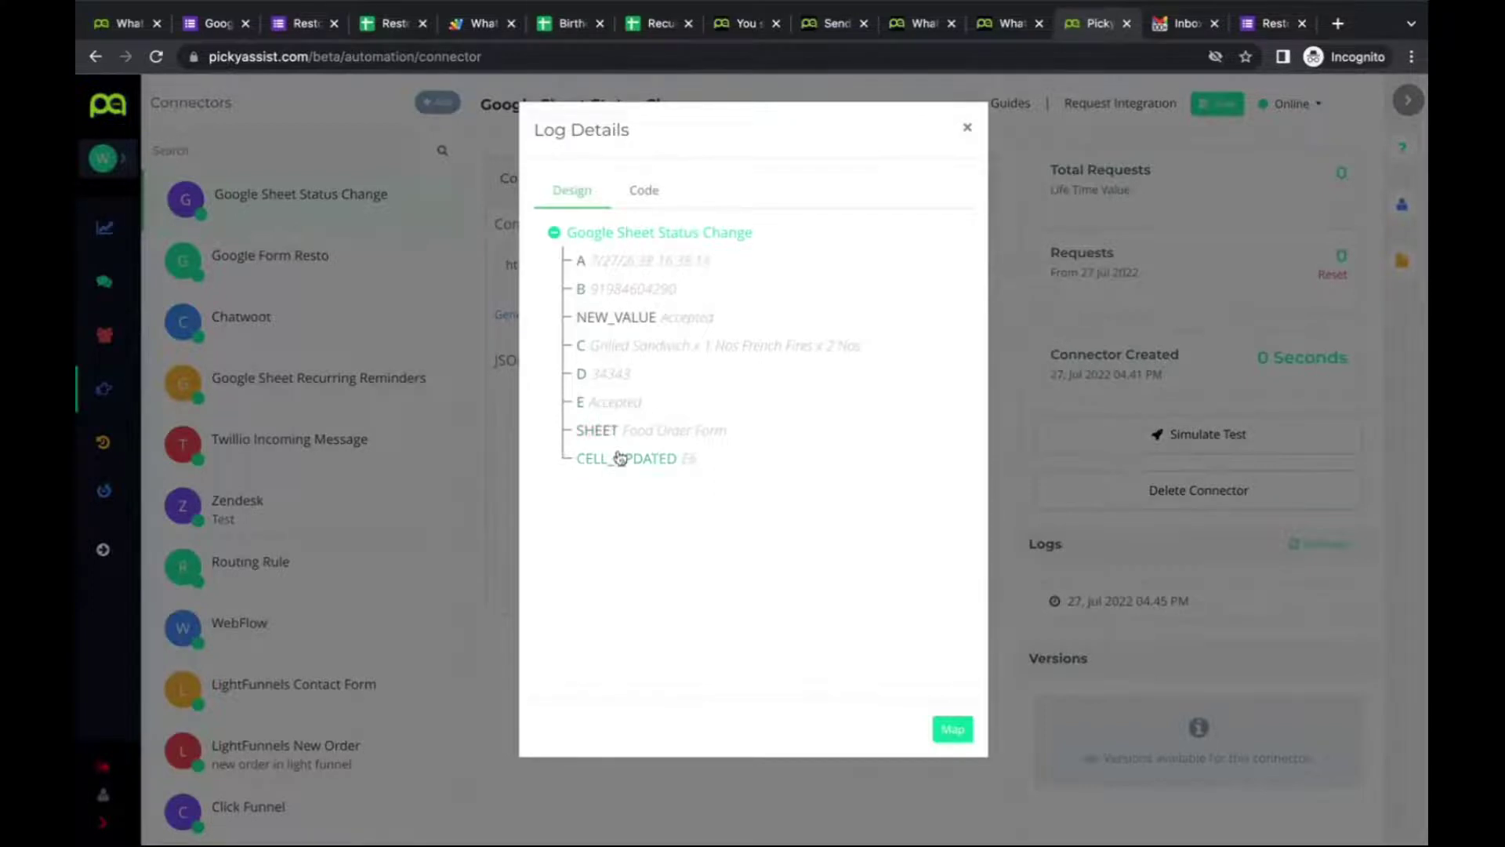
left_click(648, 22)
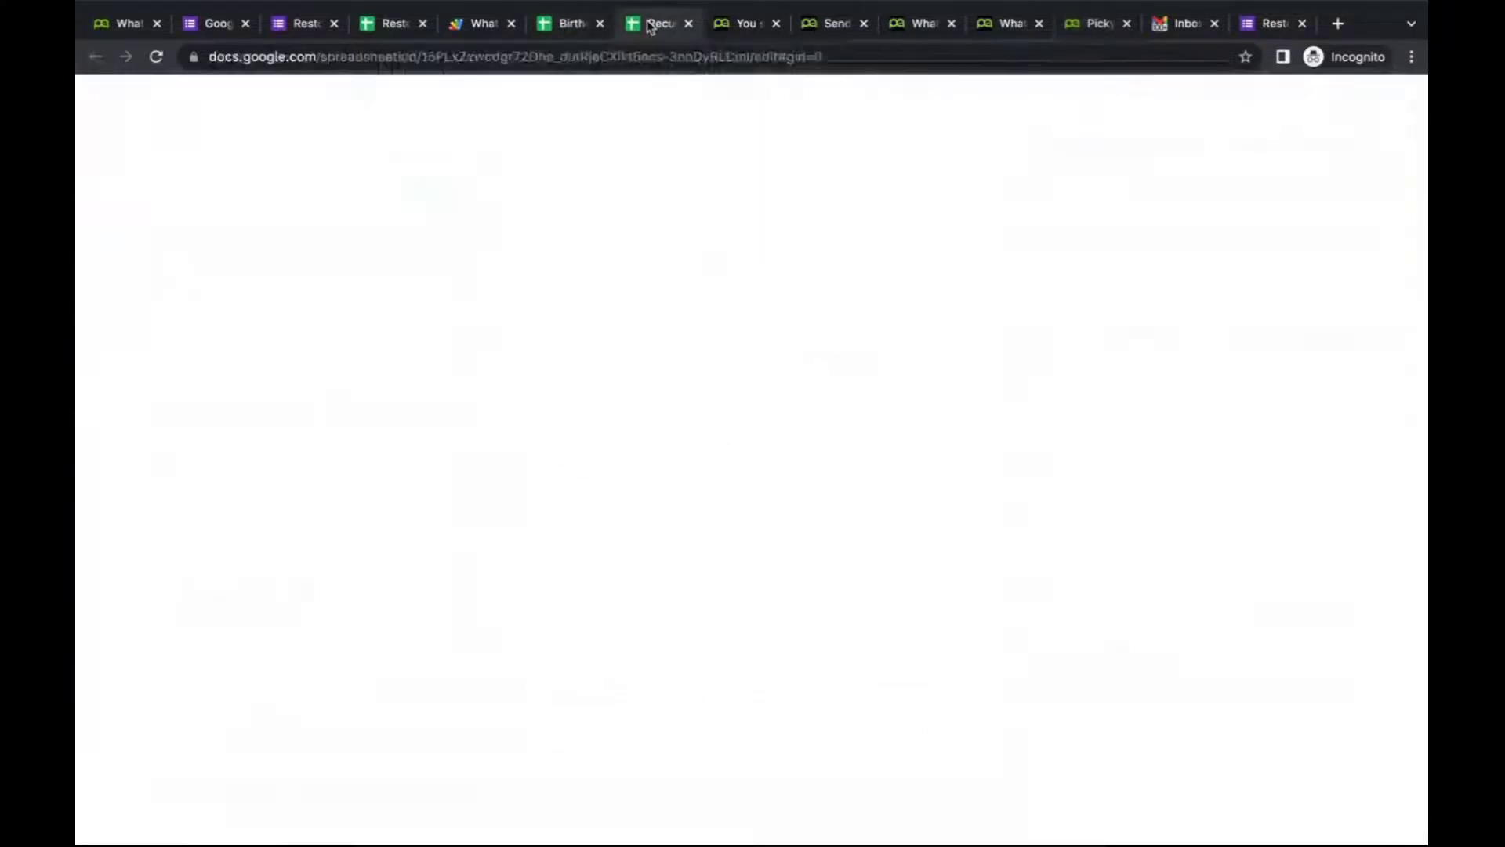
Step: Select row 6 of the Resto Order Form responses to review the accepted order, then return to Picky Assist
left_click(394, 25)
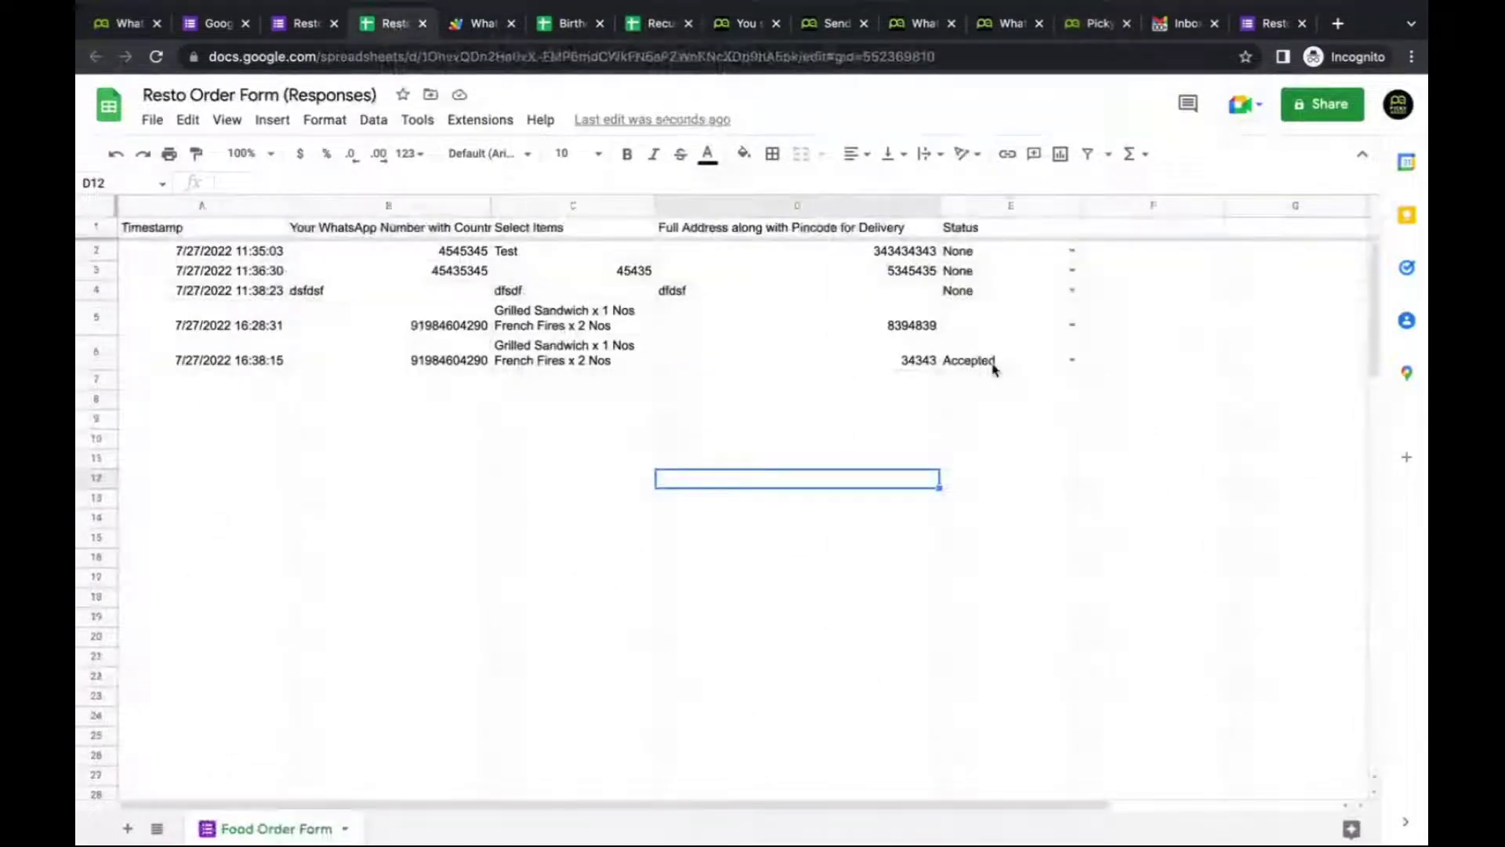
left_click(96, 351)
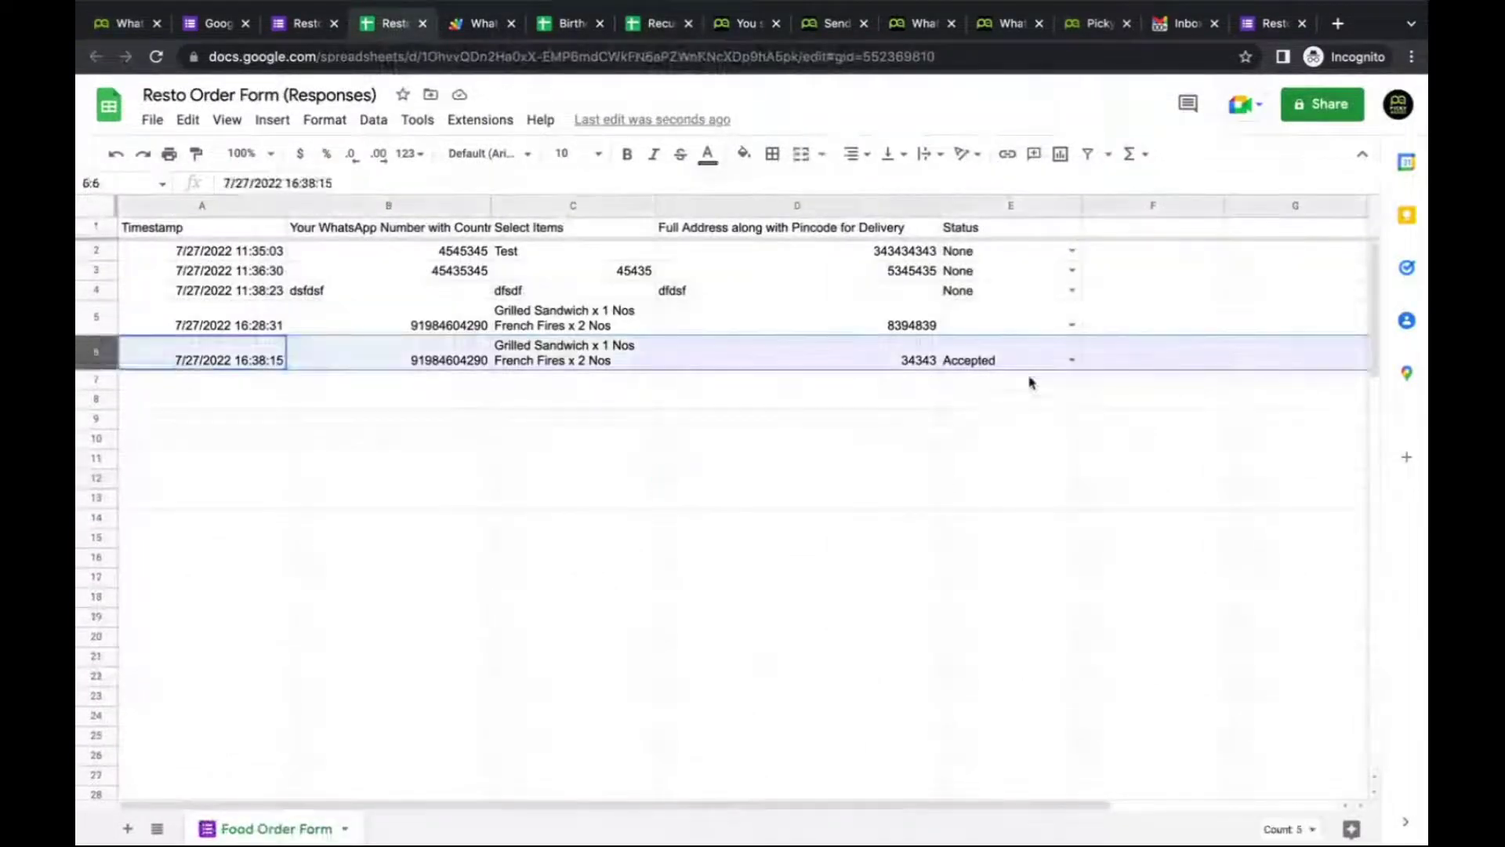
left_click(1011, 427)
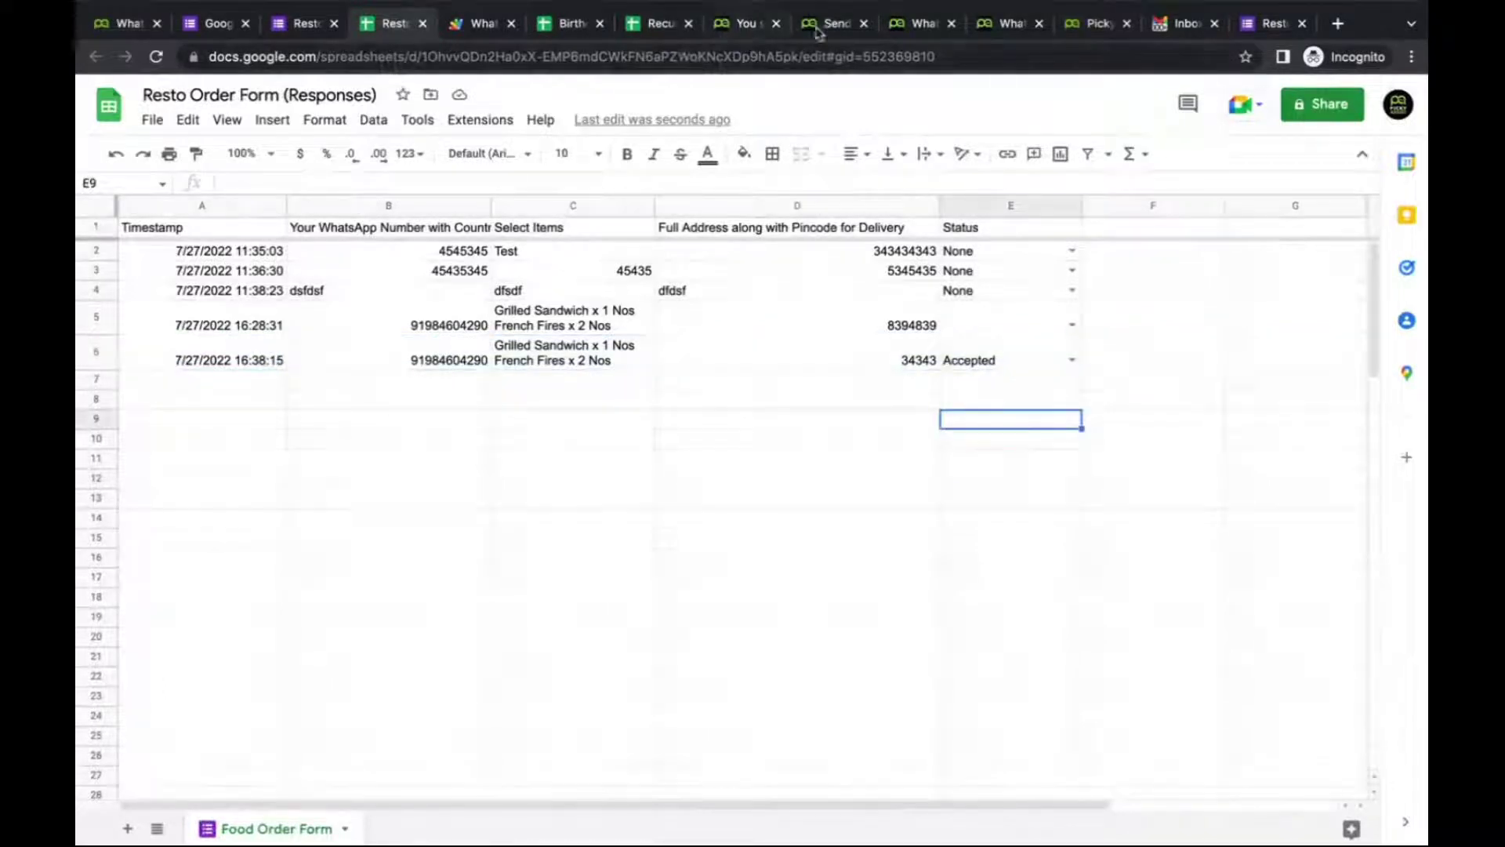
left_click(1096, 23)
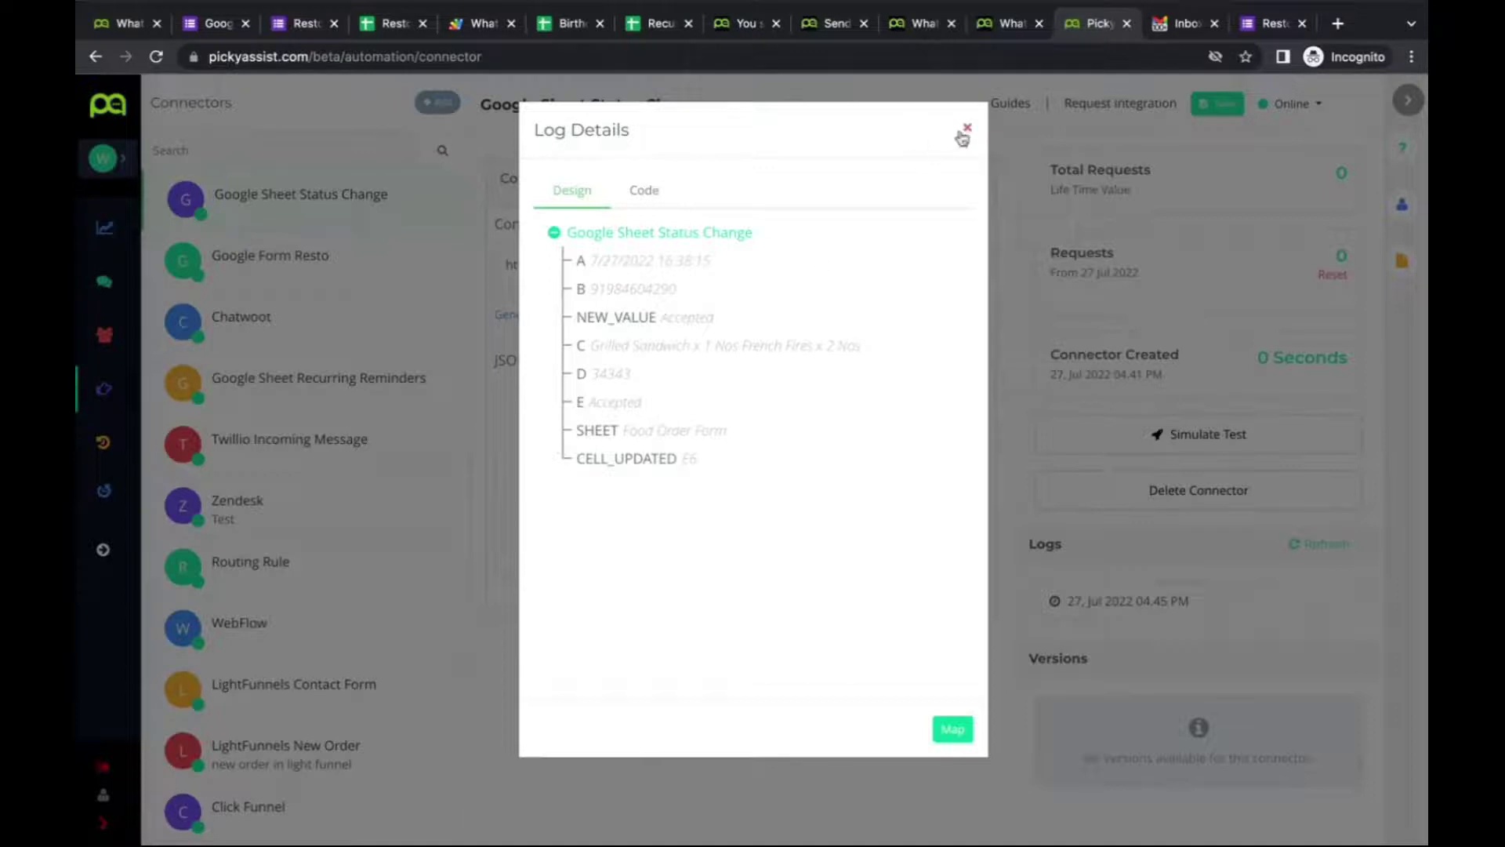
Step: Close the log details and the 'JSON Mapped successfully' popup, then return to the Resto Order Form sheet
left_click(966, 130)
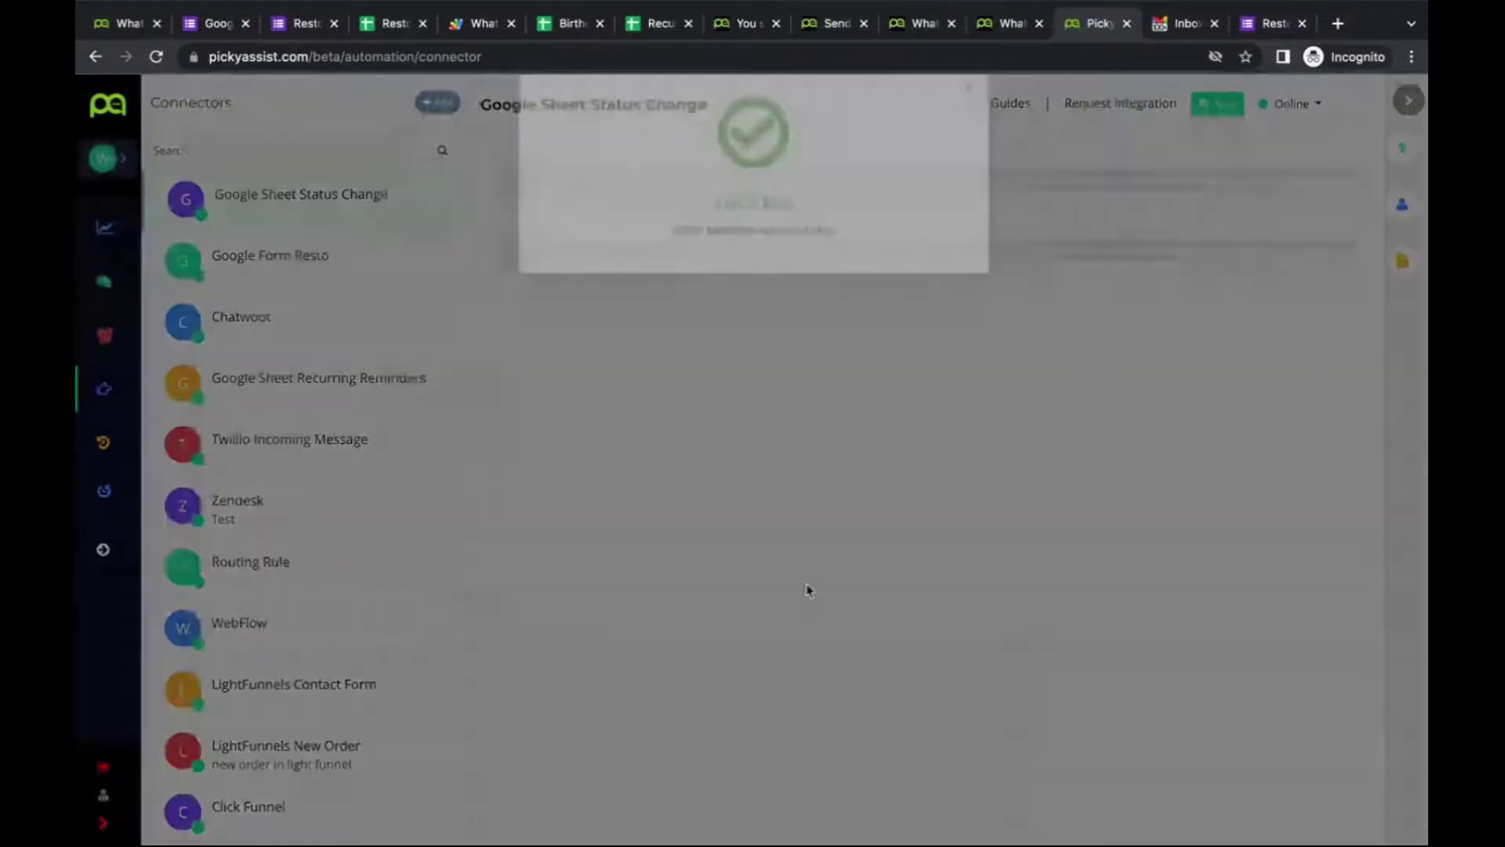
left_click(969, 130)
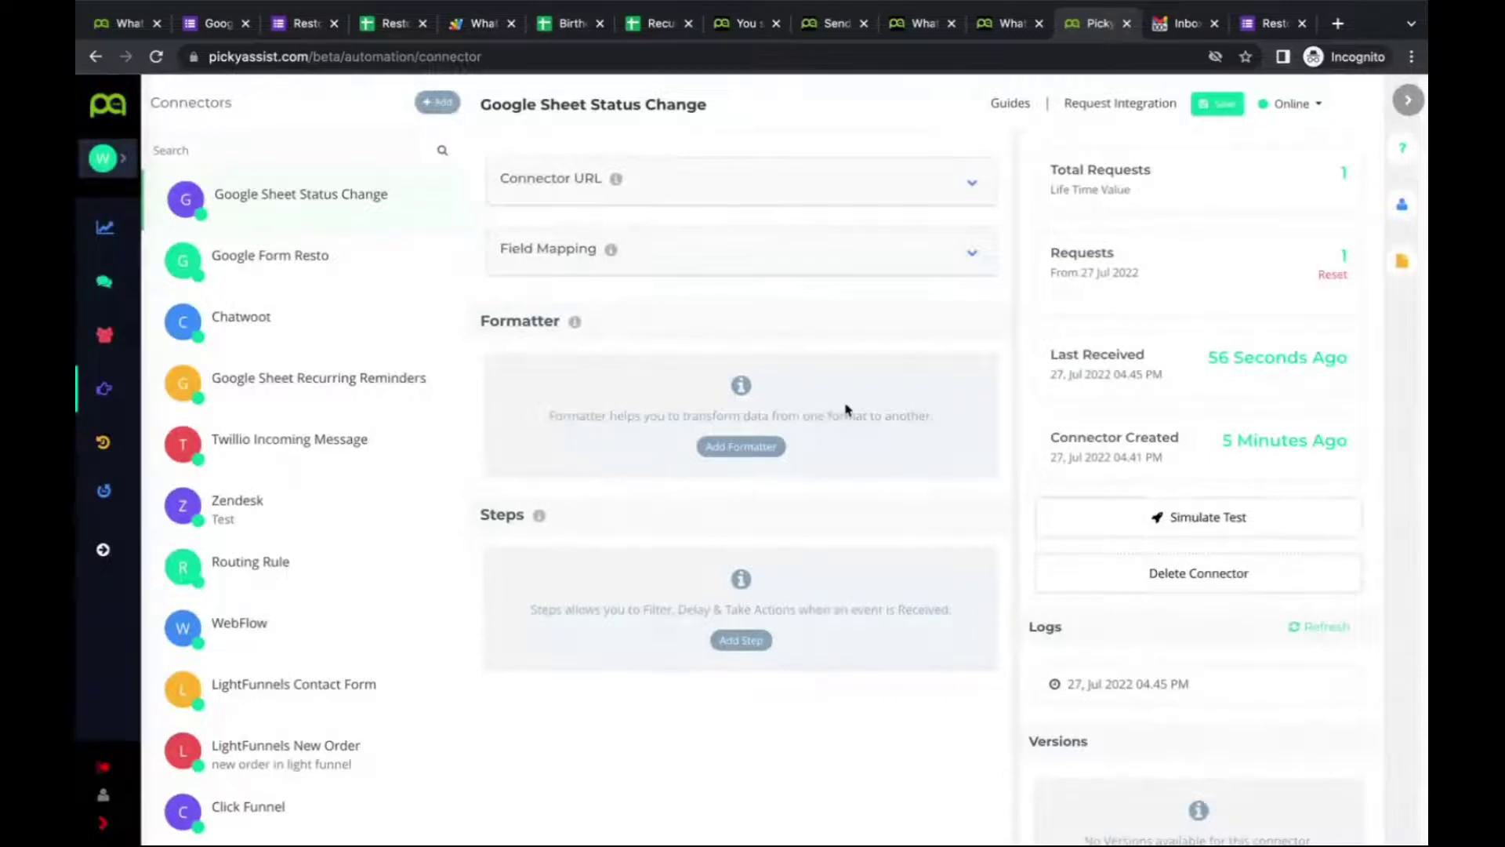
left_click(396, 24)
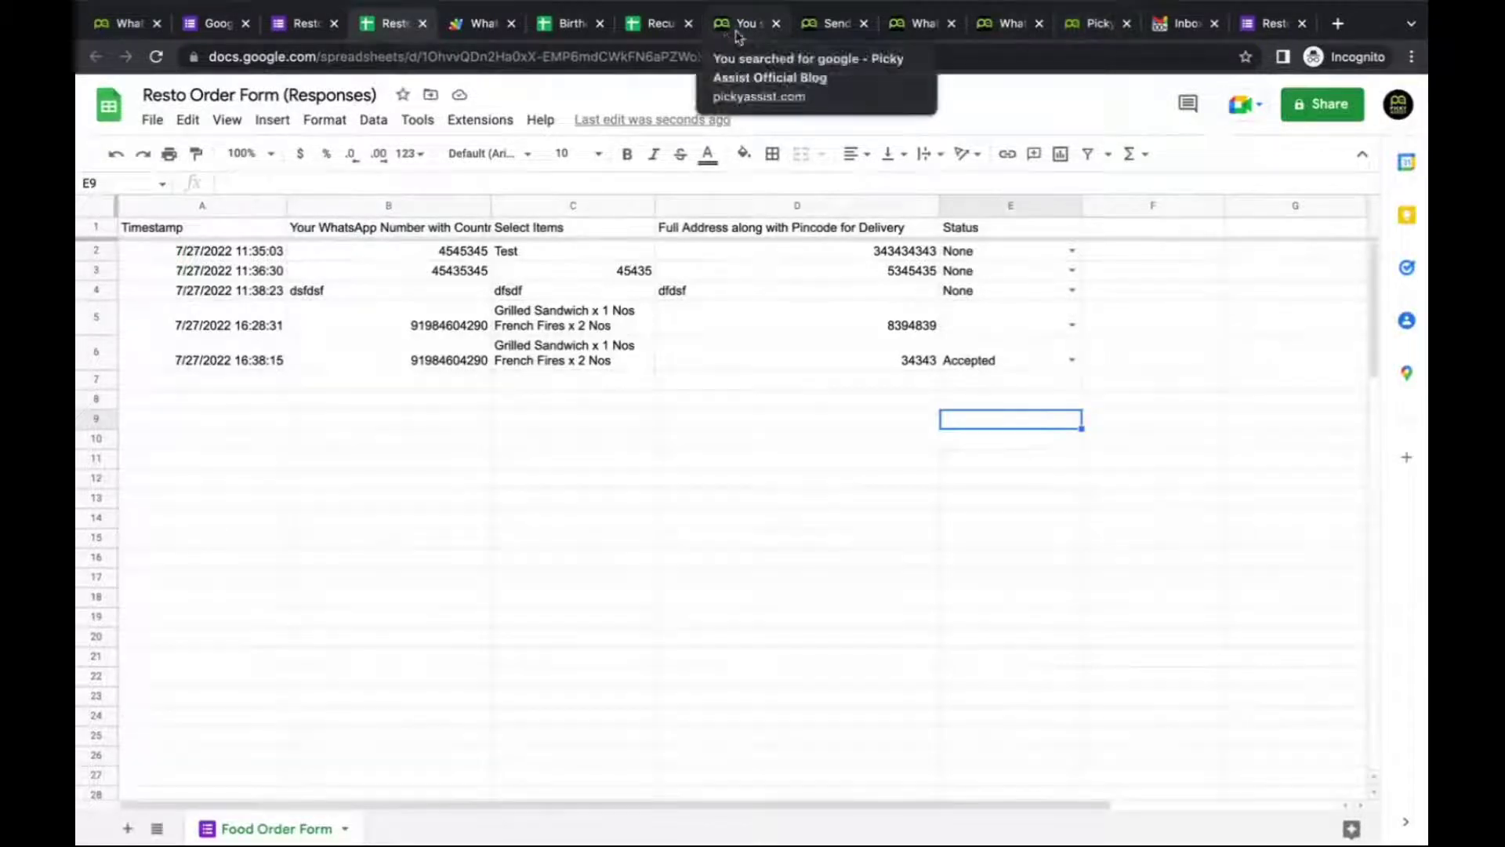
Step: Move through the blog tabs back to the Google Sheet Status Change connector dashboard
left_click(986, 32)
left_click(925, 25)
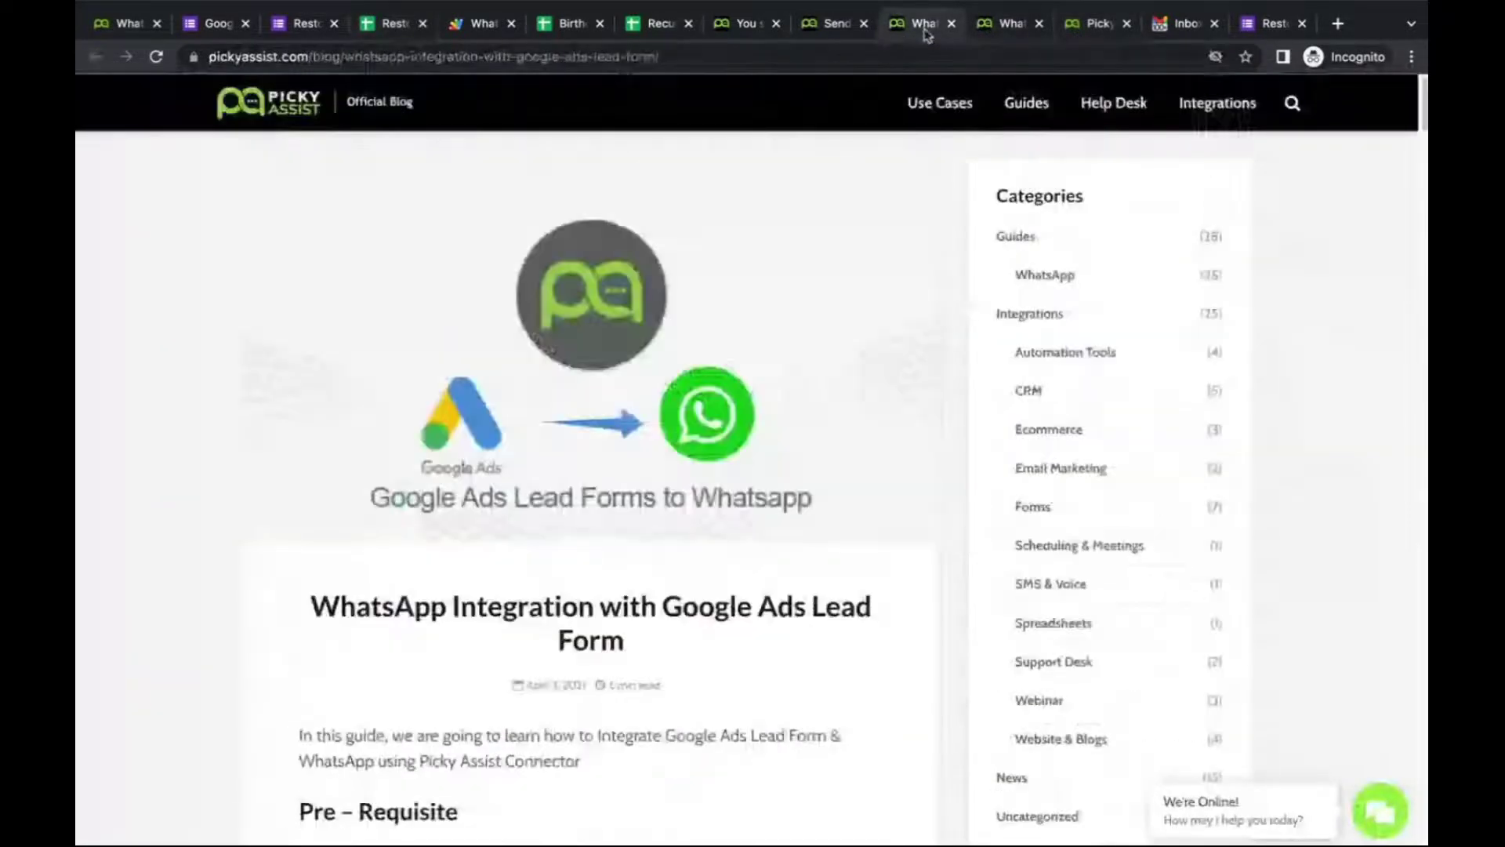
left_click(1097, 25)
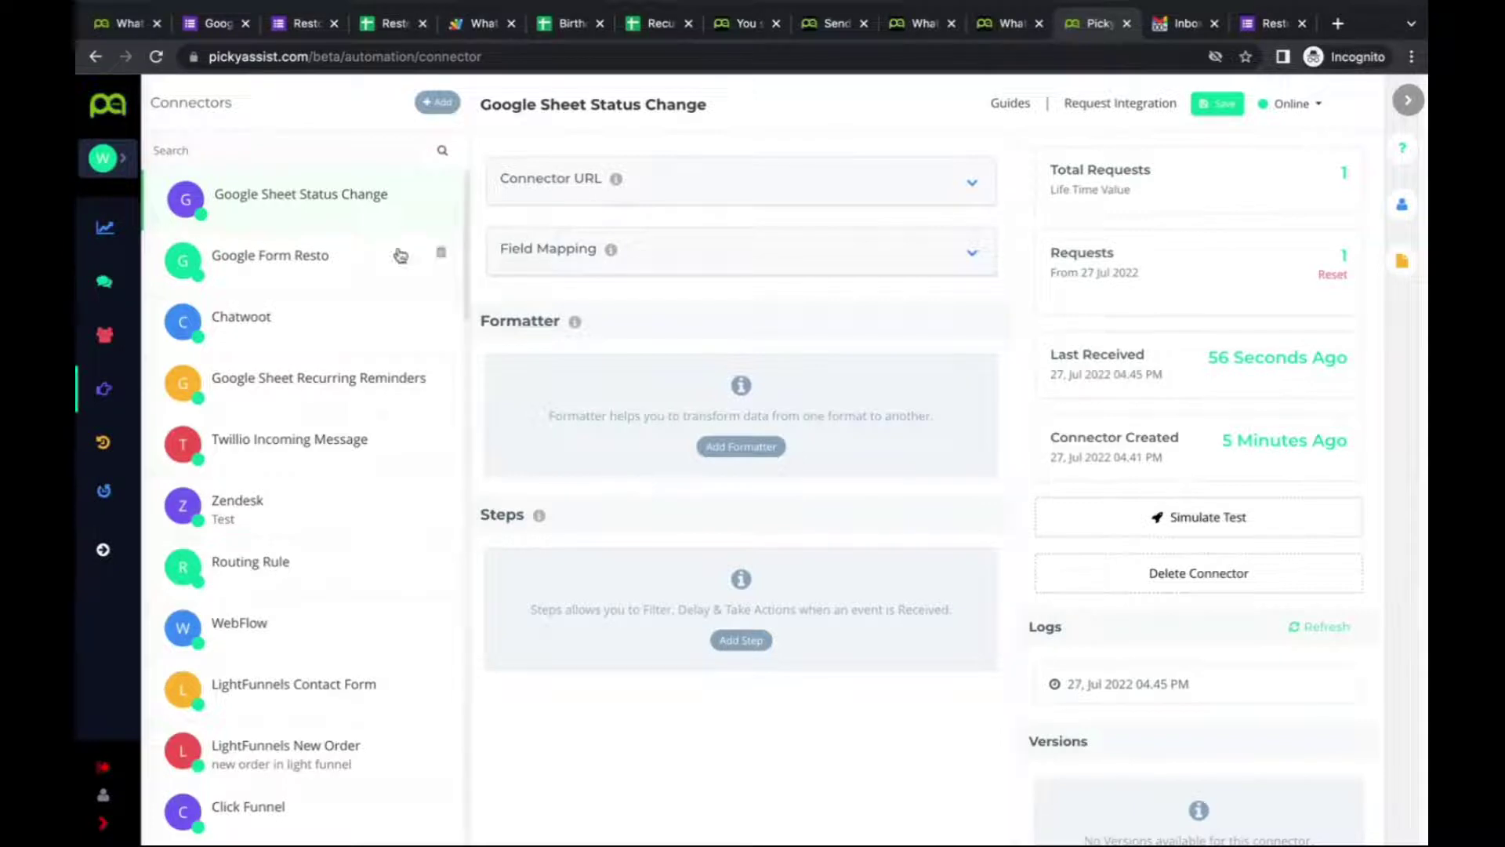
Step: Add a step whose filter checks the Google Sheet Status Change NEW_VALUE attribute
left_click(741, 639)
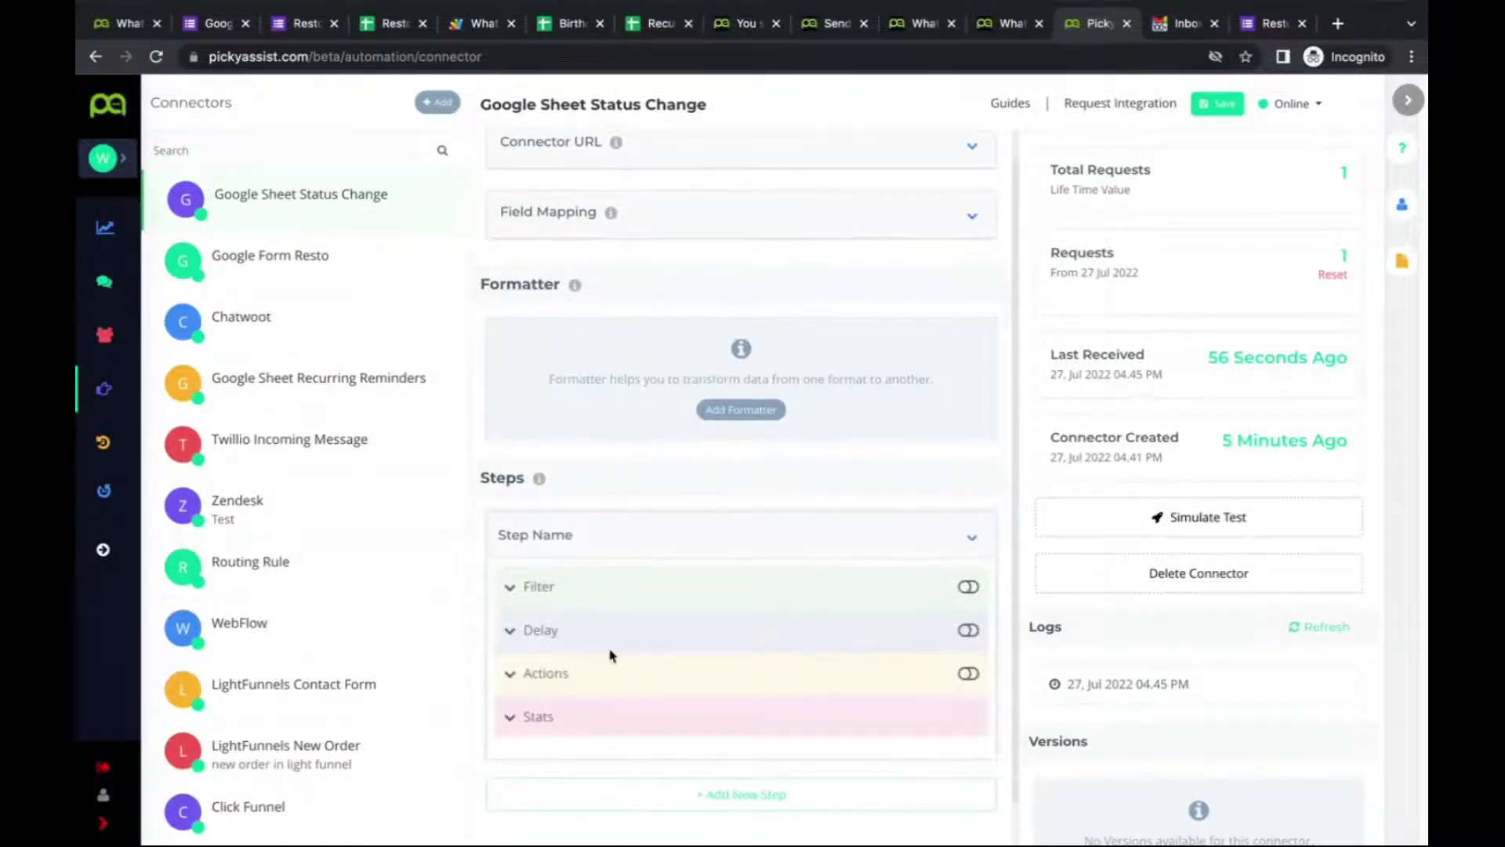
left_click(548, 588)
scroll(787, 493, "down", 3)
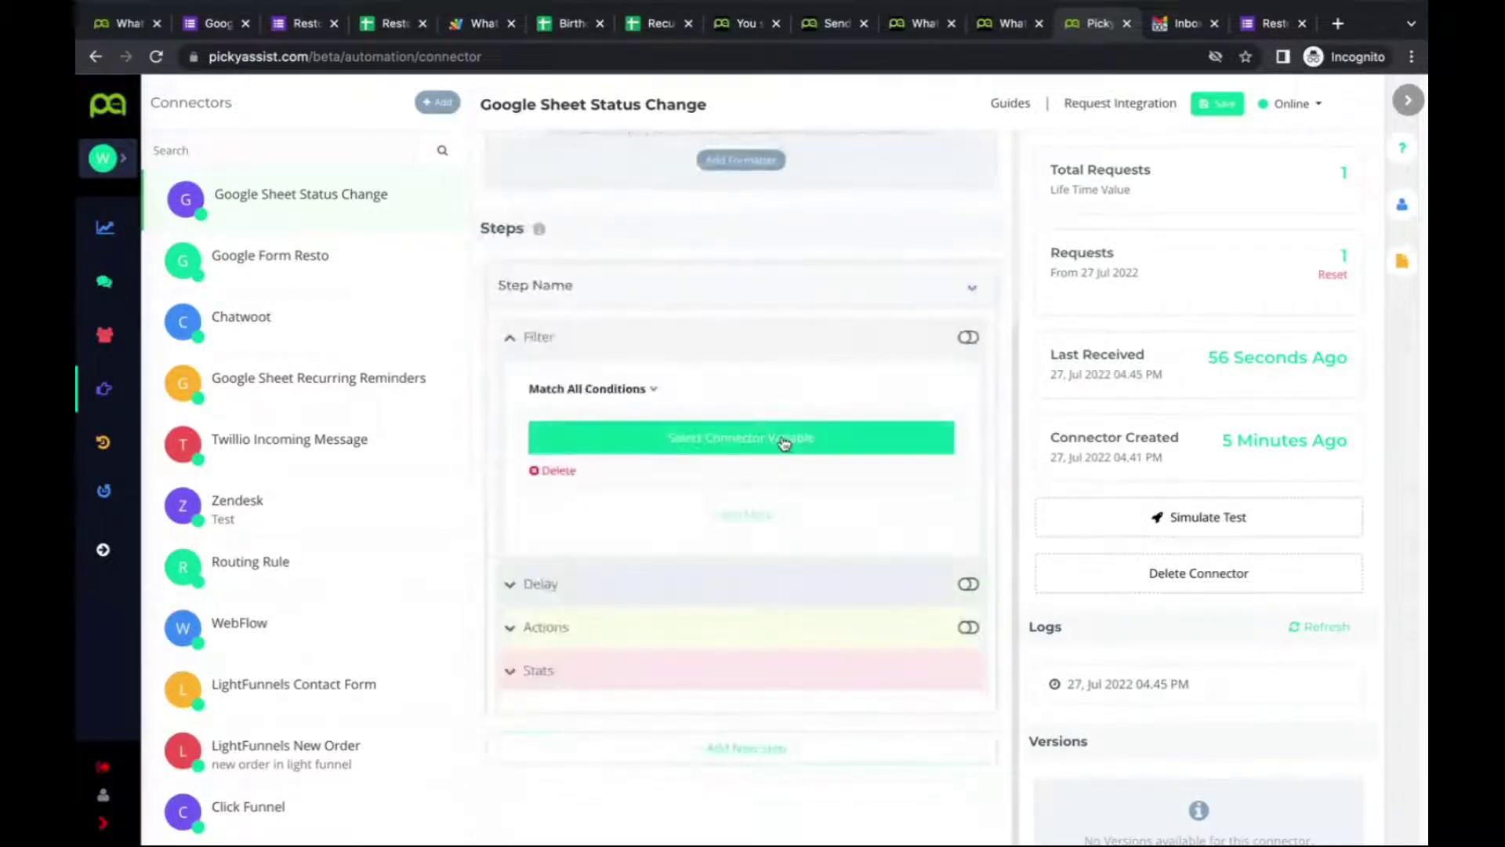
left_click(782, 437)
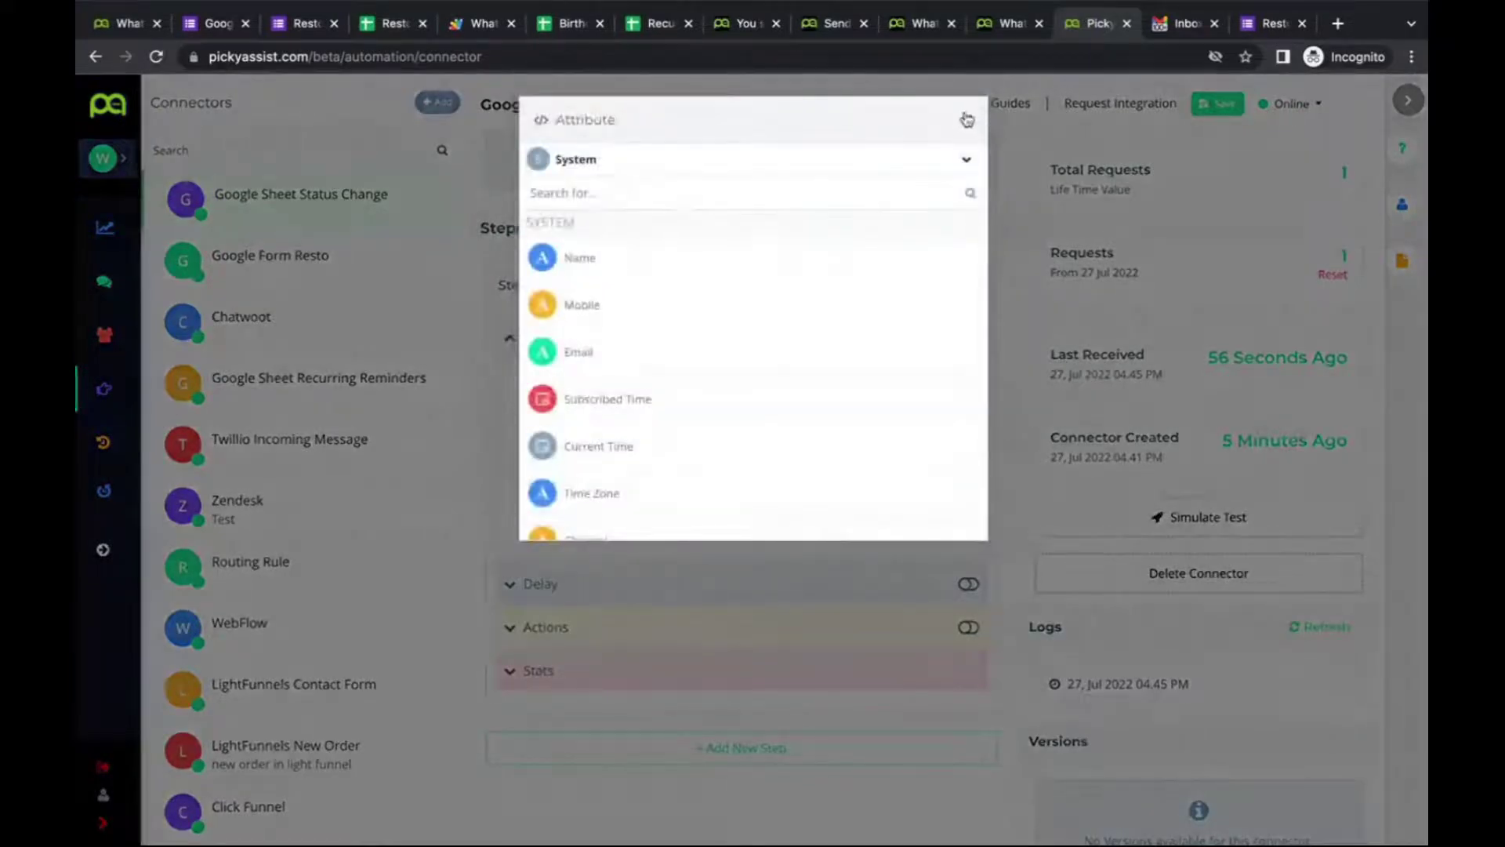
left_click(715, 168)
left_click(683, 235)
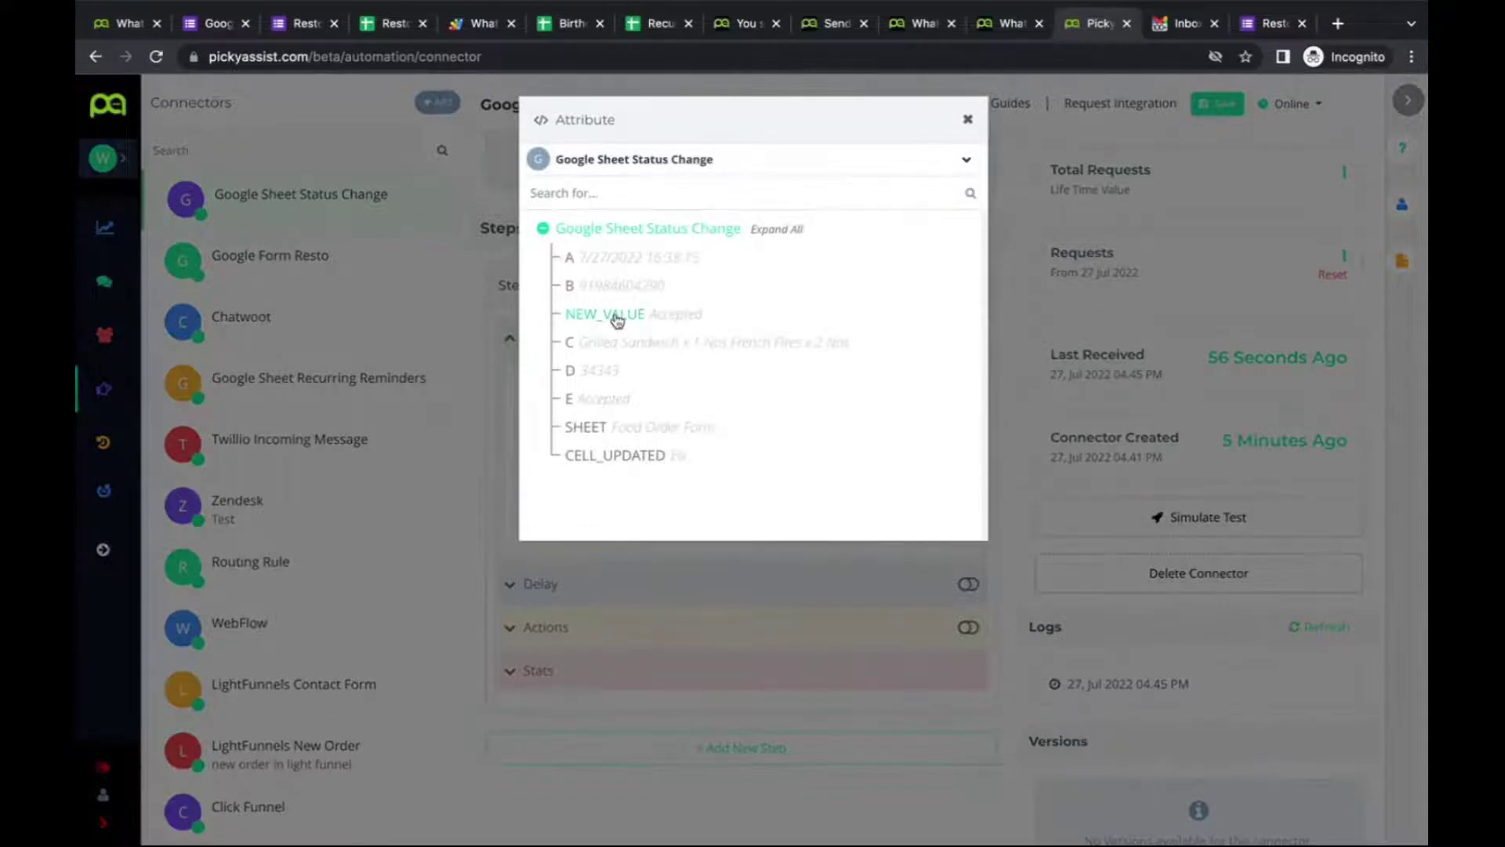
left_click(617, 319)
Step: Add a Send Message action with body 'Your order is accepted', then collapse the filter and action
scroll(561, 575, "down", 3)
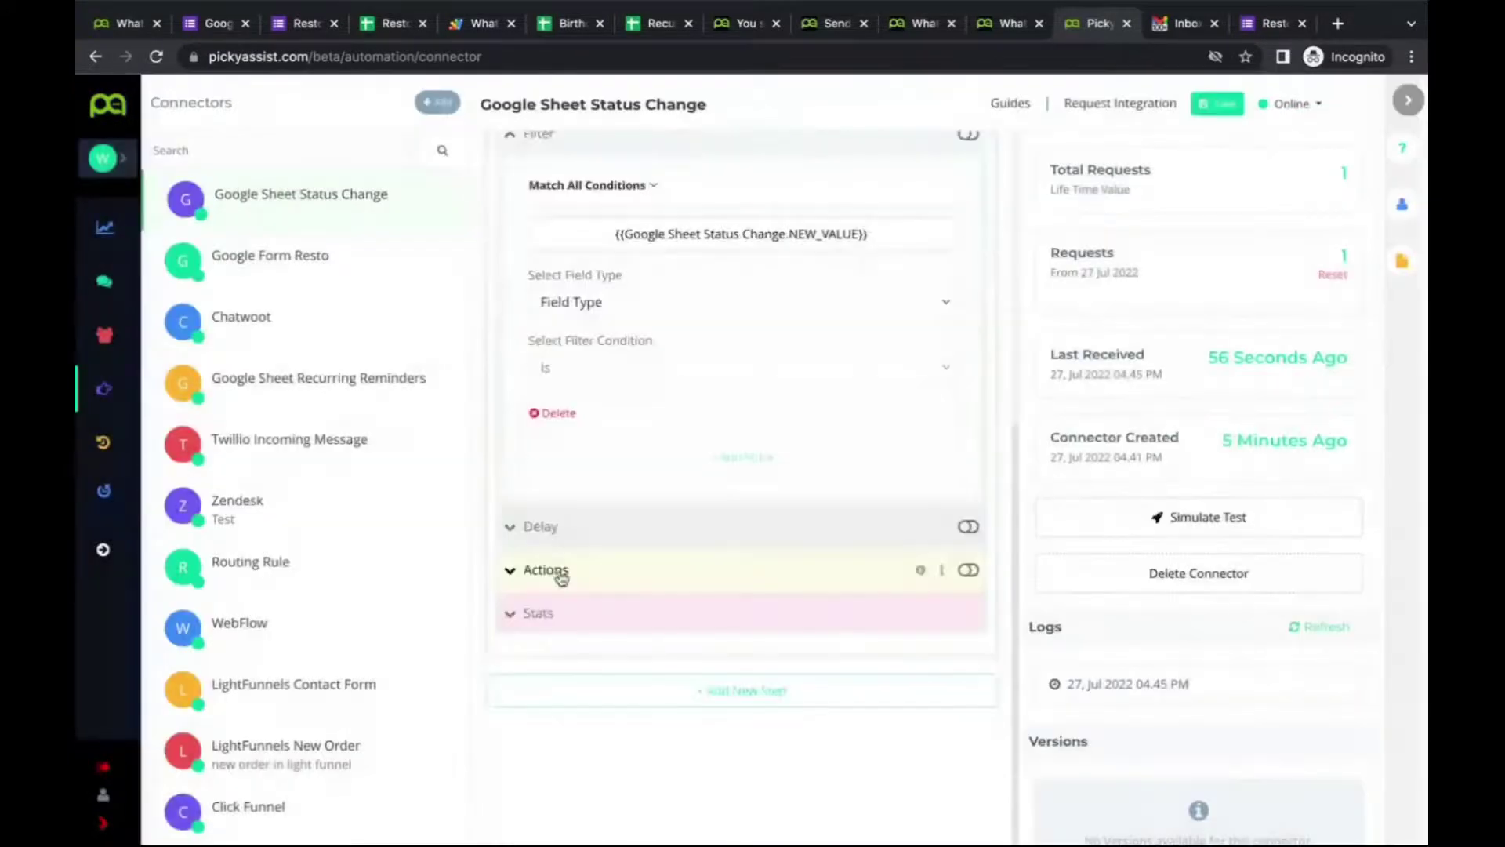
left_click(562, 575)
left_click(800, 617)
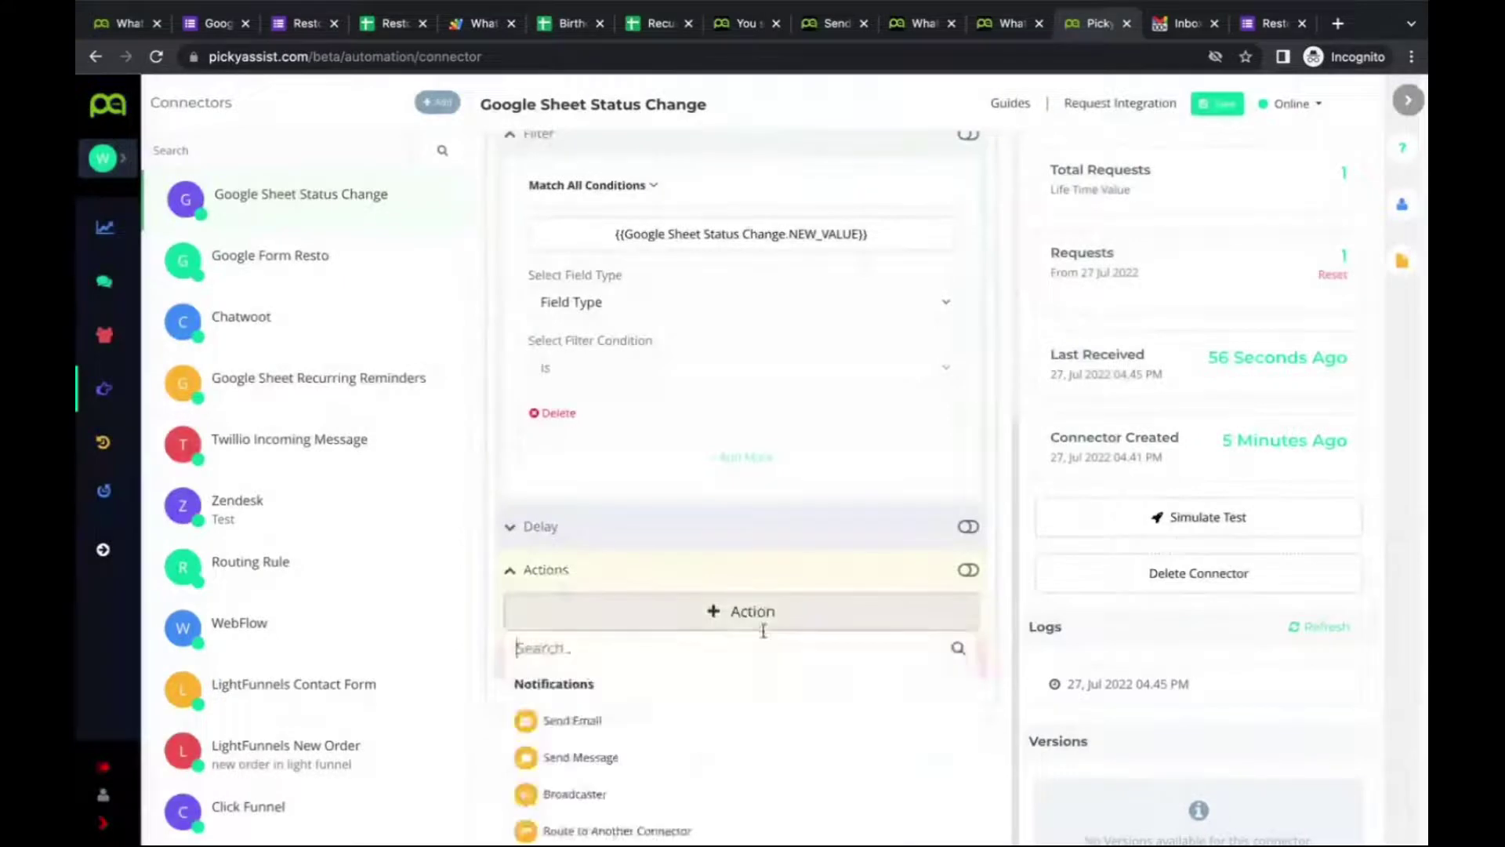
left_click(614, 761)
scroll(784, 704, "down", 5)
left_click(690, 568)
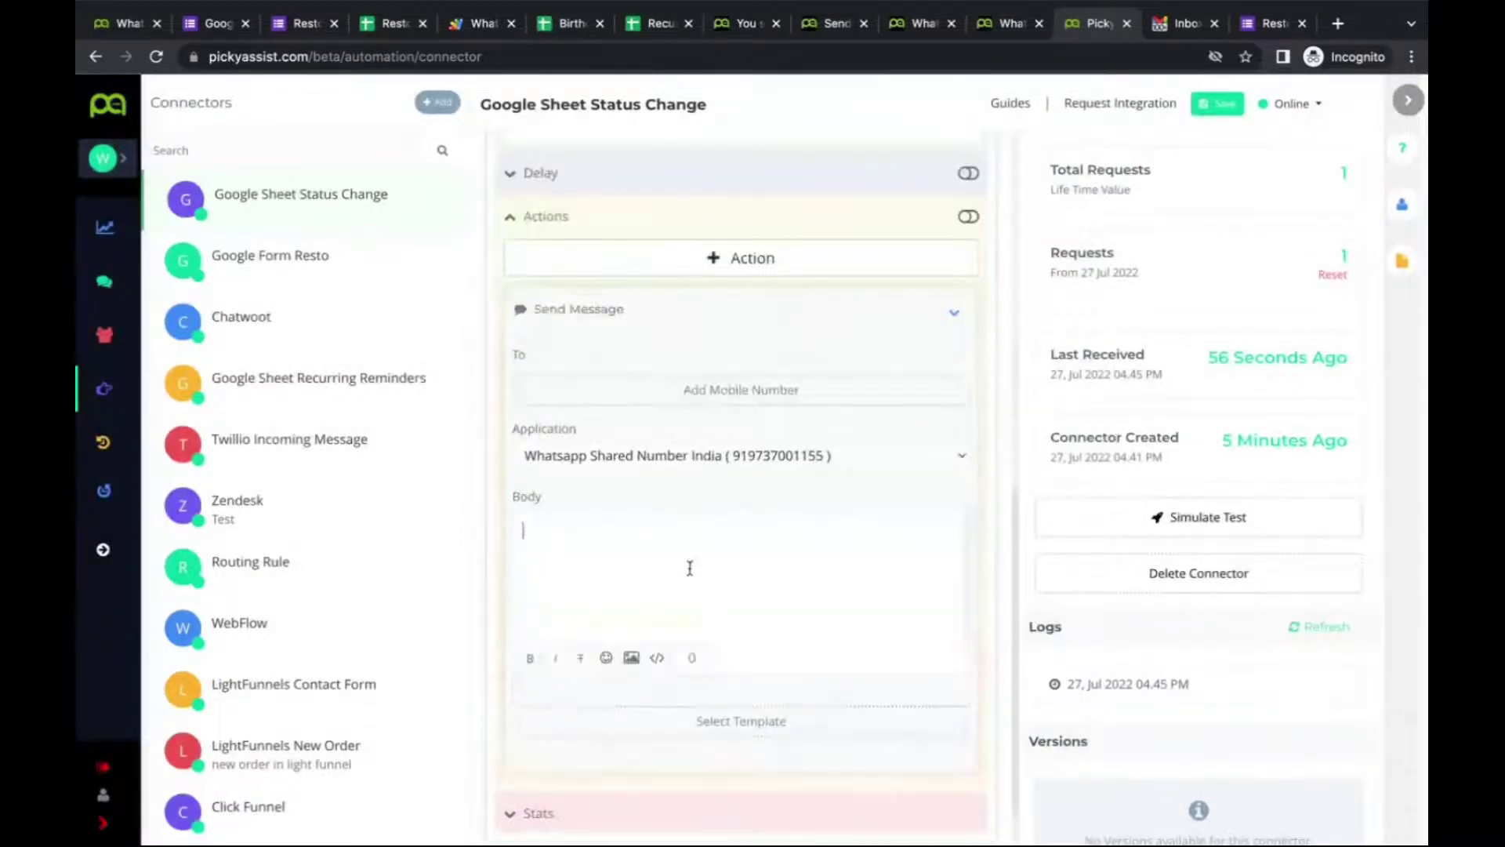
type("Your order is accepted")
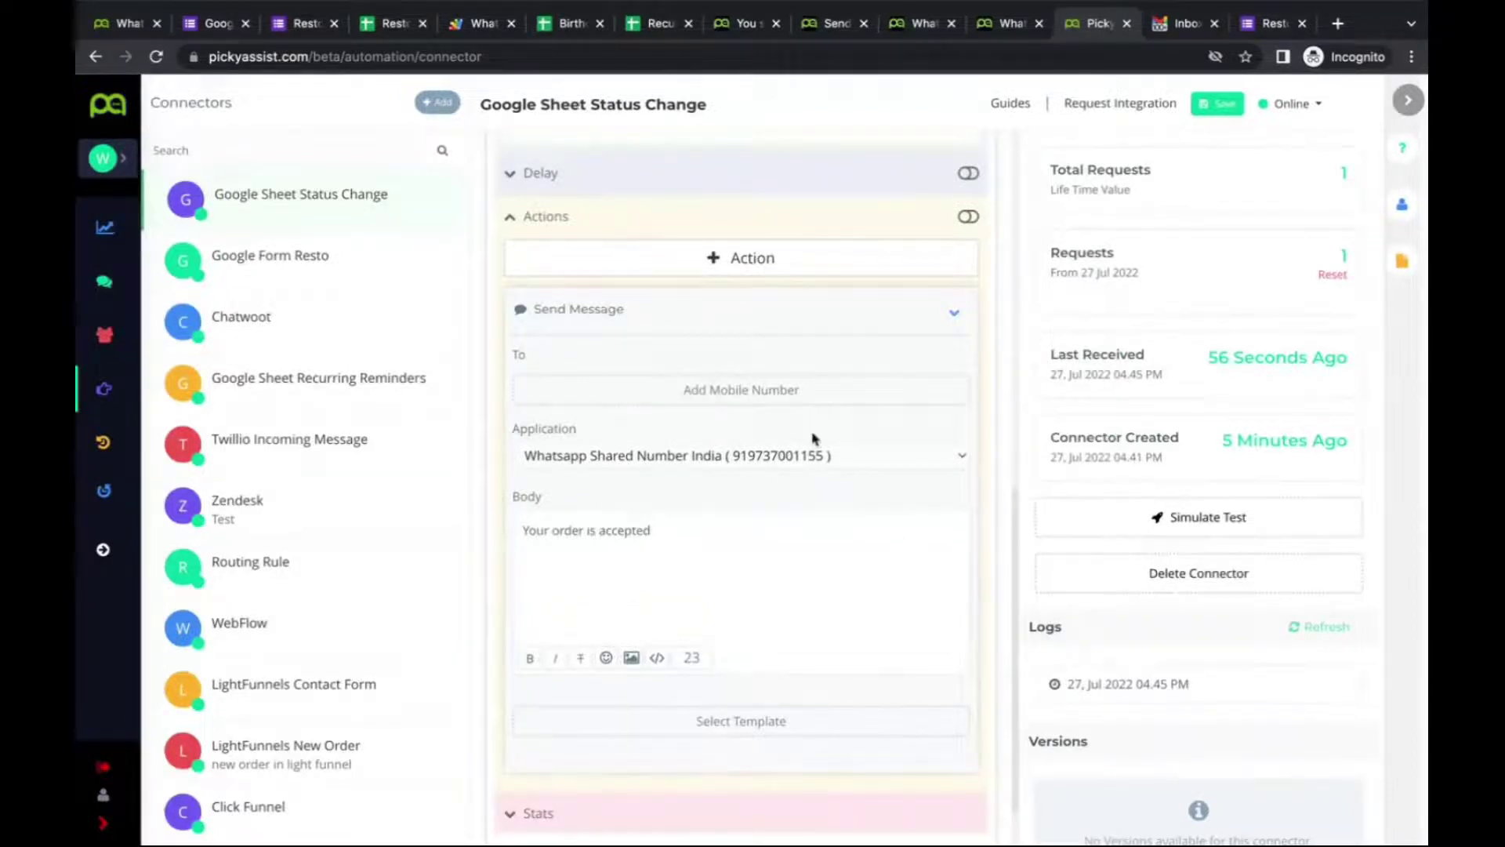
scroll(815, 439, "up", 5)
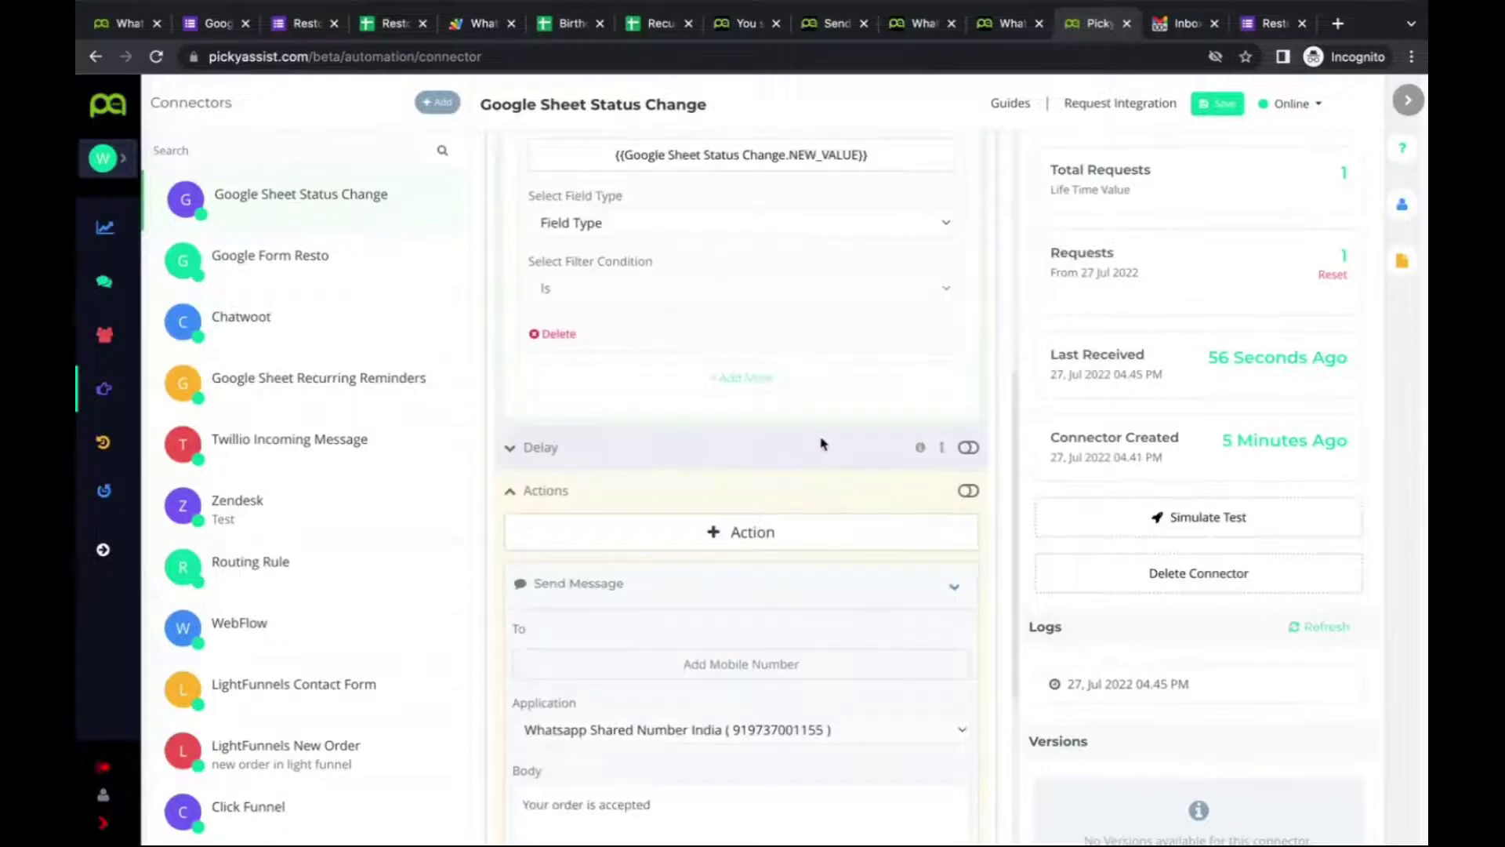
scroll(830, 453, "up", 1)
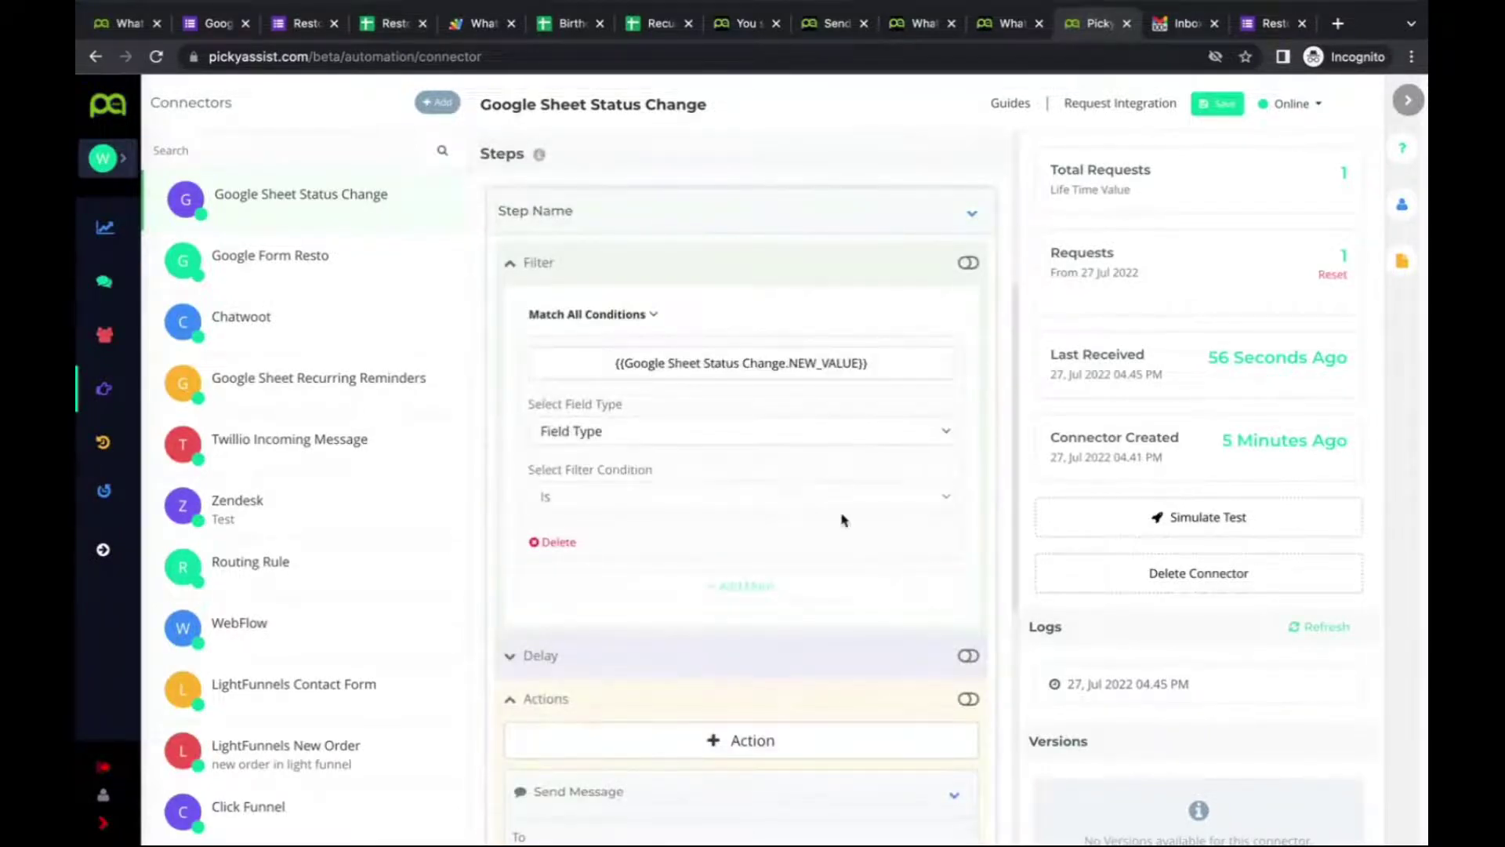
scroll(742, 397, "down", 3)
scroll(736, 386, "up", 4)
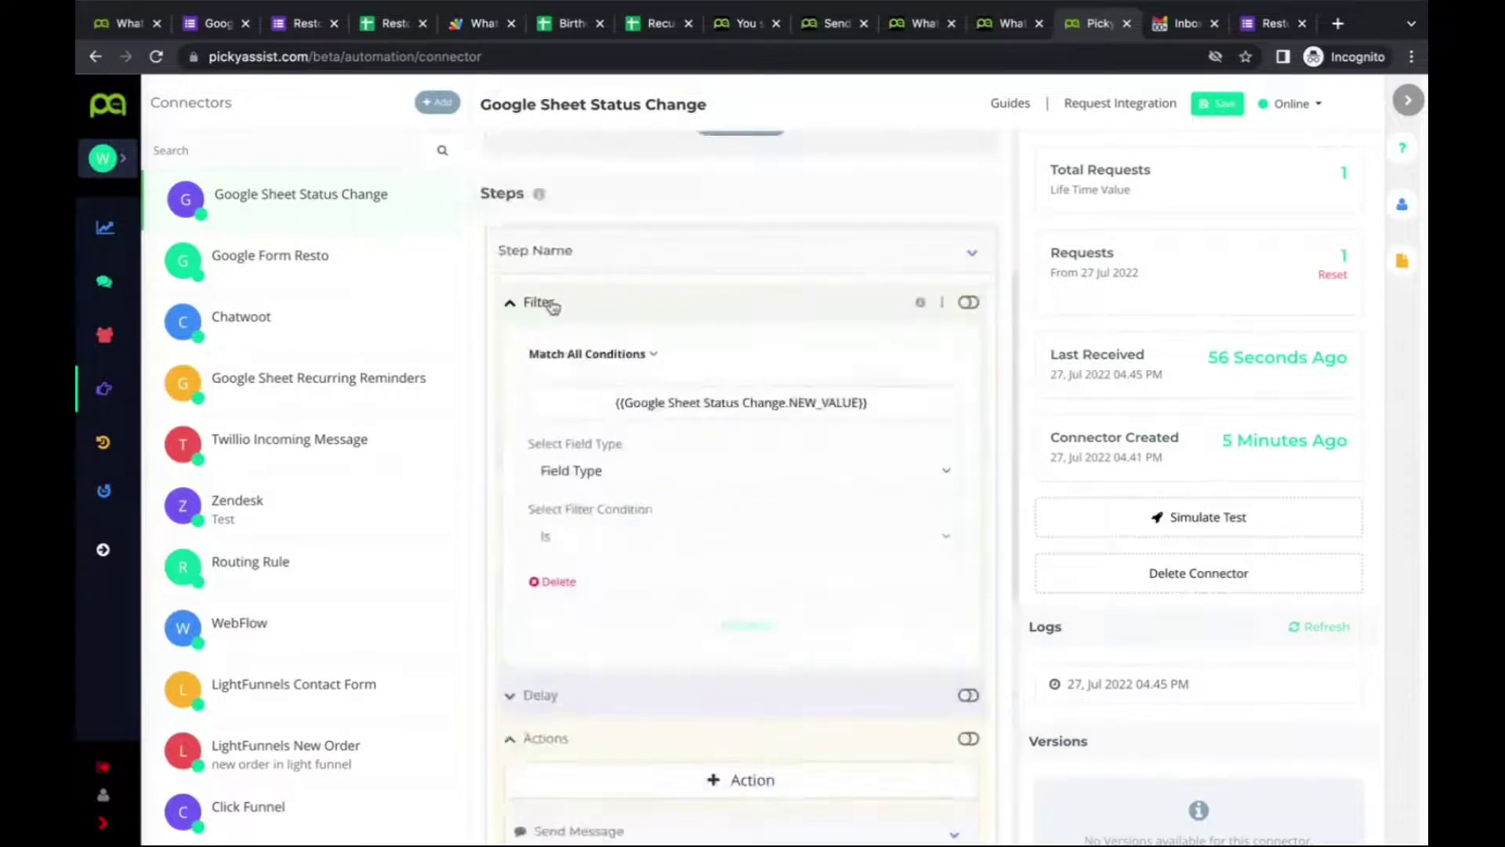
left_click(541, 303)
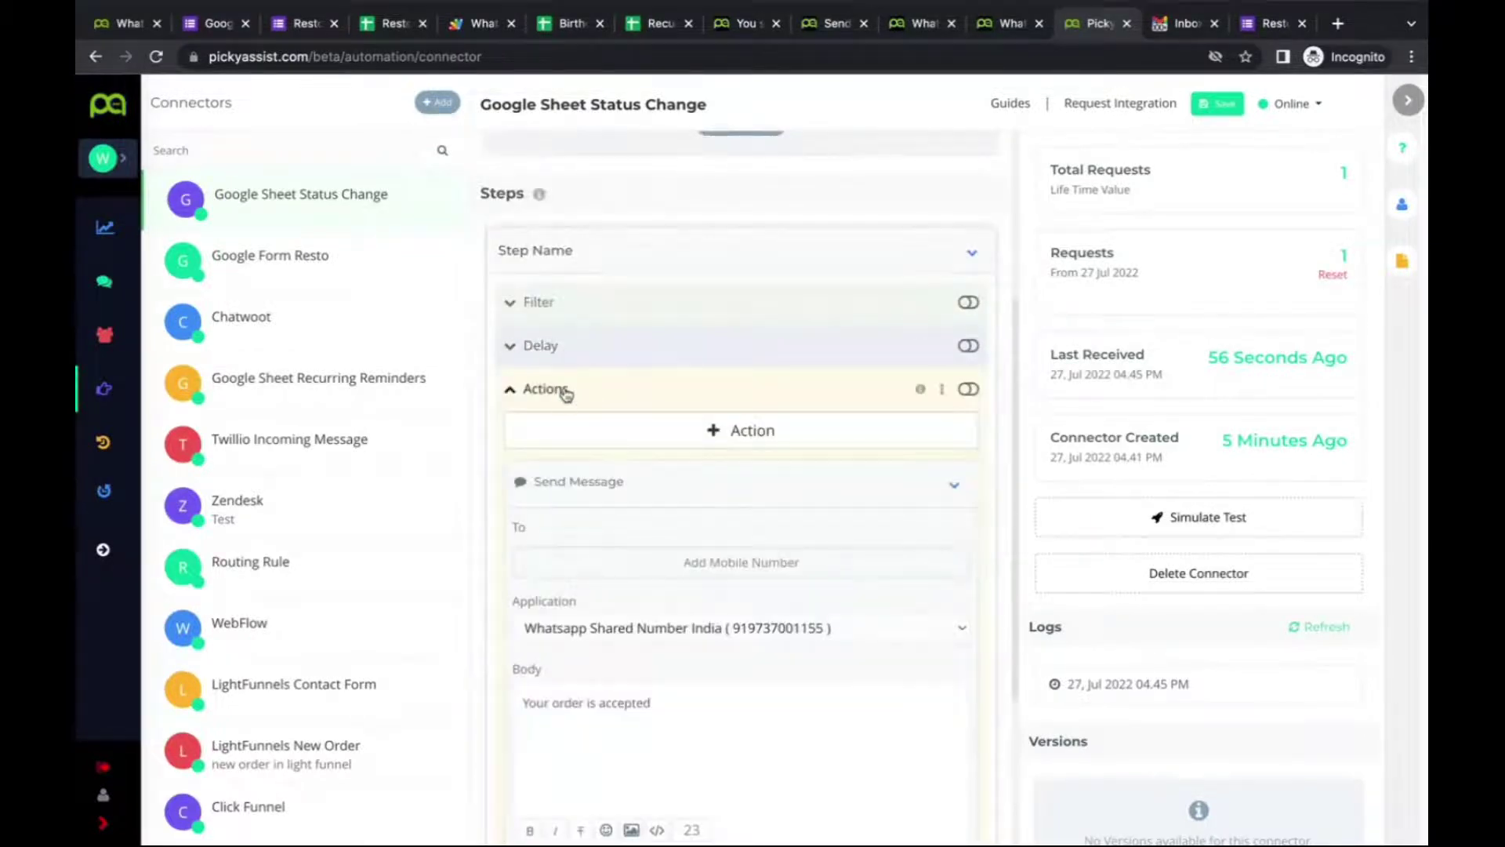
left_click(955, 488)
Step: Add a formatter to the Status Change connector with type Math Calculation
left_click(758, 424)
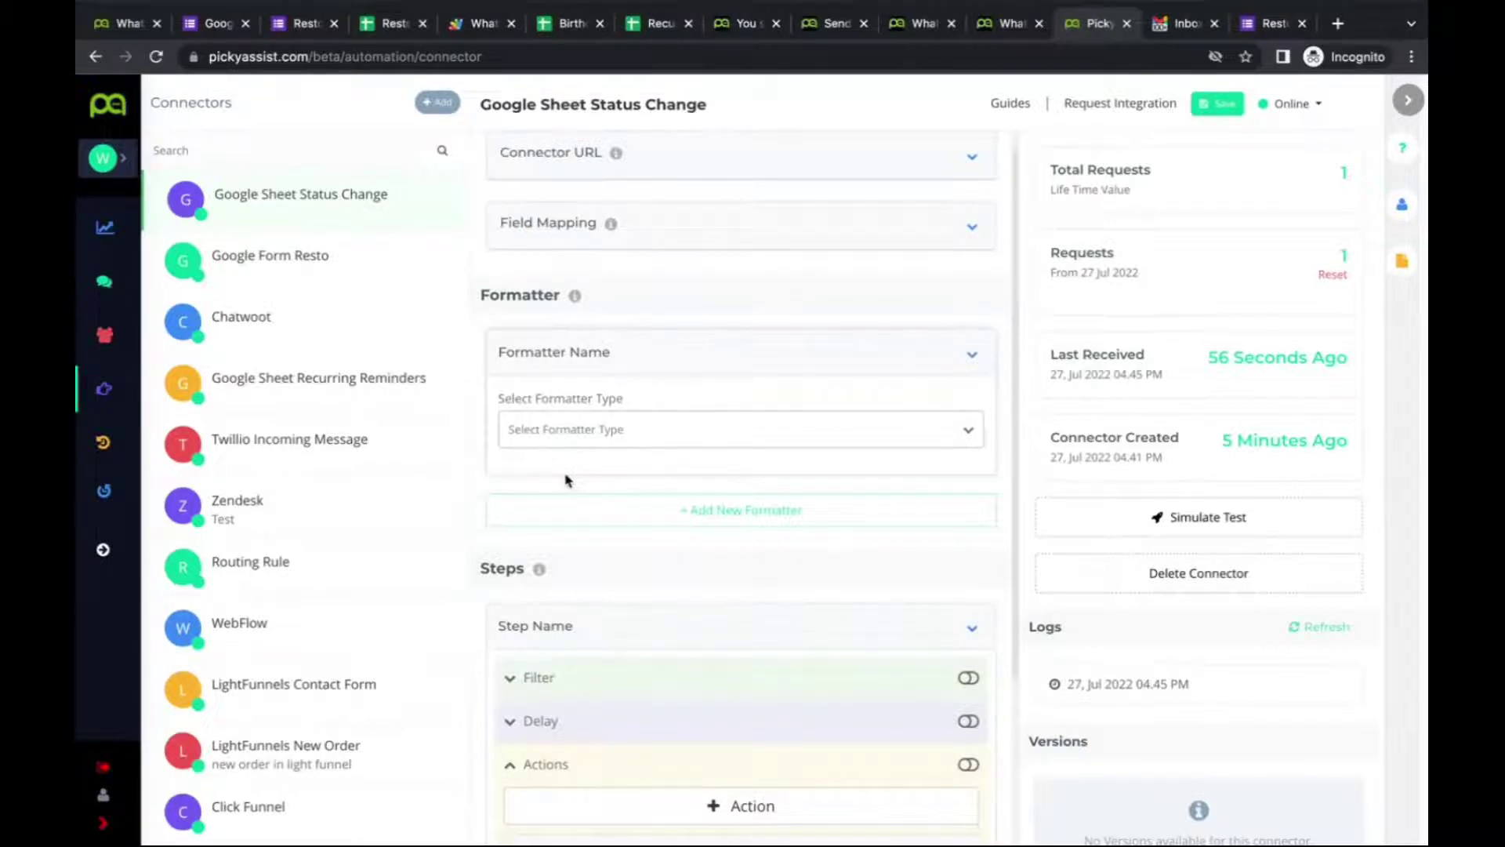
left_click(709, 435)
left_click(697, 545)
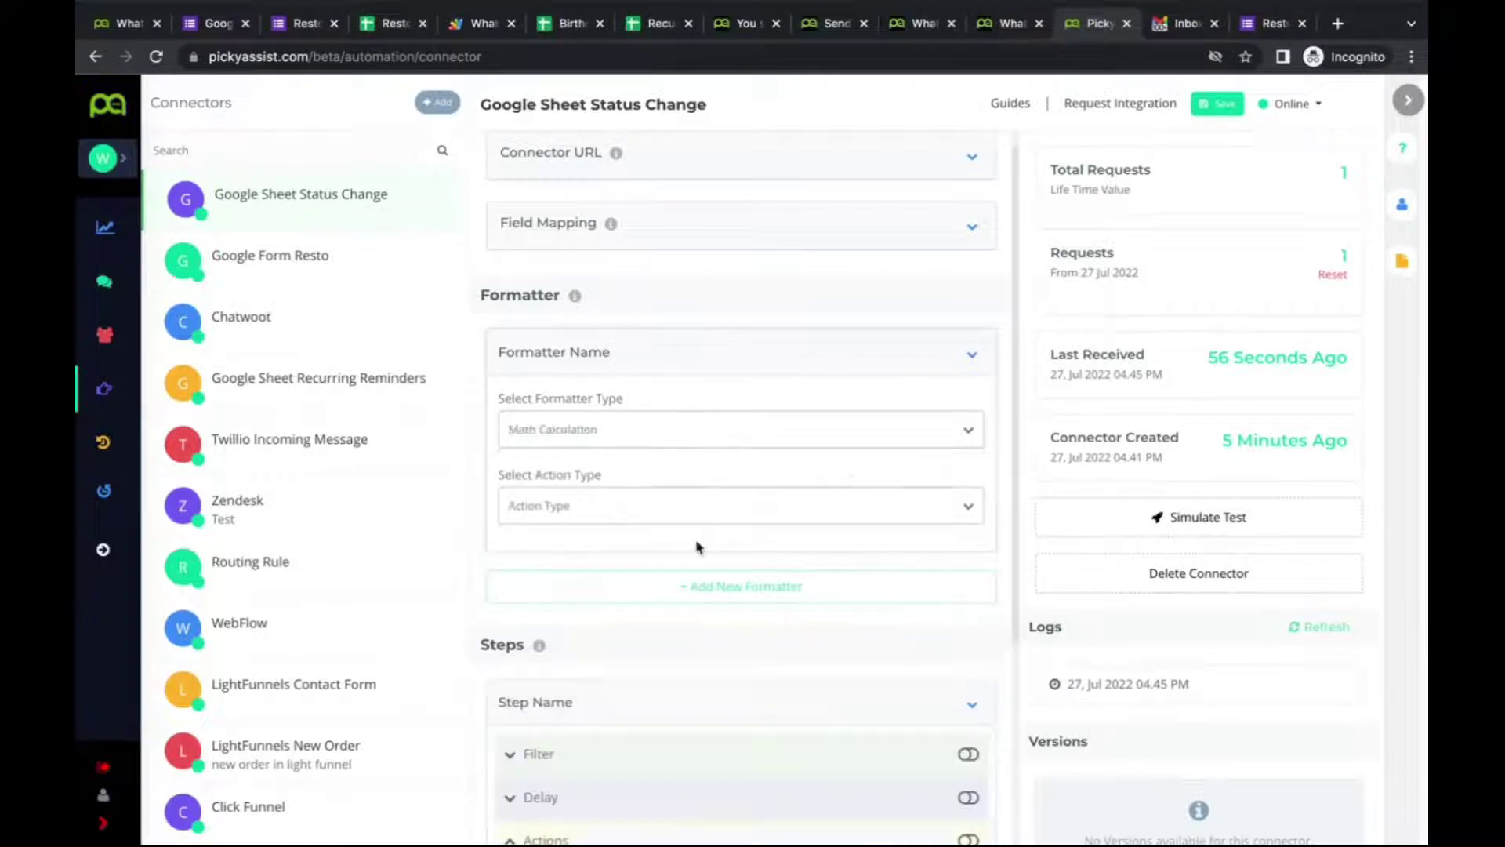
left_click(748, 510)
left_click(748, 437)
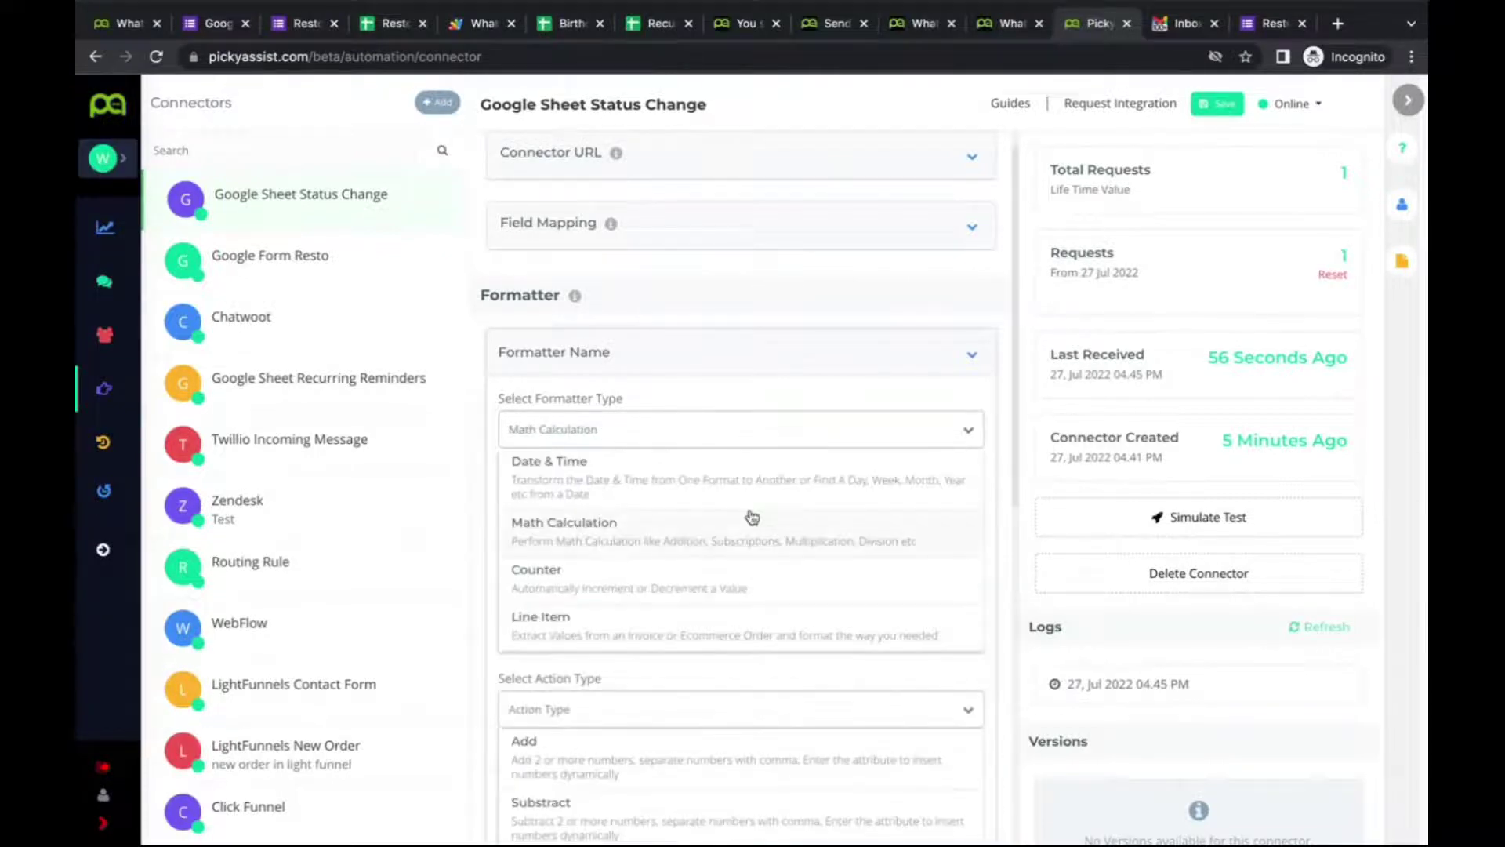
left_click(839, 426)
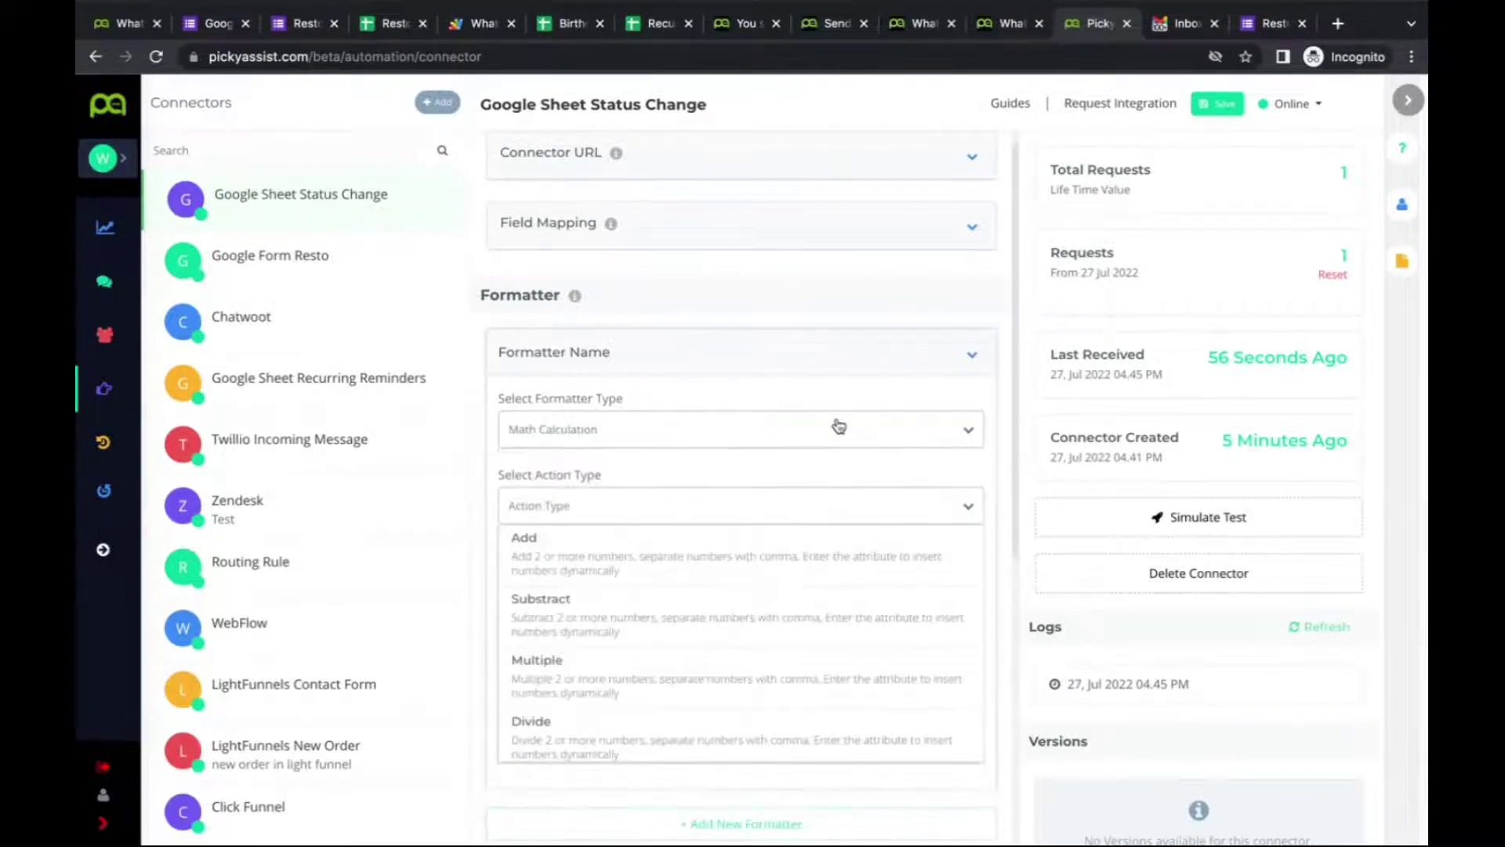
left_click(838, 426)
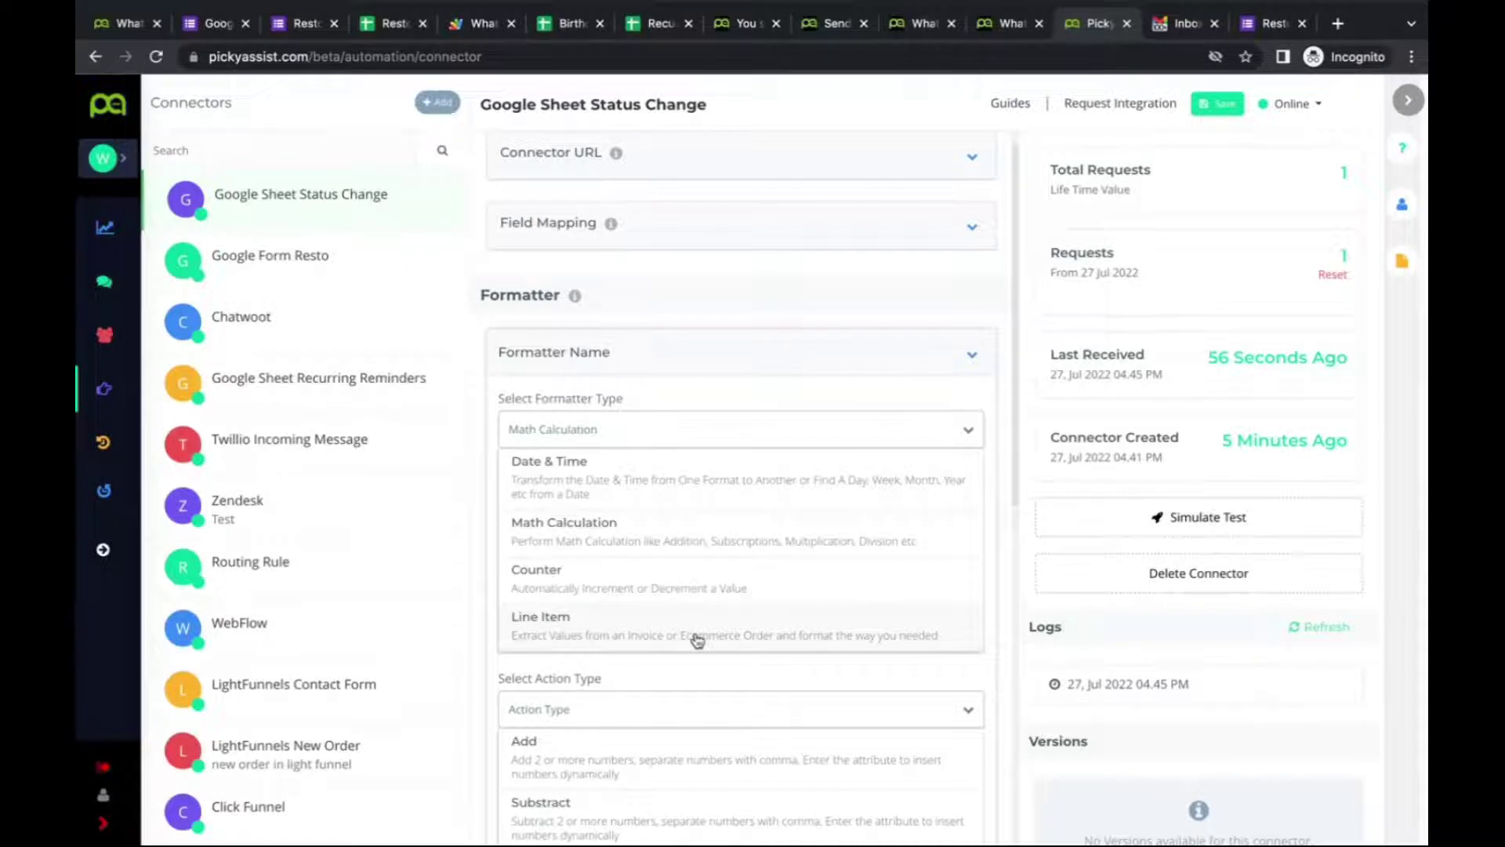
Step: Set the calculation to Add, with 112 and the sheet's column B value
left_click(657, 531)
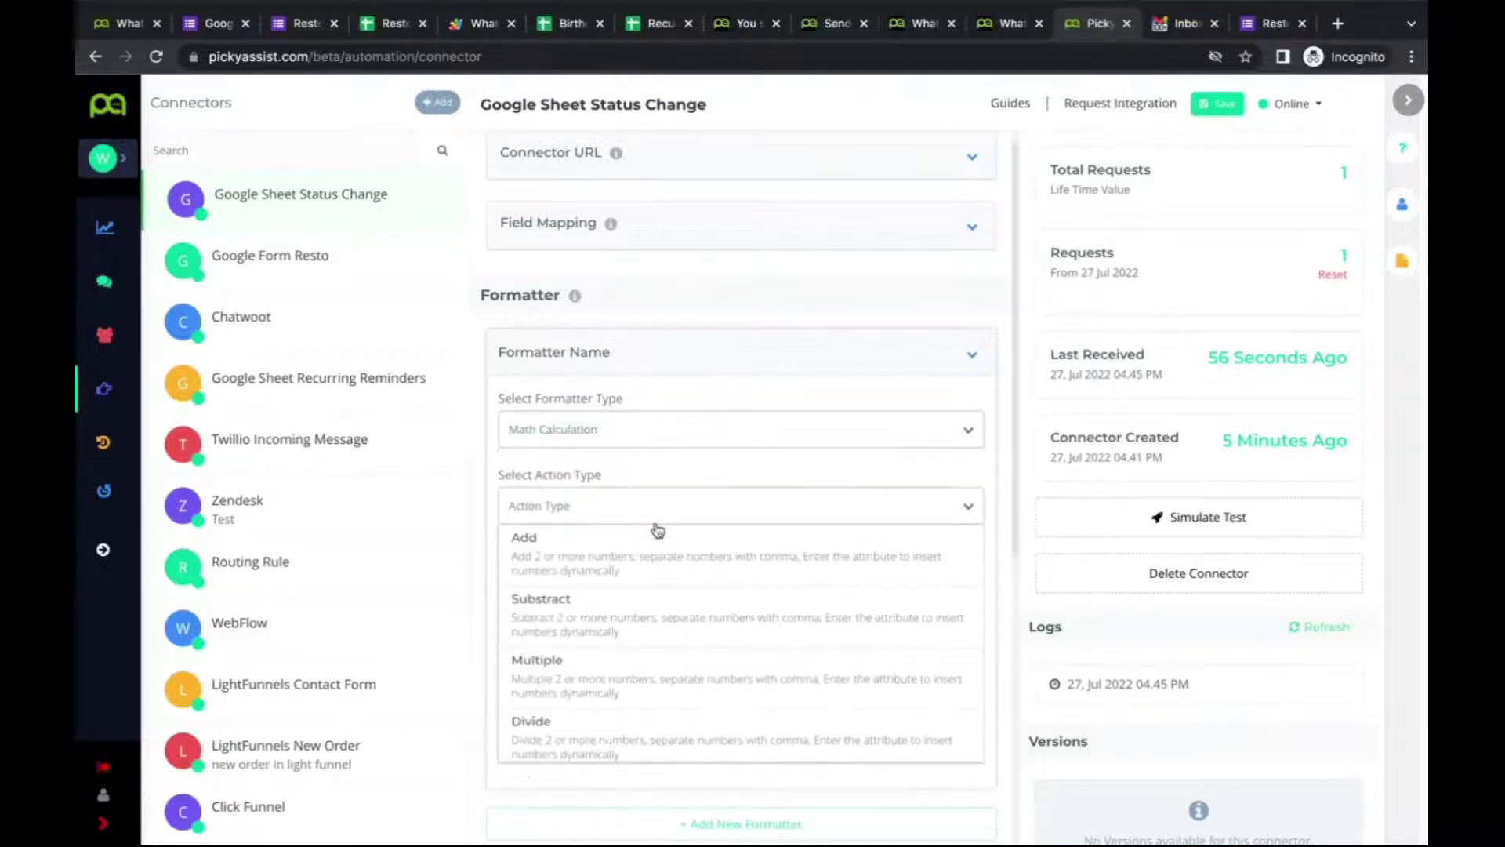
scroll(681, 342, "down", 2)
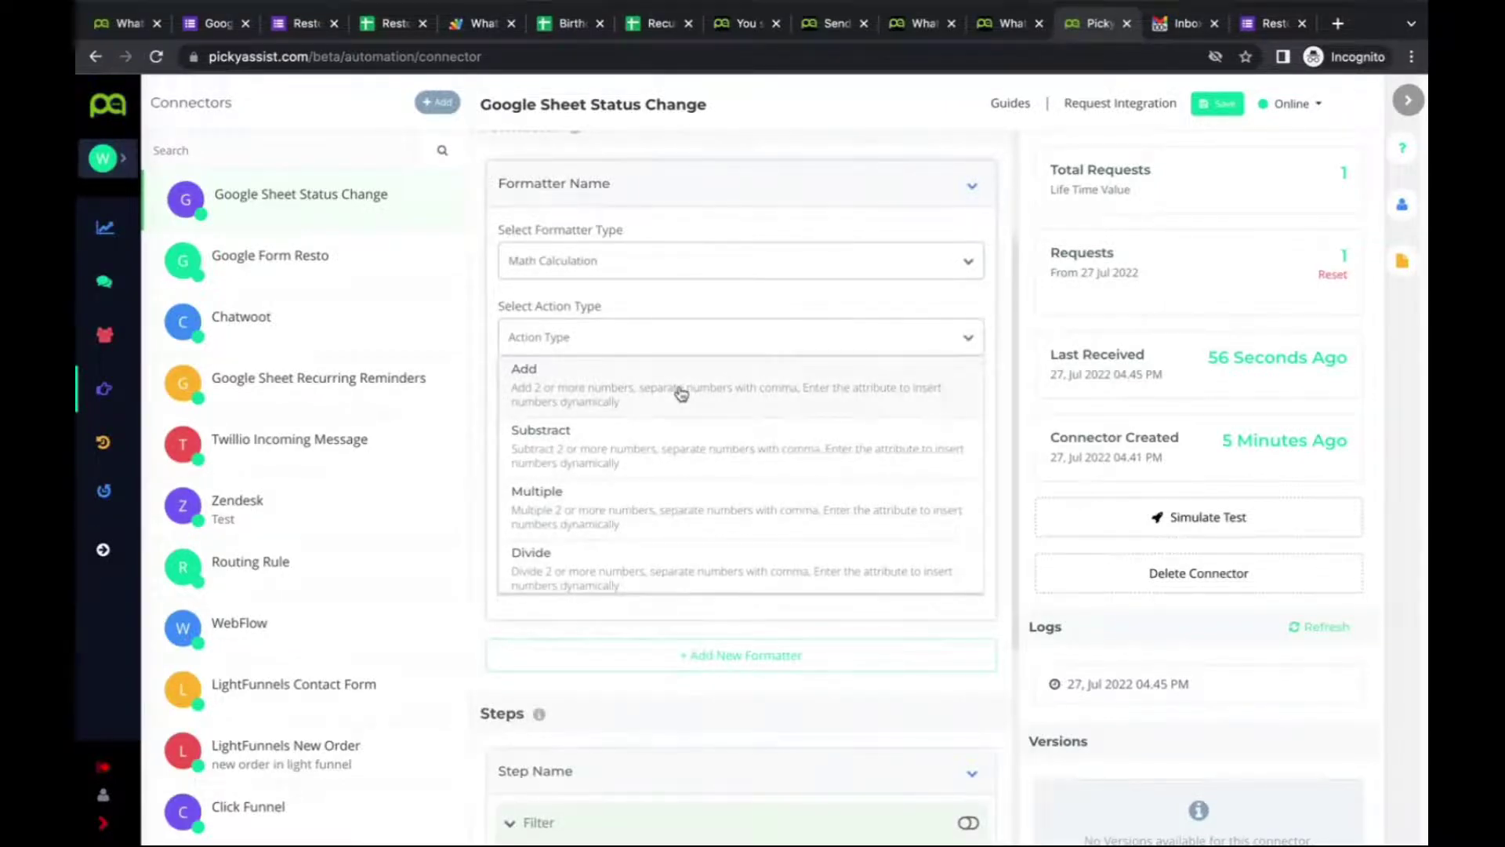
left_click(702, 411)
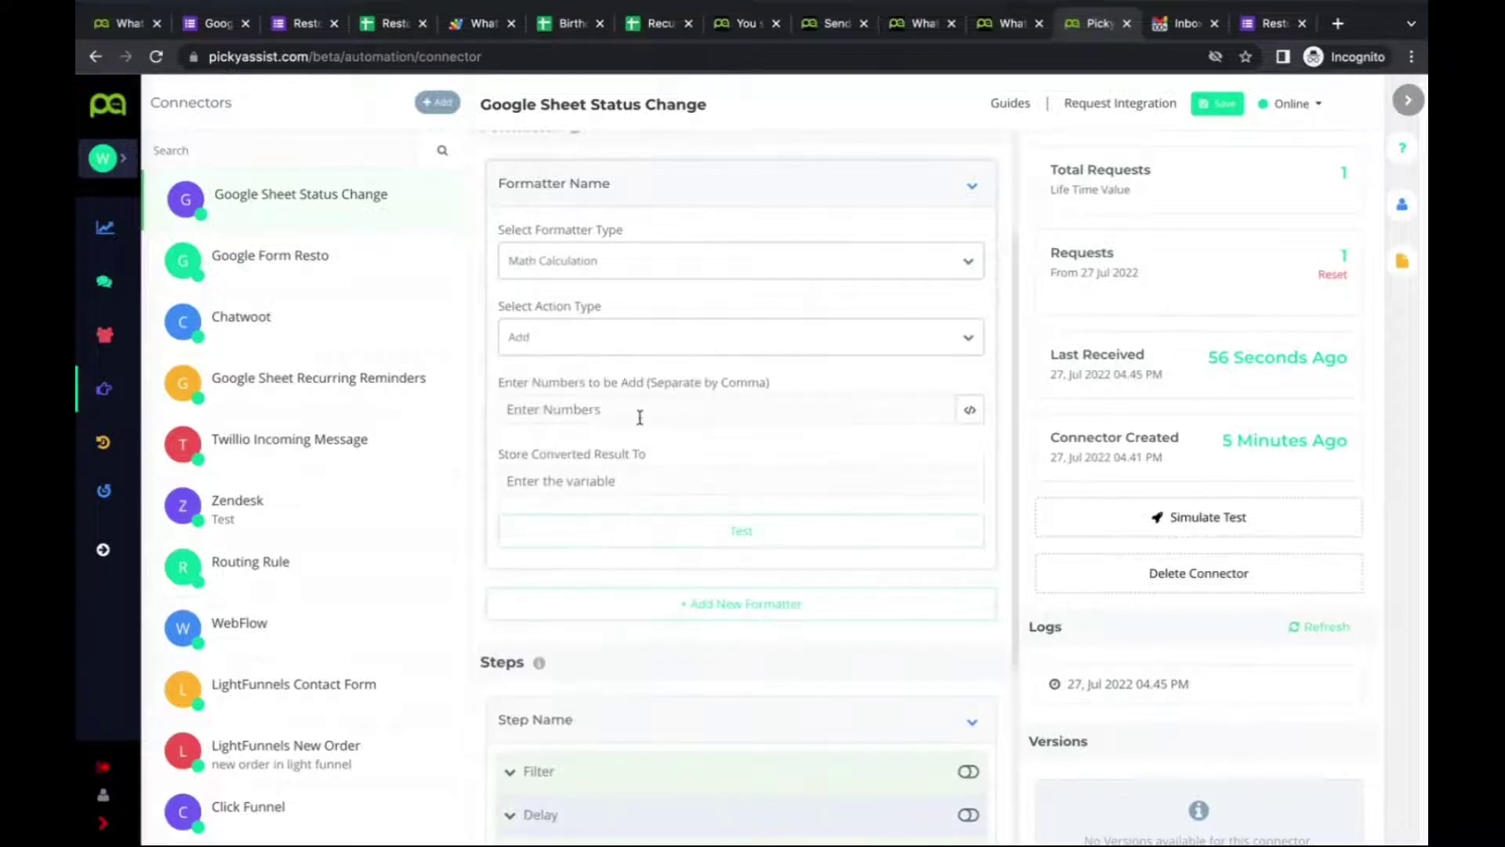
left_click(643, 401)
type("112,")
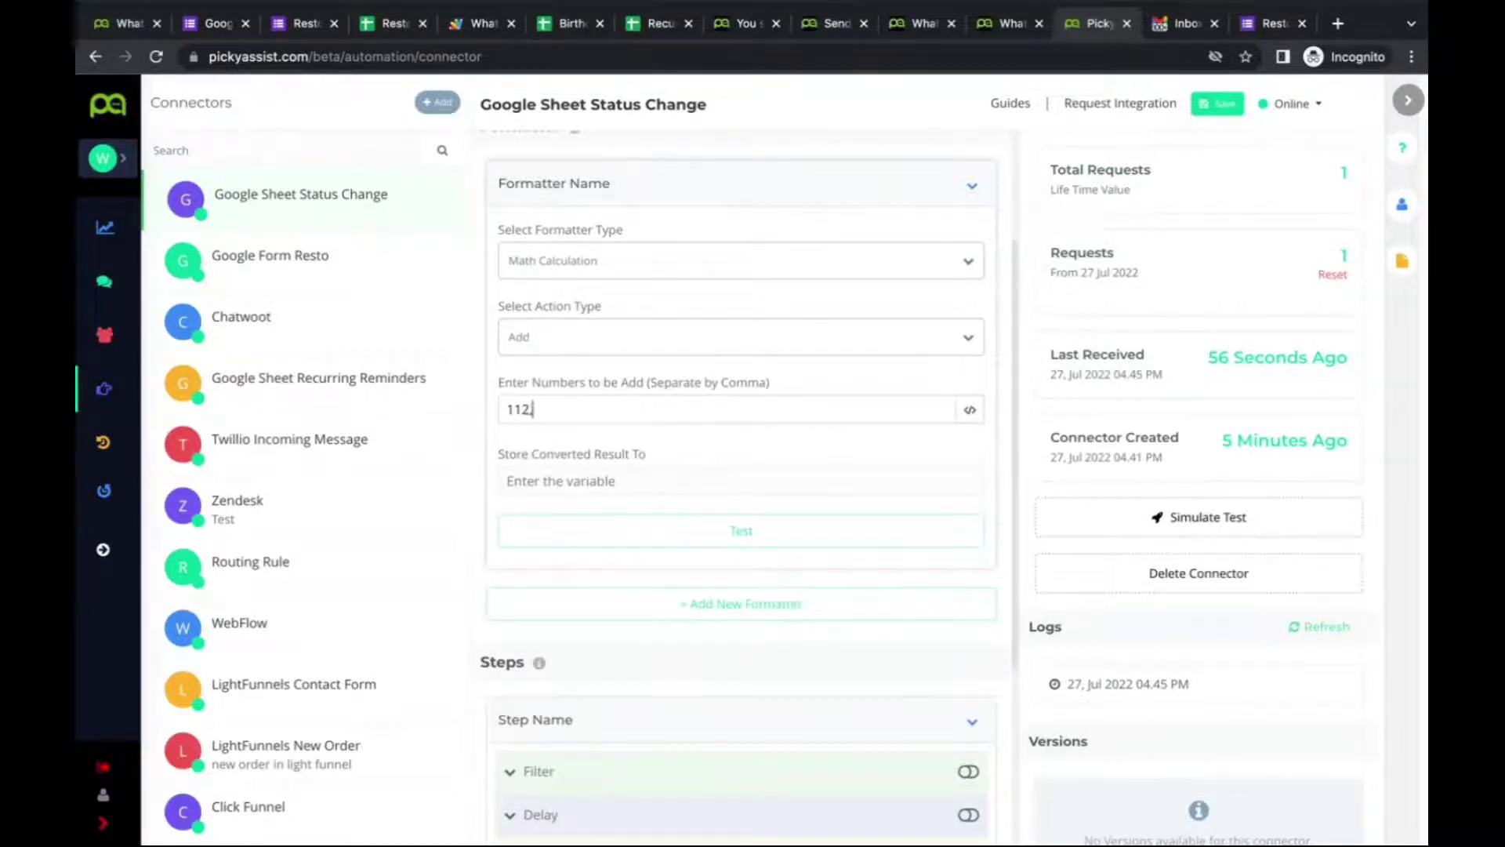
left_click(970, 410)
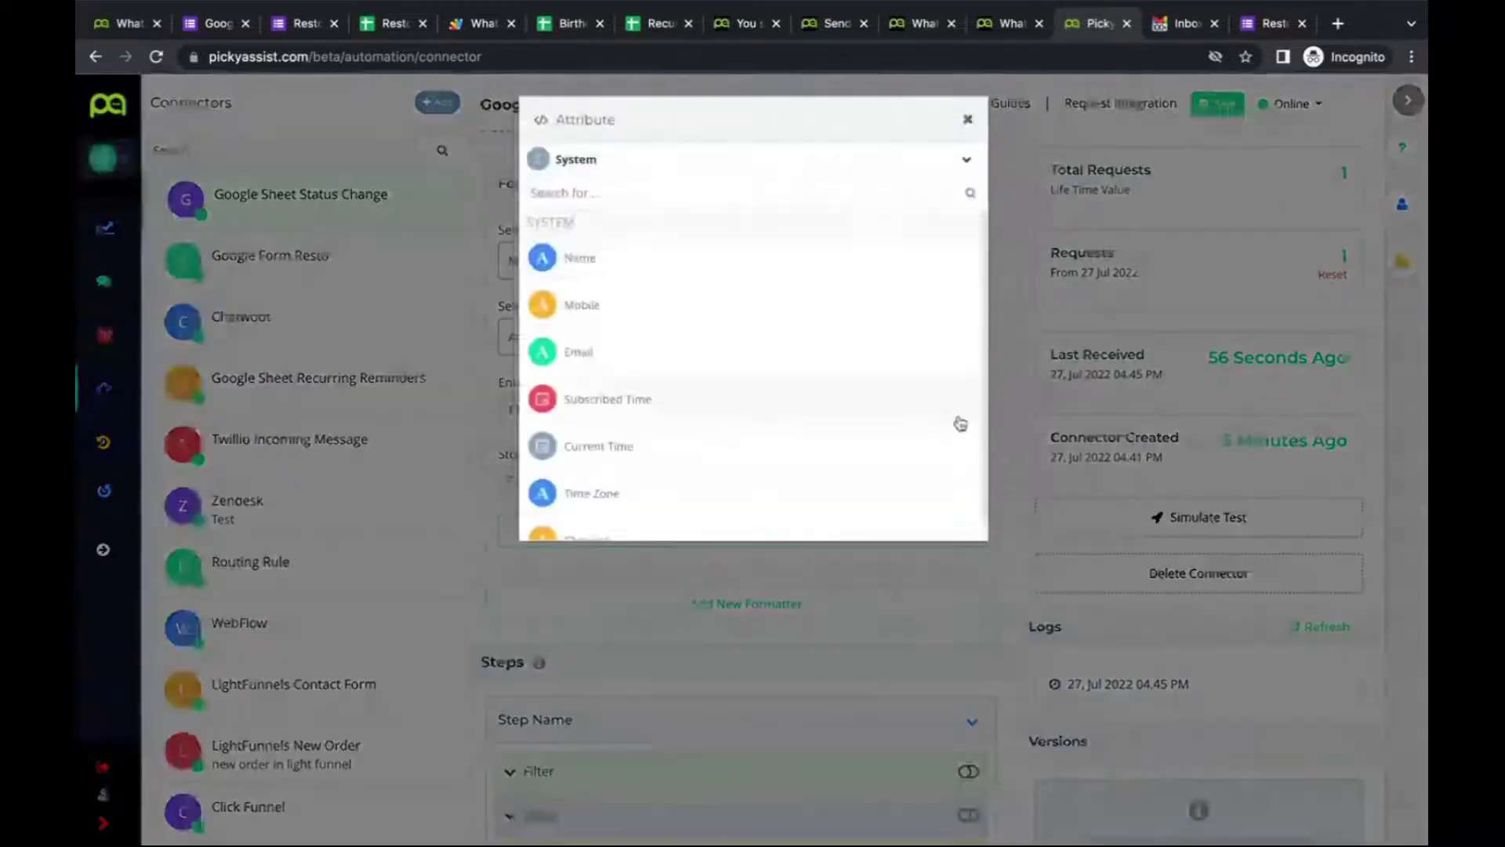
left_click(634, 159)
left_click(615, 235)
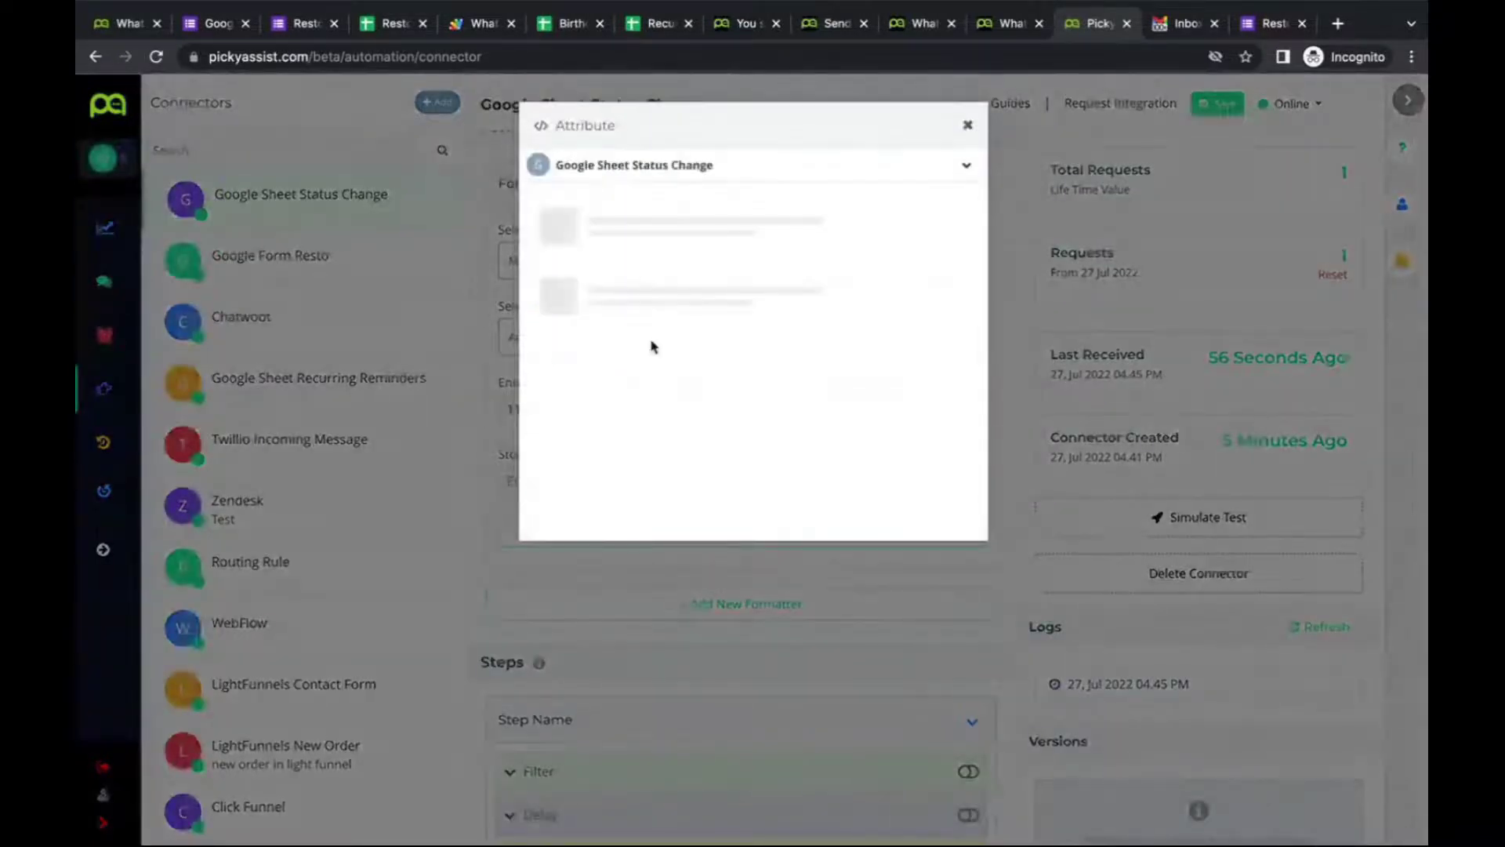
left_click(570, 287)
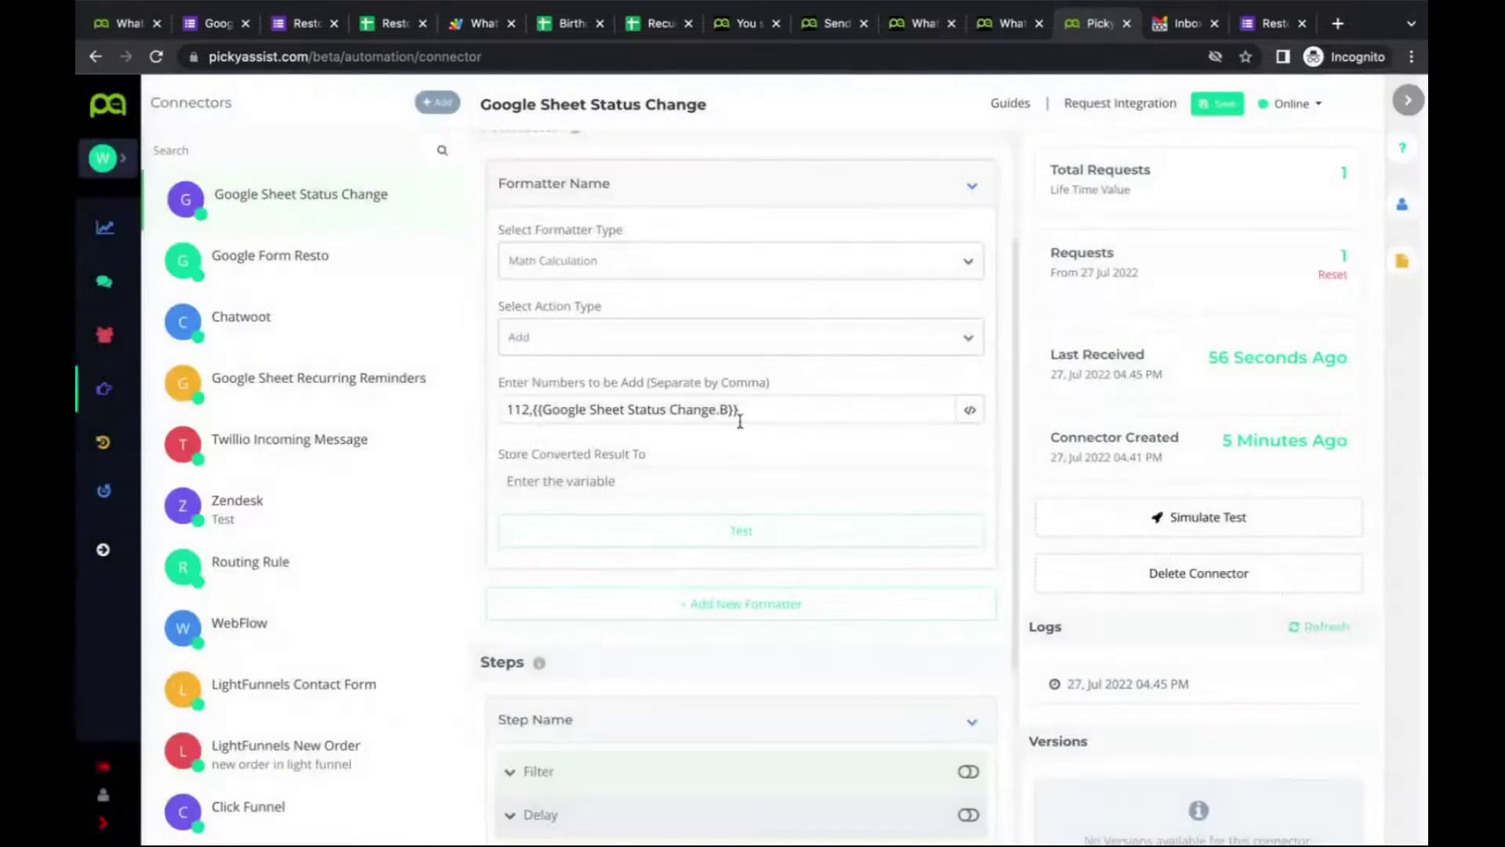
Step: Store the result in final_amount and save the connector
left_click(679, 472)
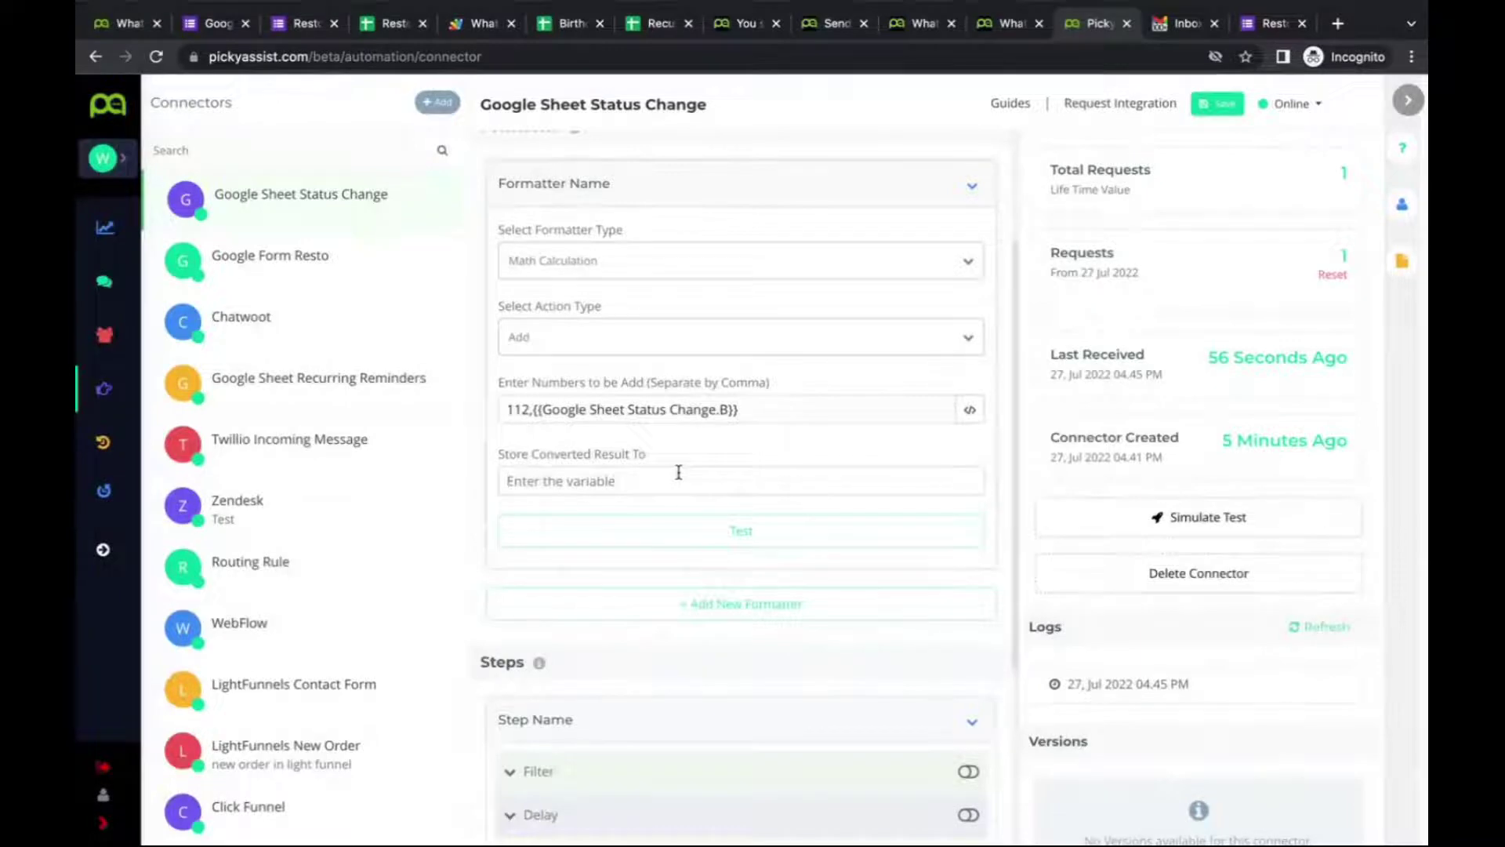
type("final_amount")
scroll(819, 487, "up", 1)
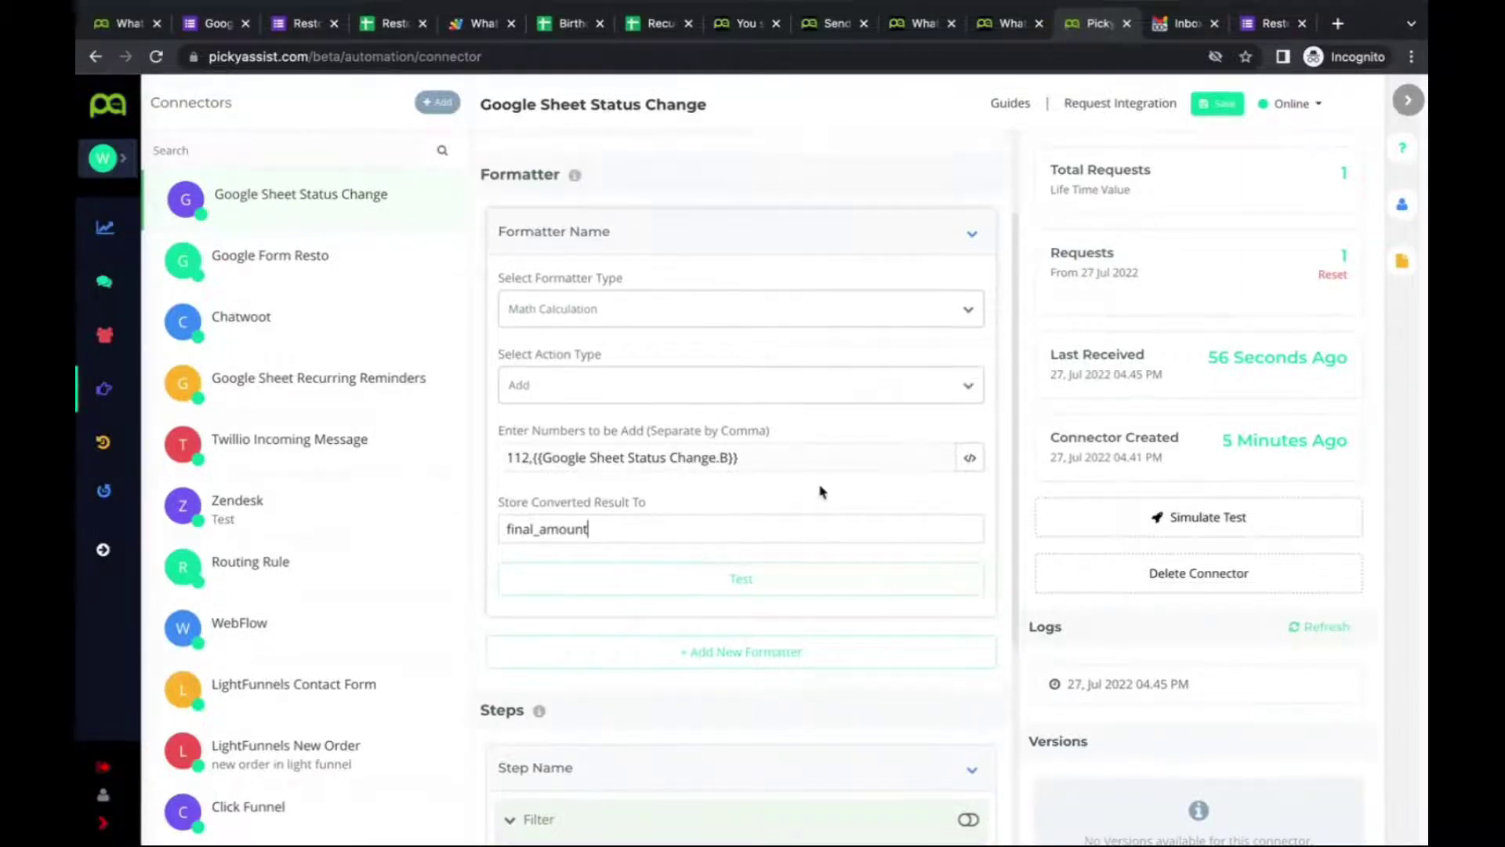
scroll(706, 612, "down", 3)
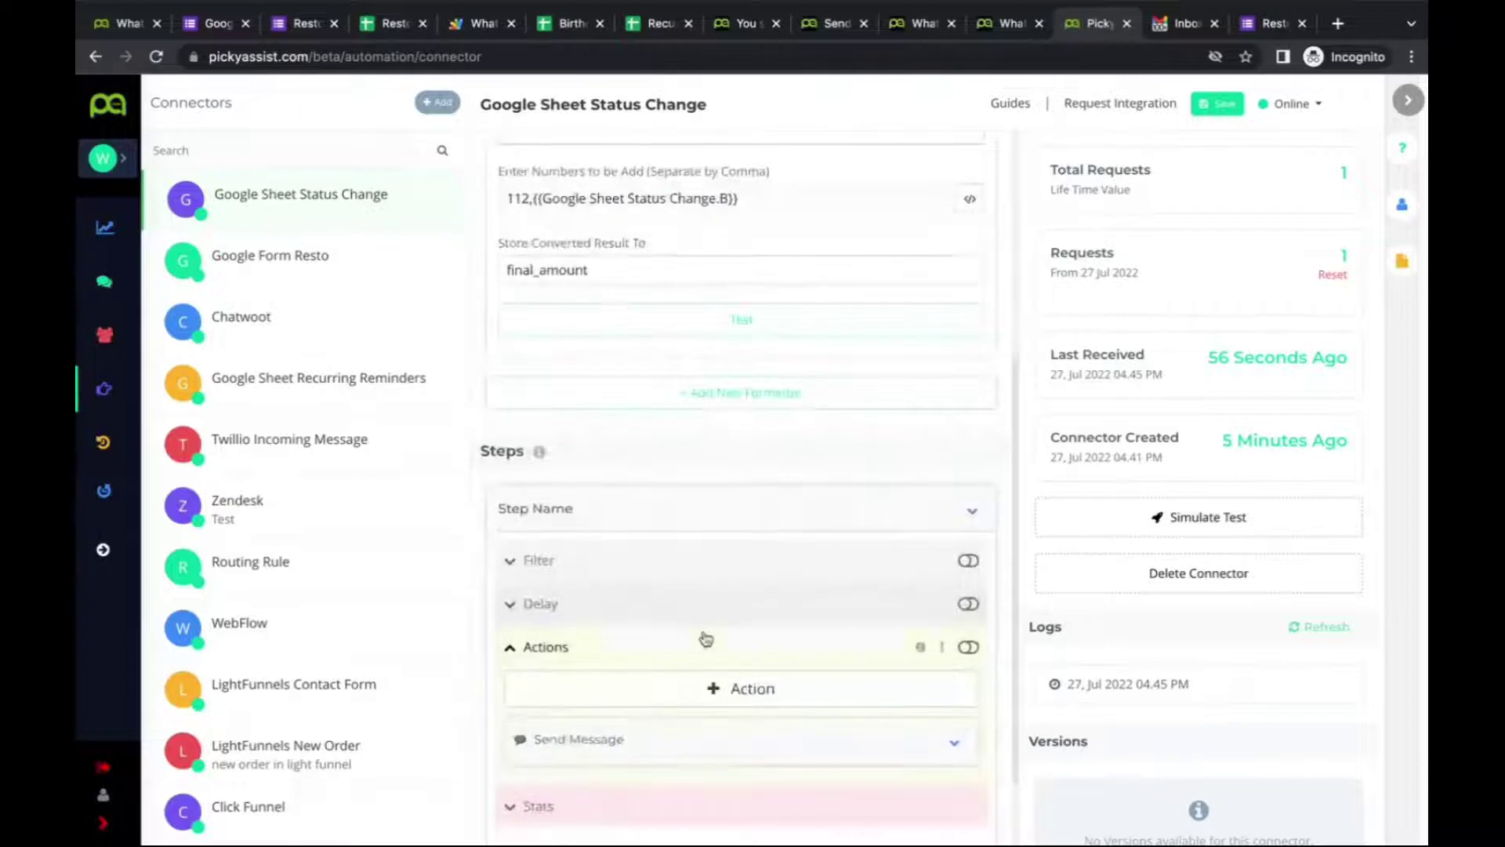
scroll(784, 509, "down", 3)
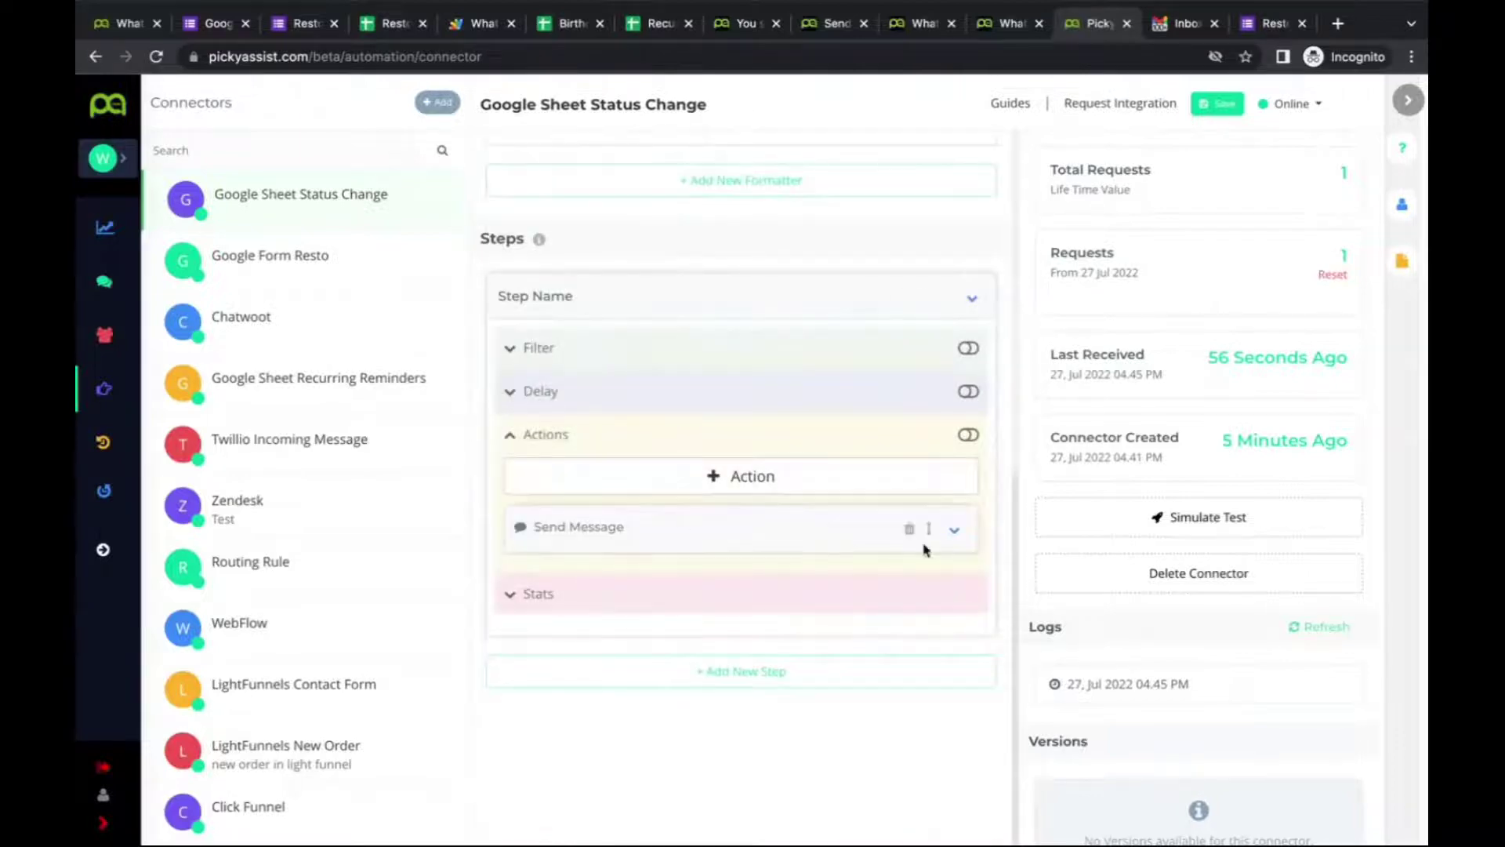
scroll(951, 537, "up", 1)
scroll(703, 289, "up", 5)
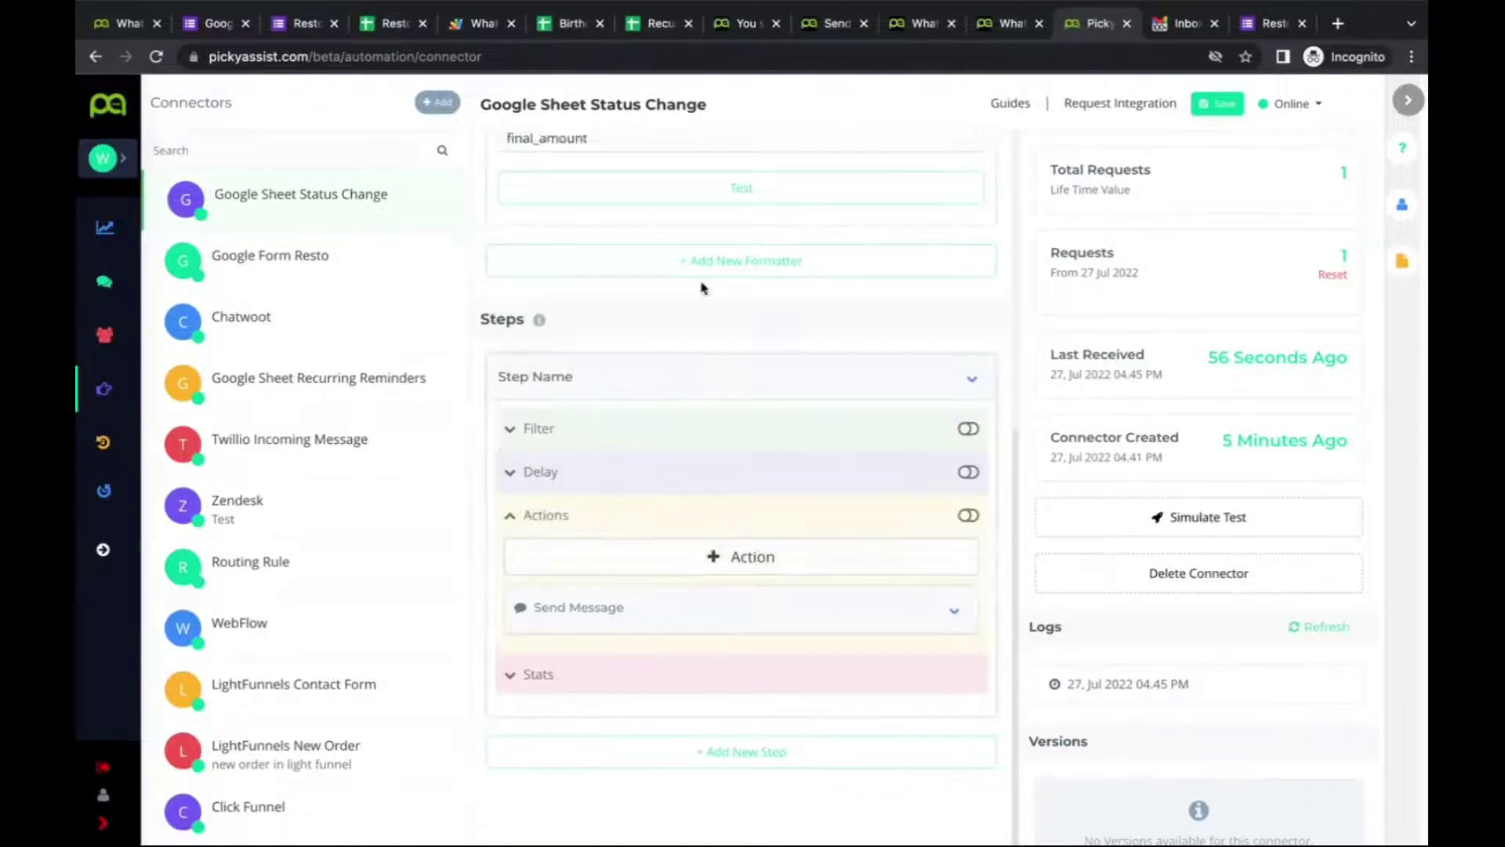
left_click(1213, 117)
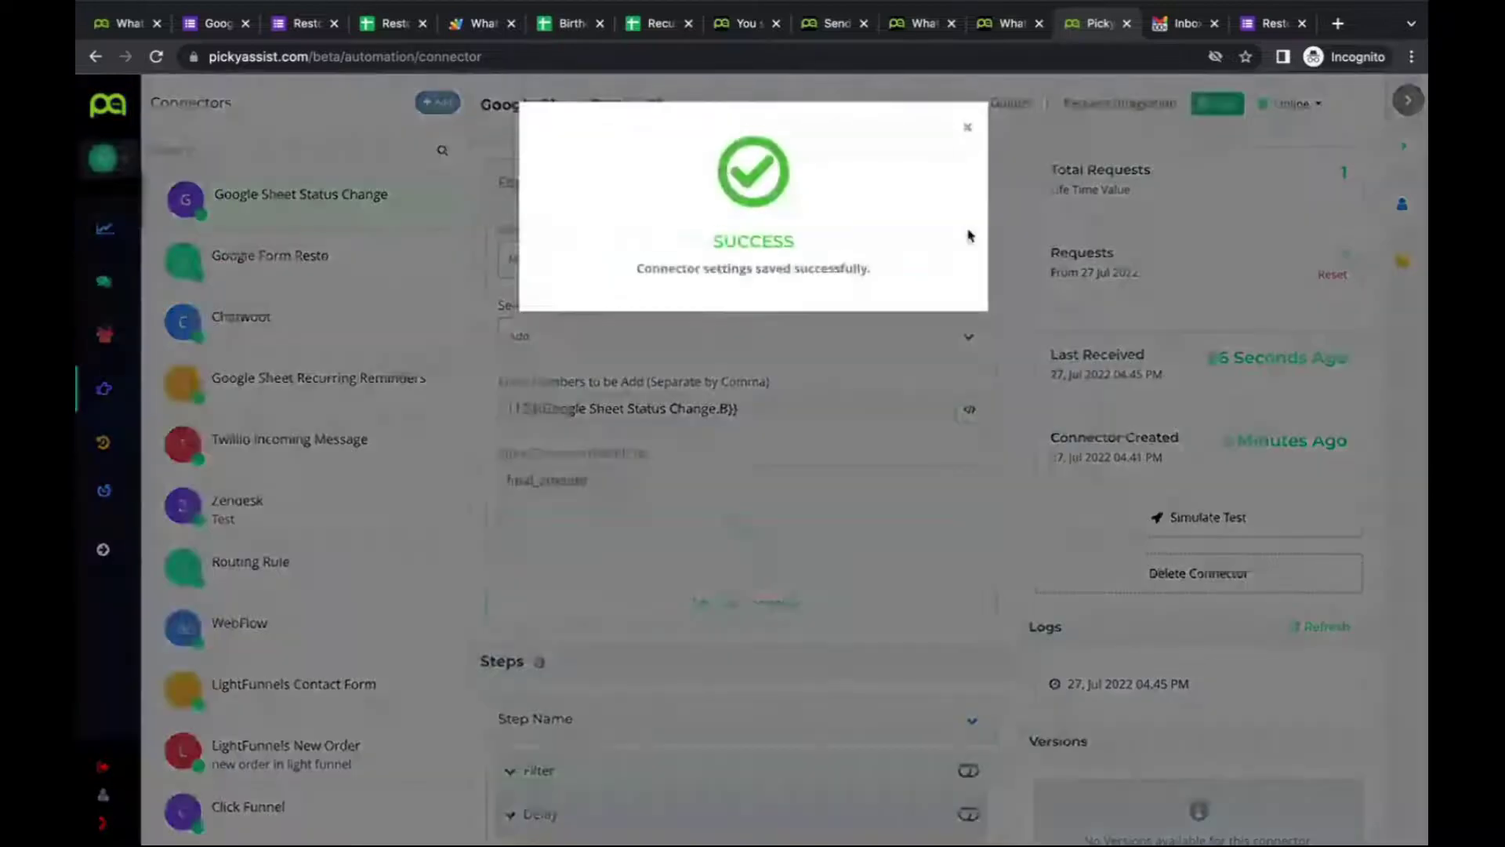
Step: Dismiss the save confirmation and start a new line after 'Your order is accepted' in Send Message
left_click(969, 127)
scroll(847, 494, "down", 6)
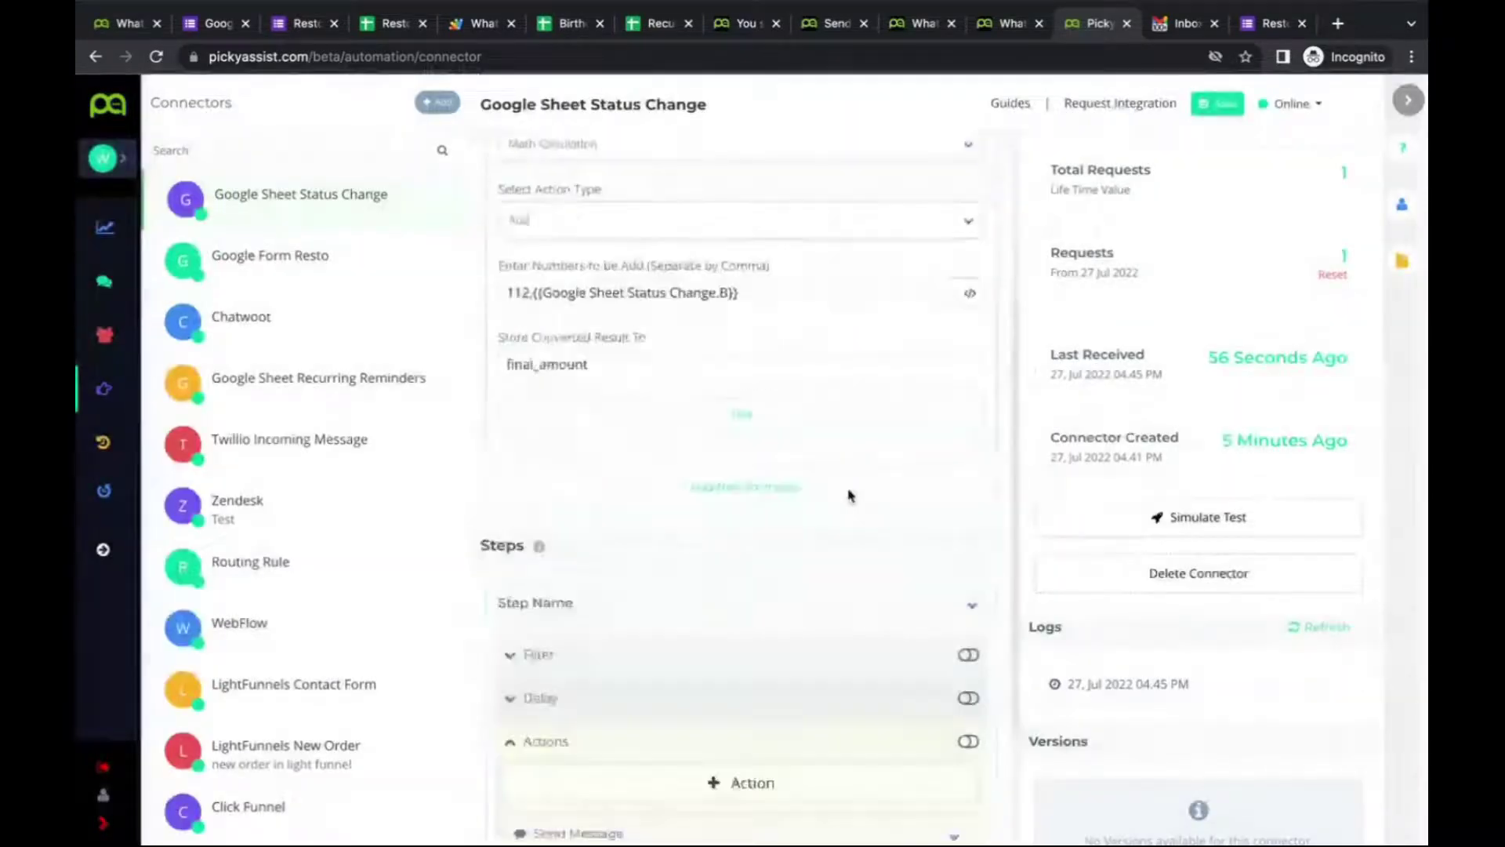
left_click(955, 530)
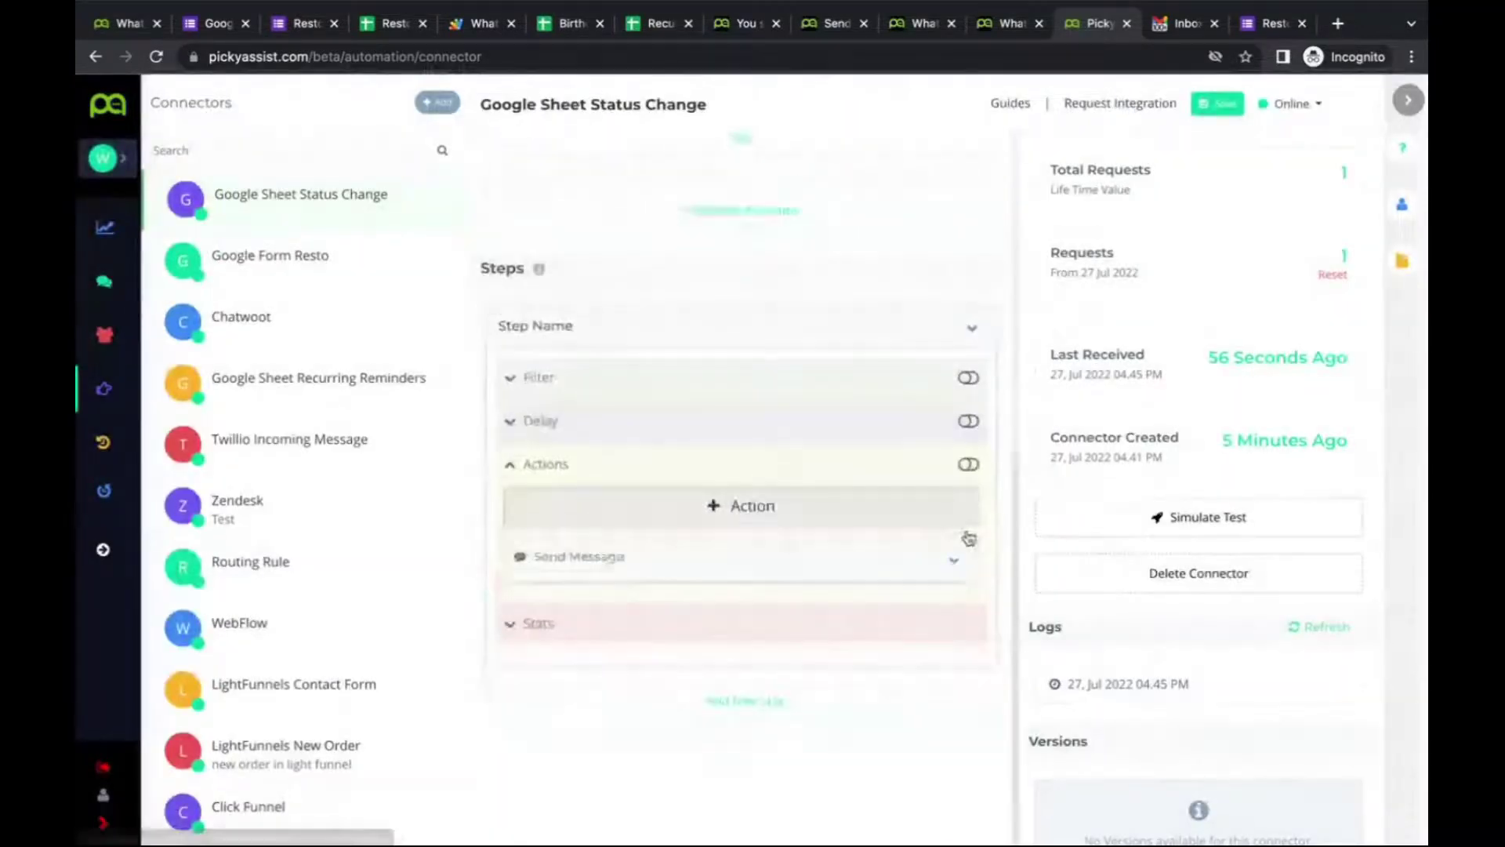
scroll(969, 538, "down", 5)
left_click(631, 370)
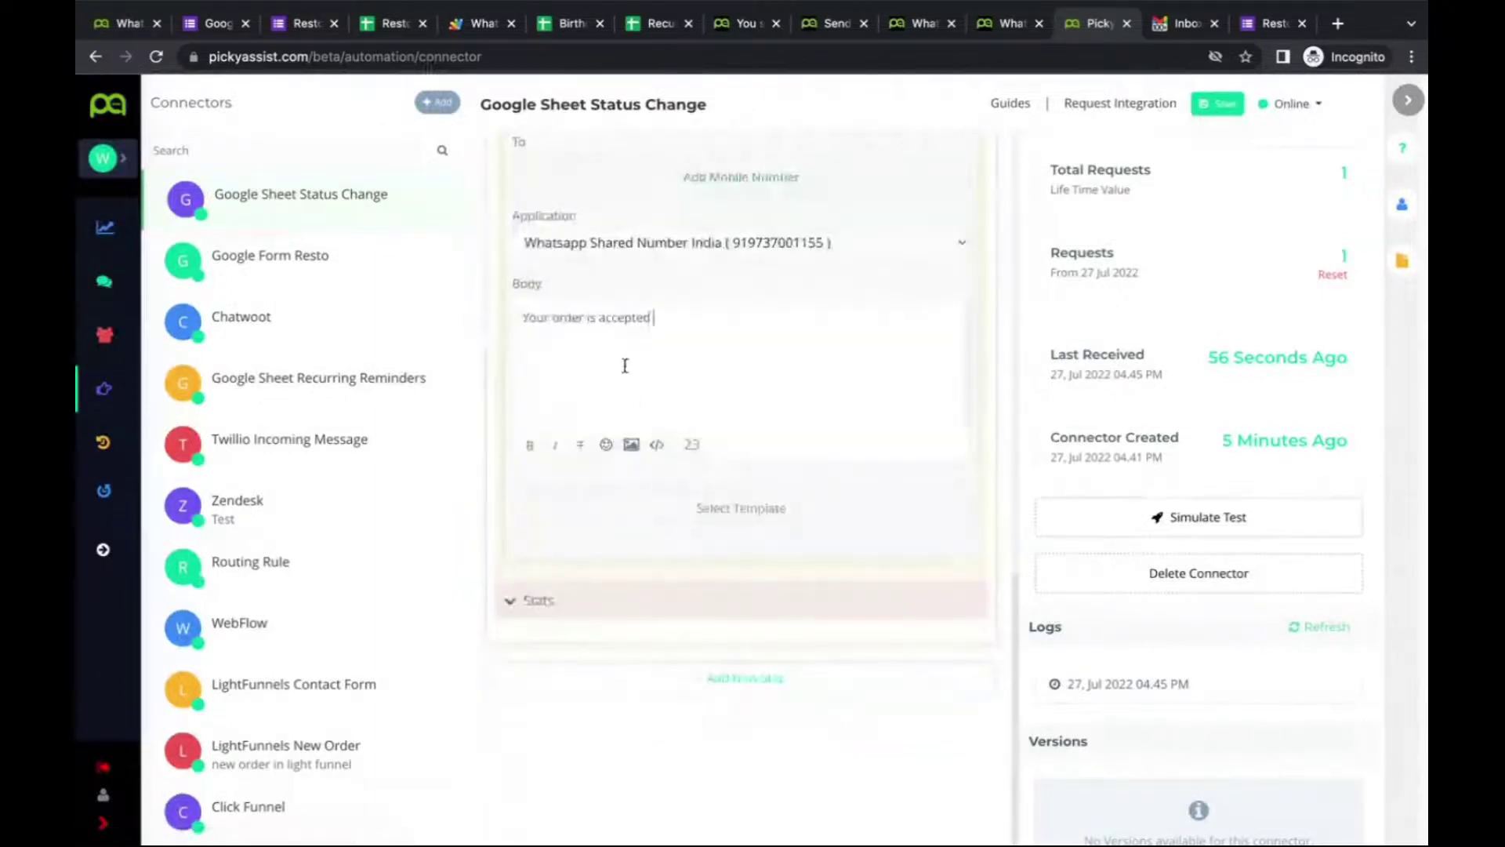
key("Return")
key("Return")
Step: Insert the Formatter's final_amount variable into the message body
scroll(670, 451, "up", 4)
scroll(816, 622, "down", 4)
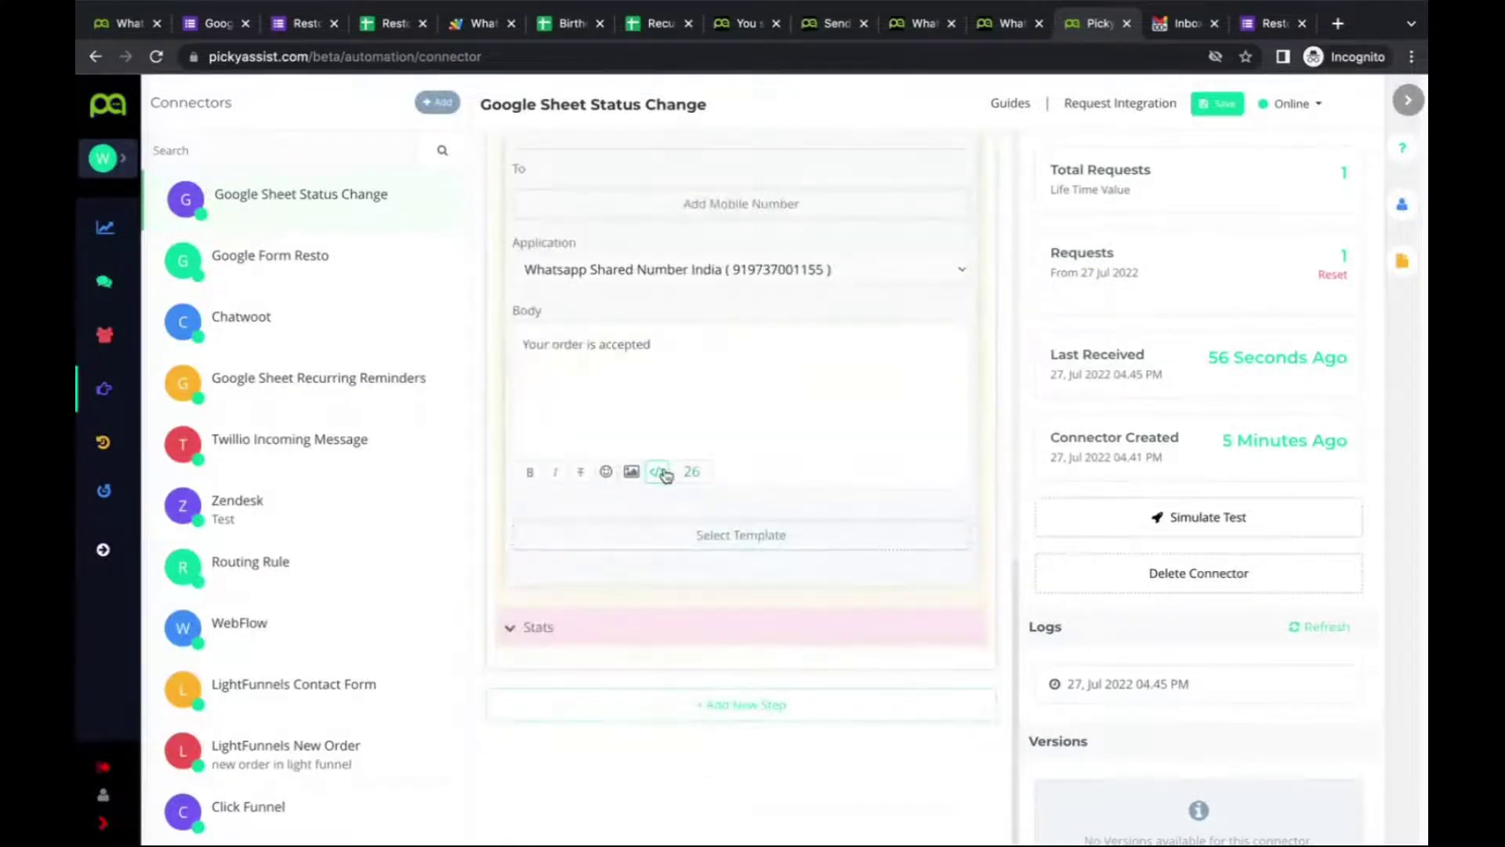
left_click(658, 471)
left_click(716, 178)
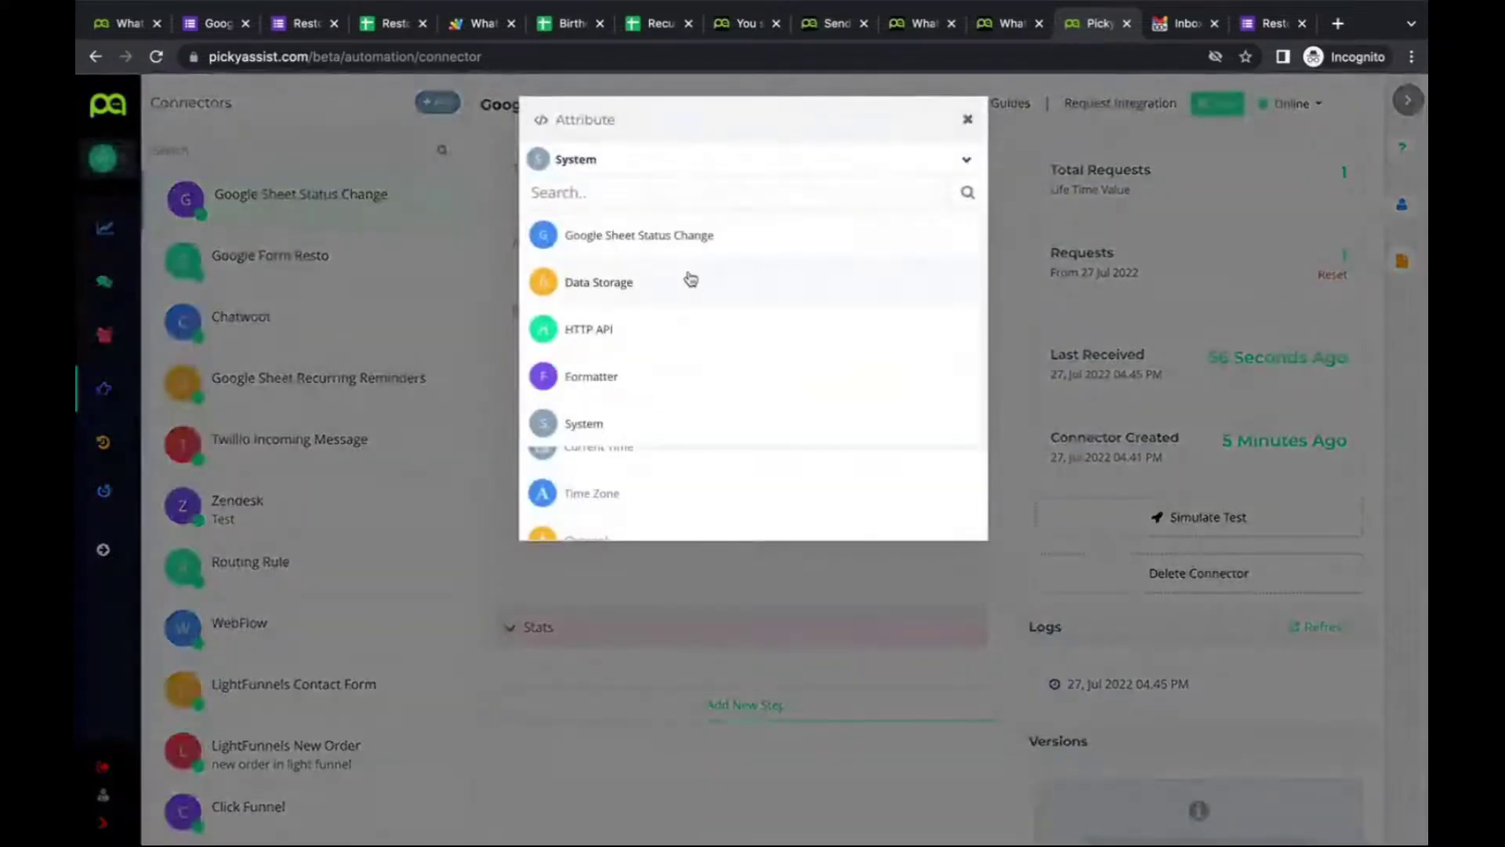
left_click(677, 384)
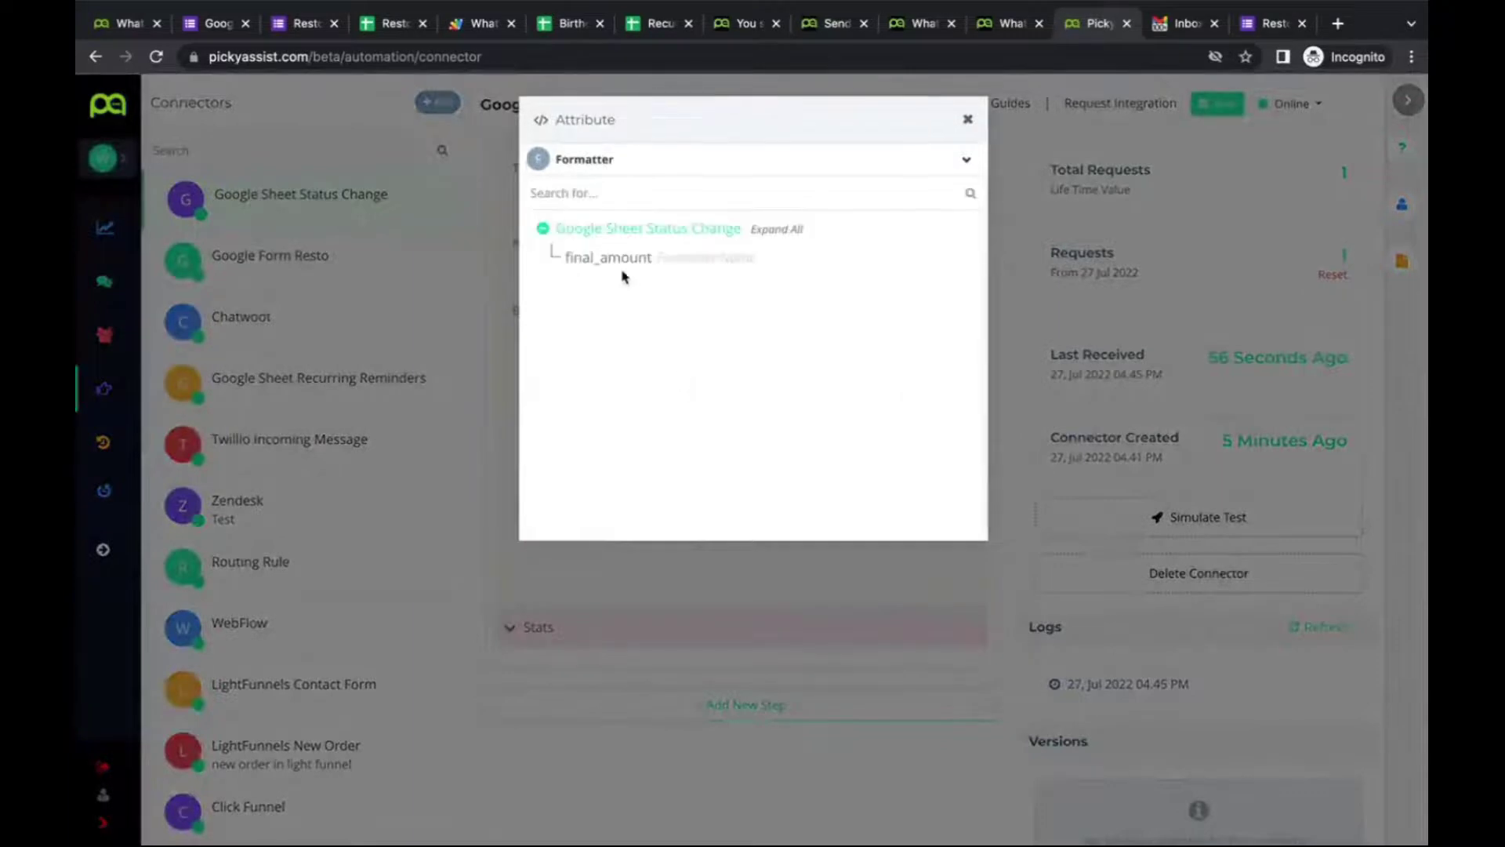
left_click(621, 264)
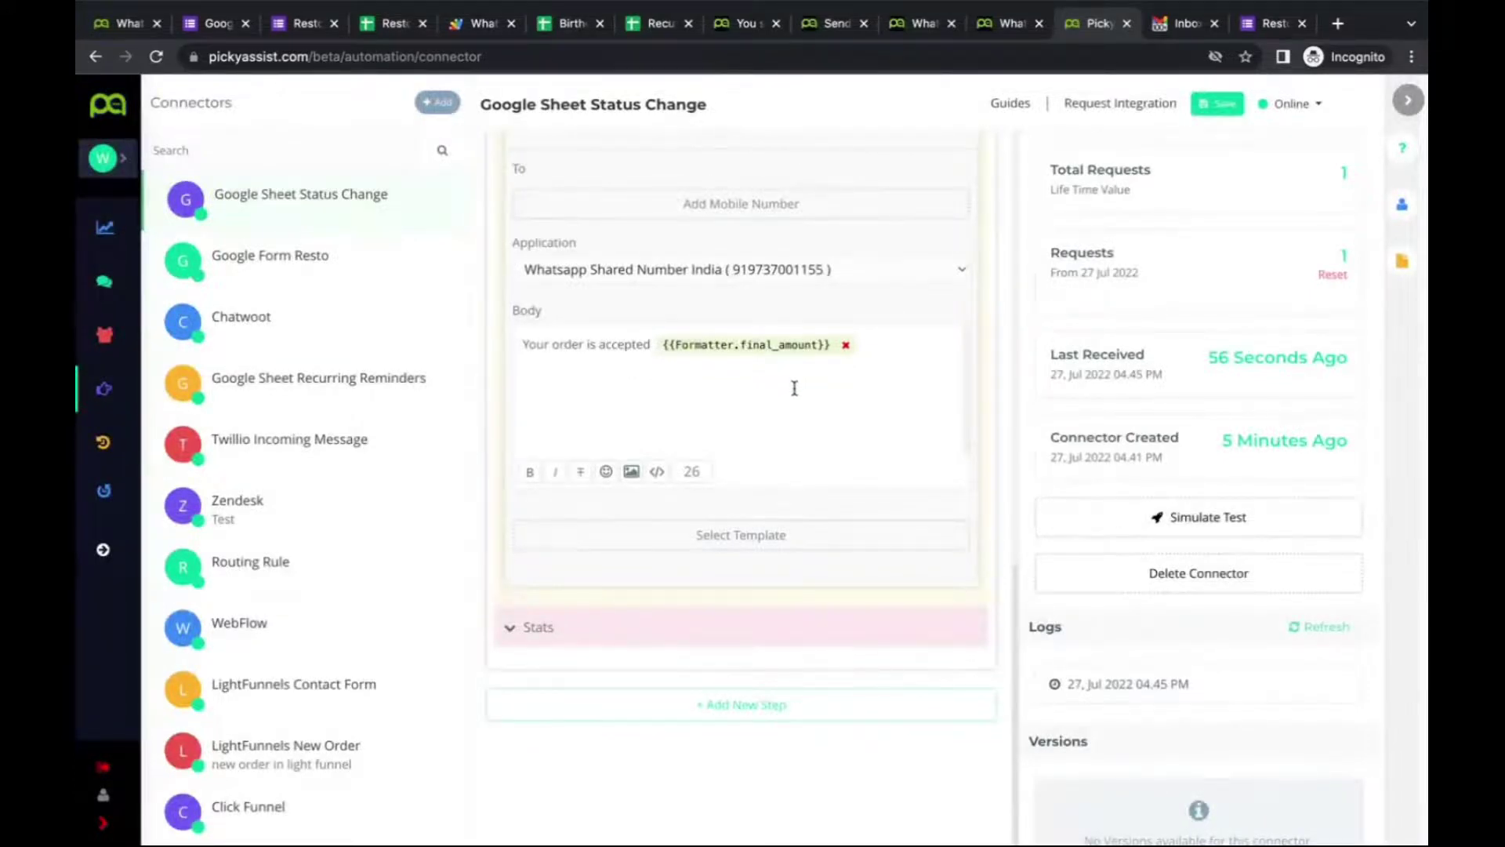
Step: Review the Math Calculation formatter fields that add 112 to column B
scroll(795, 389, "up", 7)
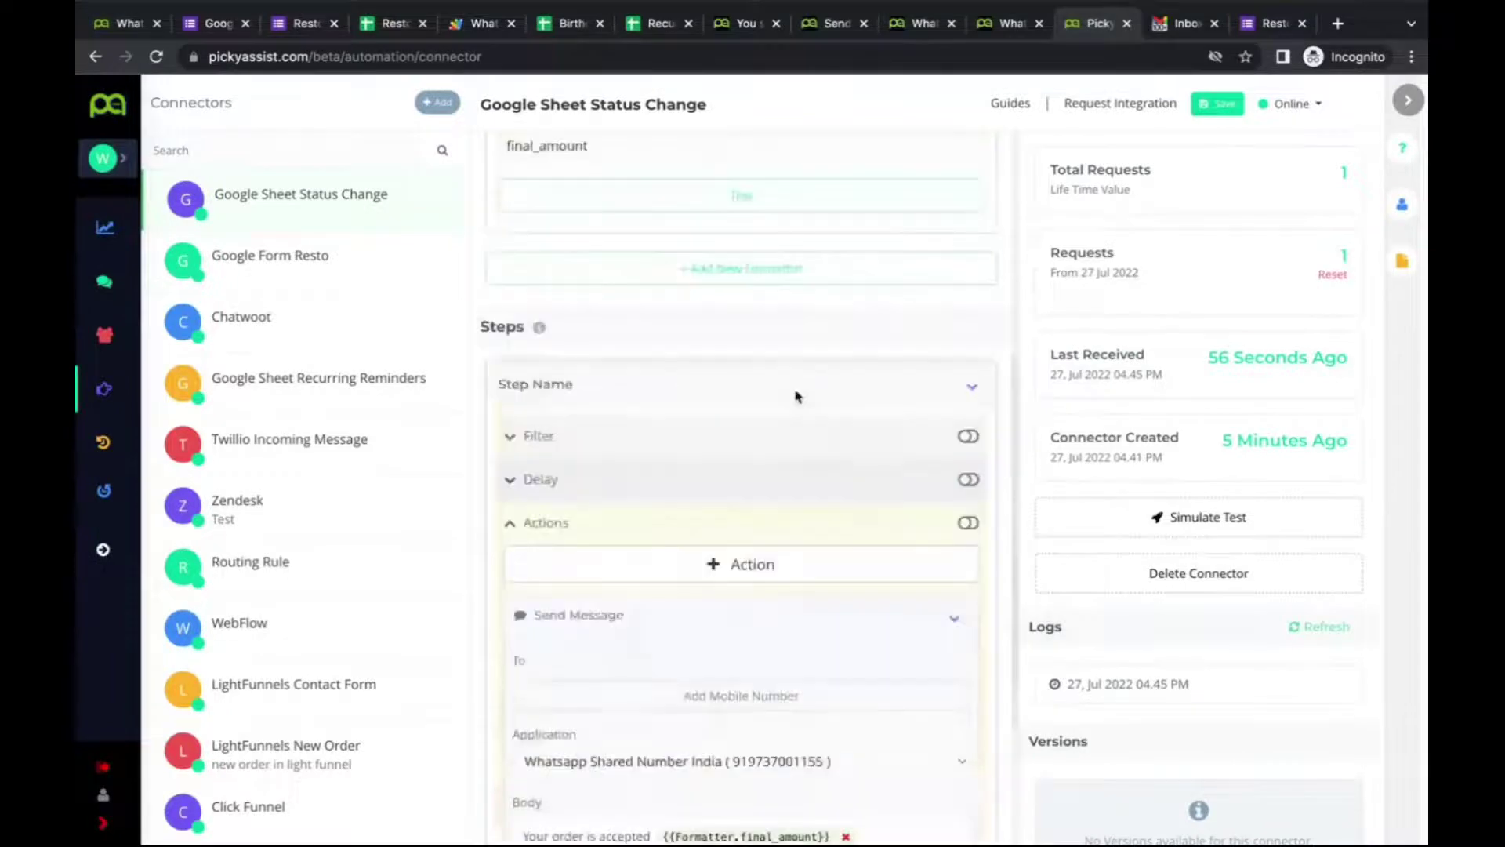
scroll(706, 509, "up", 3)
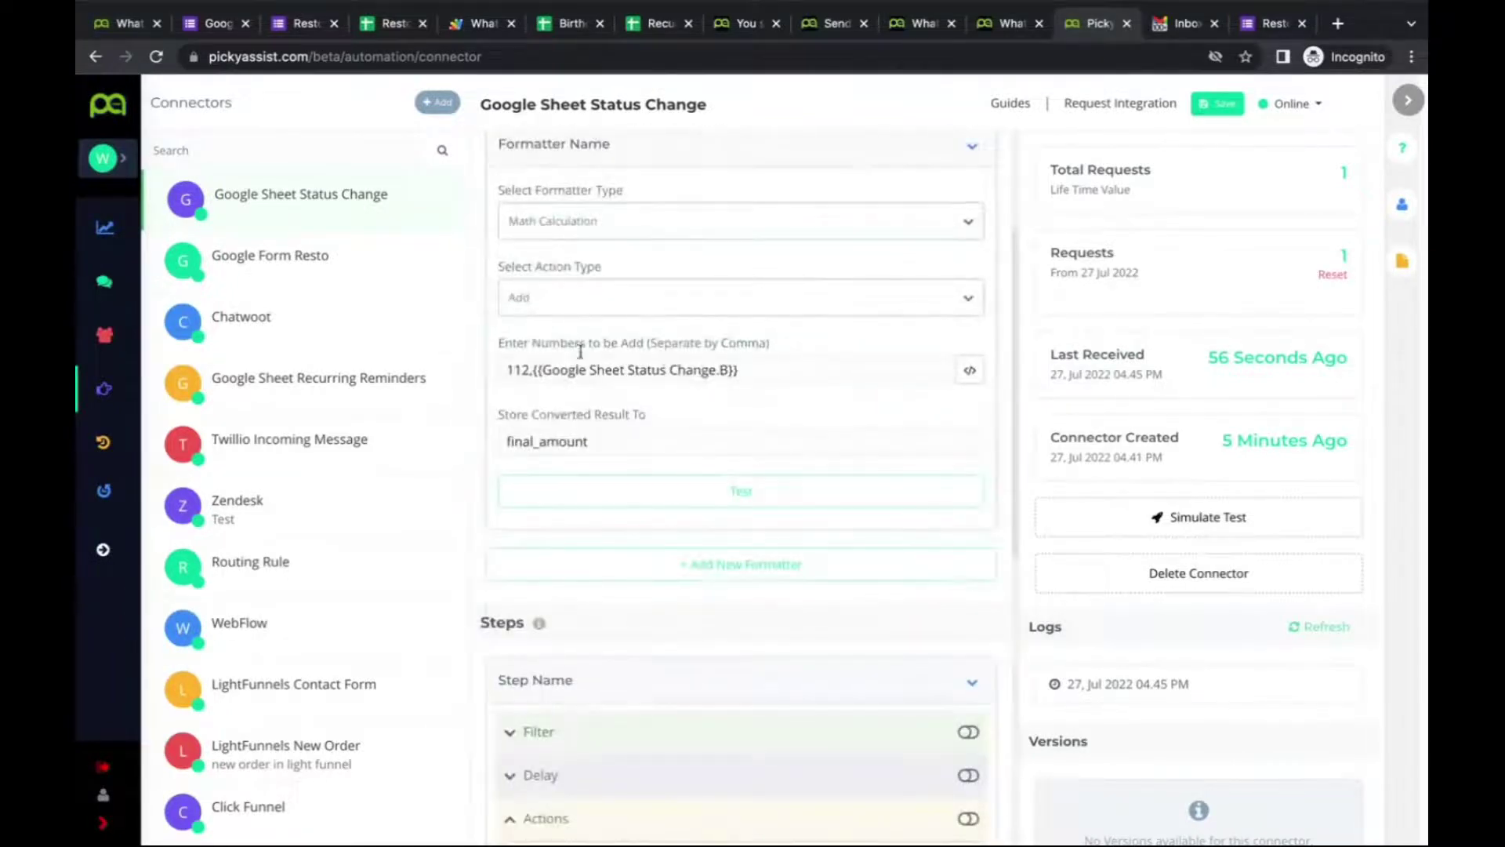
scroll(666, 349, "up", 1)
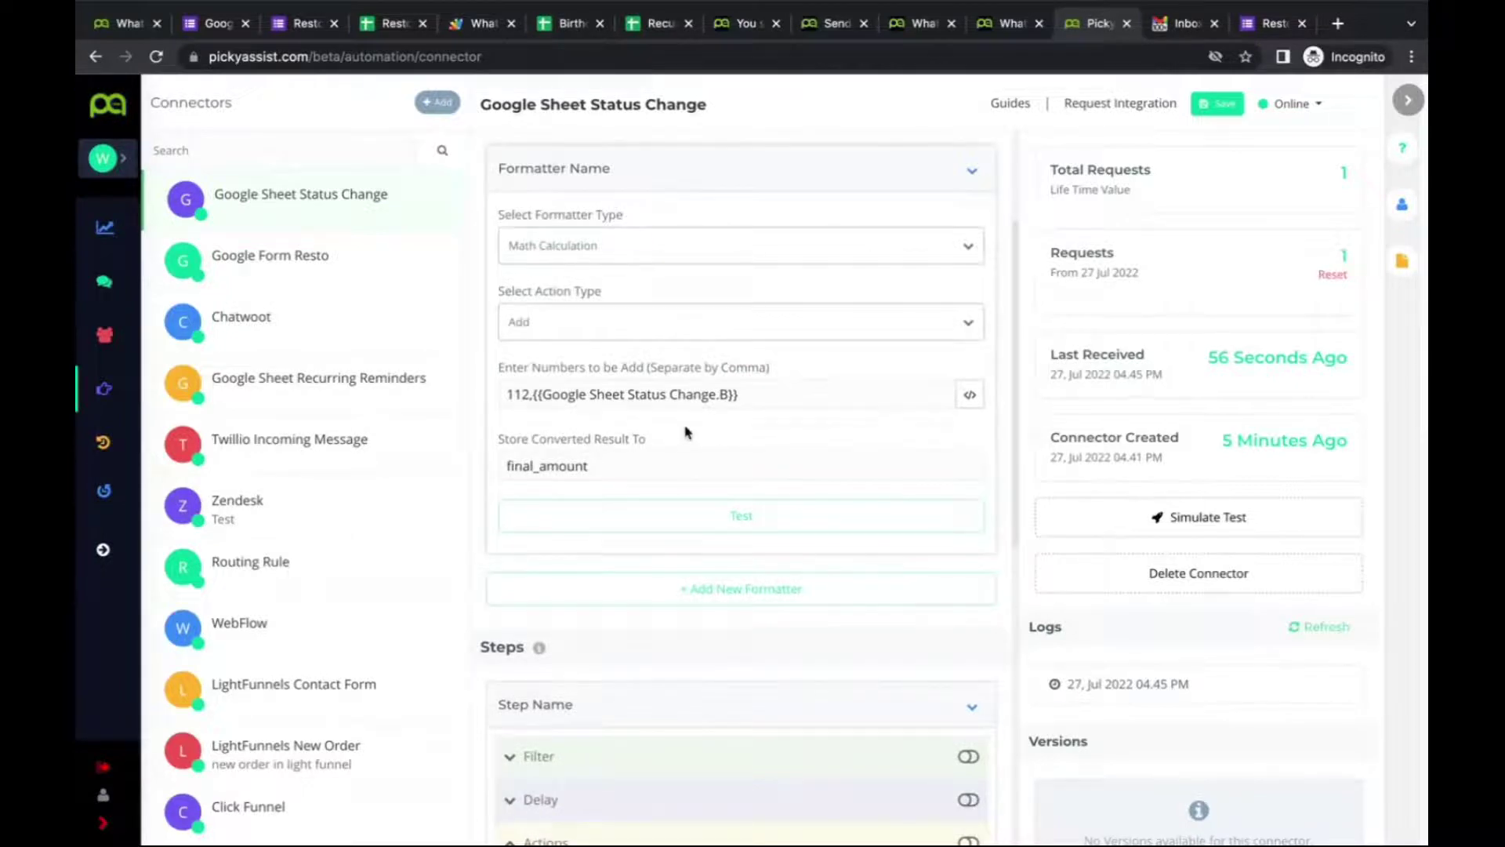
scroll(756, 437, "down", 2)
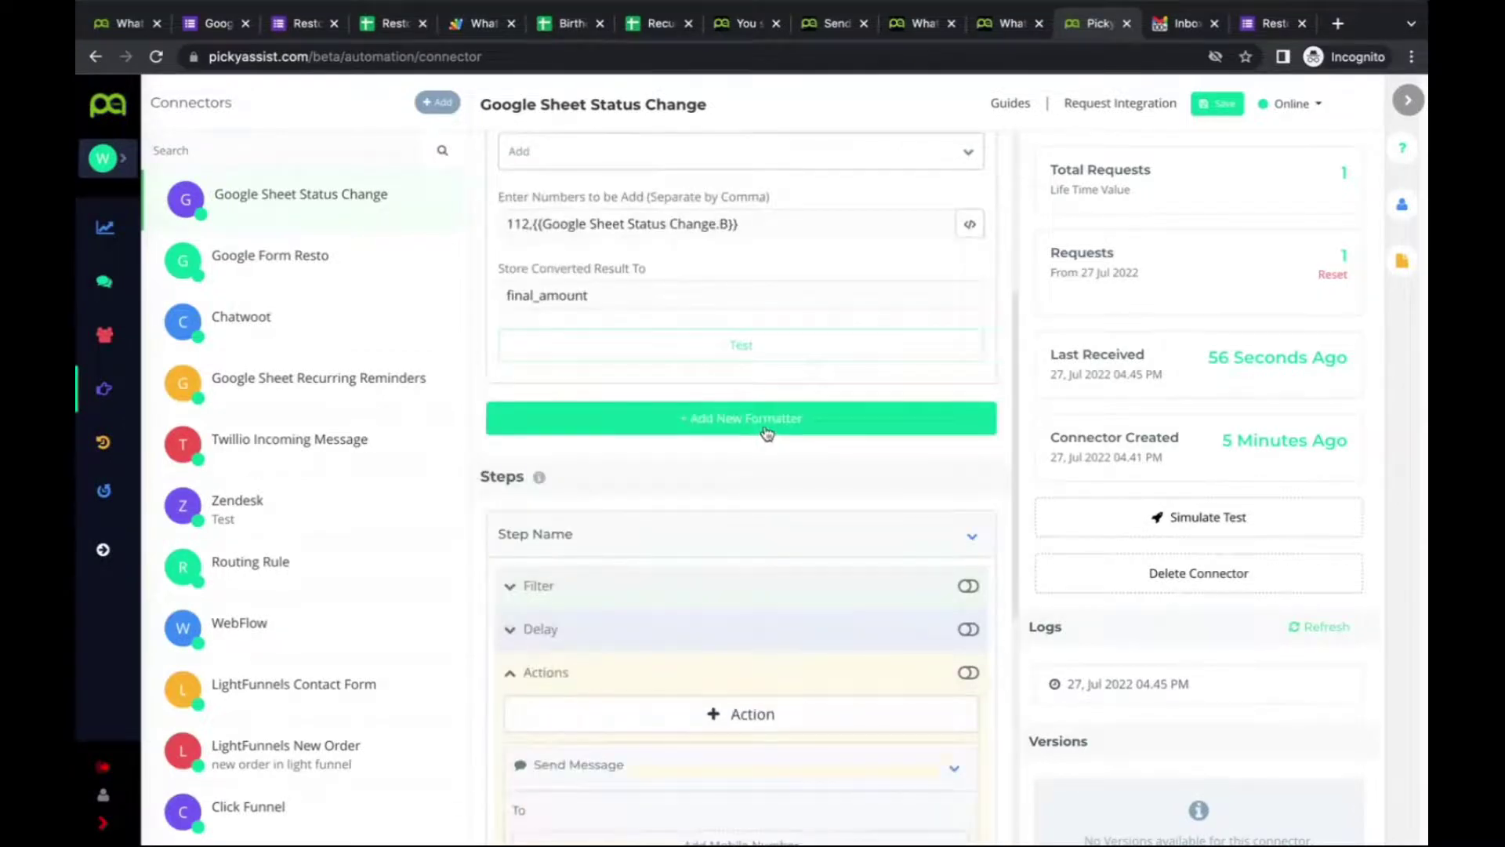
scroll(784, 412, "down", 1)
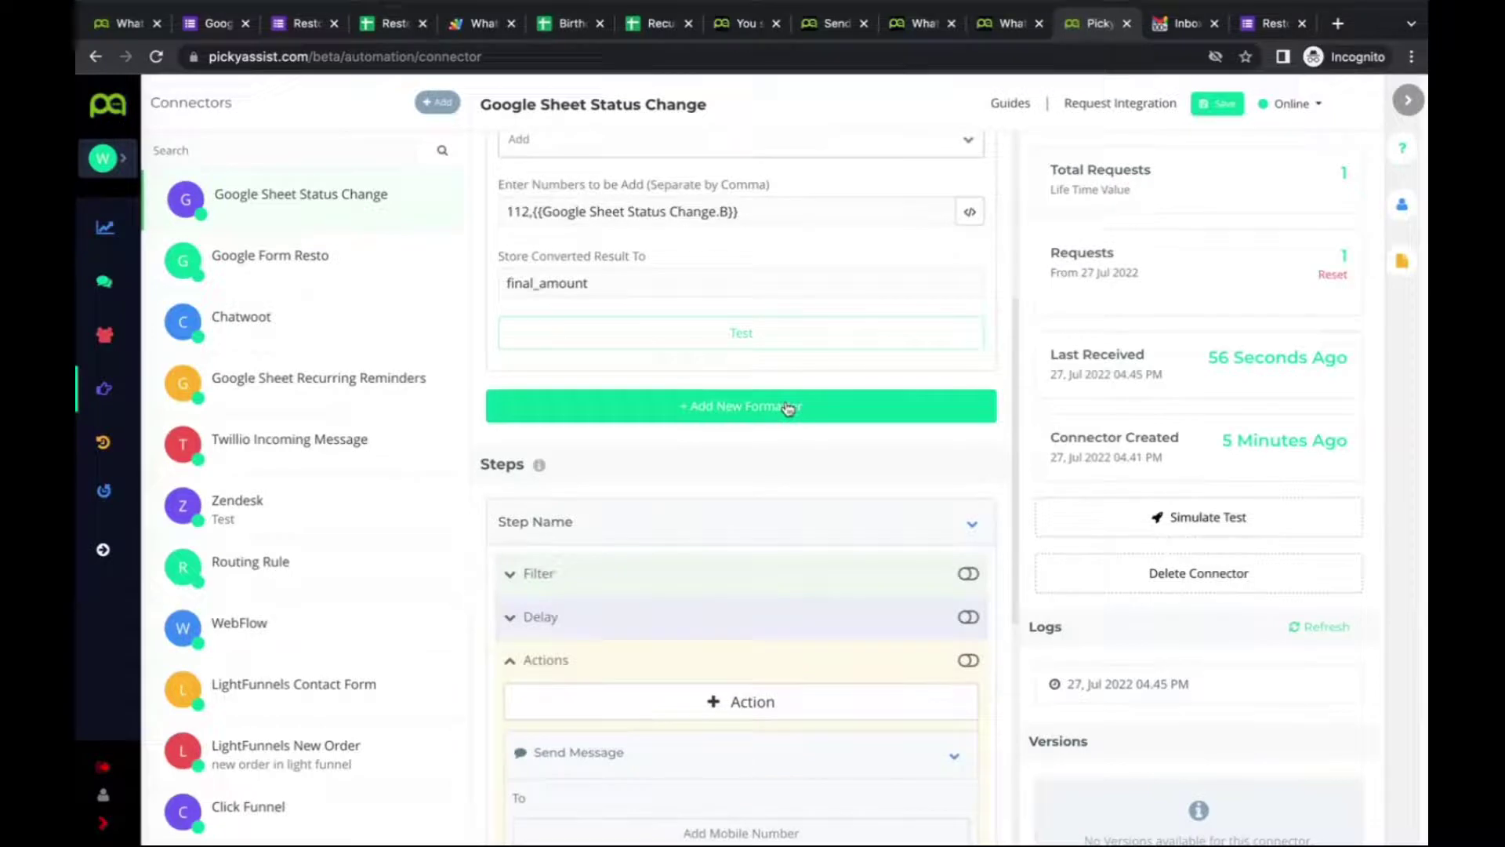
scroll(791, 411, "down", 5)
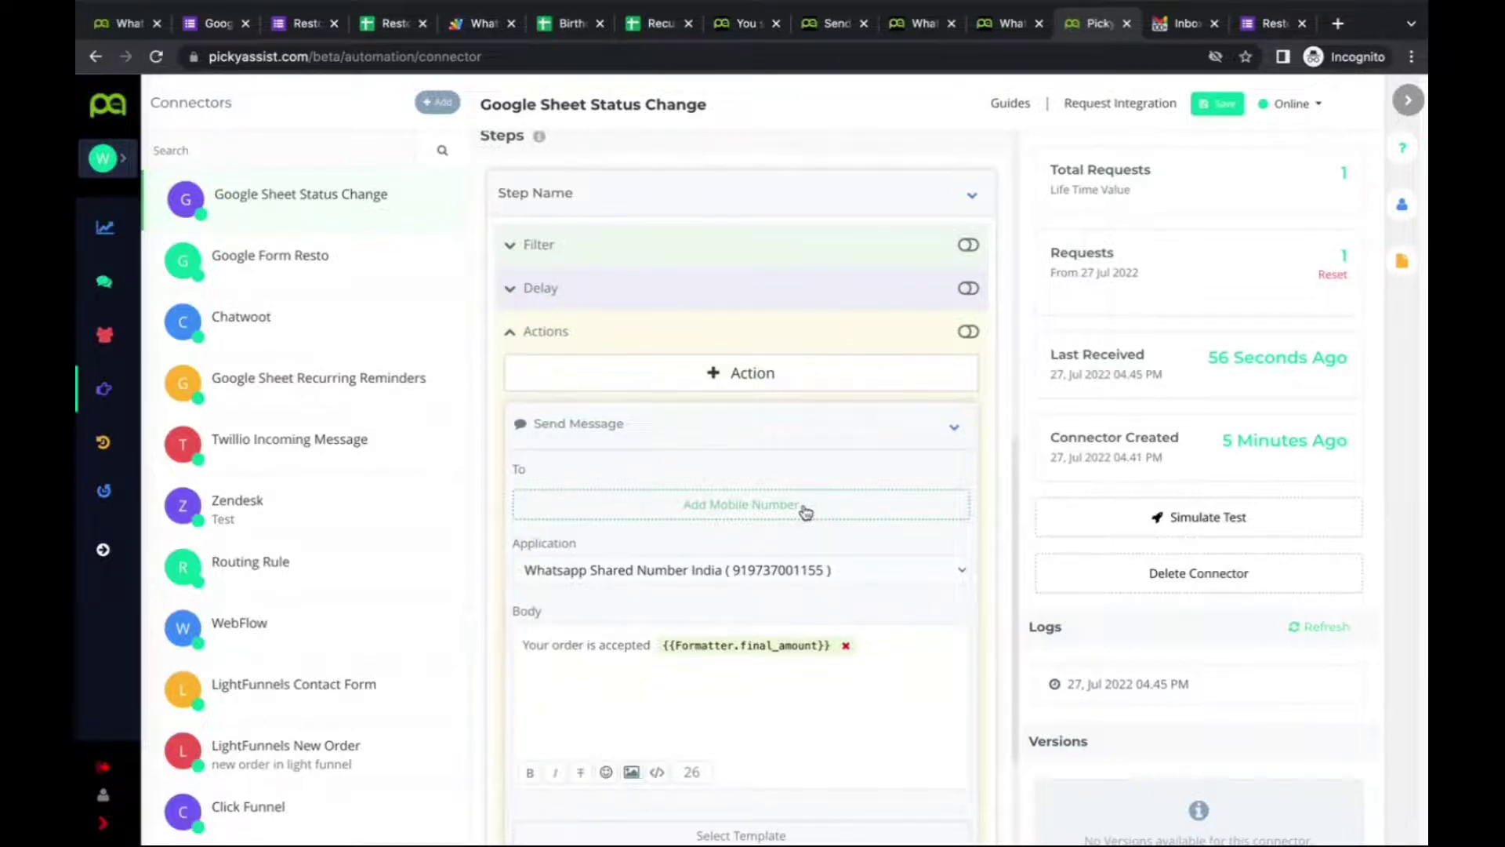
Step: Switch from the Status Change message body to the Birthday Sending Samples spreadsheet
left_click(529, 698)
scroll(747, 446, "up", 7)
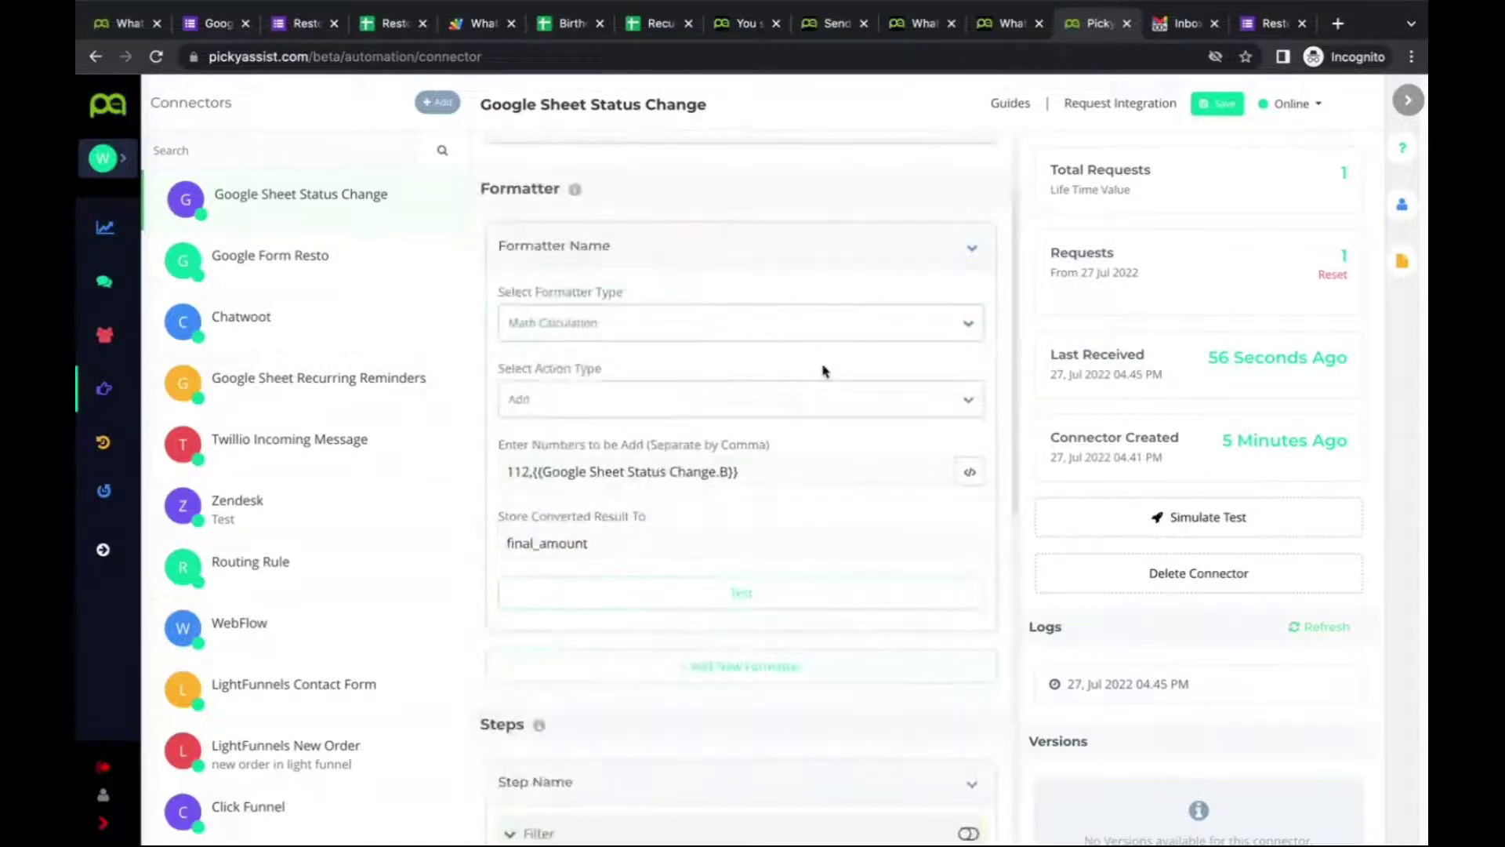
scroll(878, 389, "down", 3)
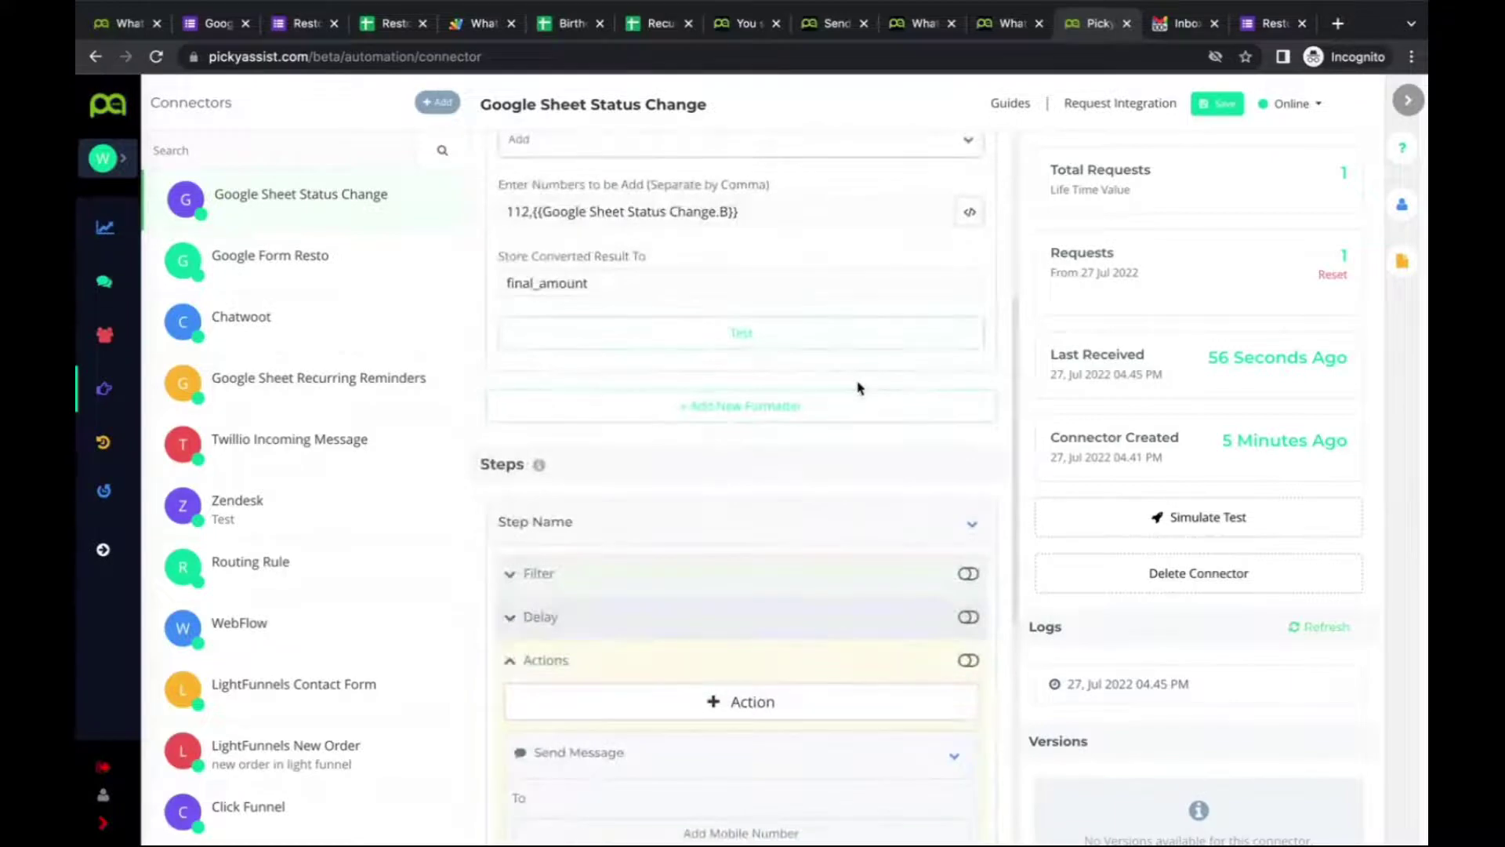
left_click(567, 31)
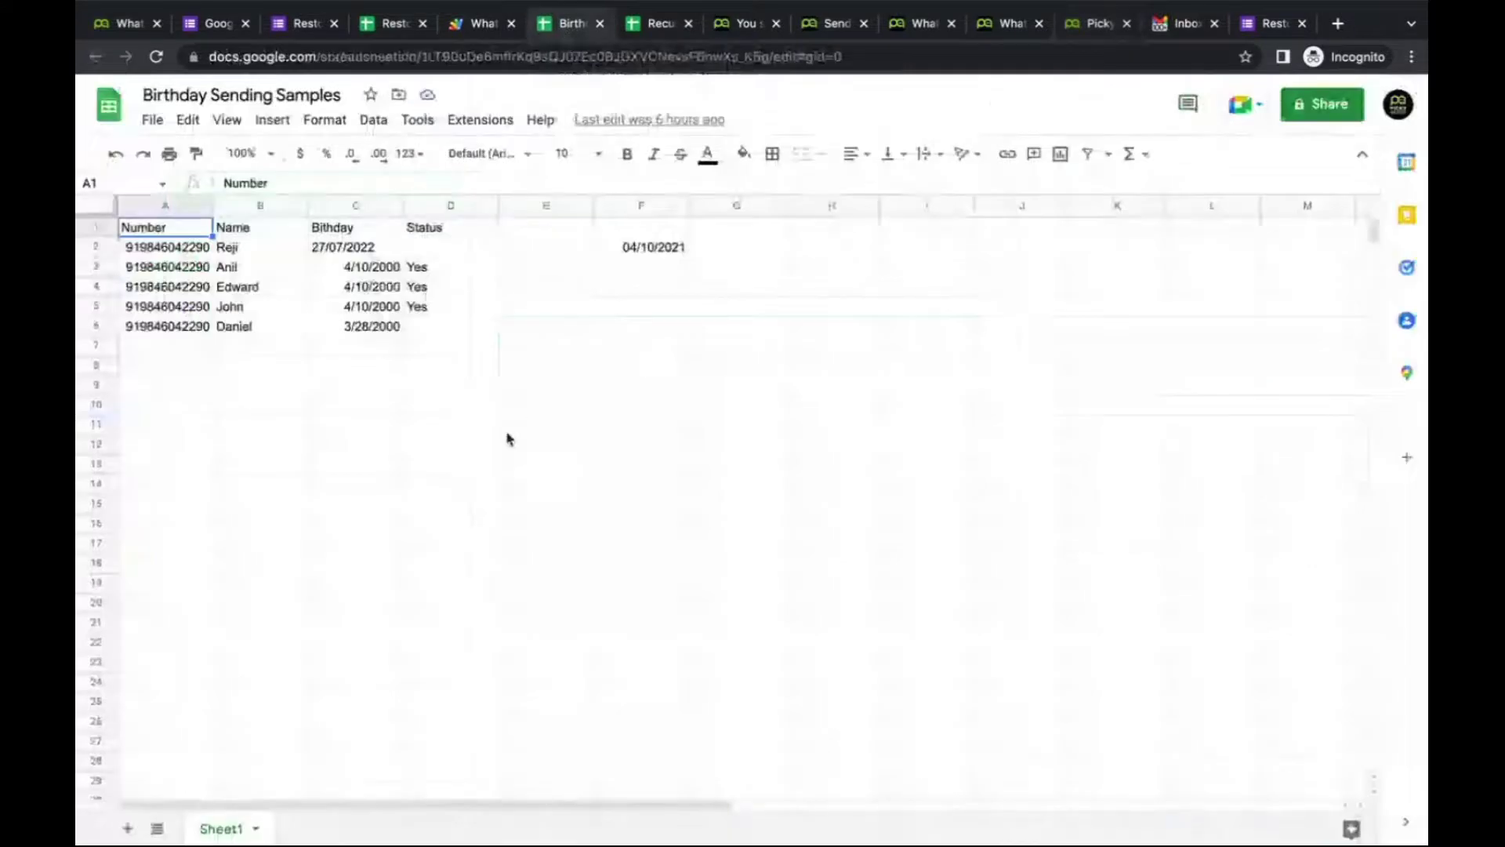
Step: Inspect the Birthday column C1:C6, then switch to the Google Ads Lead Form integration guide
left_click_drag(497, 442, 486, 424)
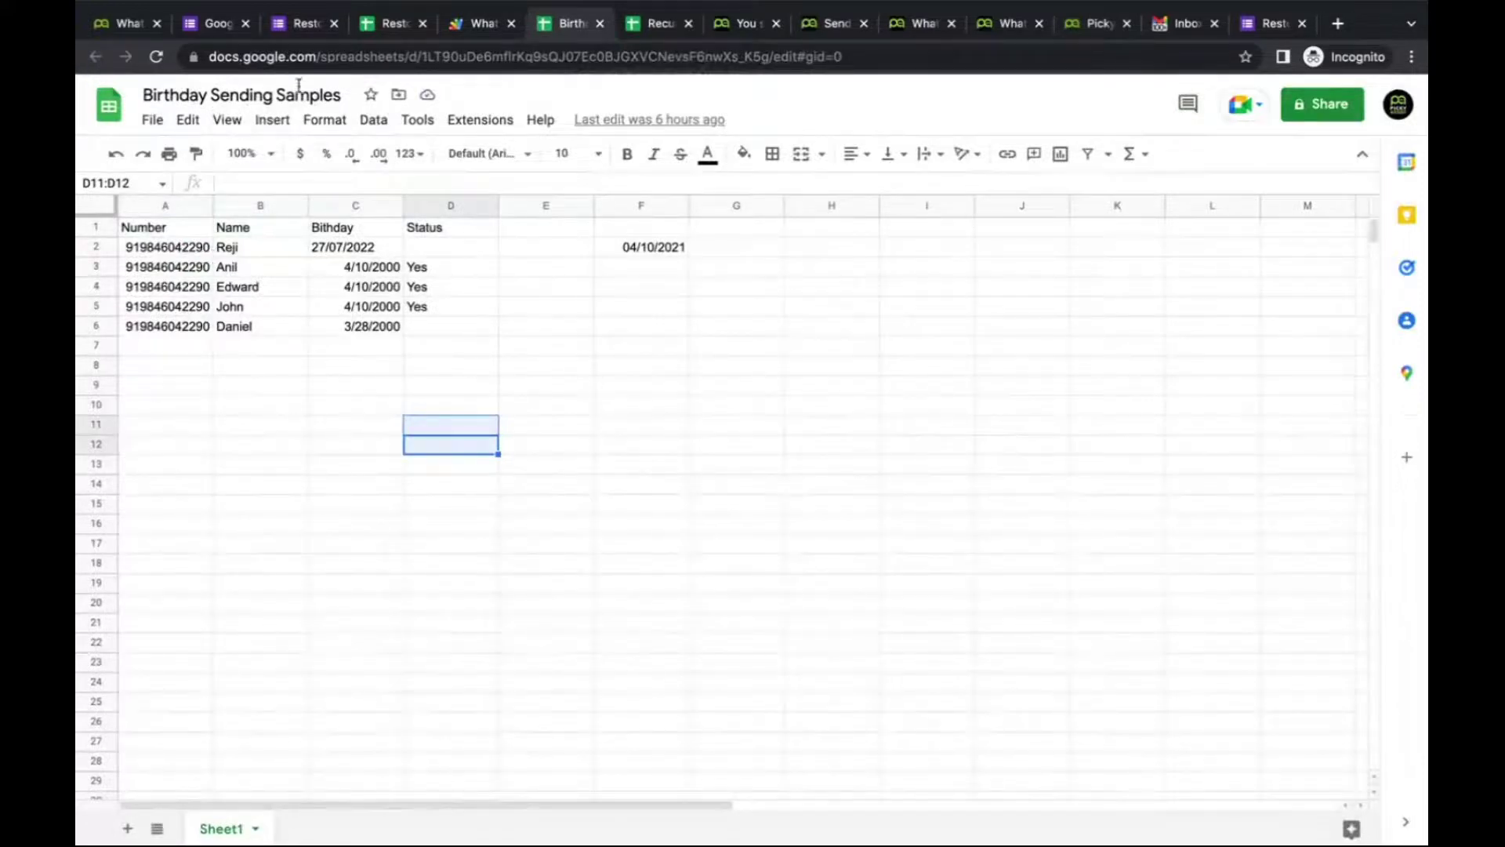
left_click(347, 447)
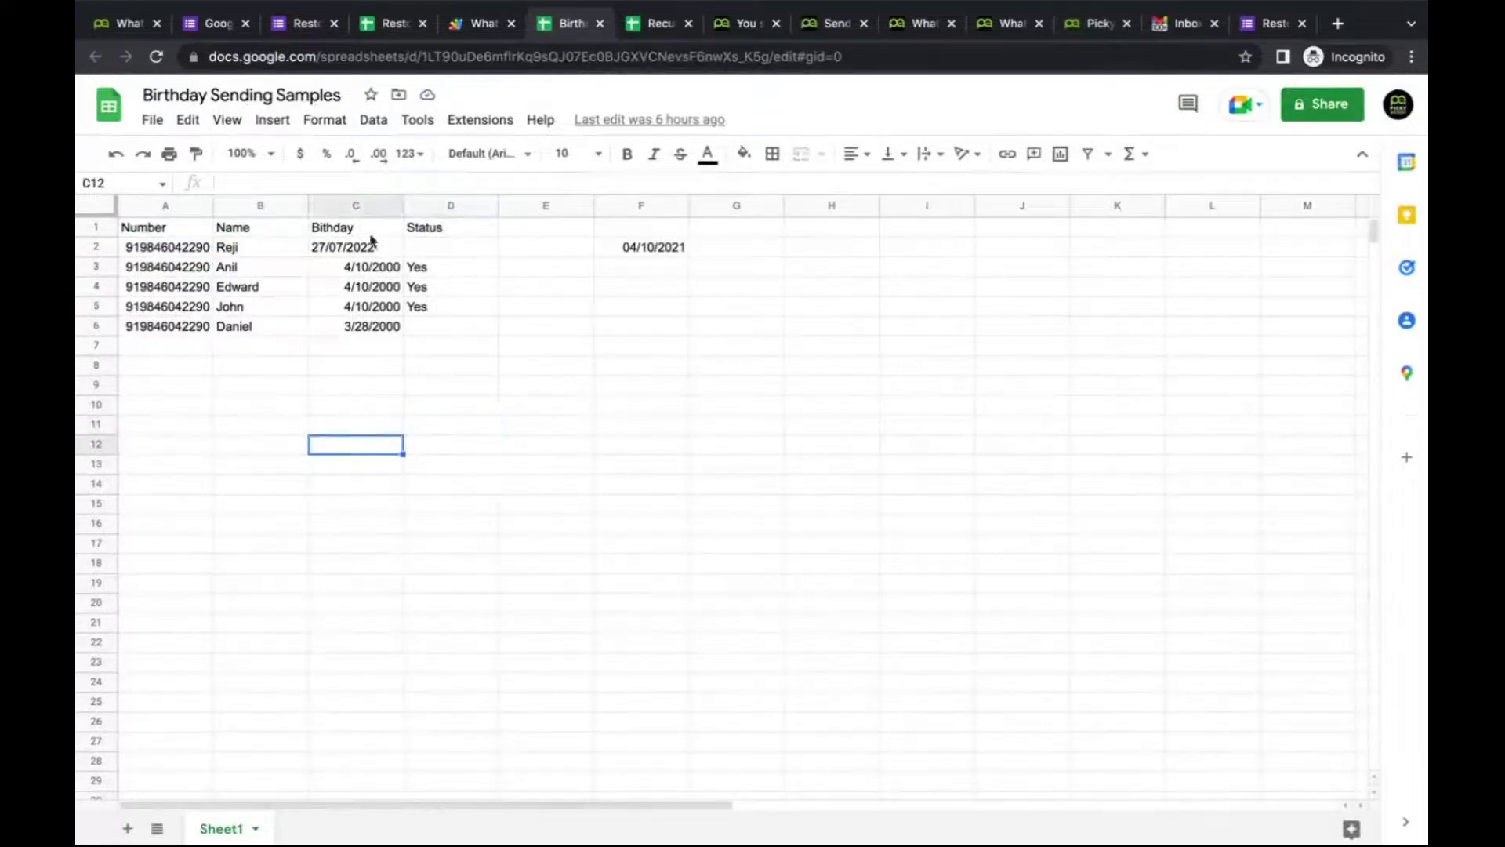
left_click_drag(370, 235, 369, 328)
left_click(622, 386)
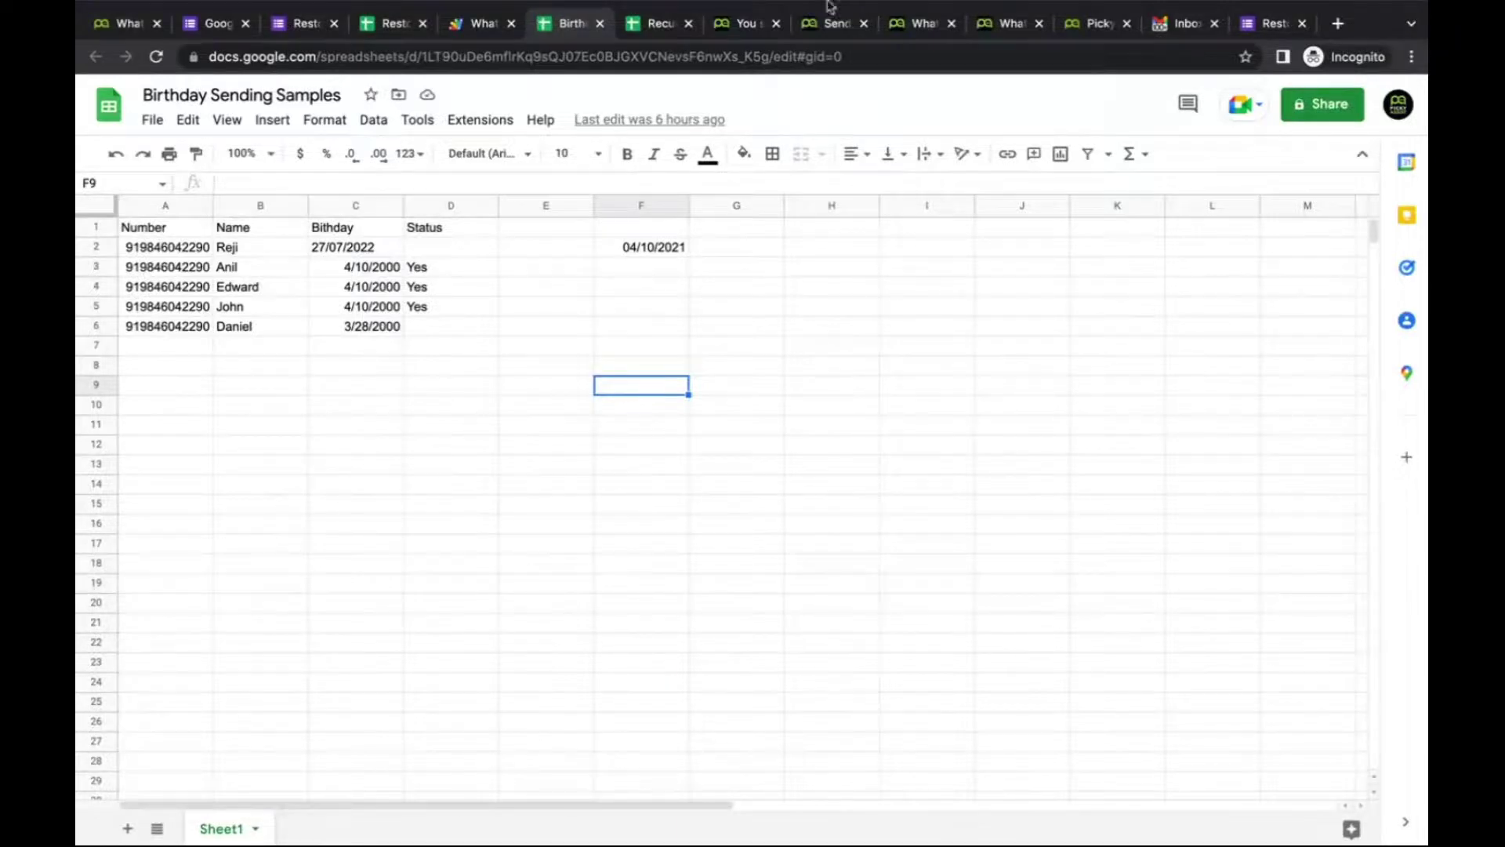
left_click(922, 24)
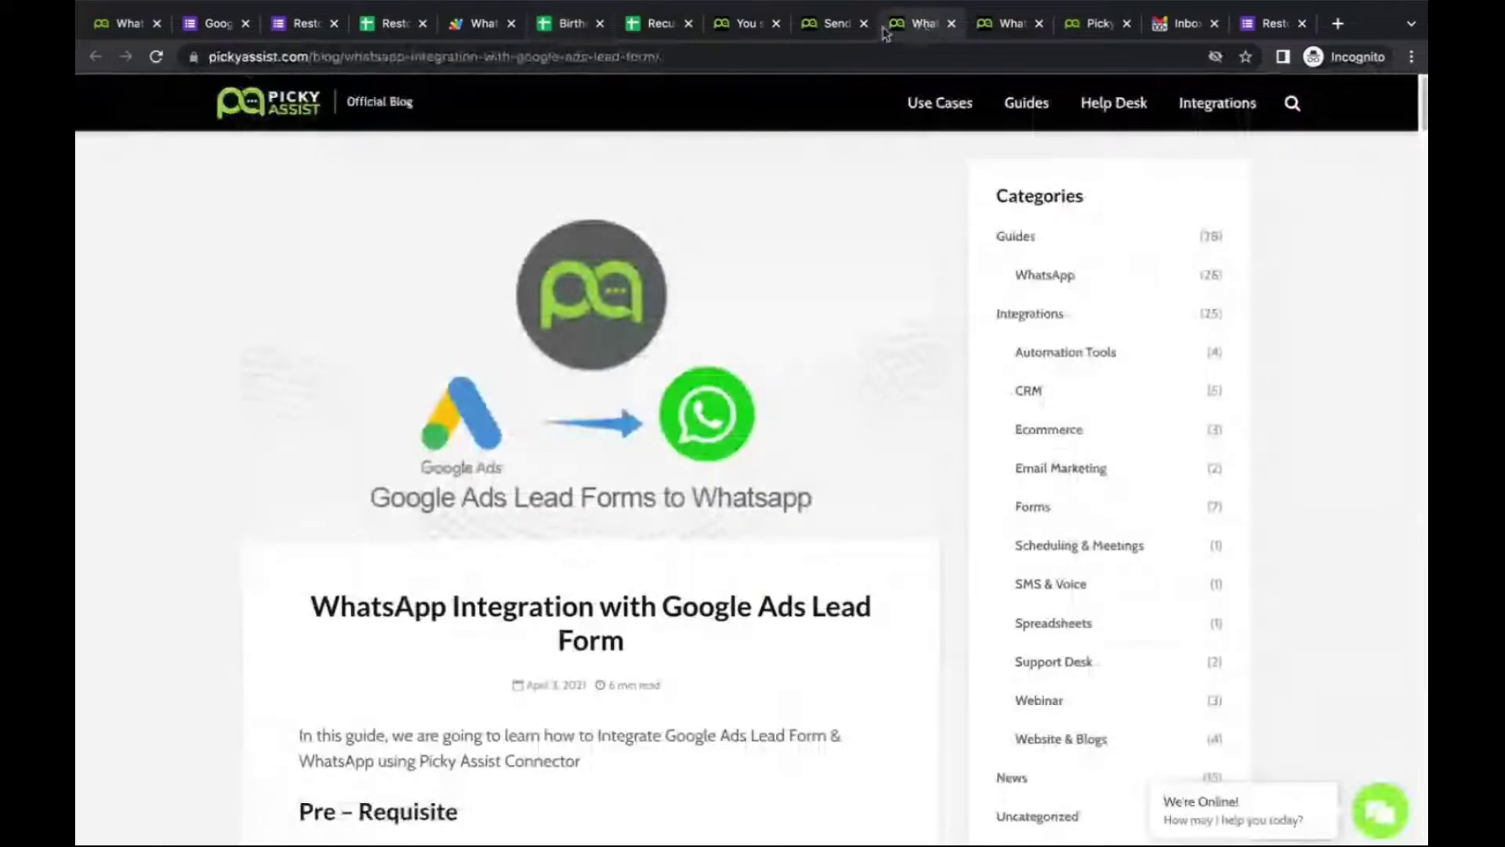
Step: Read the 'Send WhatsApp SMS Email from Google Sheets' guide, then open the Recurring Reminders Demo sheet
left_click(827, 29)
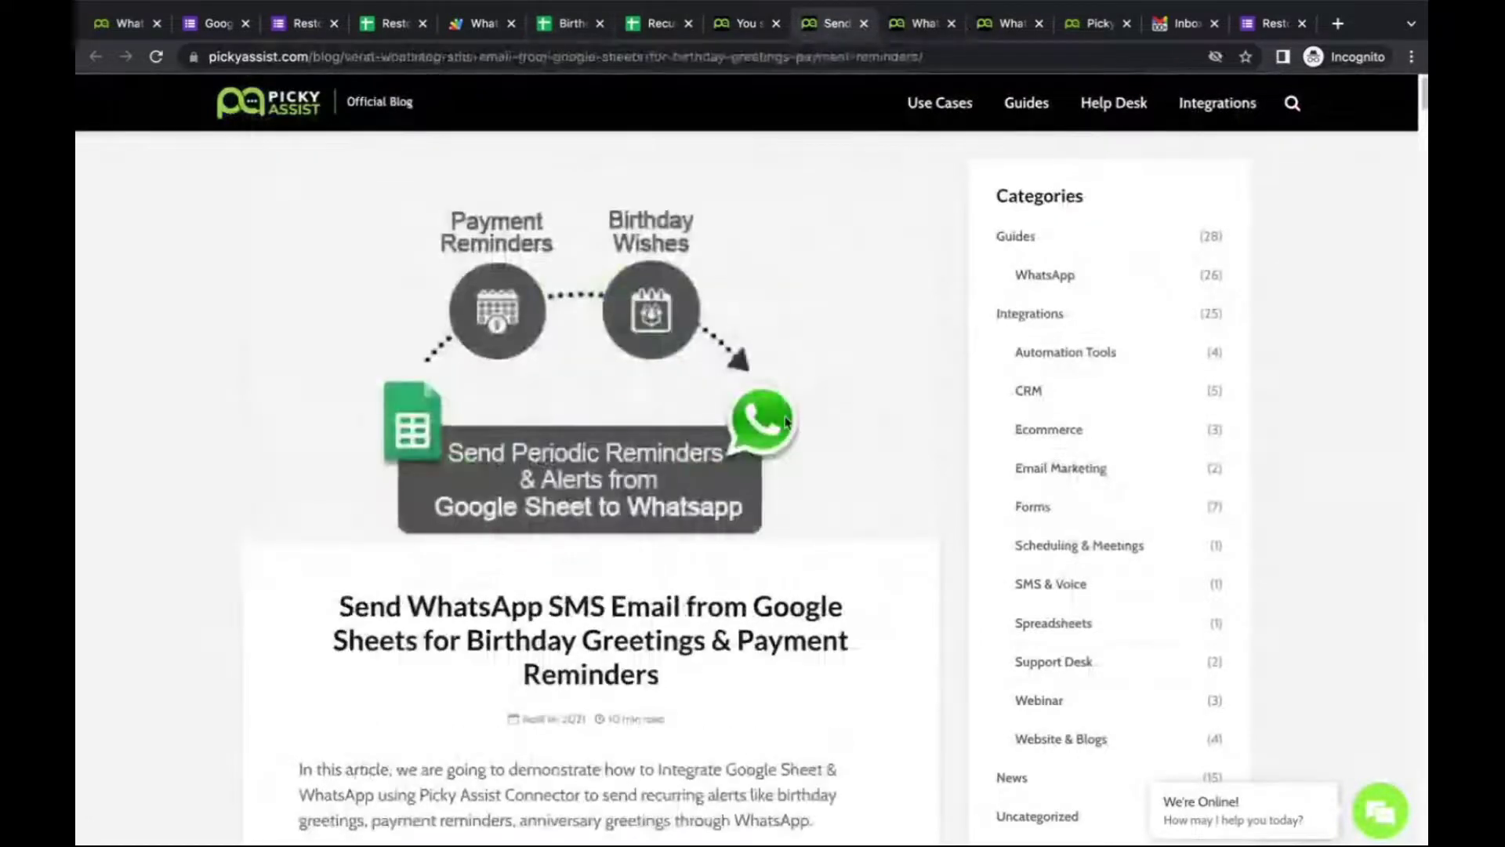
scroll(786, 421, "down", 3)
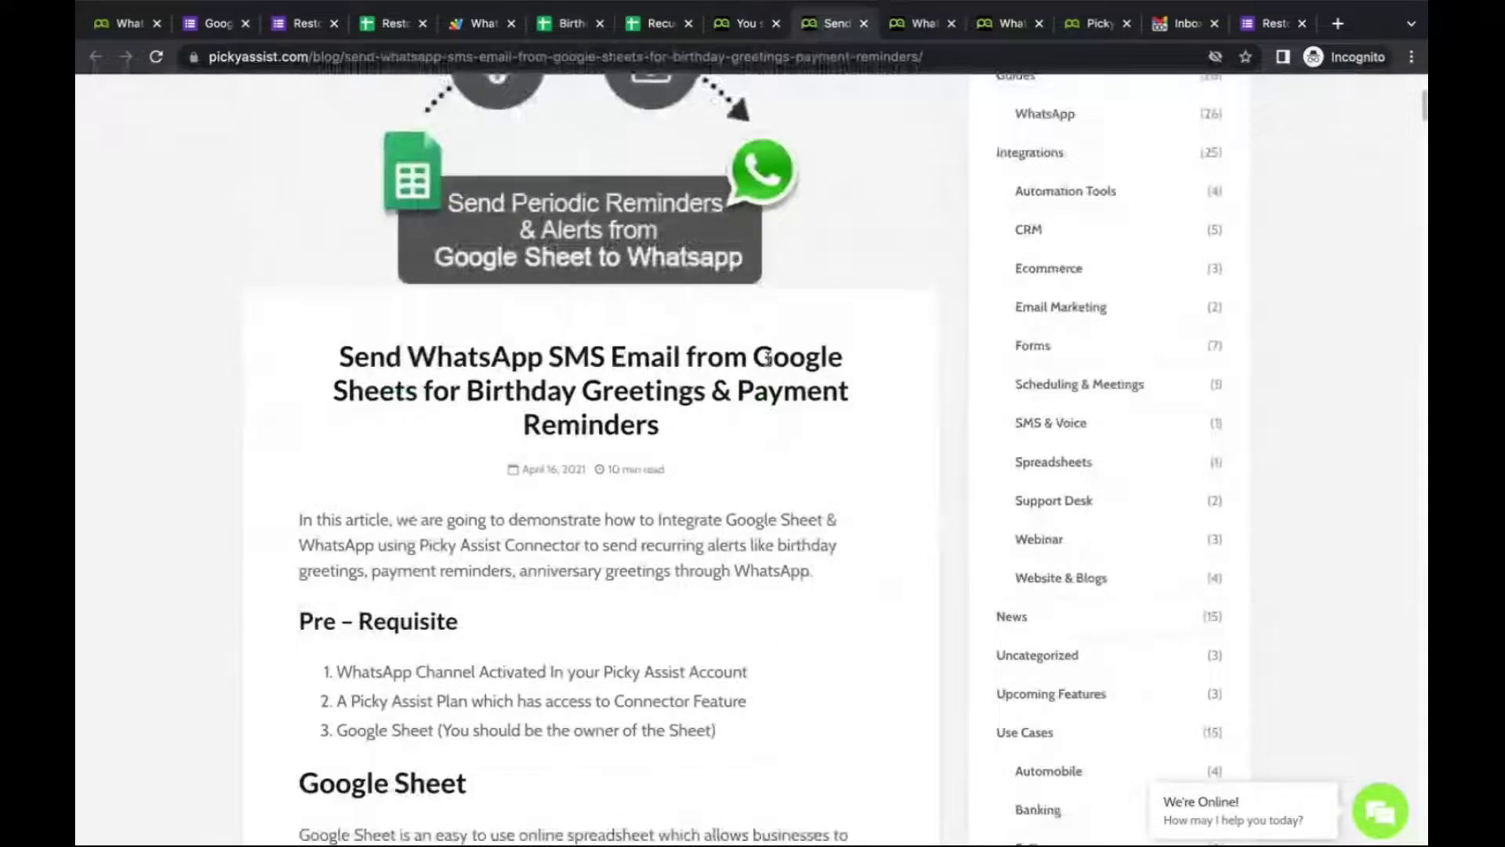
scroll(768, 358, "down", 1)
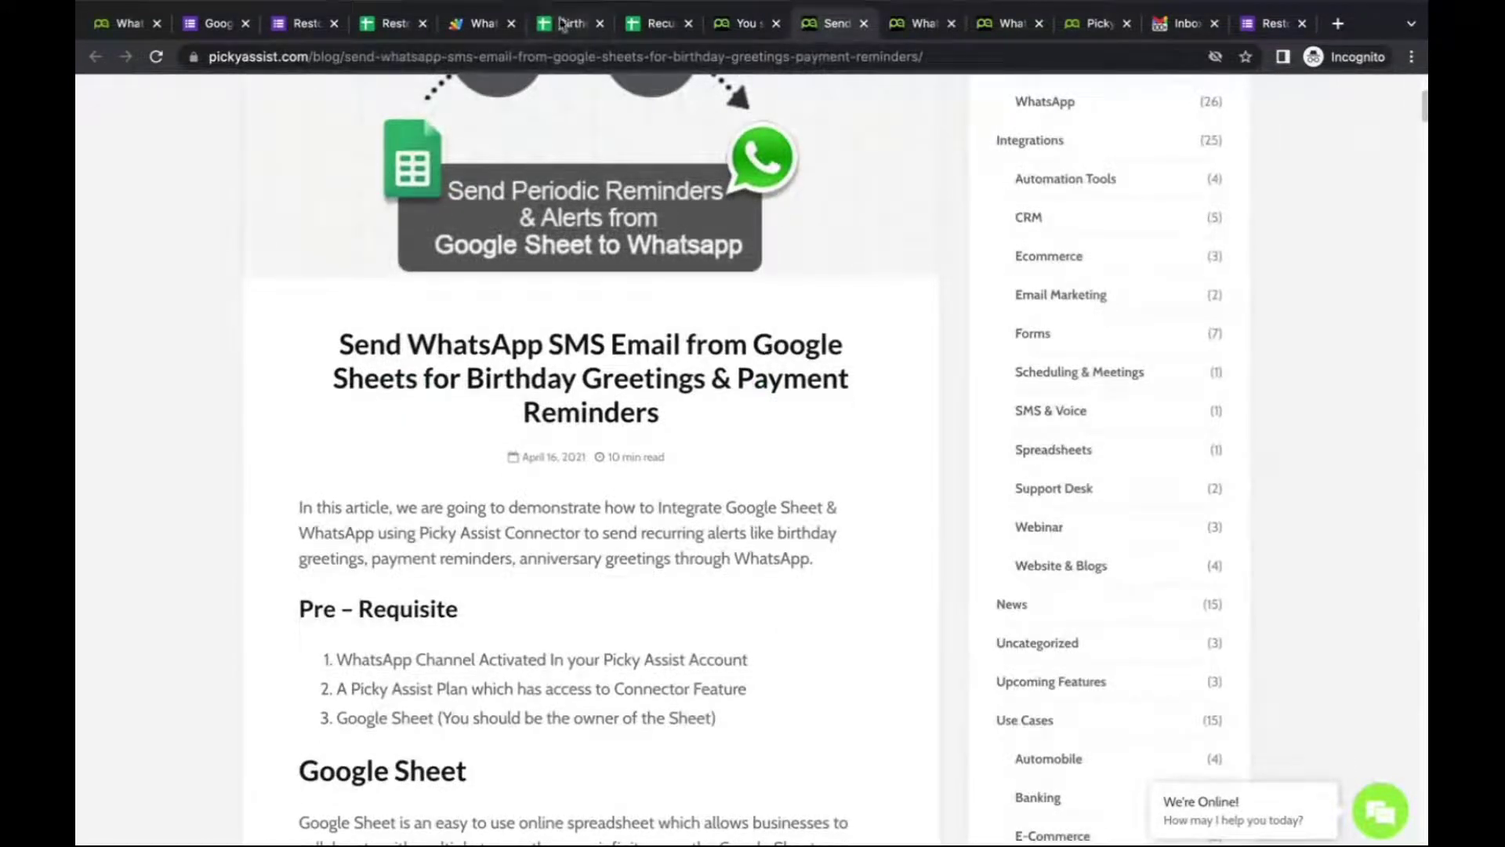
left_click(661, 25)
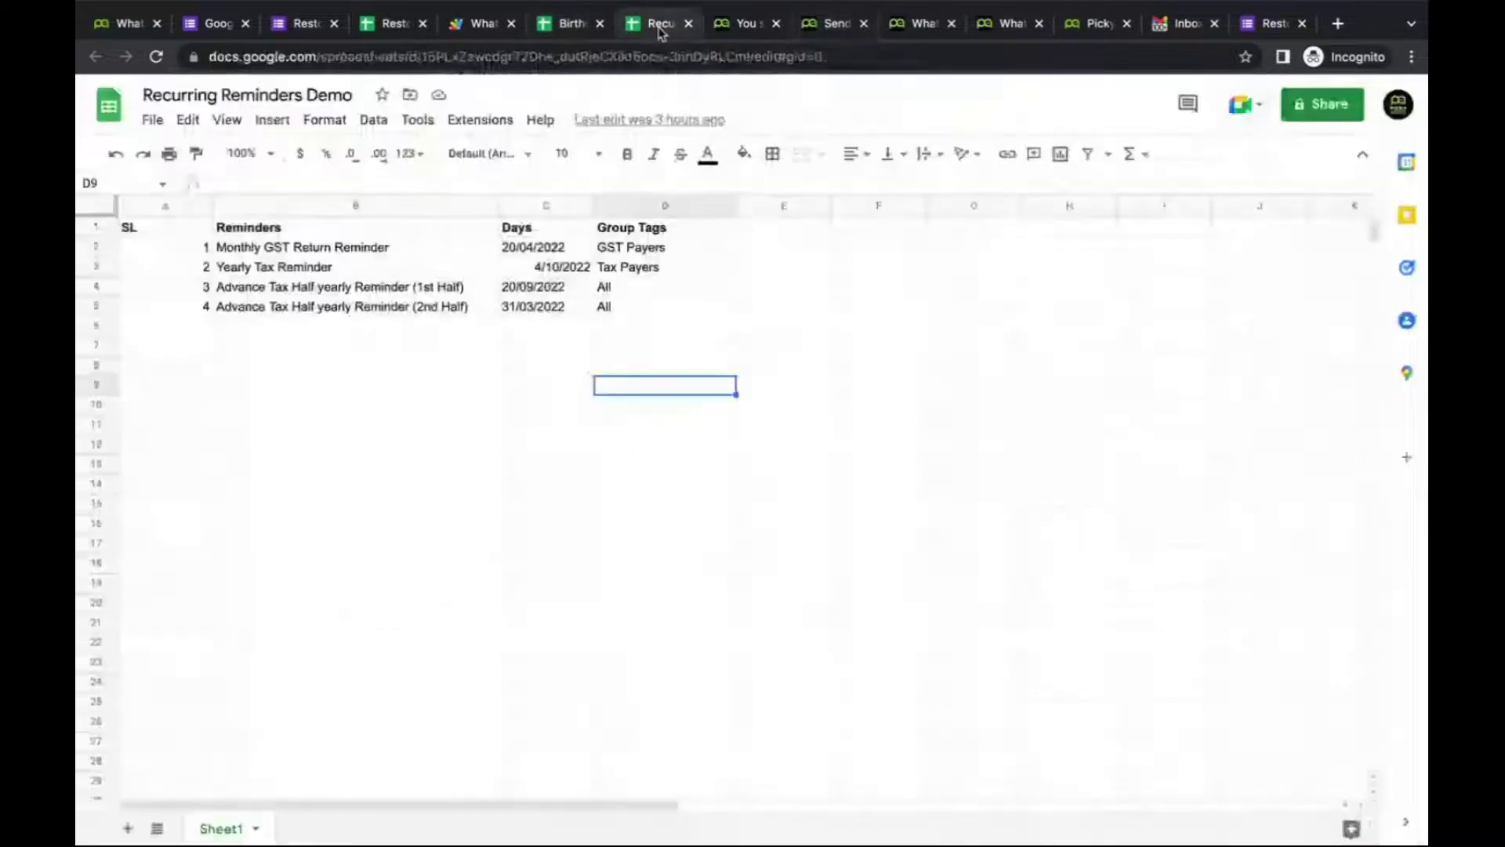
left_click(327, 381)
left_click(297, 248)
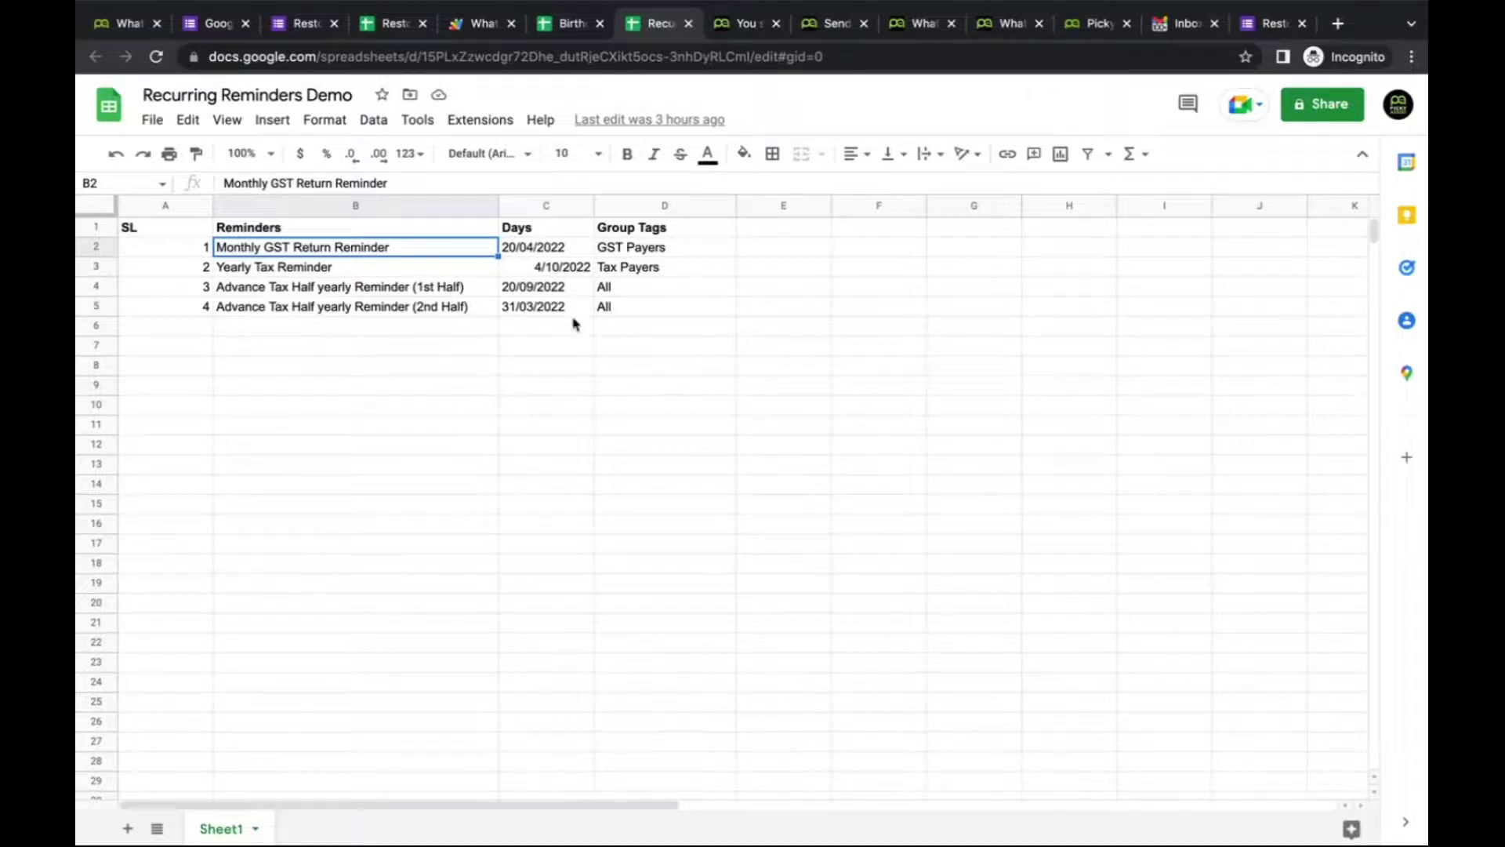
left_click(663, 251)
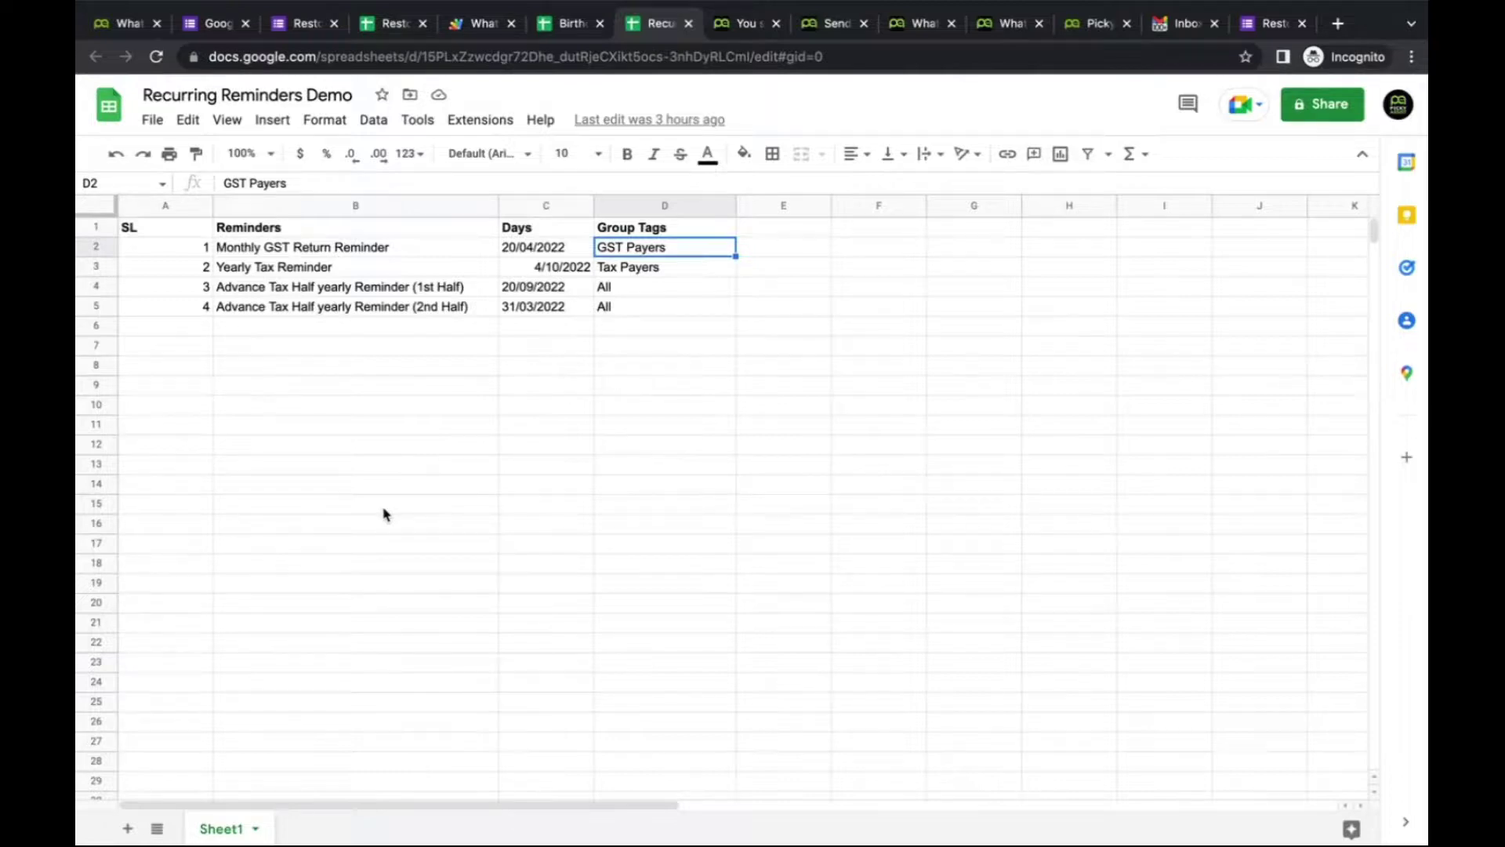
Step: Inspect the GST, yearly and half-yearly advance tax reminders and their group tags, then switch to the blog
left_click(258, 251)
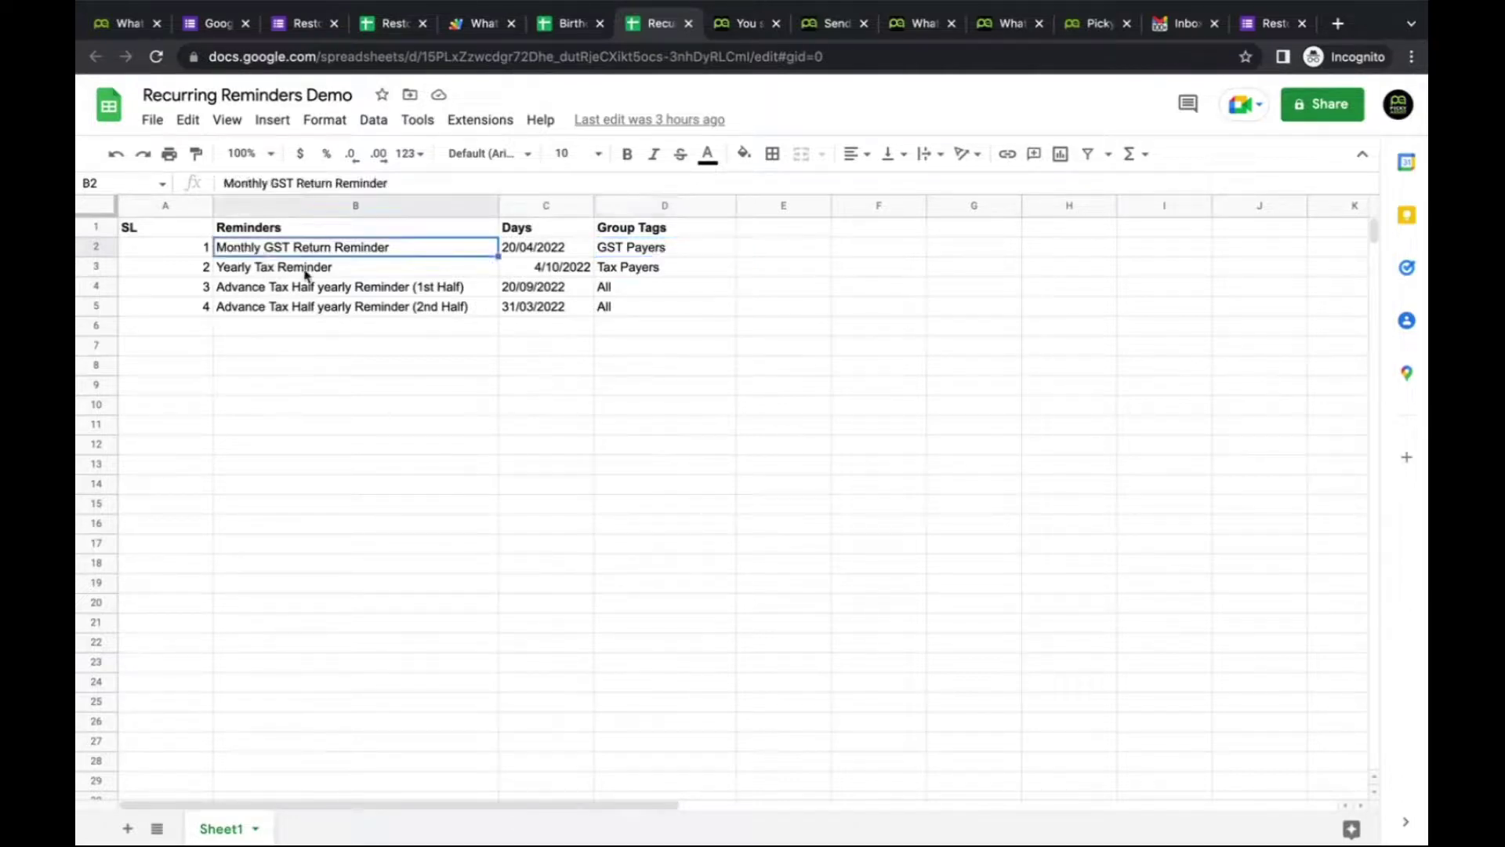
left_click(680, 251)
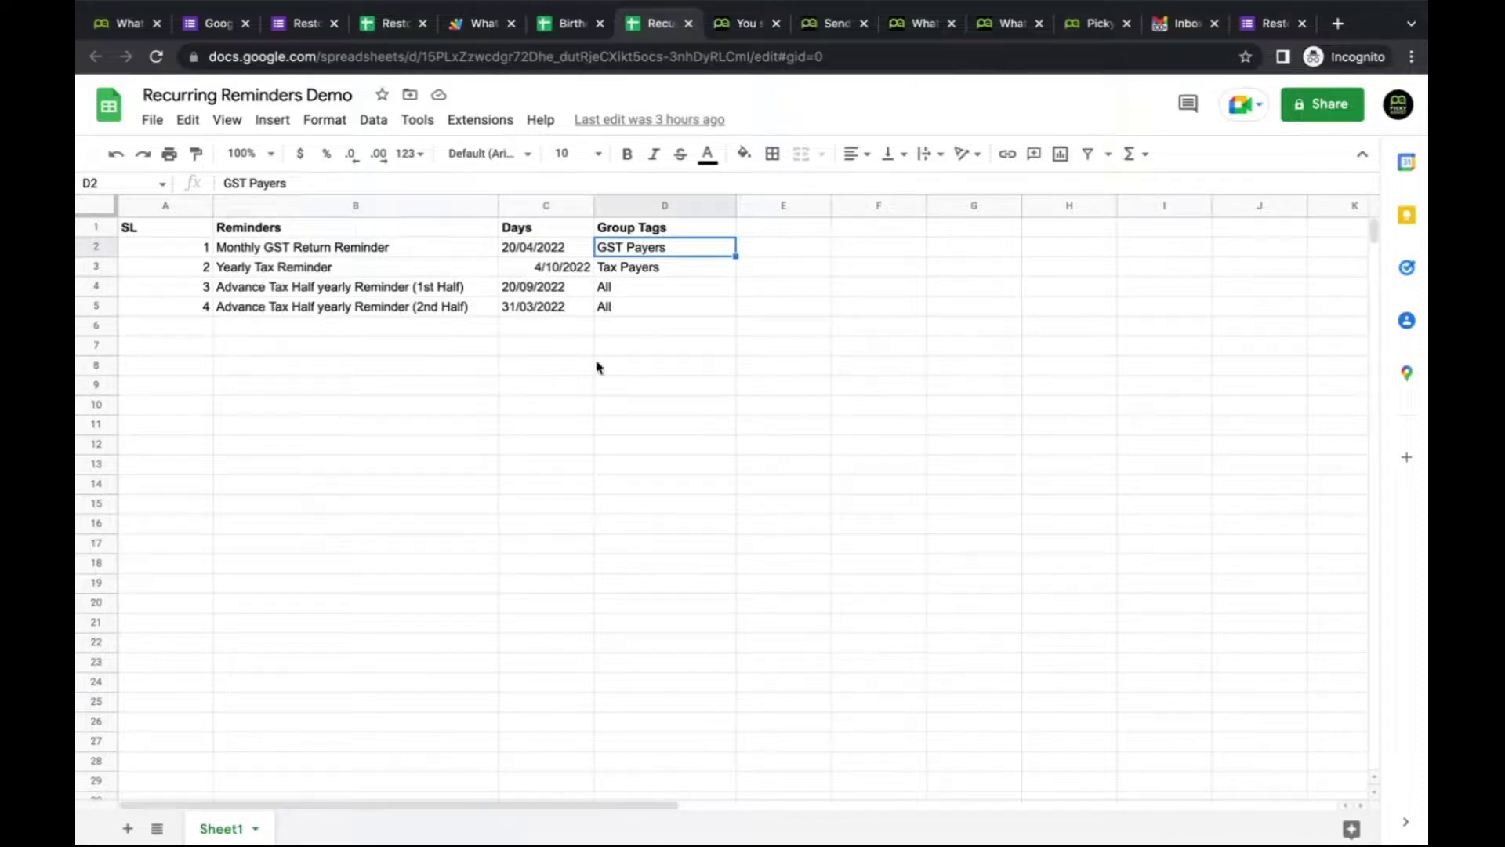
left_click(637, 293)
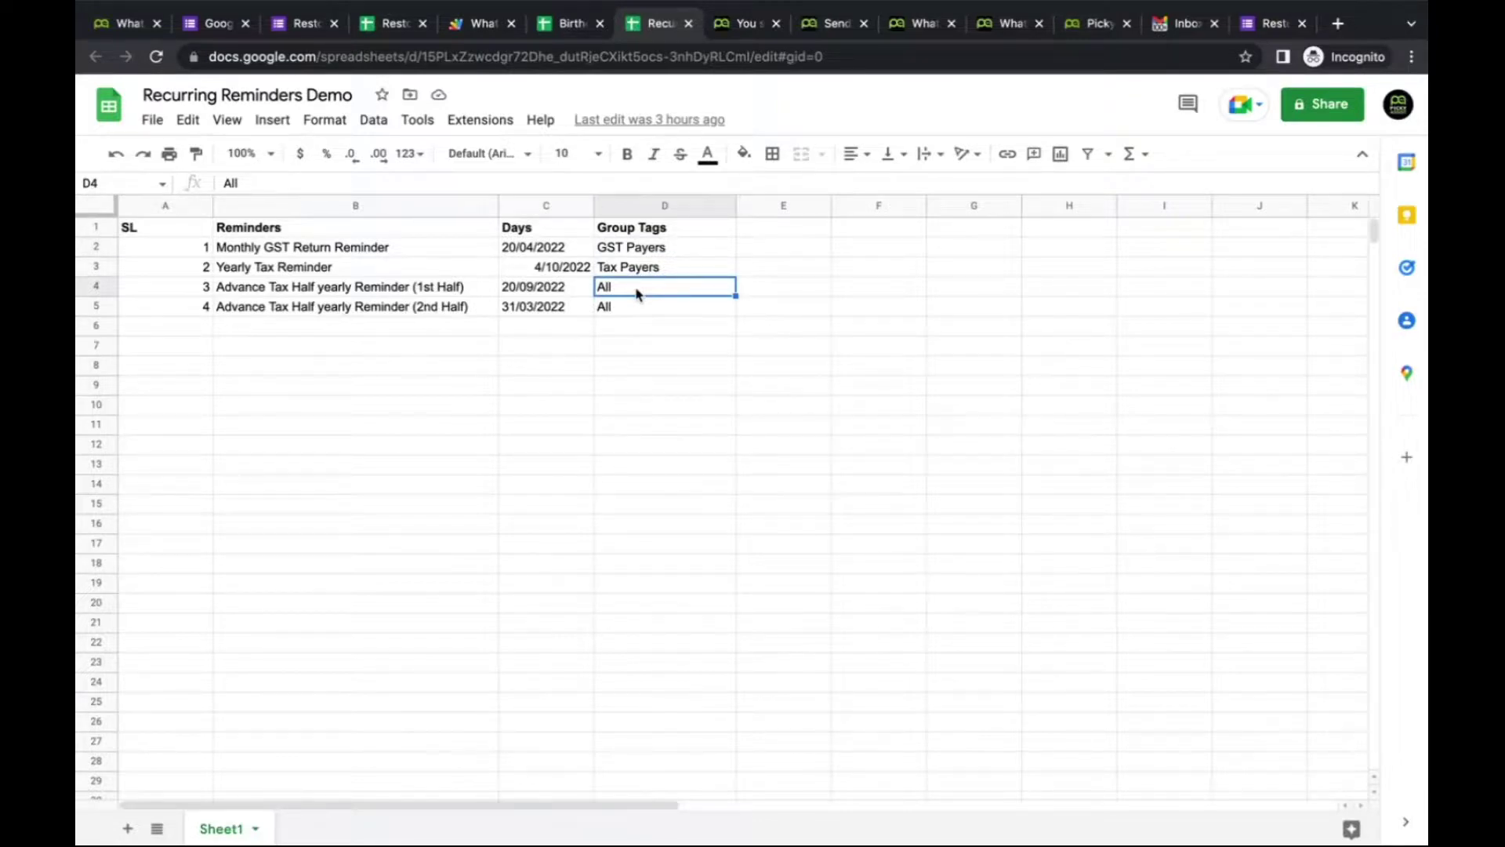
left_click_drag(672, 251, 668, 285)
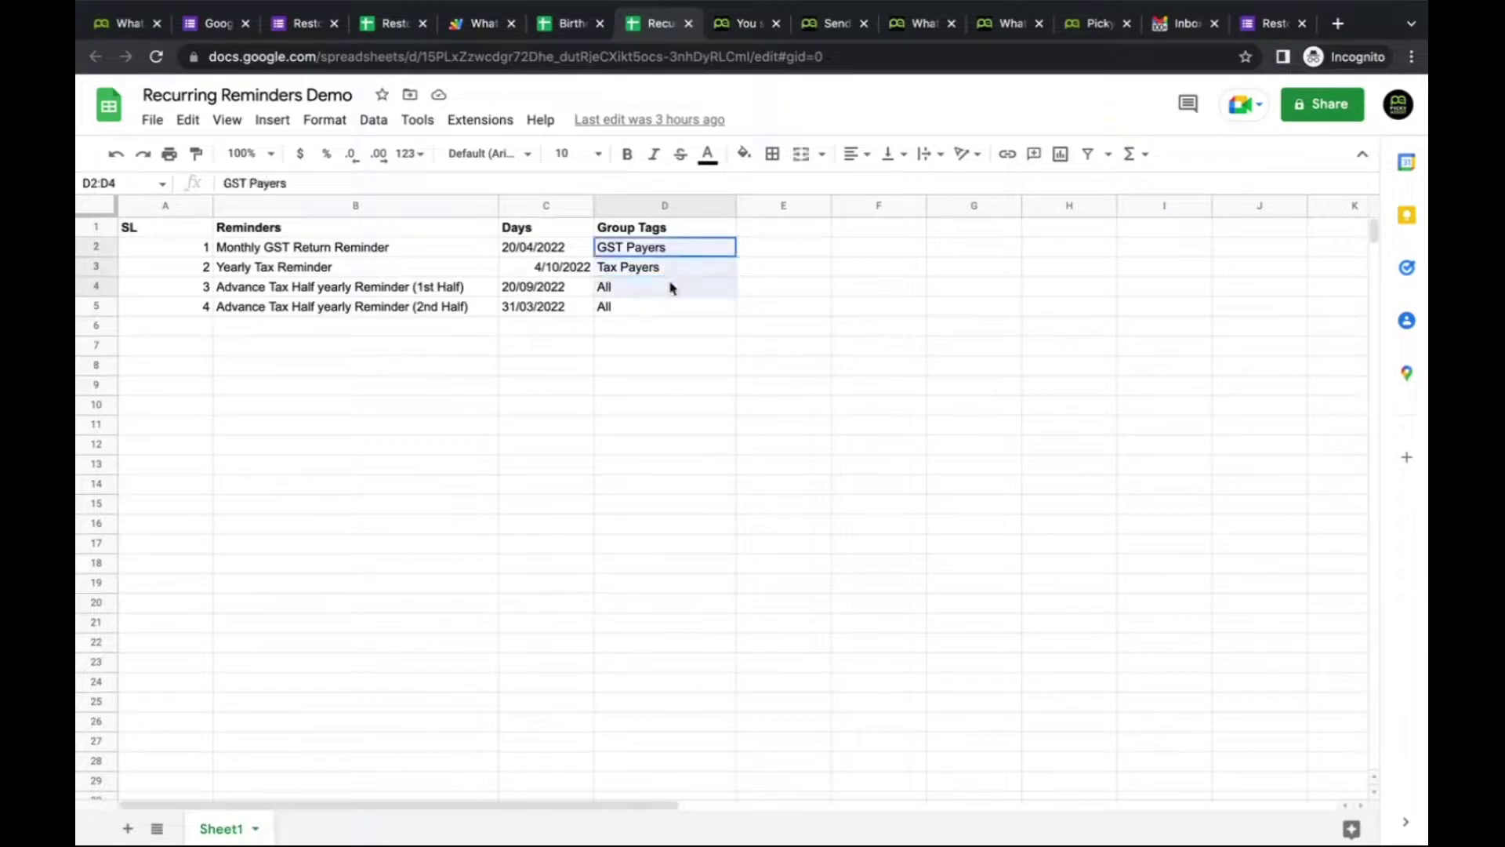
left_click(612, 365)
left_click(262, 271)
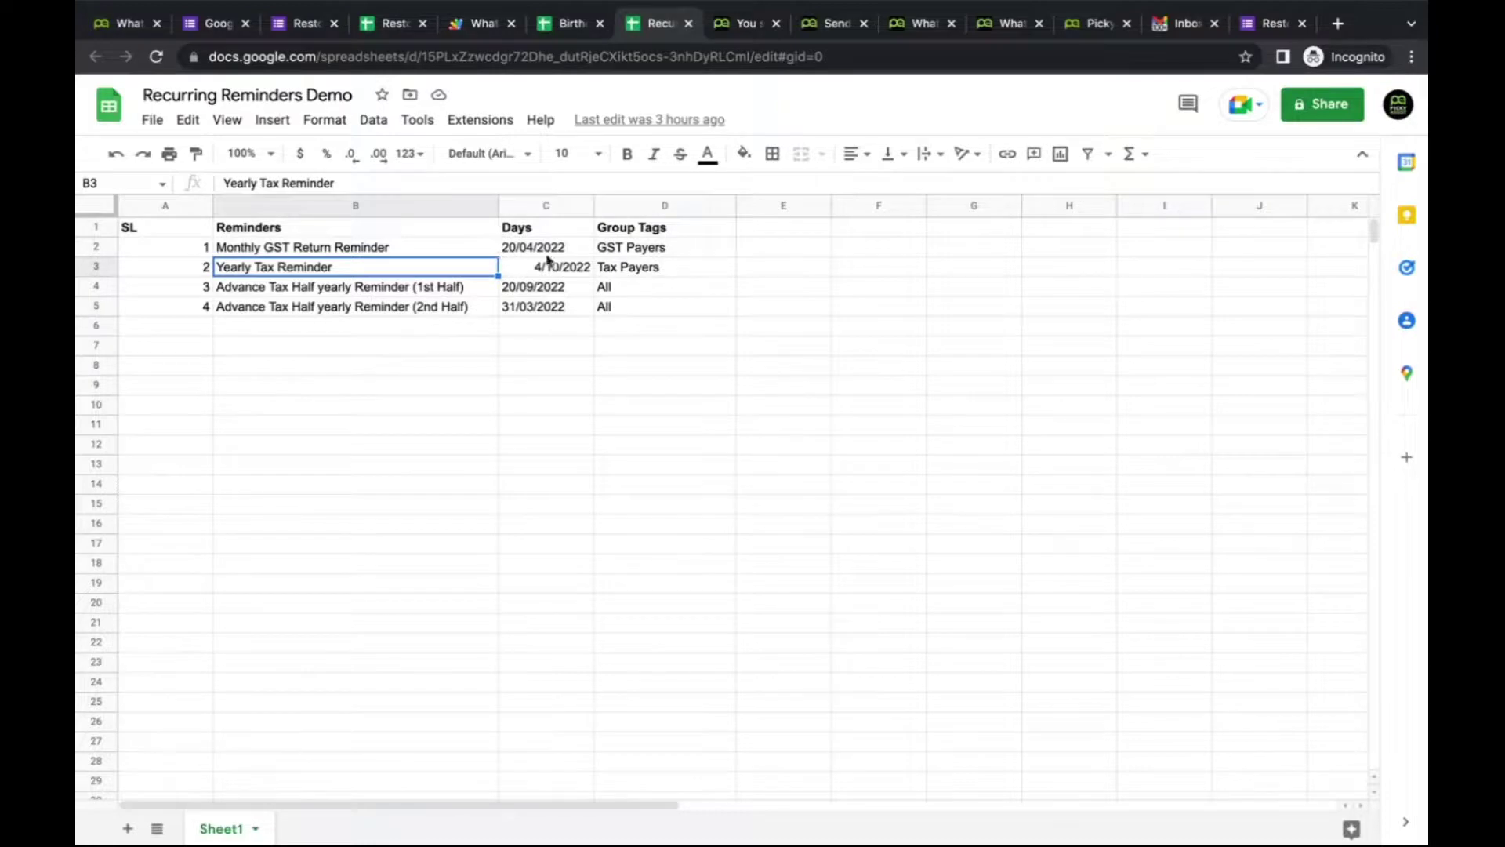
left_click(427, 288)
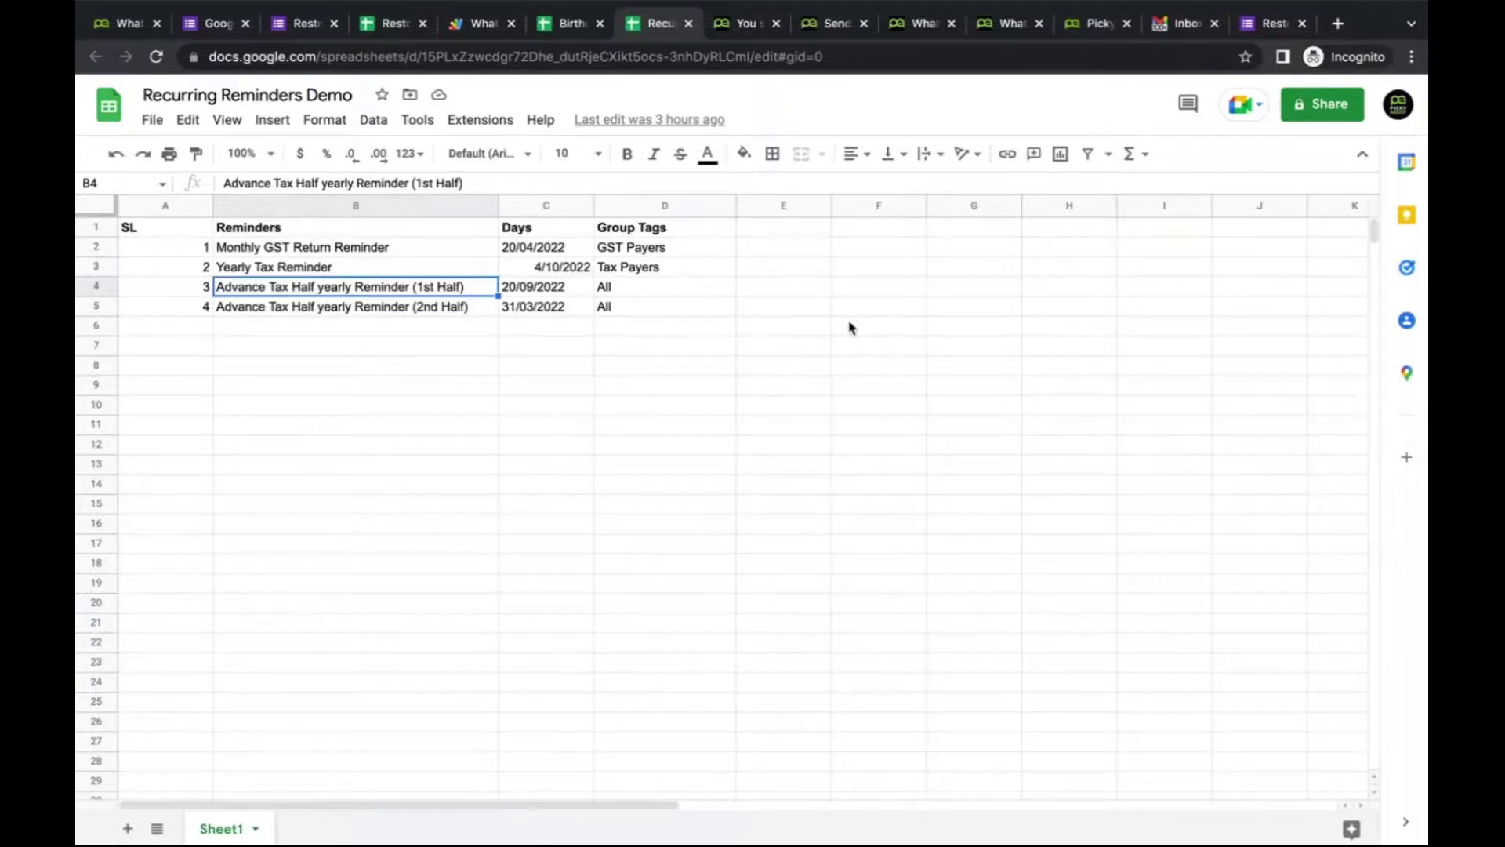
left_click(1001, 32)
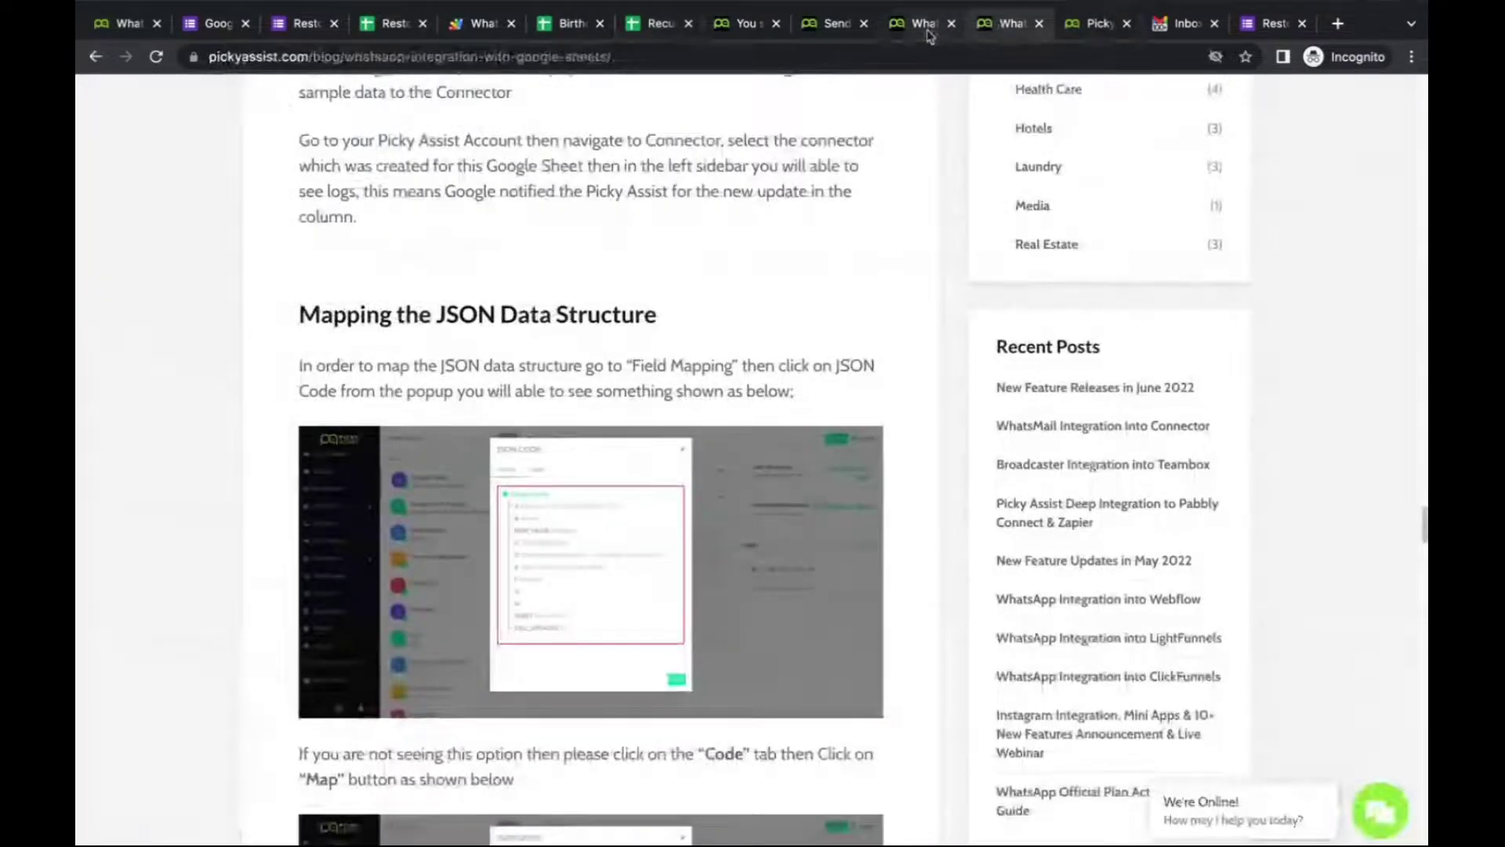
Step: Open the birthday-greetings and payment-reminders guide and scroll to its Code.js script
left_click(928, 33)
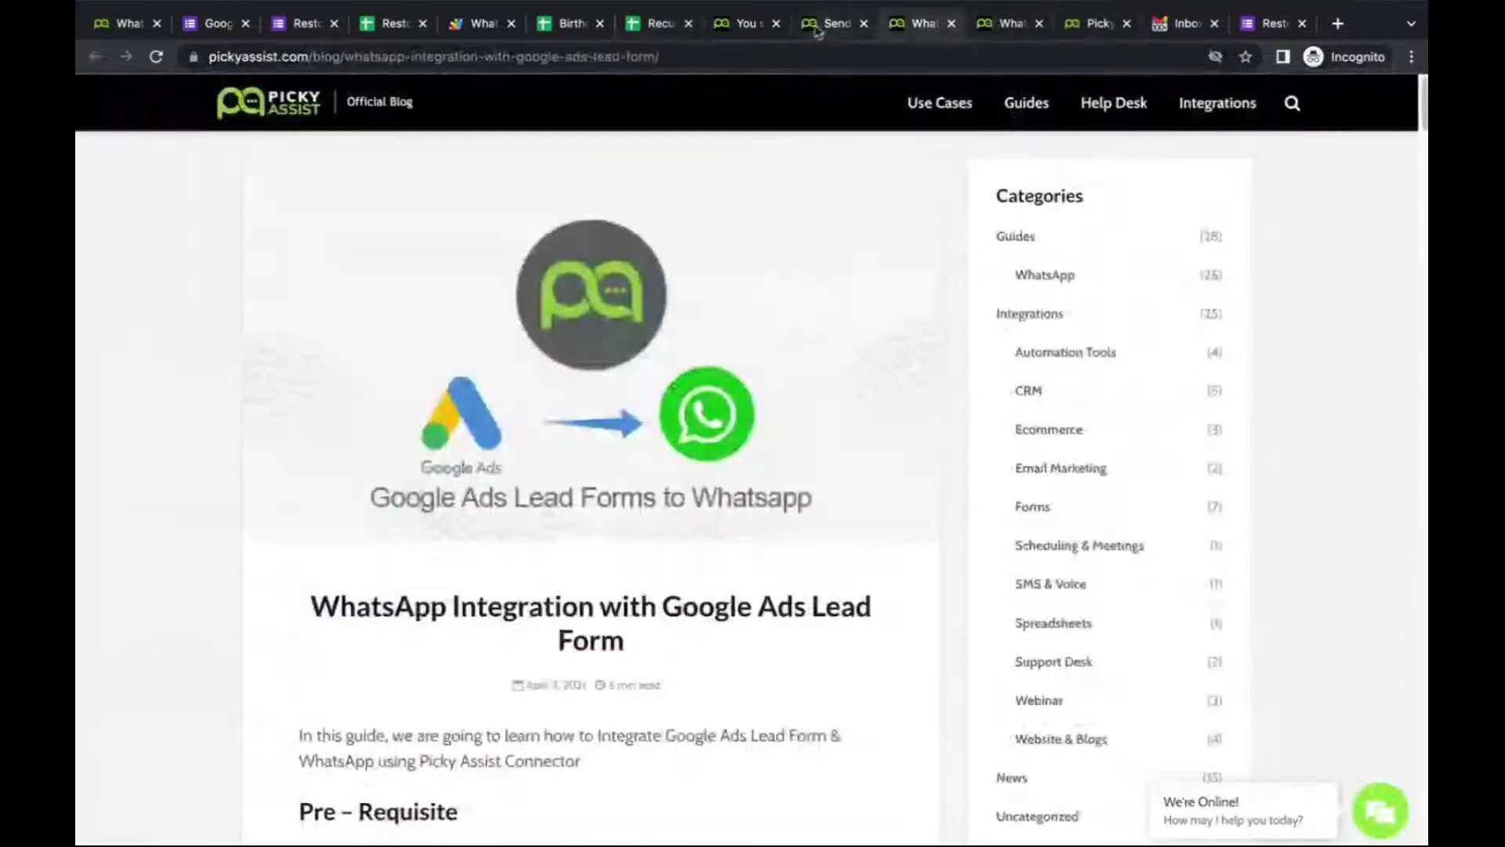
left_click(821, 33)
scroll(672, 568, "down", 15)
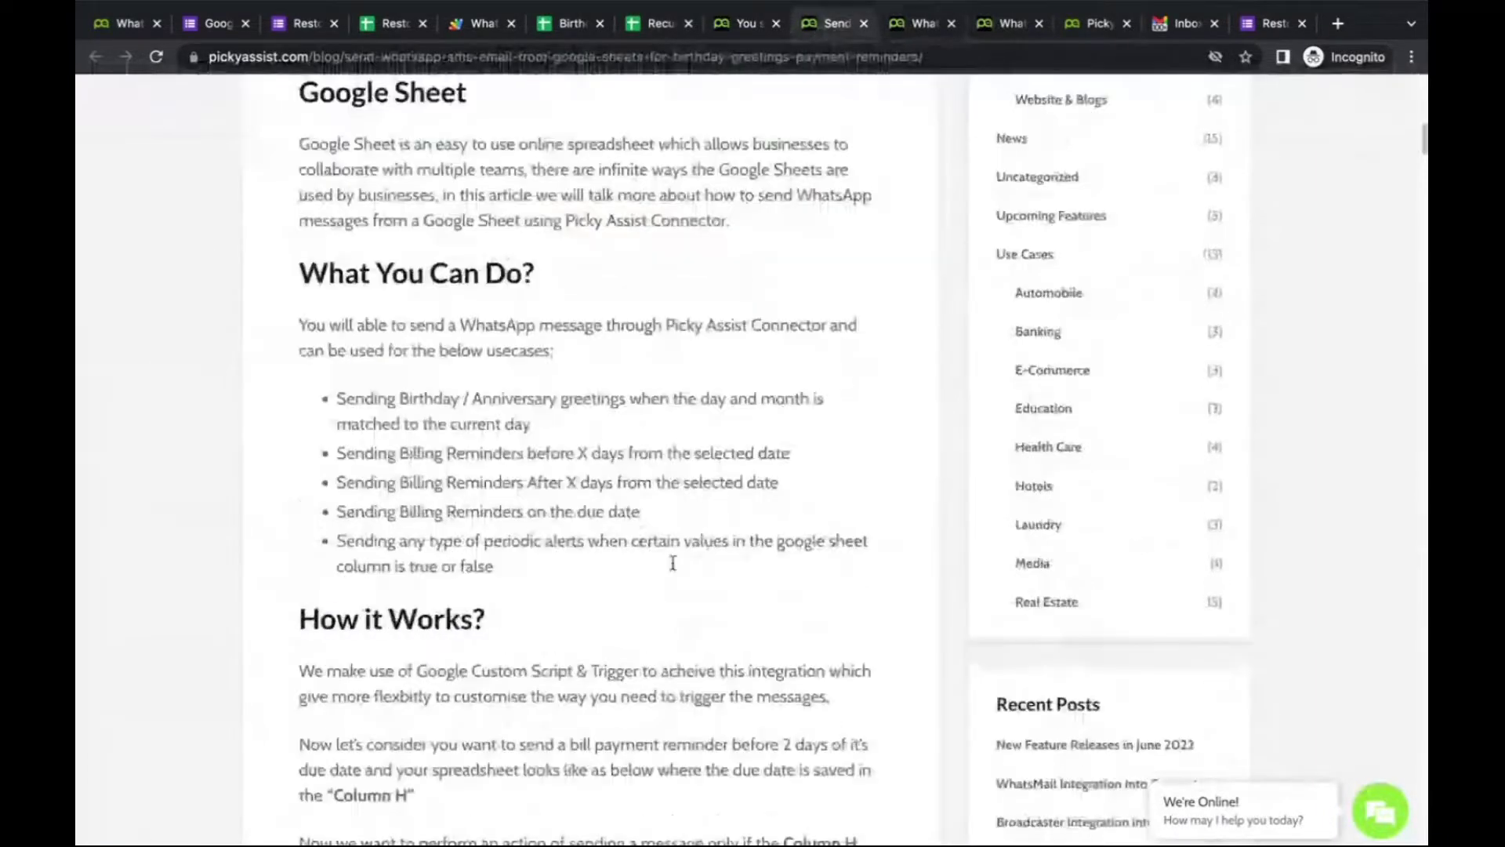
scroll(672, 571, "up", 5)
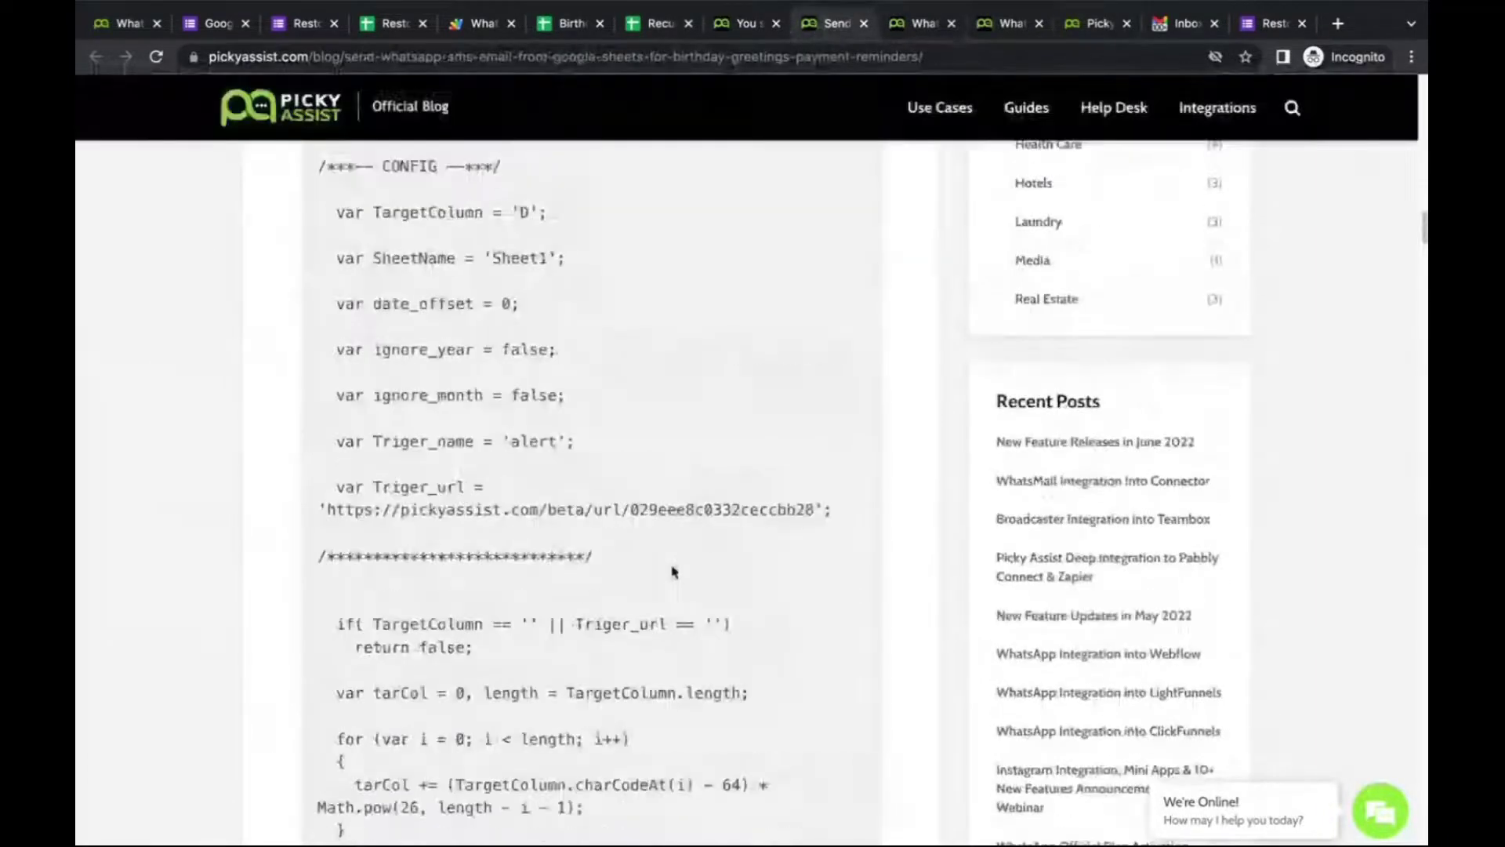
scroll(386, 405, "down", 1)
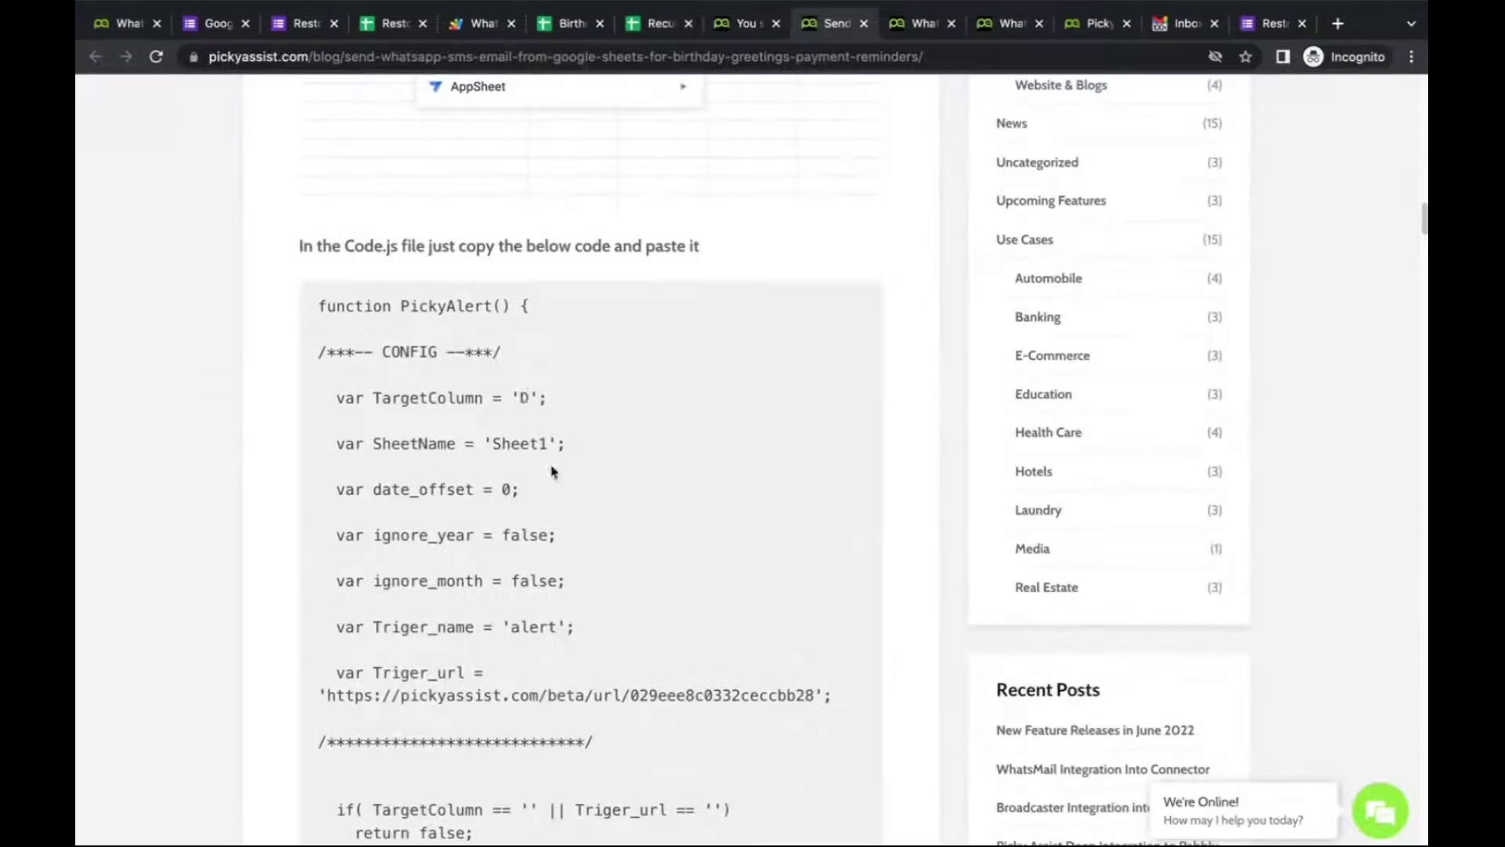
Step: Compare the script's sheet name Sheet1 with the Birthday Sending Samples spreadsheet
double_click(545, 443)
left_click(564, 24)
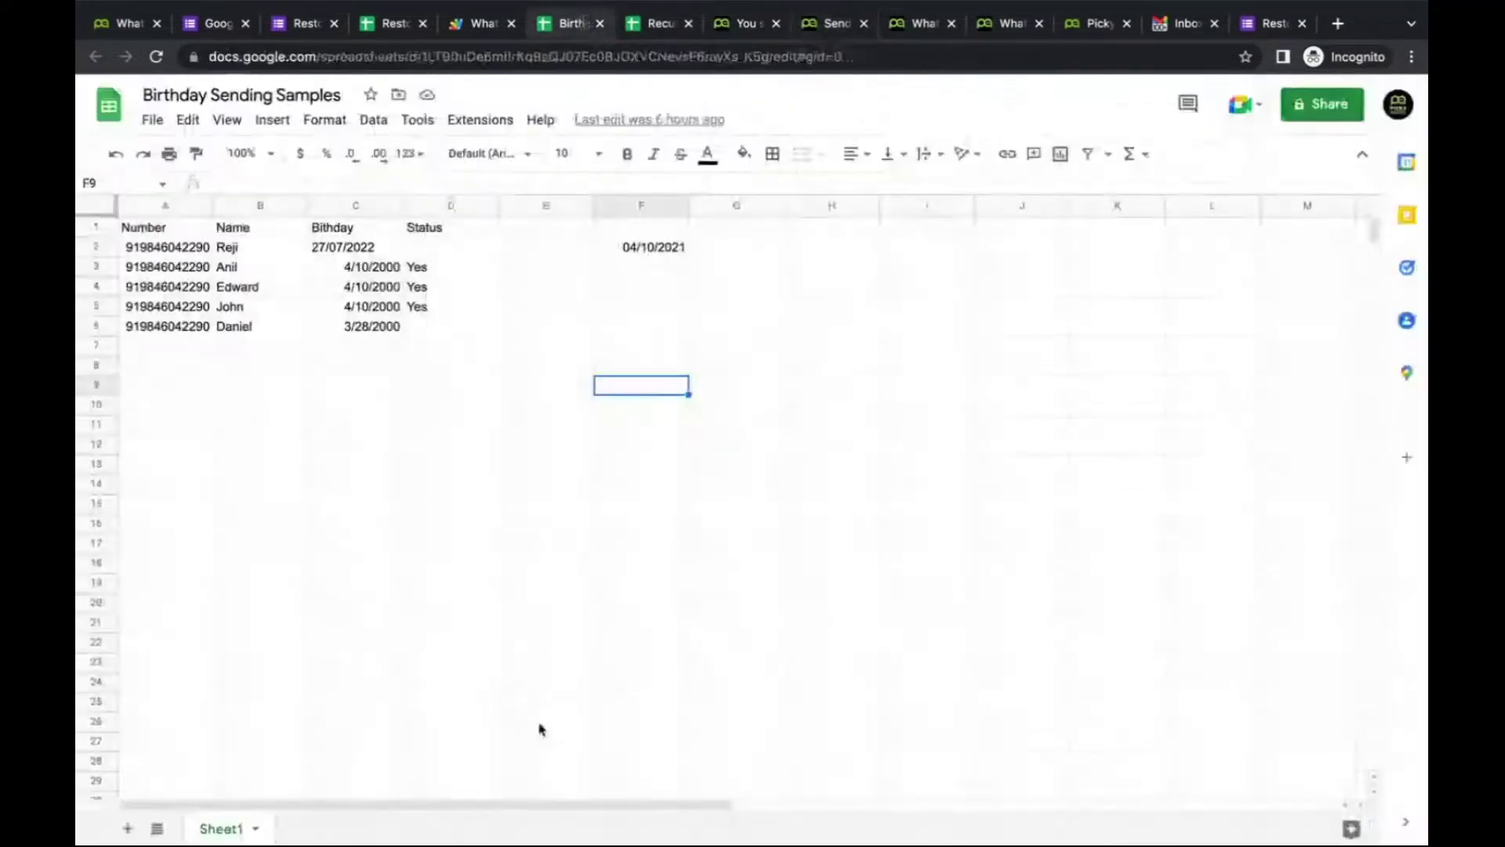
left_click(964, 31)
left_click(835, 26)
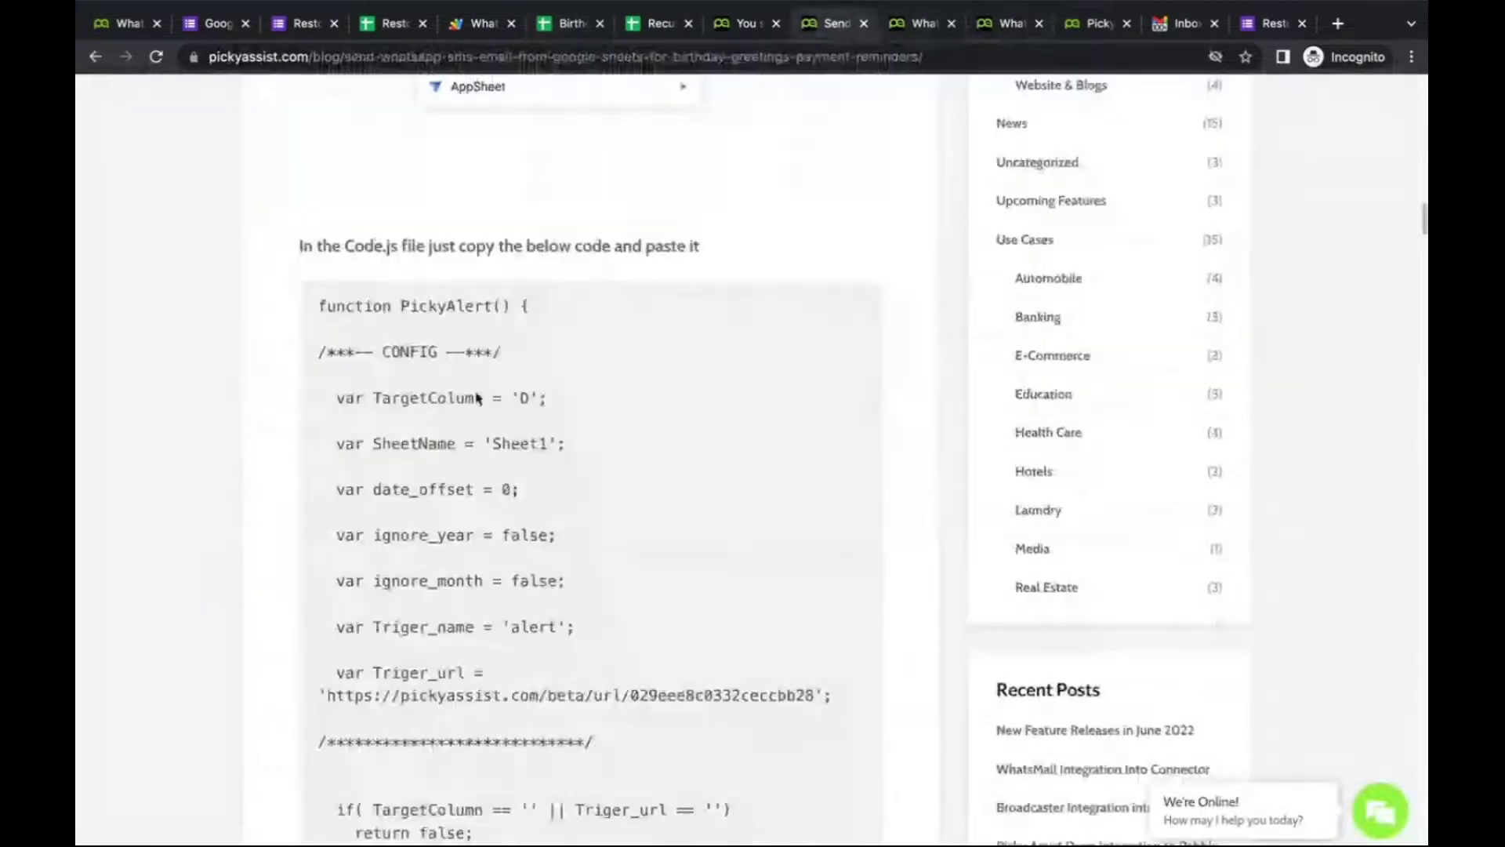
scroll(511, 506, "down", 1)
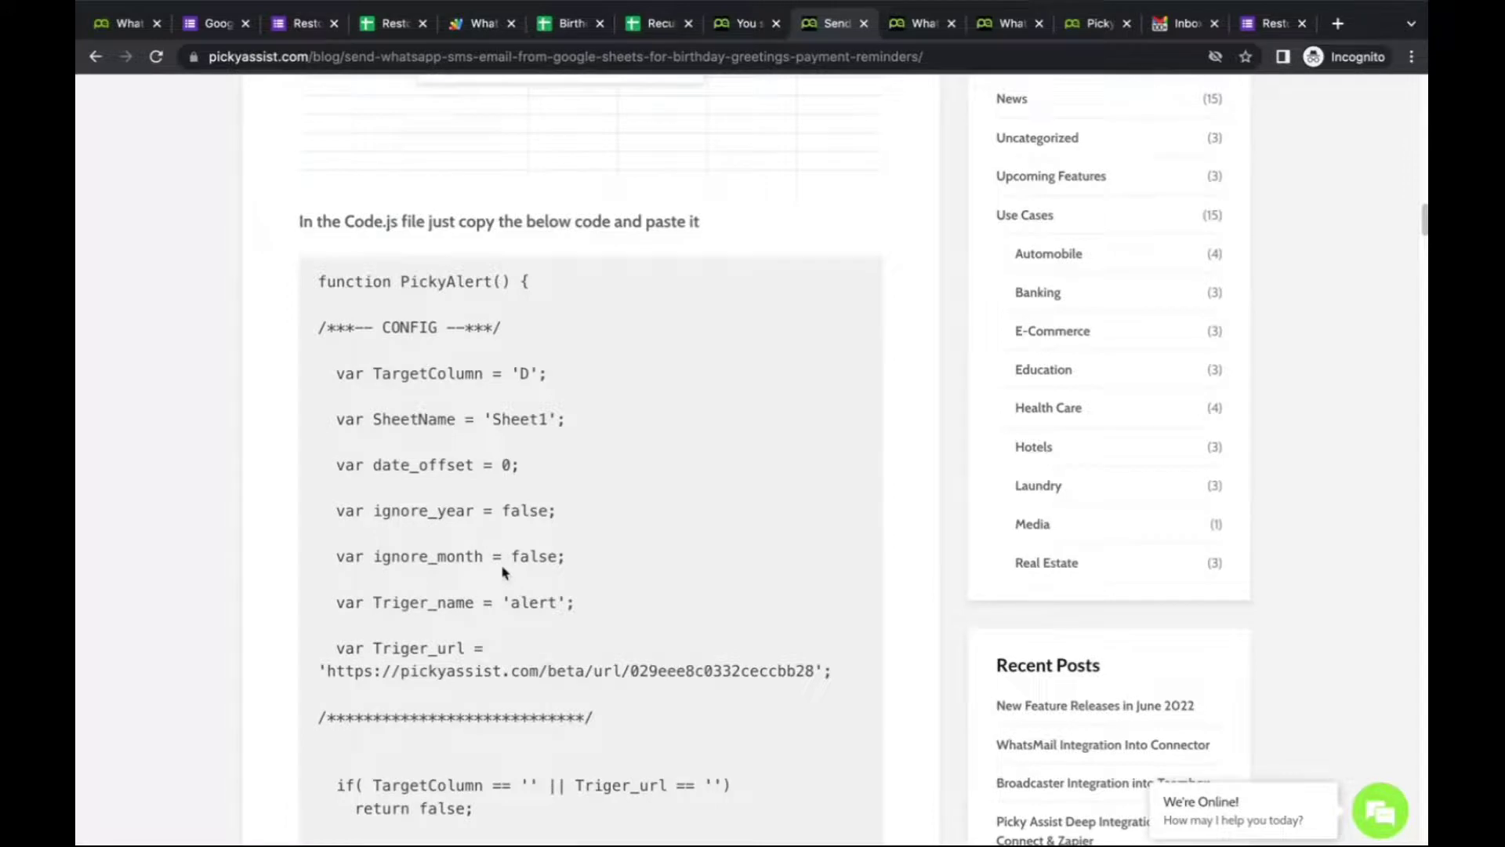
Step: Highlight the ignore_year and ignore_month lines, then scroll to the Fields/Description table
left_click_drag(326, 510, 662, 588)
scroll(662, 588, "down", 9)
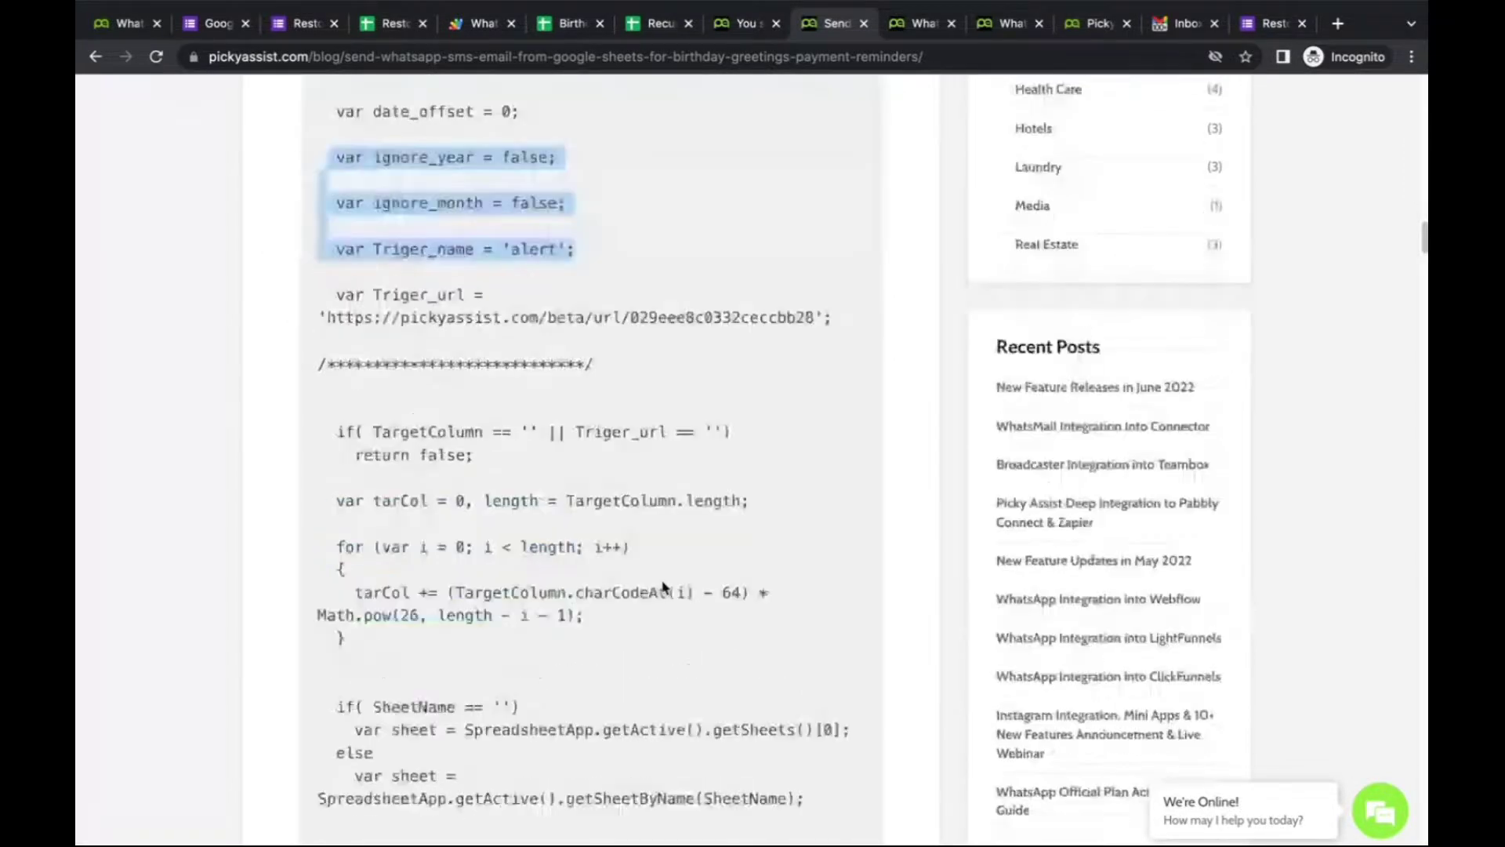
scroll(662, 588, "down", 5)
scroll(662, 590, "down", 13)
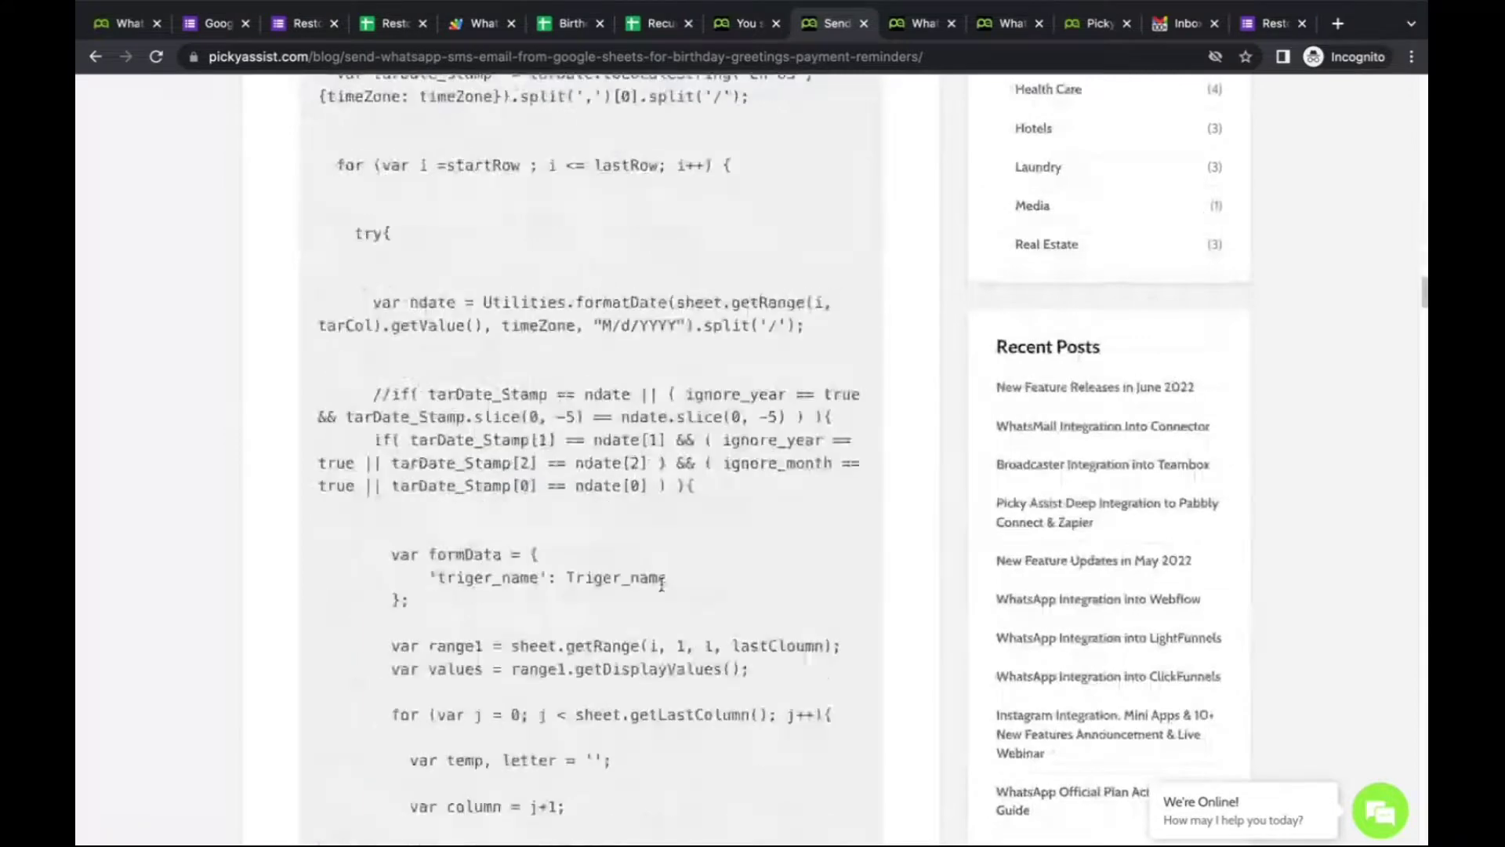
scroll(662, 590, "down", 2)
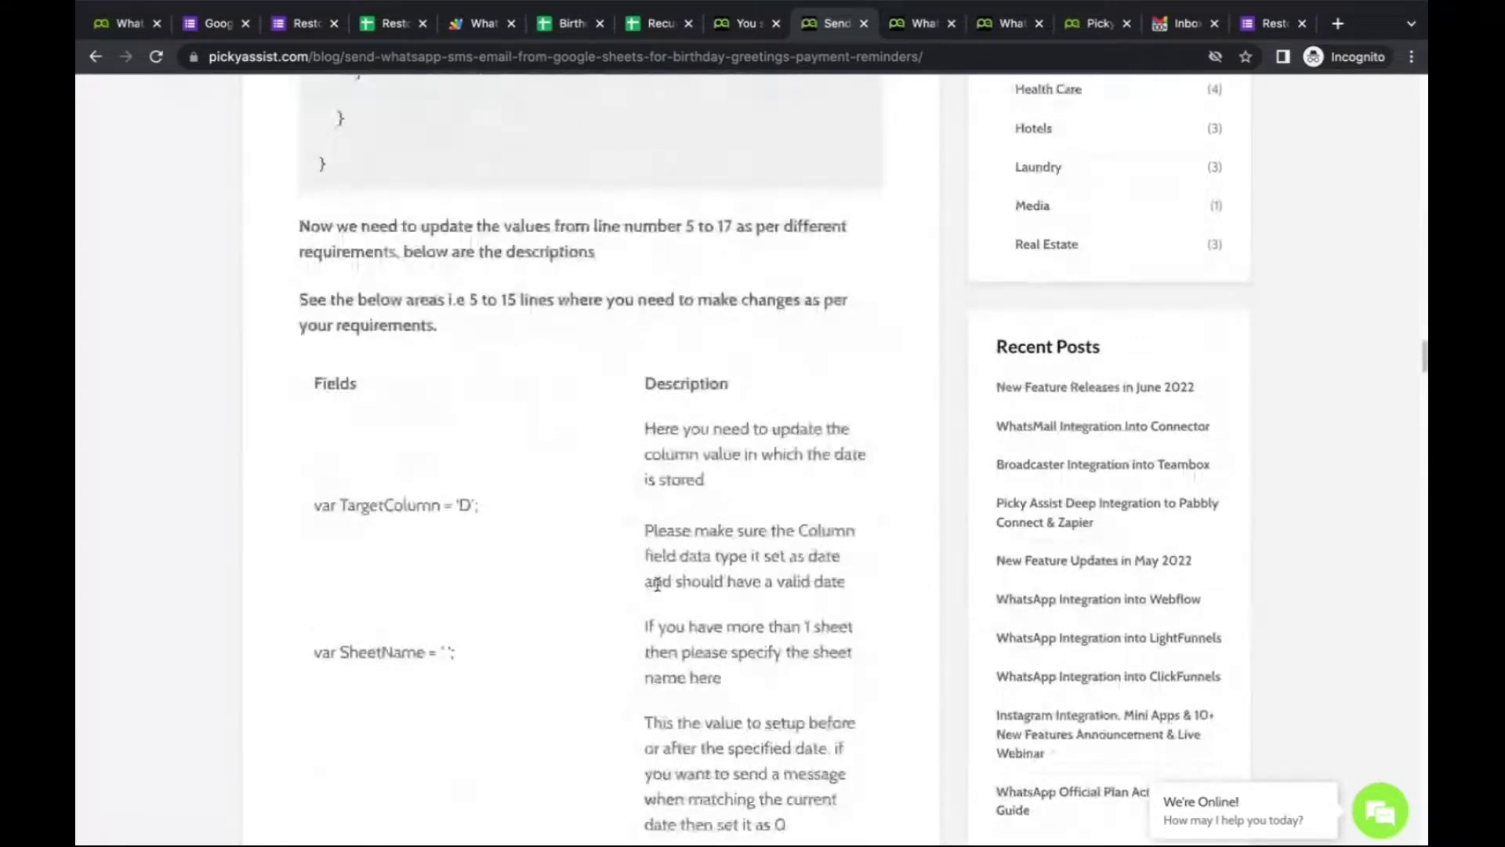
Step: Highlight the date_offset field and its value 0 in the Fields/Description table
scroll(657, 584, "down", 5)
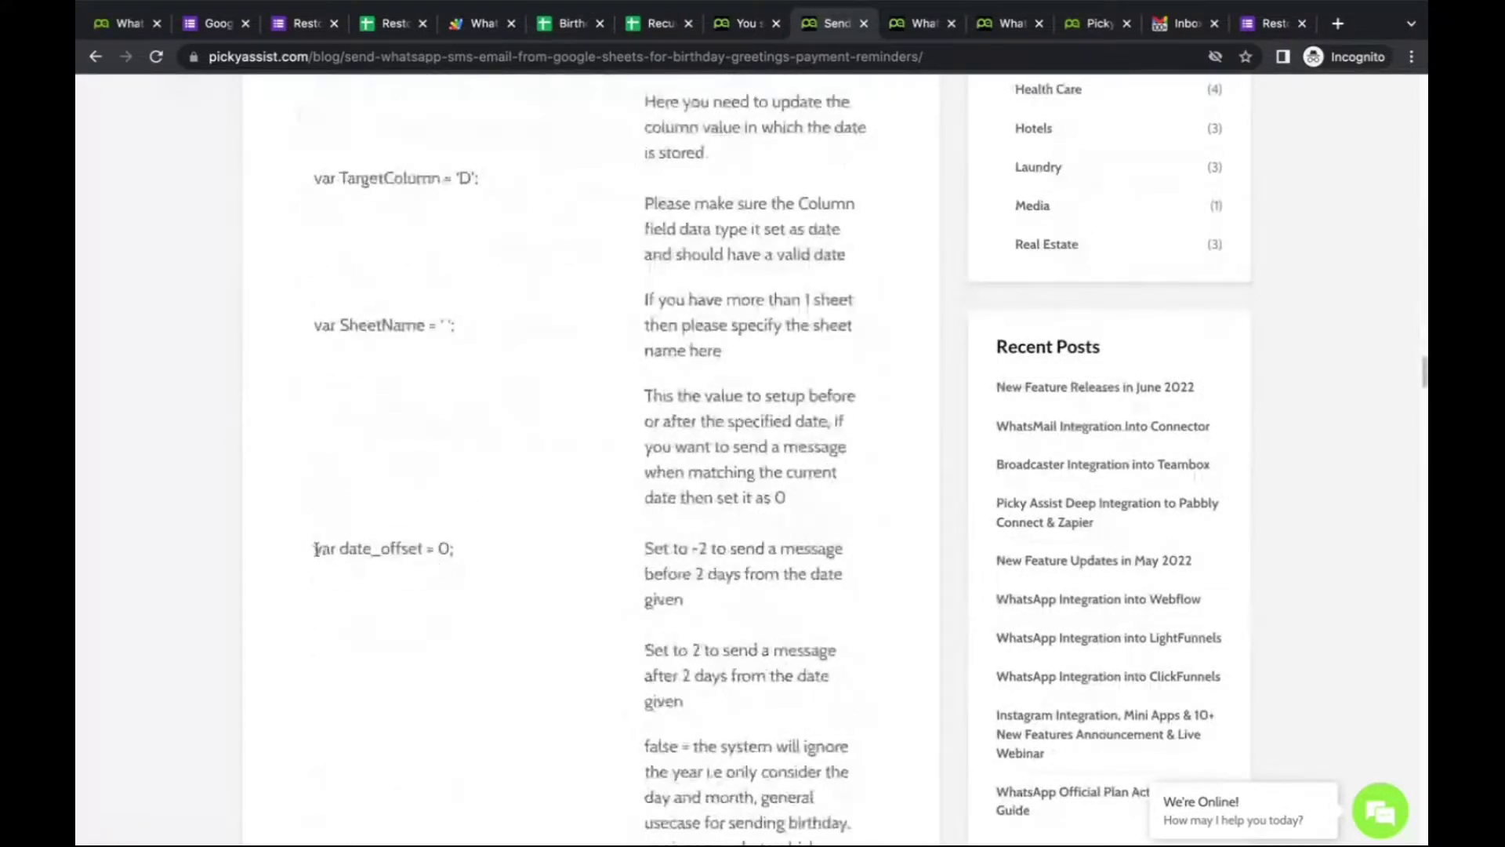
left_click_drag(316, 549, 463, 561)
left_click(471, 560)
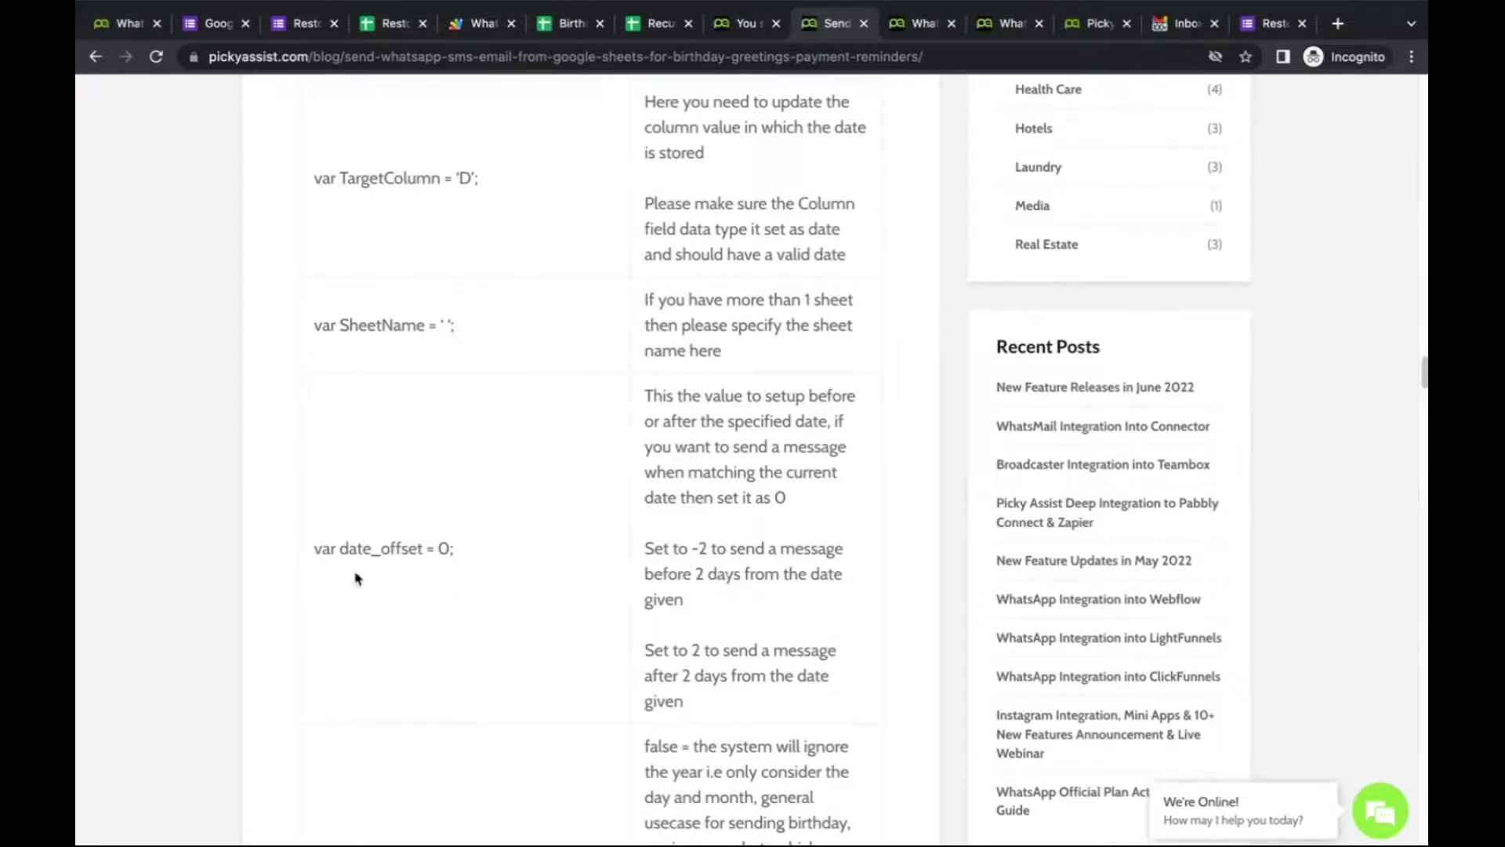
double_click(441, 549)
left_click(738, 656)
double_click(443, 548)
Step: Scroll down to the Setup Trigger section showing the 9am–10am Day timer trigger
scroll(737, 568, "down", 2)
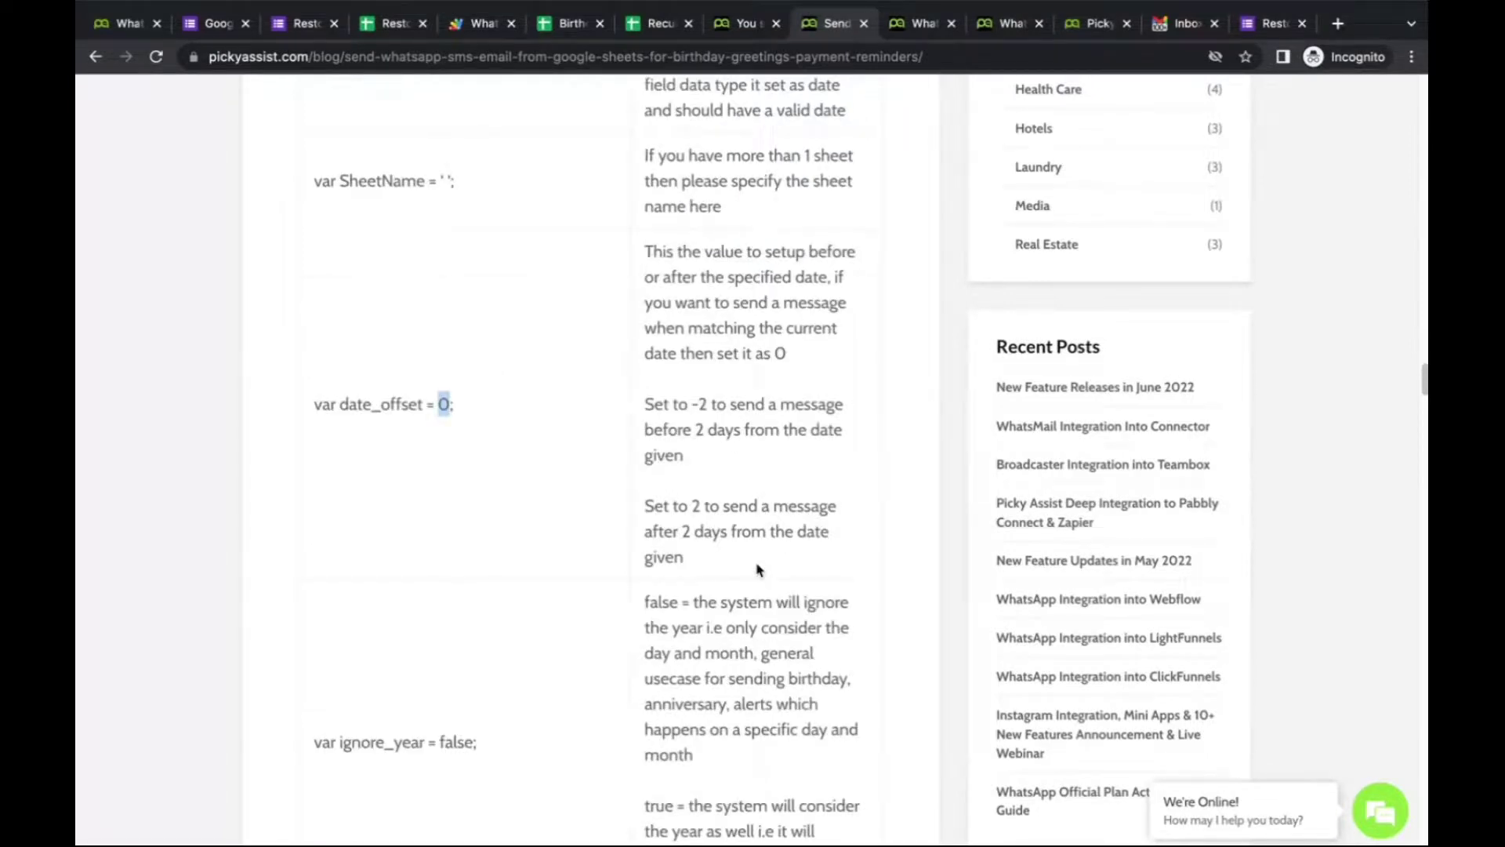
scroll(564, 585, "down", 2)
scroll(570, 588, "down", 2)
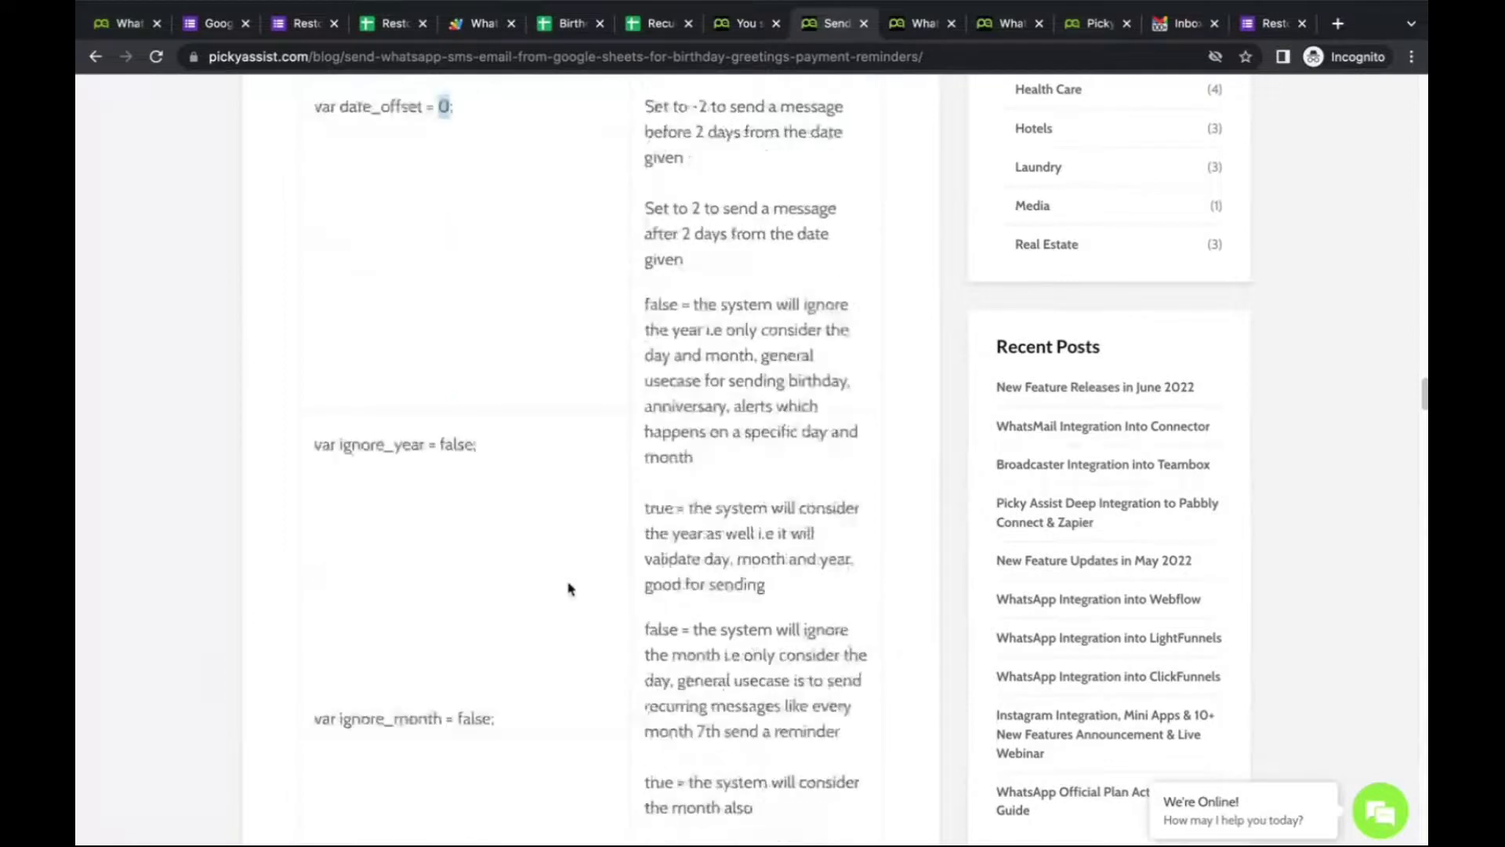
scroll(568, 588, "down", 1)
scroll(541, 541, "down", 1)
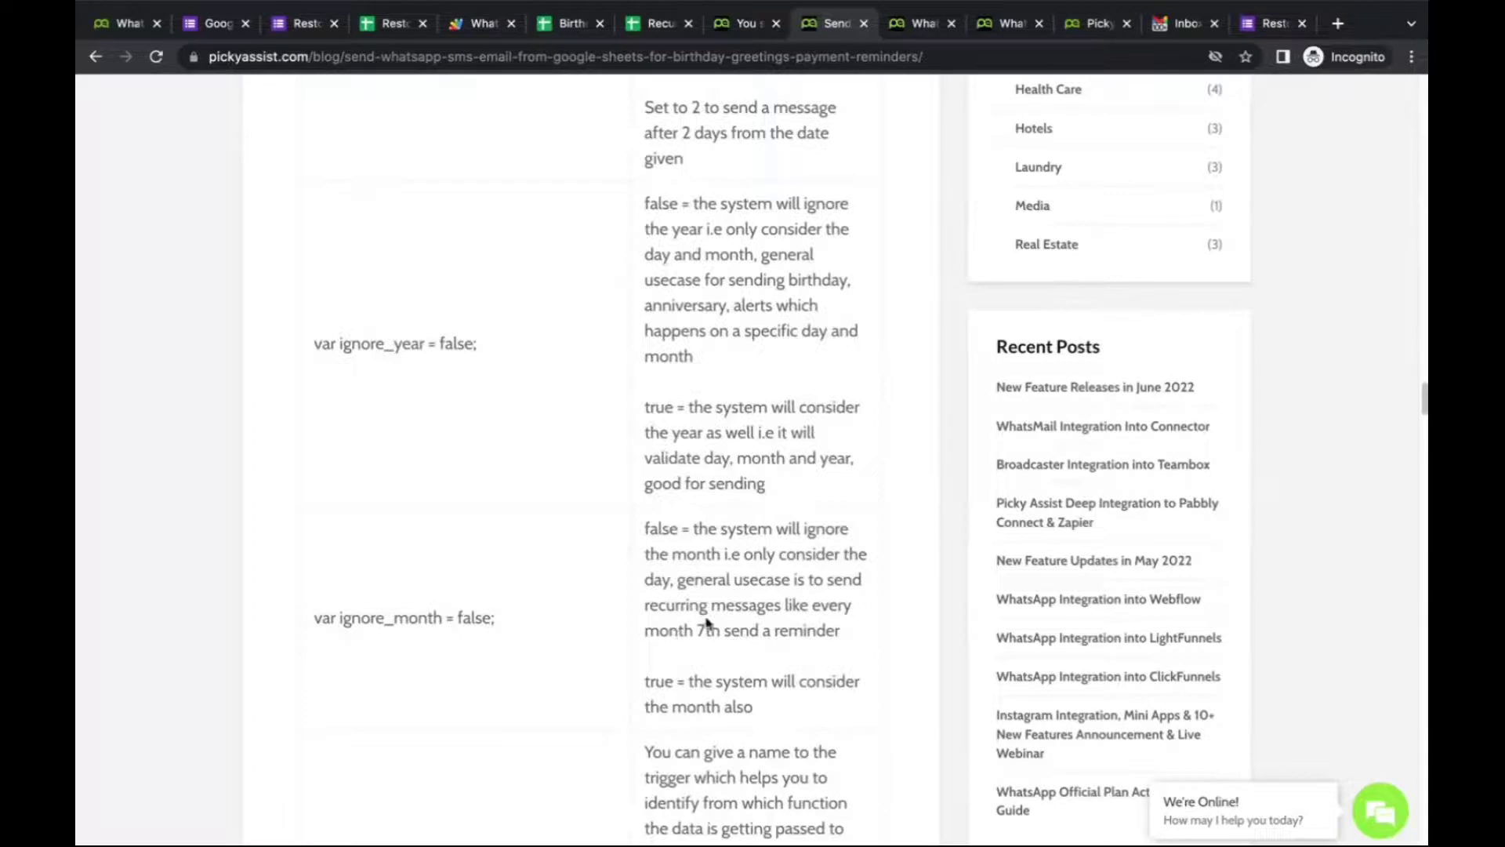
scroll(708, 623, "down", 4)
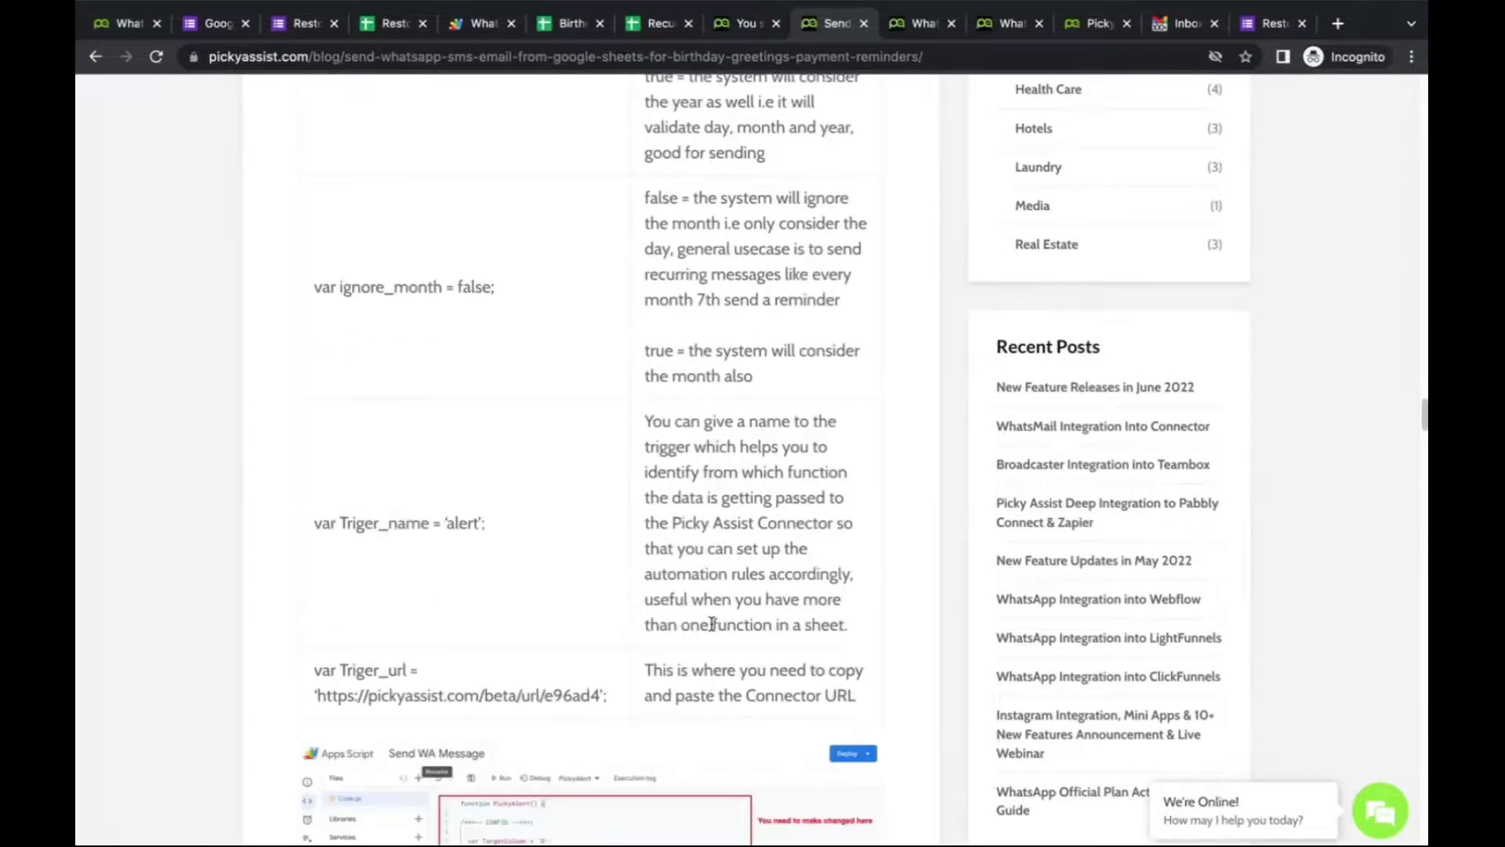
scroll(711, 623, "down", 7)
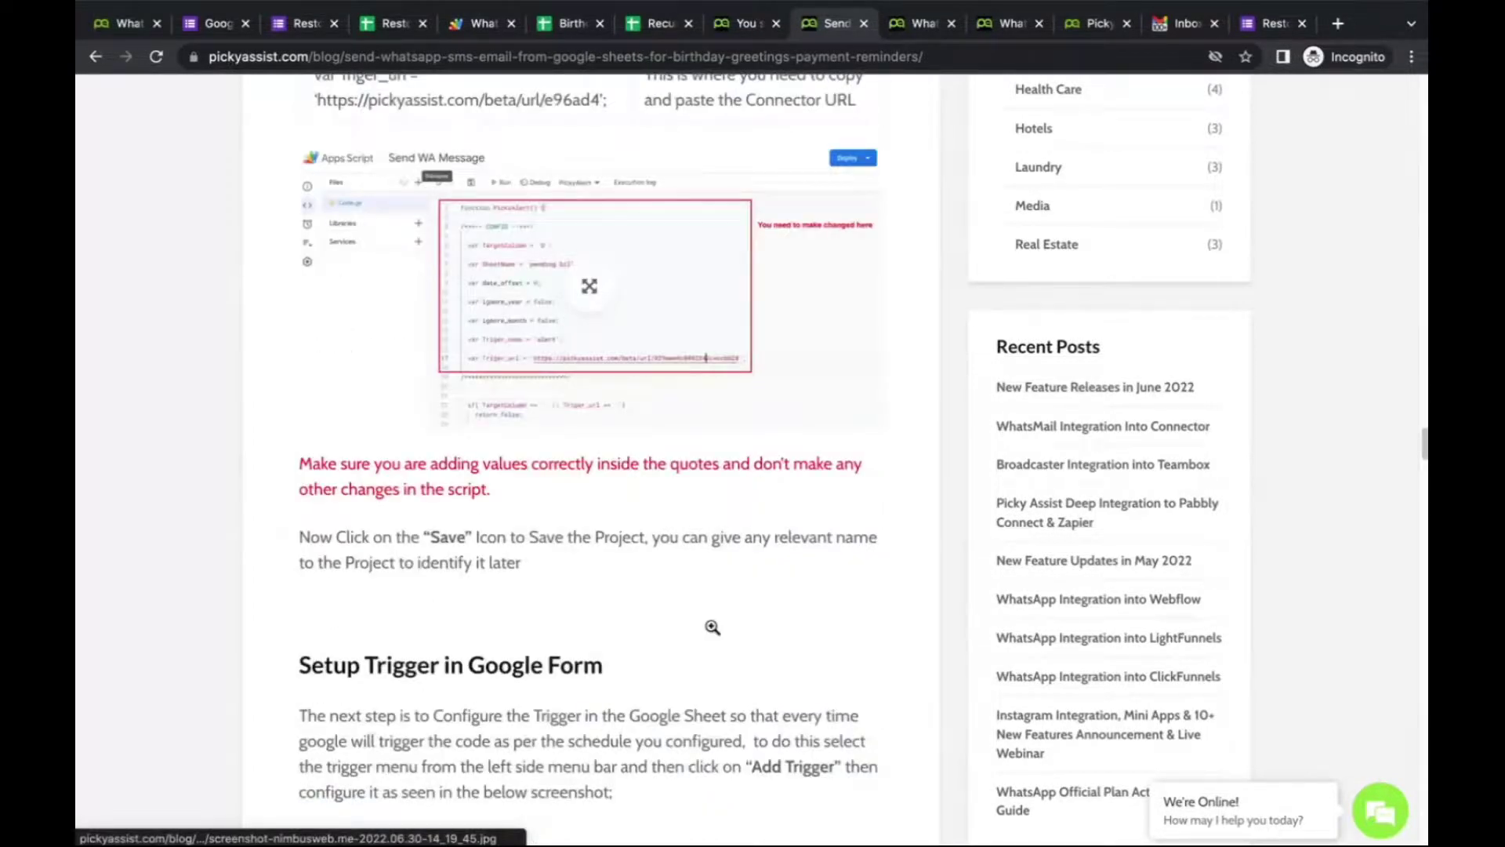
scroll(712, 627, "down", 10)
scroll(712, 627, "down", 1)
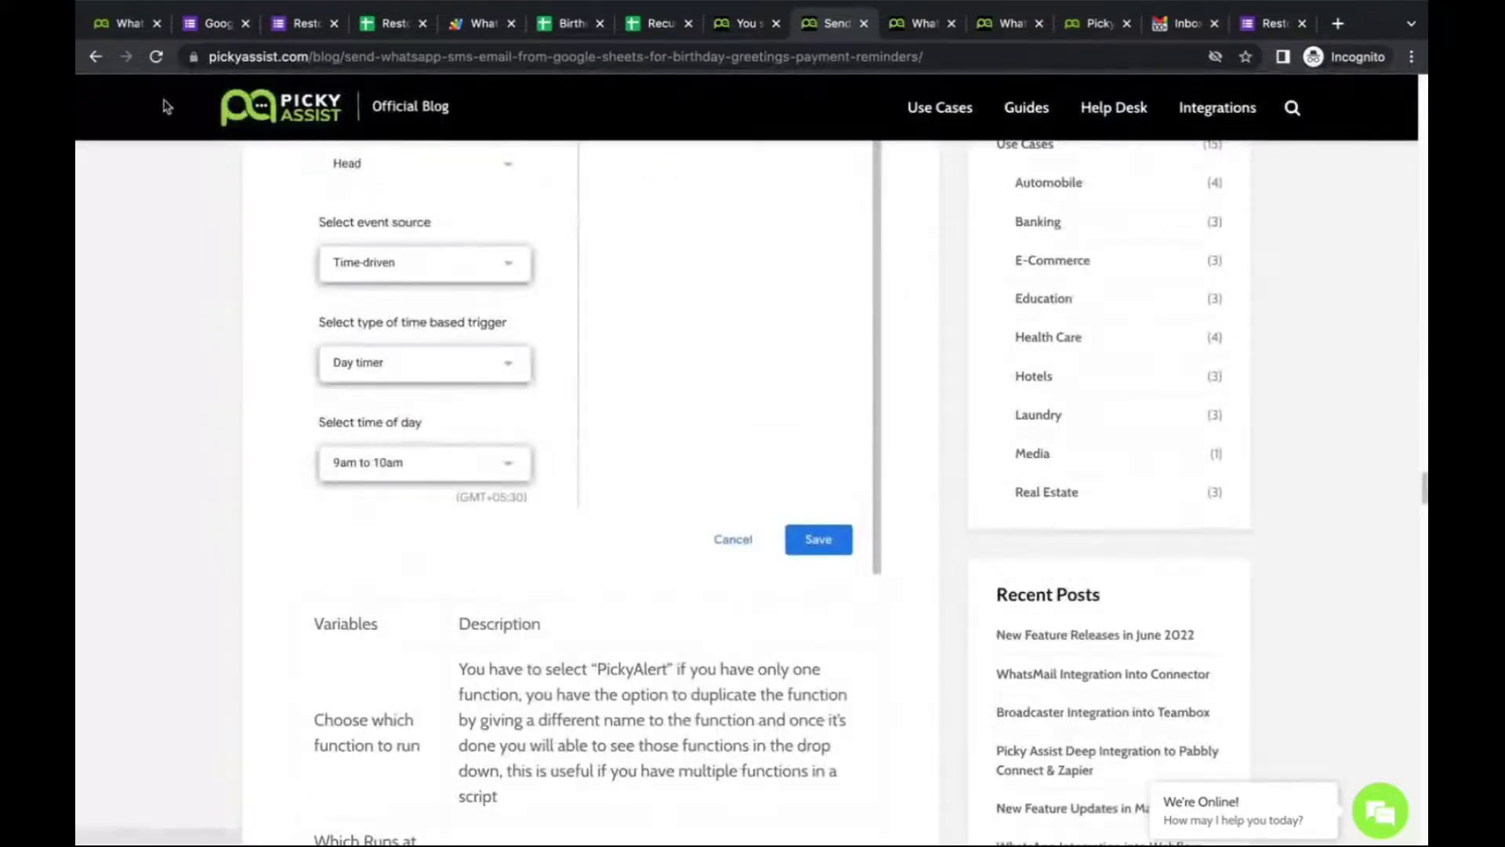
Step: Open the WhatsApp integrations page and scroll past Google Sheets and Google Forms to Gmail
left_click(129, 32)
scroll(689, 526, "down", 1)
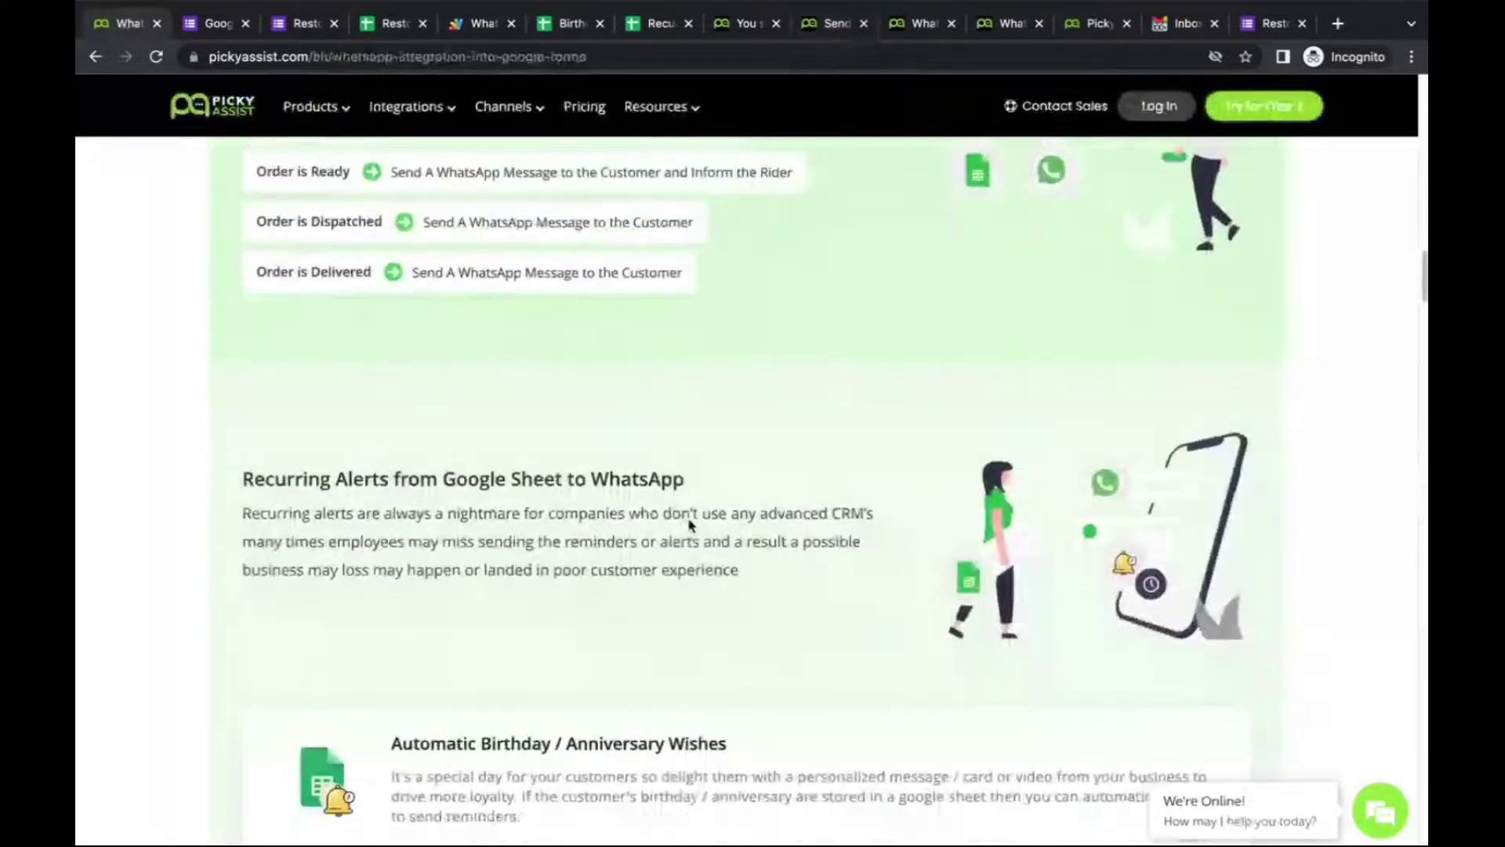
scroll(690, 525, "up", 10)
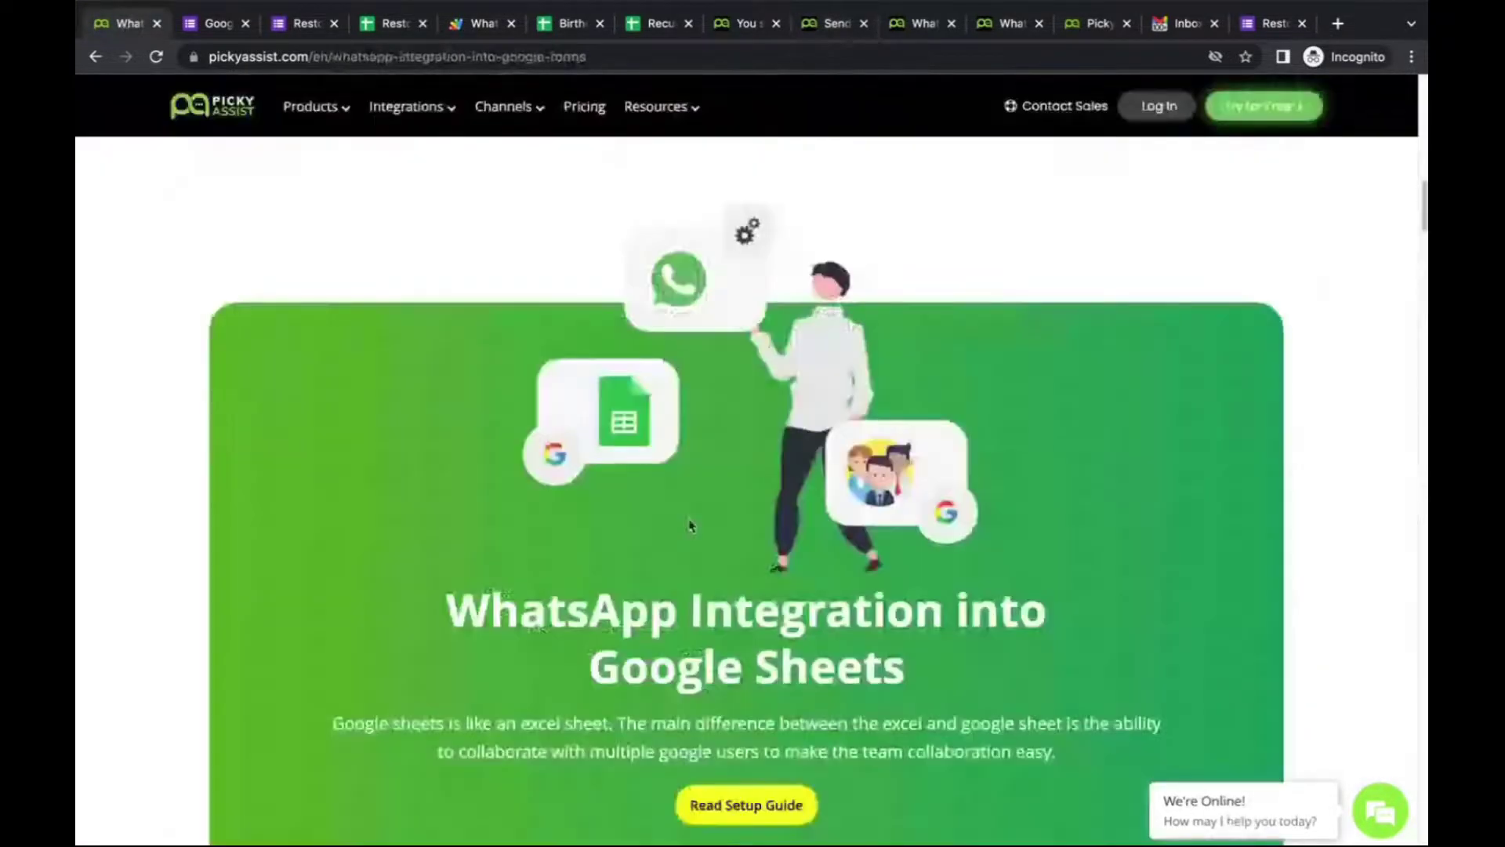
scroll(649, 529, "down", 5)
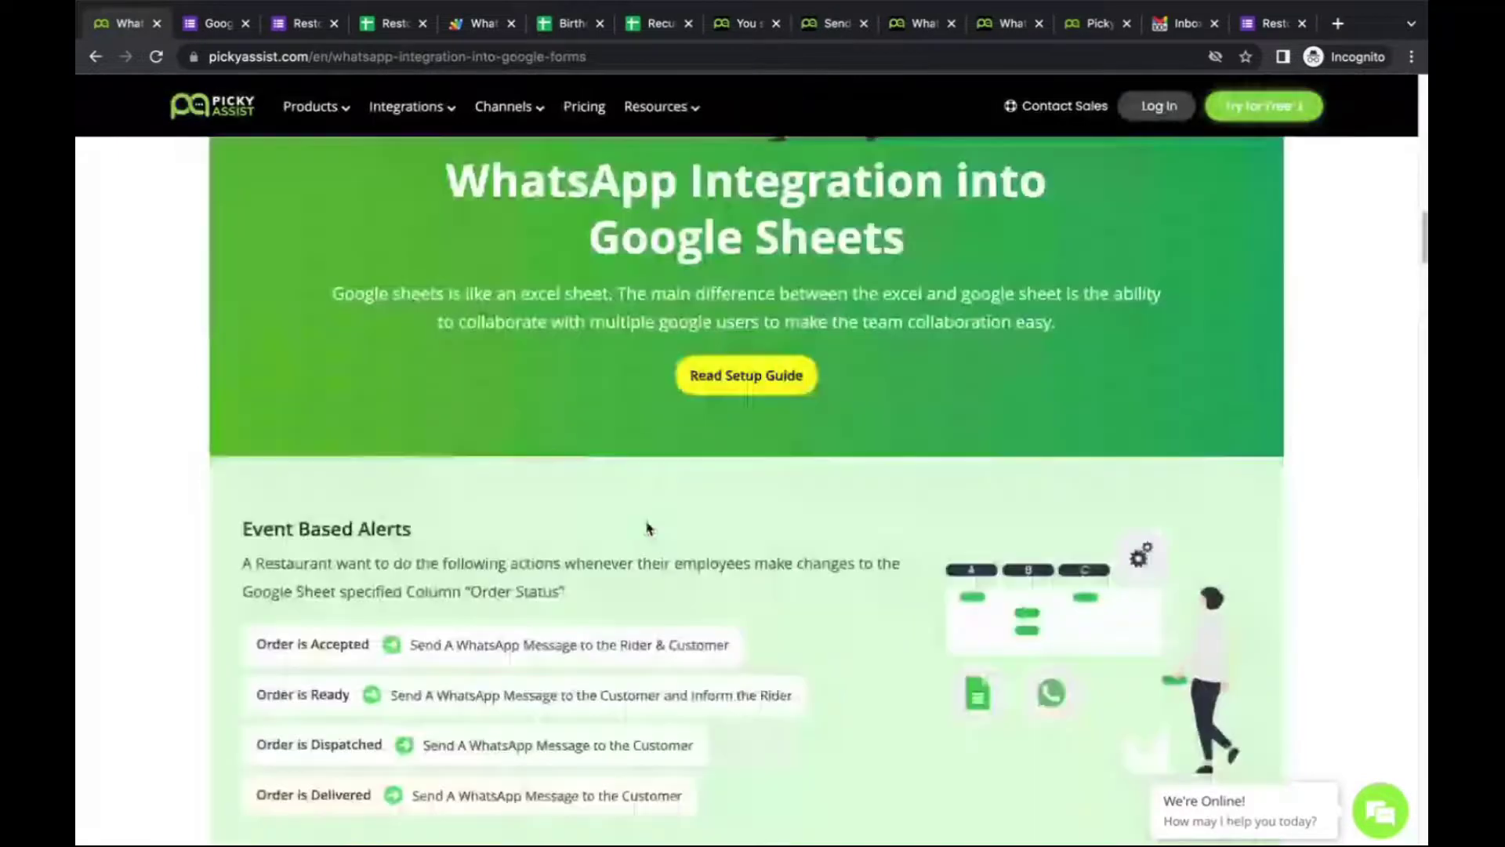
scroll(648, 528, "down", 20)
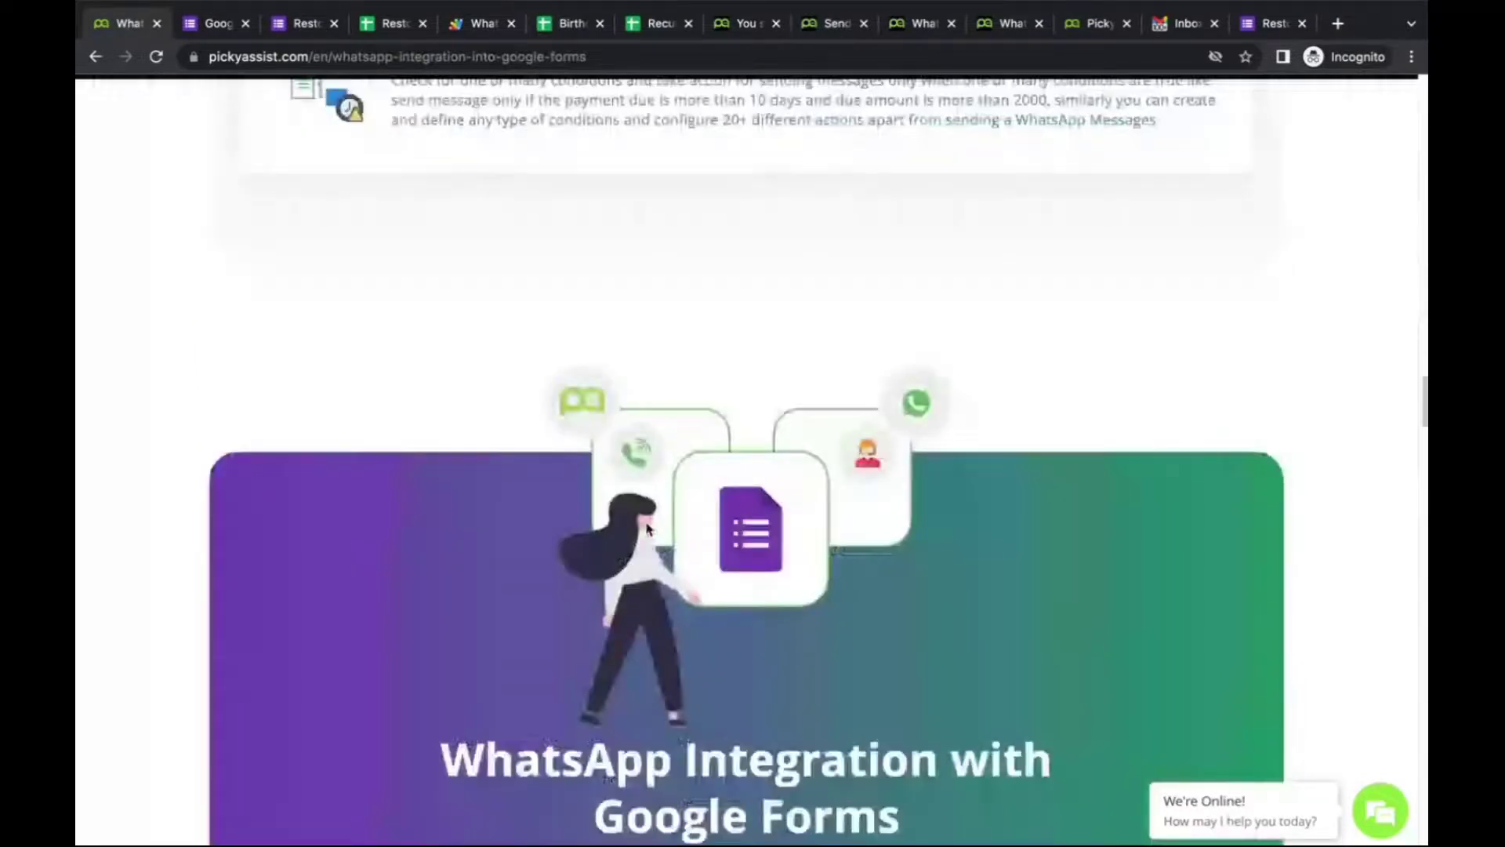
scroll(648, 530, "down", 6)
scroll(648, 530, "down", 7)
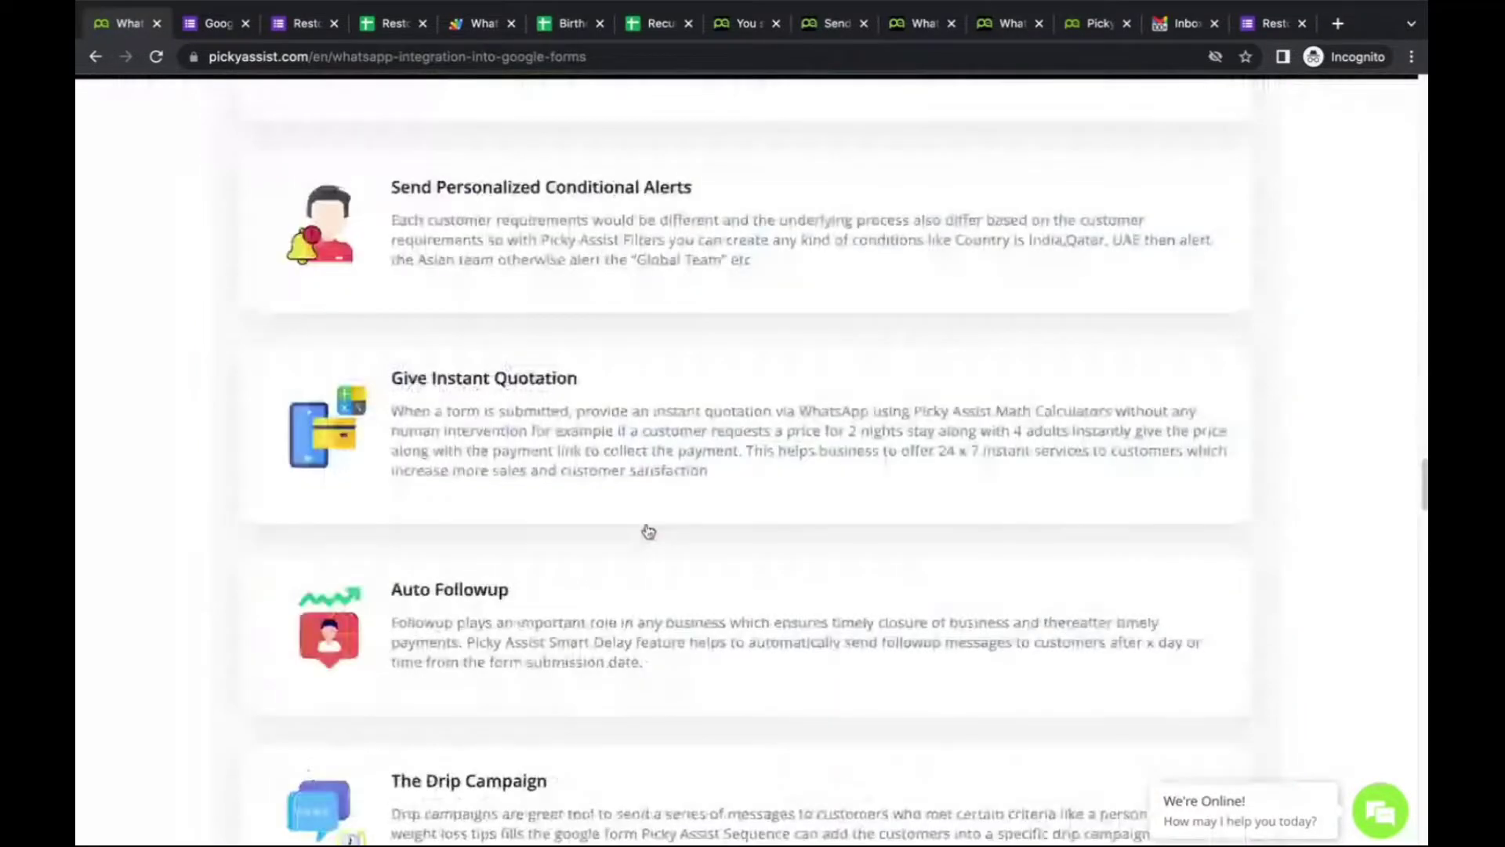
scroll(648, 531, "down", 1)
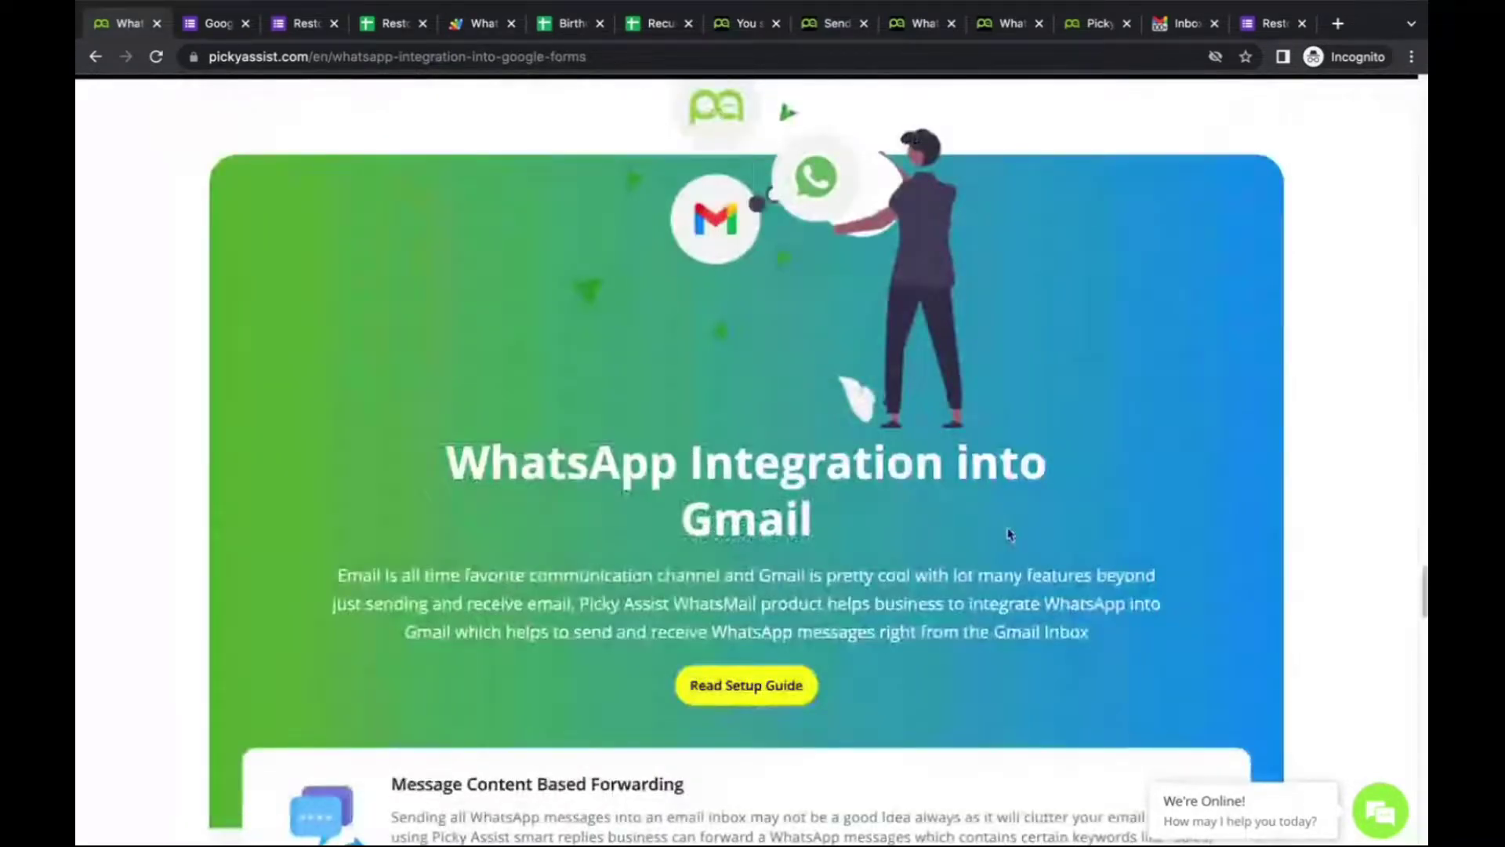
scroll(1009, 534, "down", 1)
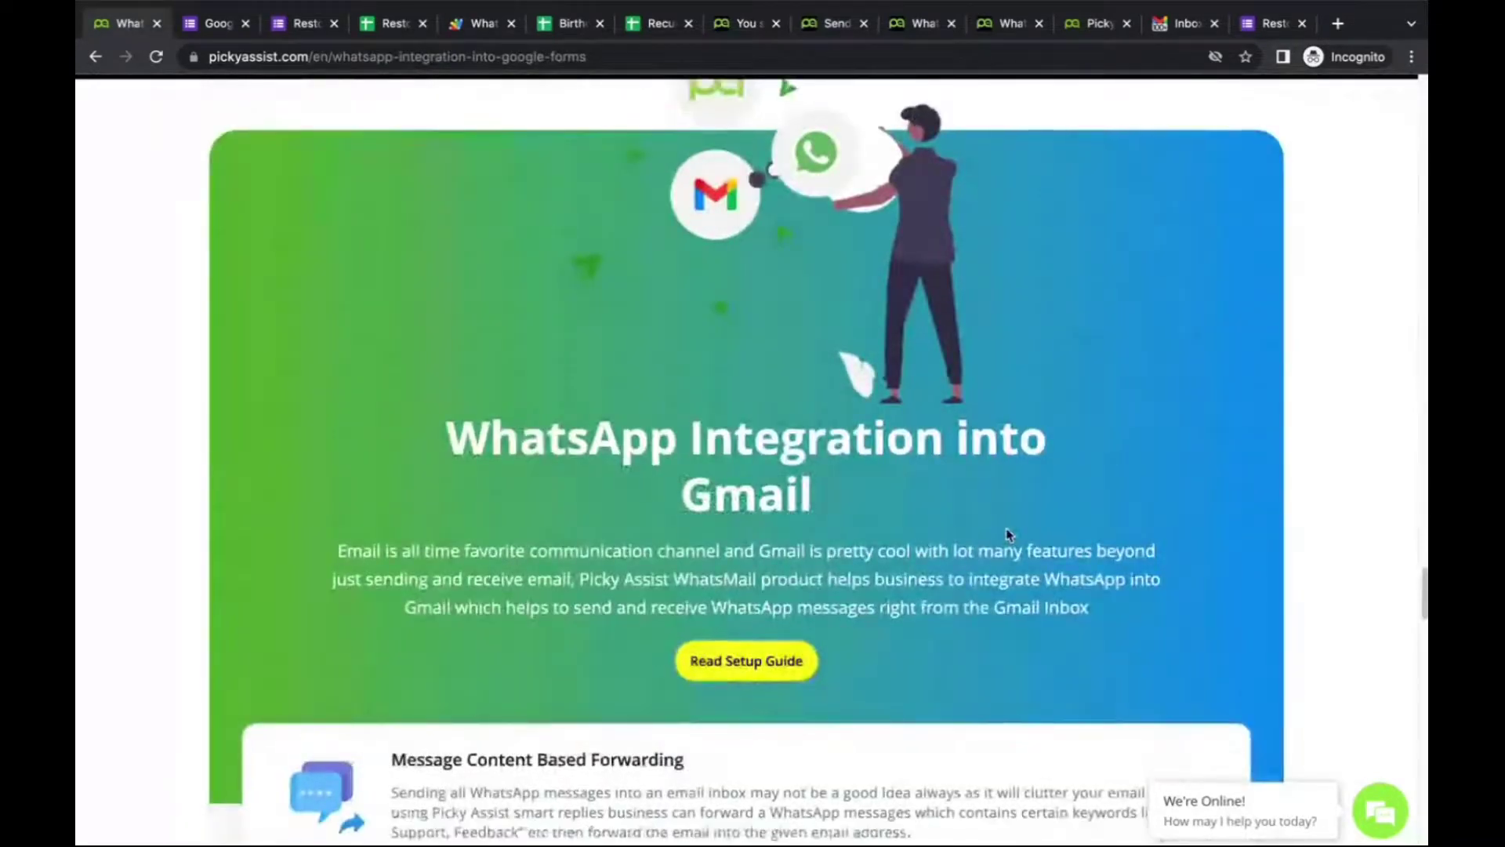
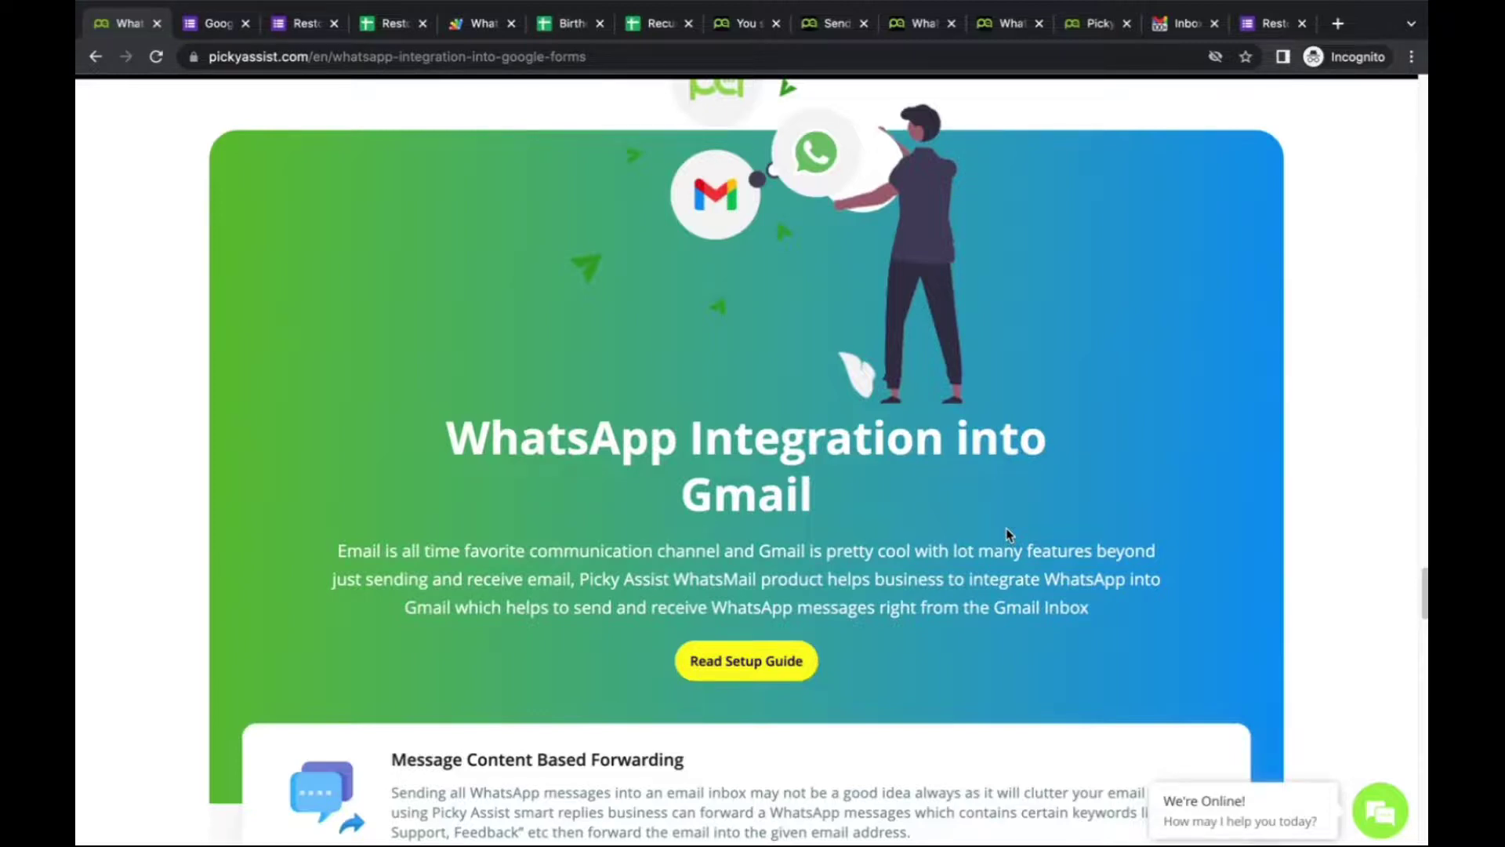
Step: Scroll up and down through the current page to review its contents
scroll(1000, 535, "down", 3)
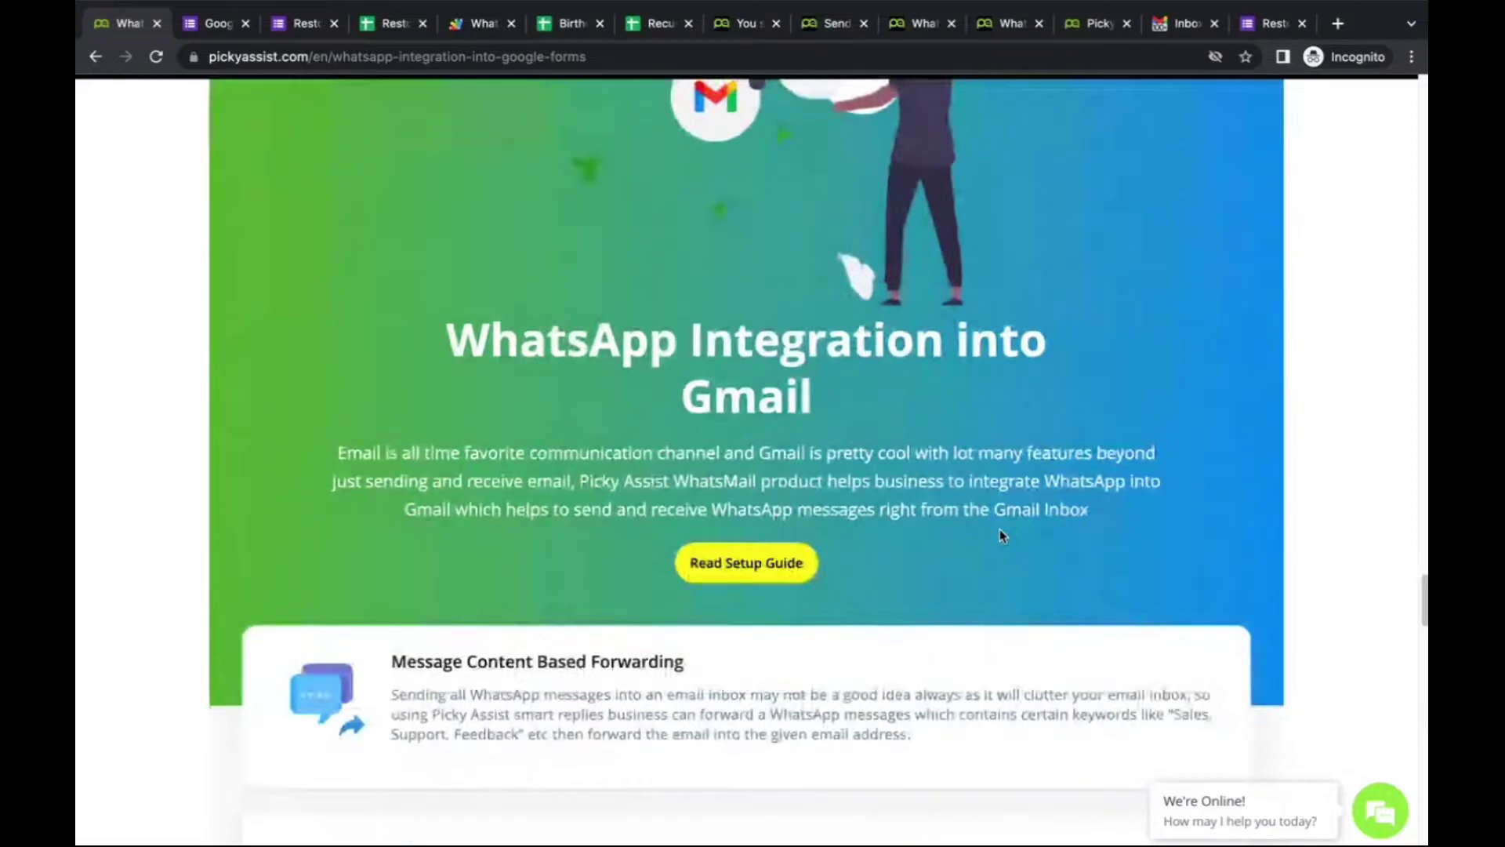
scroll(1000, 536, "down", 1)
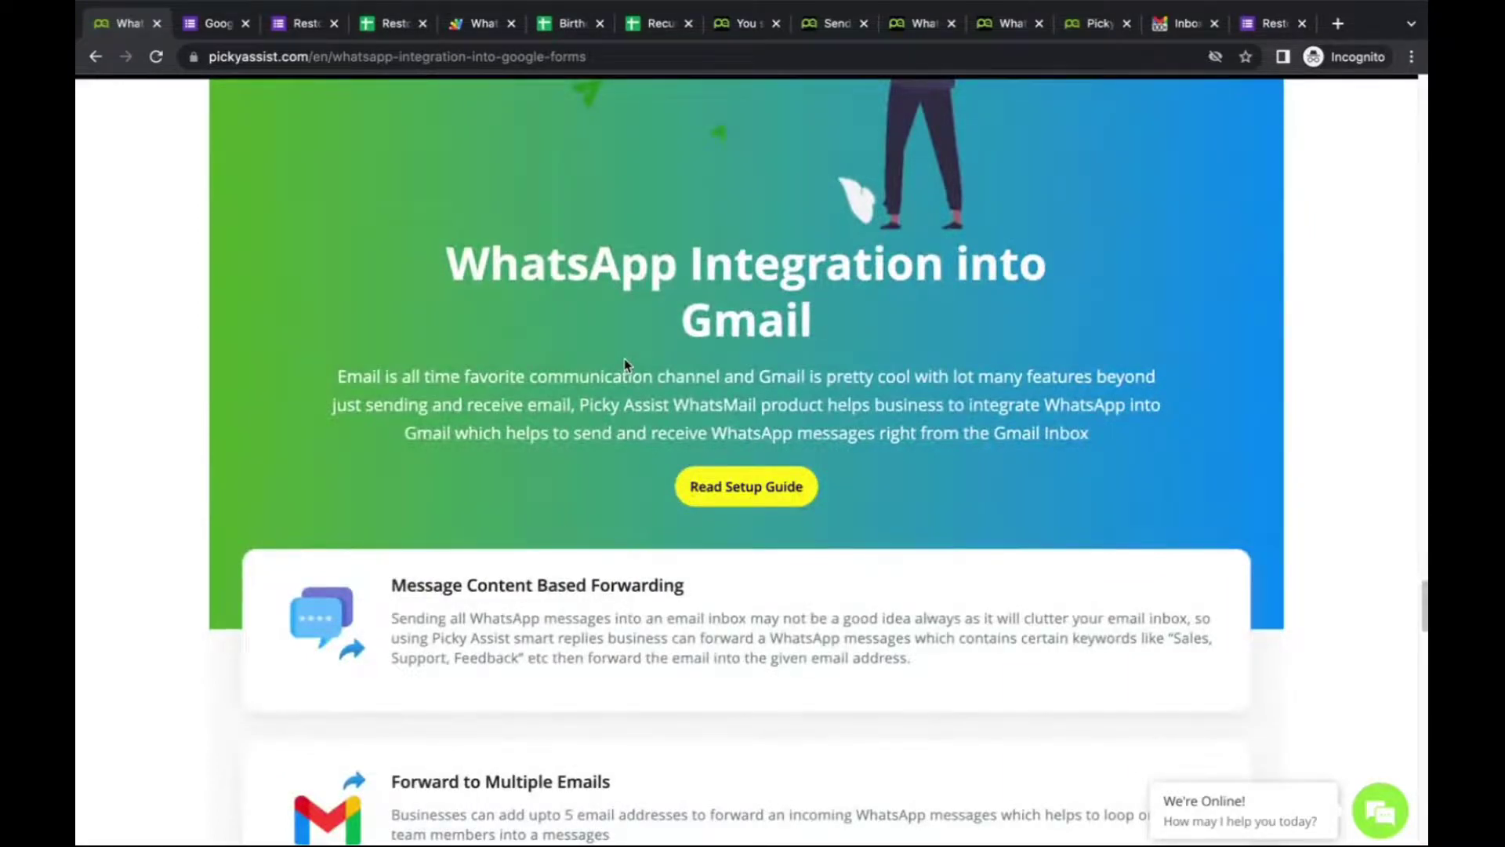
scroll(625, 363, "down", 1)
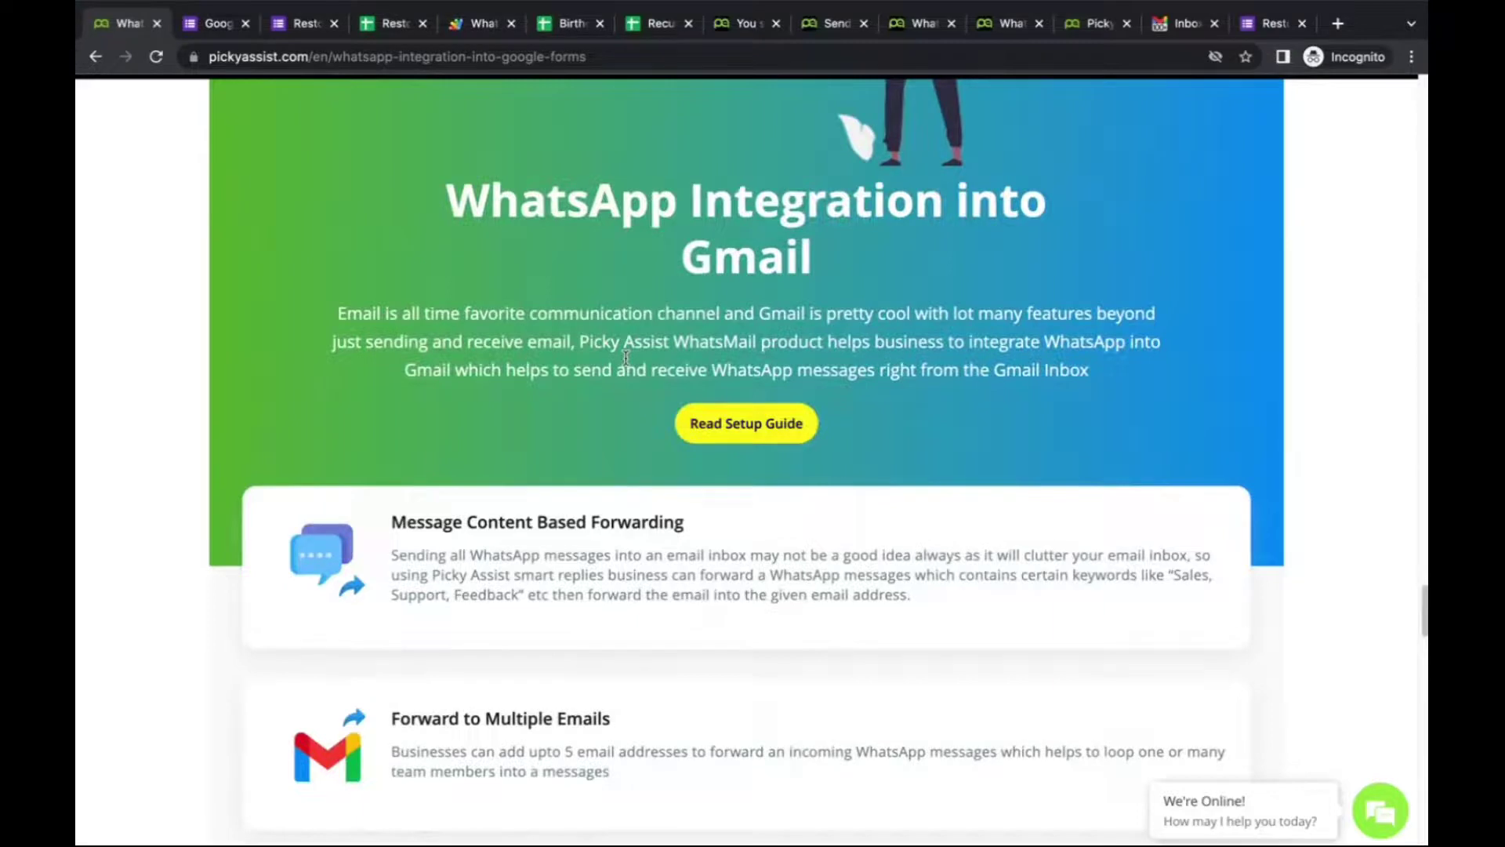
scroll(498, 468, "down", 2)
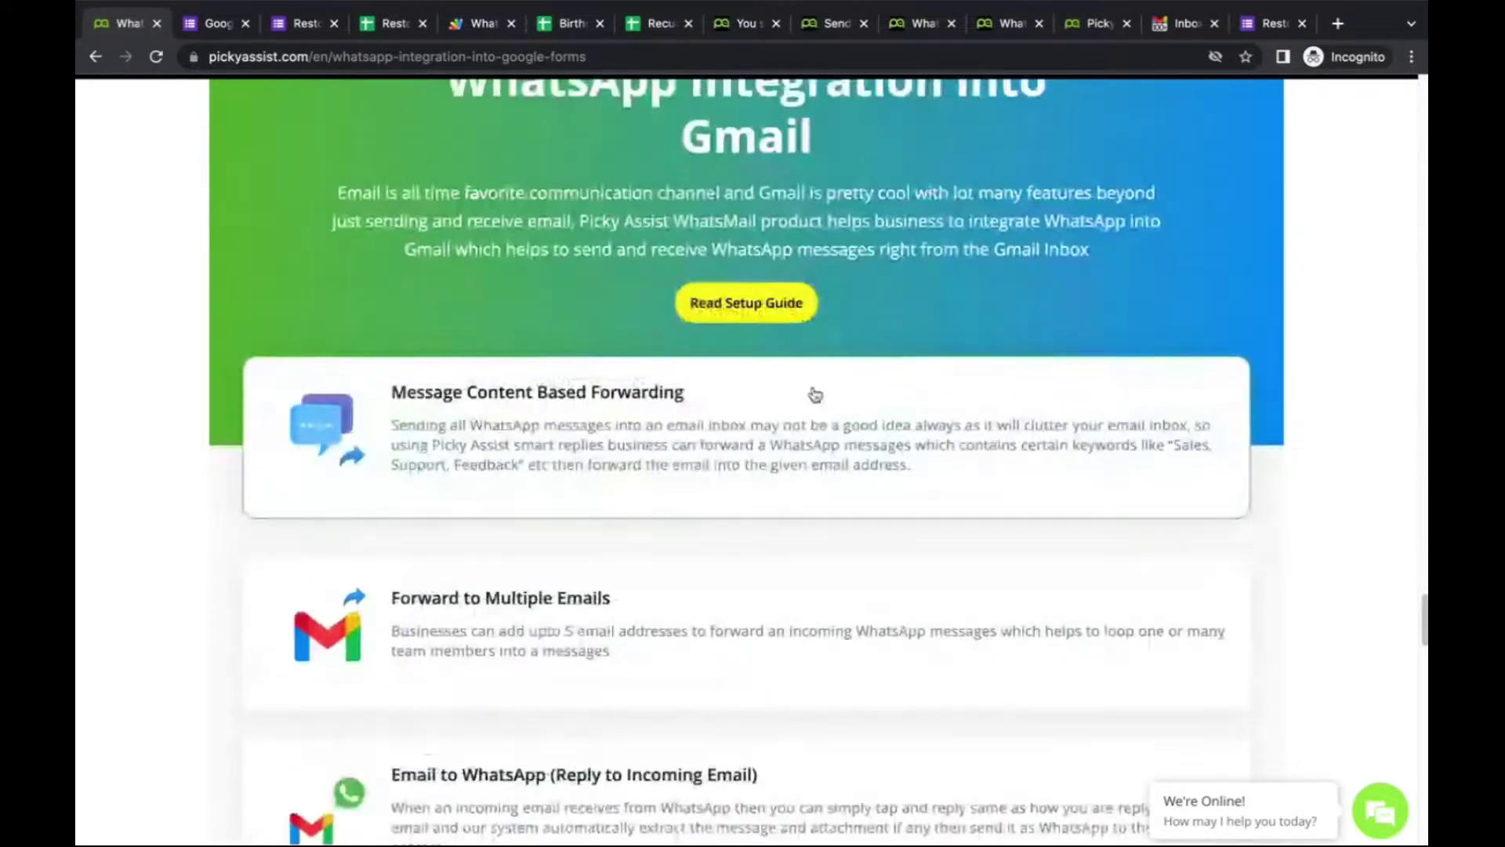
scroll(815, 394, "up", 1)
scroll(813, 394, "up", 1)
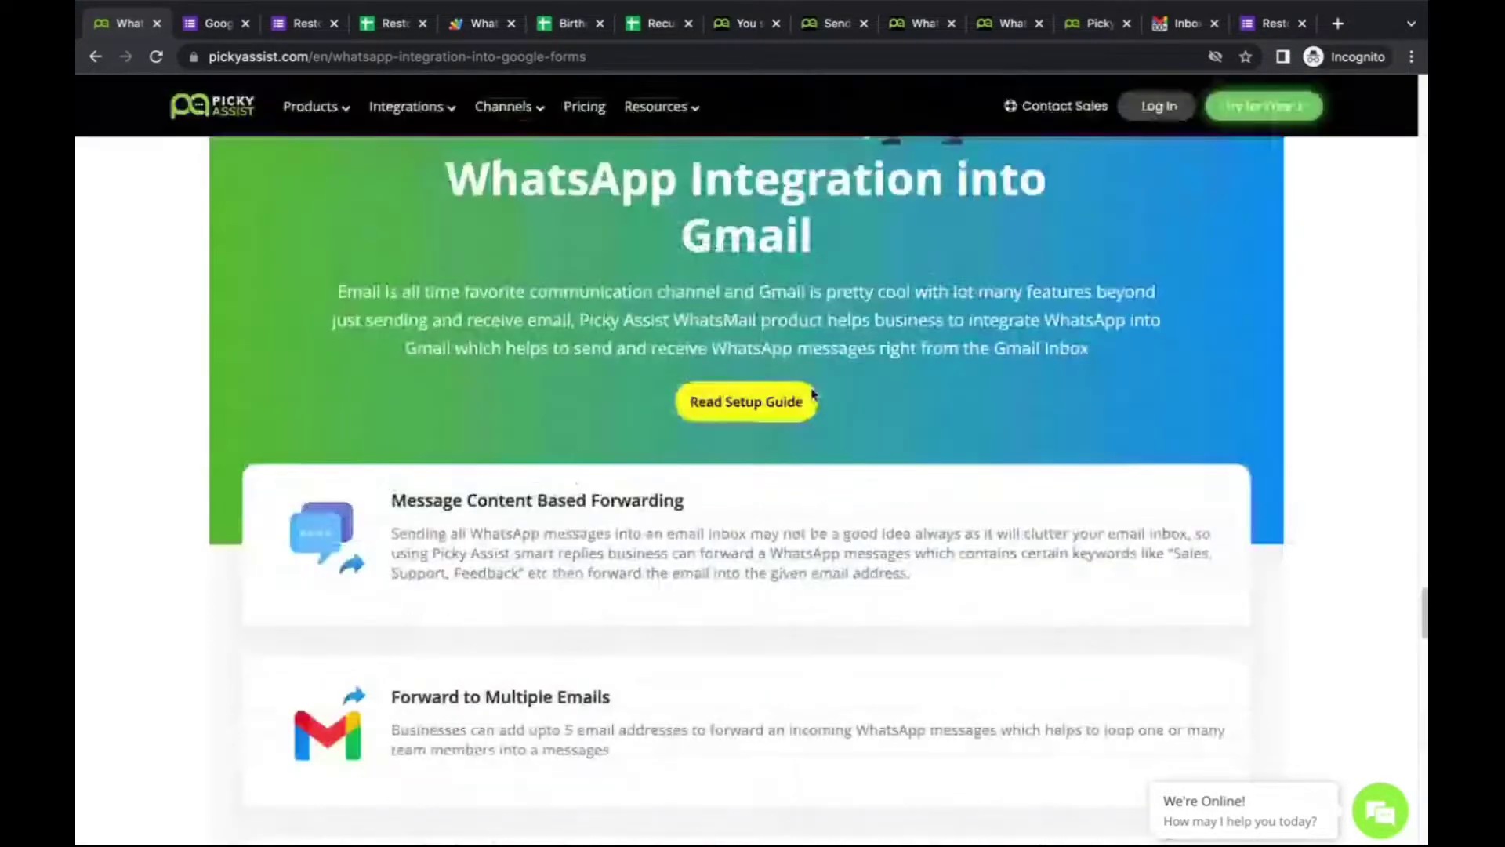
scroll(908, 291, "up", 1)
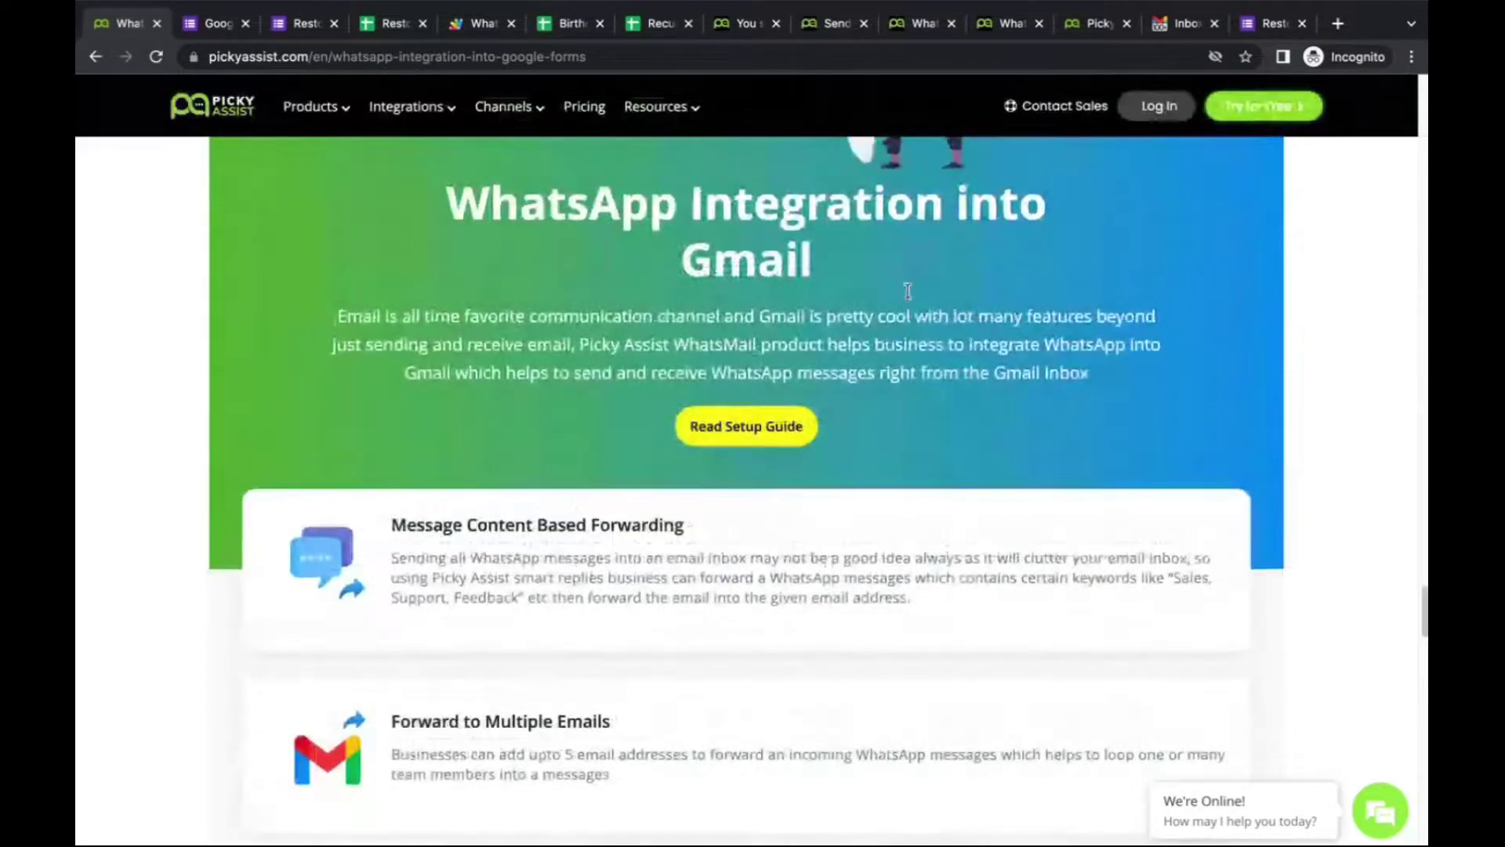
scroll(844, 528, "down", 1)
scroll(844, 527, "down", 1)
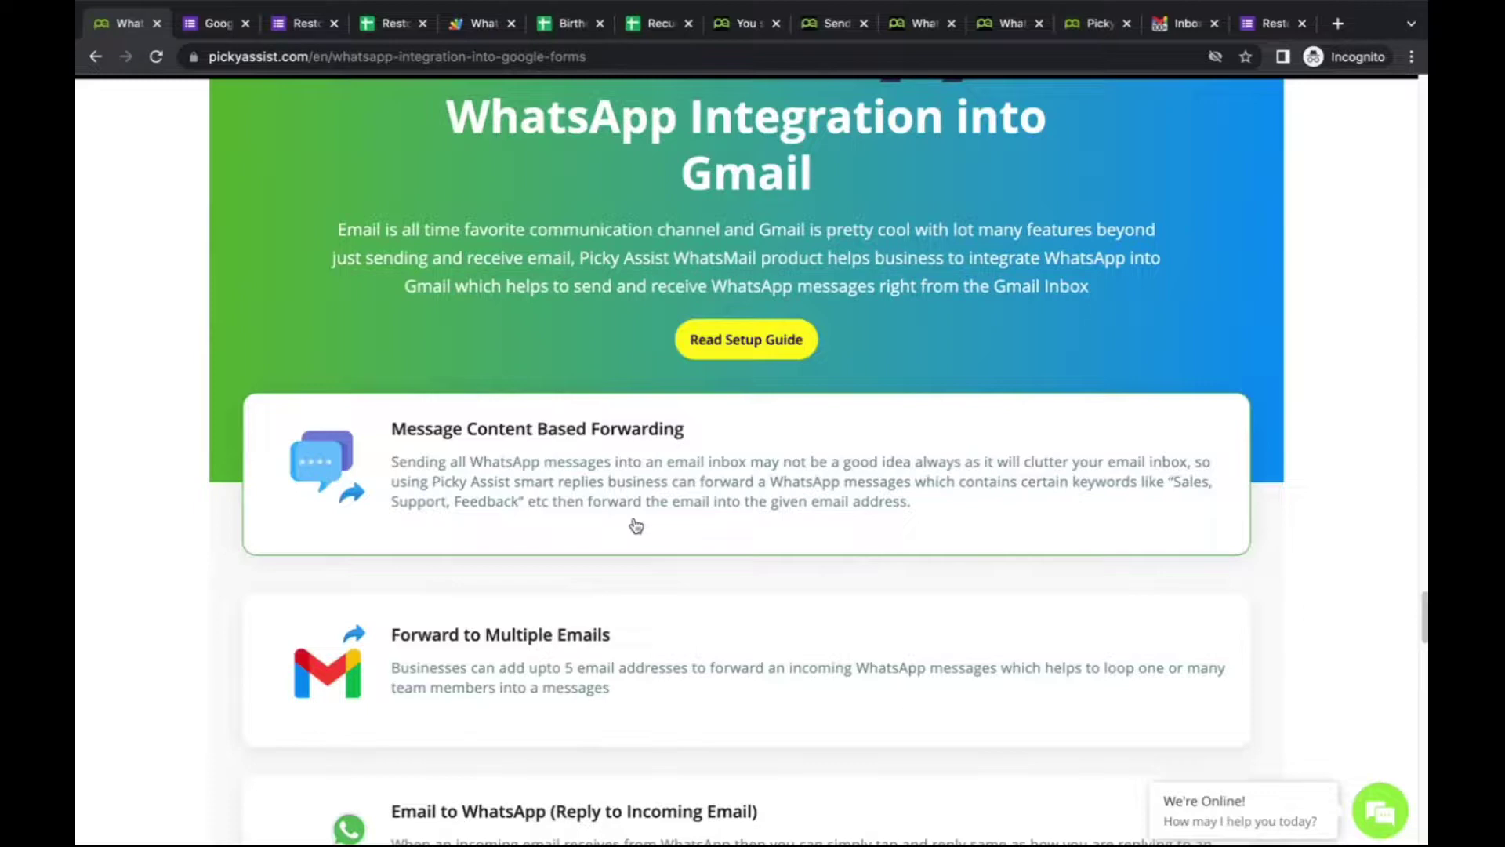
scroll(657, 526, "down", 2)
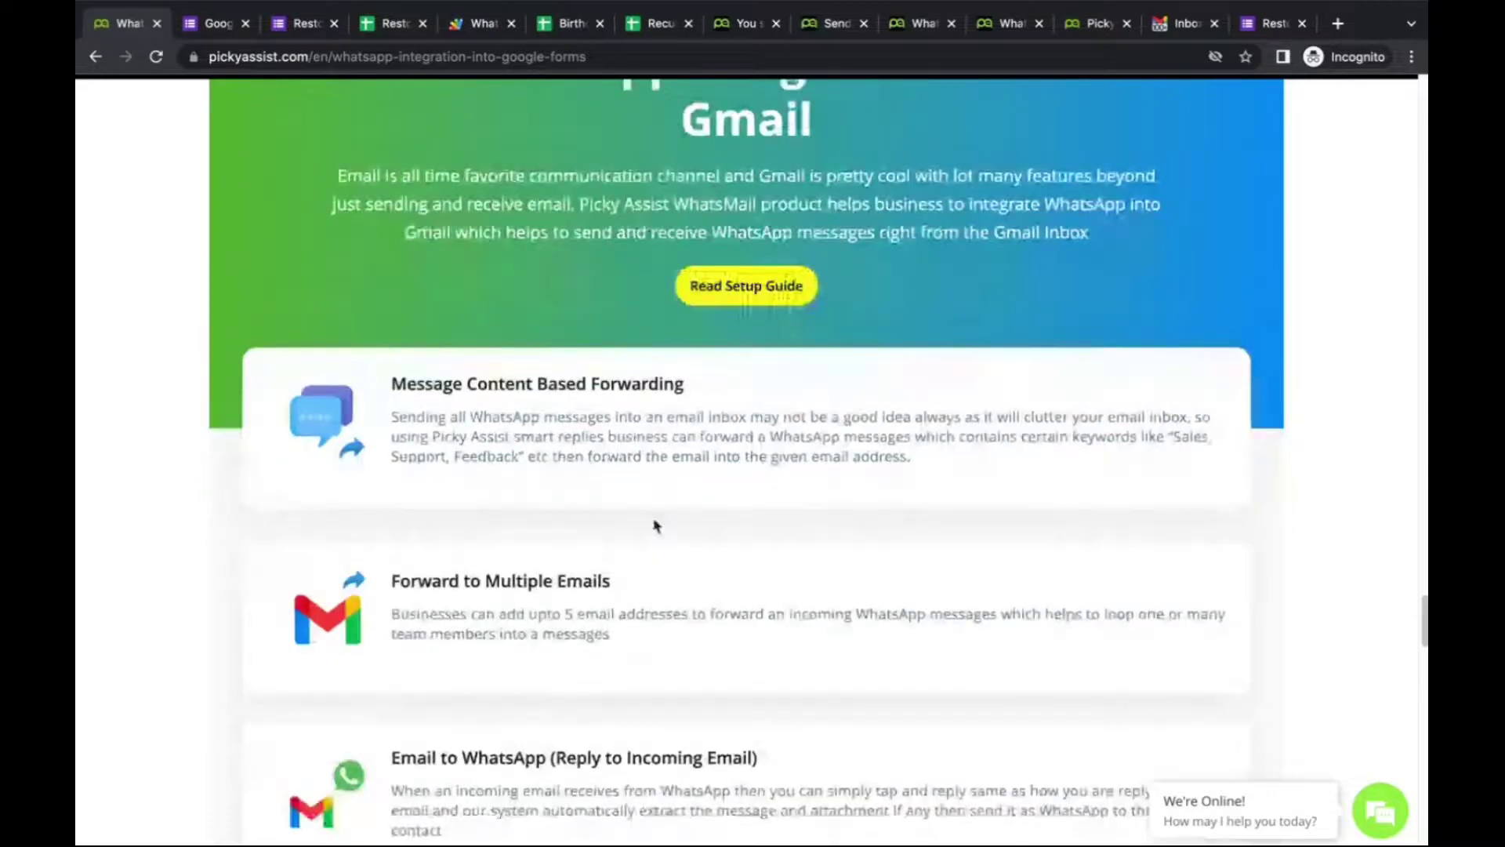
scroll(657, 526, "down", 3)
scroll(815, 355, "down", 2)
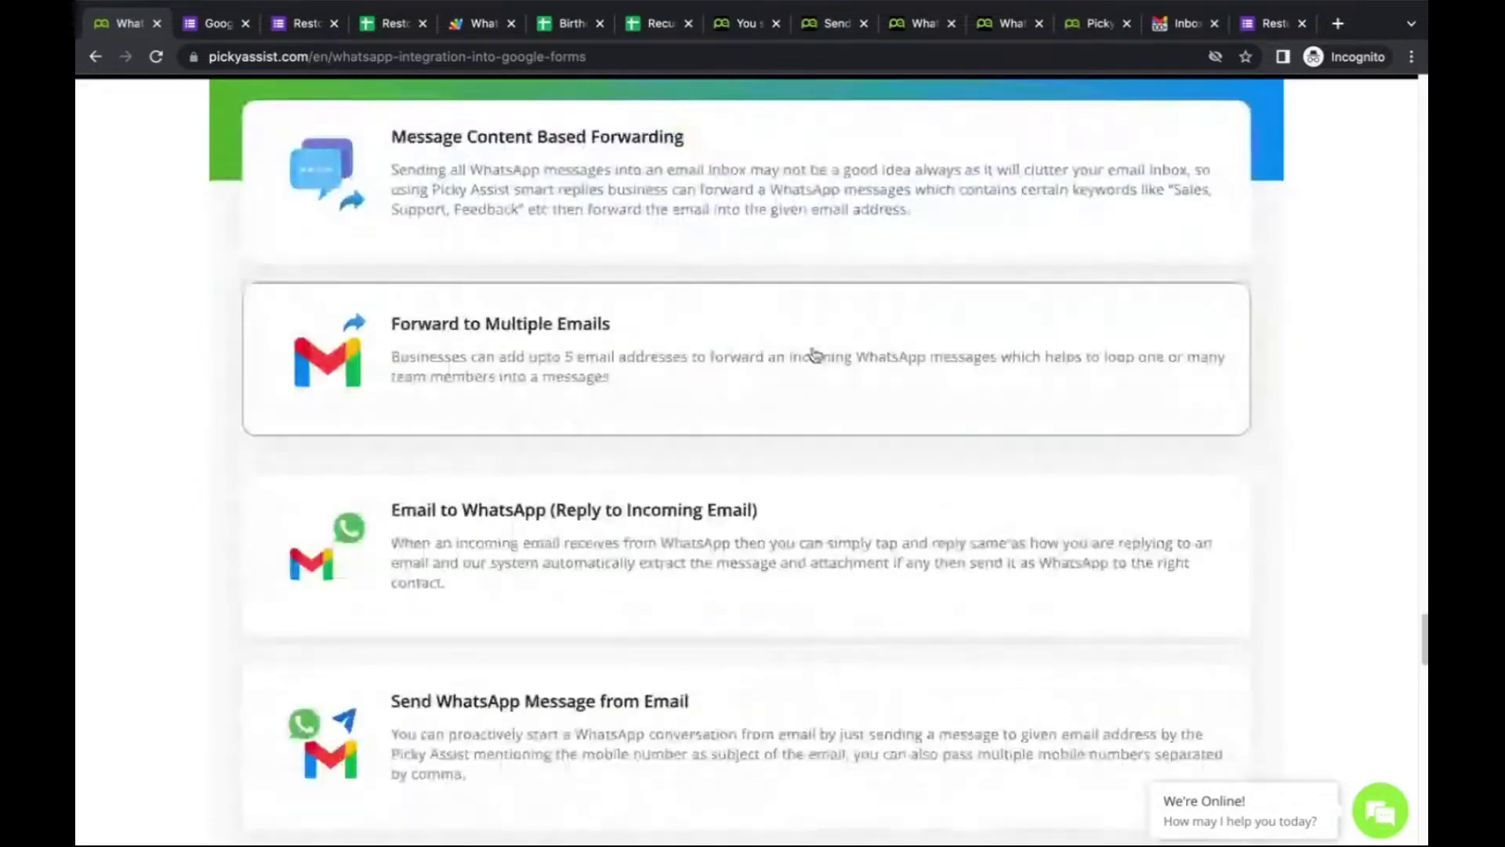
scroll(815, 354, "down", 1)
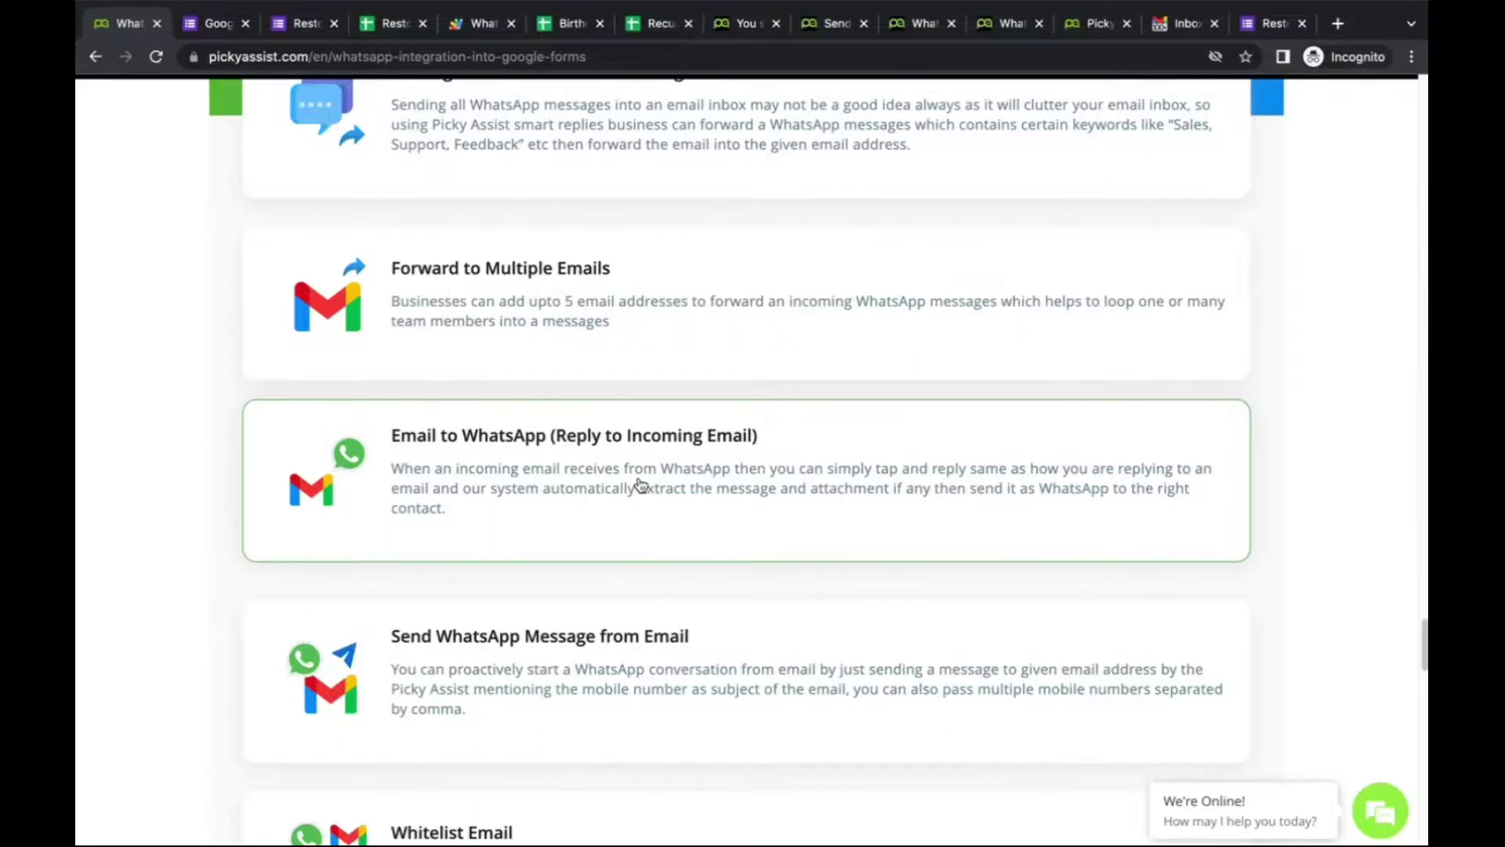
scroll(646, 486, "down", 1)
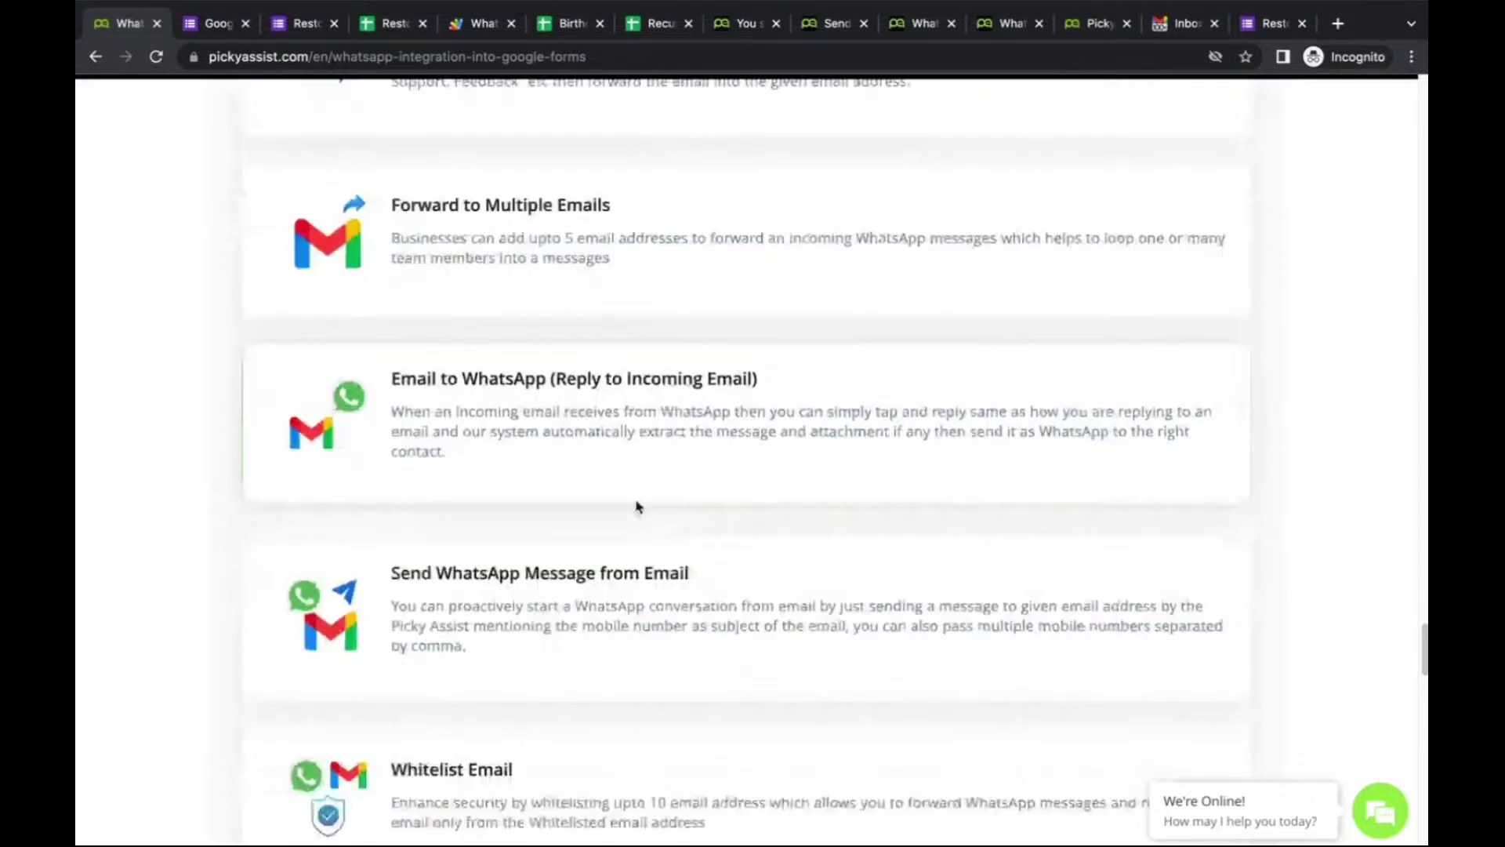
scroll(638, 544, "down", 1)
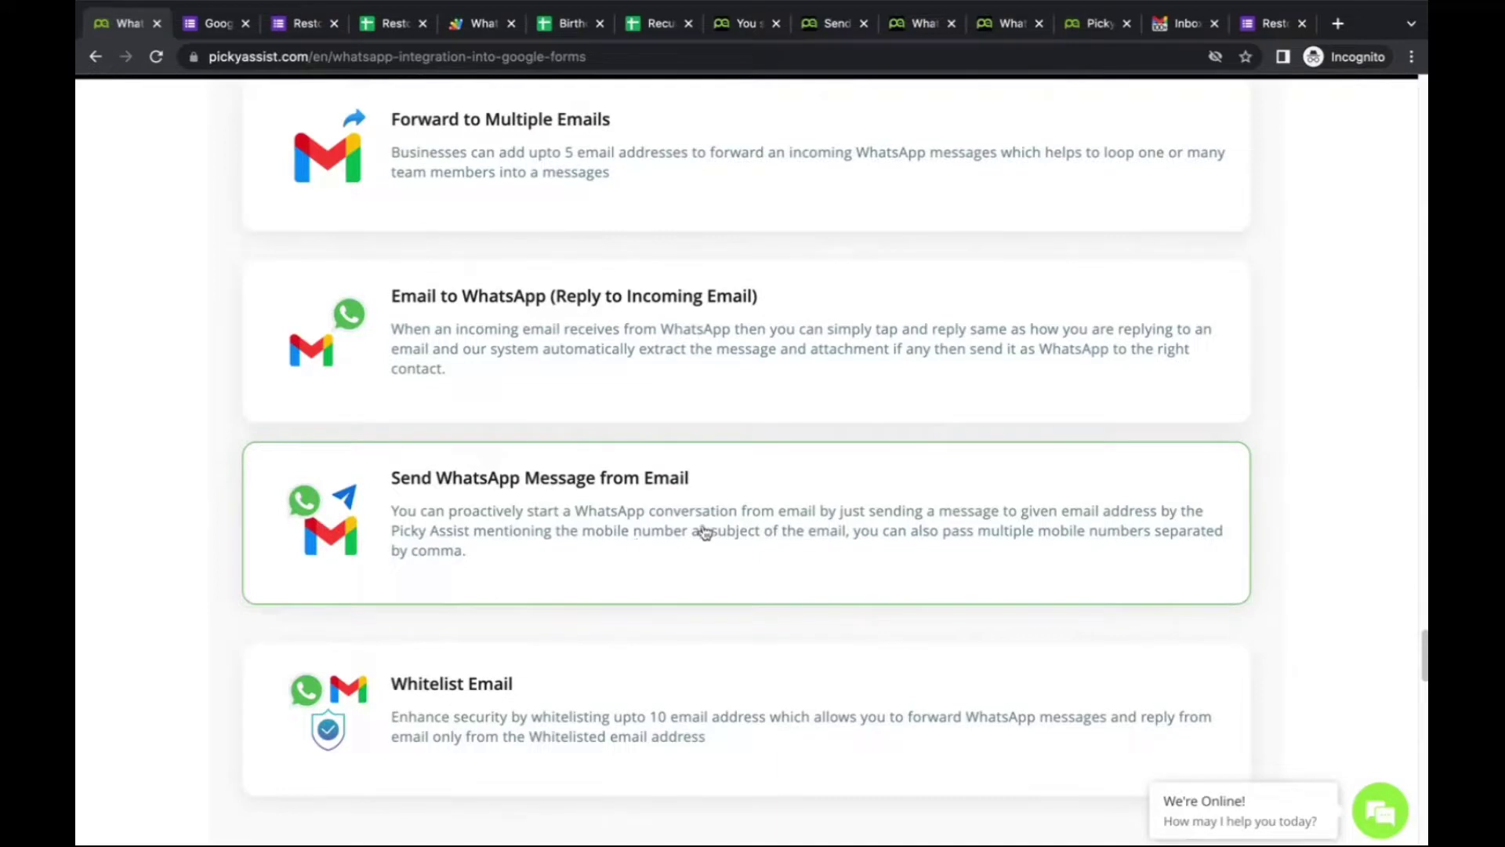
scroll(702, 541, "down", 2)
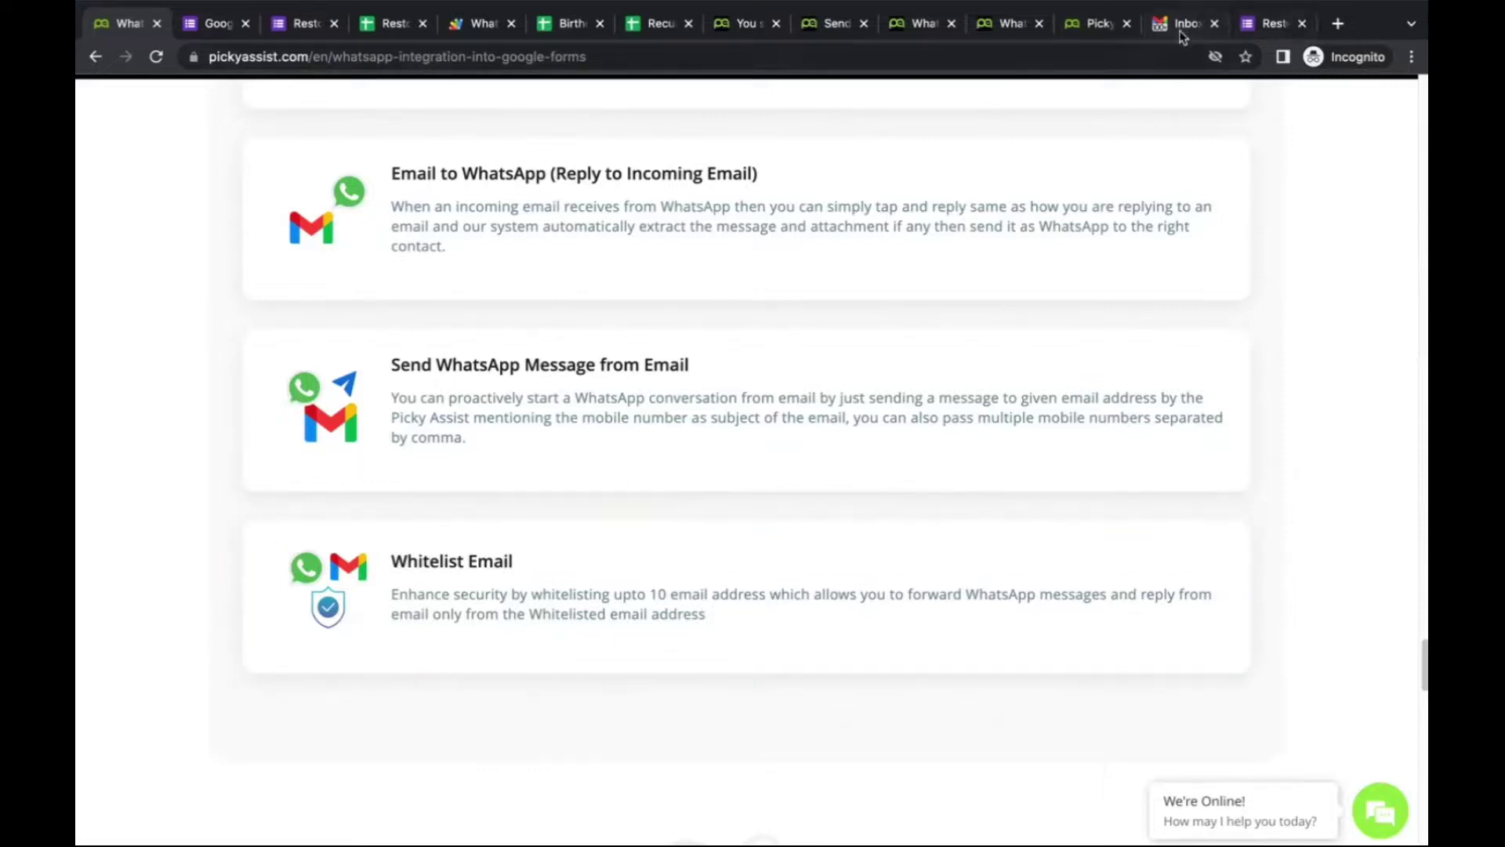
Step: In Picky Assist, go to More Menus > Settings > Apps to list the connected integrations
left_click(1109, 27)
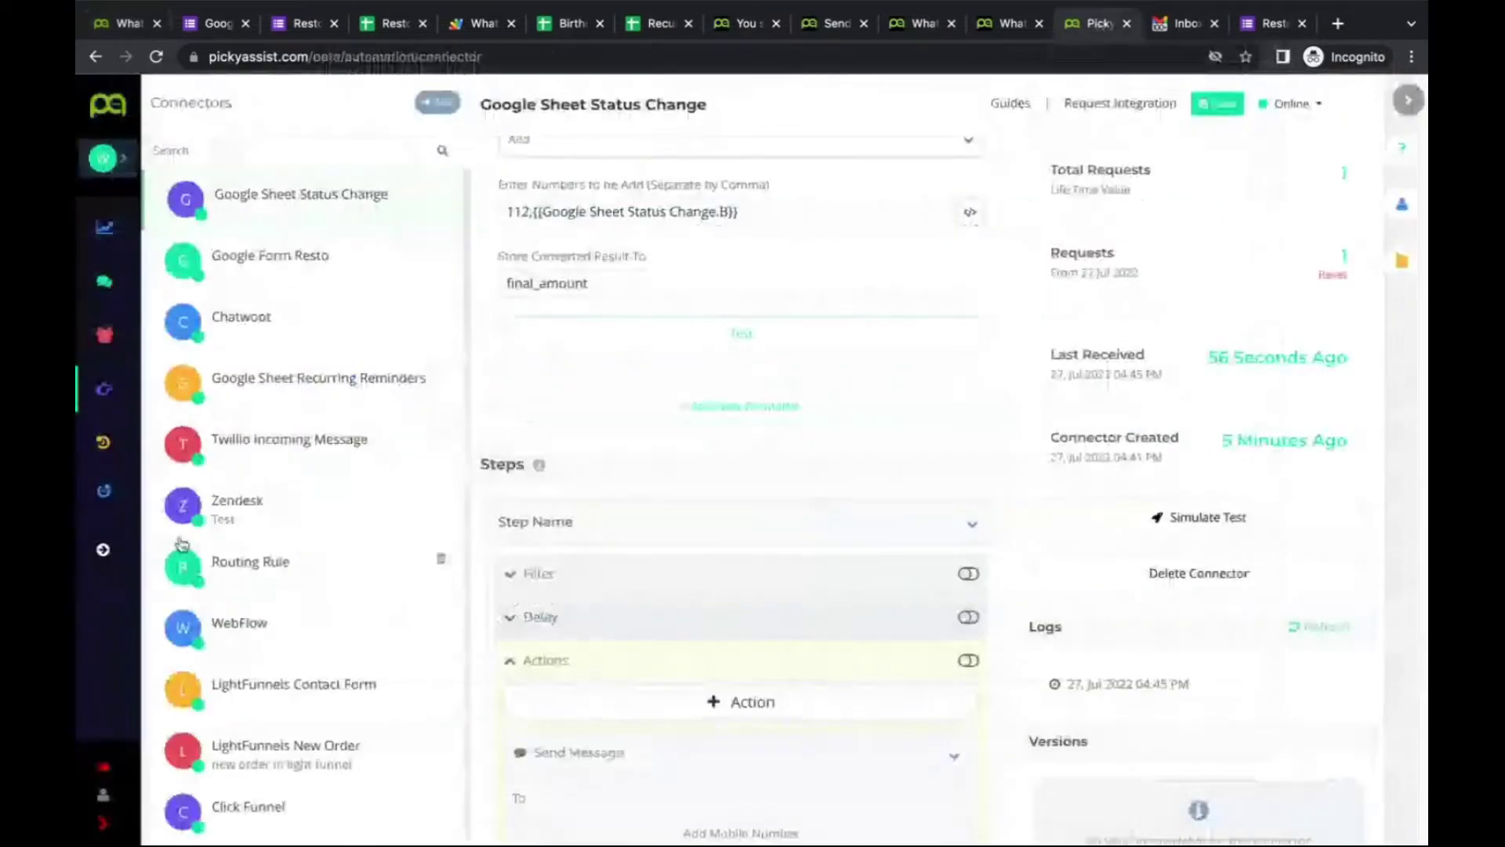
left_click(149, 551)
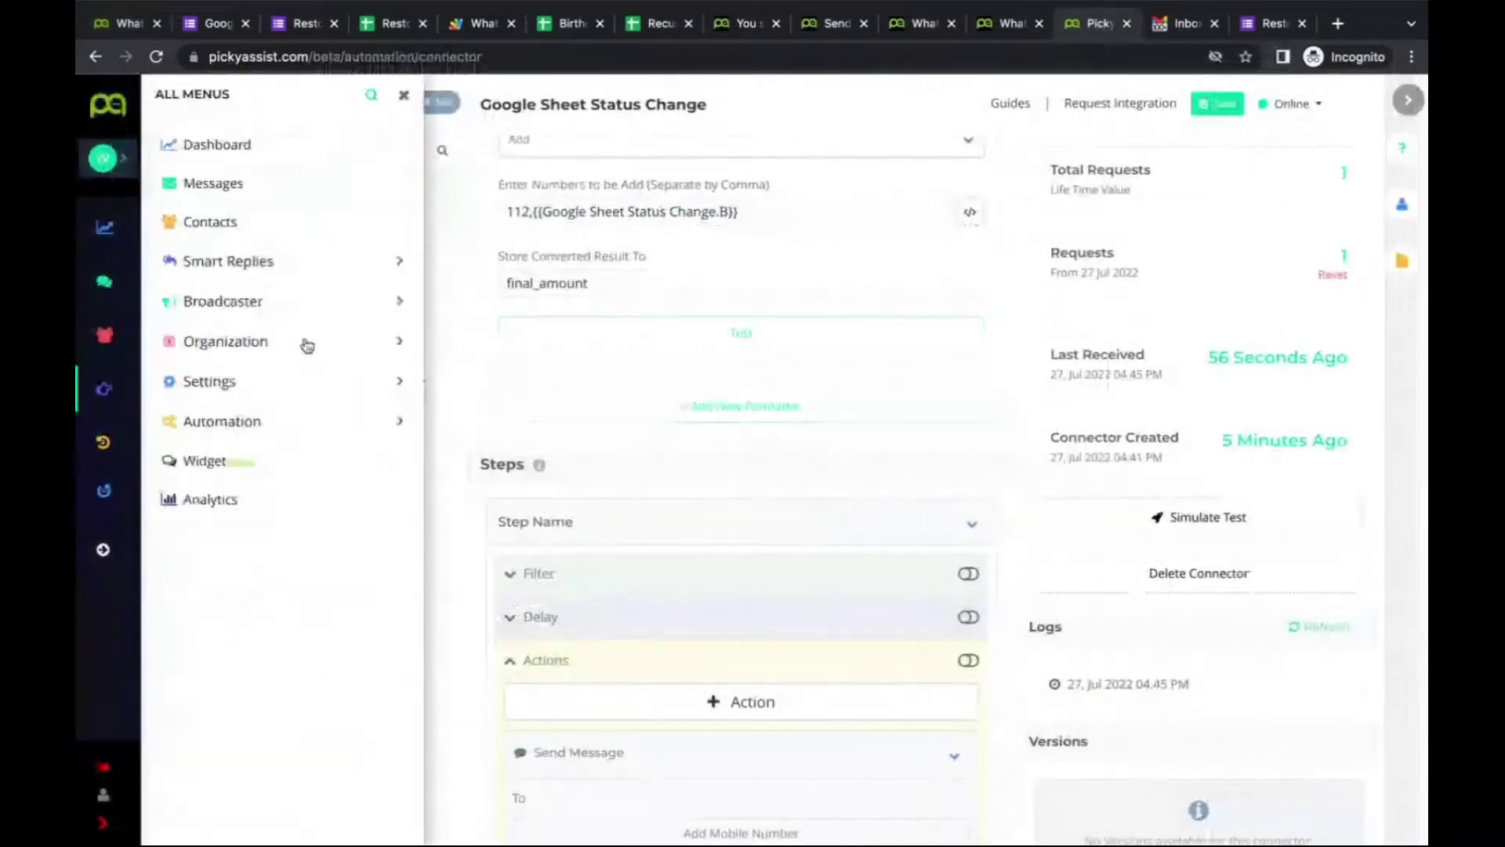
left_click(307, 345)
left_click(306, 345)
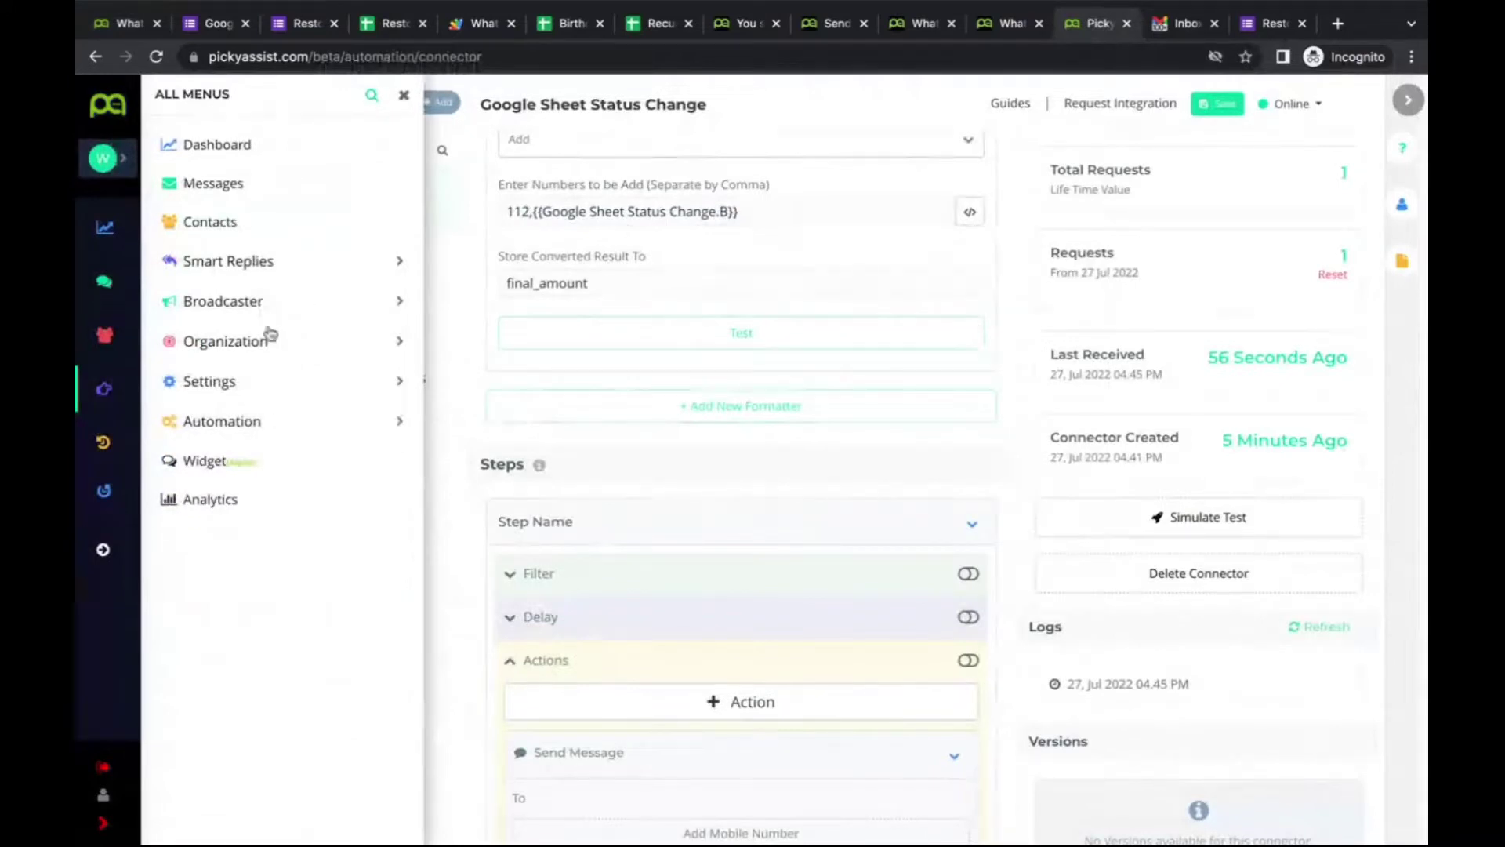
left_click(289, 424)
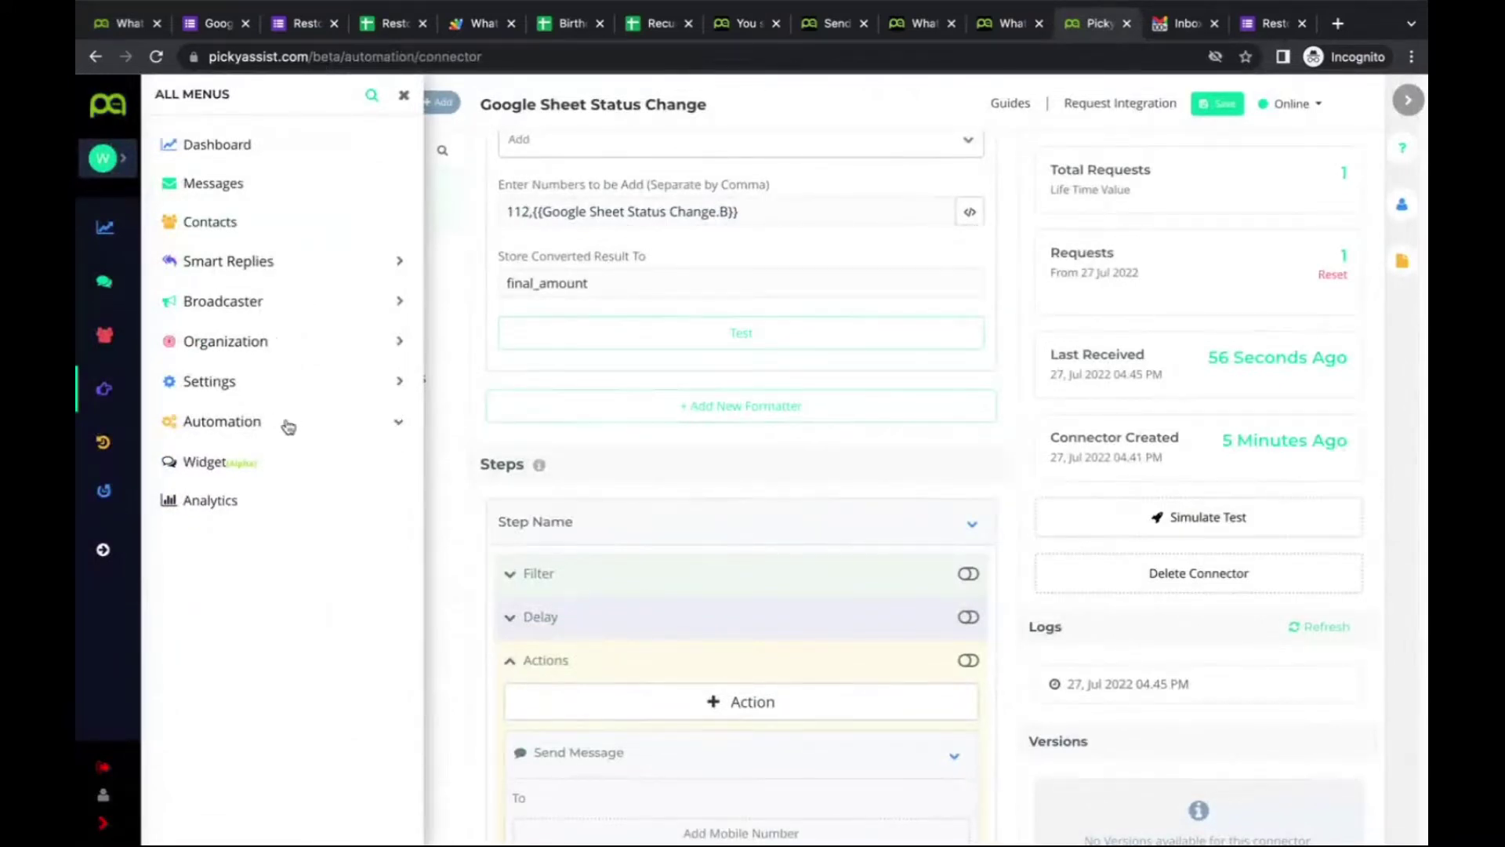
left_click(267, 397)
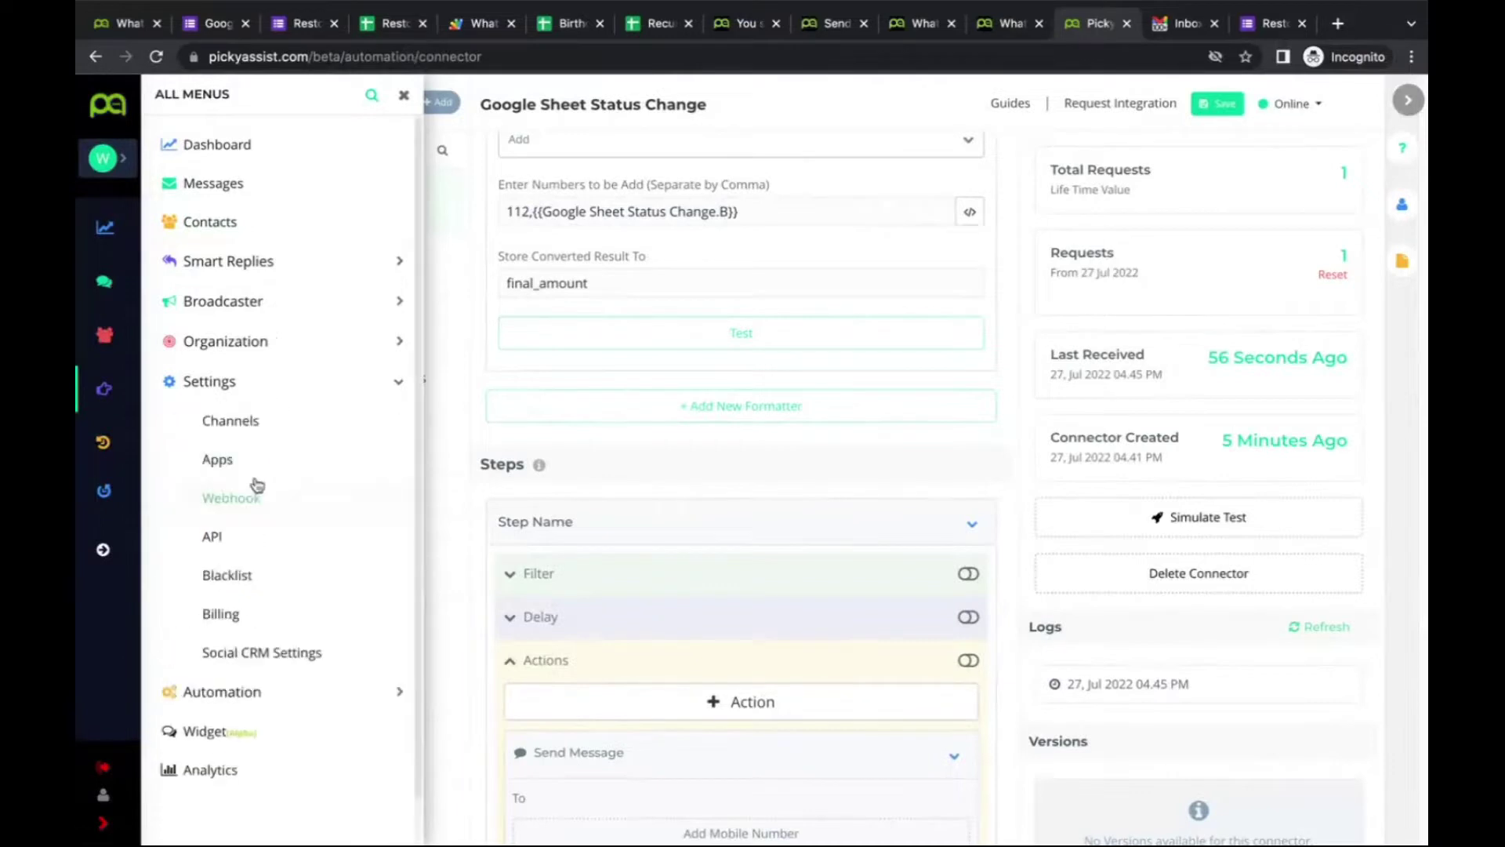
left_click(255, 488)
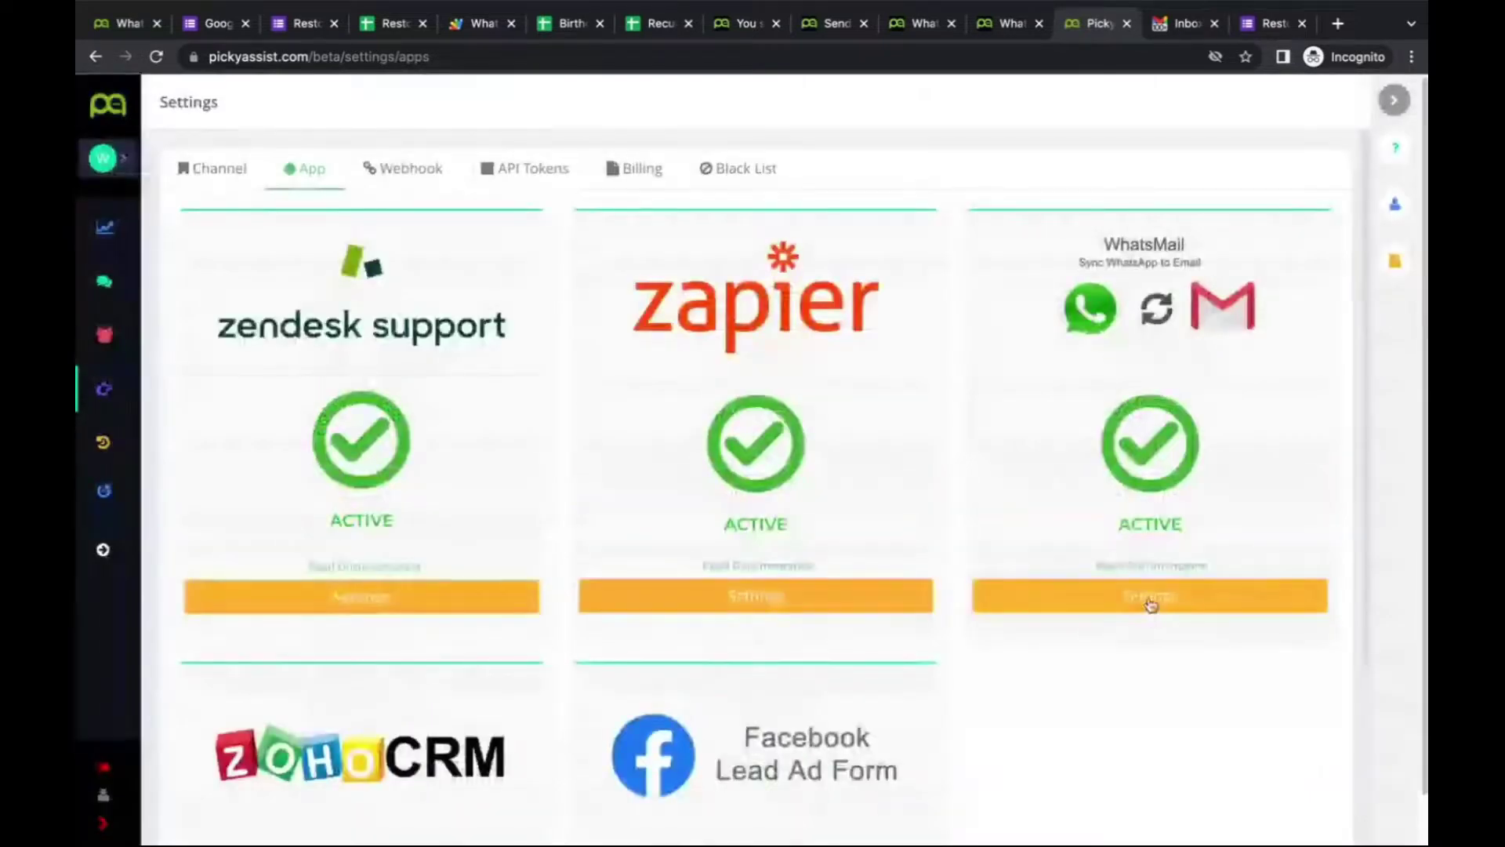
Step: Open the WhatsMail card's settings and copy the Proactive Email address
left_click(1150, 604)
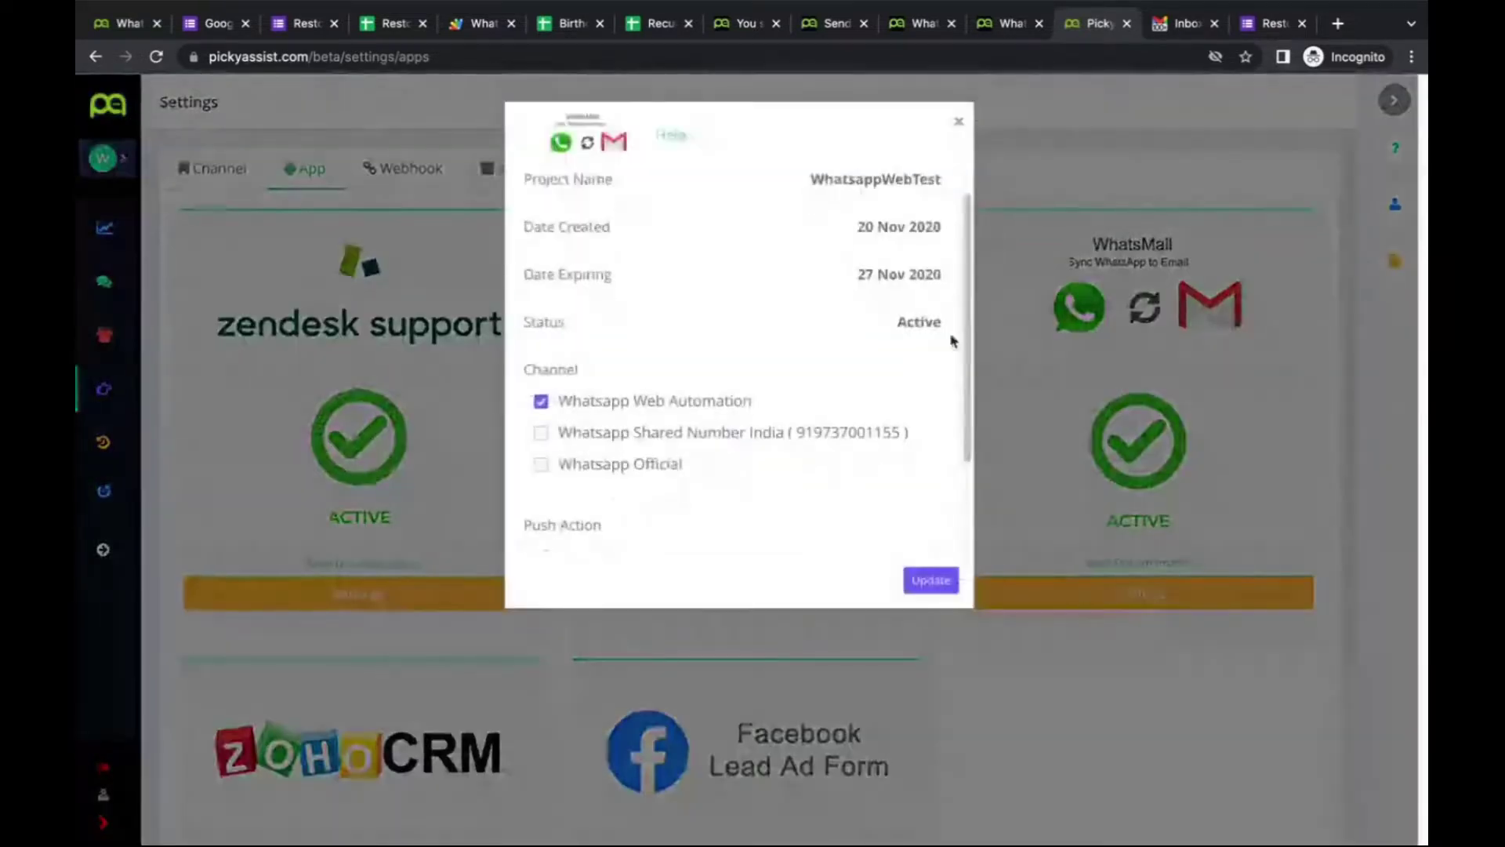
scroll(697, 433, "down", 2)
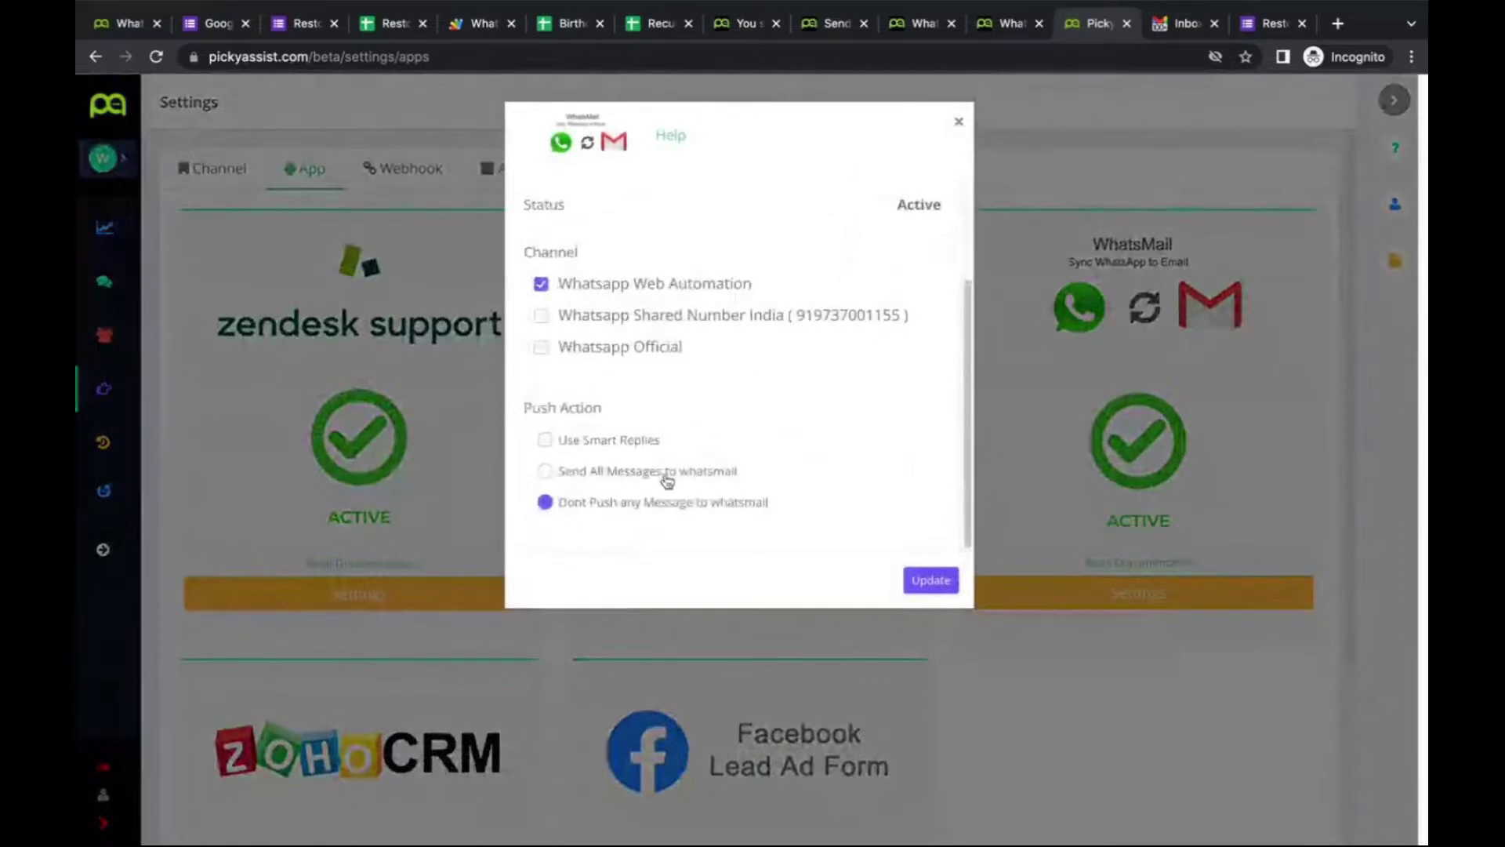
scroll(646, 482, "down", 5)
scroll(809, 498, "down", 1)
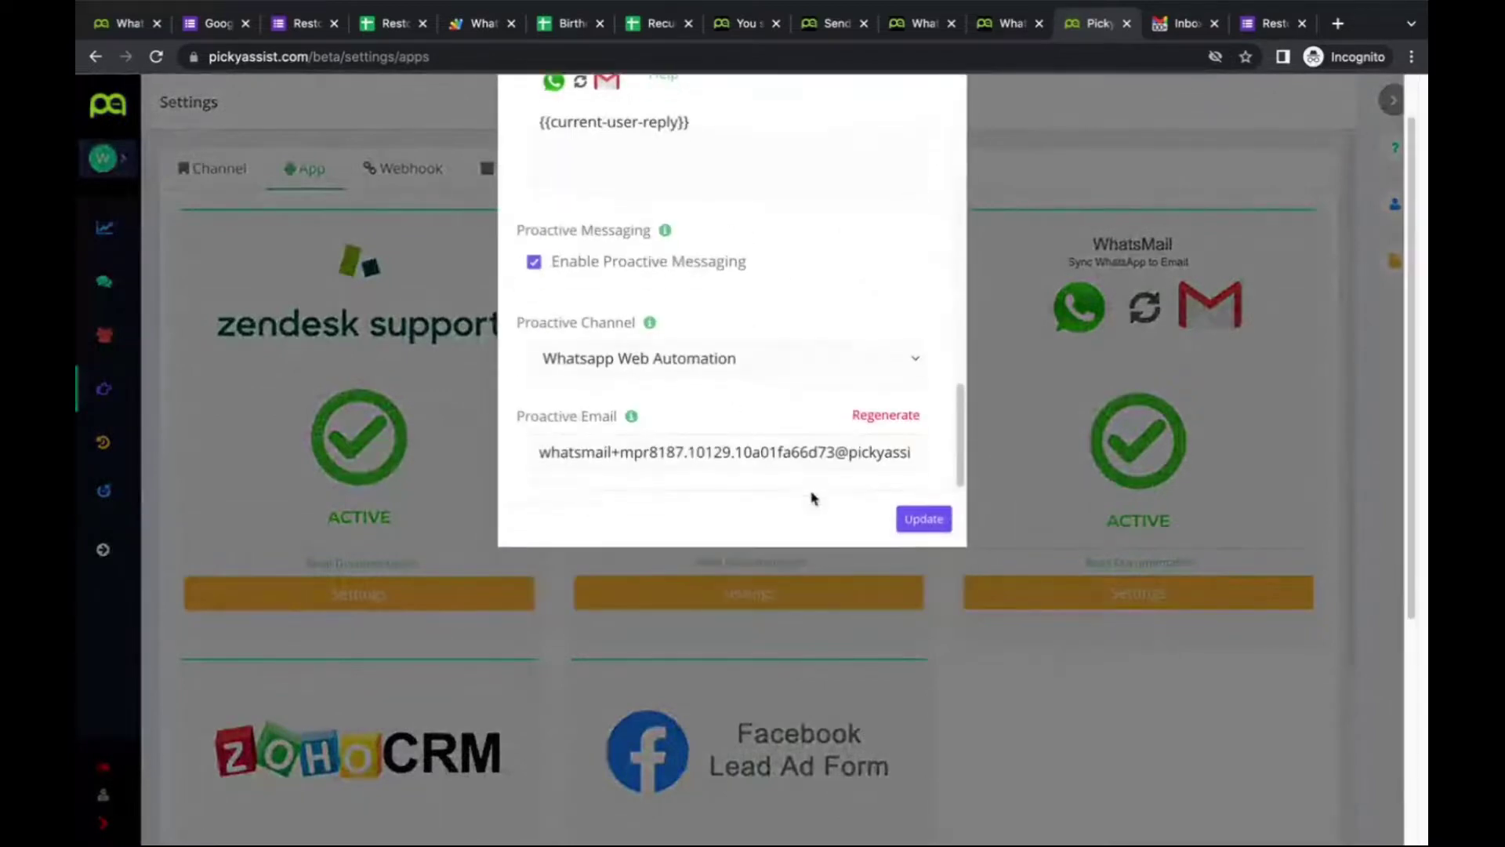
scroll(728, 331, "up", 5)
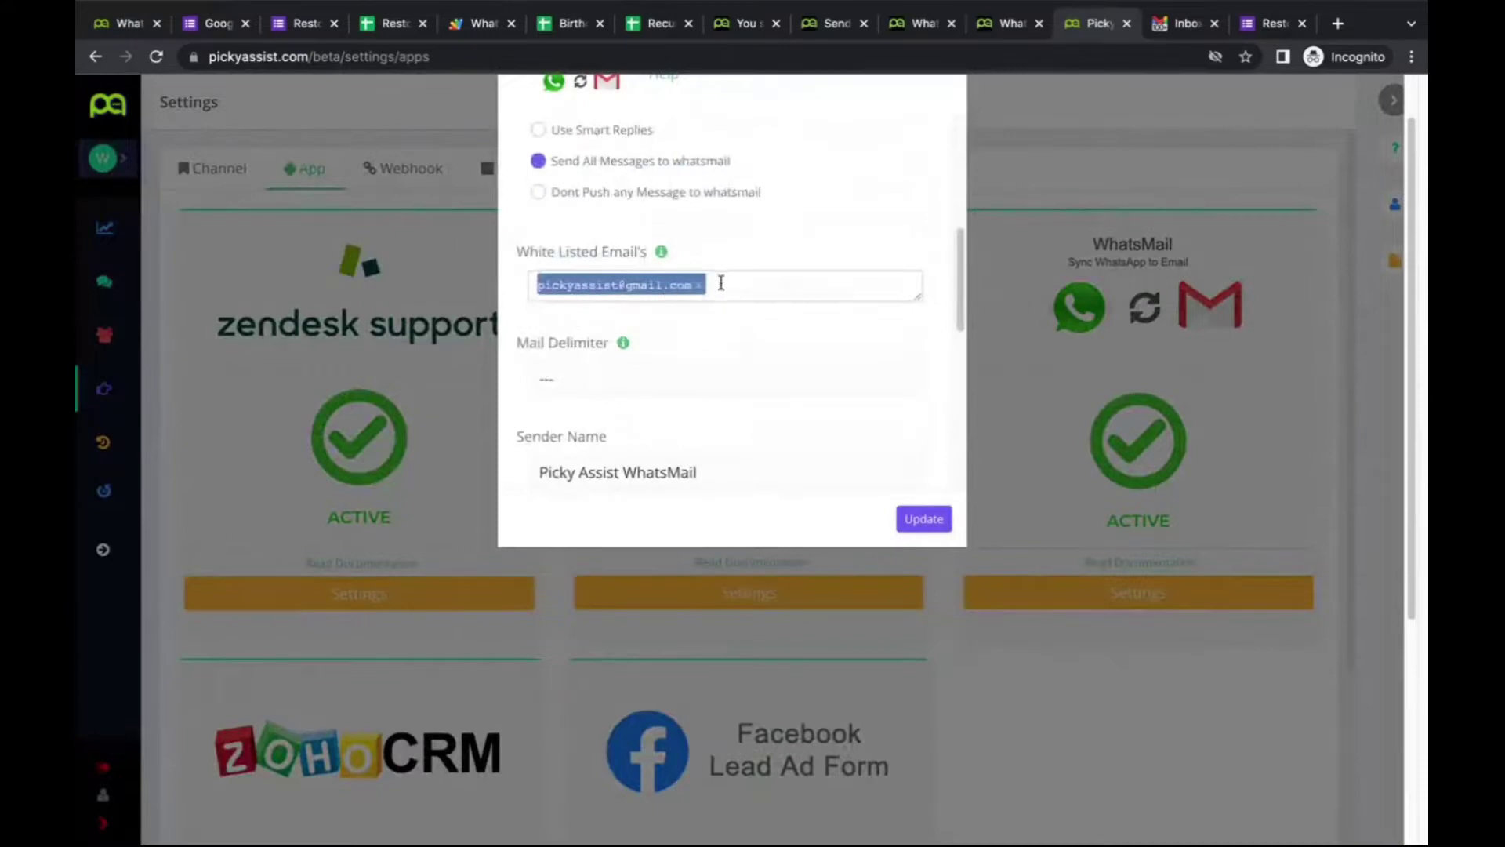
scroll(795, 461, "down", 6)
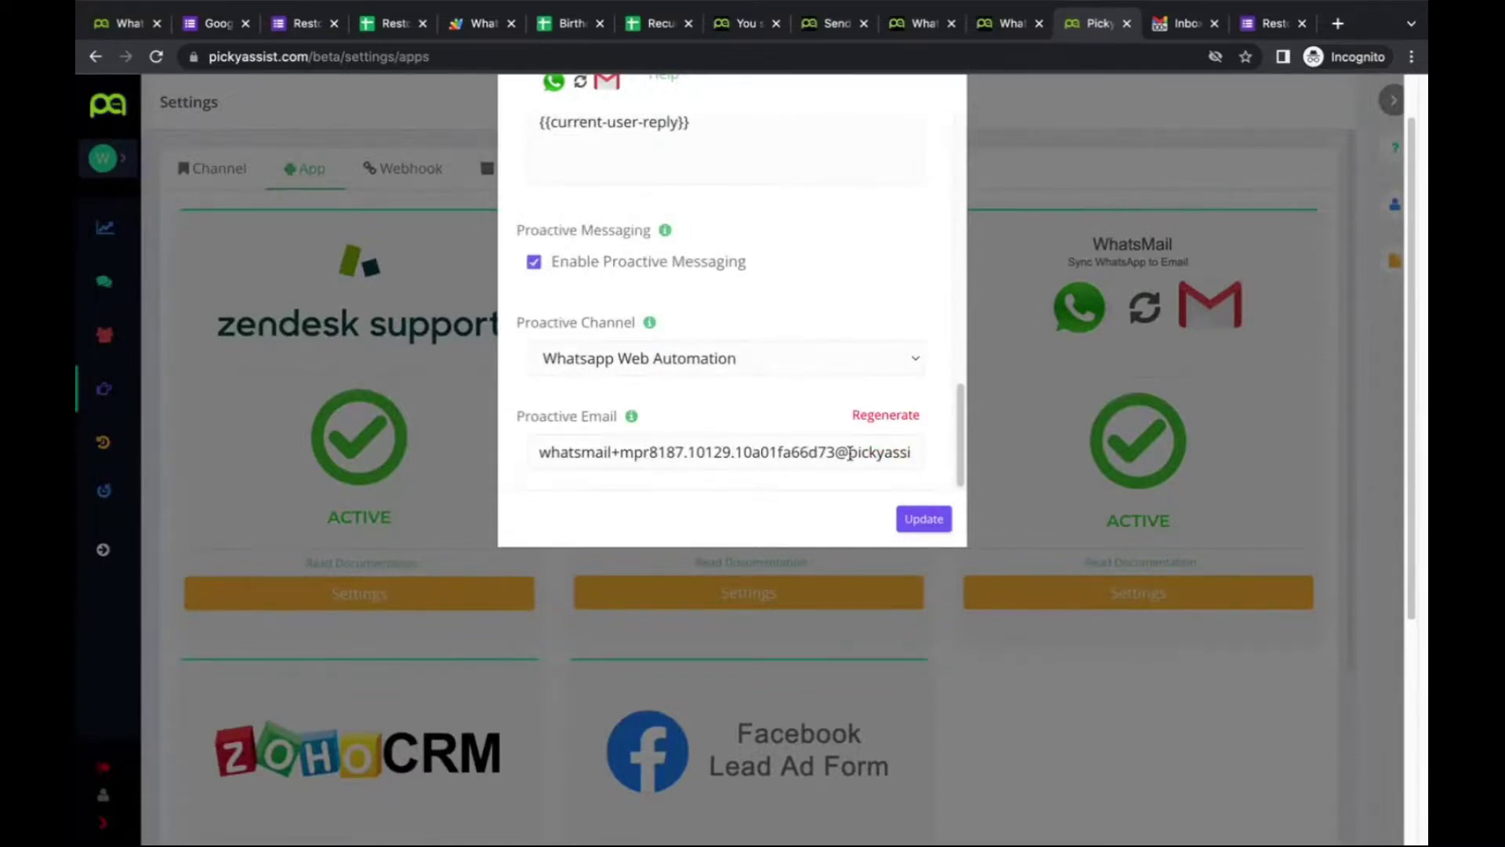
left_click(690, 452)
scroll(784, 439, "down", 3)
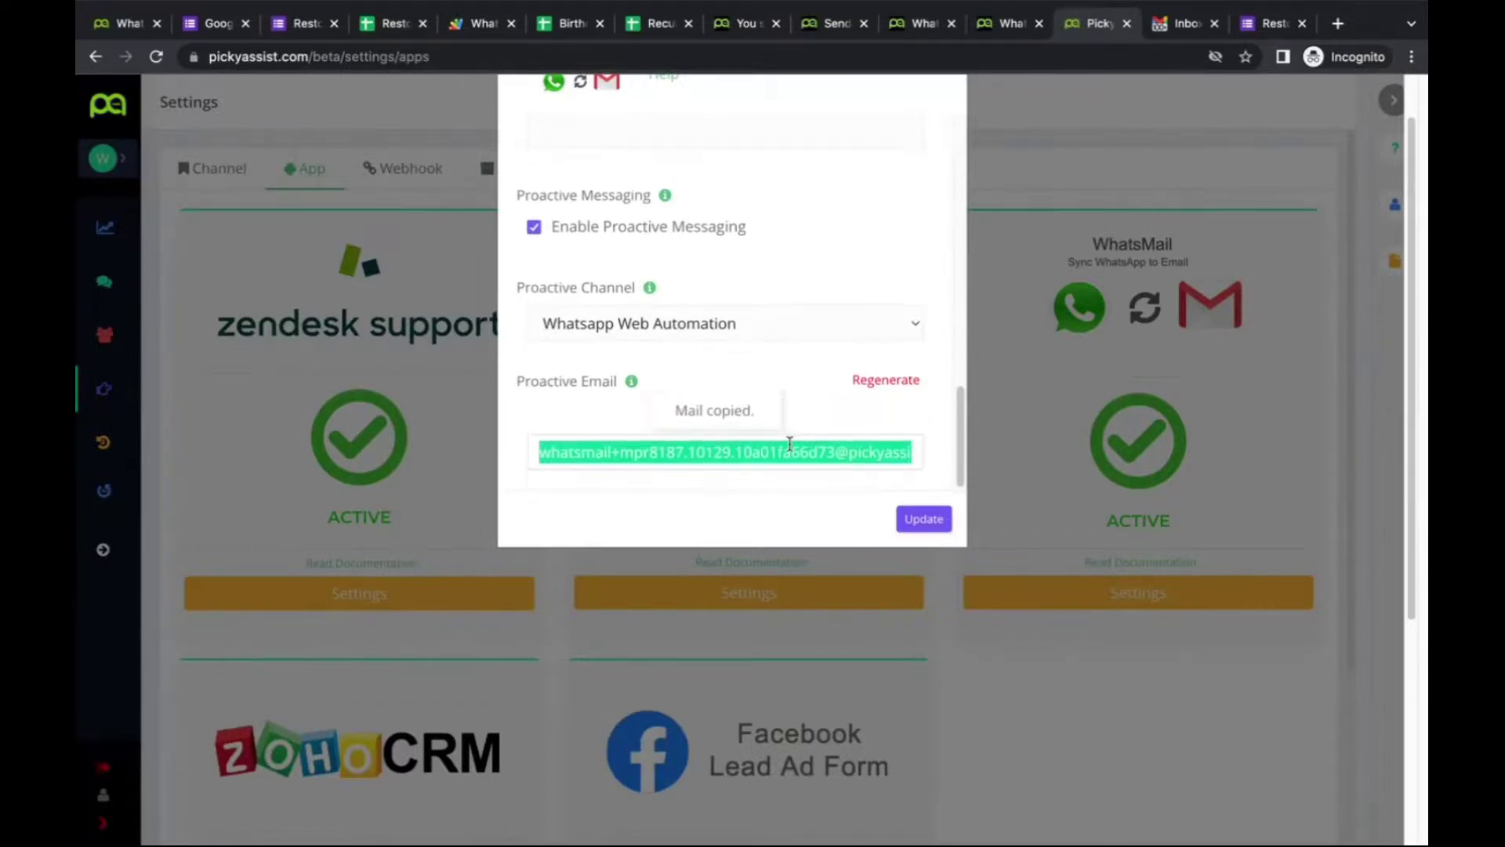
left_click(1167, 27)
Step: Compose an email to the copied WhatsMail address, WhatsApp number as subject, body 'Hello / This is message from email'
key("c")
key("ctrl+v")
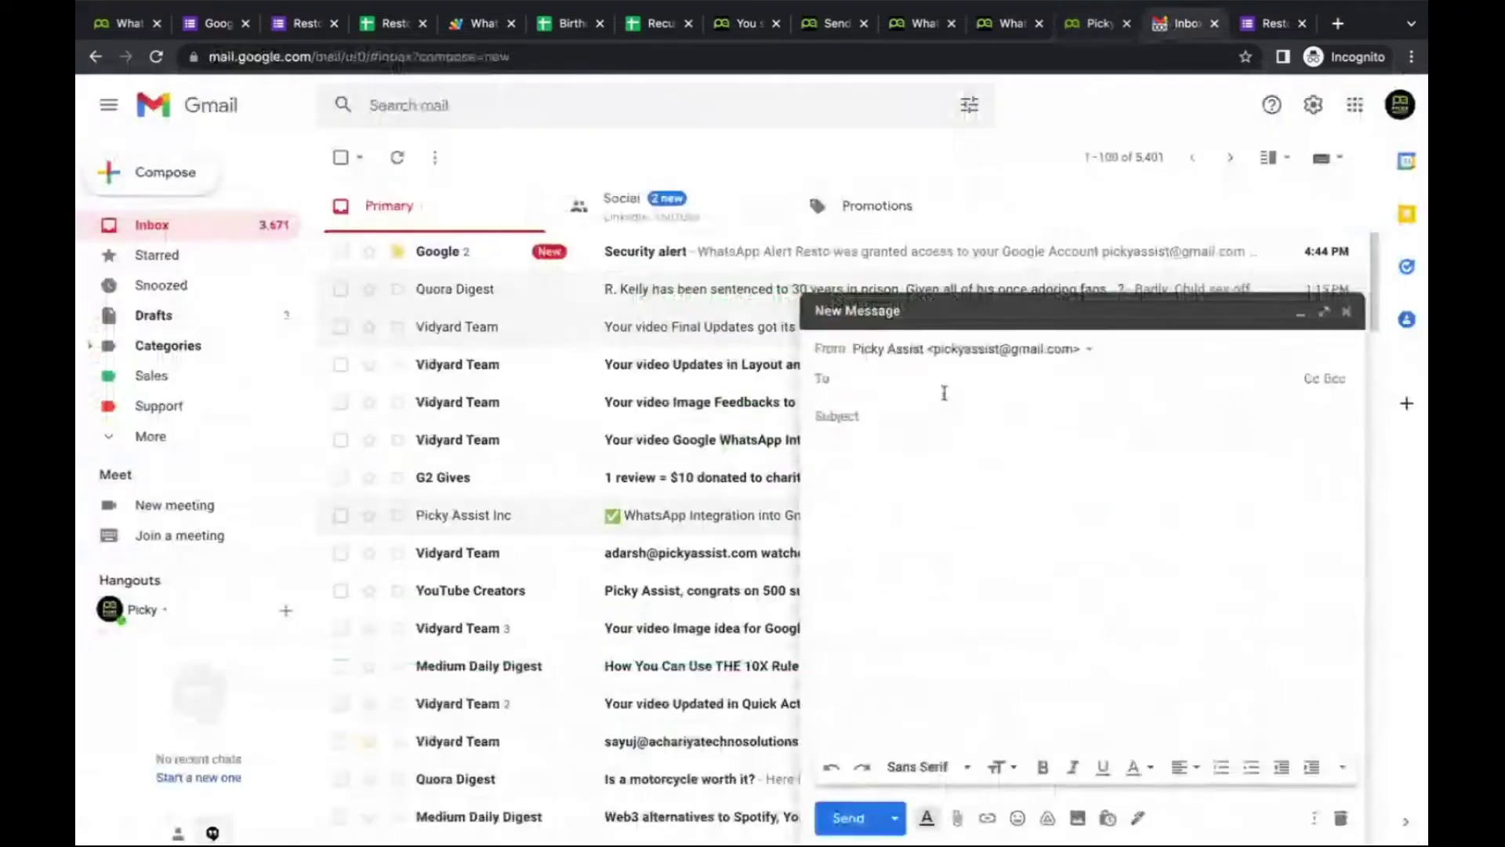
key("Tab")
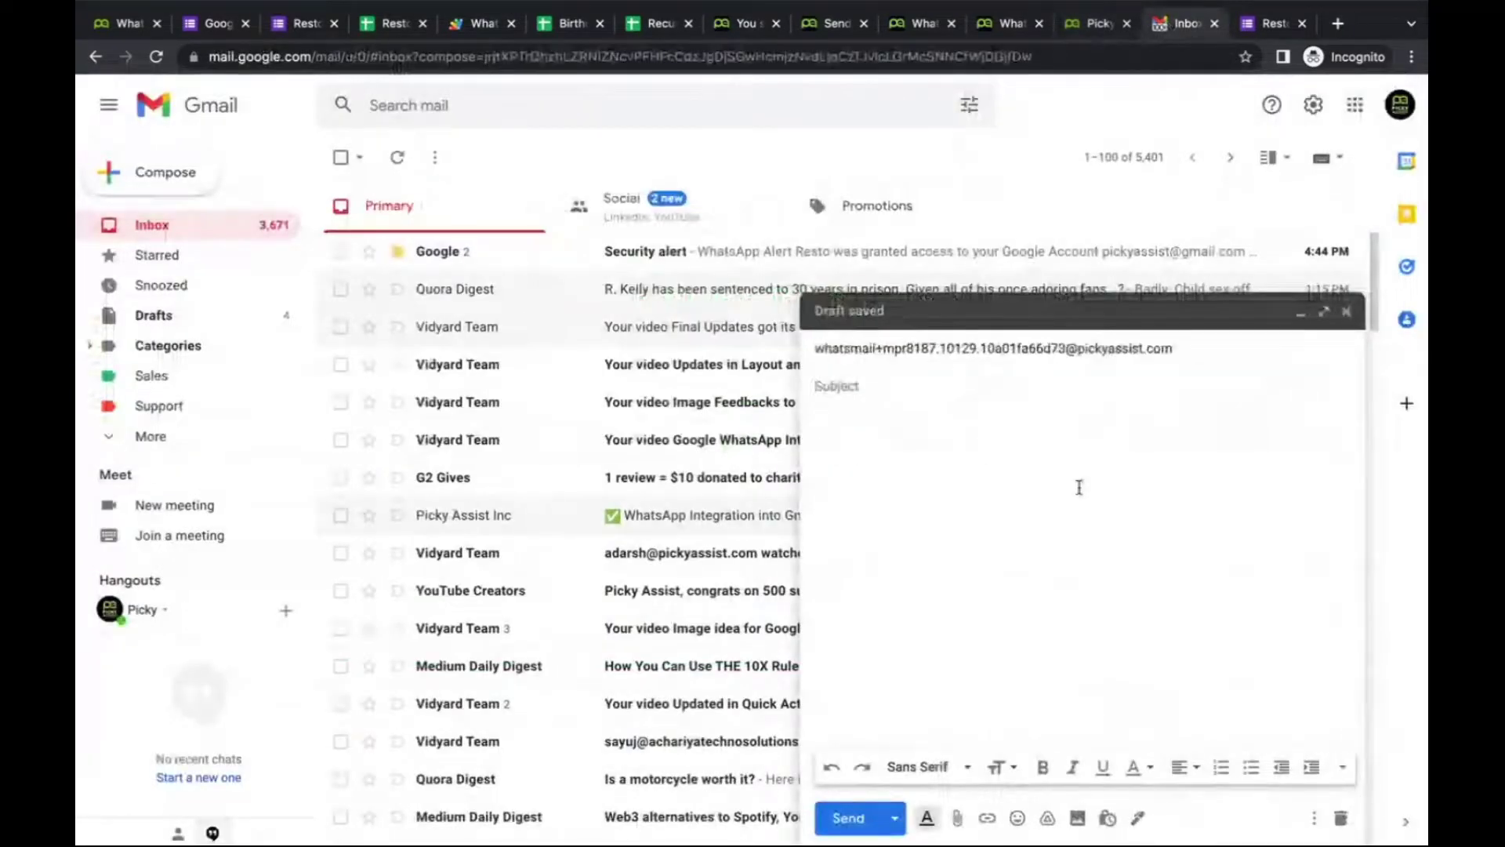
left_click(1016, 502)
type("Hello")
key("Return")
key("Return")
type("This is message")
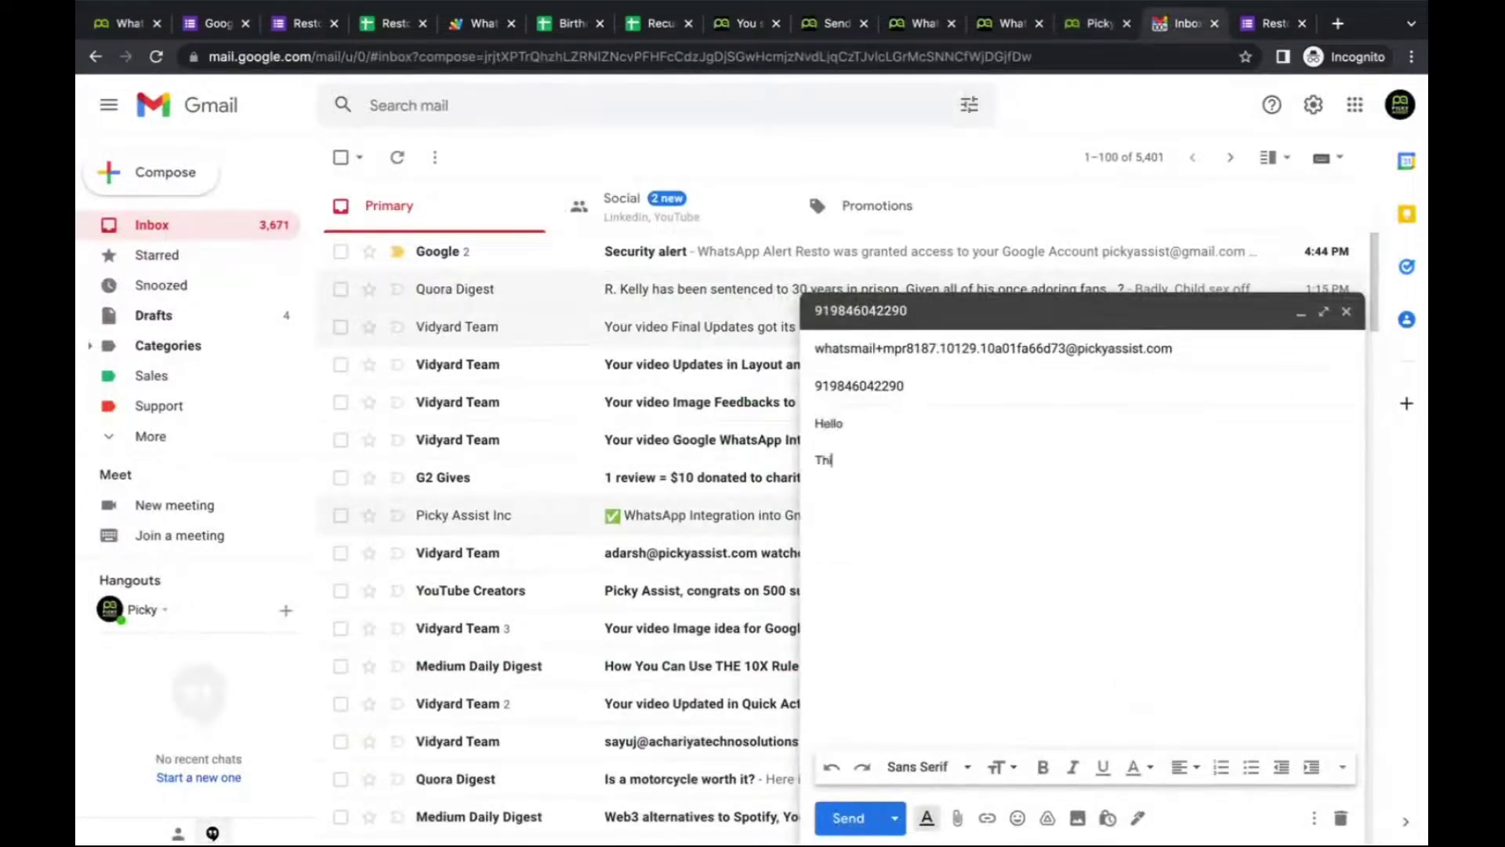
type(" from email")
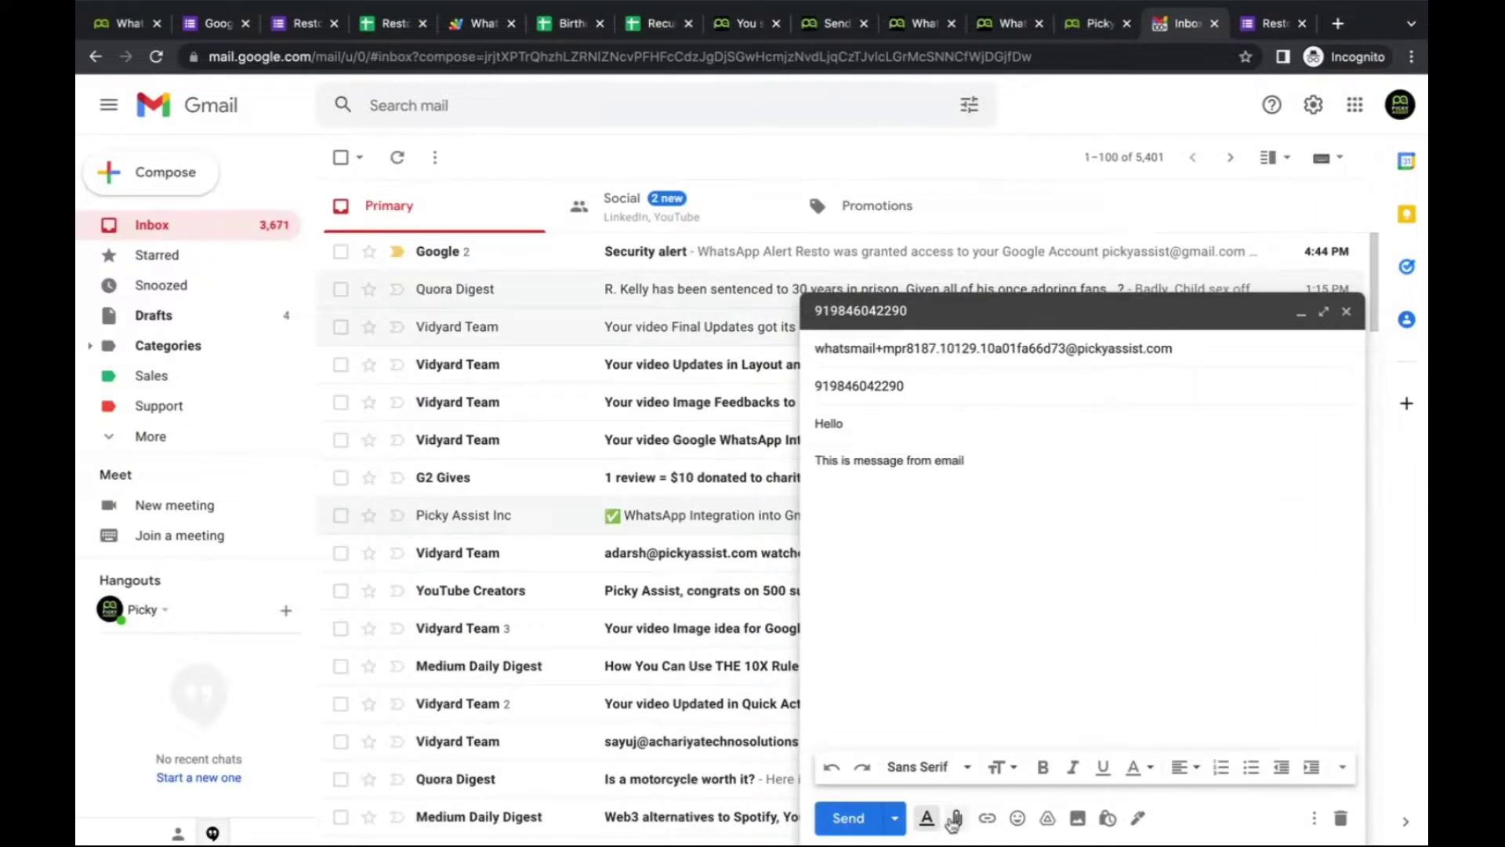
Step: Attach webinarAutomate-Your-Business6.jpg from Downloads to the draft and check the subject number
left_click(955, 818)
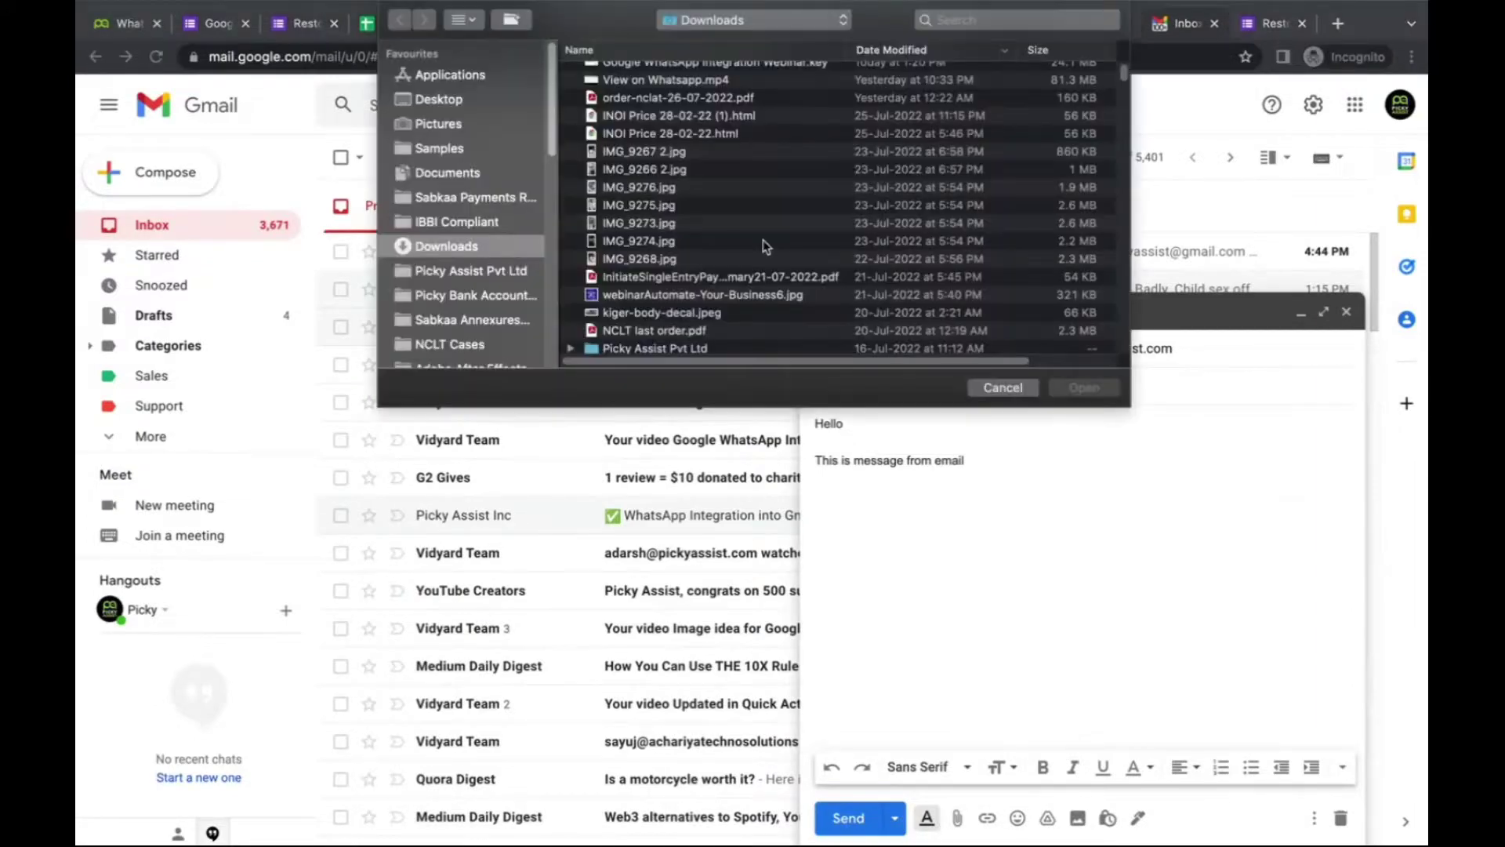
double_click(704, 294)
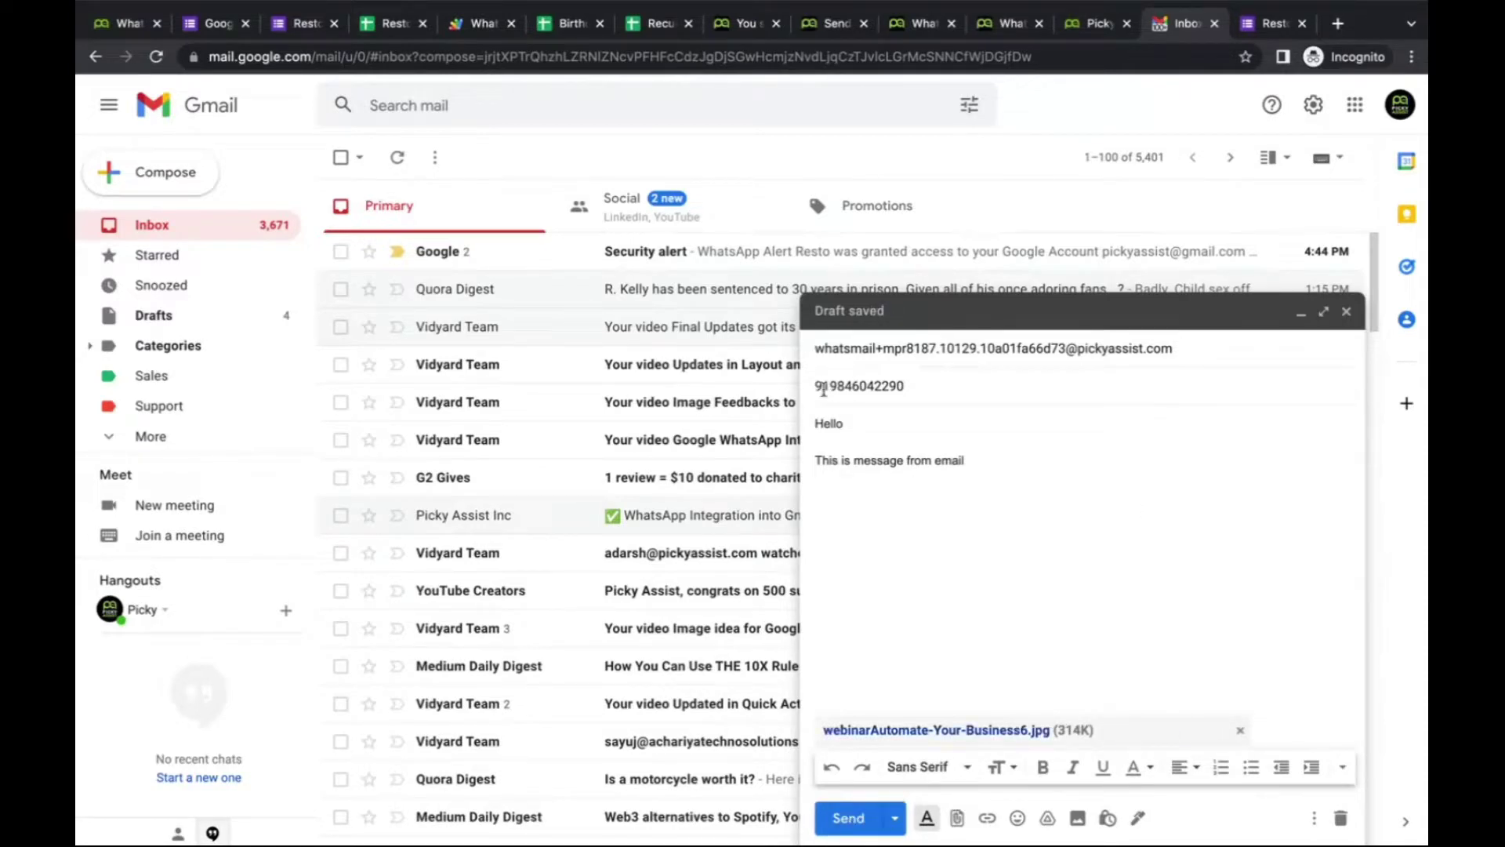
left_click_drag(817, 384, 910, 389)
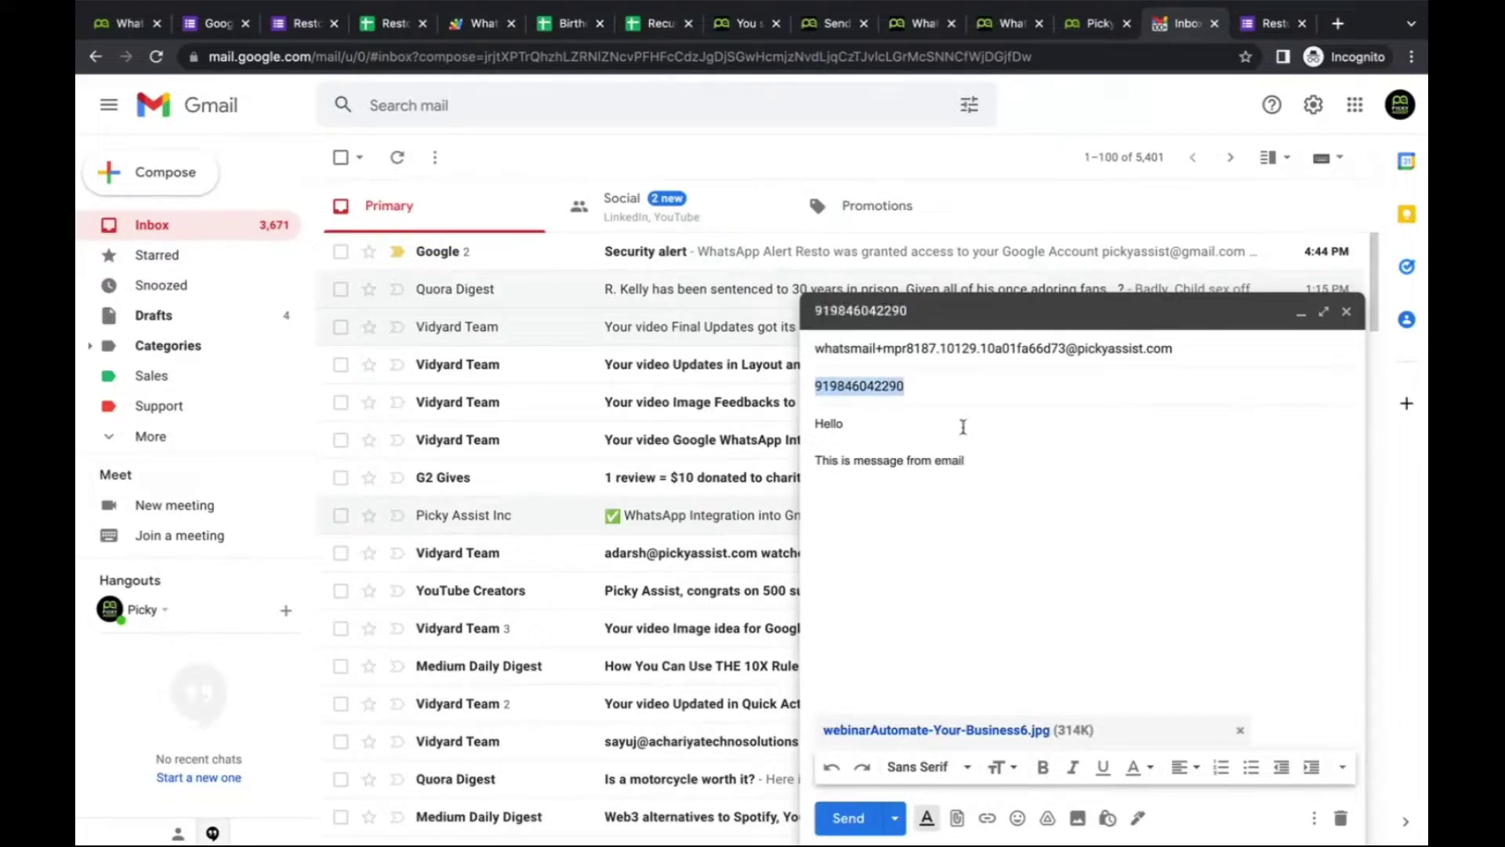
left_click(1022, 410)
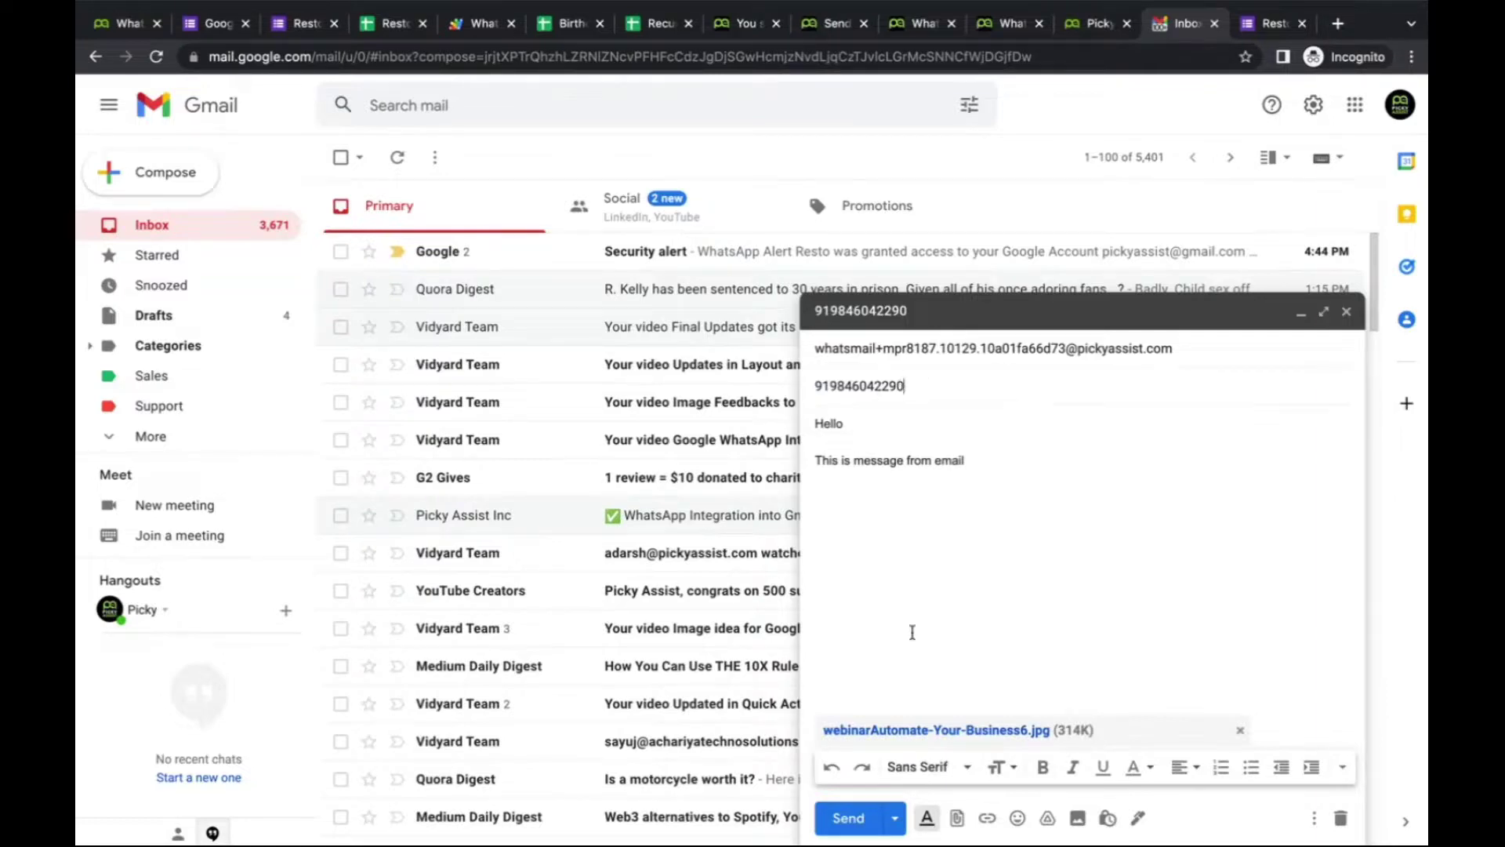
Step: Send the email and return to the Picky Assist tab
left_click(848, 817)
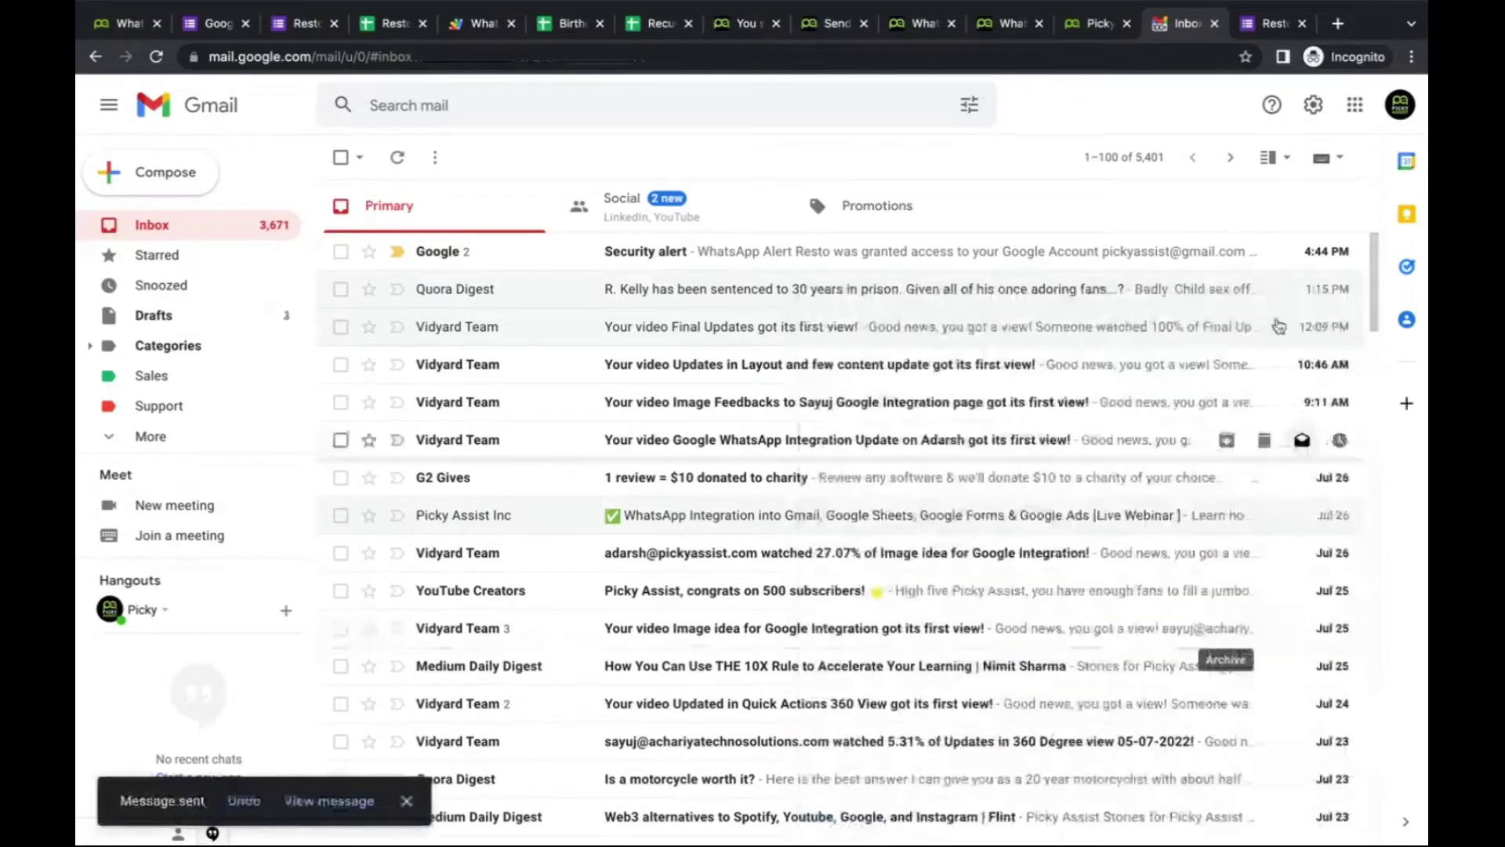
left_click(1093, 23)
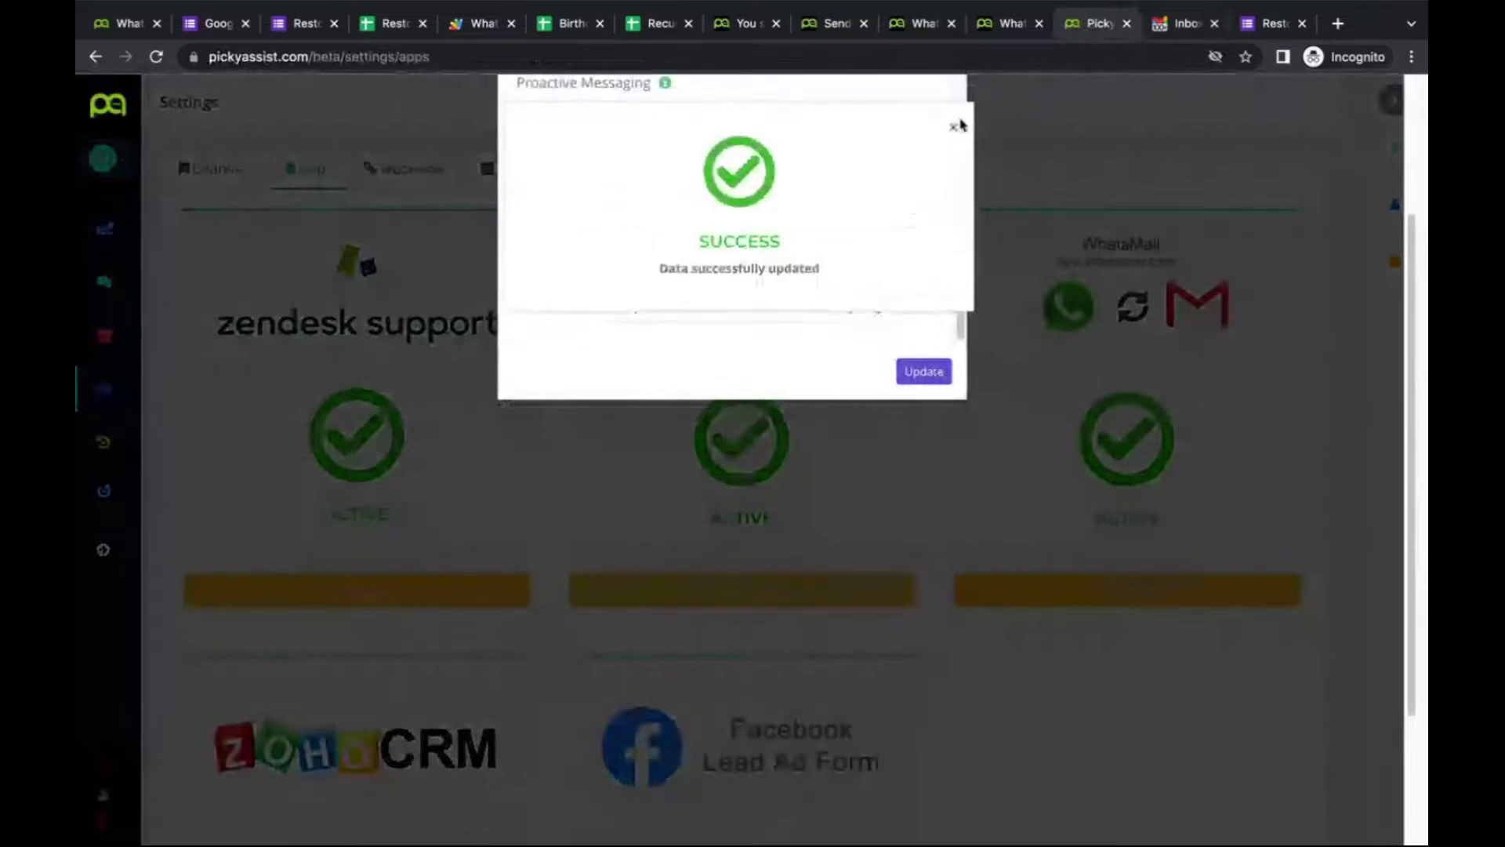
Step: Dismiss the success popup, look over the WhatsMail settings and close the dialog
left_click(956, 121)
scroll(854, 269, "up", 5)
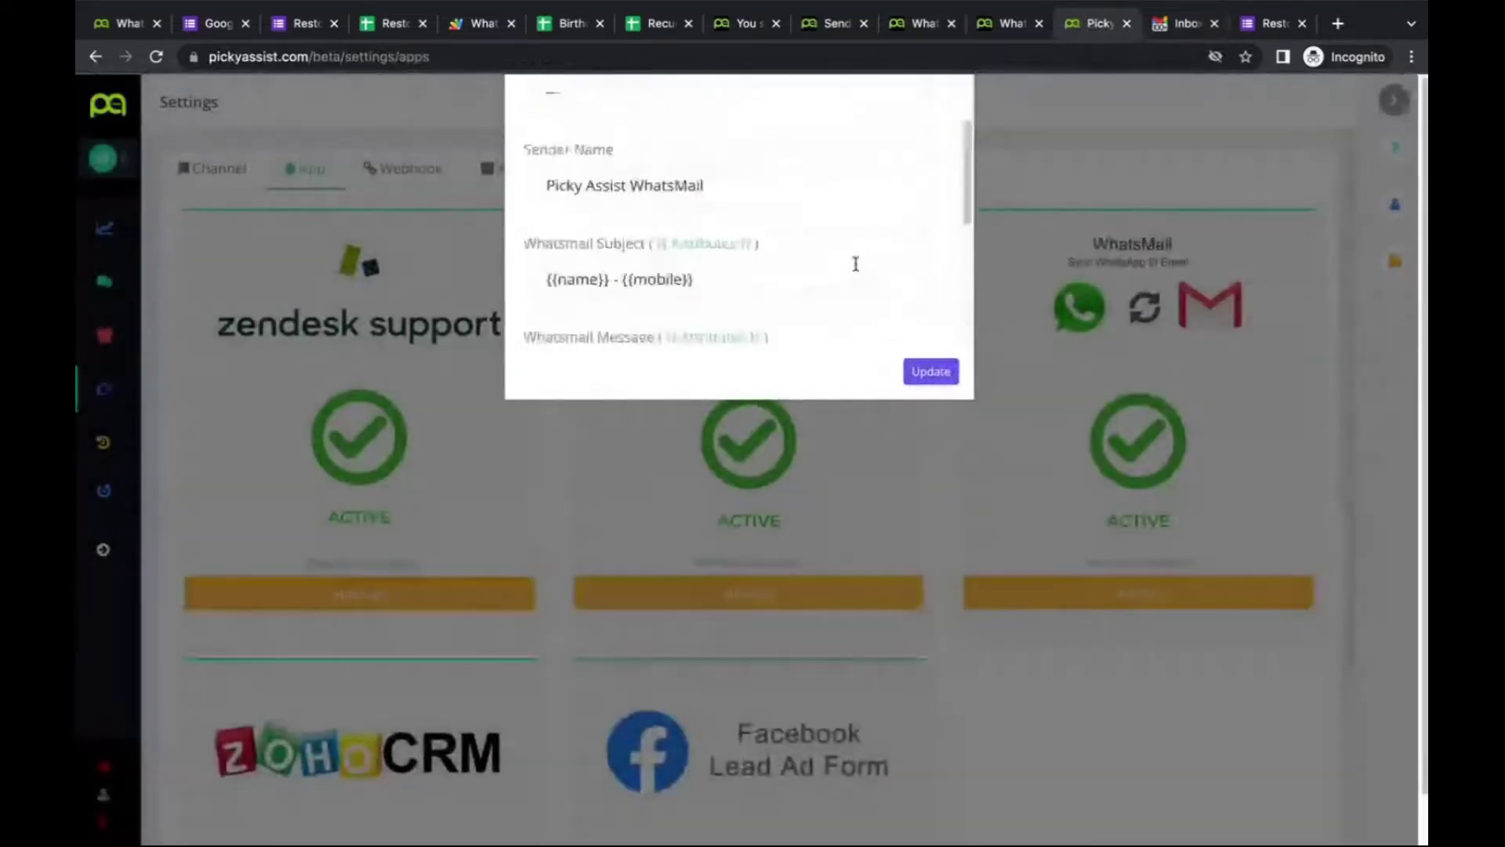
scroll(856, 267, "down", 5)
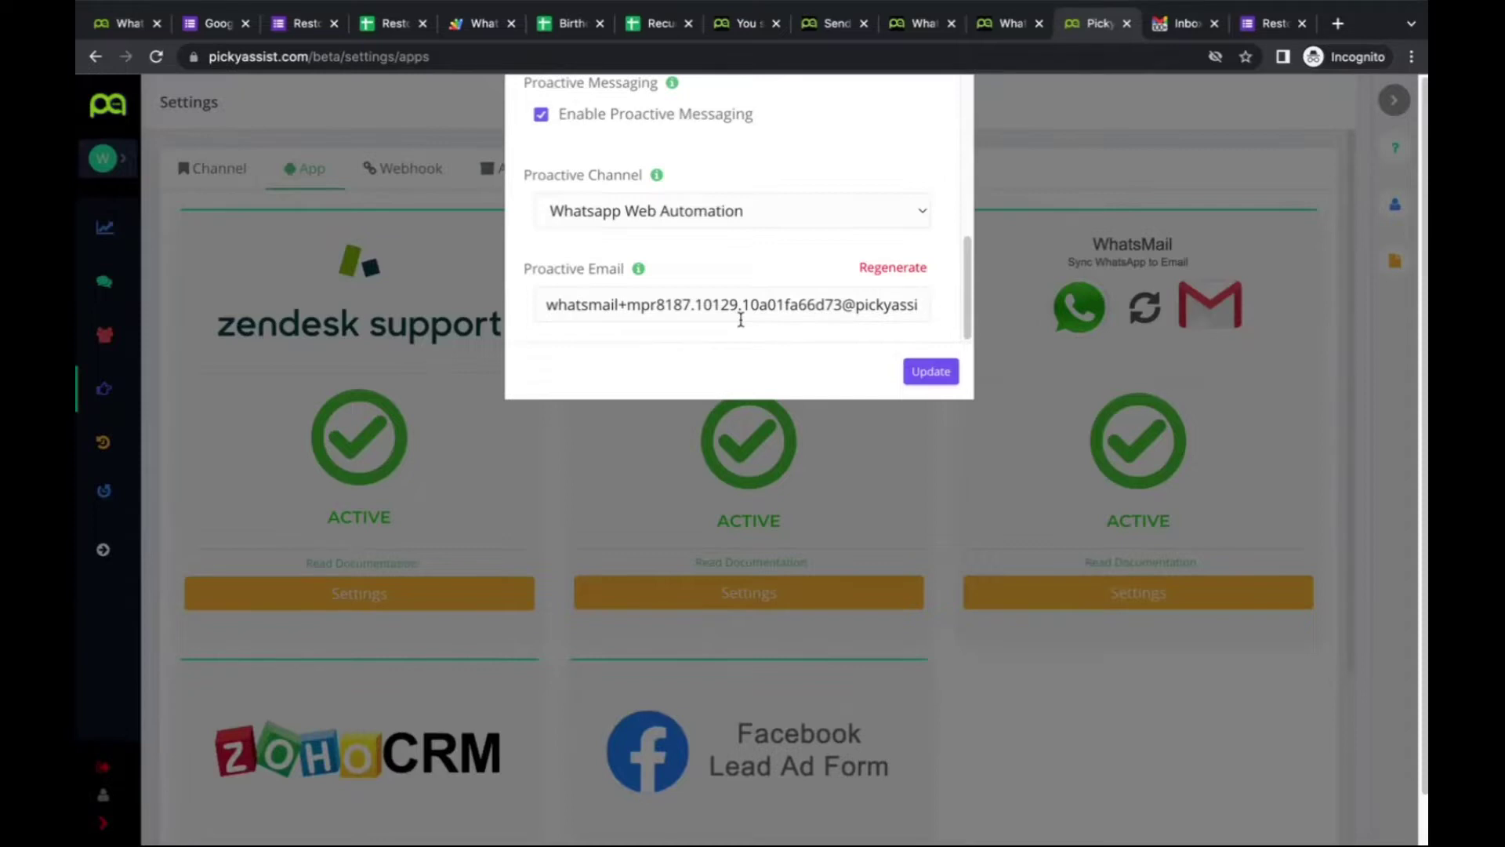
scroll(740, 319, "down", 1)
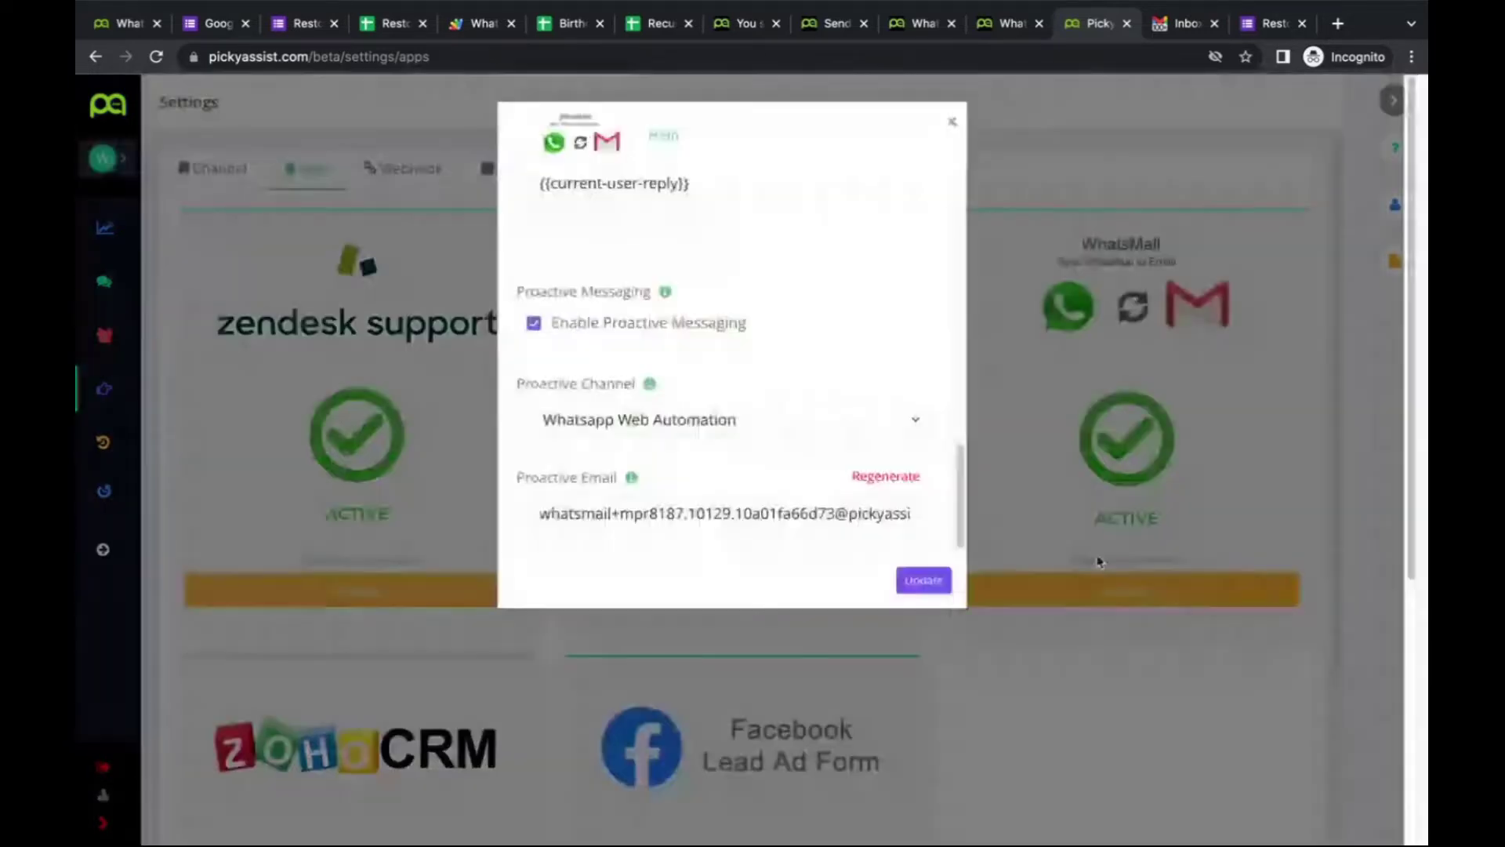
scroll(779, 338, "up", 3)
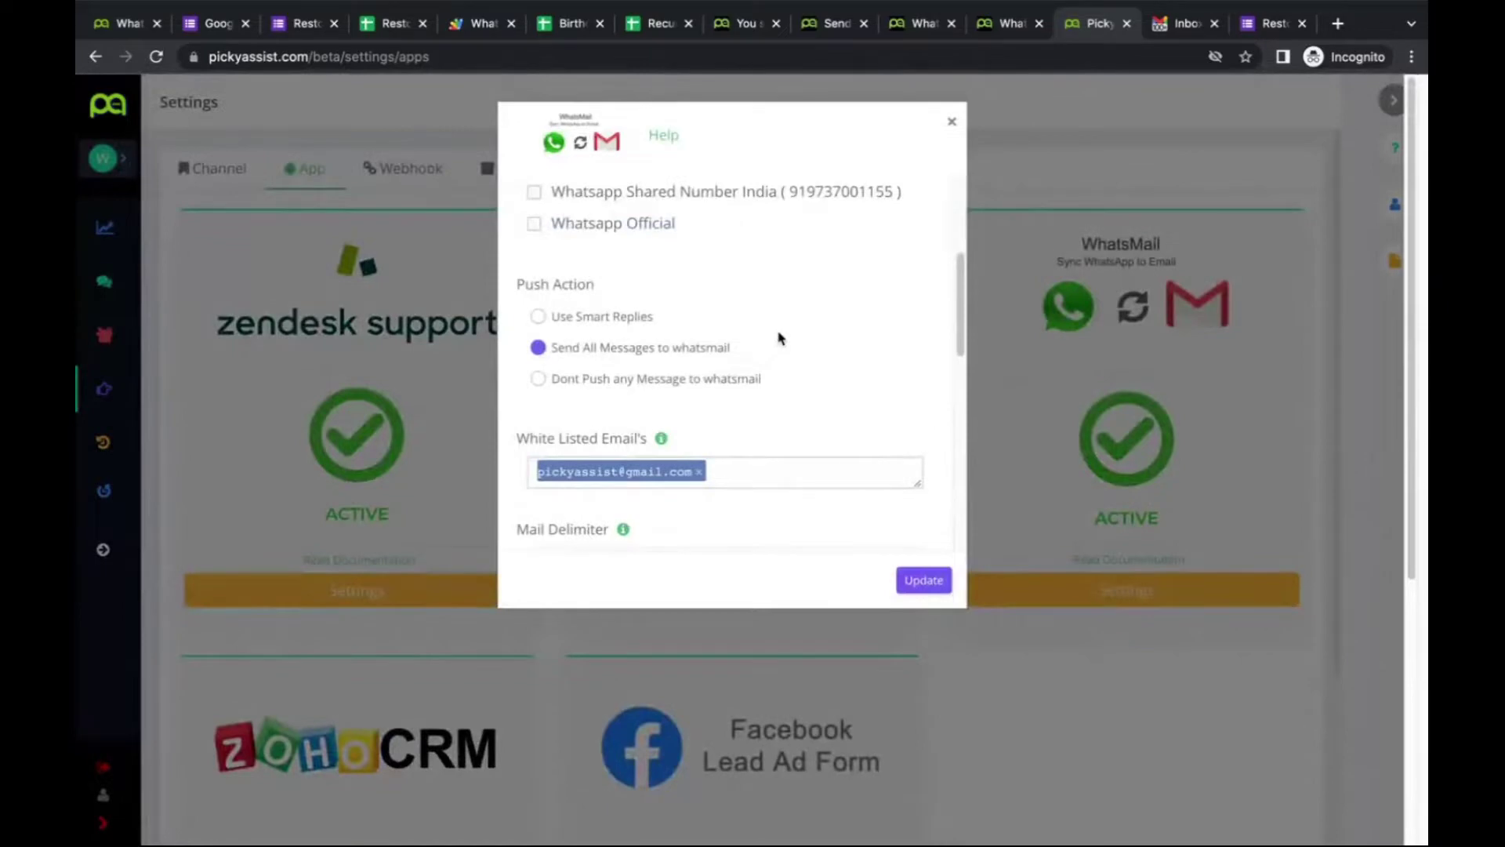
left_click(953, 123)
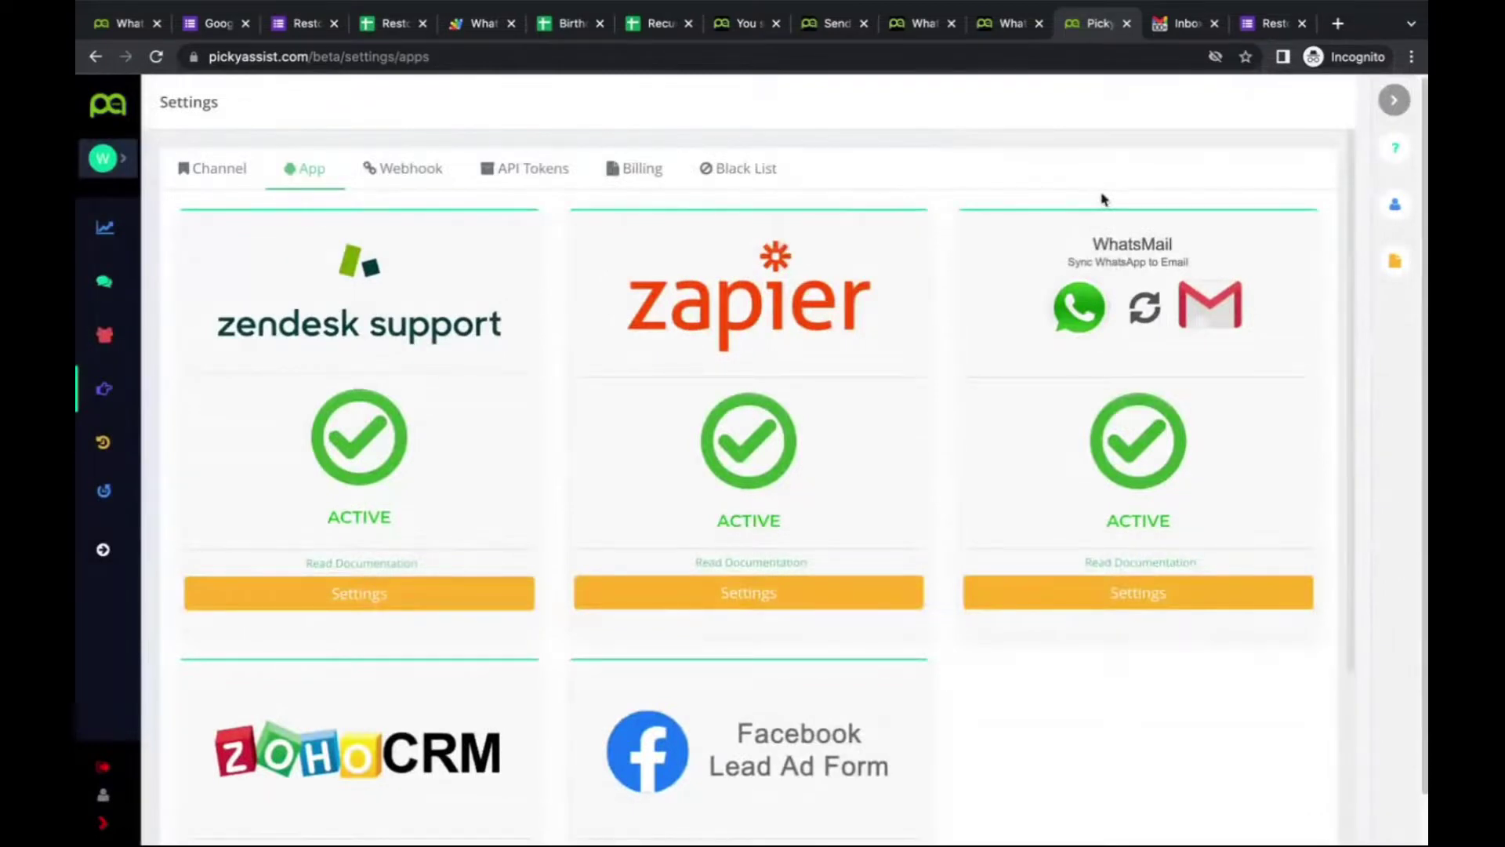
mouse_move(1264, 6)
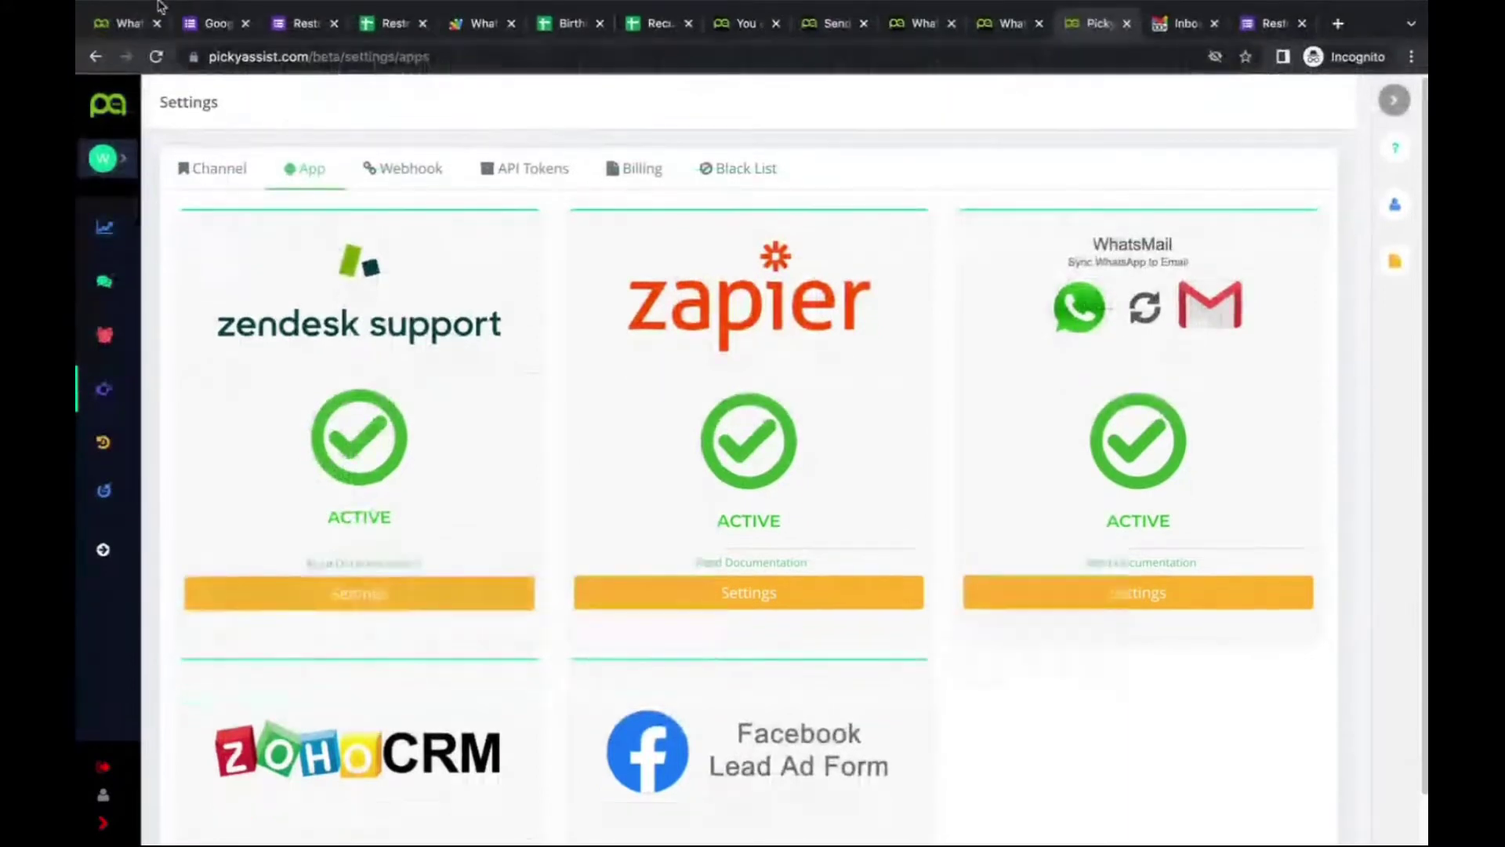
Step: Exit browser full screen and find the emailed image and message in WhatsApp's Picky Assist chat
mouse_move(133, 39)
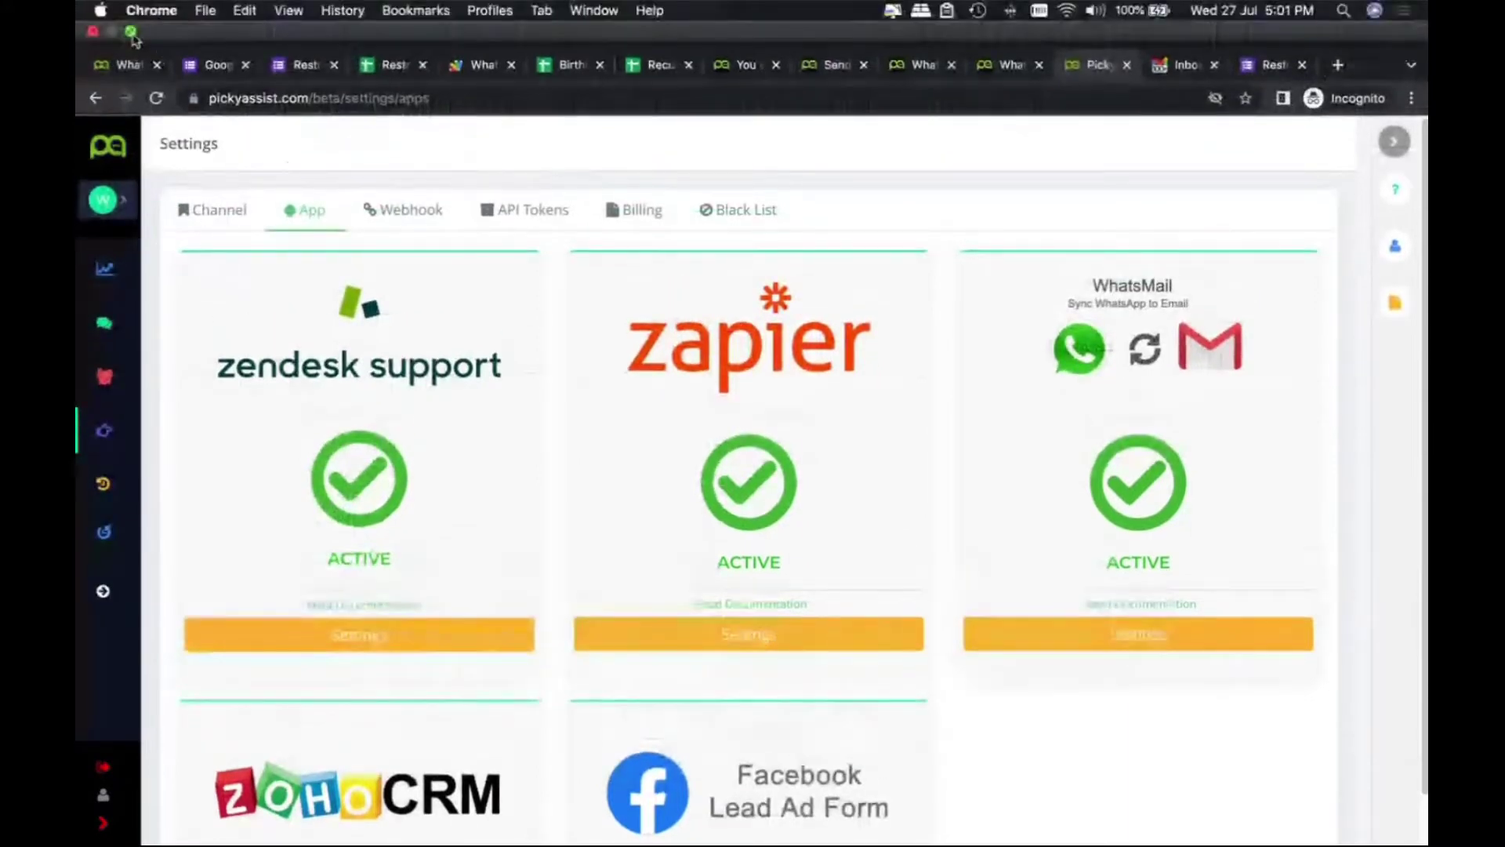
left_click(131, 32)
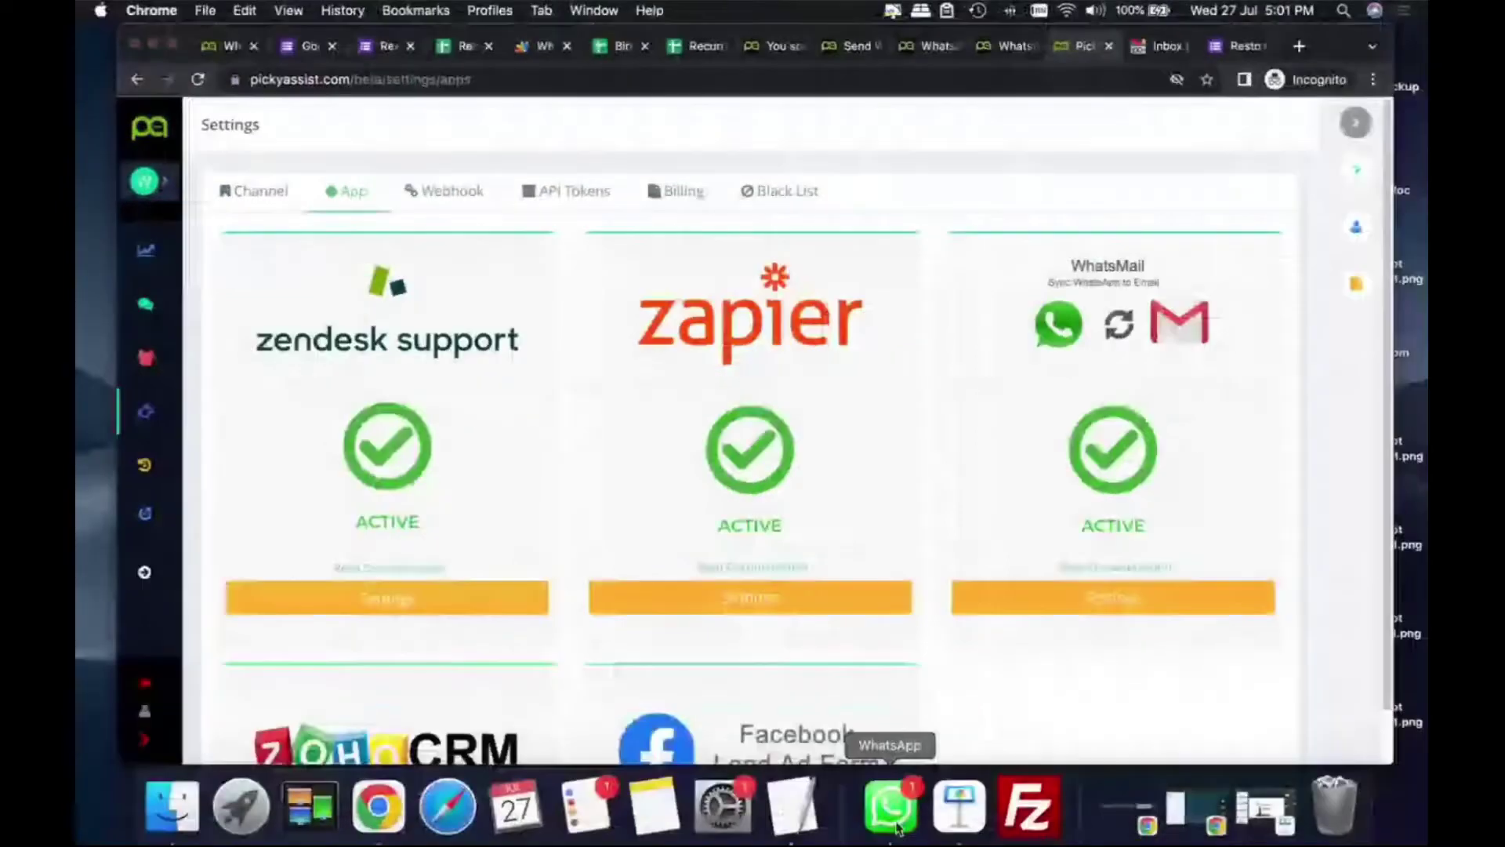
left_click(890, 817)
scroll(835, 460, "down", 3)
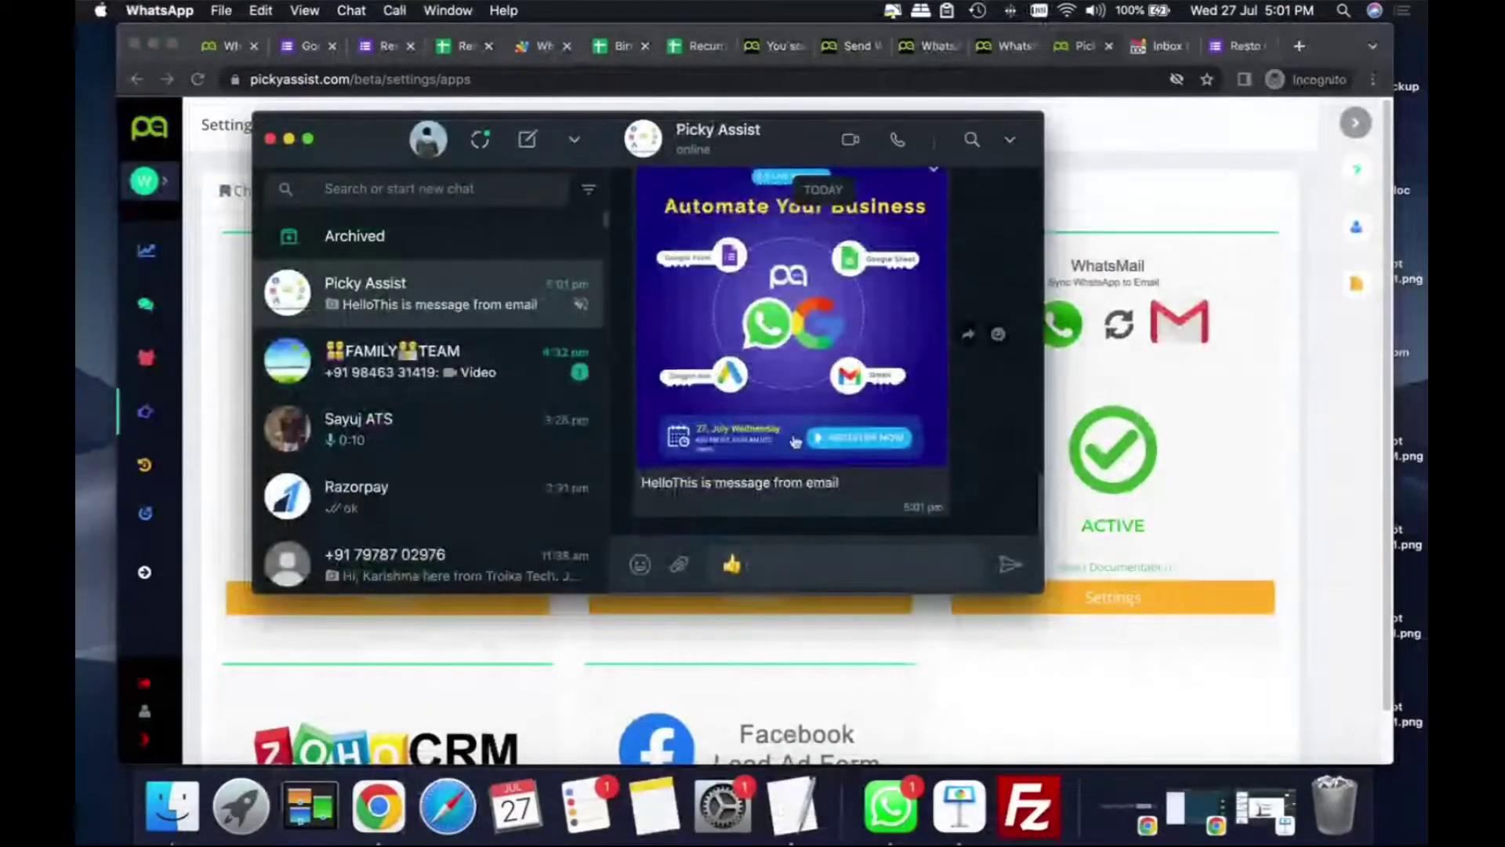
scroll(800, 345, "up", 2)
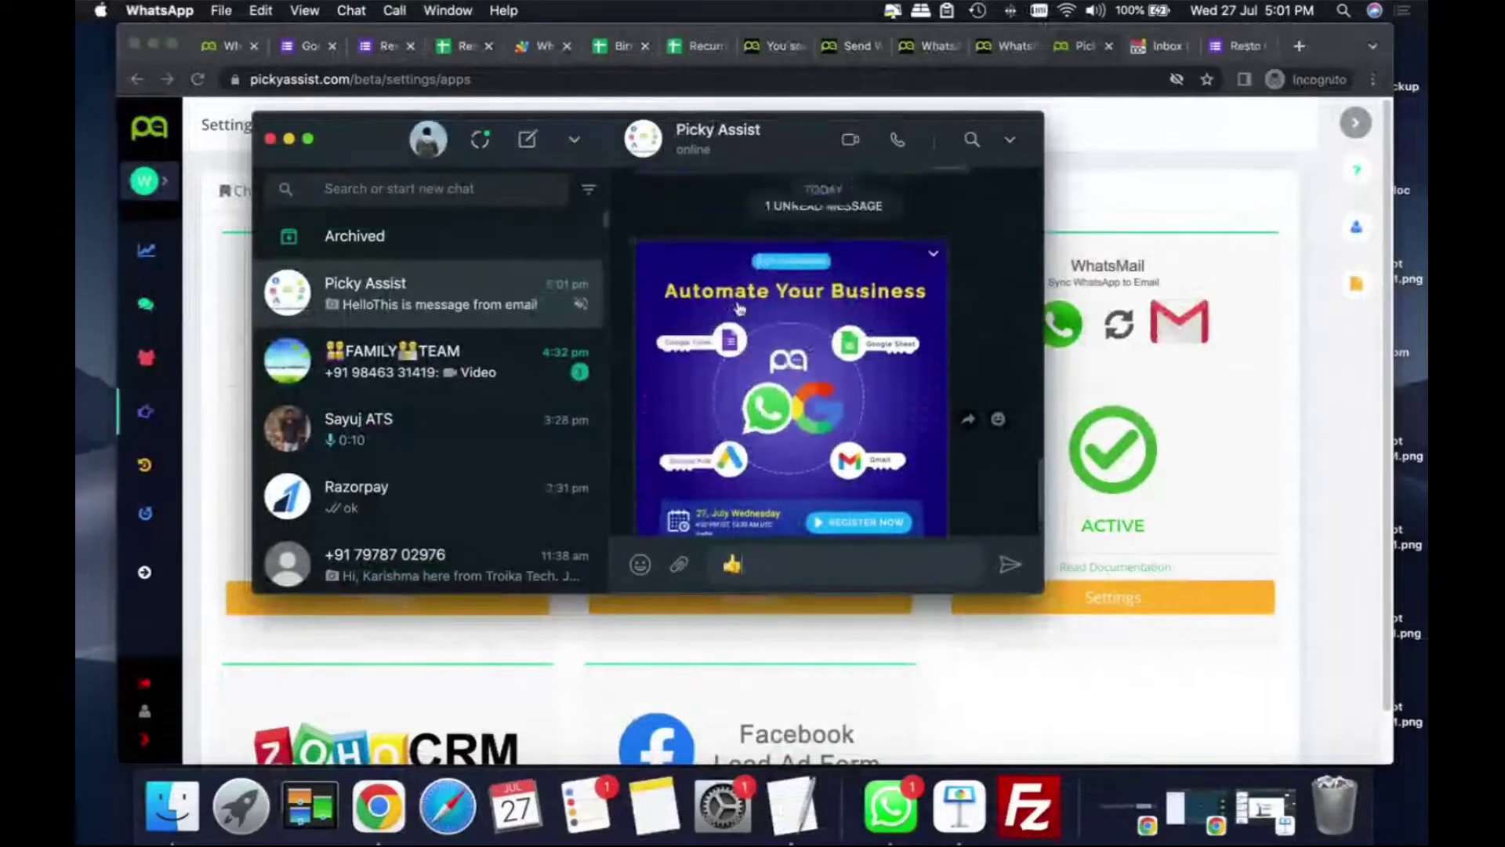
scroll(800, 326, "down", 1)
scroll(793, 328, "down", 1)
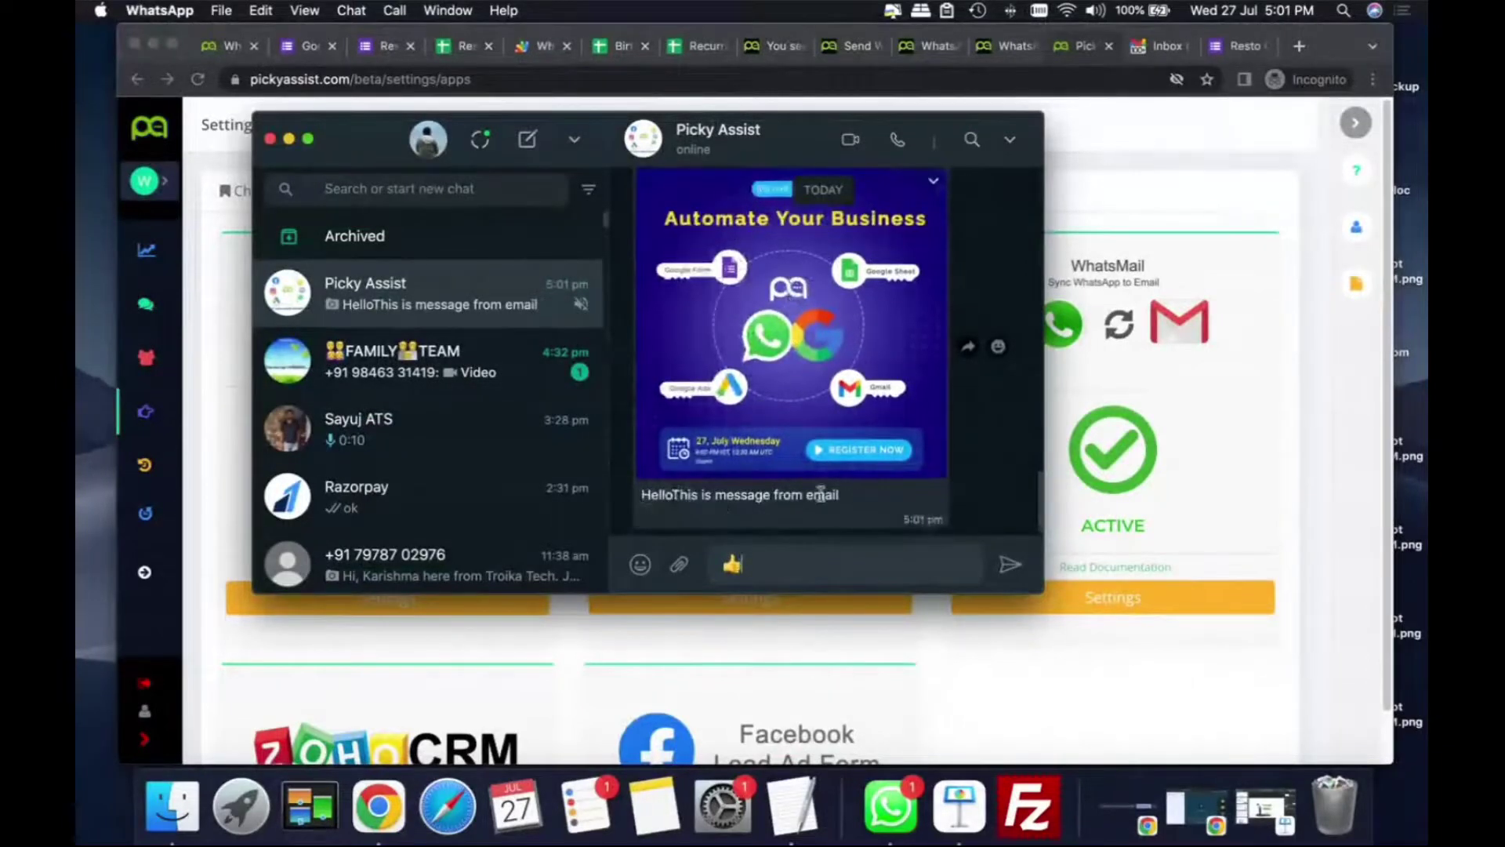
scroll(831, 490, "up", 10)
scroll(831, 490, "down", 10)
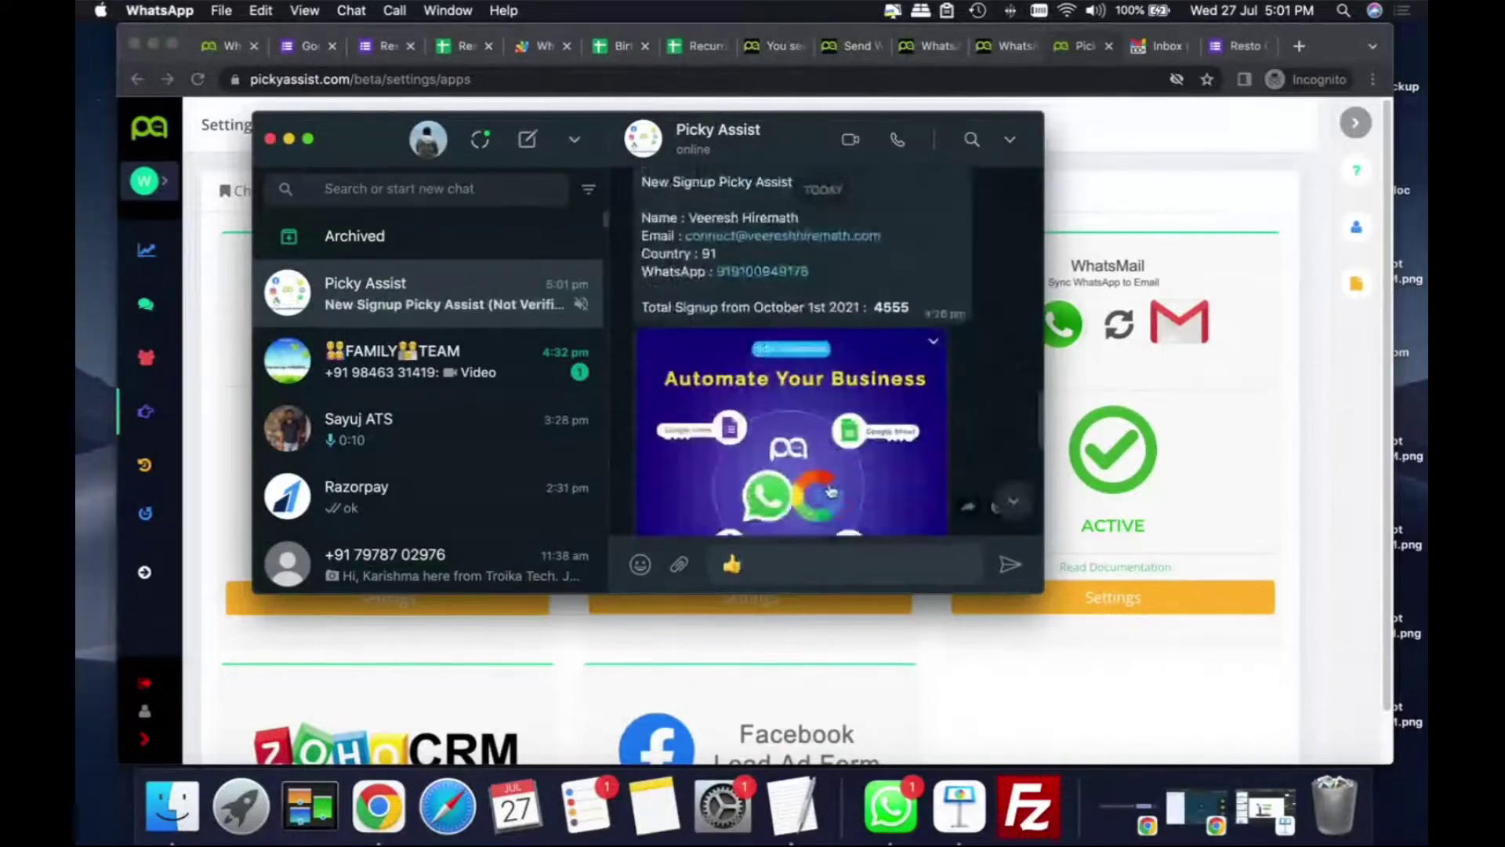
Step: Reply 'hello' in the Picky Assist chat, then bring Chrome back to the front
type("hello")
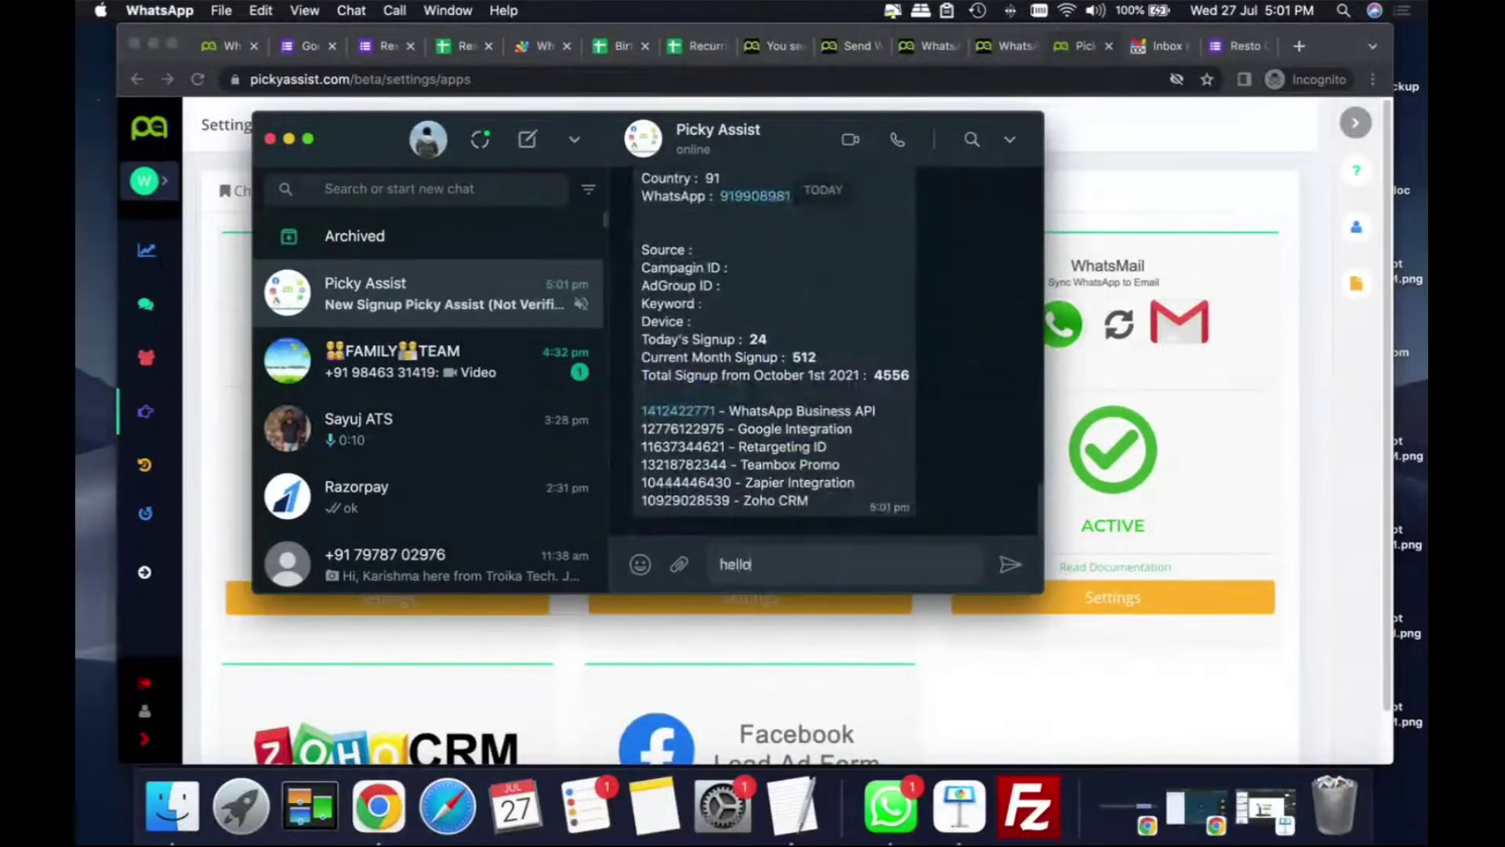
key("Return")
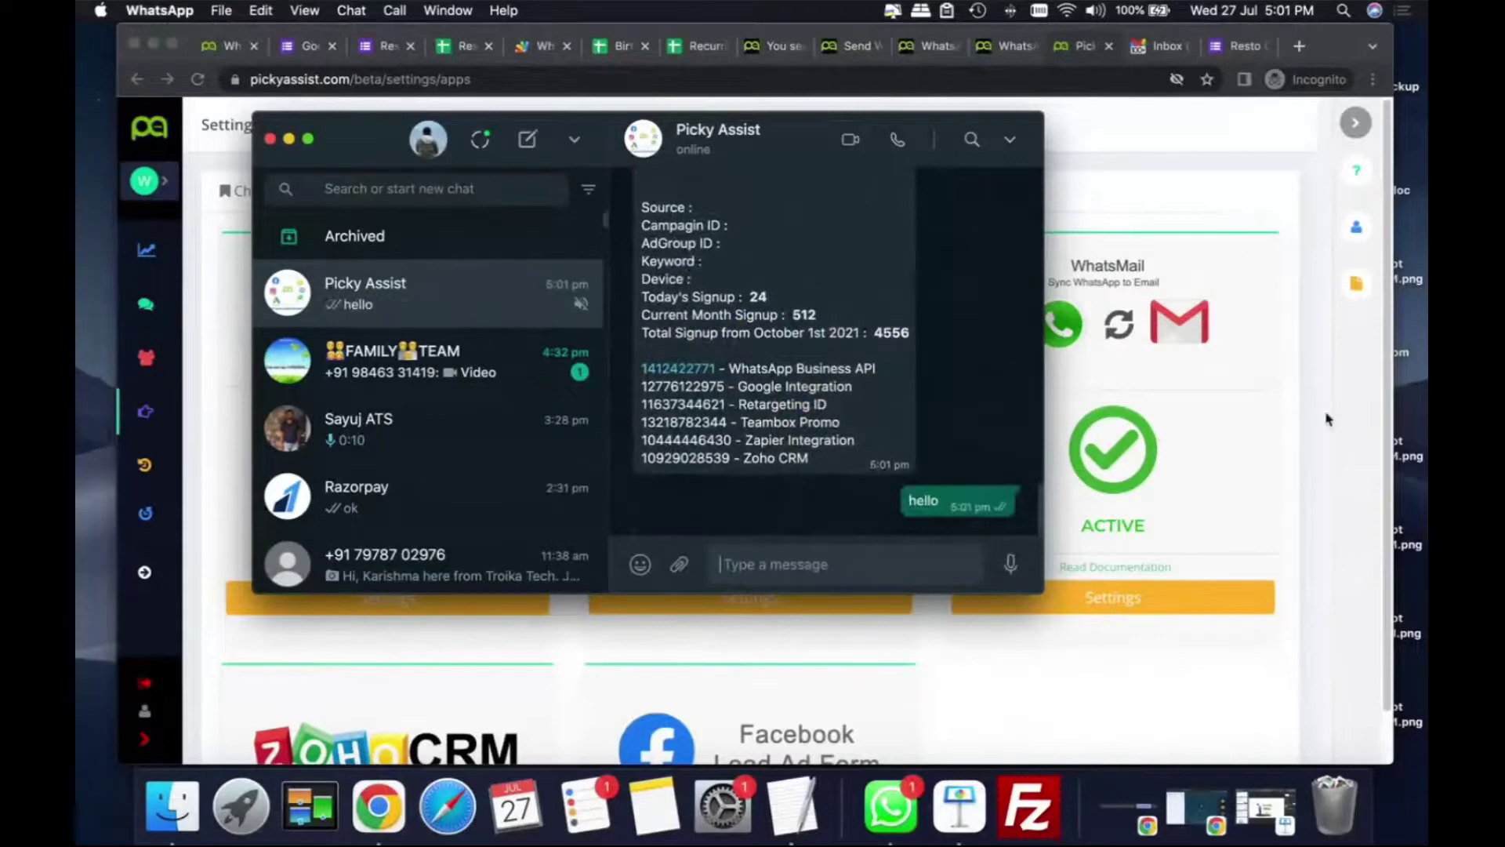
left_click(1345, 420)
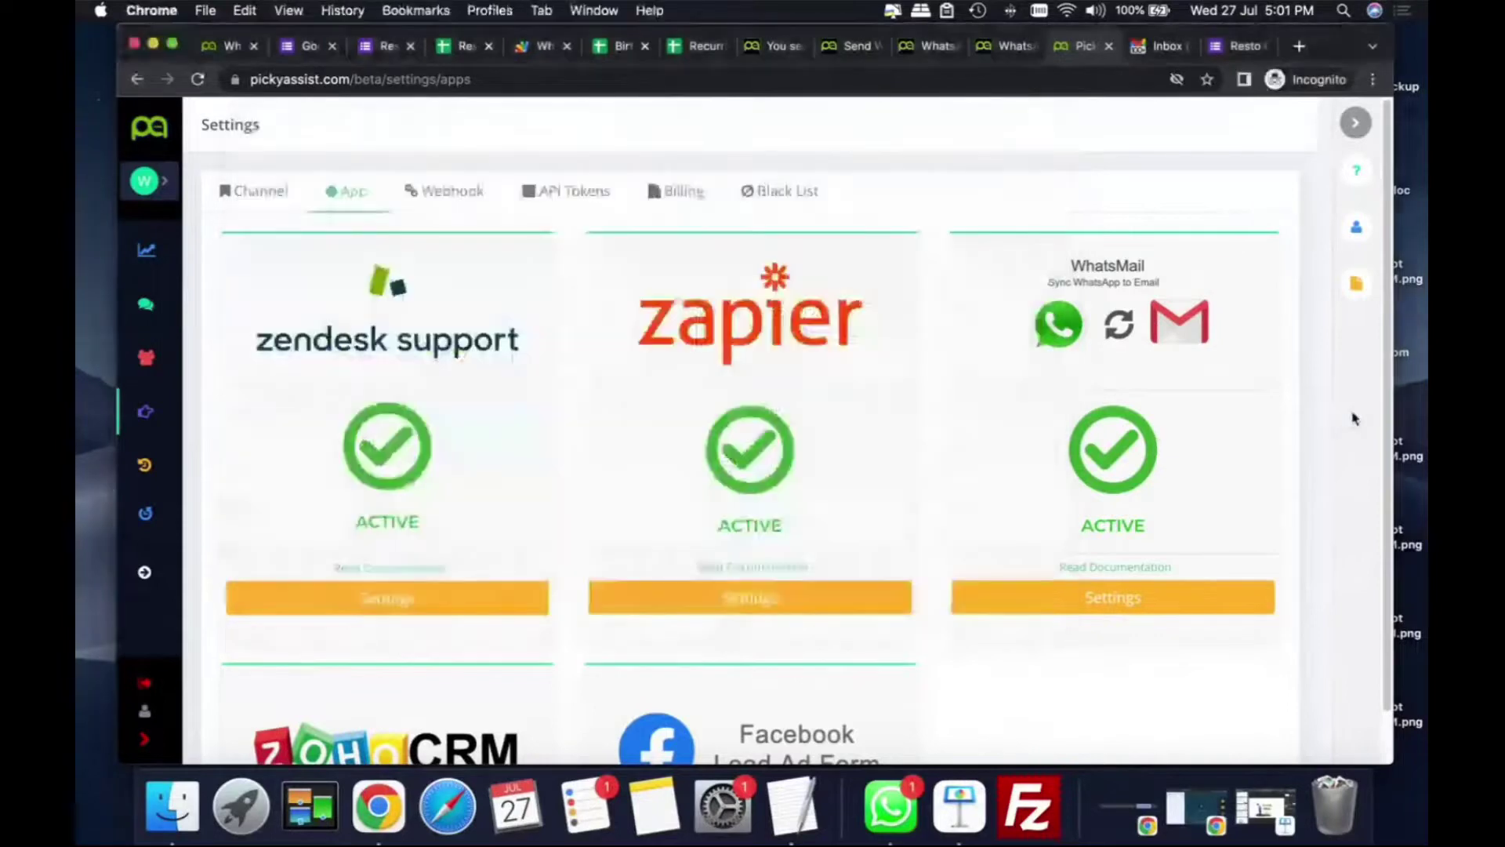
Step: Open the new WhatsMail email in Gmail and send the reply 'reply from email'
left_click(1163, 47)
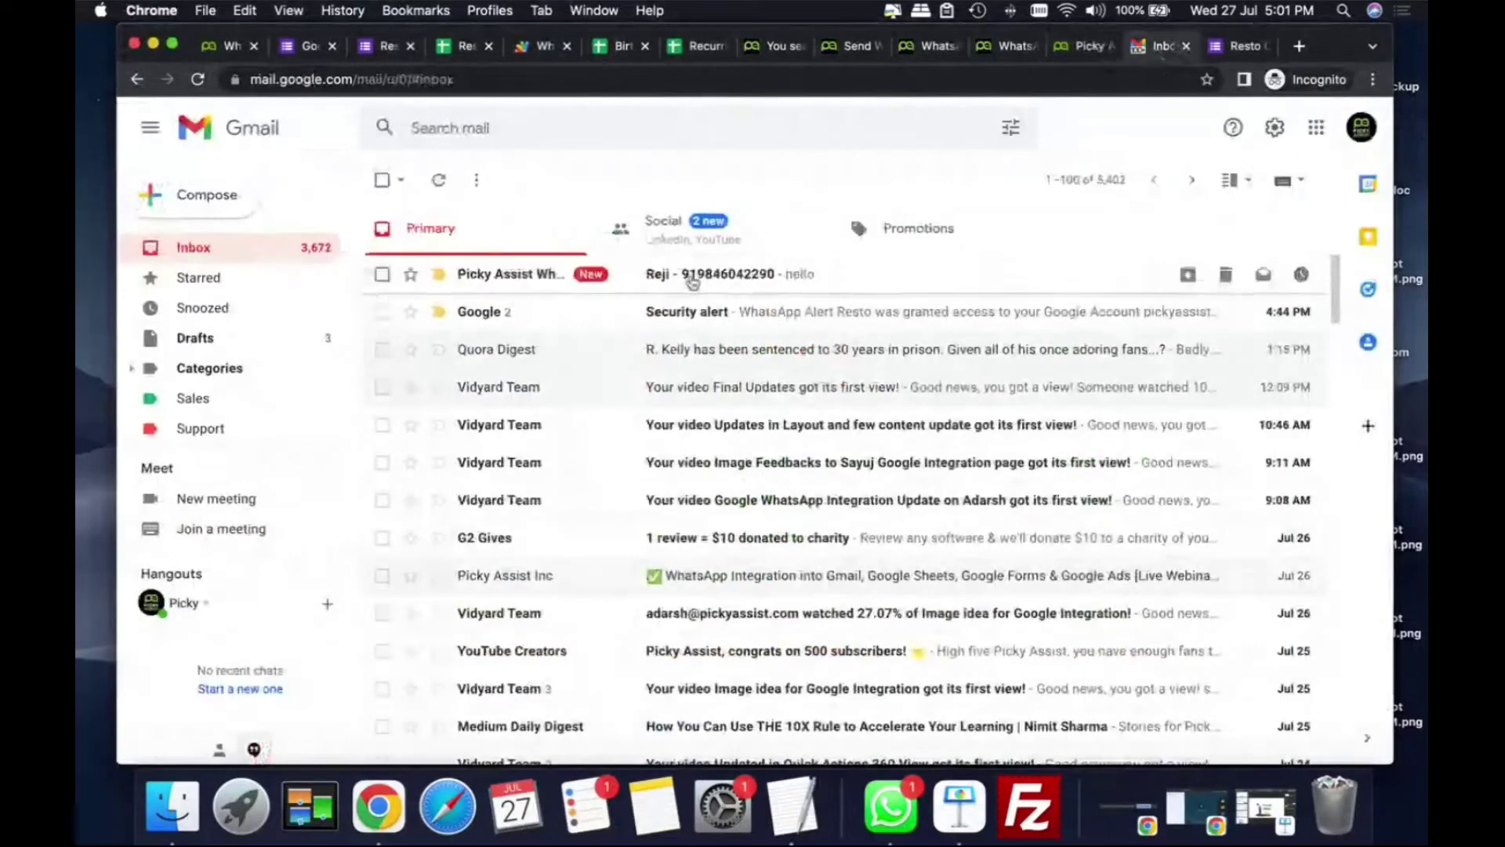
left_click(743, 276)
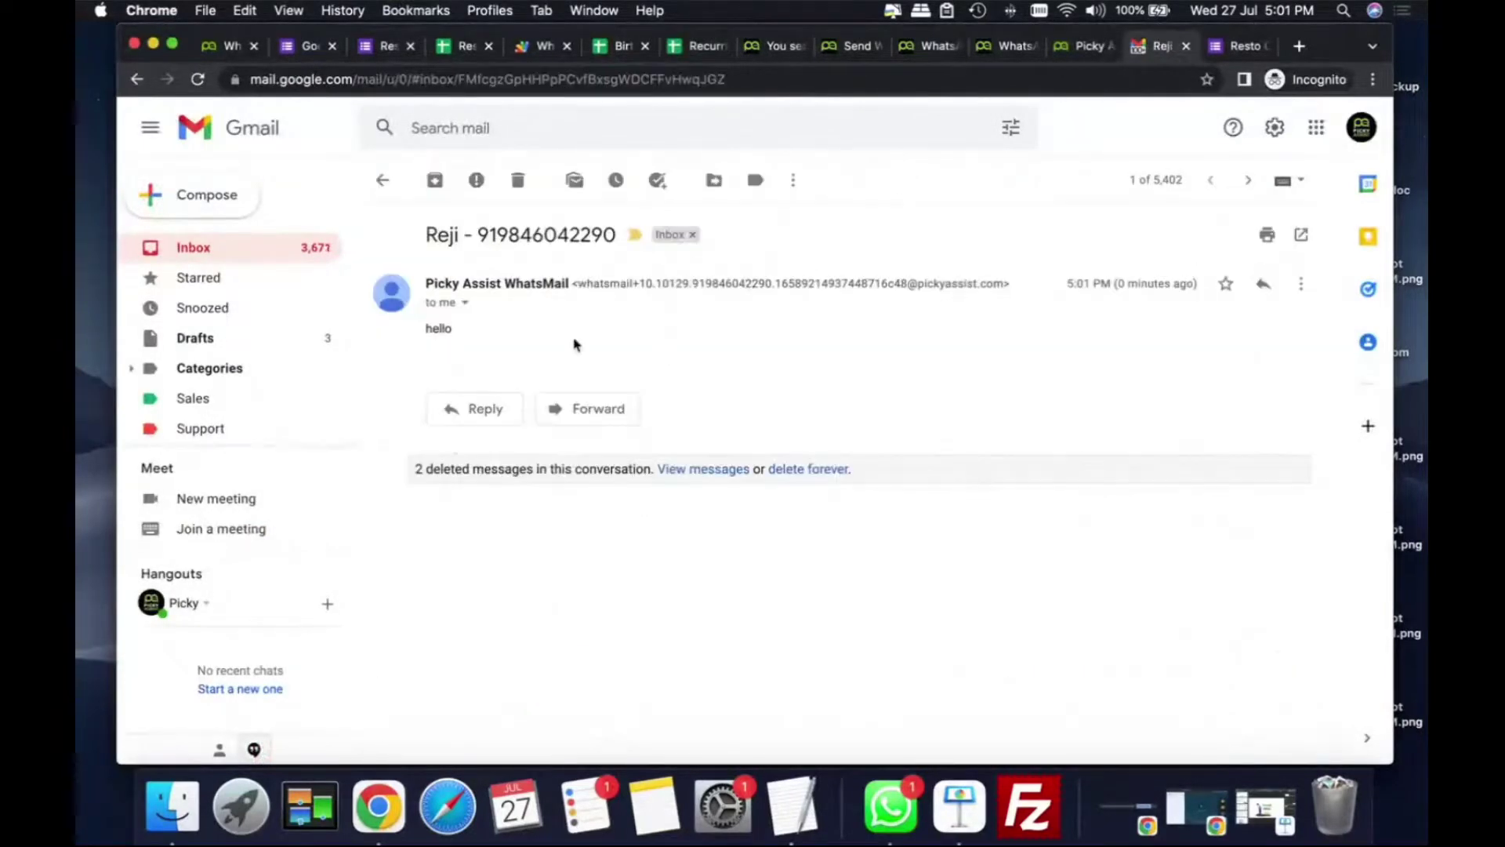
left_click(501, 414)
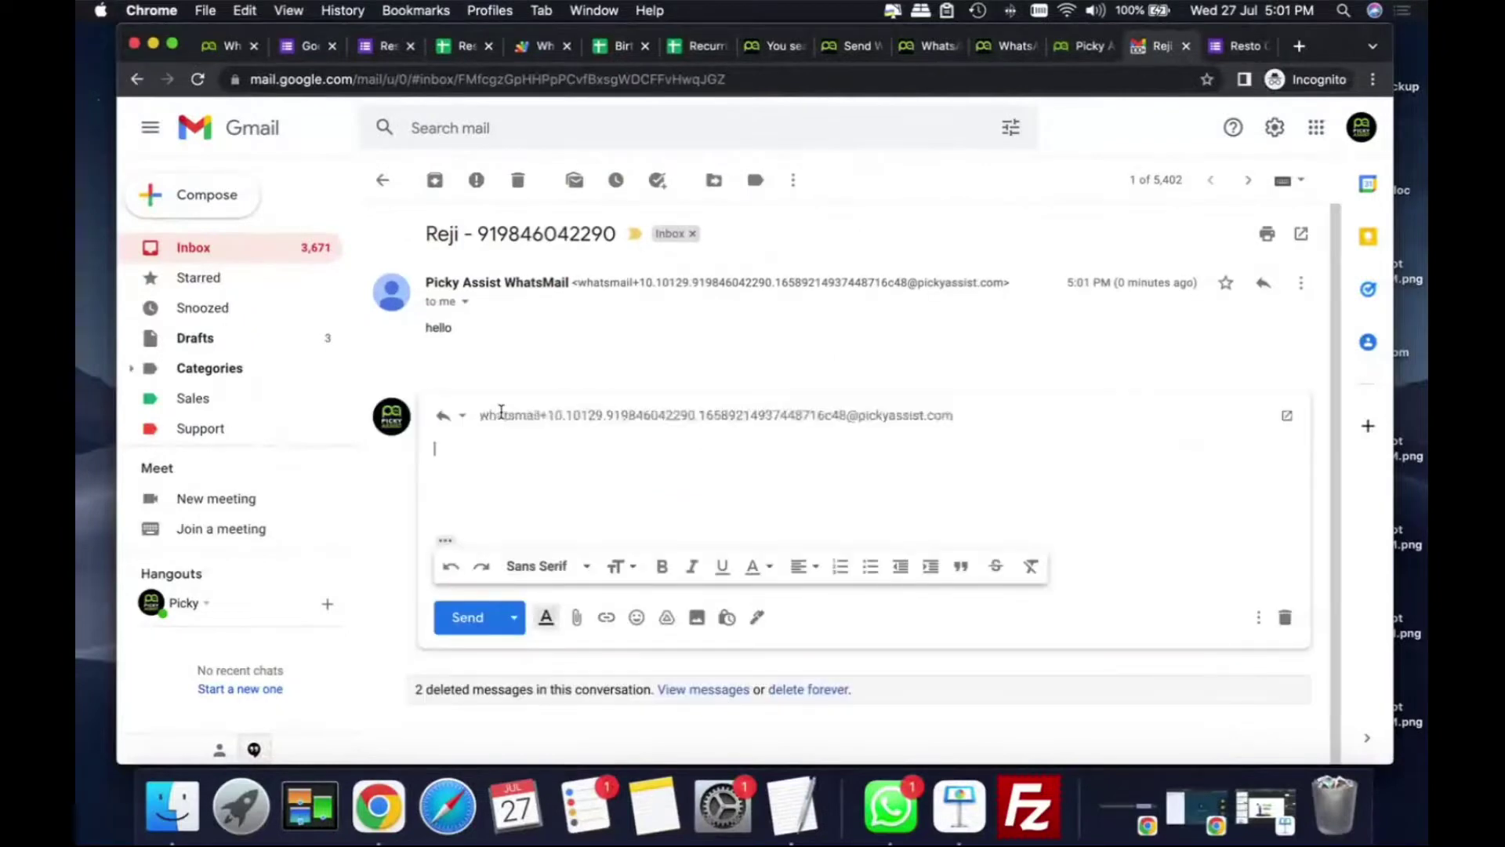
type("reply from e")
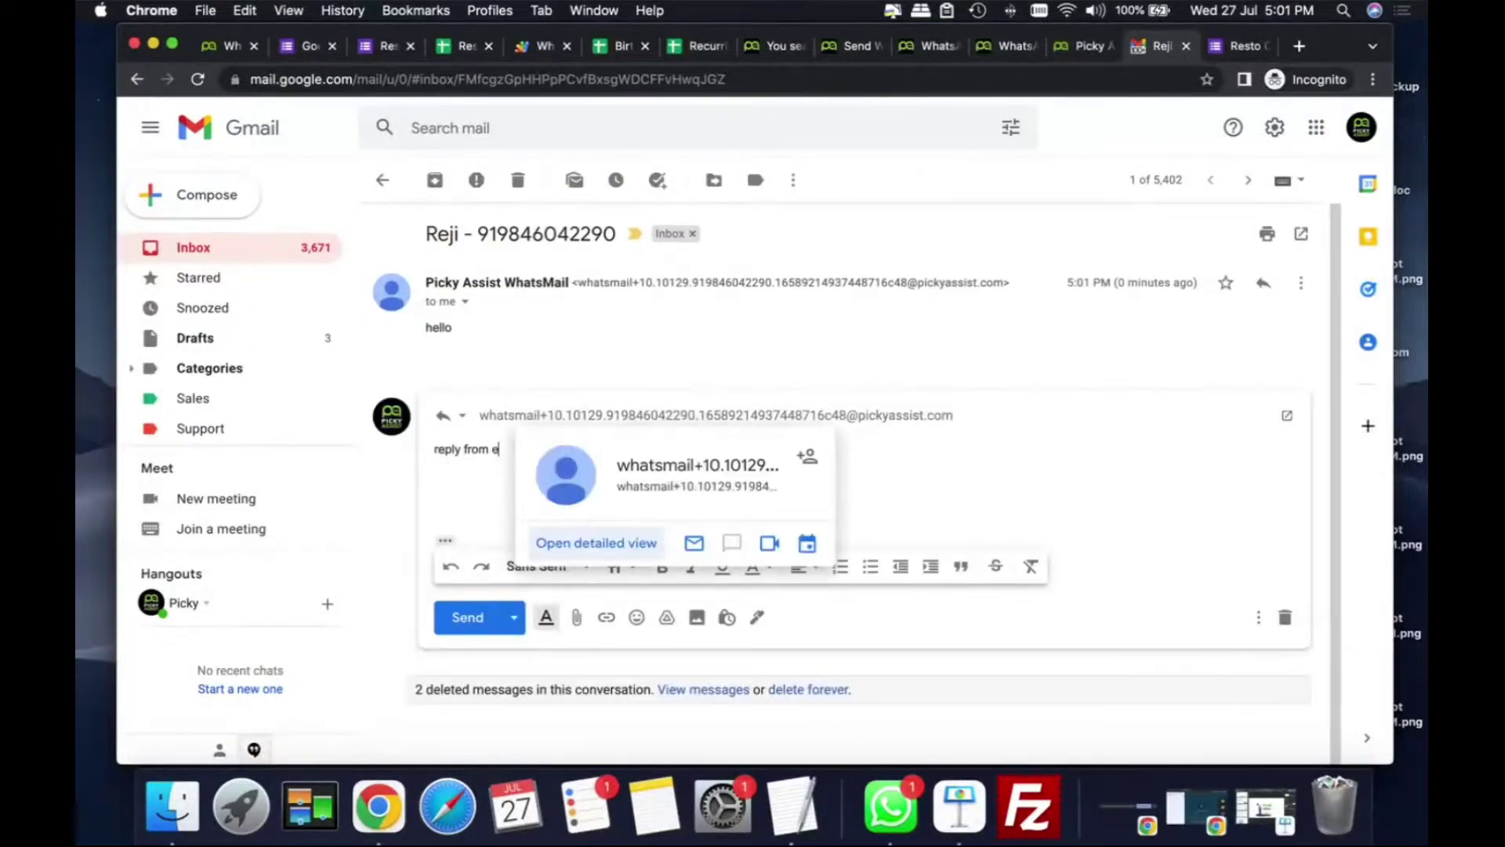
type("mail")
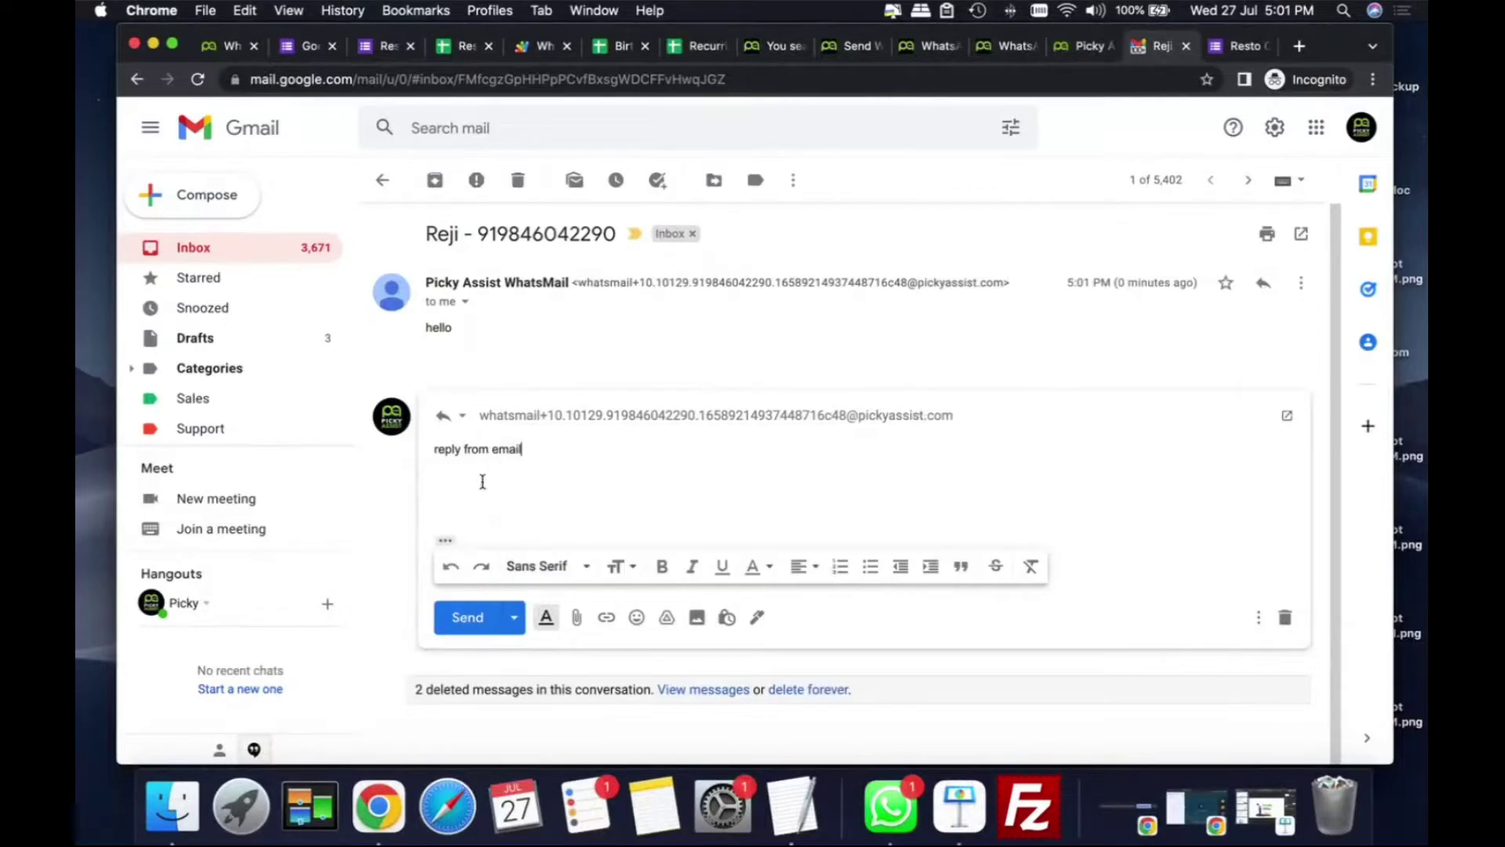
left_click(474, 617)
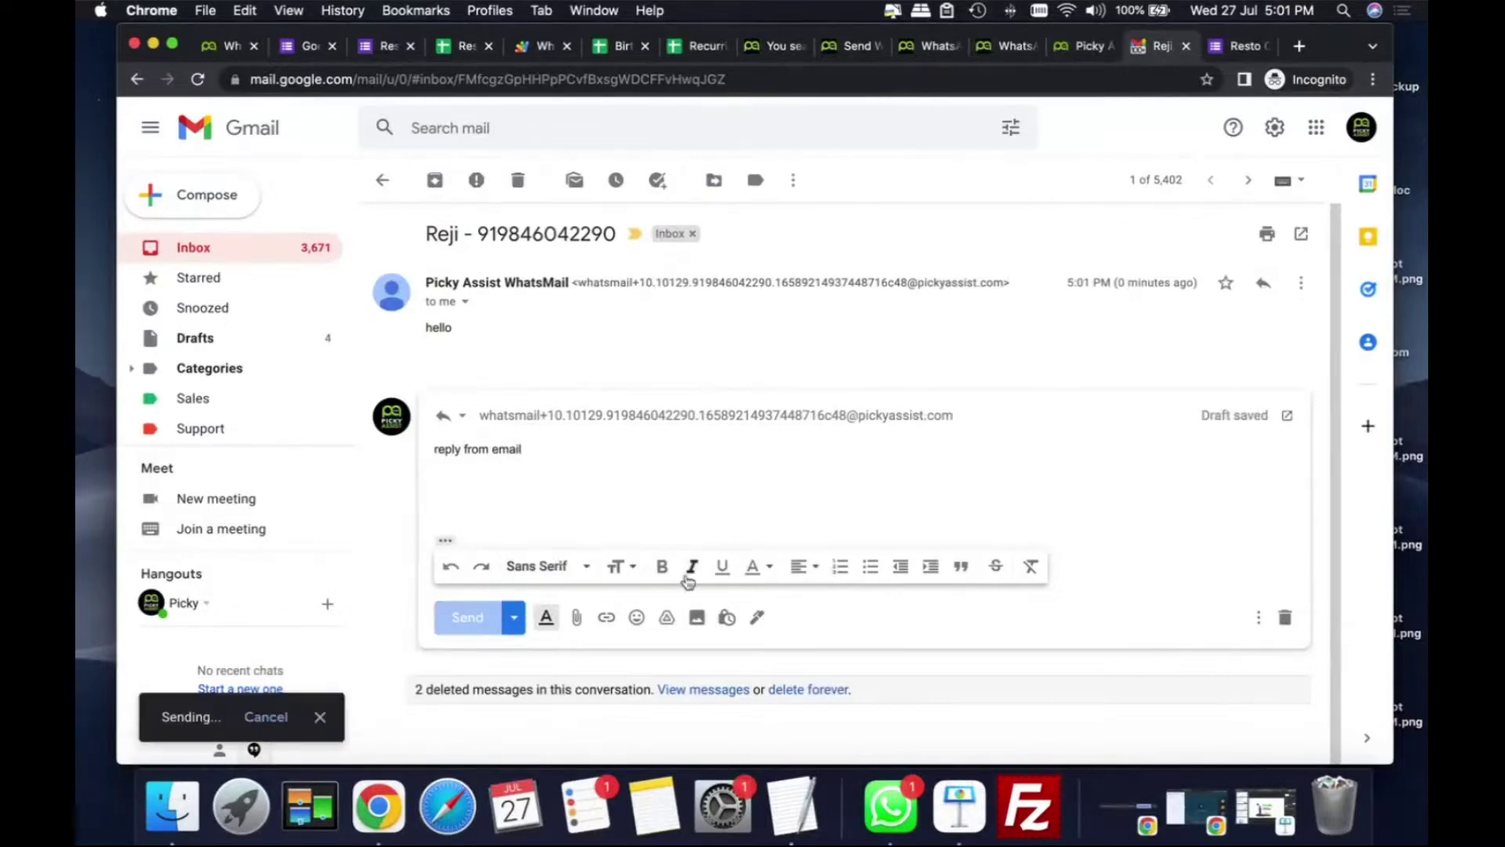
Step: Reopen WhatsMail settings and inspect the Mail Delimiter, Subject {{name}} - {{mobile}} and Message {{current-user-reply}} fields
left_click(1082, 55)
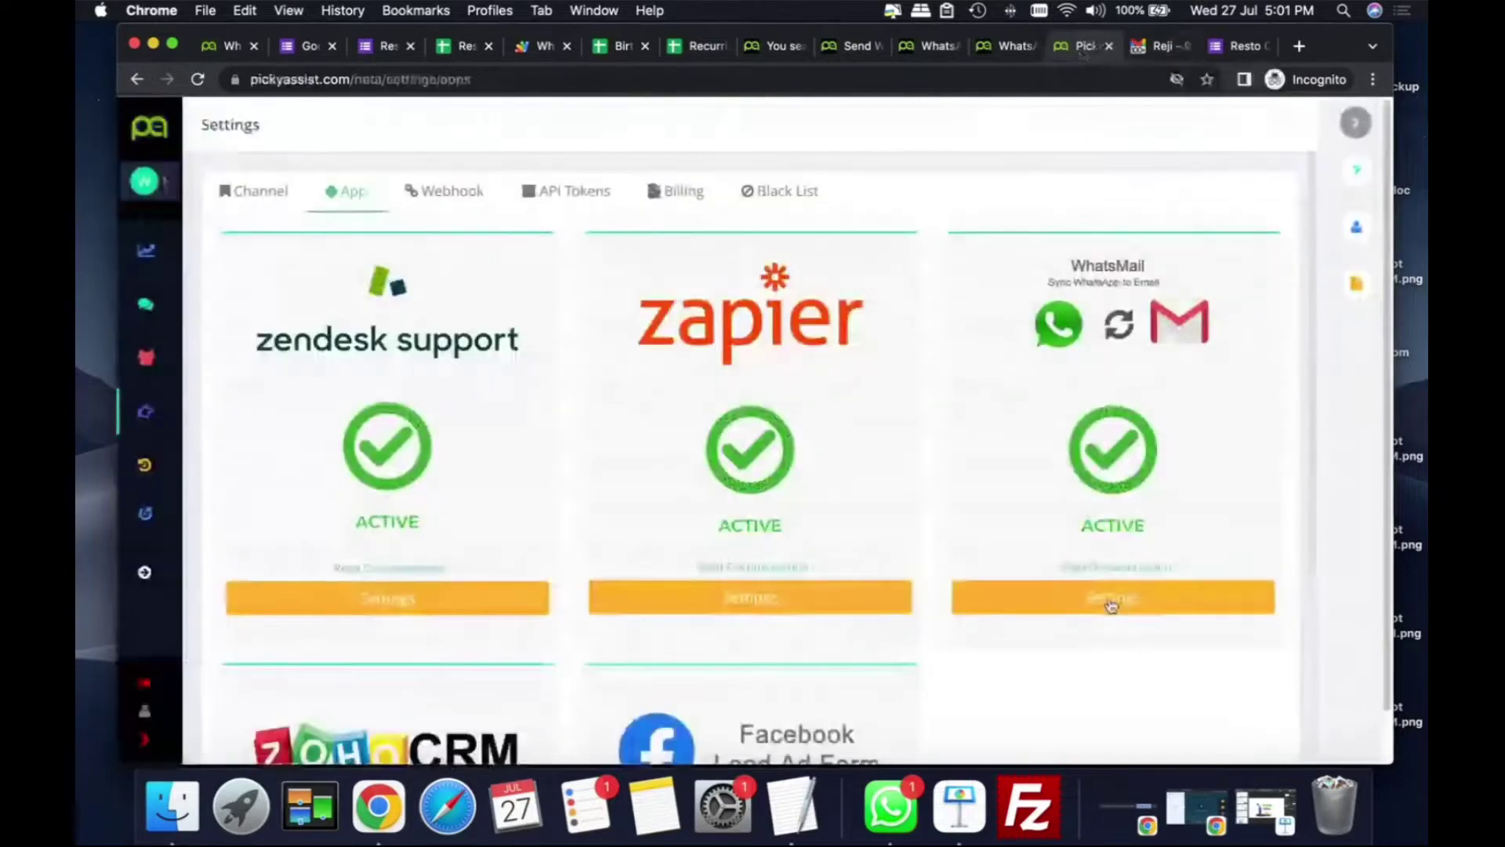
left_click(1108, 606)
scroll(763, 421, "down", 5)
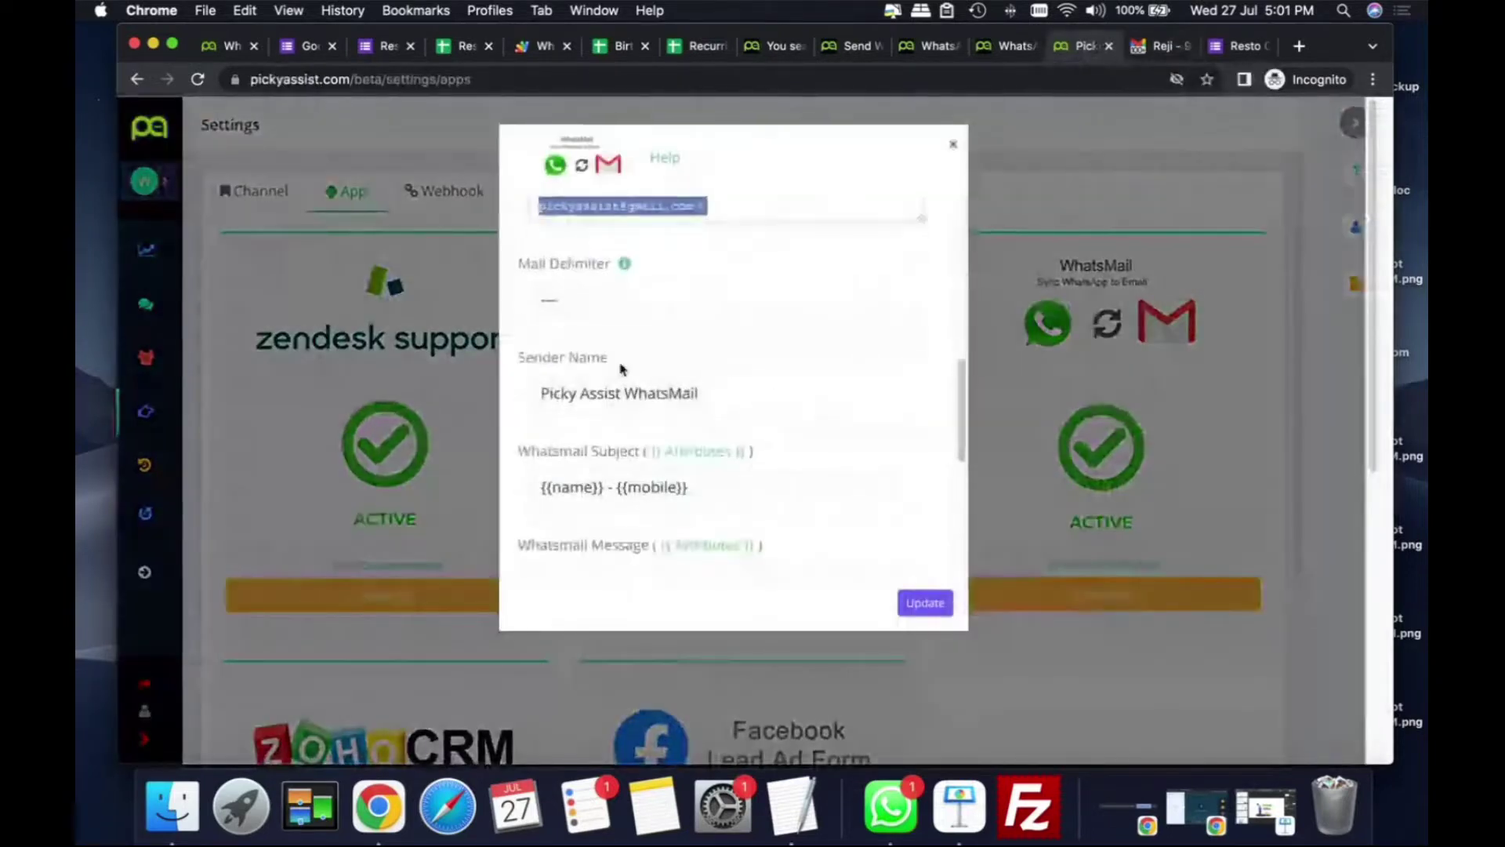
left_click(651, 312)
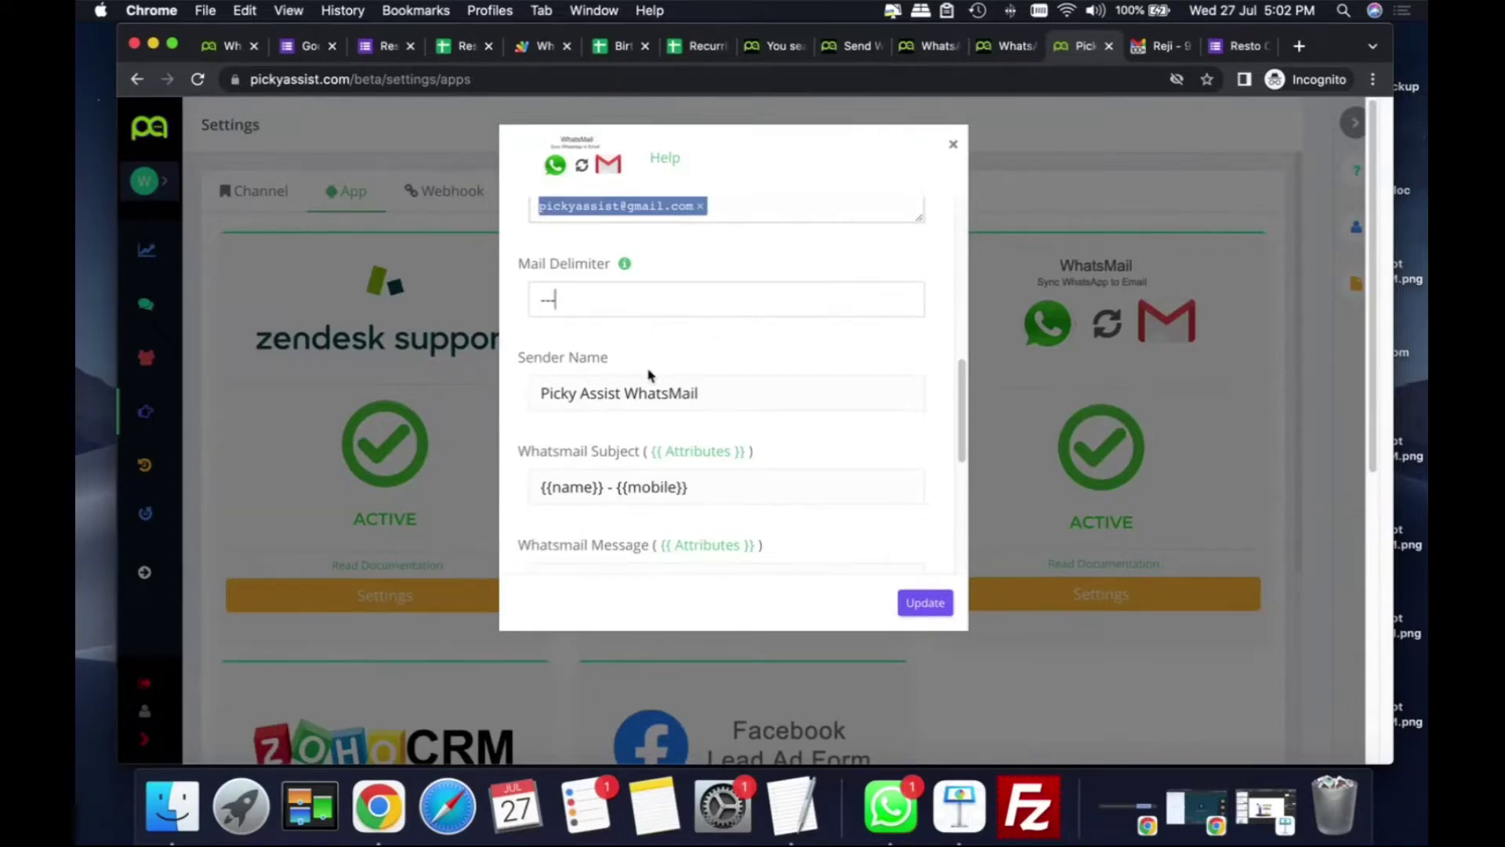
scroll(726, 375, "down", 3)
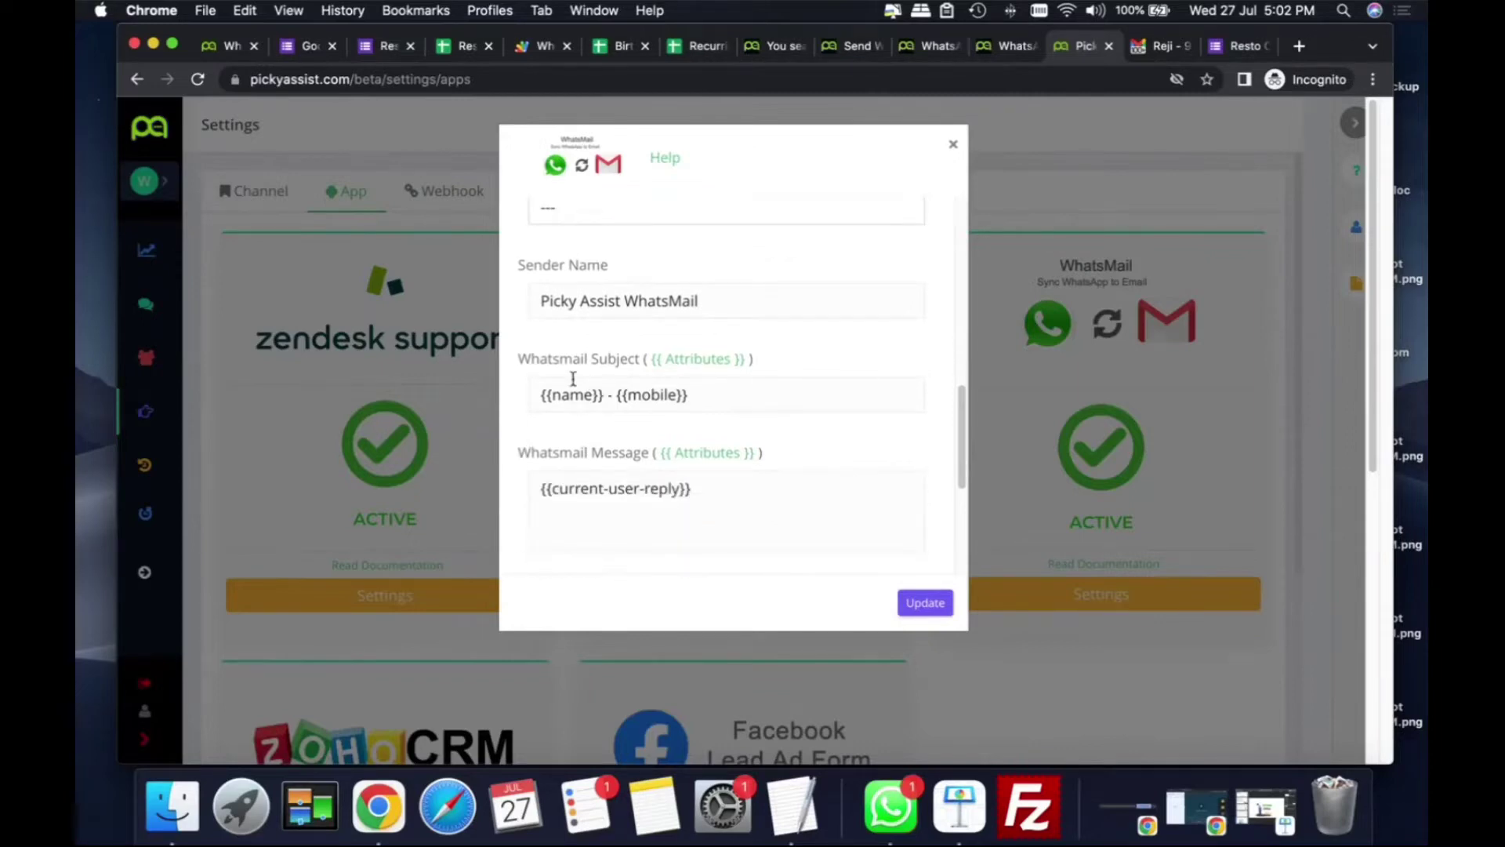
left_click(761, 401)
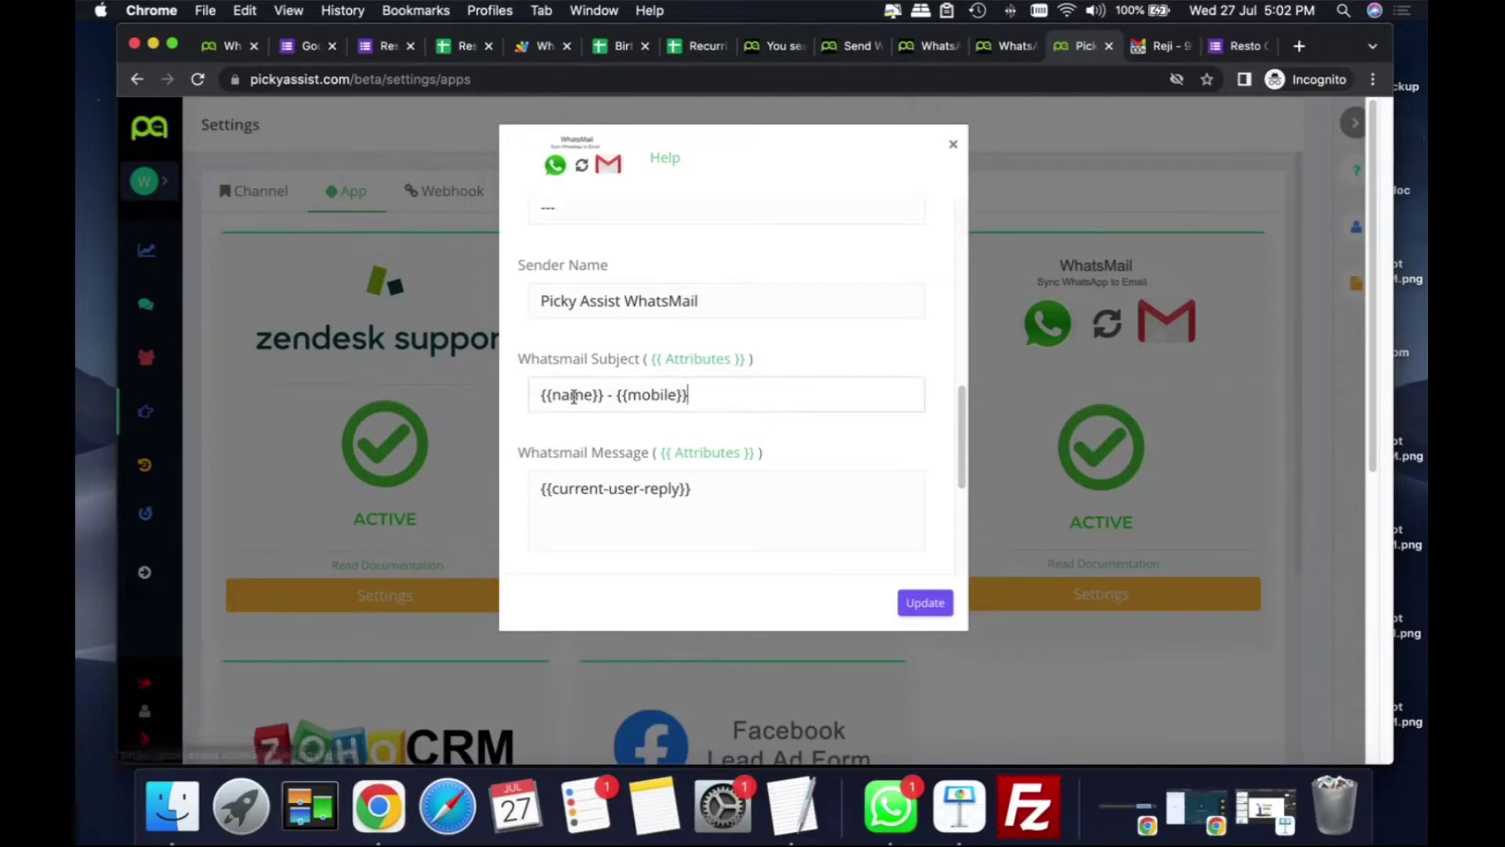
scroll(661, 490, "down", 1)
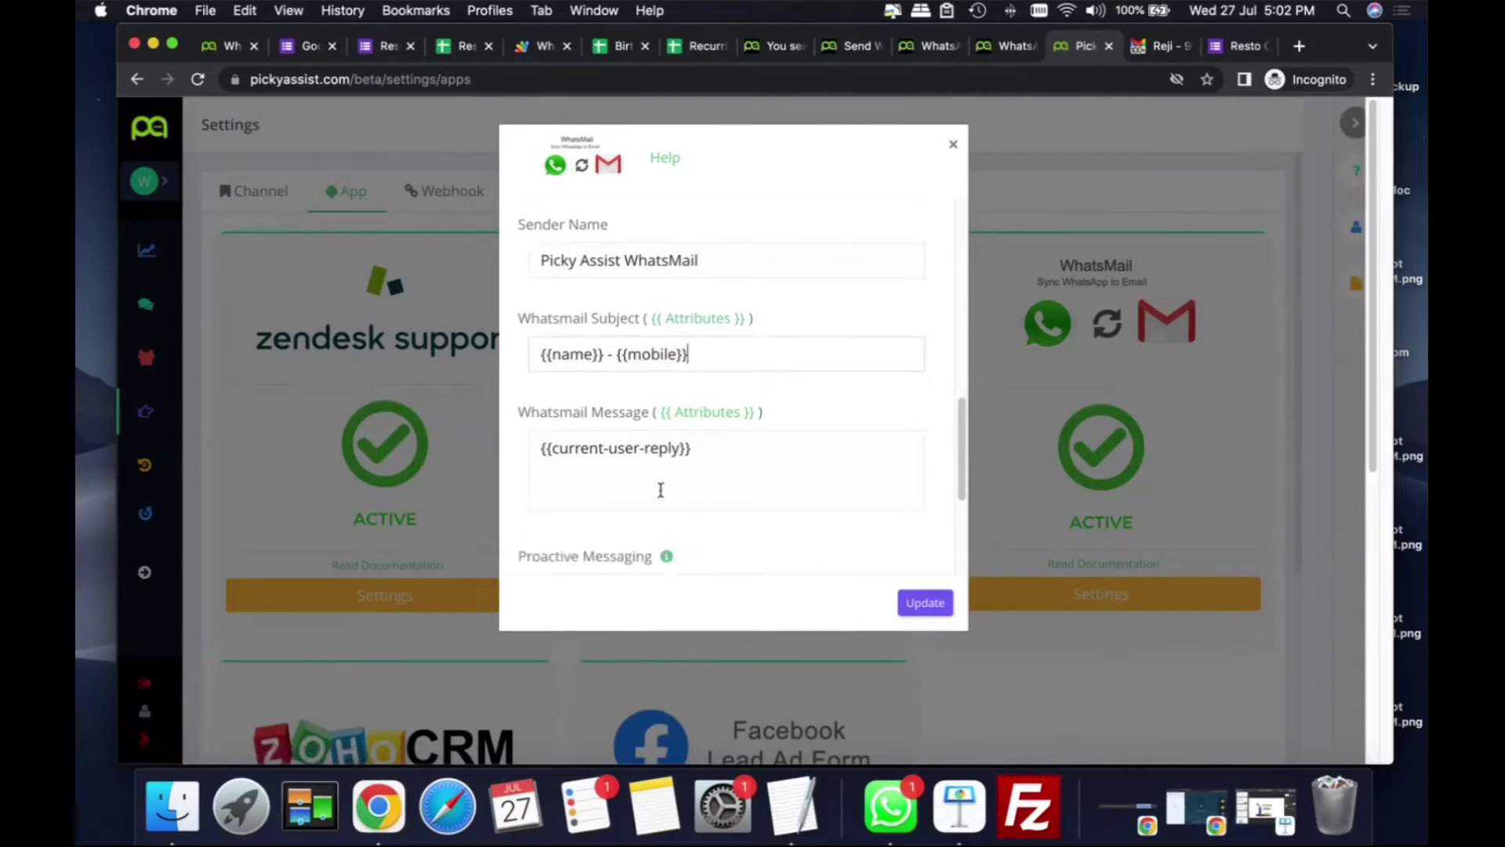
scroll(660, 490, "down", 3)
scroll(729, 345, "up", 4)
left_click(743, 494)
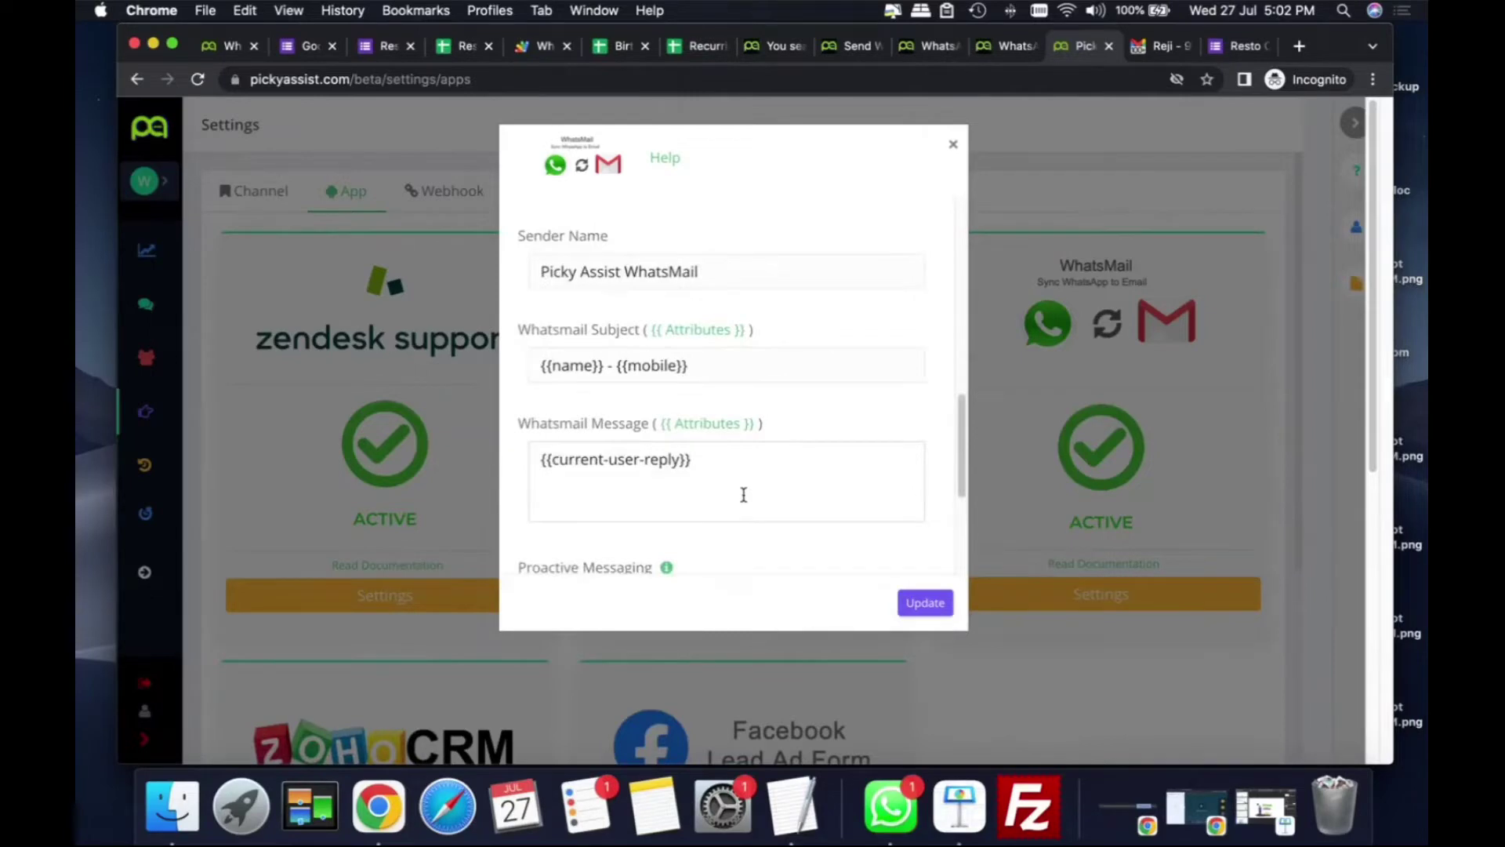
Step: Append {{message-history}} for Last 24 Hours to the message template, save, and close the dialog
left_click(720, 424)
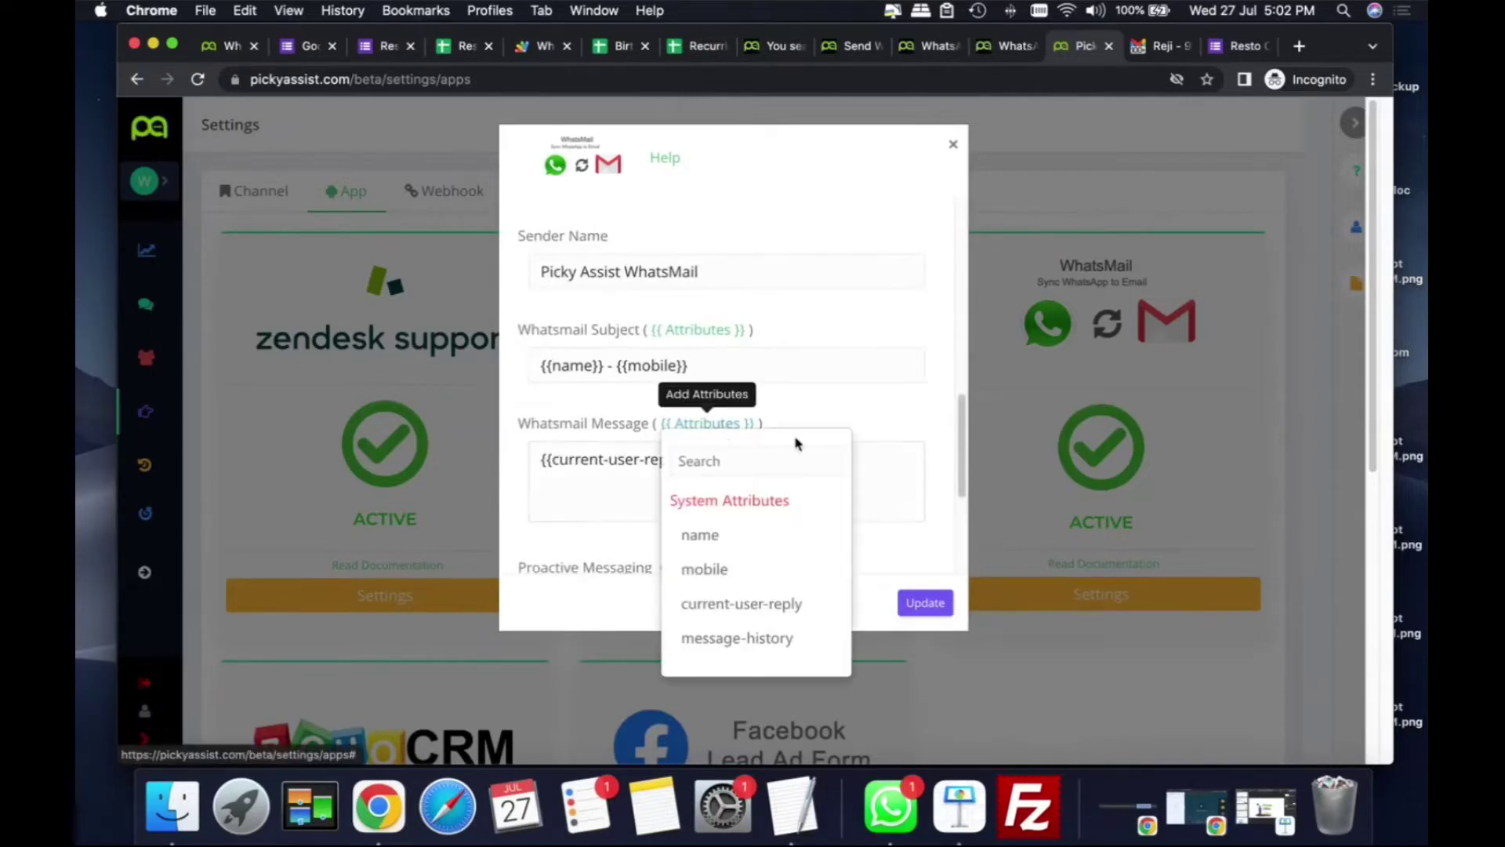
left_click(768, 638)
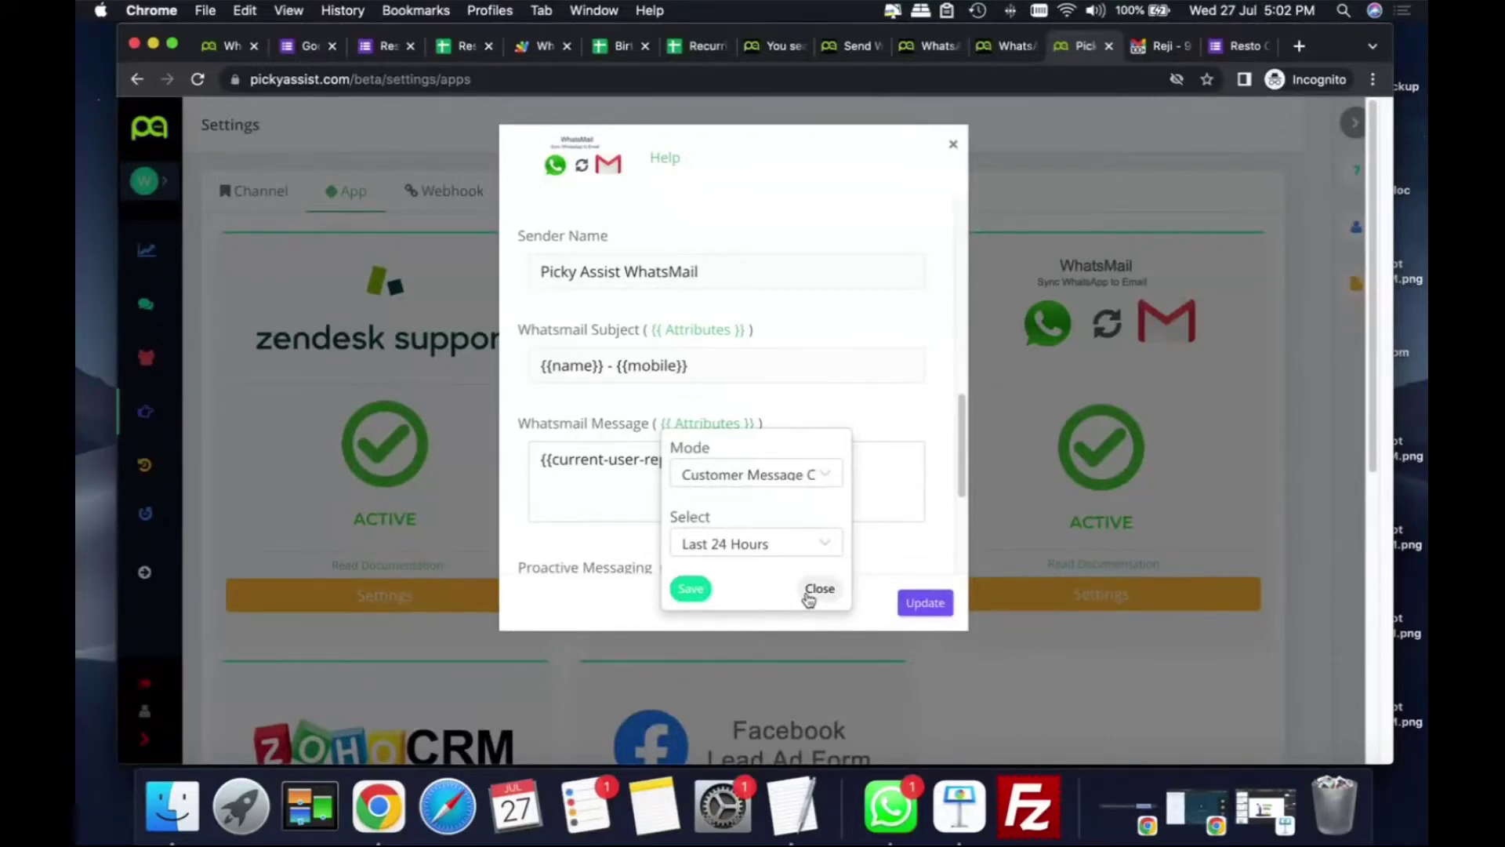
left_click(807, 543)
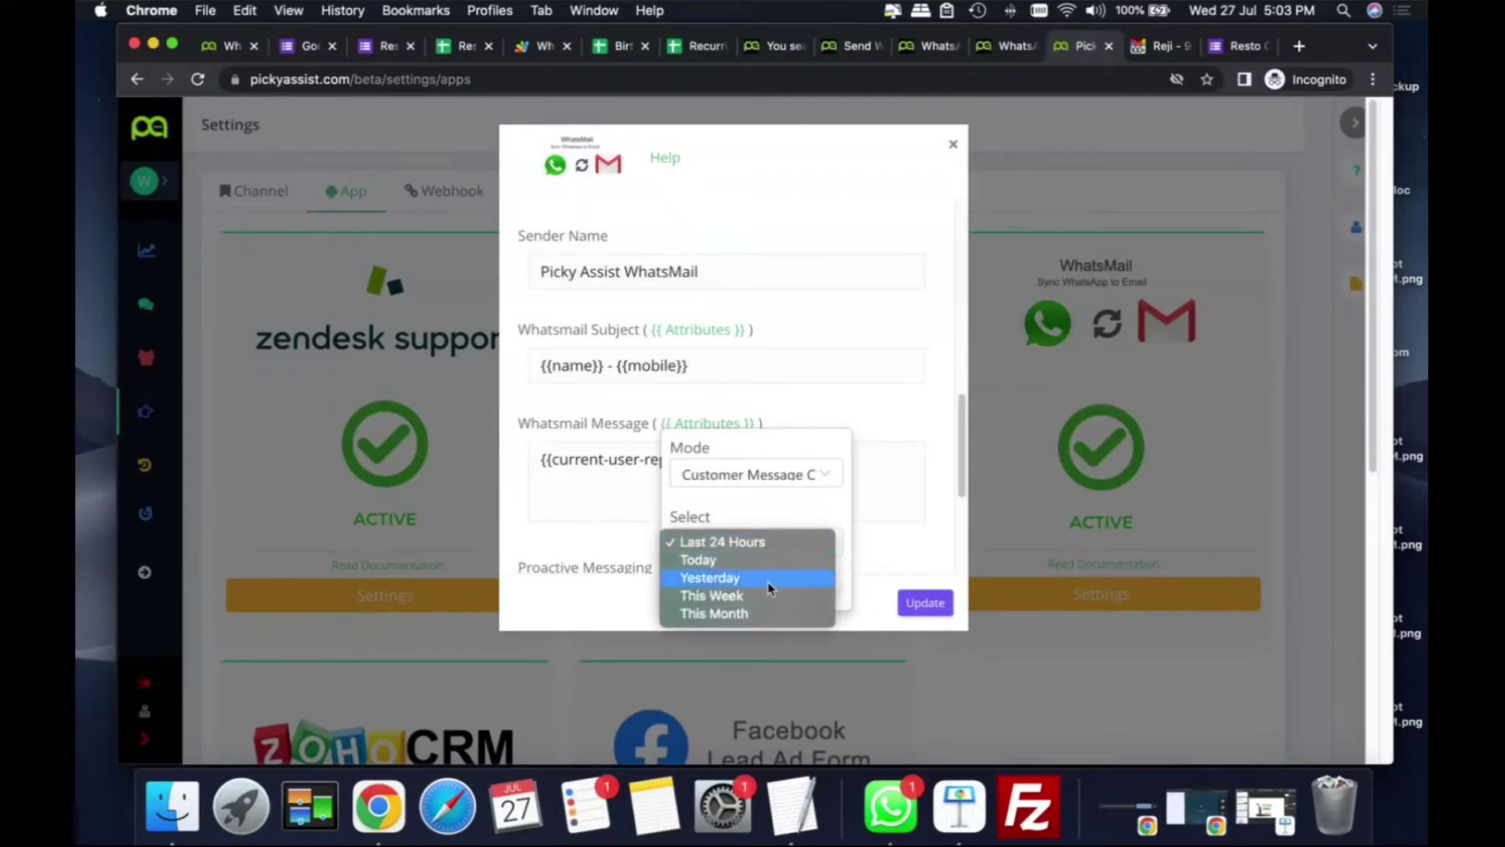
left_click(773, 544)
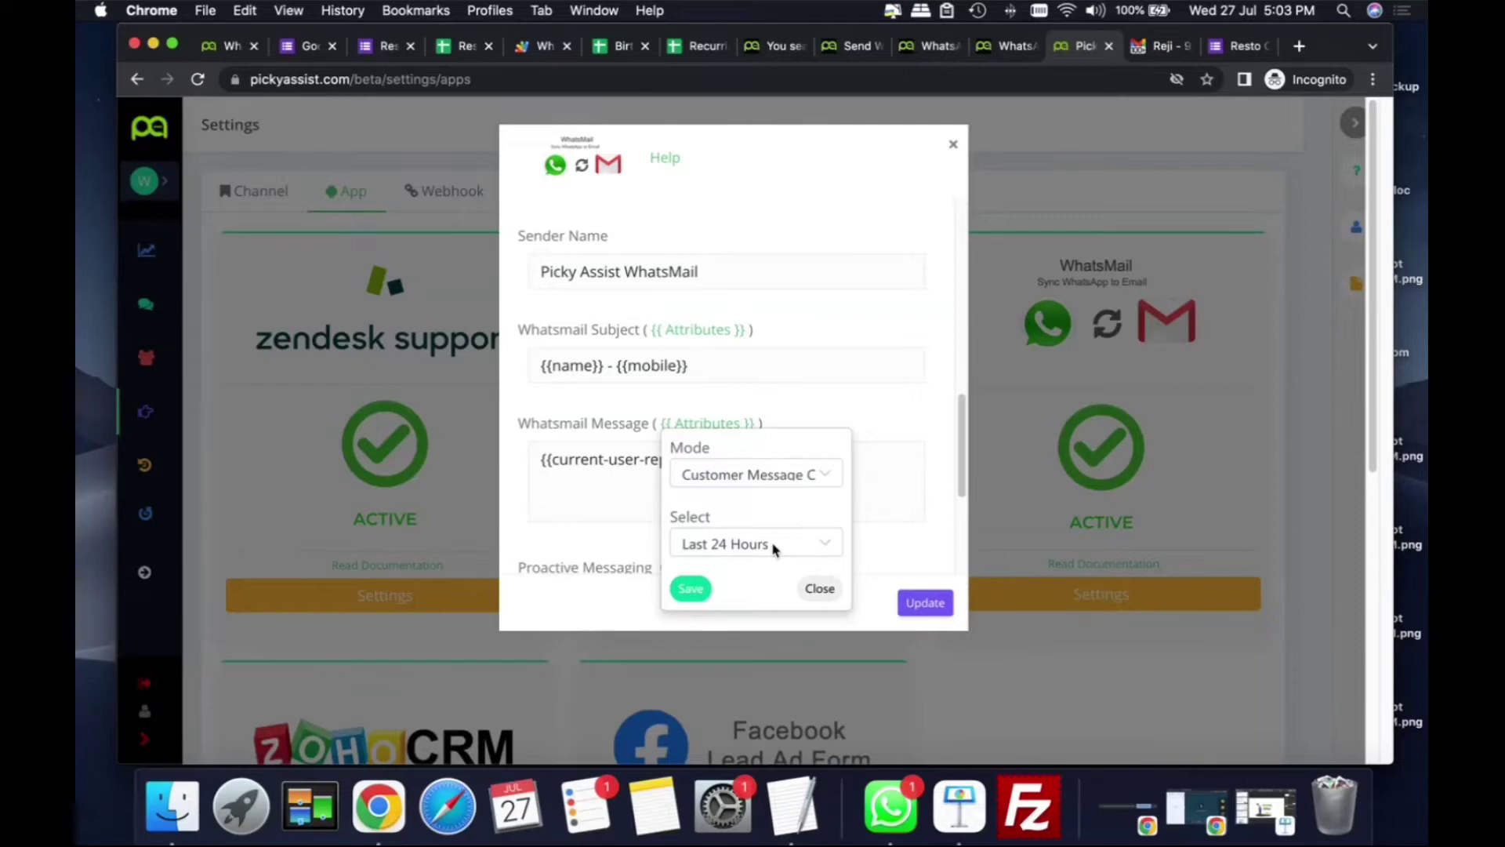
left_click(886, 424)
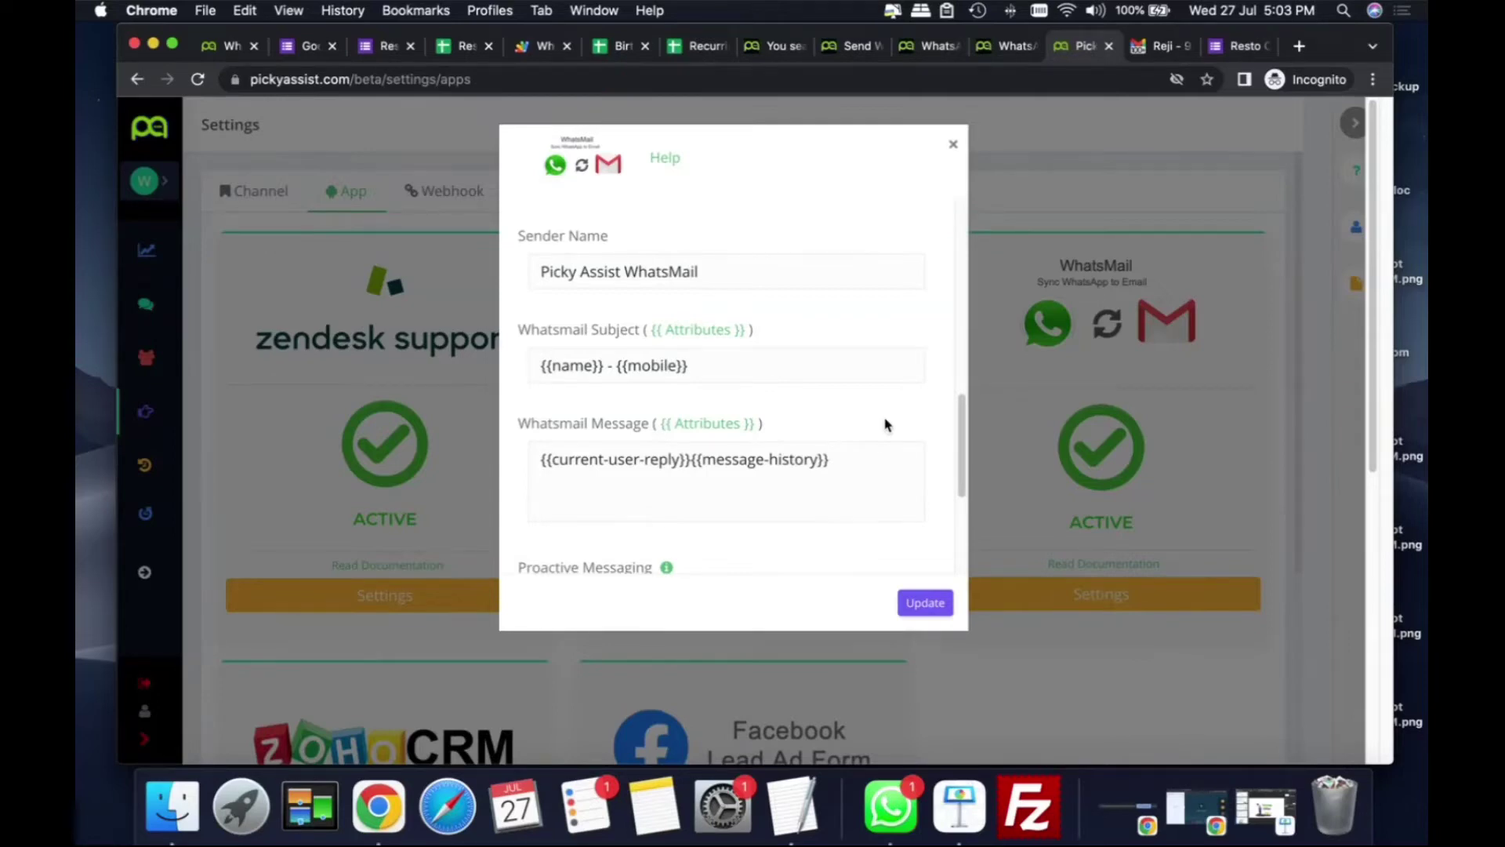
left_click(952, 149)
left_click(901, 833)
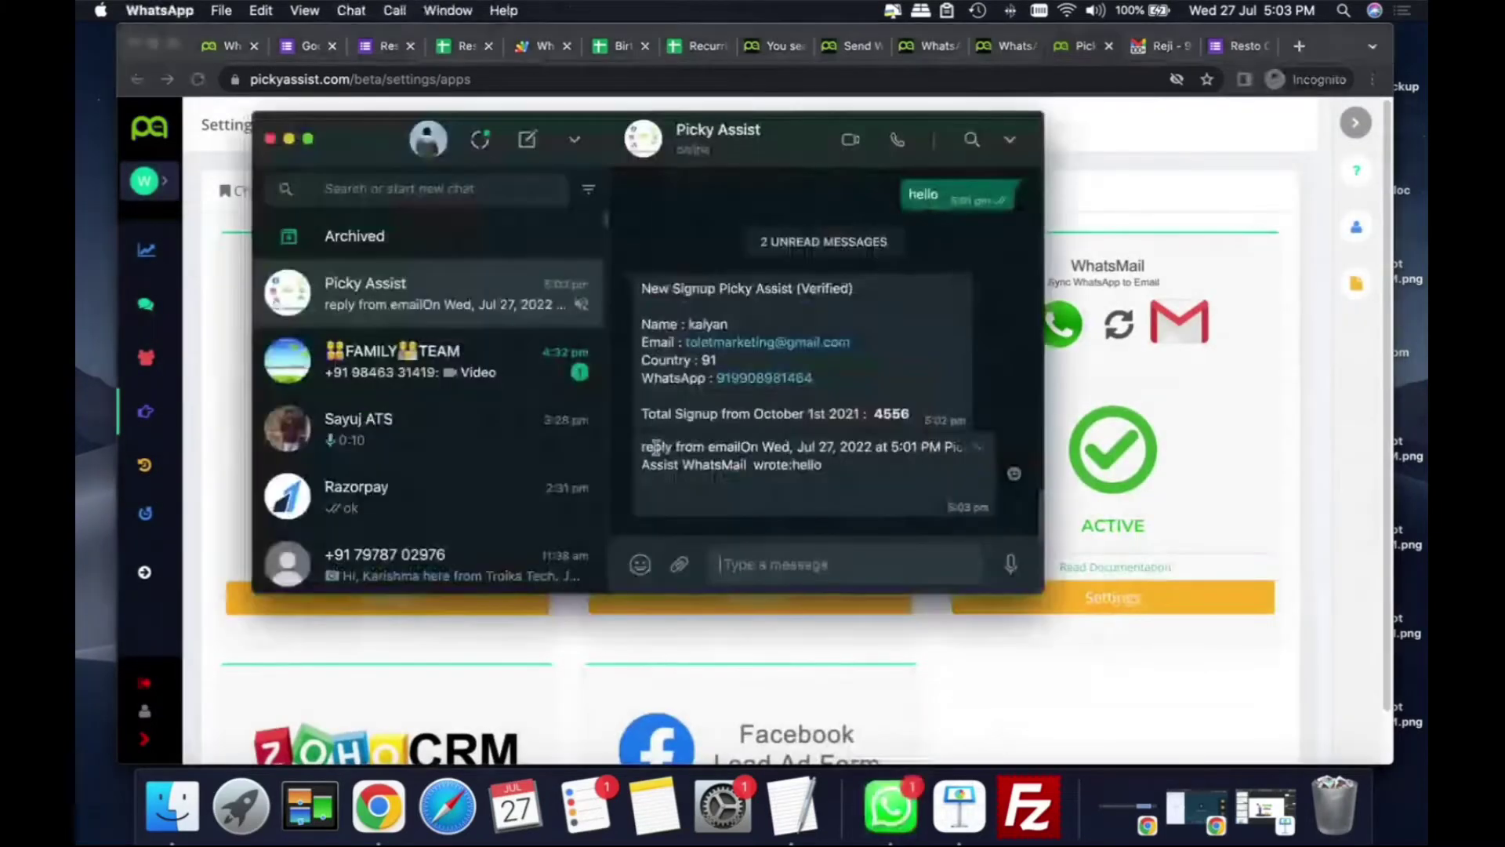
left_click_drag(641, 447, 745, 448)
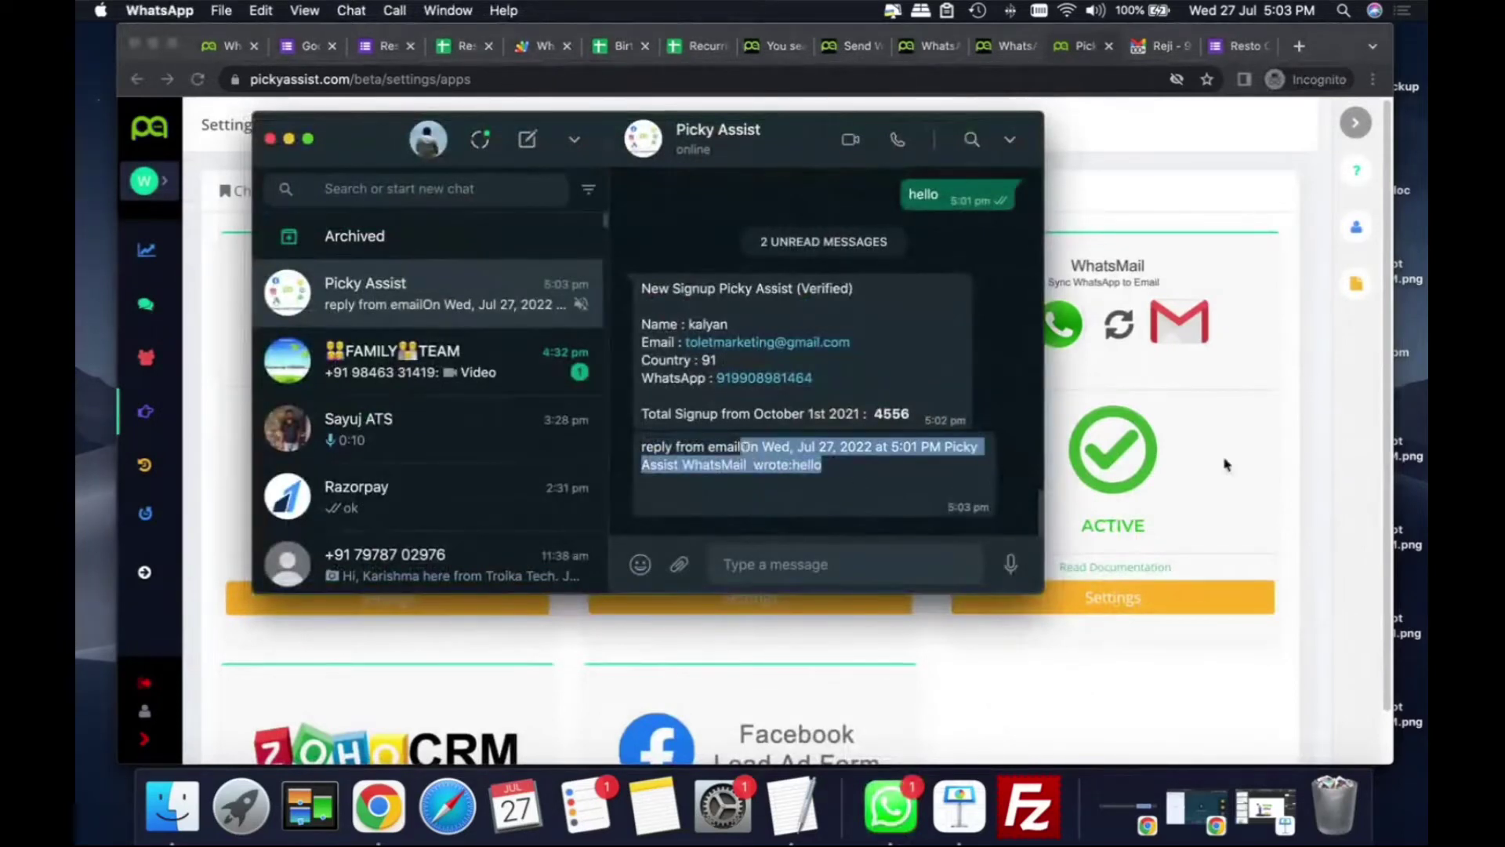
left_click(229, 239)
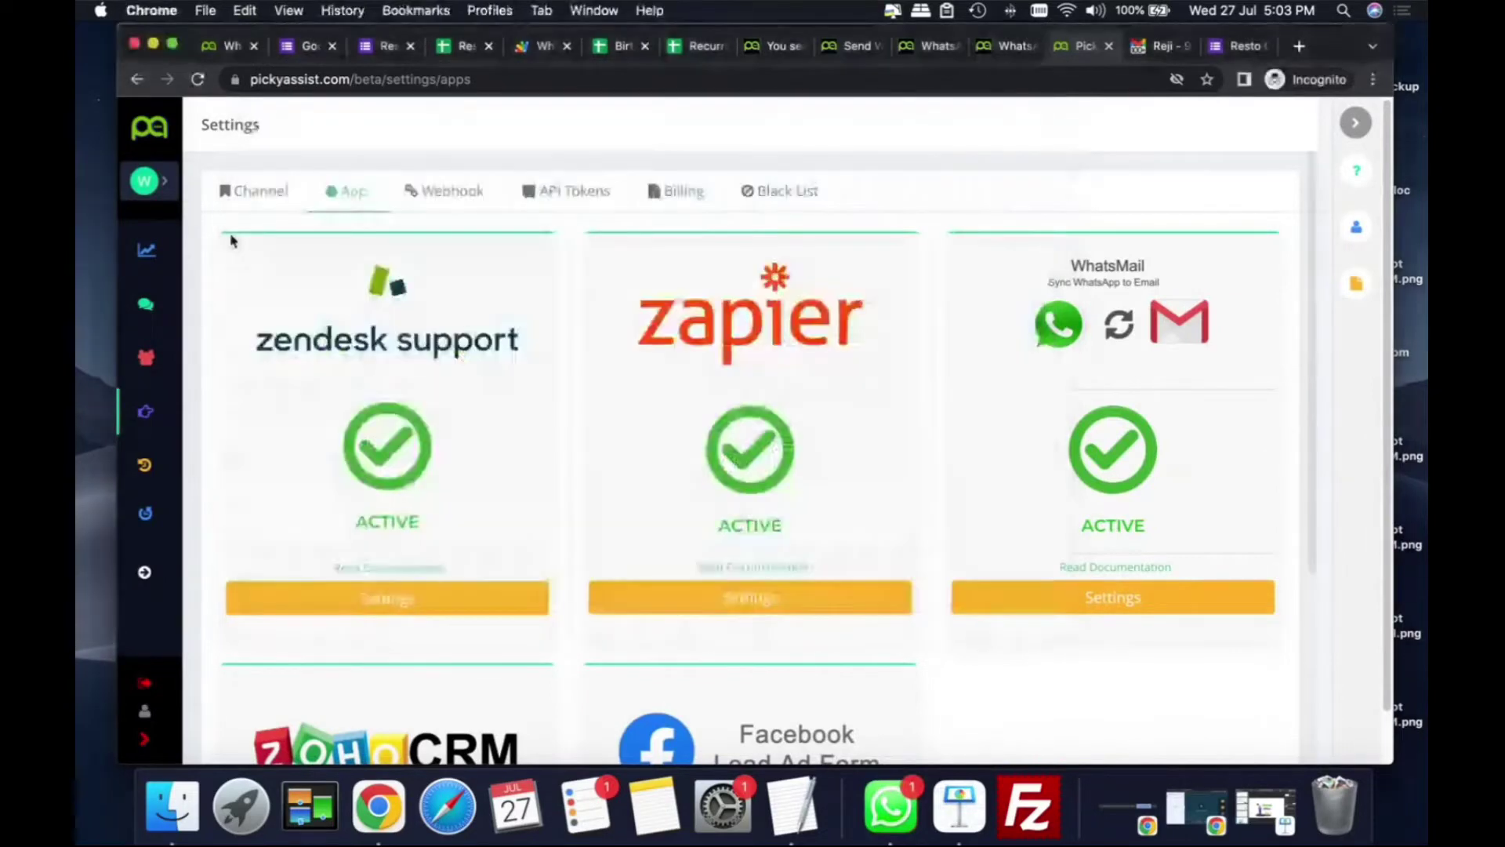
left_click(890, 806)
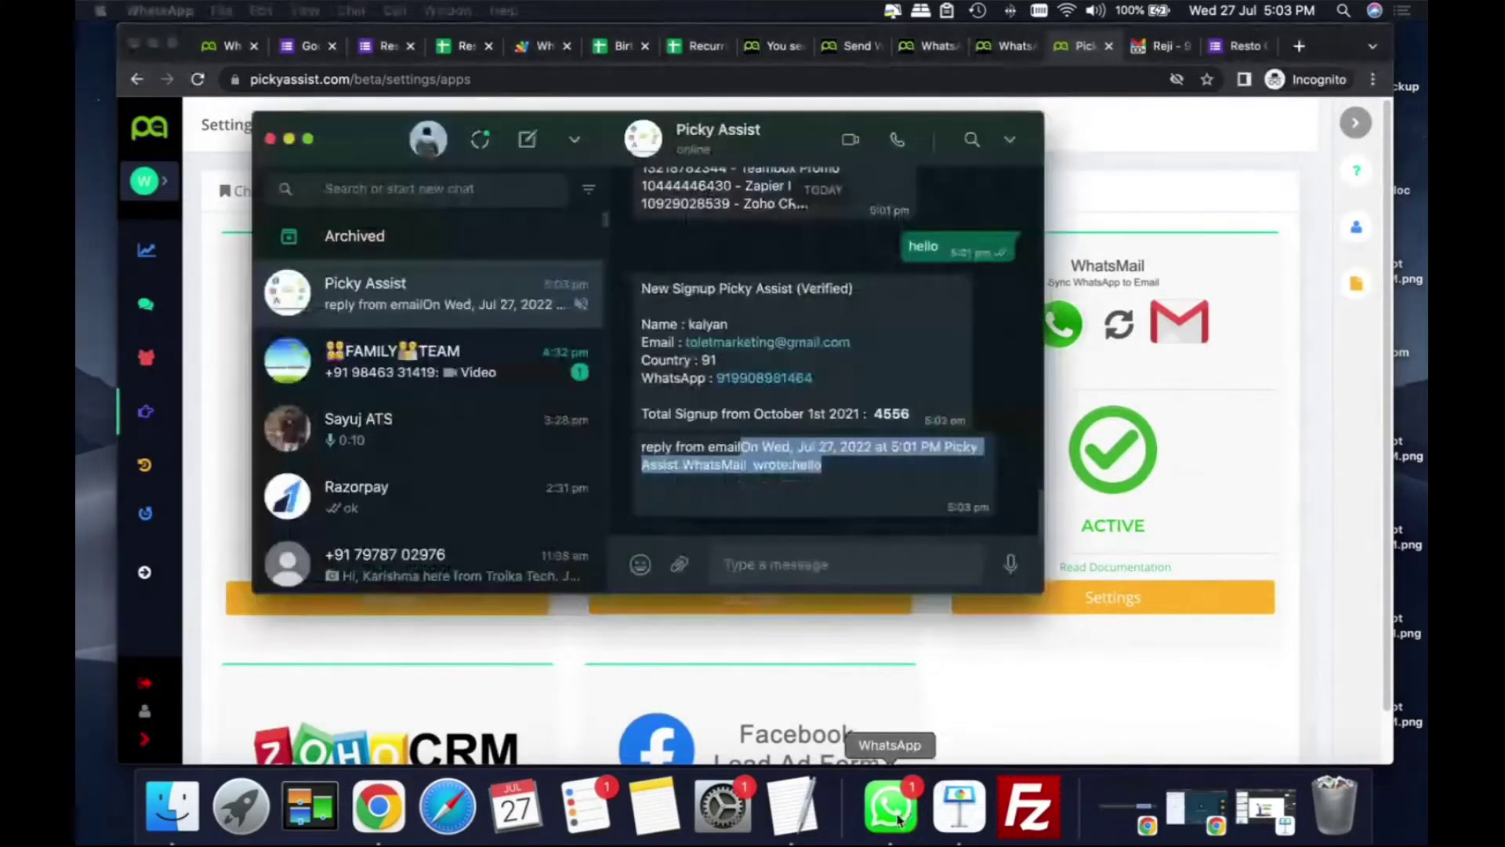
left_click(745, 446)
left_click_drag(741, 446, 640, 444)
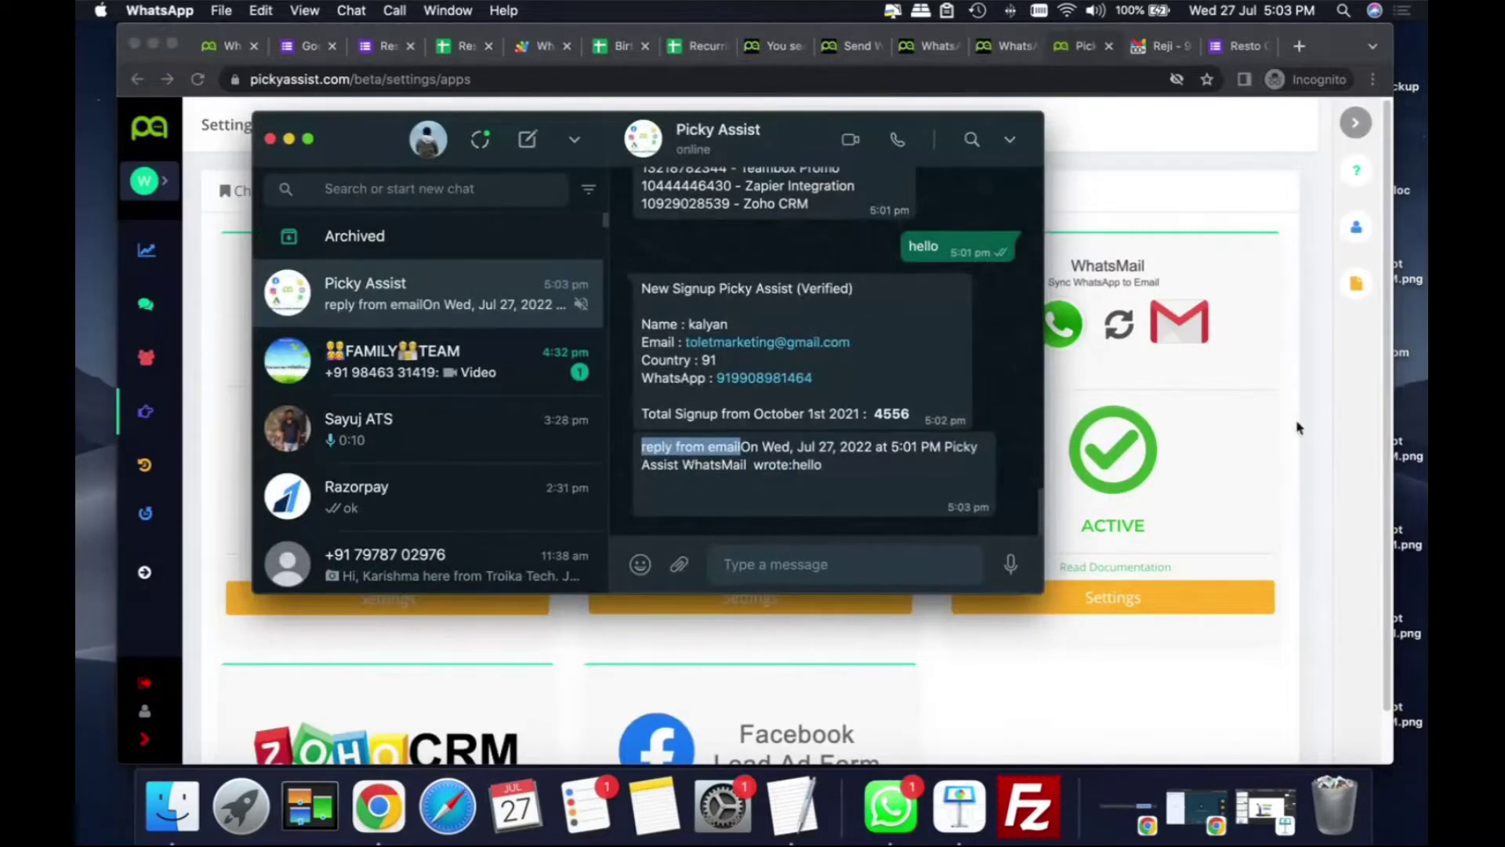
left_click(1129, 418)
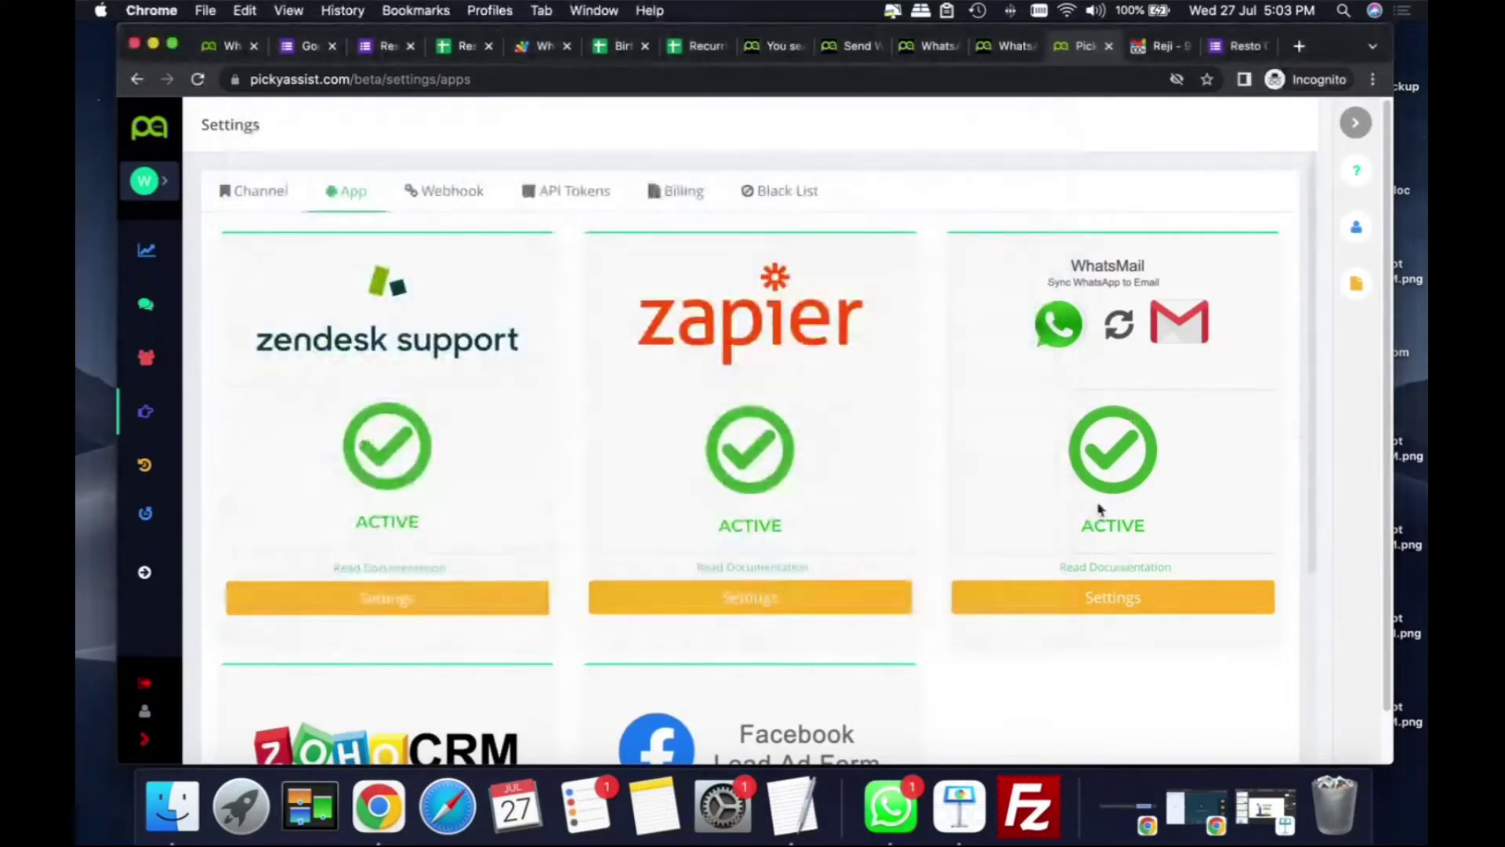
left_click(978, 471)
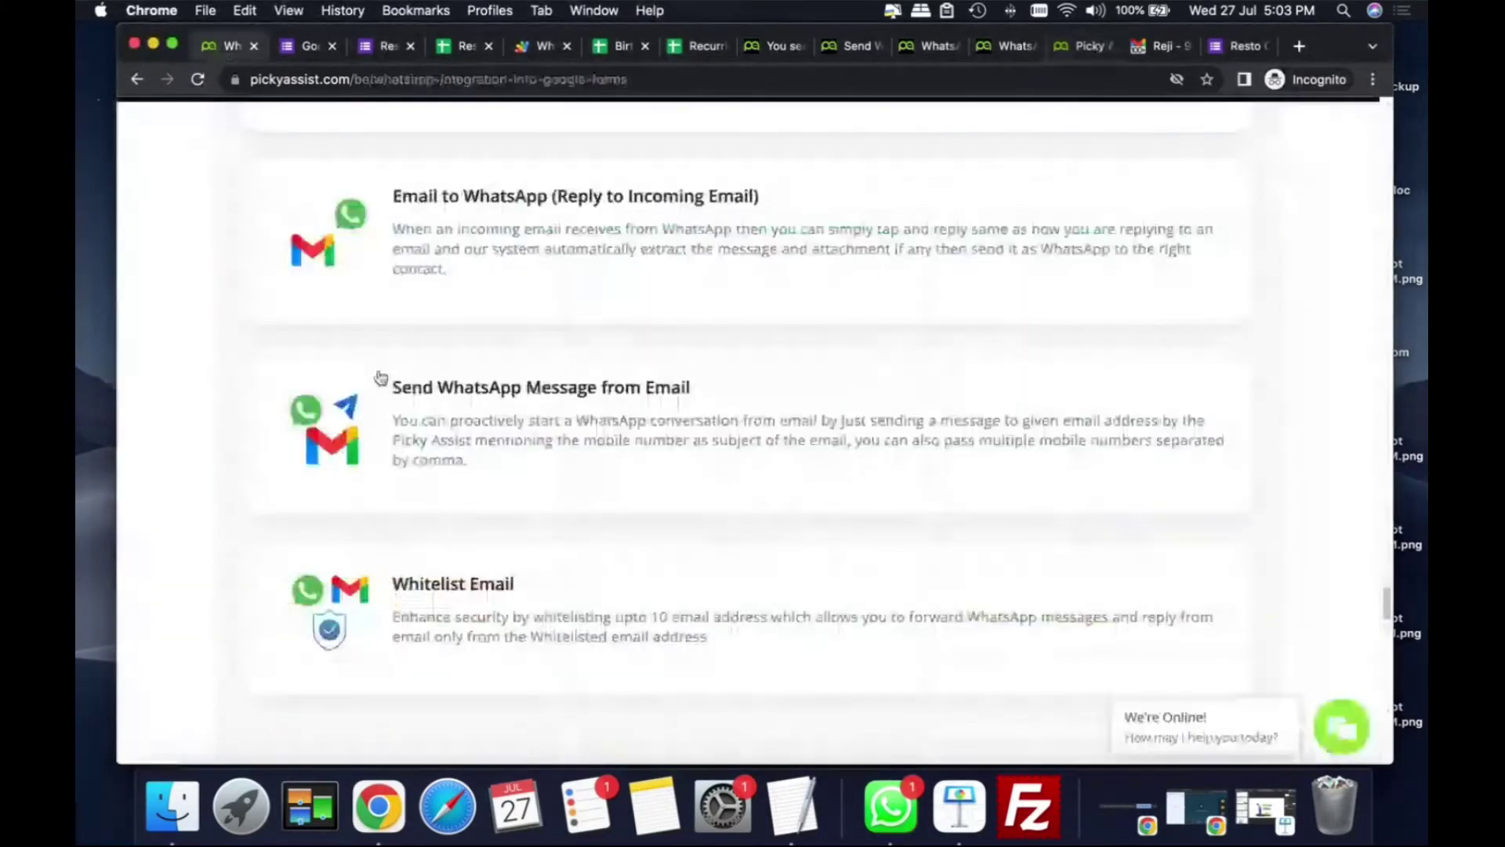
Step: Scroll the Google Forms integration page down to the Google Ads section
scroll(871, 527, "down", 1)
scroll(872, 527, "down", 15)
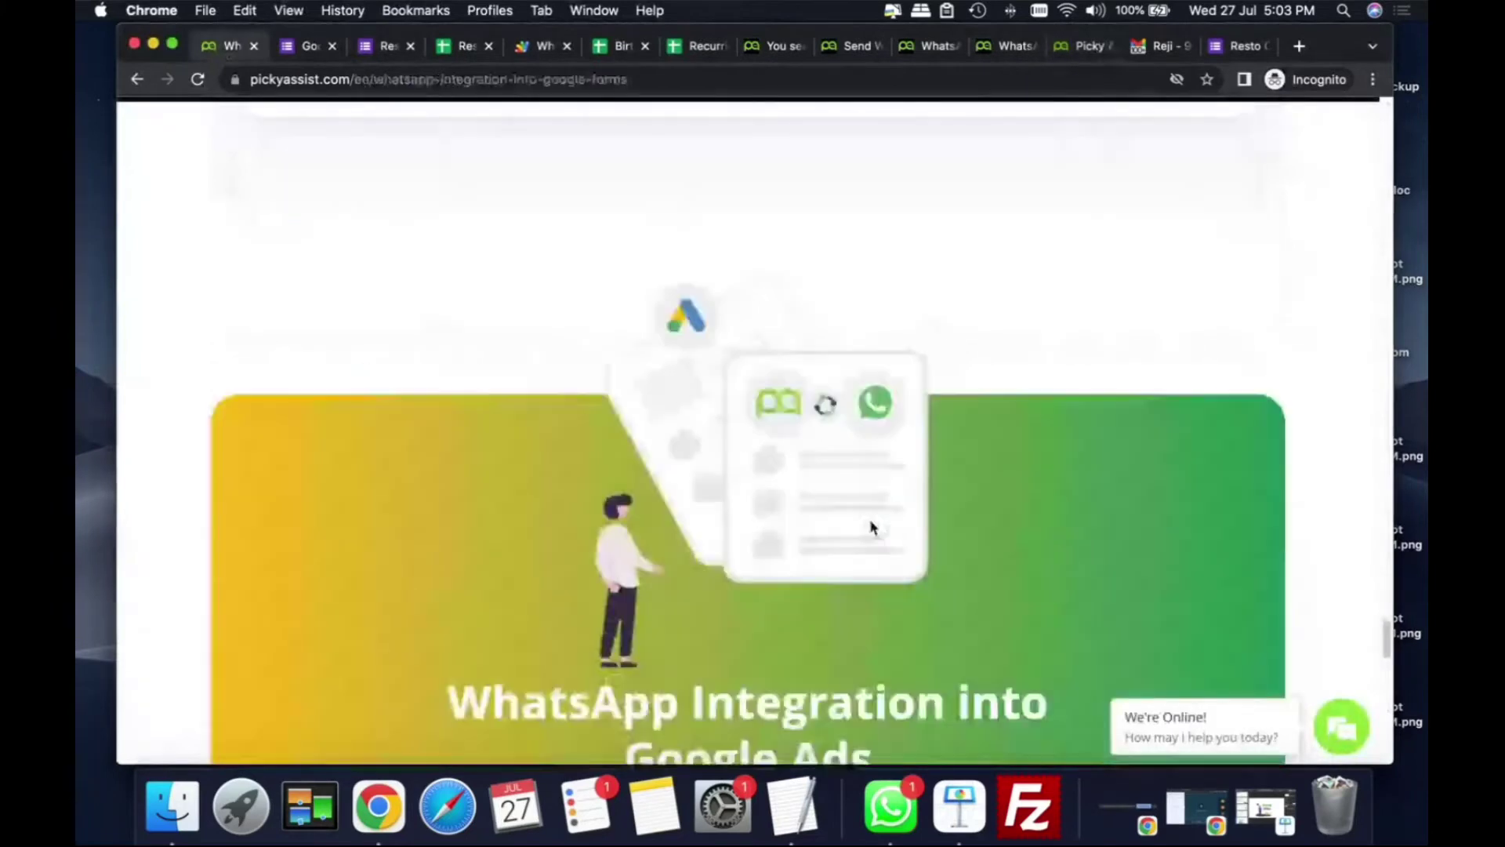
scroll(871, 527, "down", 4)
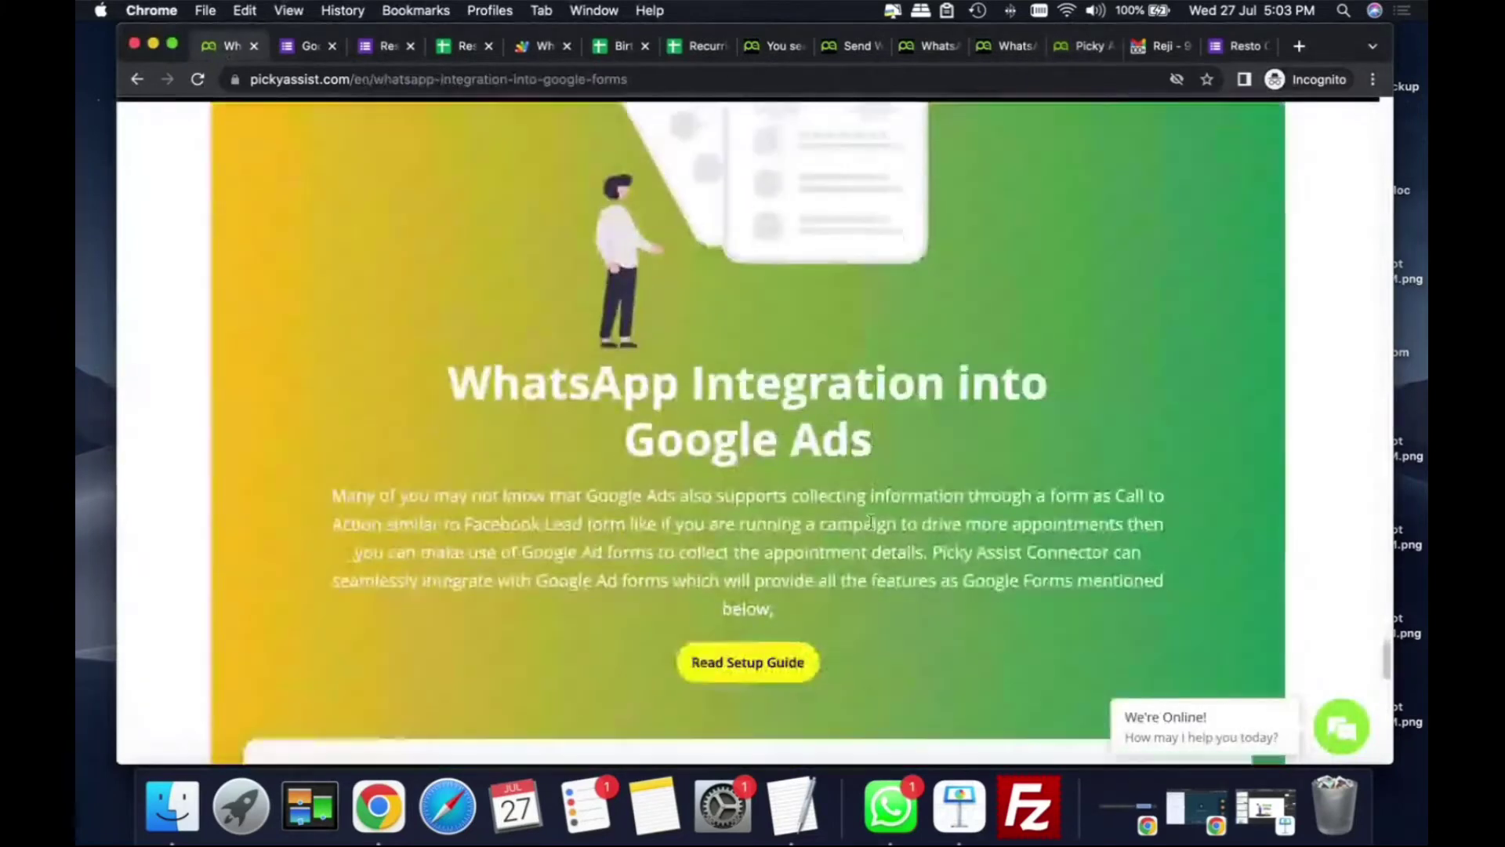
scroll(870, 523, "down", 10)
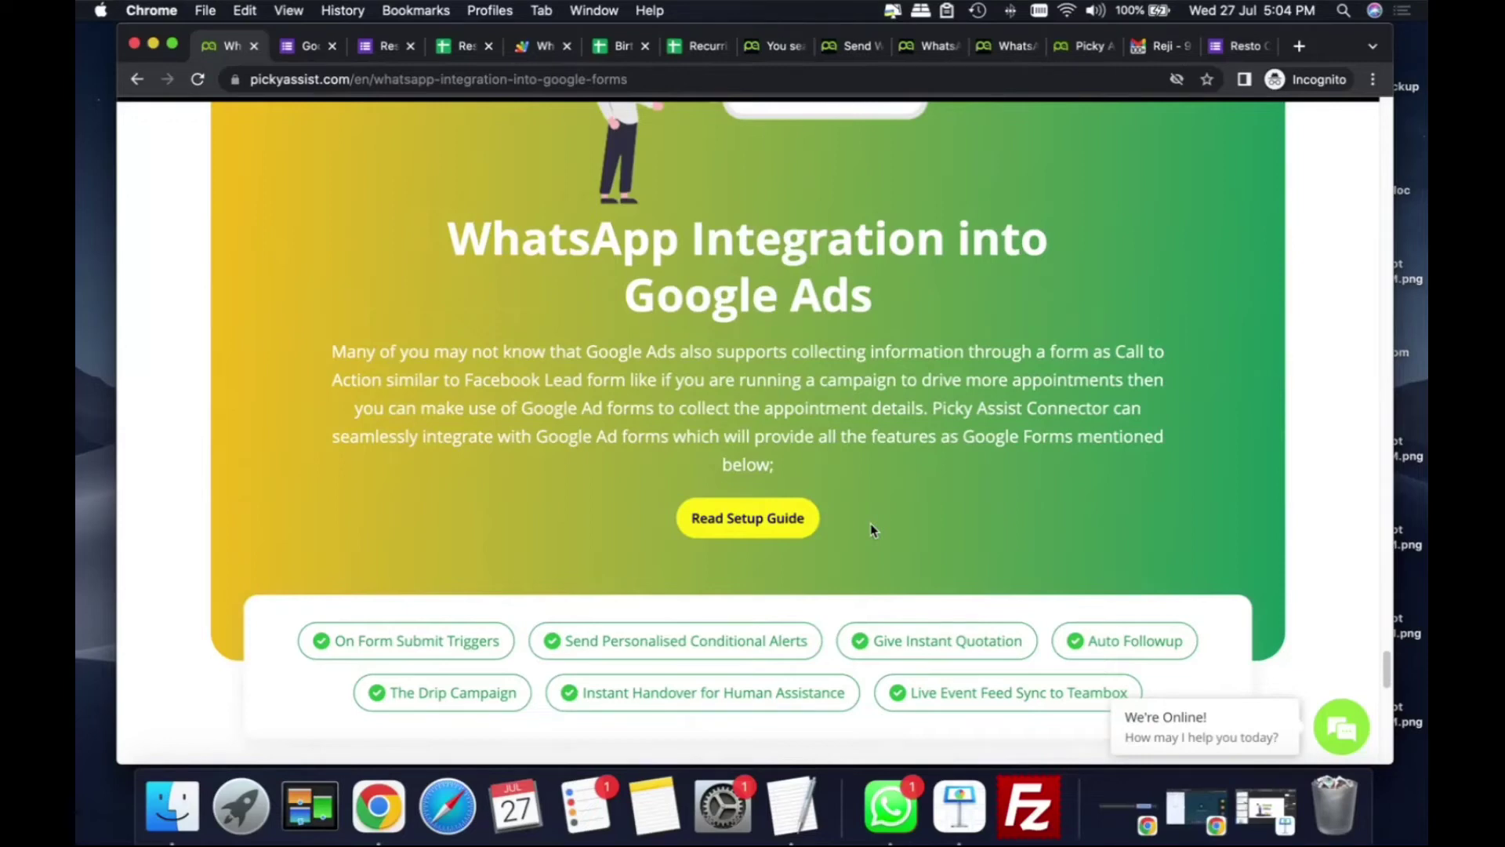
Step: Check the Picky Assist settings and blog article tabs, then come back to the Google Ads section
left_click(1086, 46)
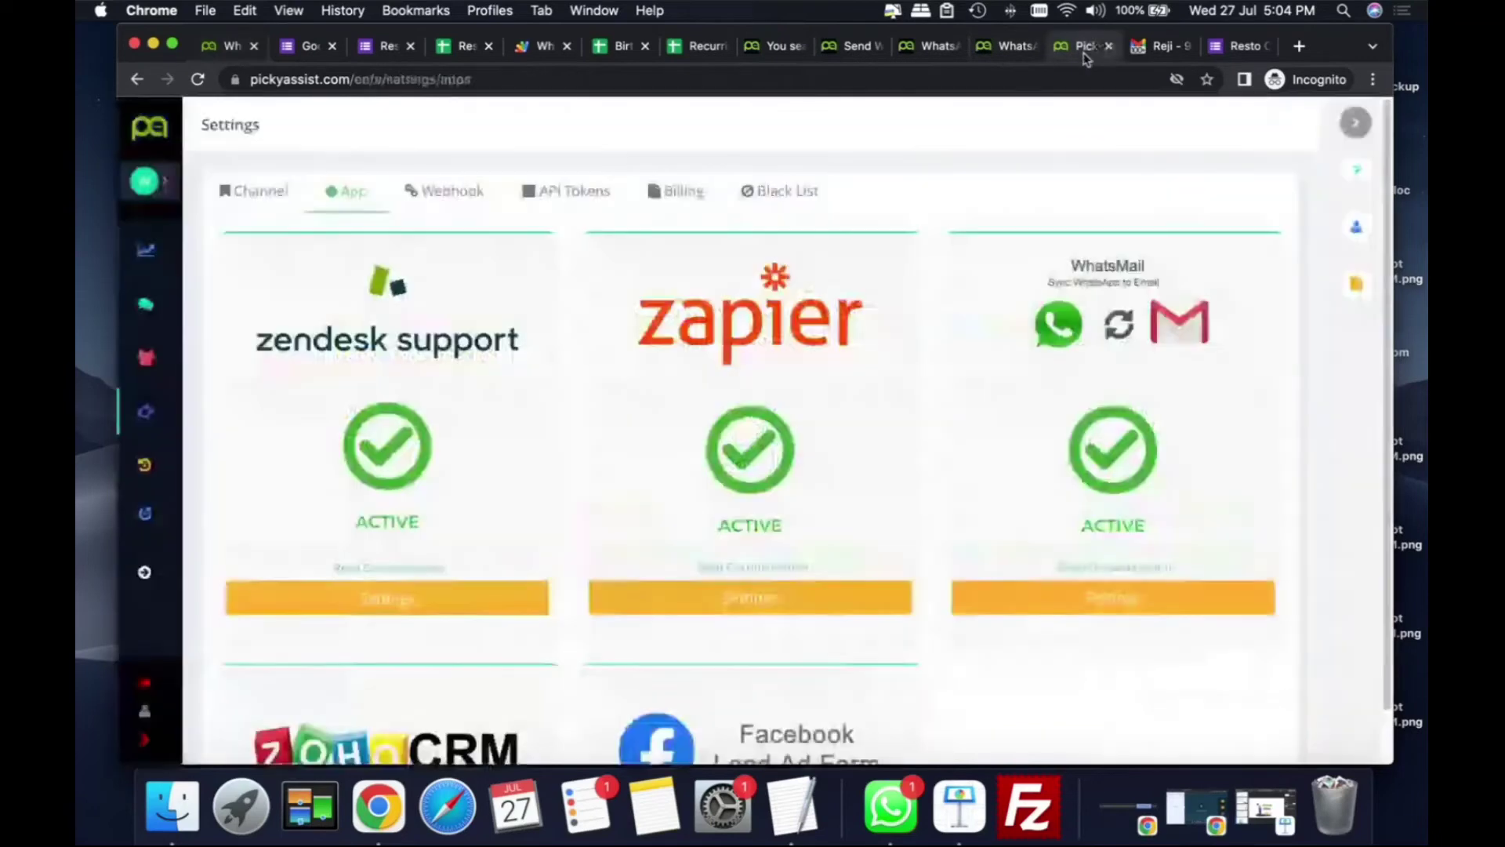
left_click(1010, 47)
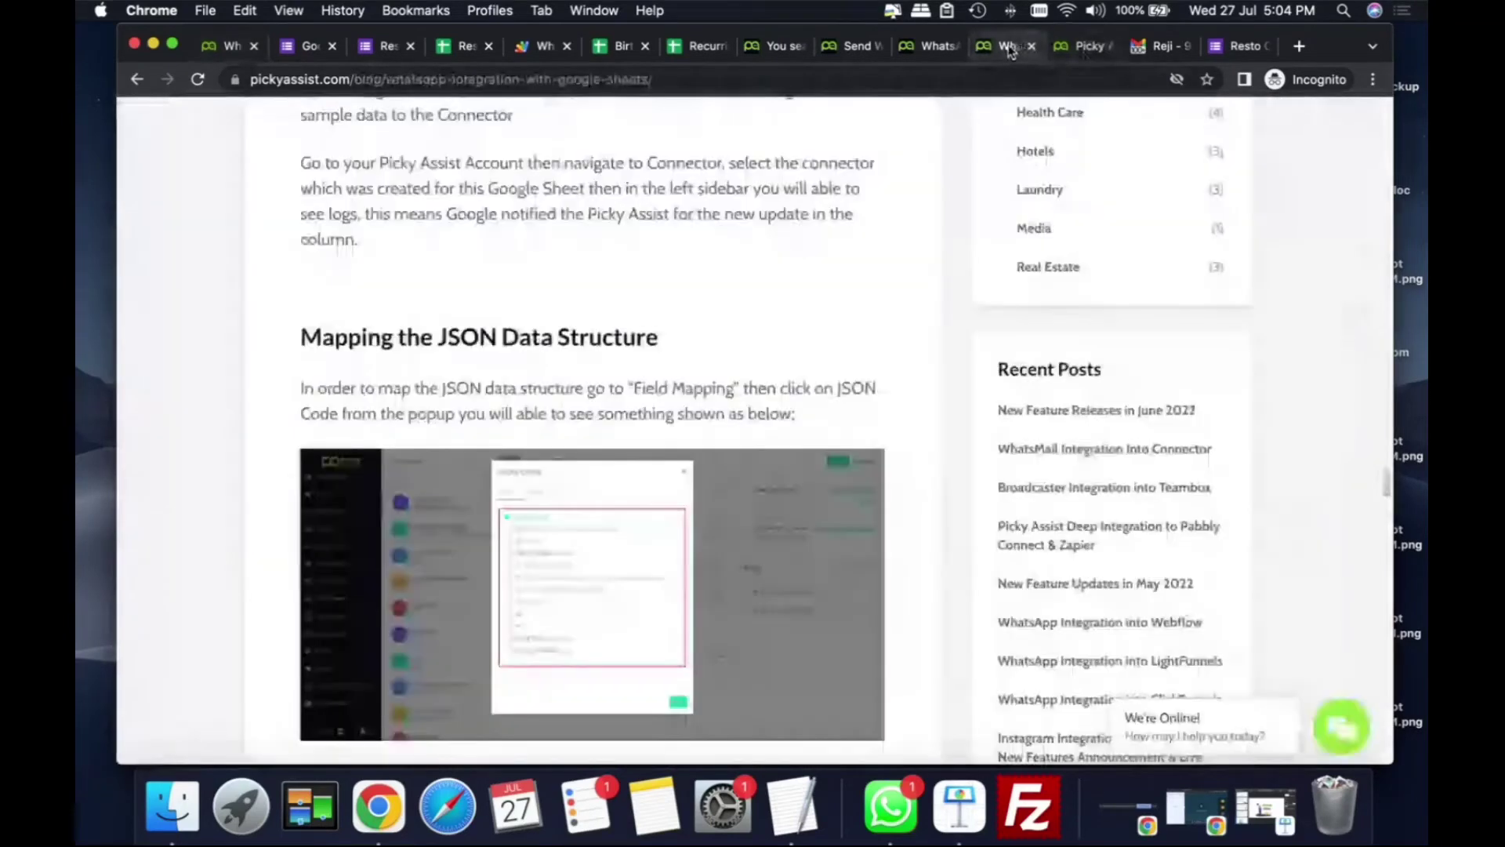
left_click(226, 46)
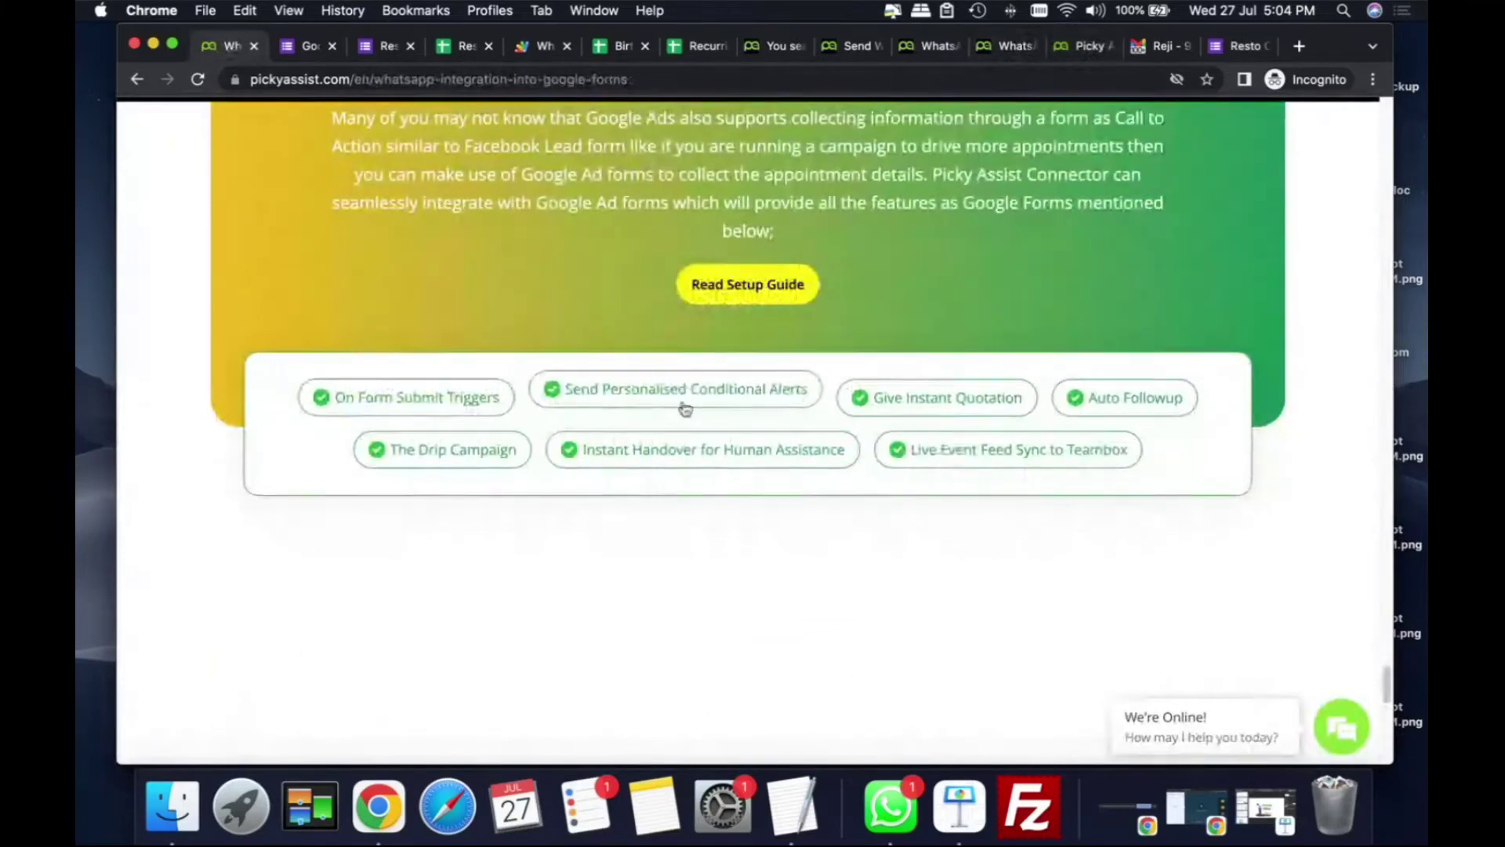
scroll(898, 413, "up", 2)
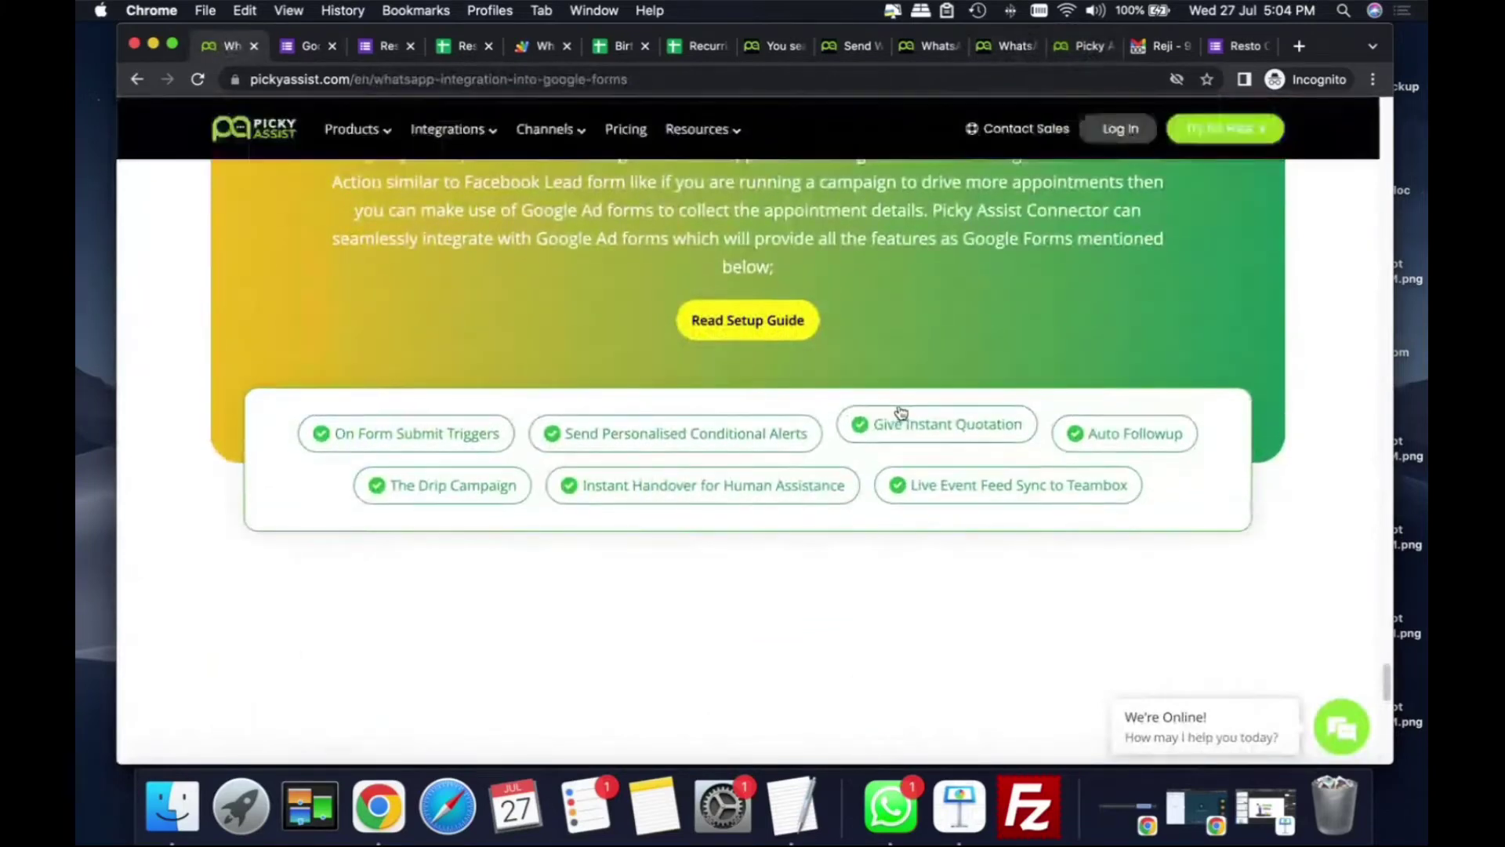
scroll(688, 383, "up", 1)
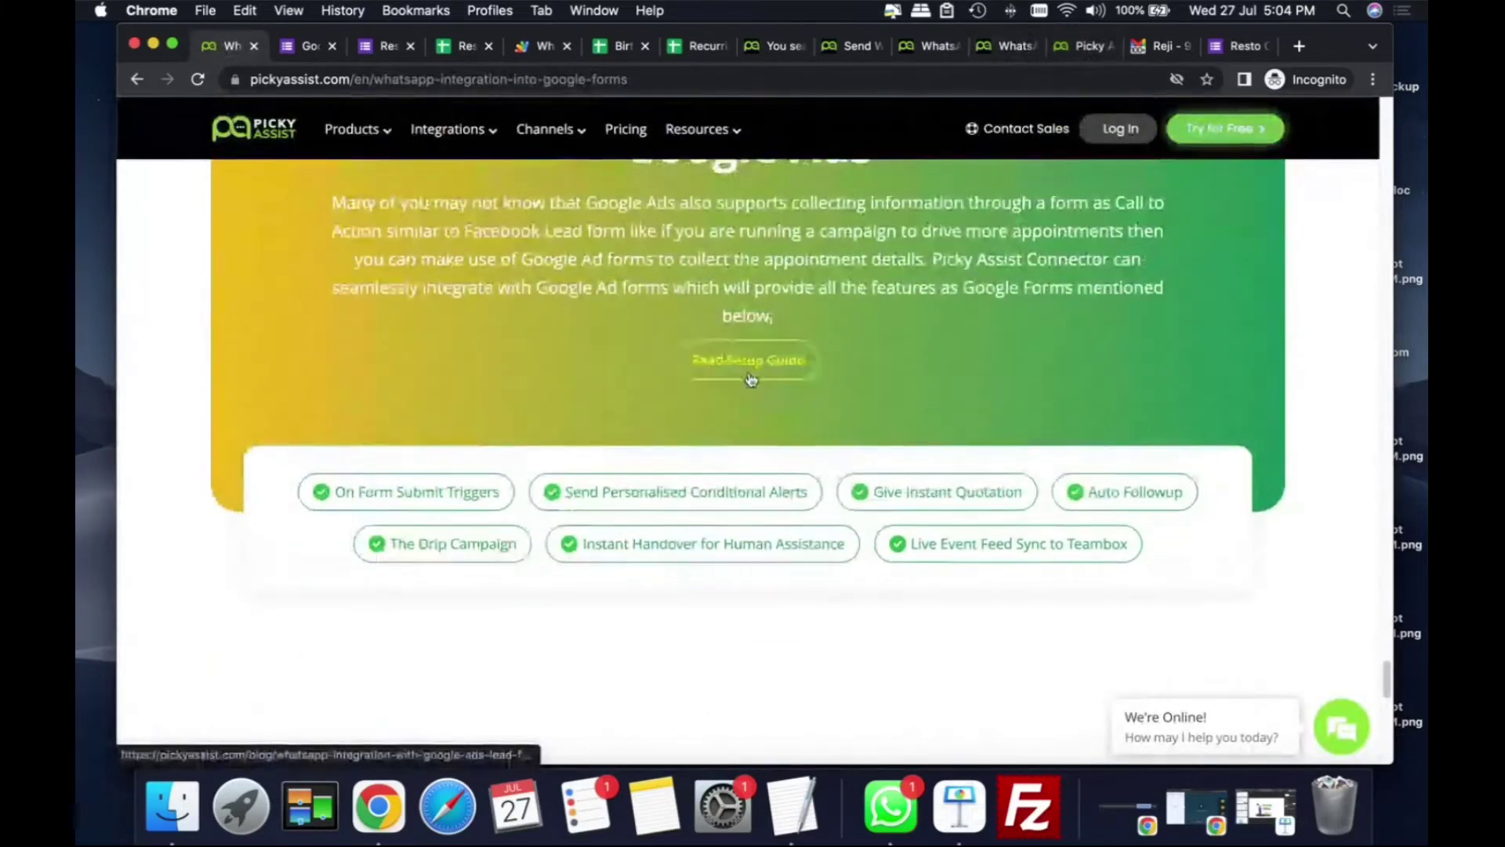
Step: Open the Google Ads lead form setup guide and skim its opening instructions
left_click(752, 371)
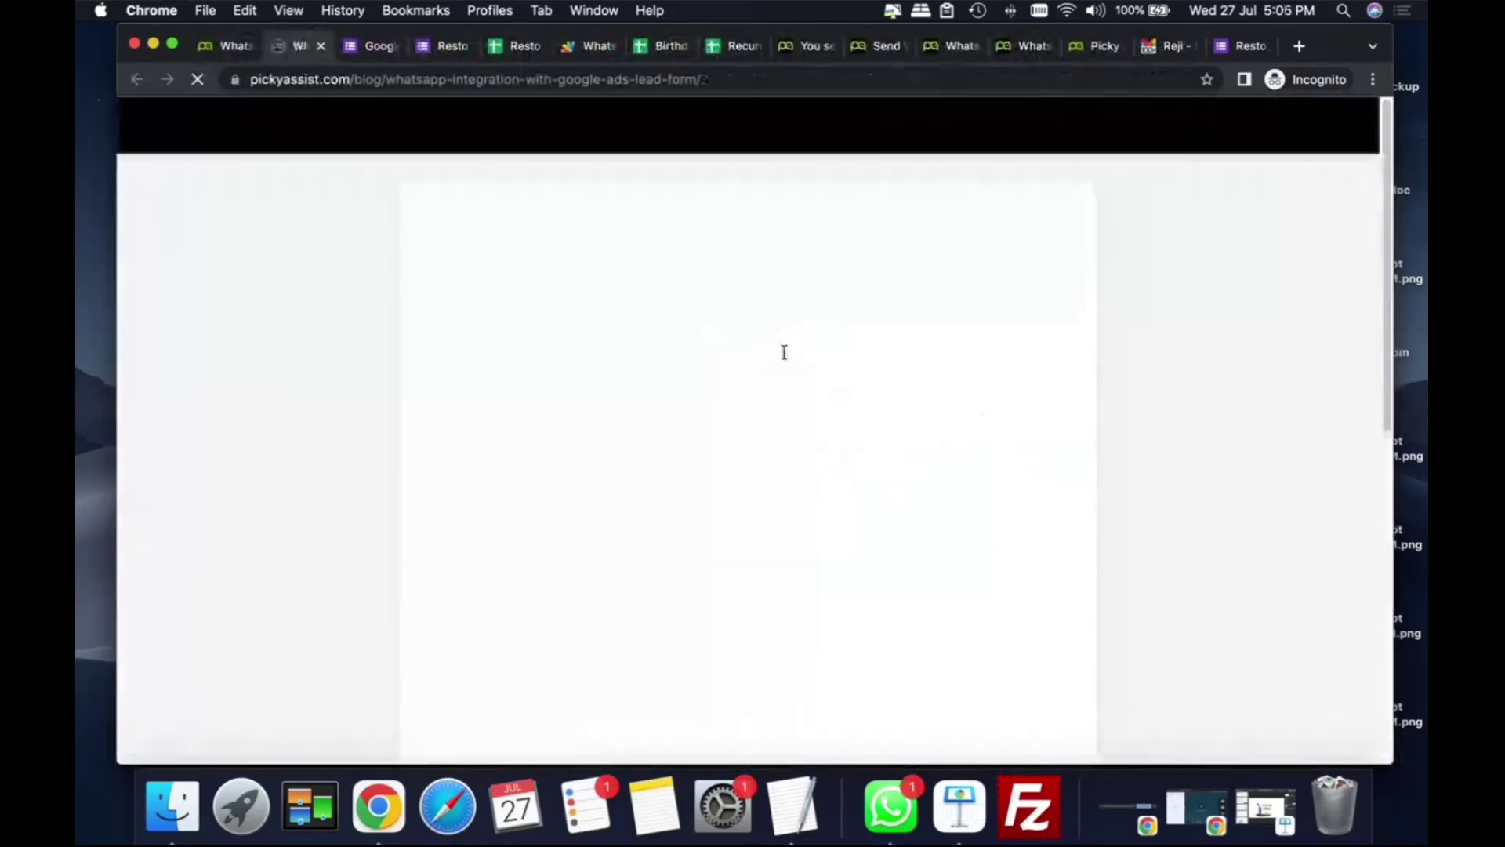
scroll(784, 352, "down", 5)
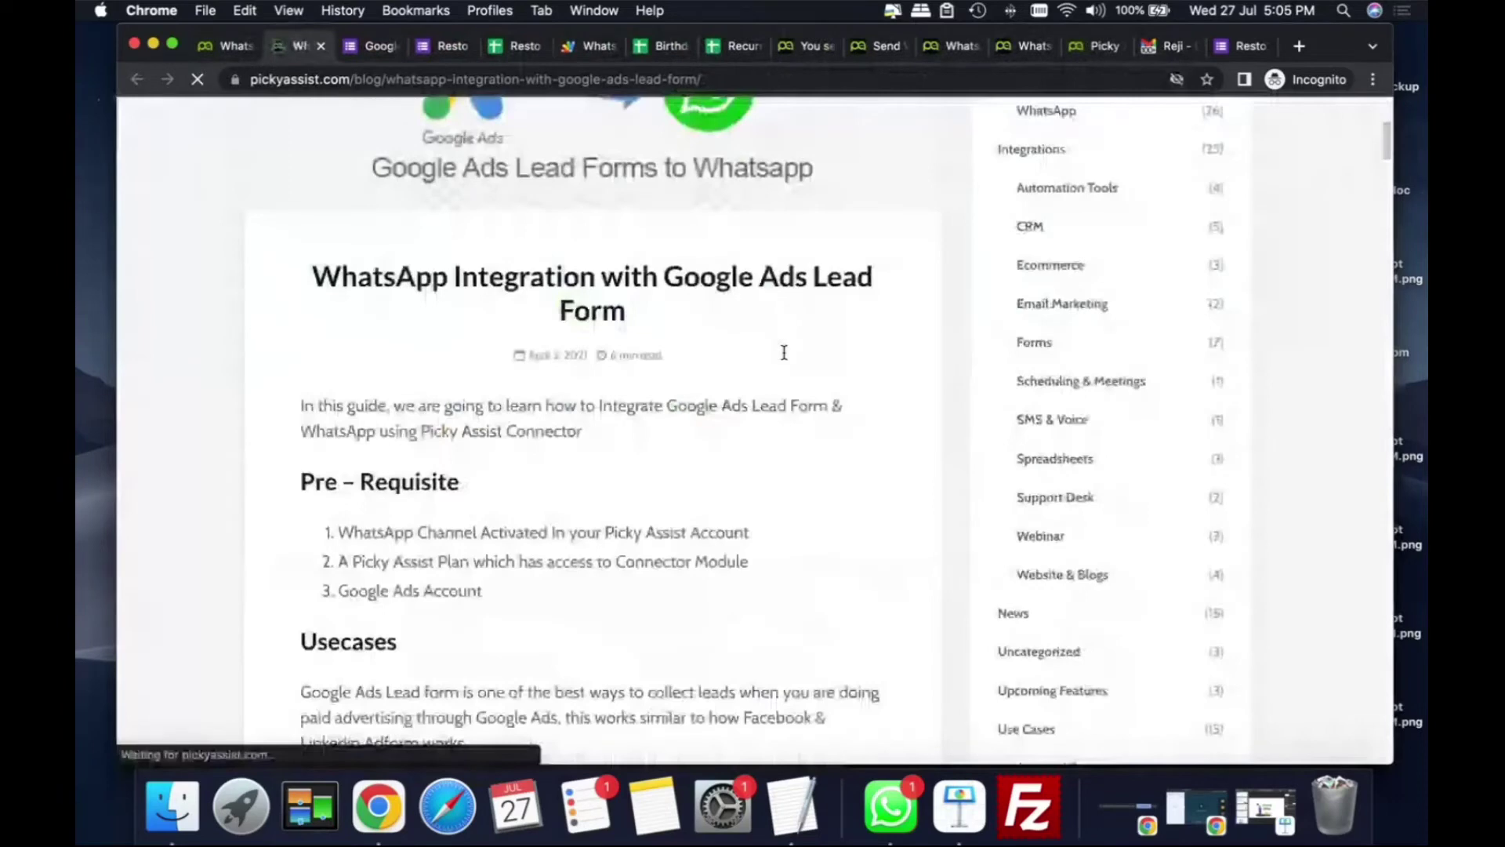
scroll(784, 352, "down", 2)
scroll(784, 358, "down", 15)
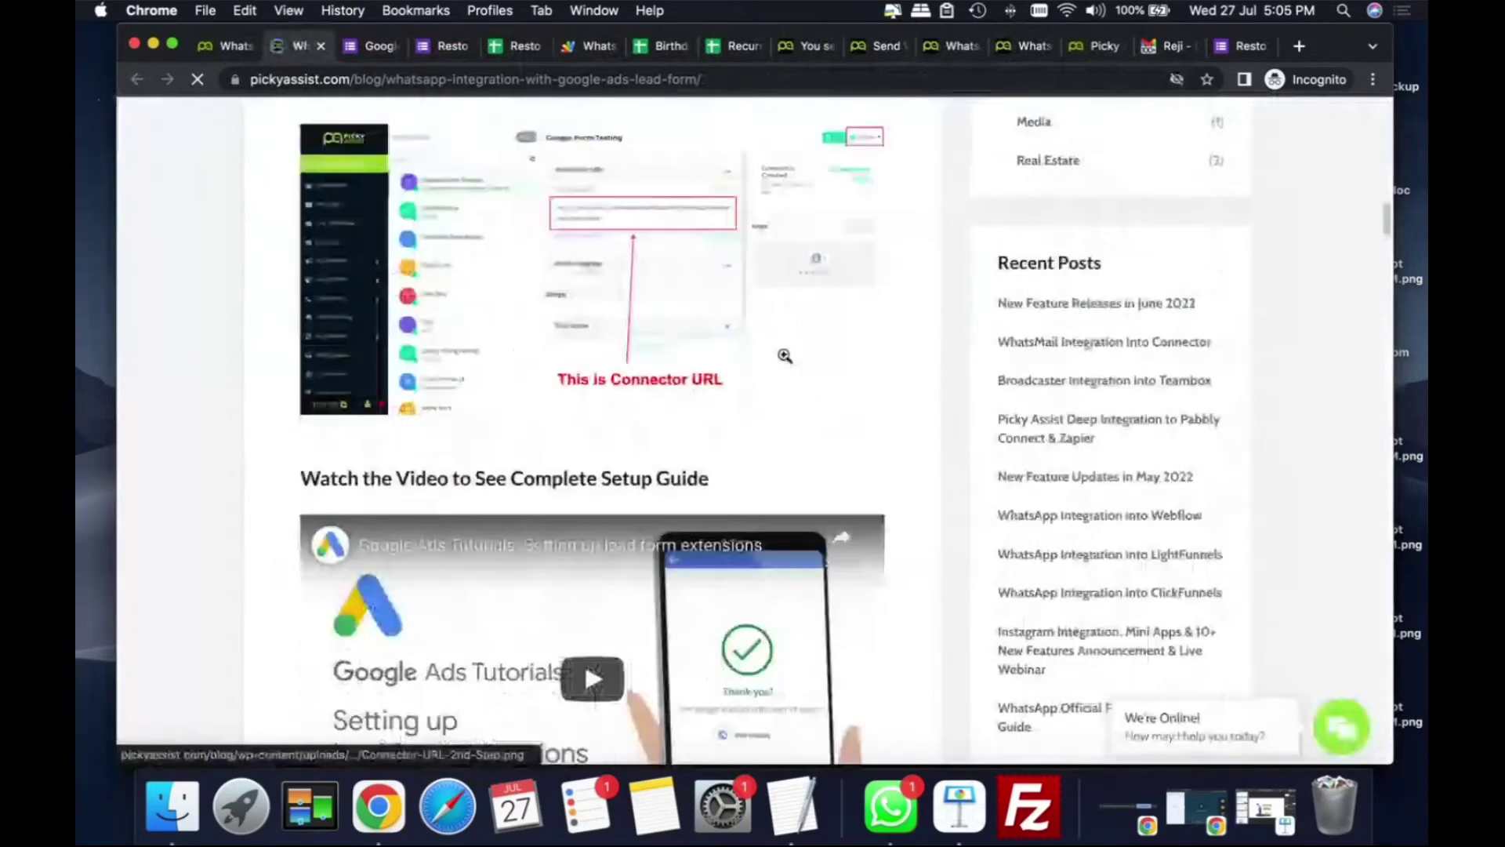
scroll(784, 356, "down", 2)
scroll(784, 355, "up", 5)
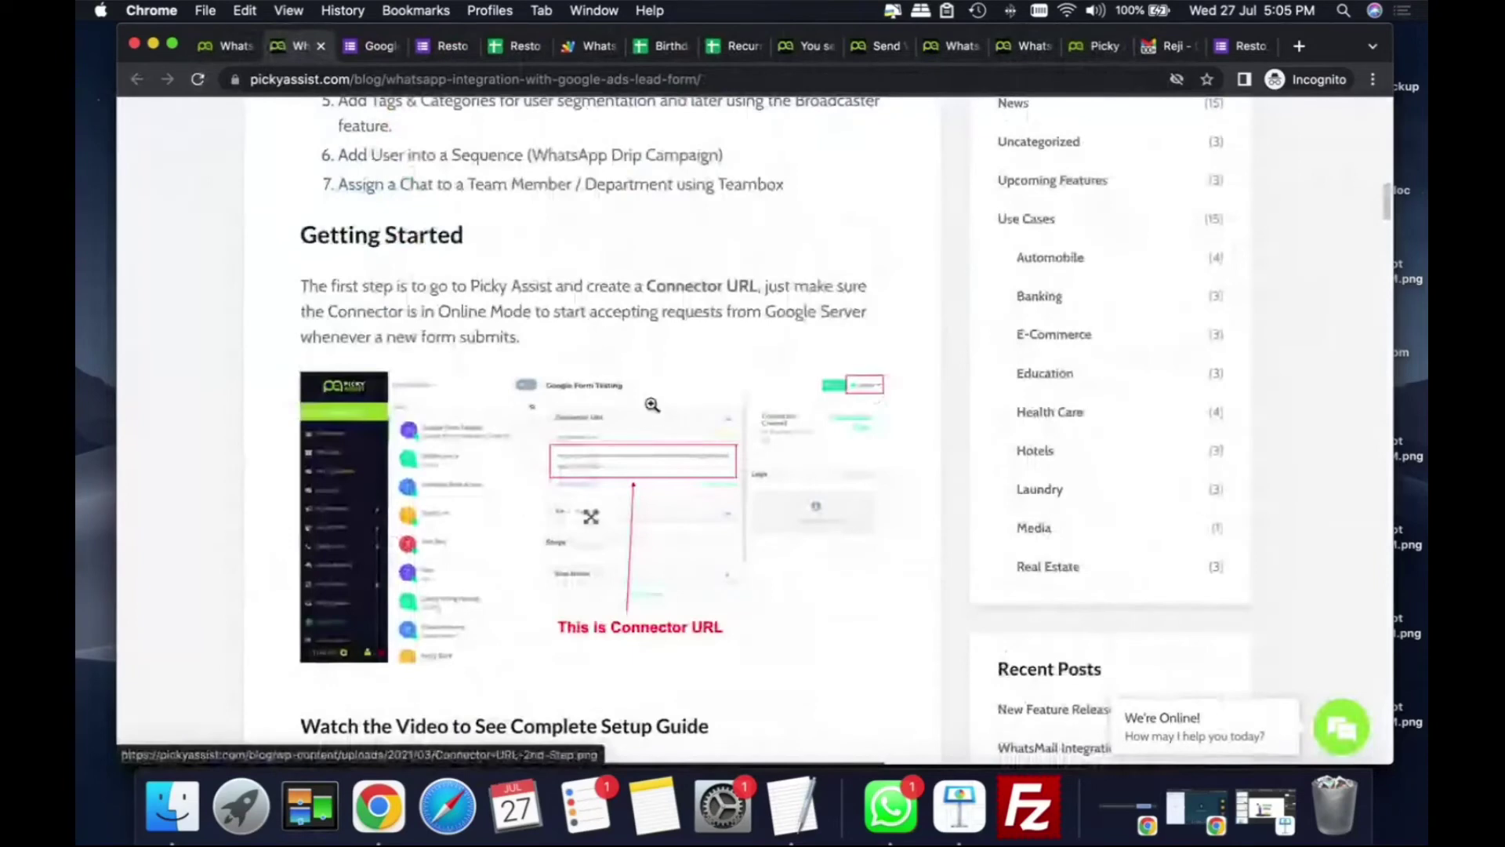
Step: Read on to the Lead delivery option and SEND TEST DATA screenshot, then return to the Apps settings
scroll(652, 405, "down", 4)
scroll(651, 401, "down", 5)
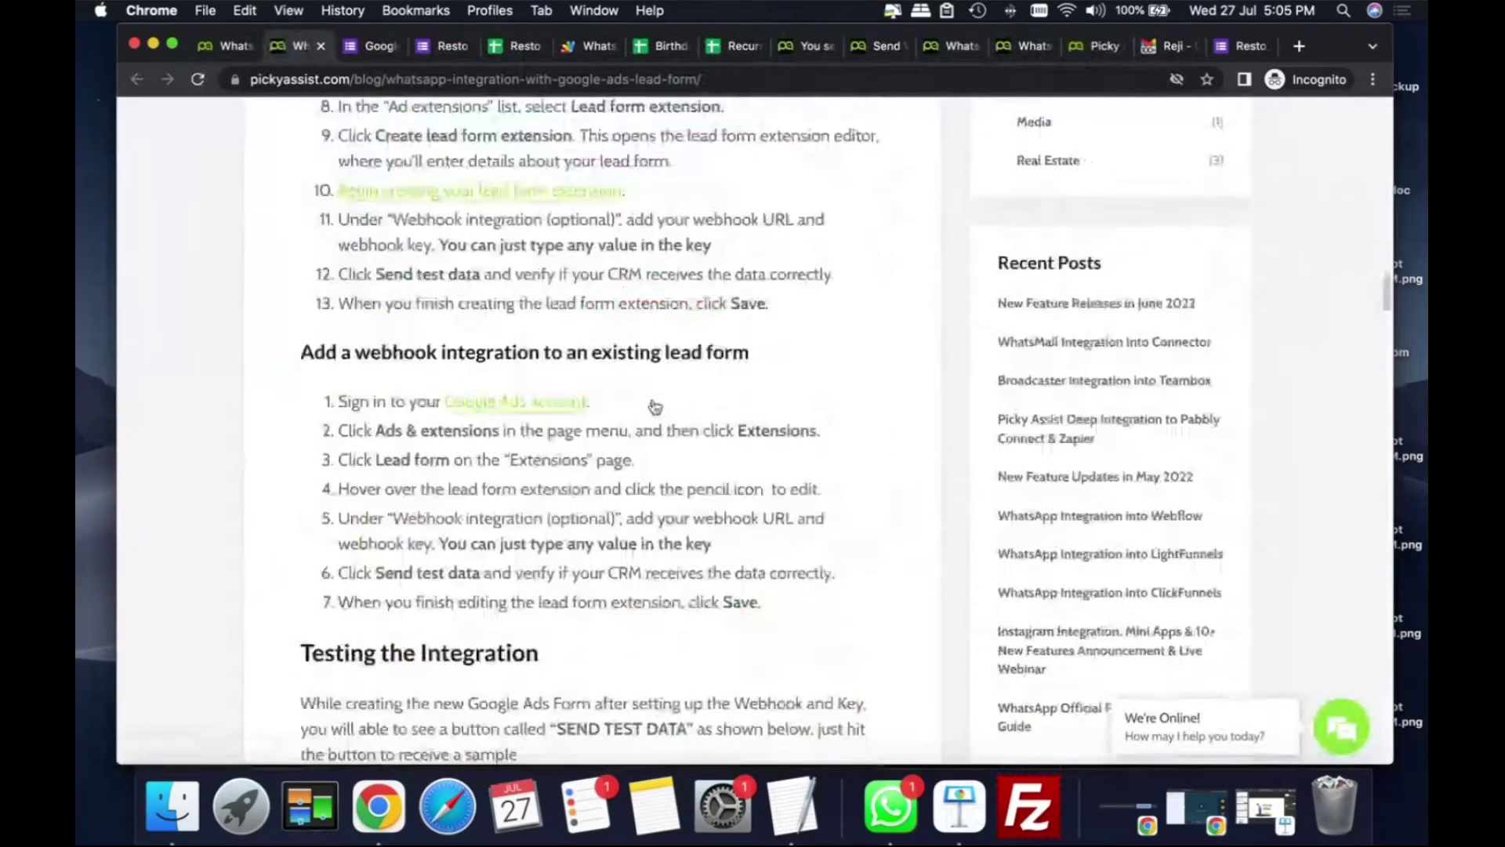
scroll(656, 406, "down", 6)
scroll(591, 504, "down", 3)
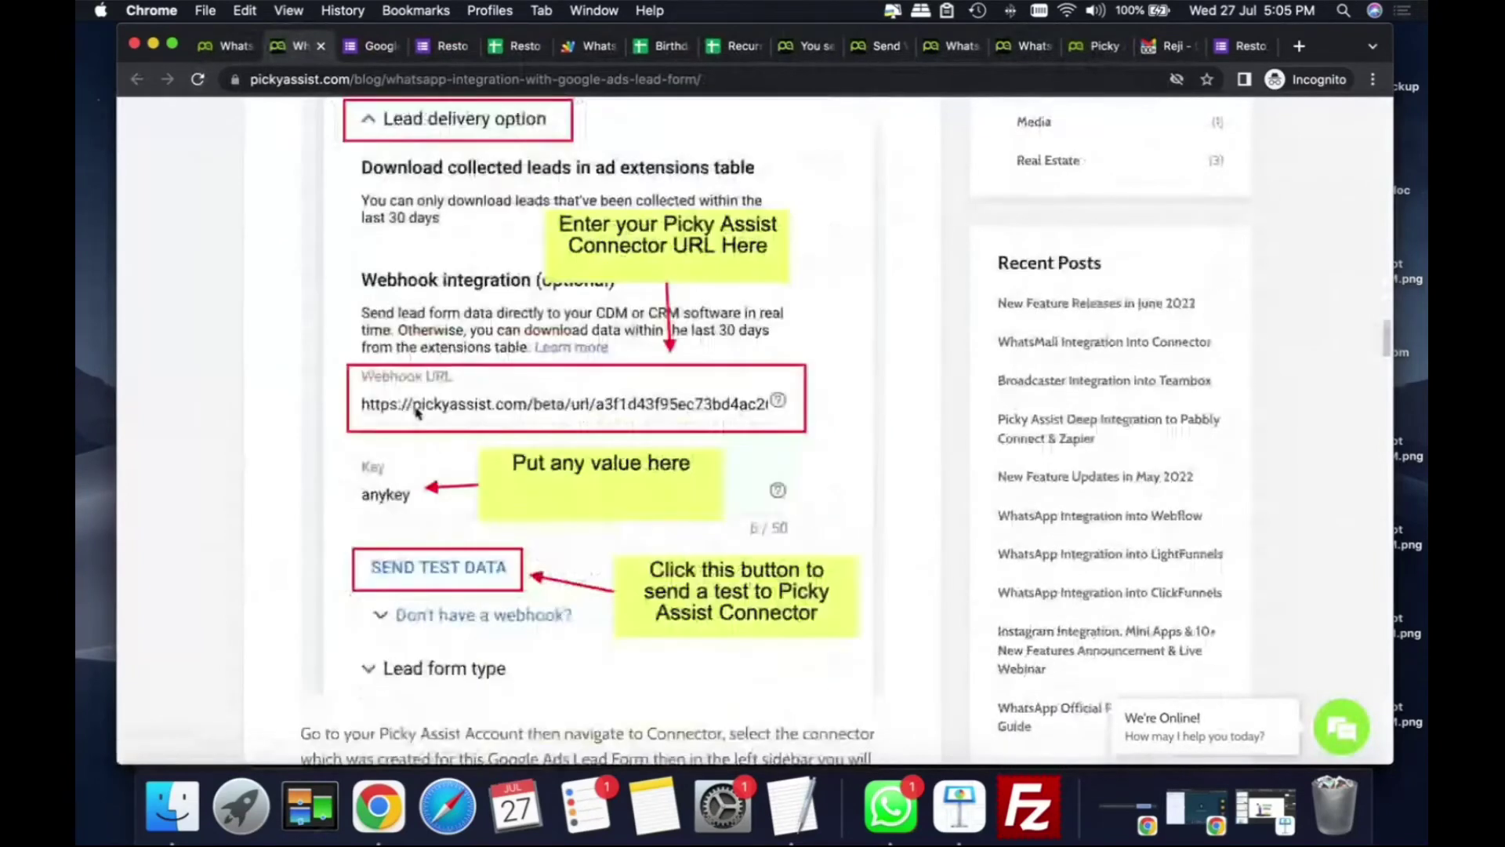
scroll(468, 405, "up", 1)
scroll(468, 404, "up", 1)
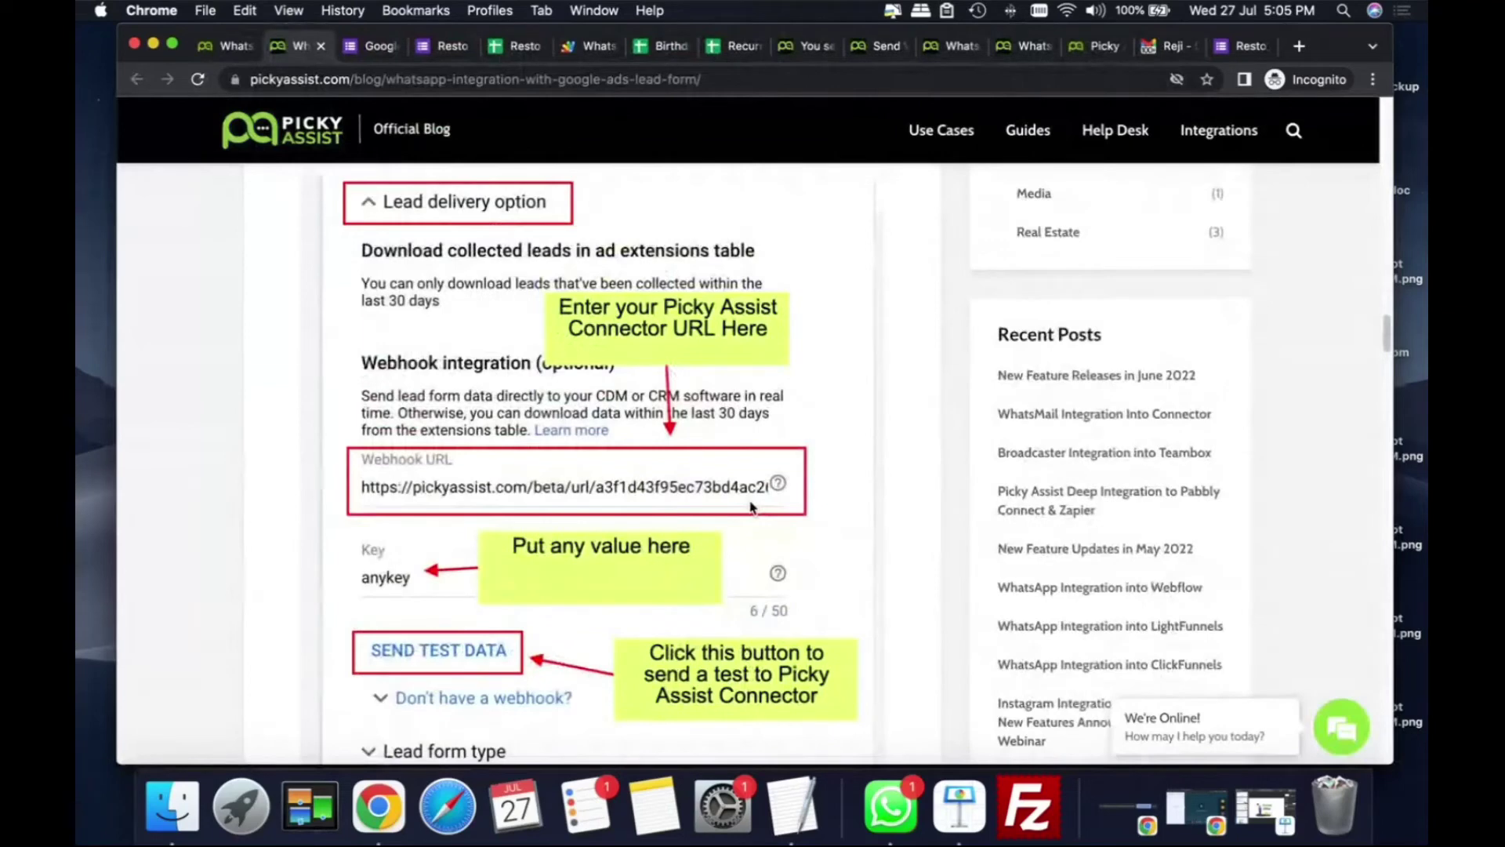
scroll(750, 507, "down", 1)
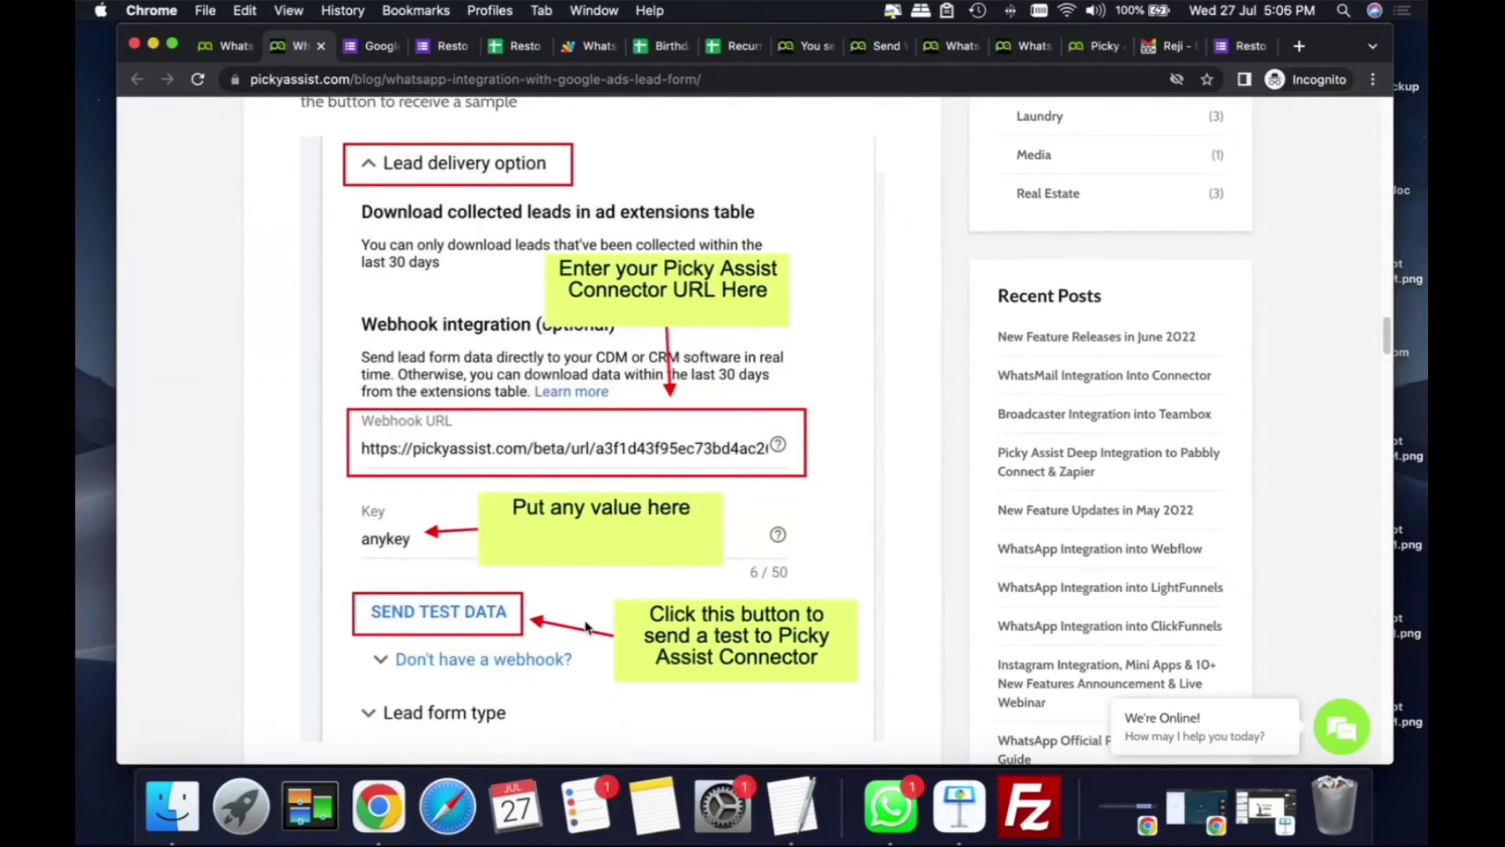
left_click(1092, 47)
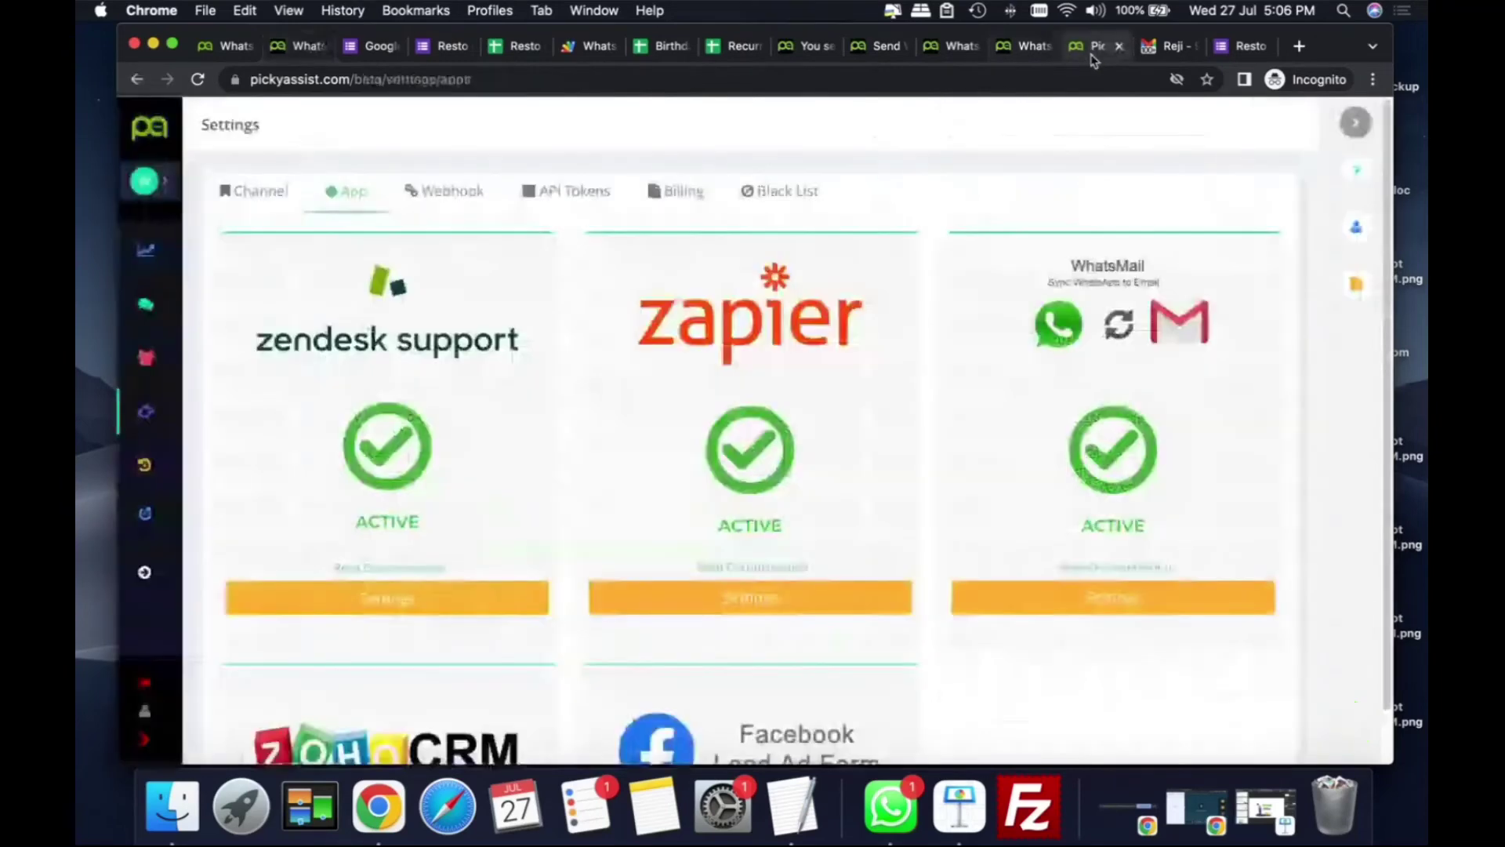
Step: Open Automation > Connector and switch on Actions in the Google Sheet Status Change connector's step
left_click(144, 573)
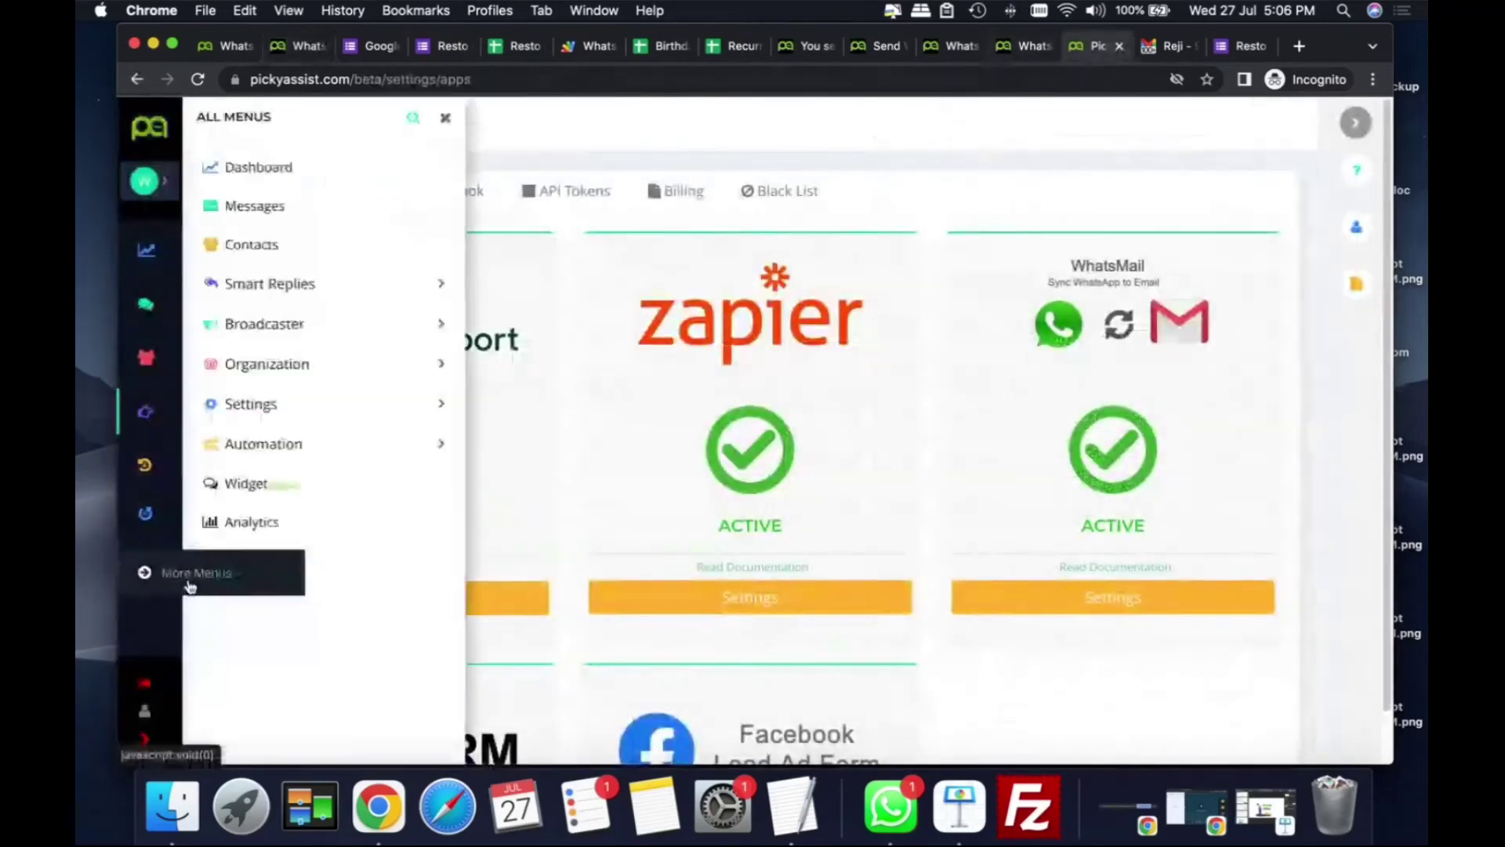
left_click(302, 445)
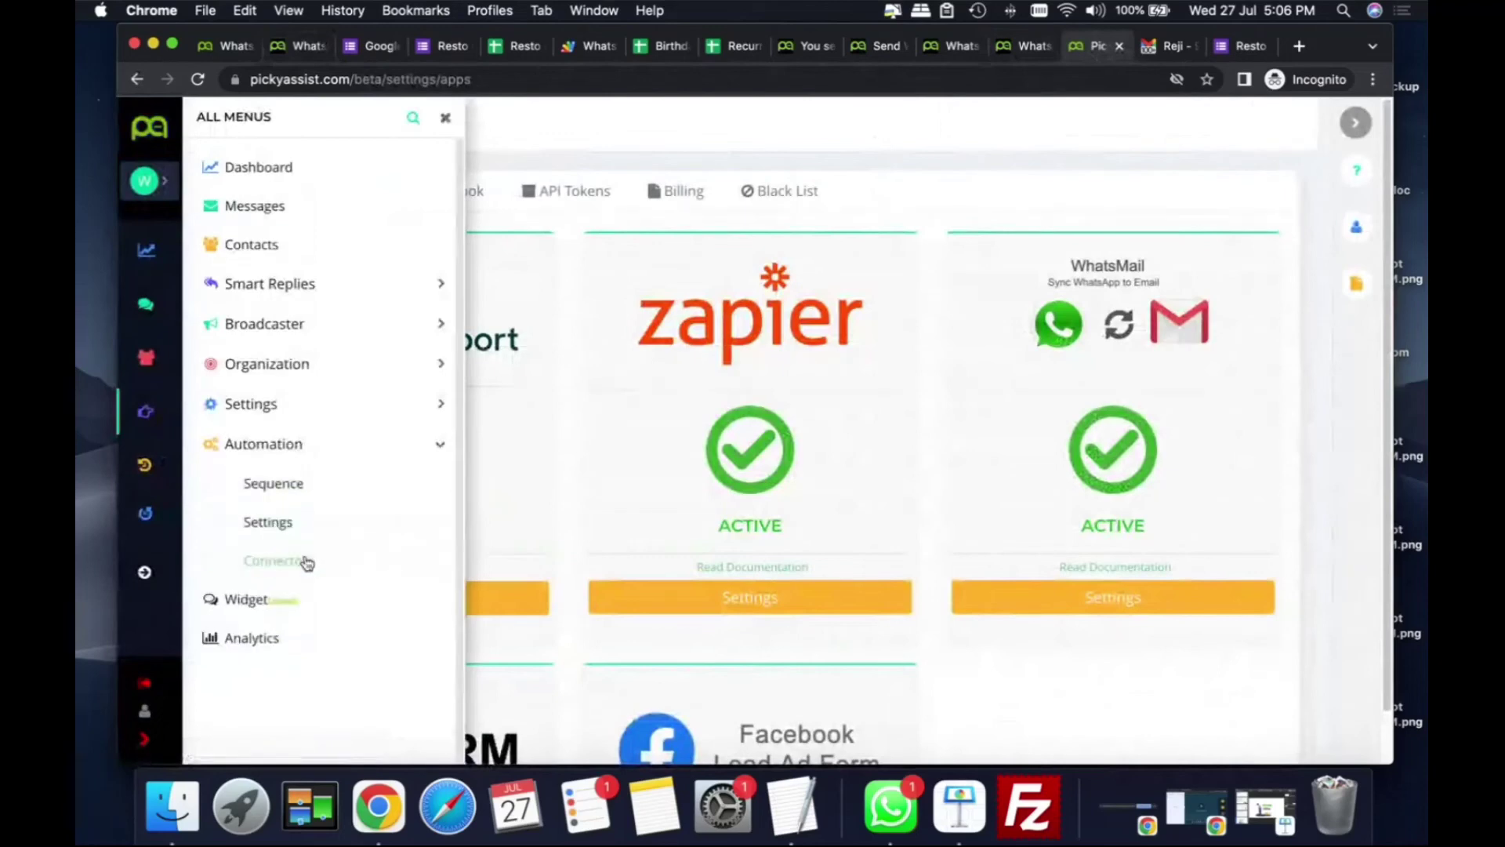
left_click(307, 562)
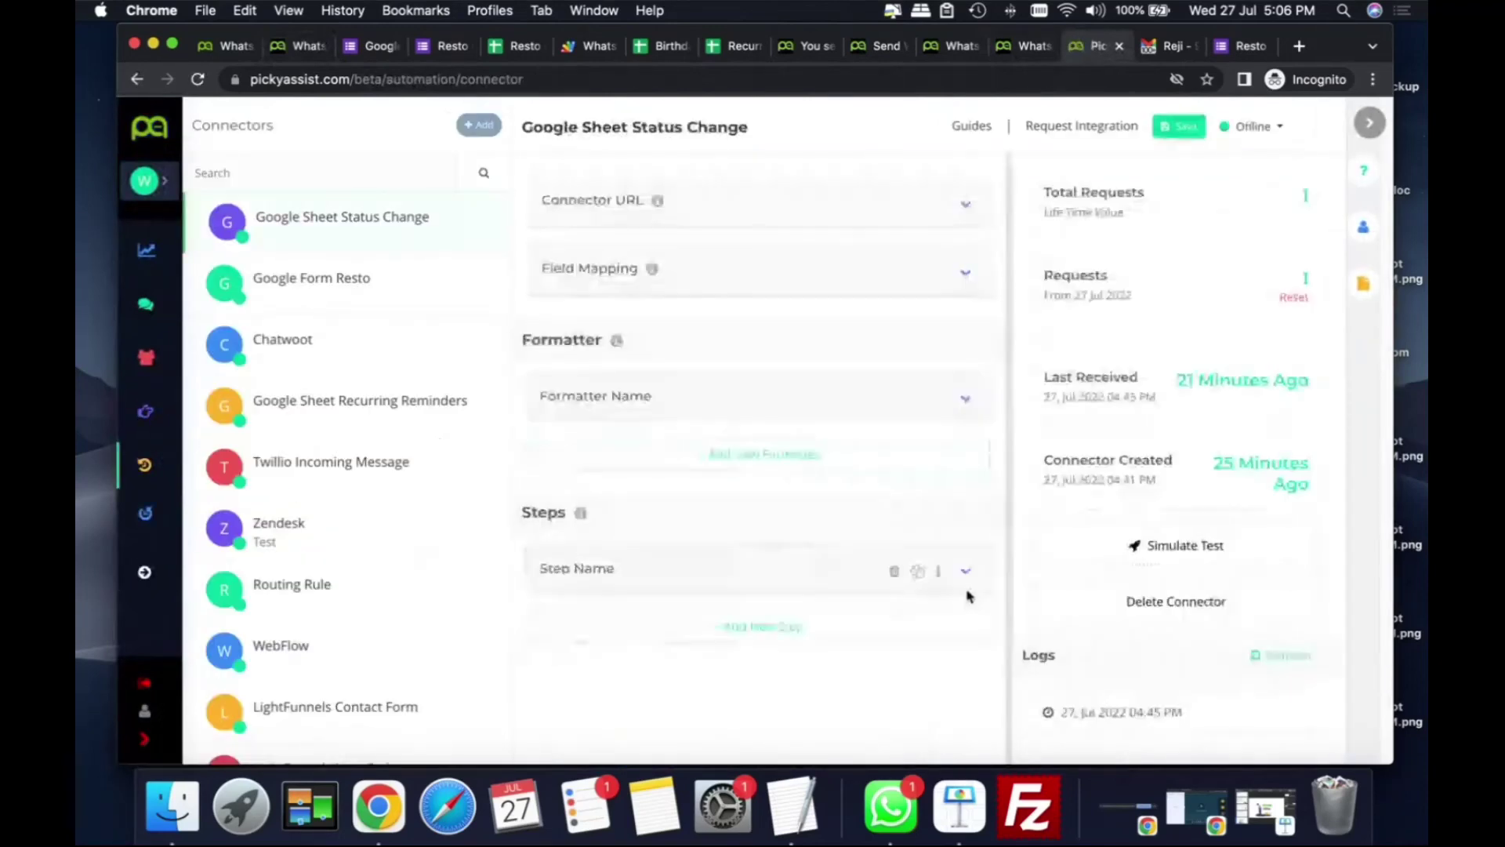
left_click(965, 558)
scroll(961, 572, "down", 3)
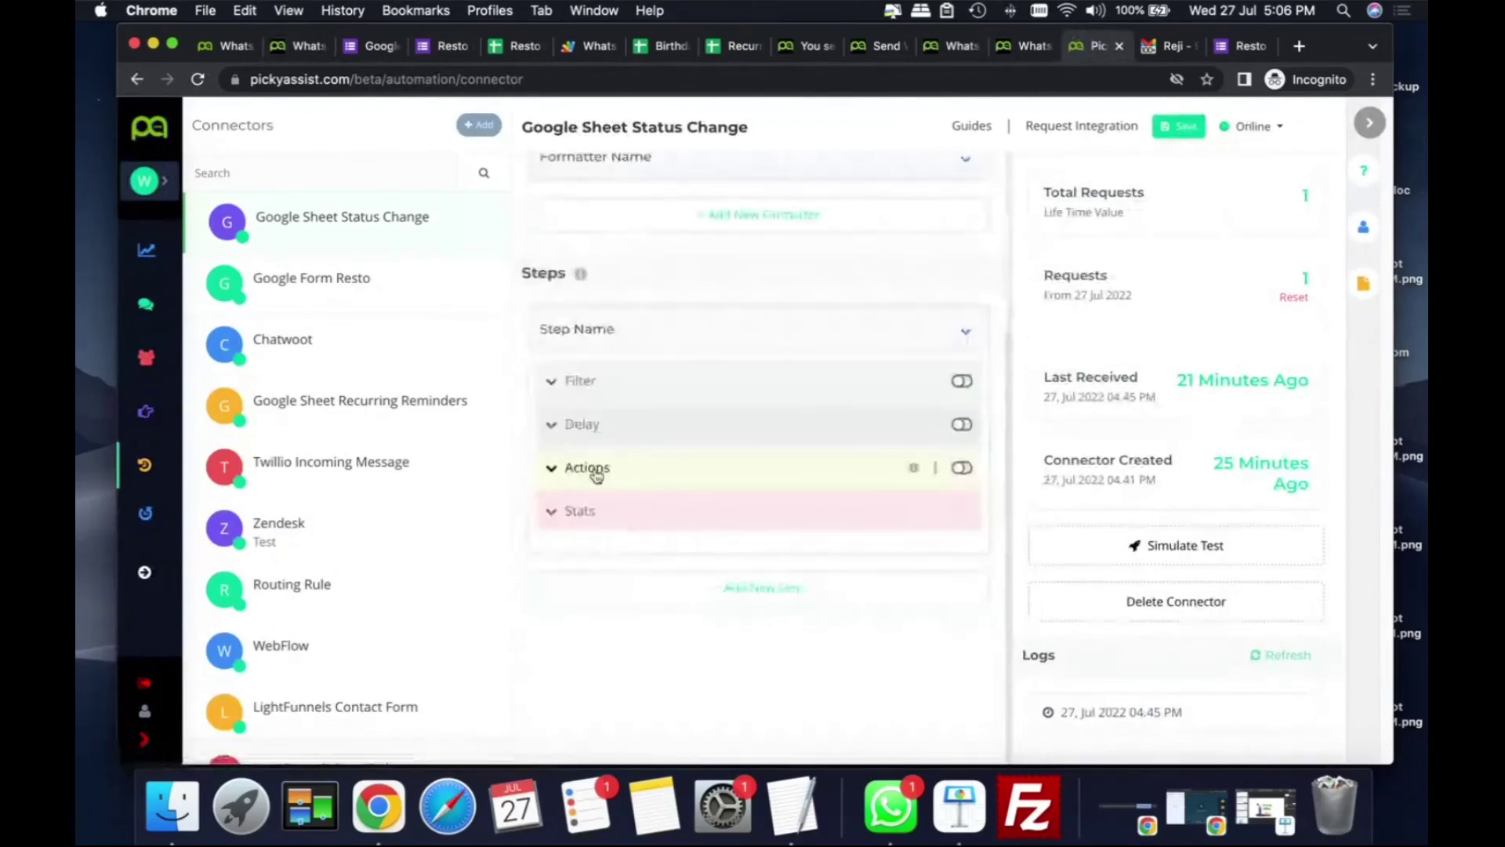
left_click(962, 468)
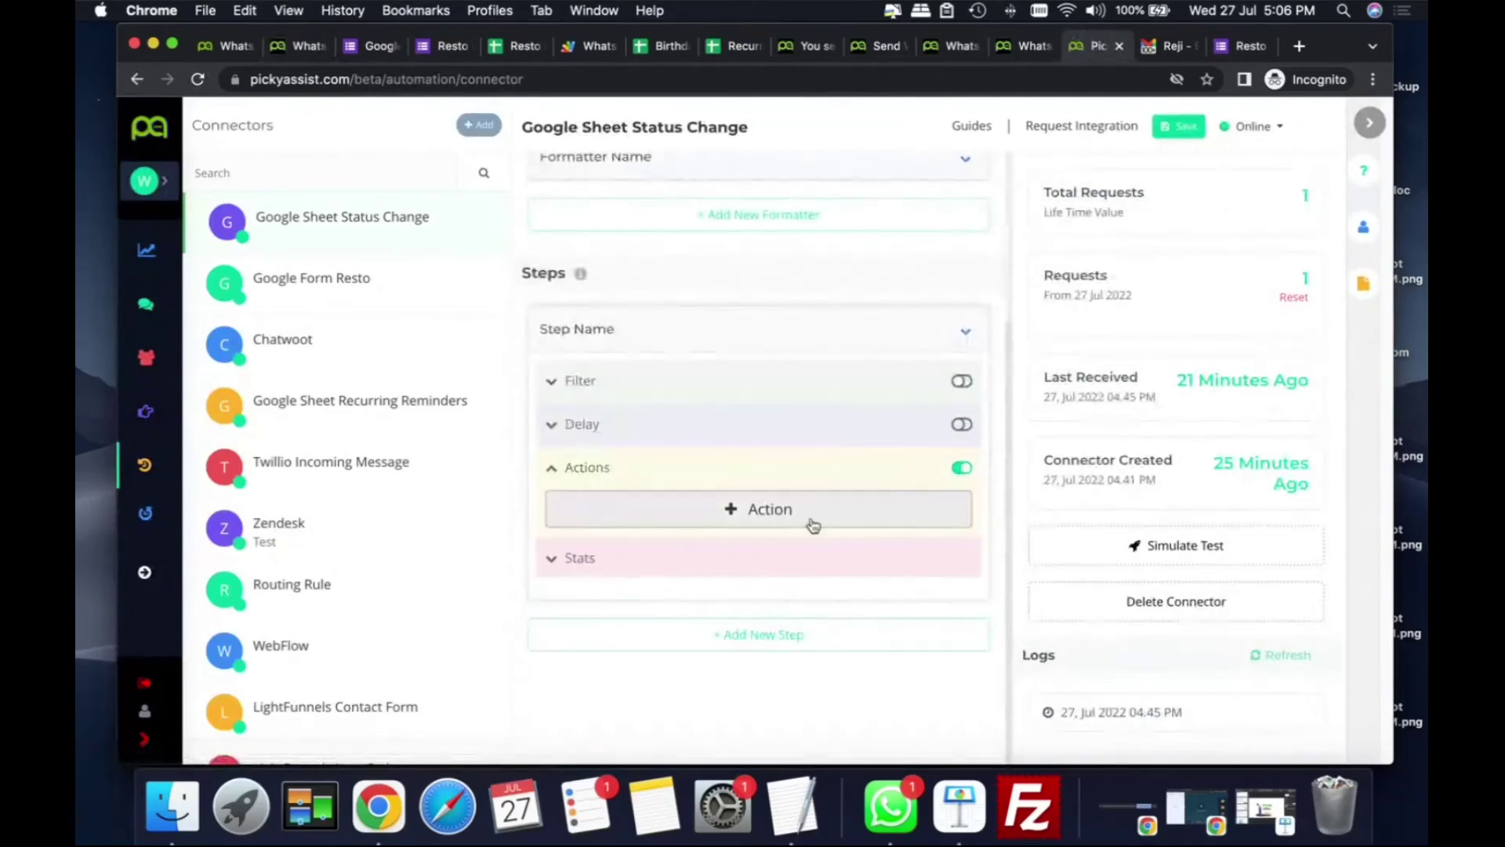